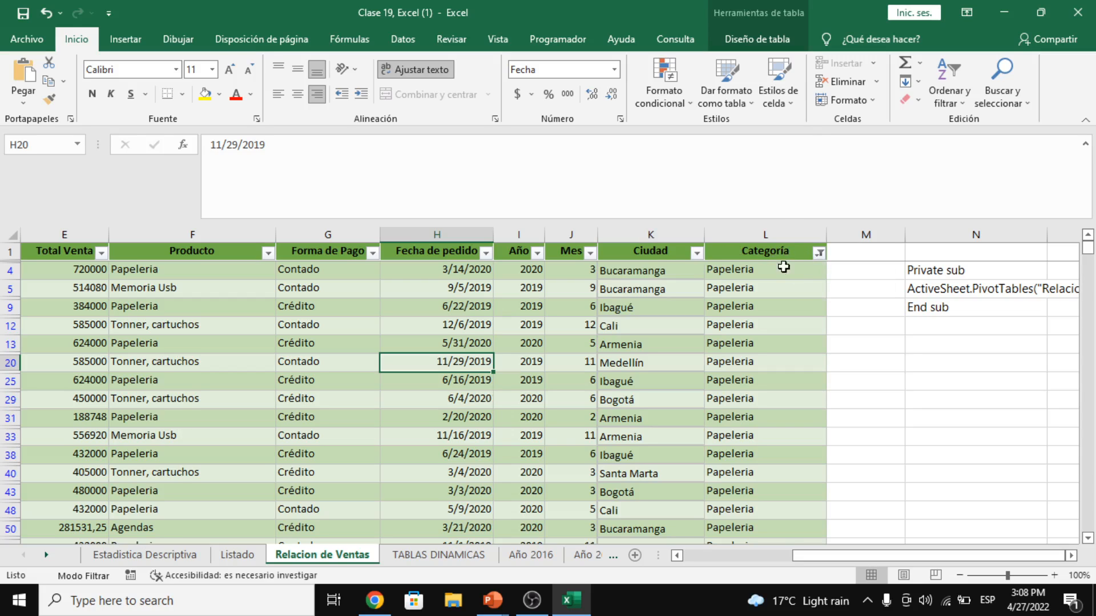
- Reselect every category in the Categoría filter, then inspect the Total Venta formula in E2
left_click(819, 252)
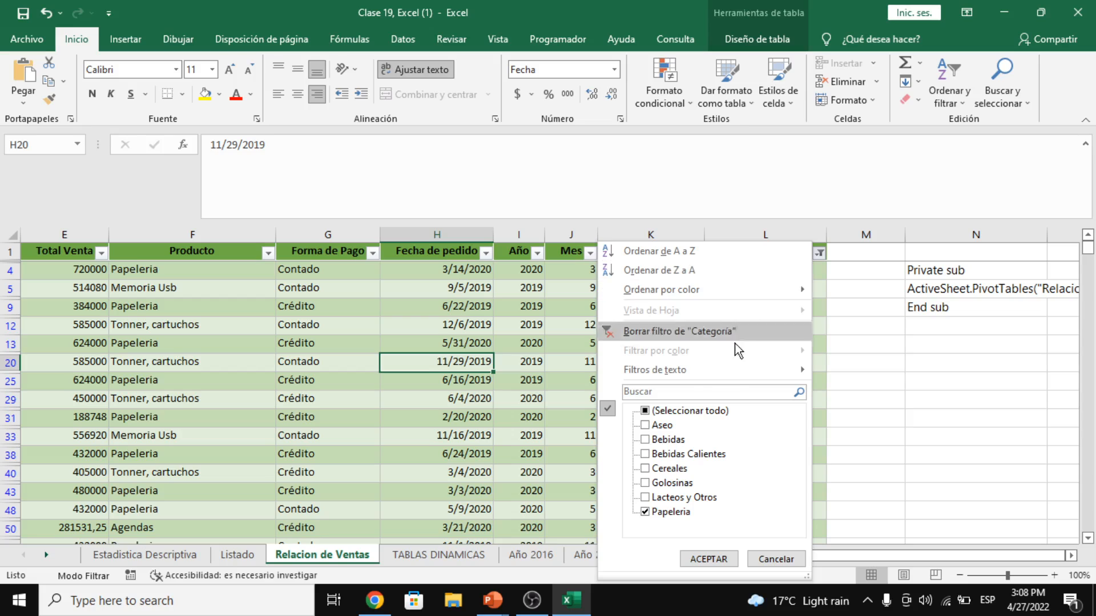
left_click(691, 411)
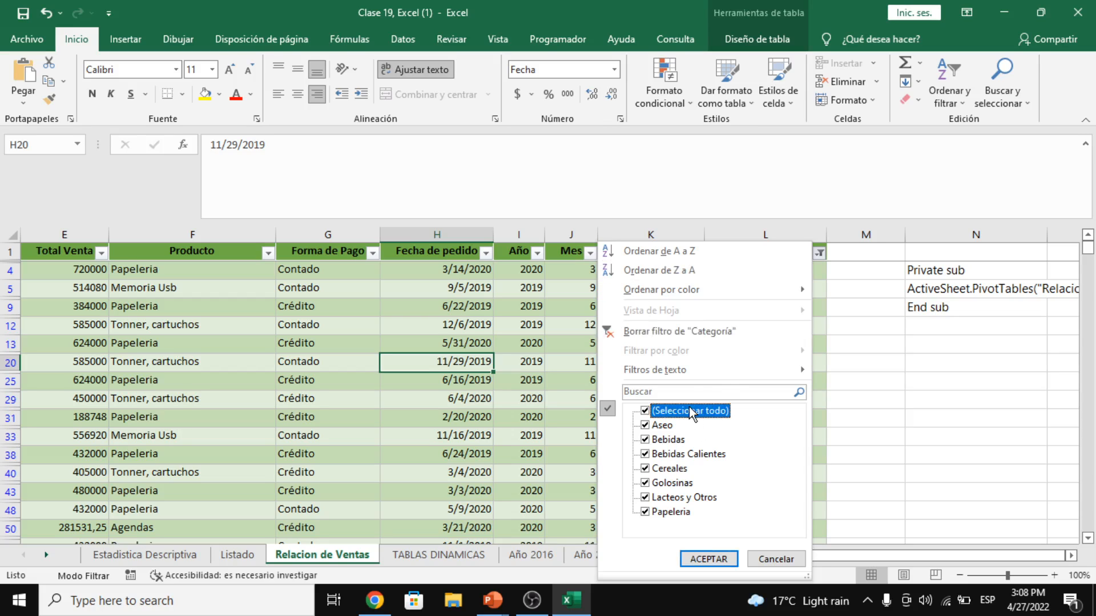
left_click(693, 557)
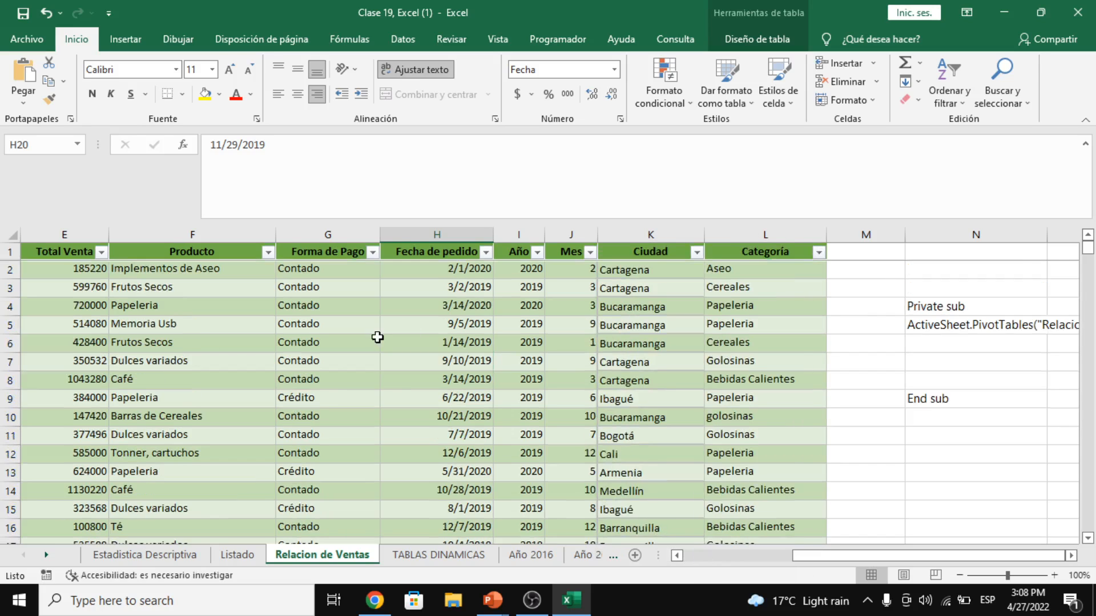
left_click(57, 272)
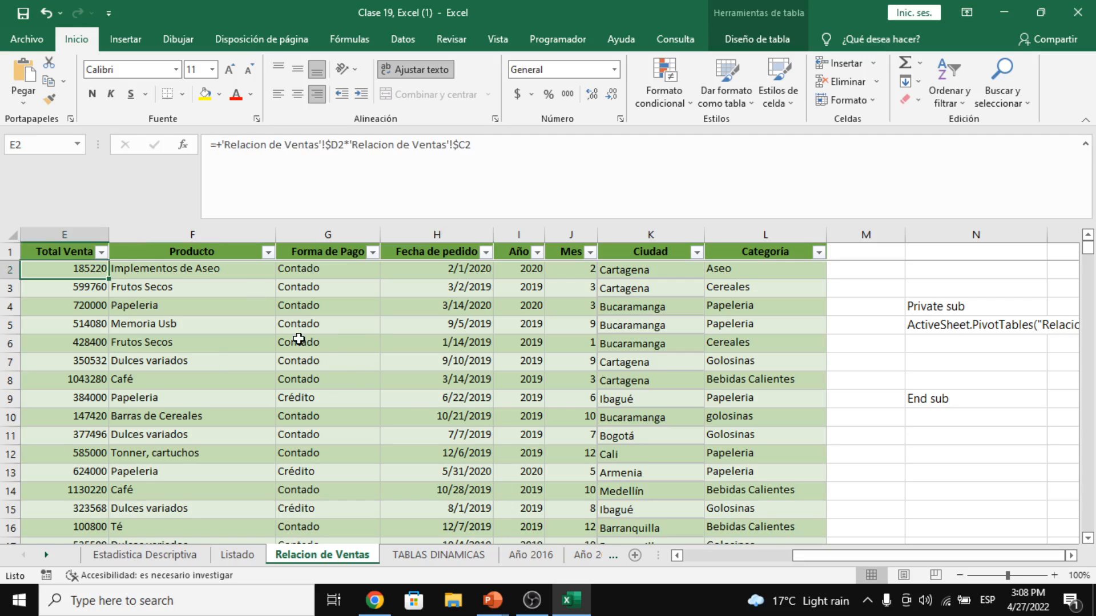
left_click(374, 601)
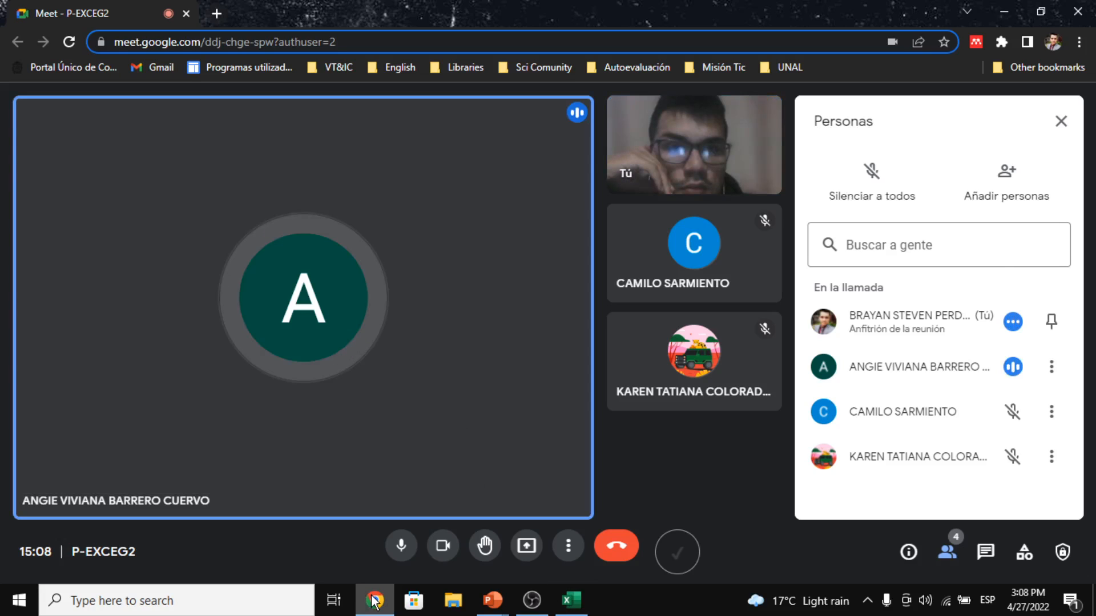
- Start presenting the entire screen in Google Meet, then return to the Excel sales sheet
left_click(525, 544)
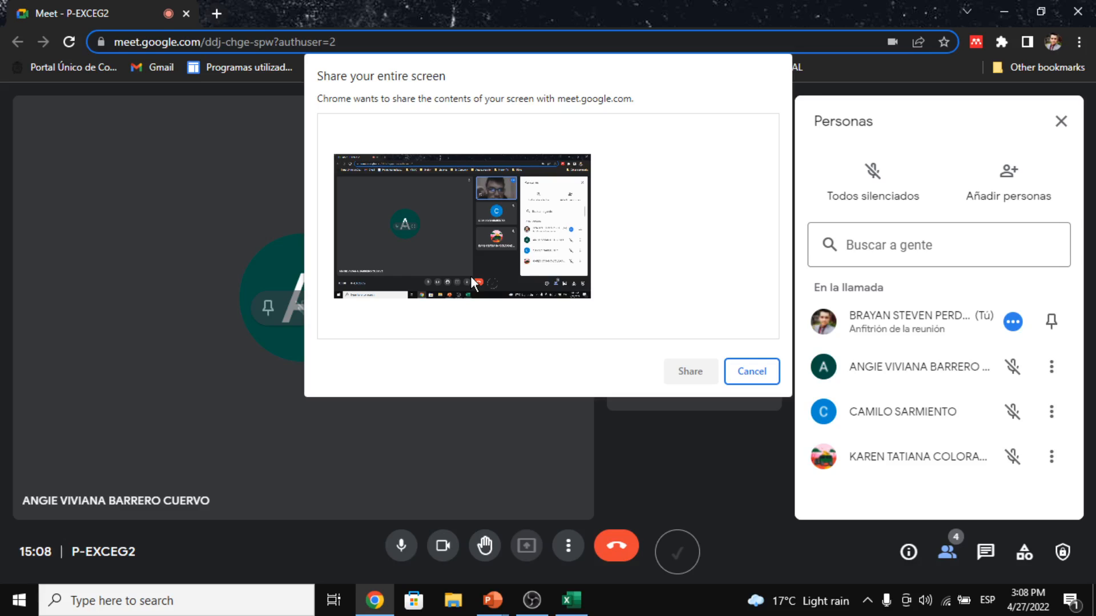
left_click(374, 599)
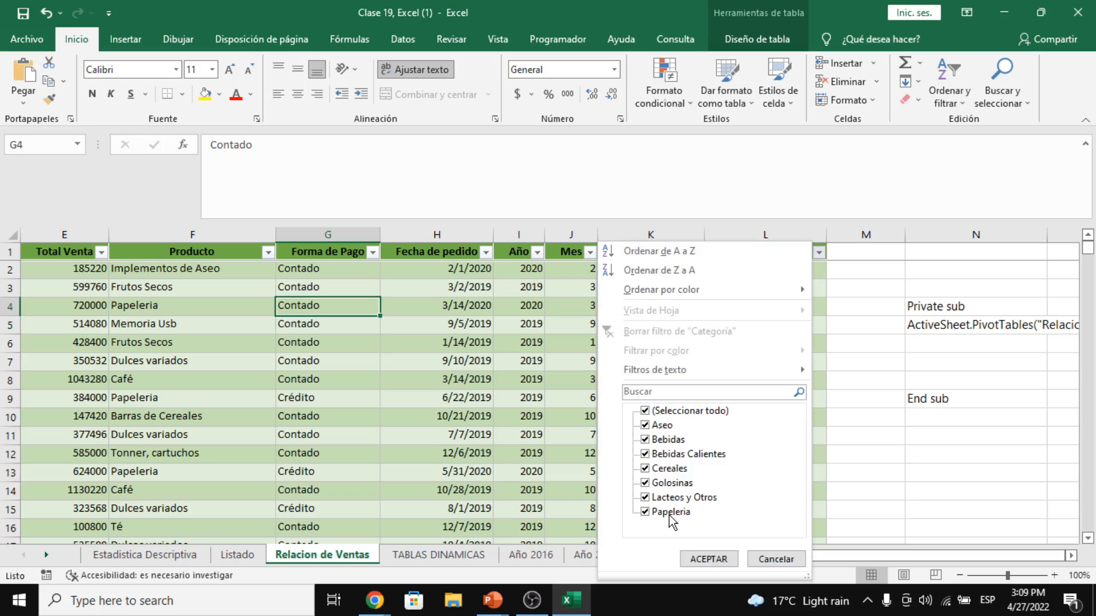
- Cancel the Categoría filter list unchanged, move to K4, and show the Diseño de tabla settings
left_click(777, 558)
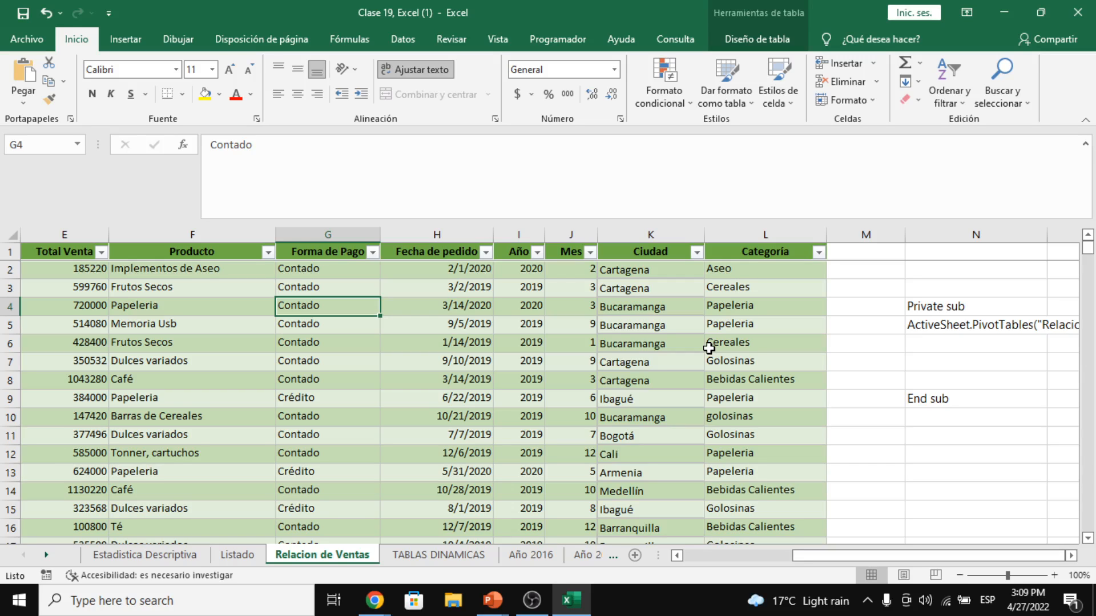
key("Right")
key("Right")
key("Right")
key("Right")
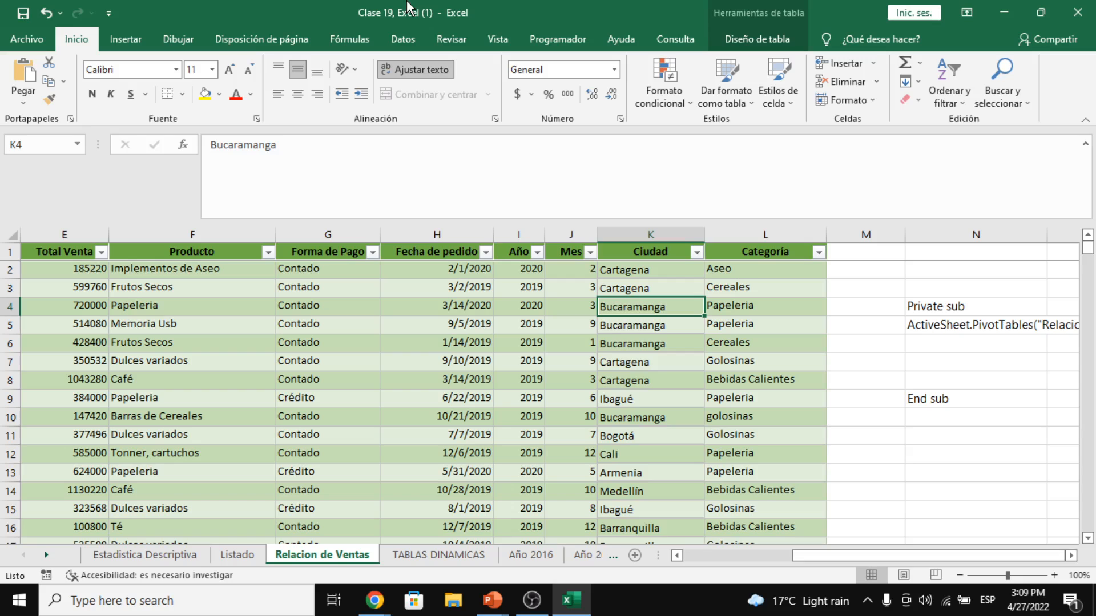
left_click(752, 33)
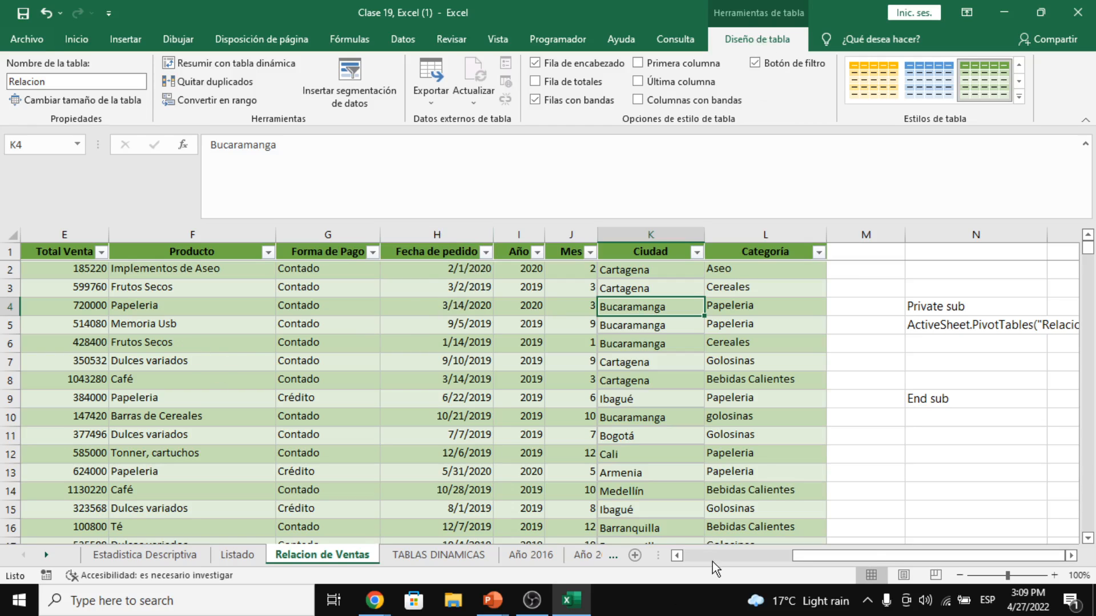
- Select the header row from Empleado to Categoría down to the table's last row
left_click_drag(879, 555, 582, 531)
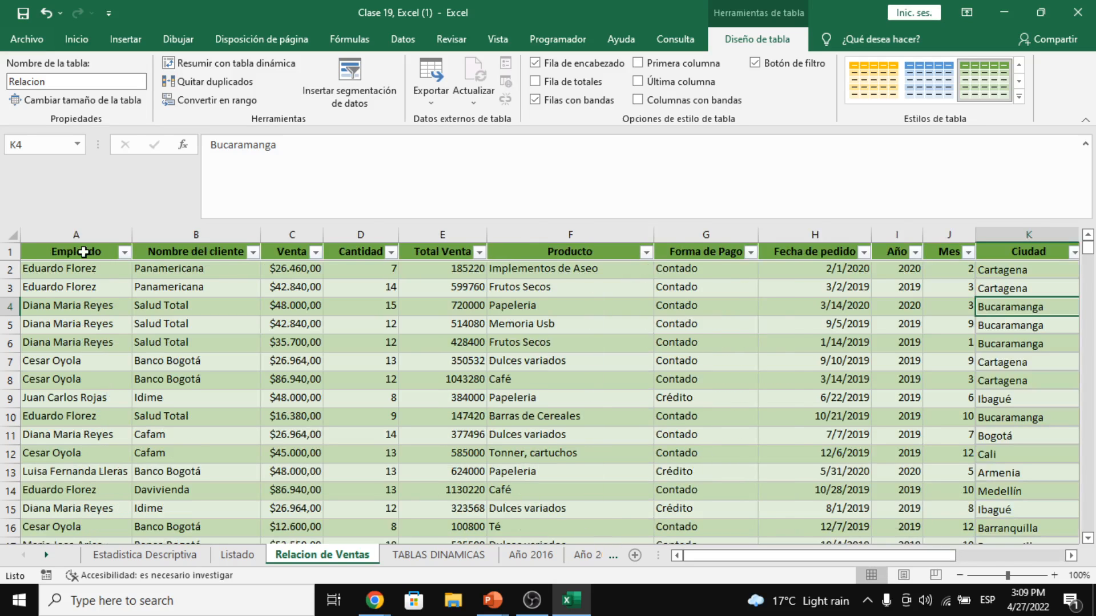
left_click_drag(80, 252, 855, 263)
key("ctrl+shift+Down")
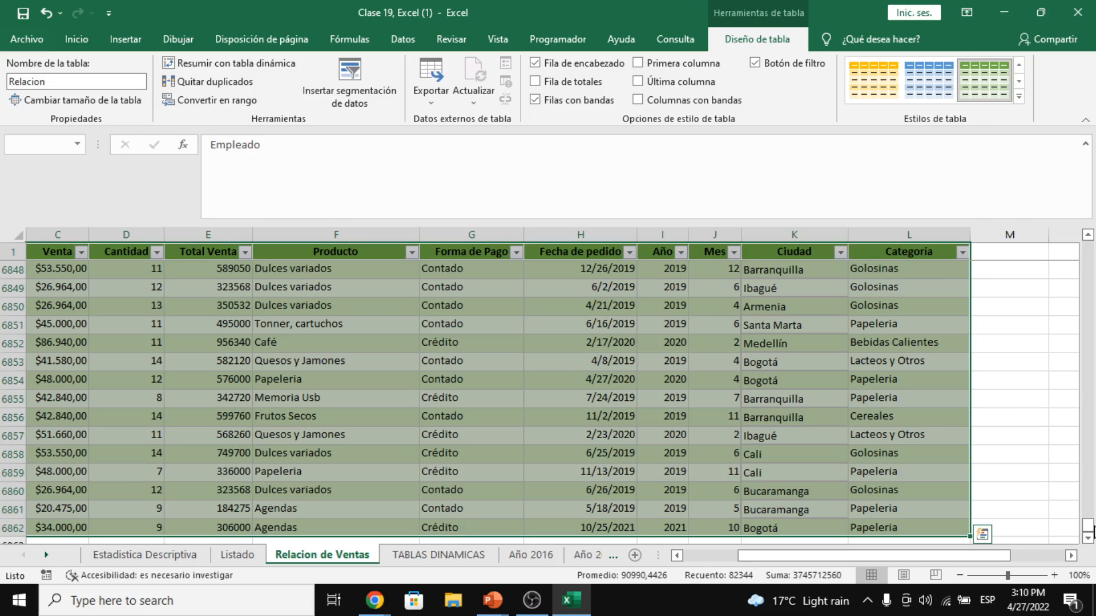
left_click_drag(1088, 525, 1088, 249)
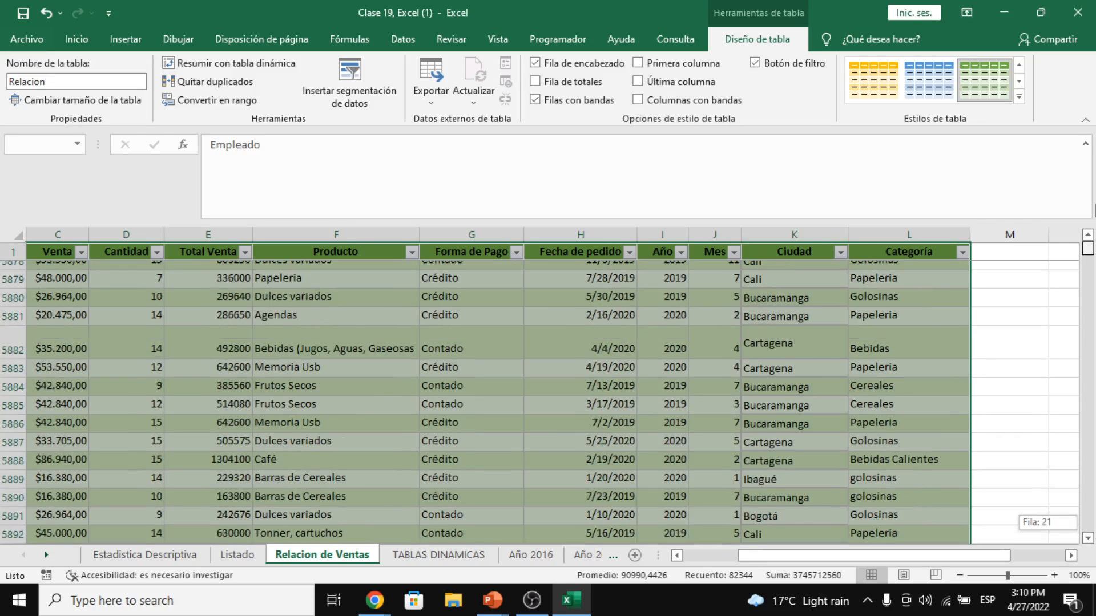
left_click_drag(1095, 210, 1093, 209)
left_click(638, 369)
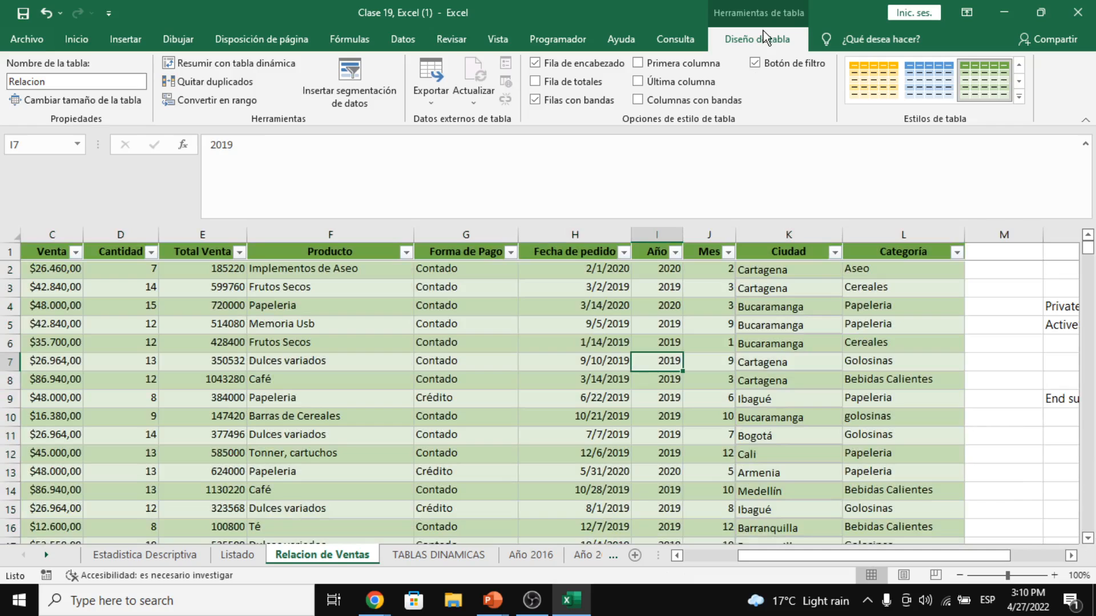
- Check the table name Relacion, then select the entire table from H4 with Ctrl+A
left_click(57, 82)
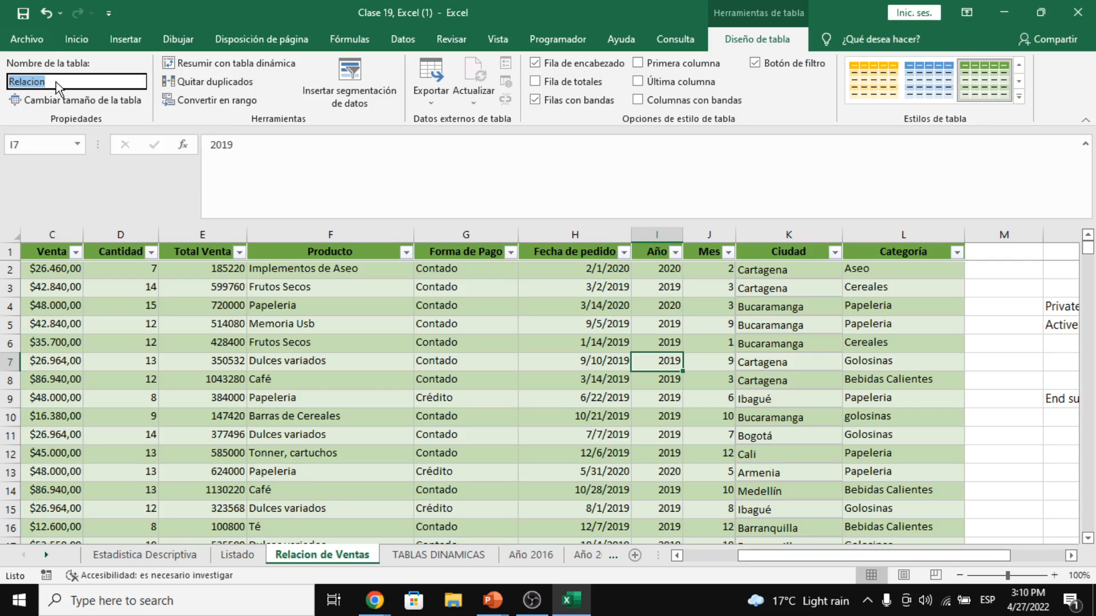
double_click(57, 82)
left_click(521, 326)
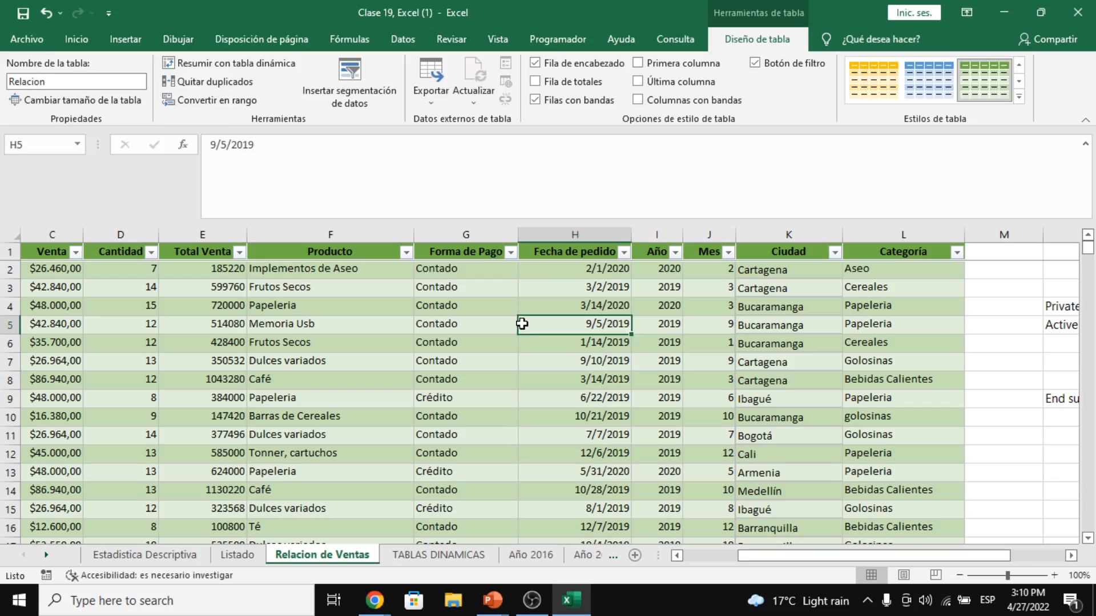
left_click(525, 305)
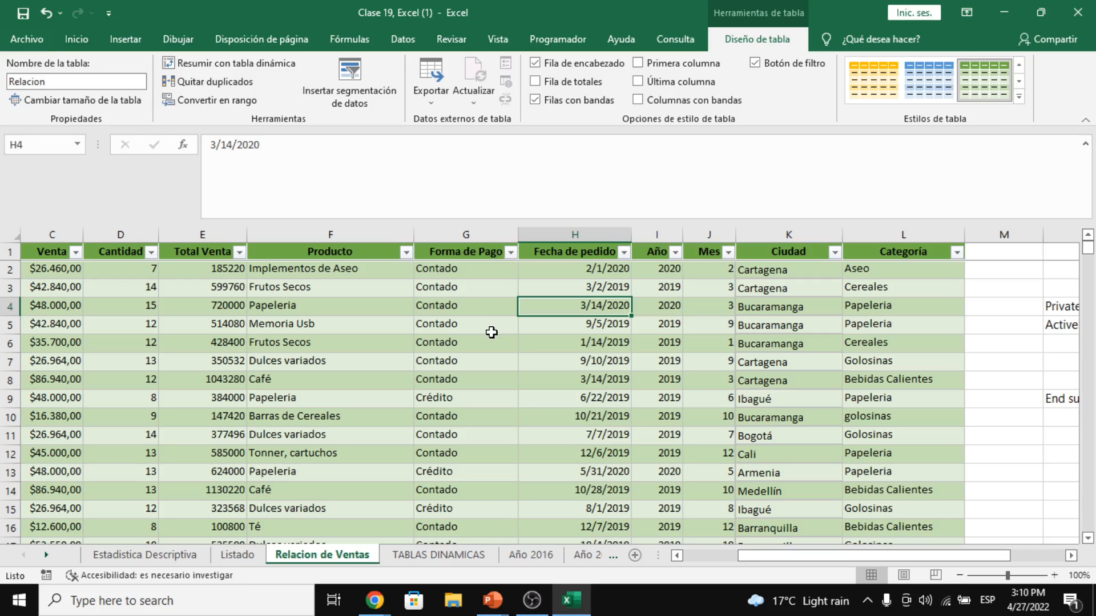
key("ctrl+a")
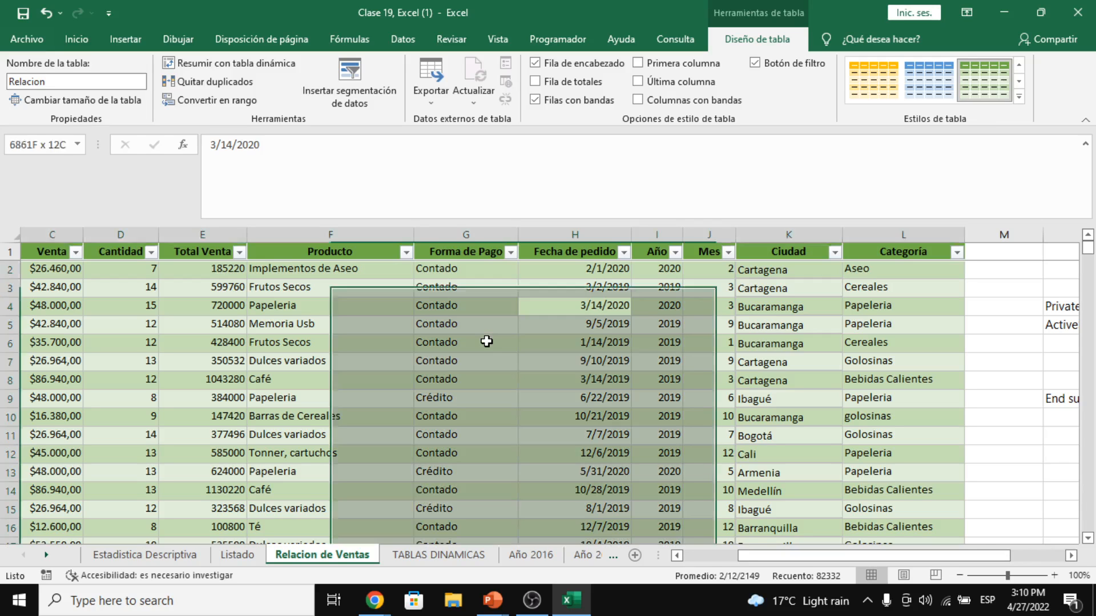
key("ctrl+q")
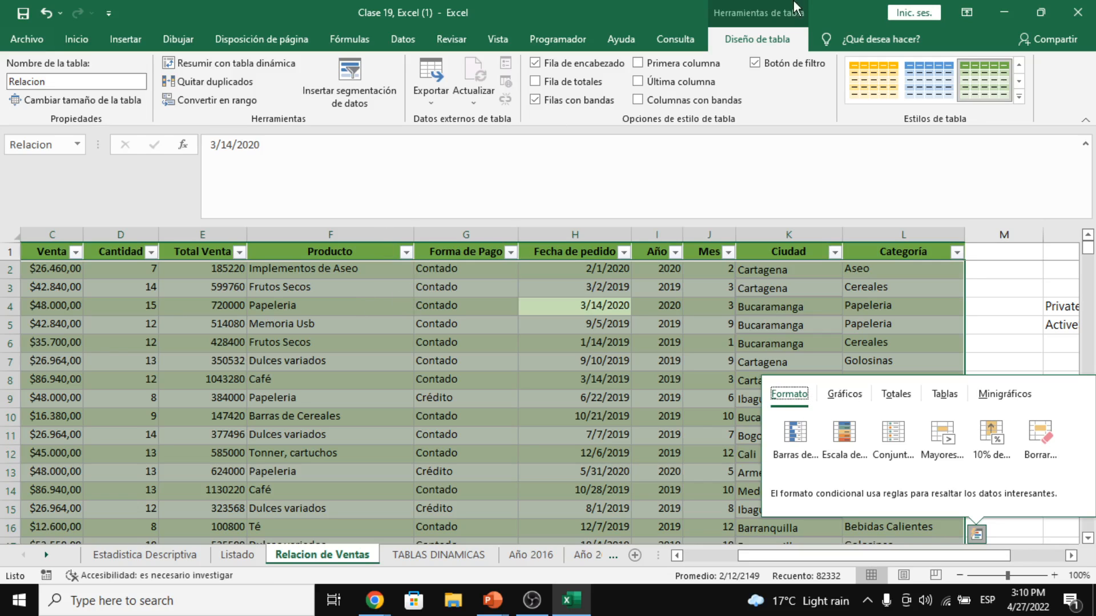
left_click(680, 42)
left_click(744, 40)
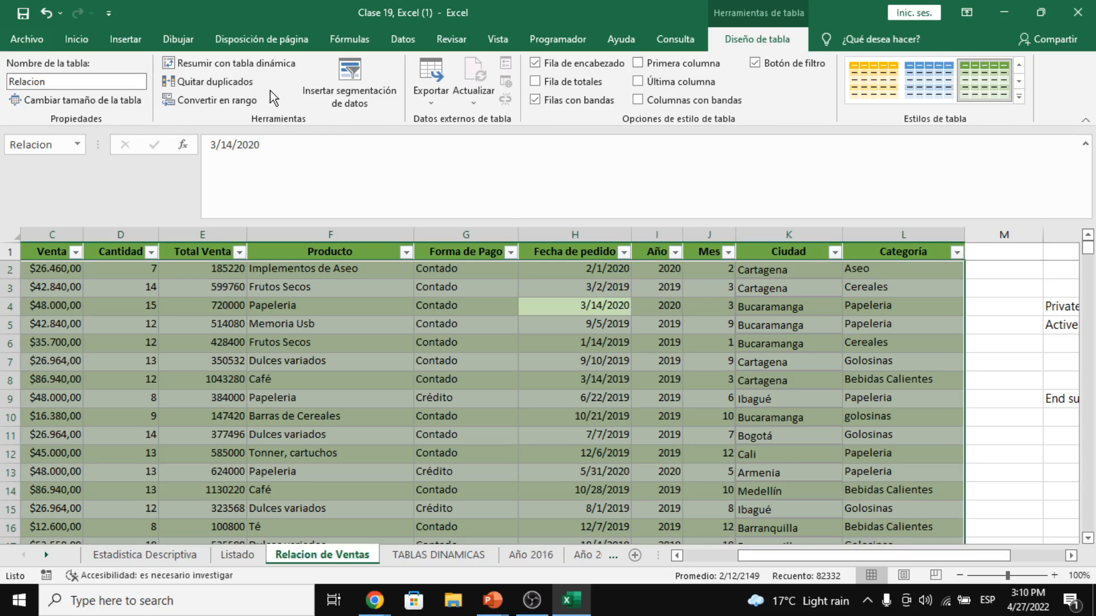
- Convert the Relacion table to a normal range, confirming with Sí
left_click(221, 106)
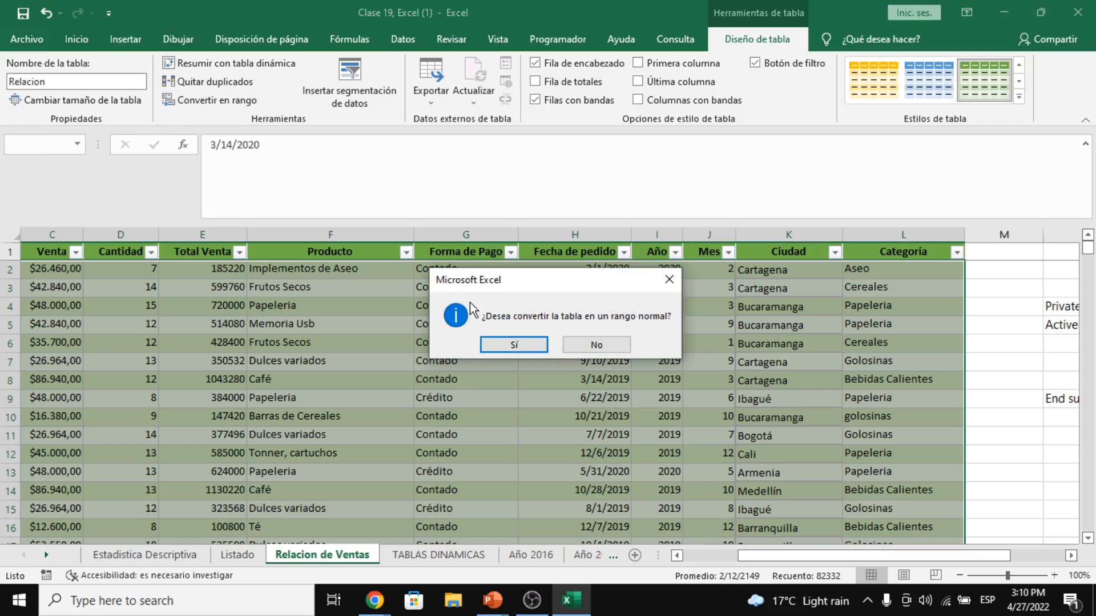
left_click(516, 351)
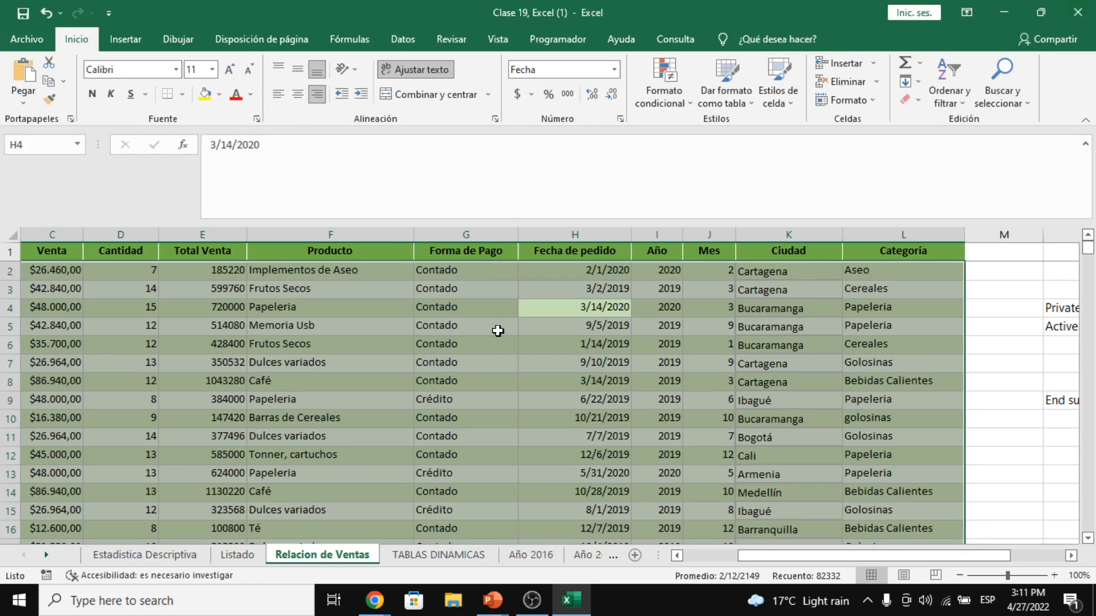
- Click through sample cells and select the header row A1 to K1 of the range
left_click(498, 331)
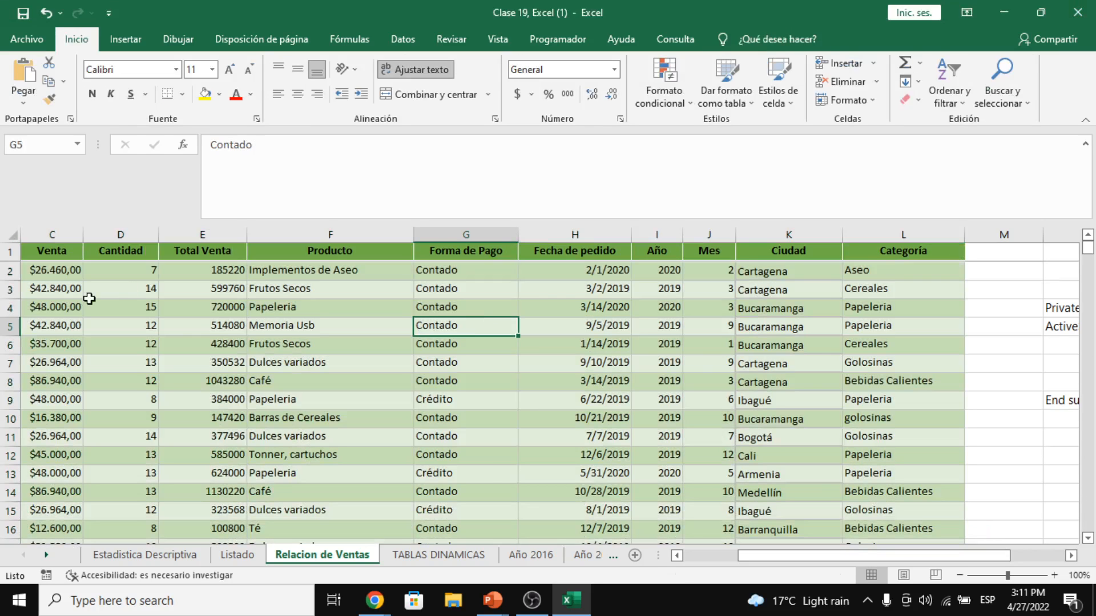
left_click(333, 307)
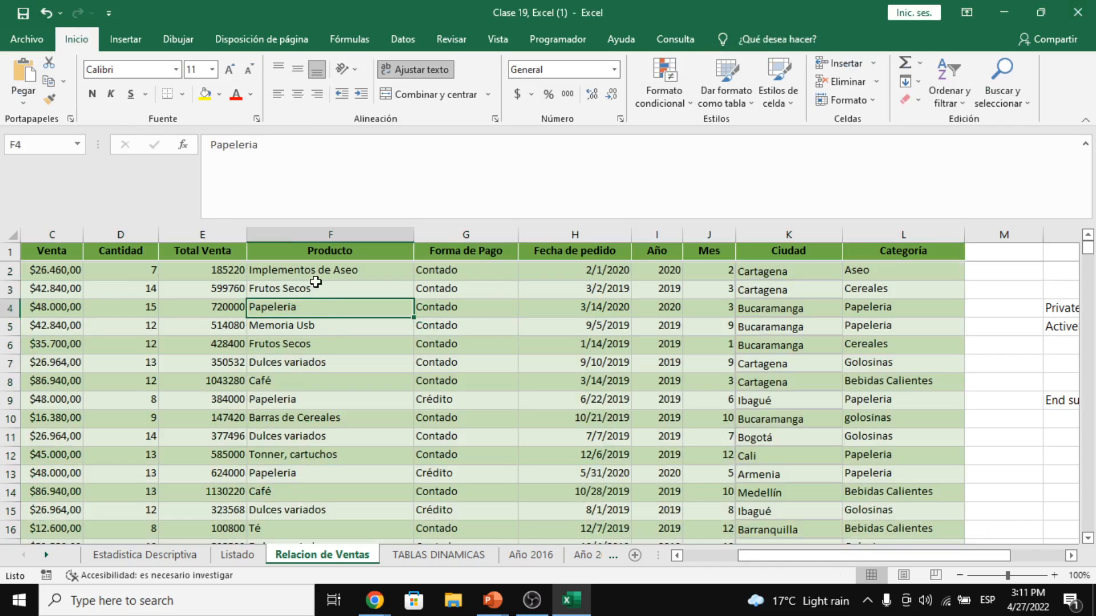
left_click(314, 272)
left_click(100, 294)
left_click(40, 322)
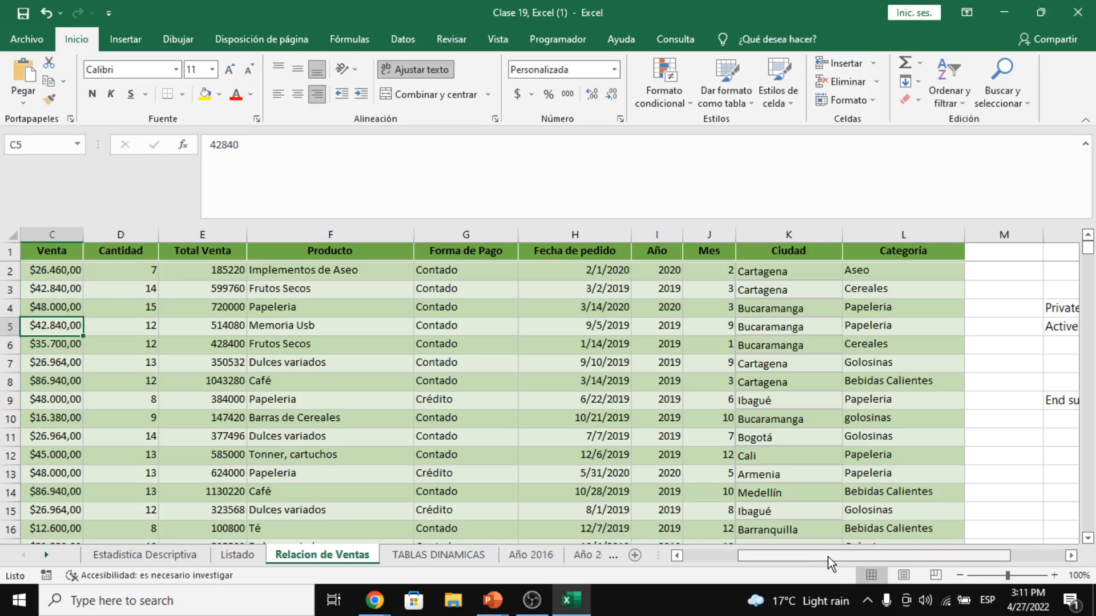
left_click_drag(827, 557, 685, 558)
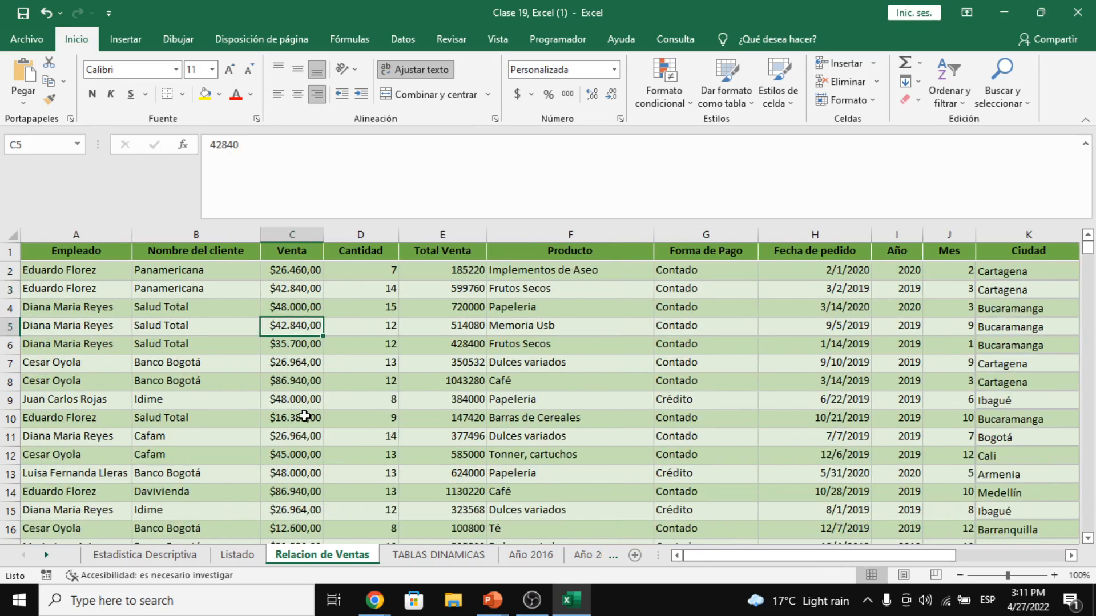
left_click(171, 346)
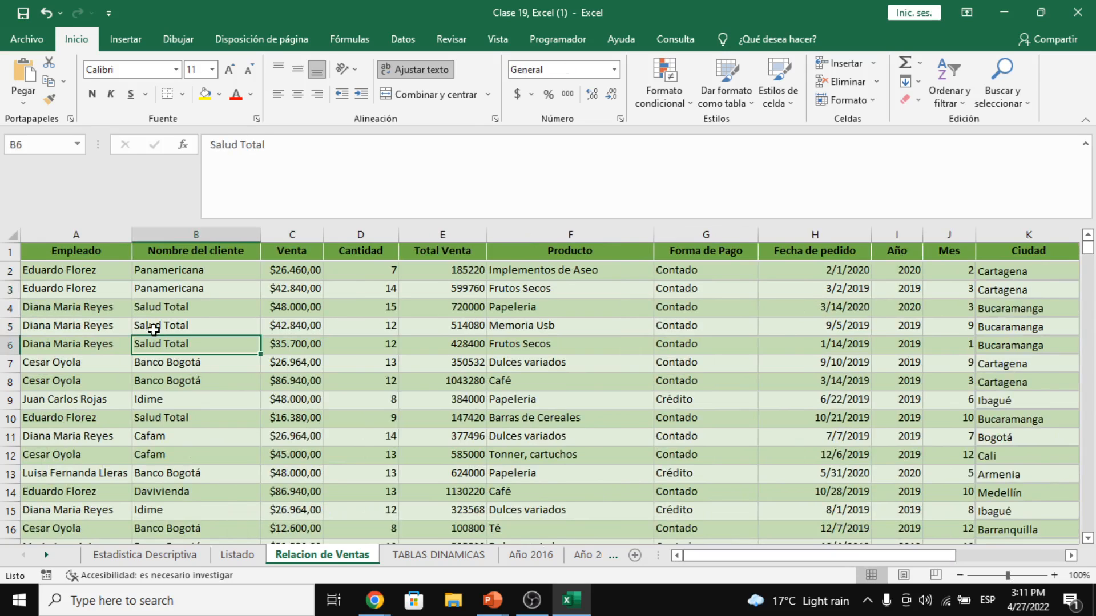
left_click(48, 291)
left_click_drag(88, 247, 905, 308)
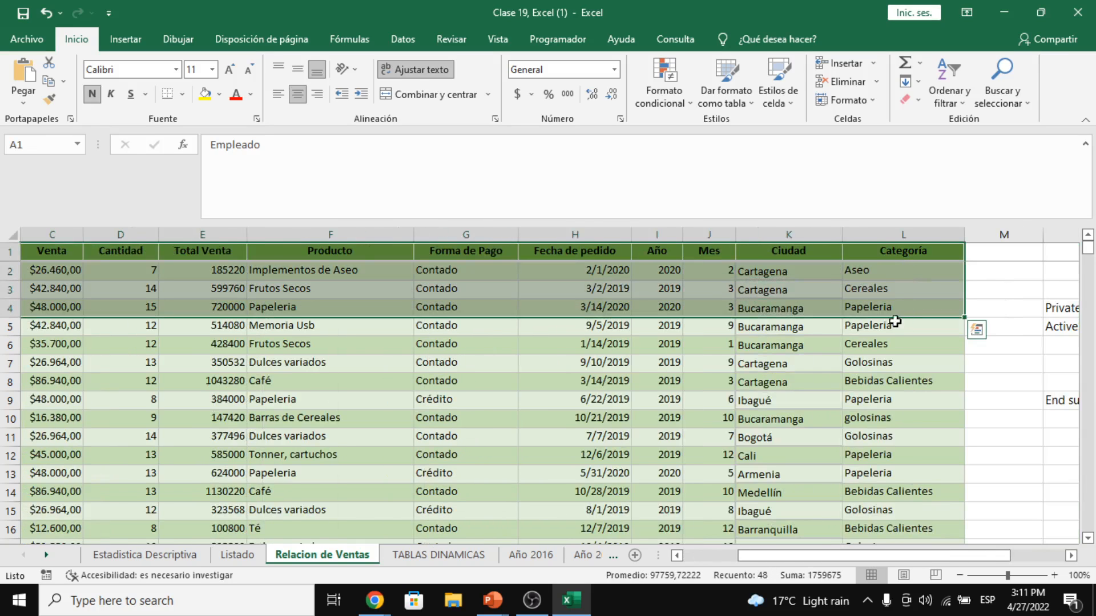
left_click(913, 475)
- Scroll to the end of the data and select the first empty cell A6863
left_click_drag(875, 557, 714, 552)
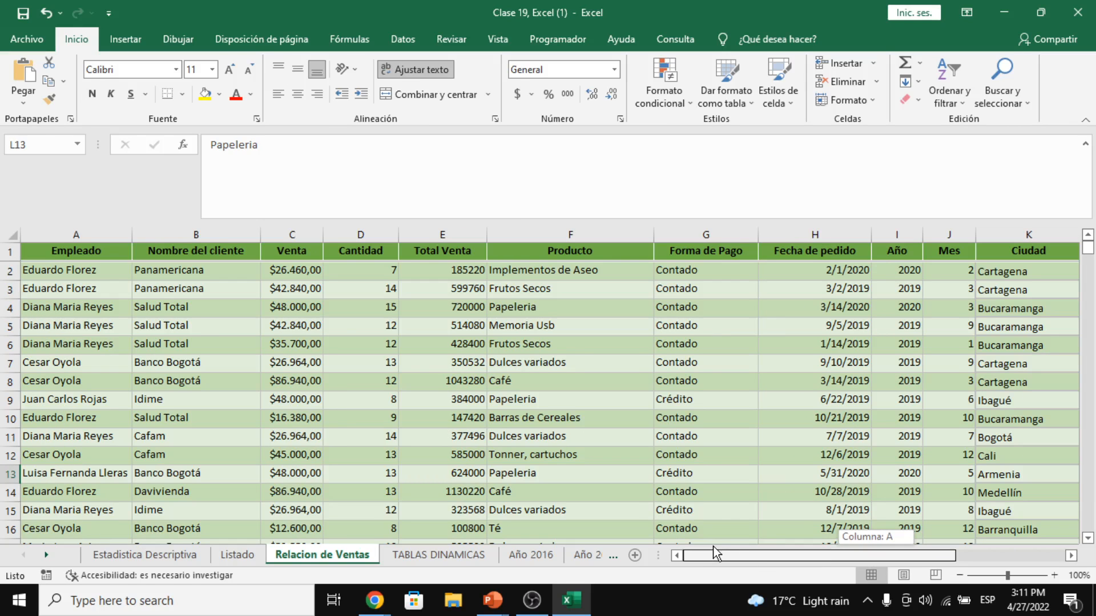
left_click(335, 344)
scroll(335, 351, "down", 2)
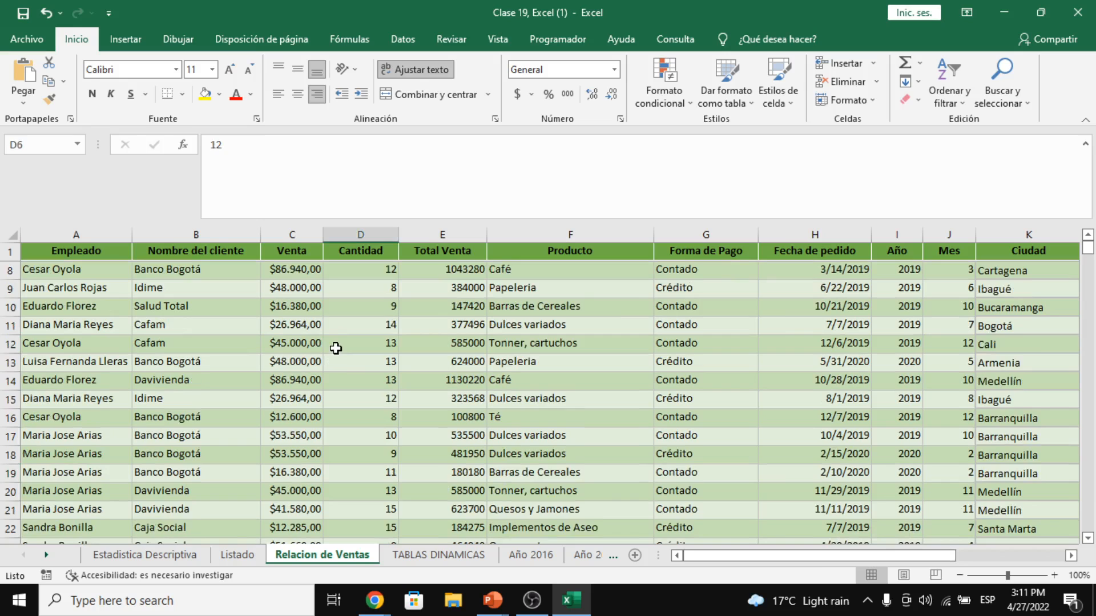
scroll(338, 354, "up", 2)
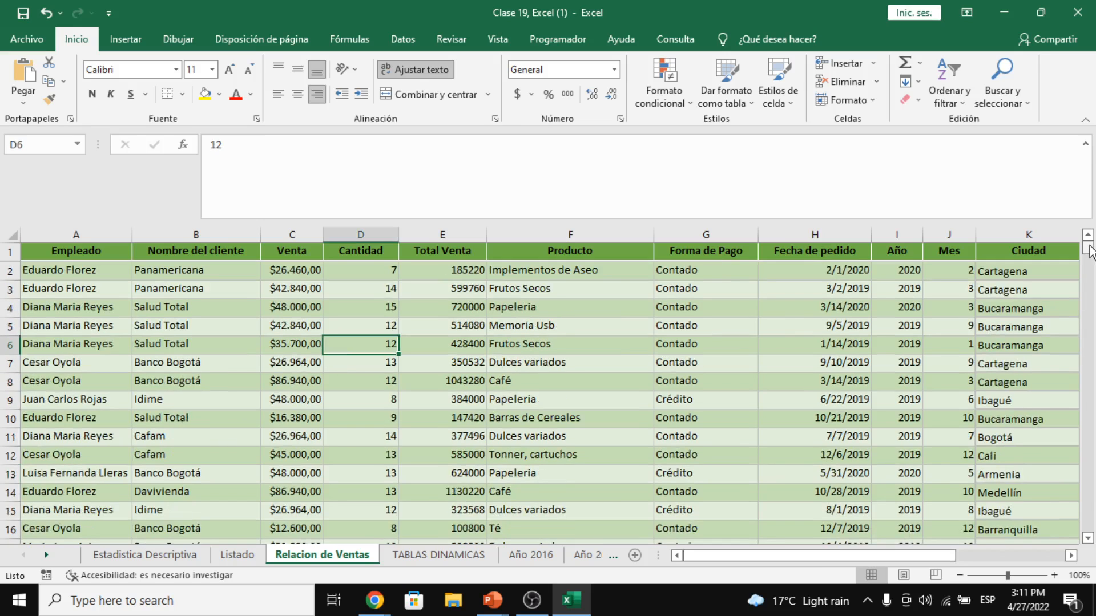
left_click_drag(1090, 250, 1091, 557)
left_click(60, 379)
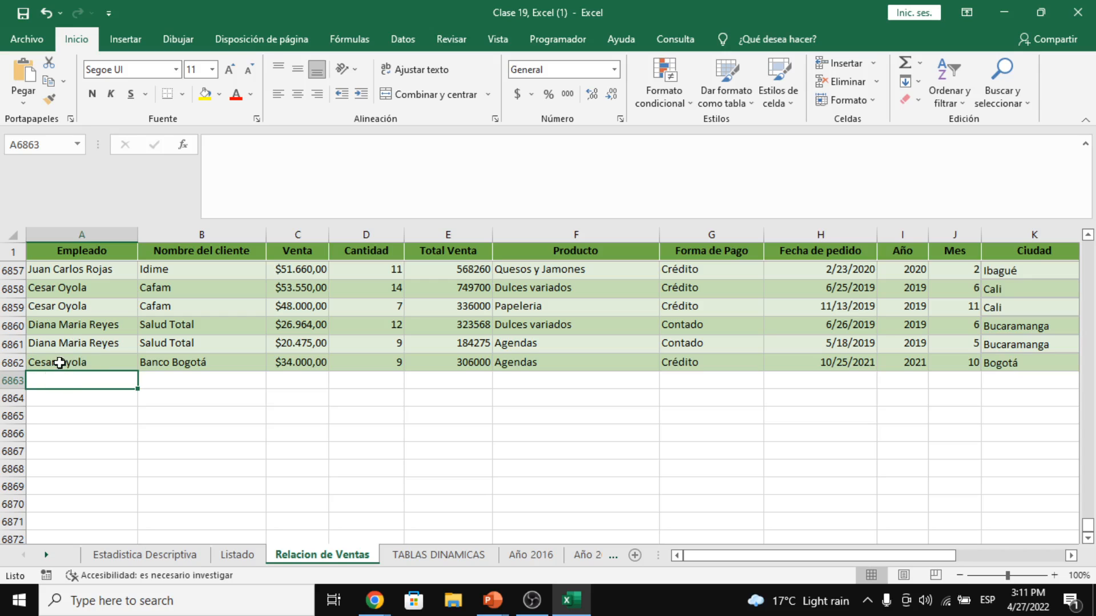
- Enter the new employee's full name in A6863, undoing an accidental row autofit
left_click_drag(61, 360, 122, 373)
left_click(80, 374)
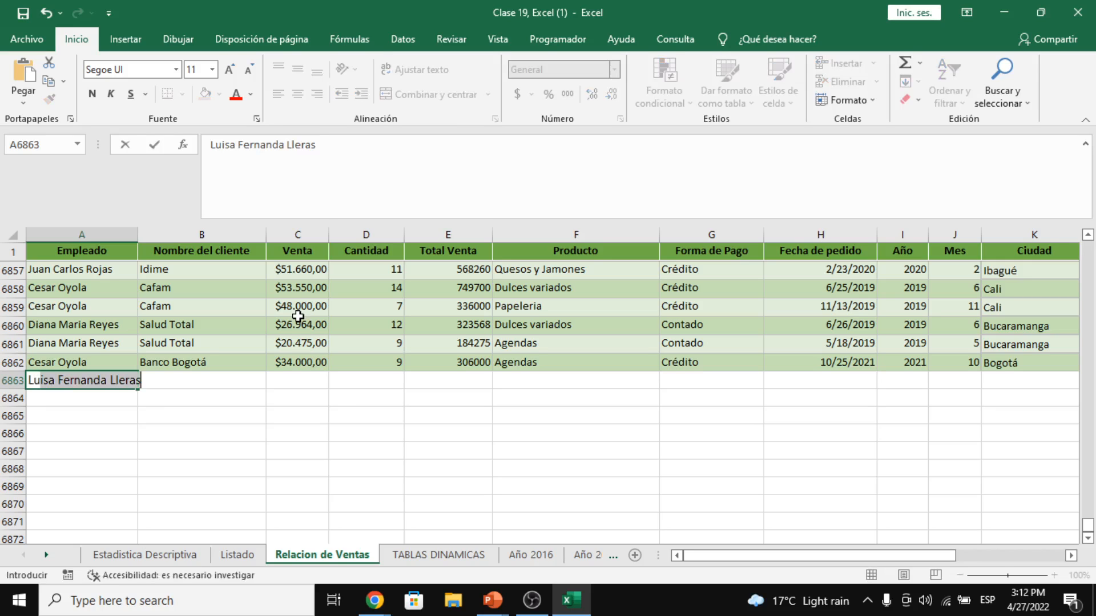
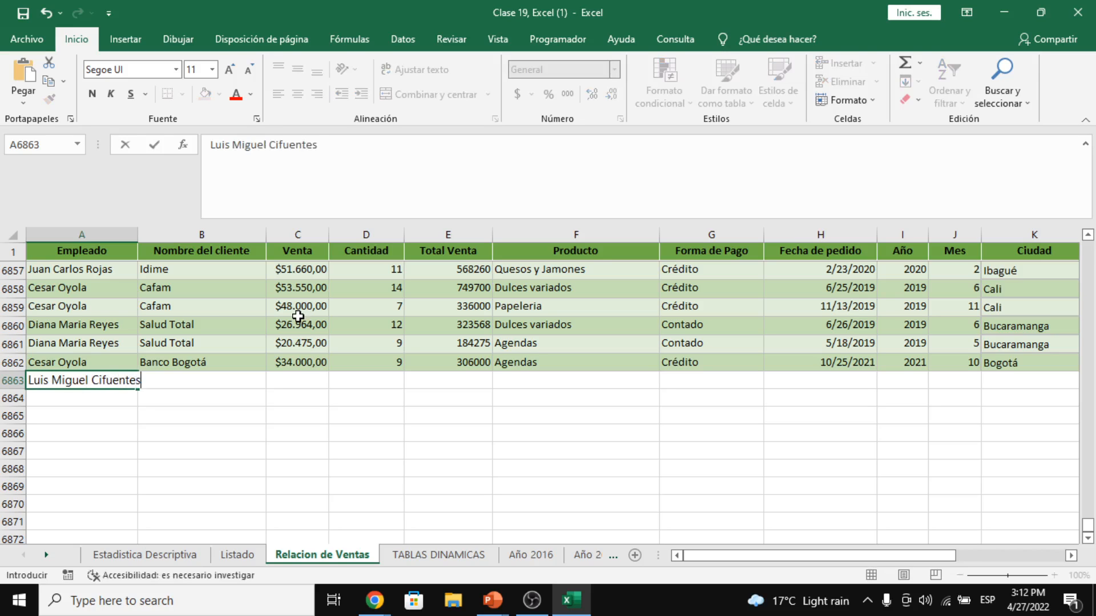
key("Return")
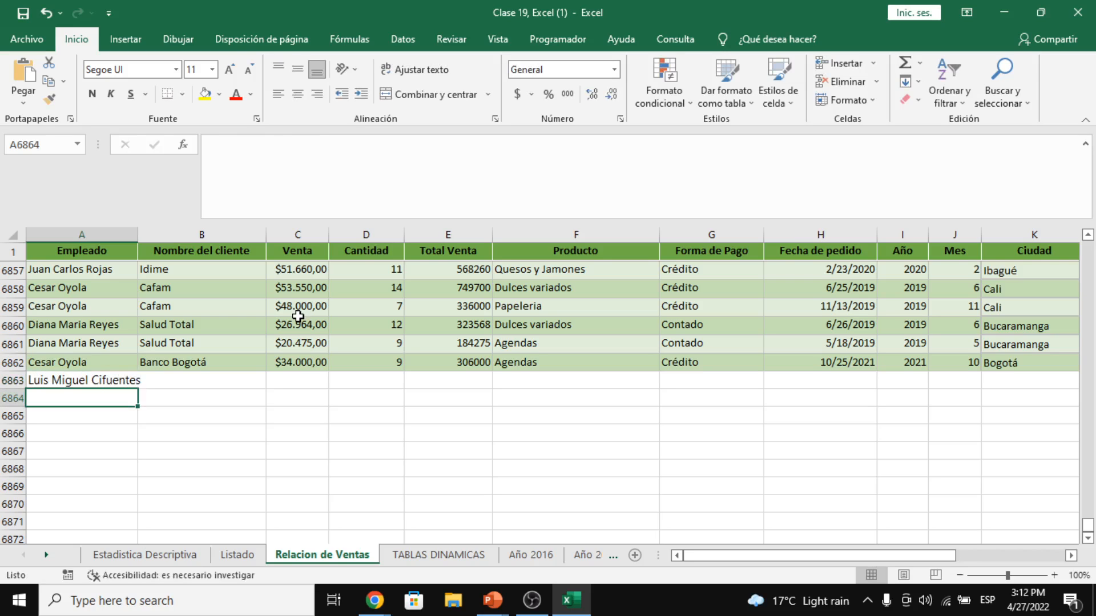
double_click(12, 390)
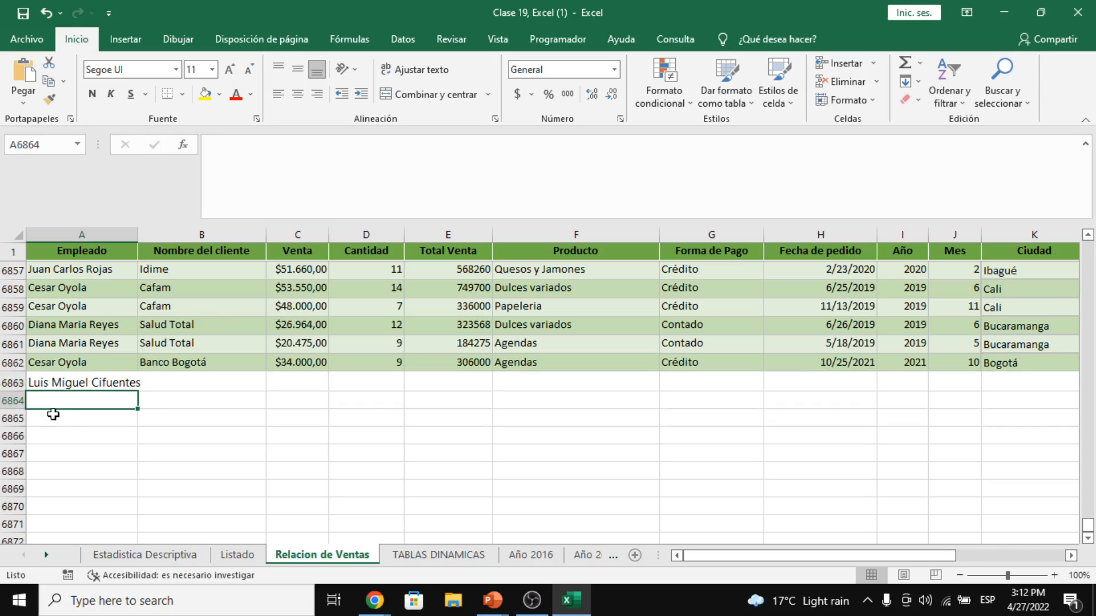
key("ctrl+z")
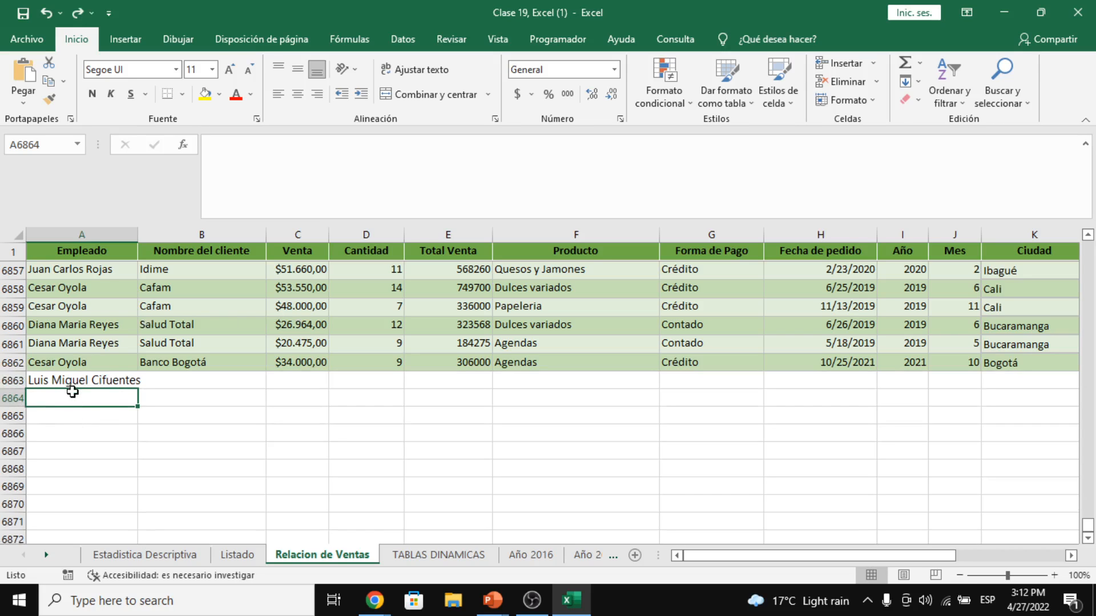
left_click(73, 362)
left_click(80, 381)
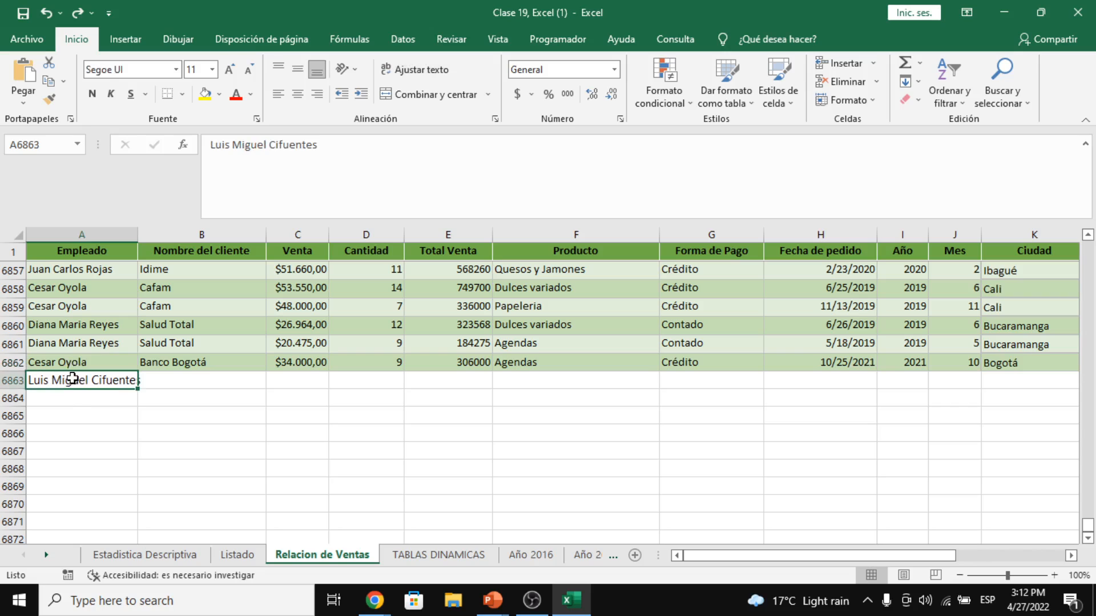
left_click(79, 323)
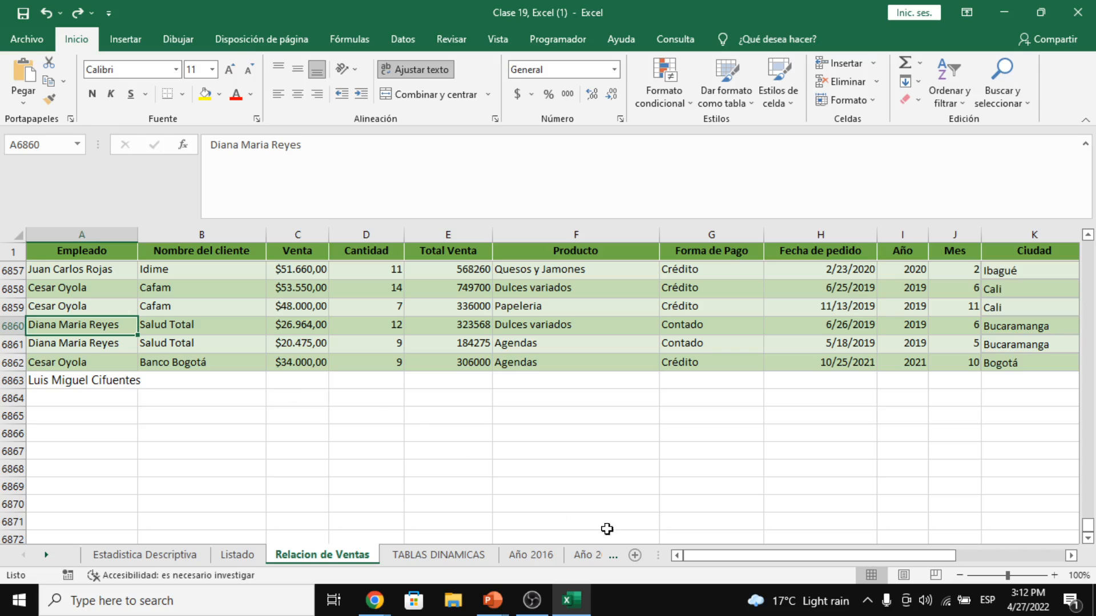
- Add a new sheet with headings Descripción in B3 and Costo in C3
left_click(634, 554)
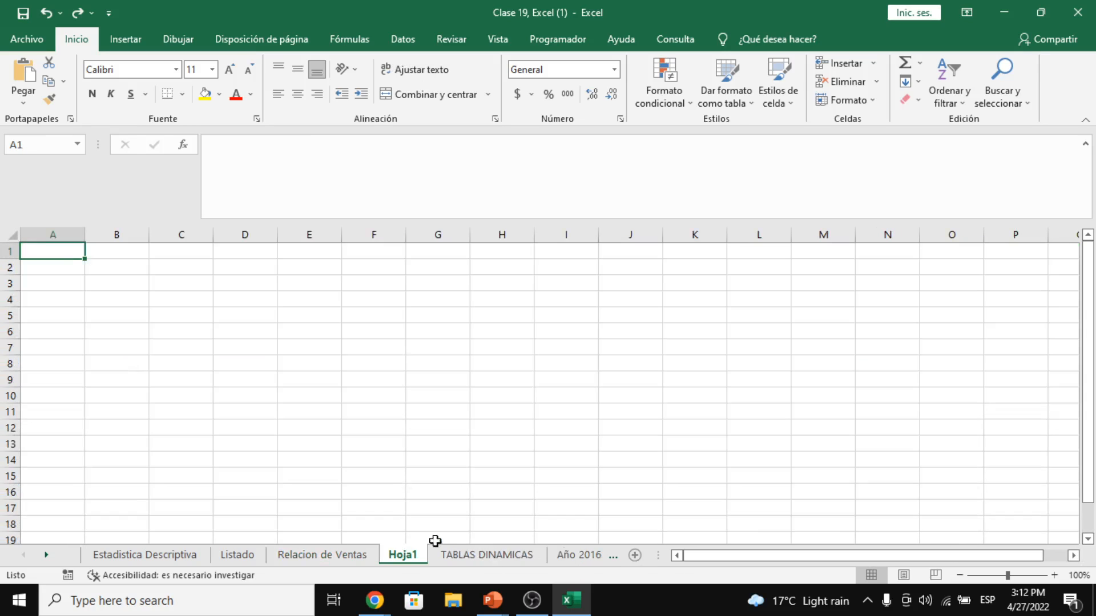
left_click(114, 300)
left_click(114, 281)
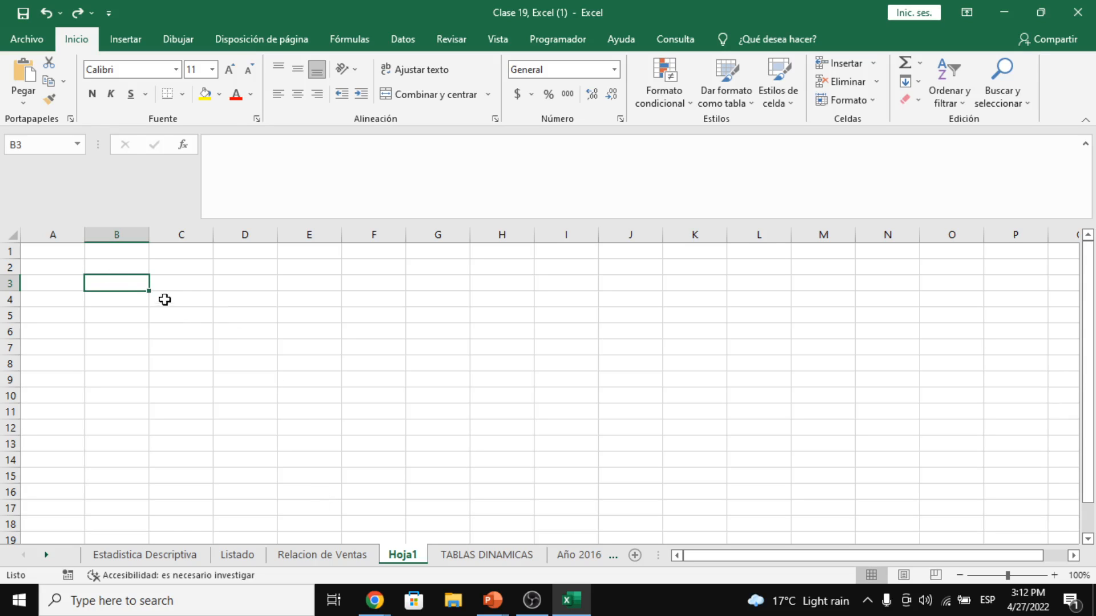
type("d")
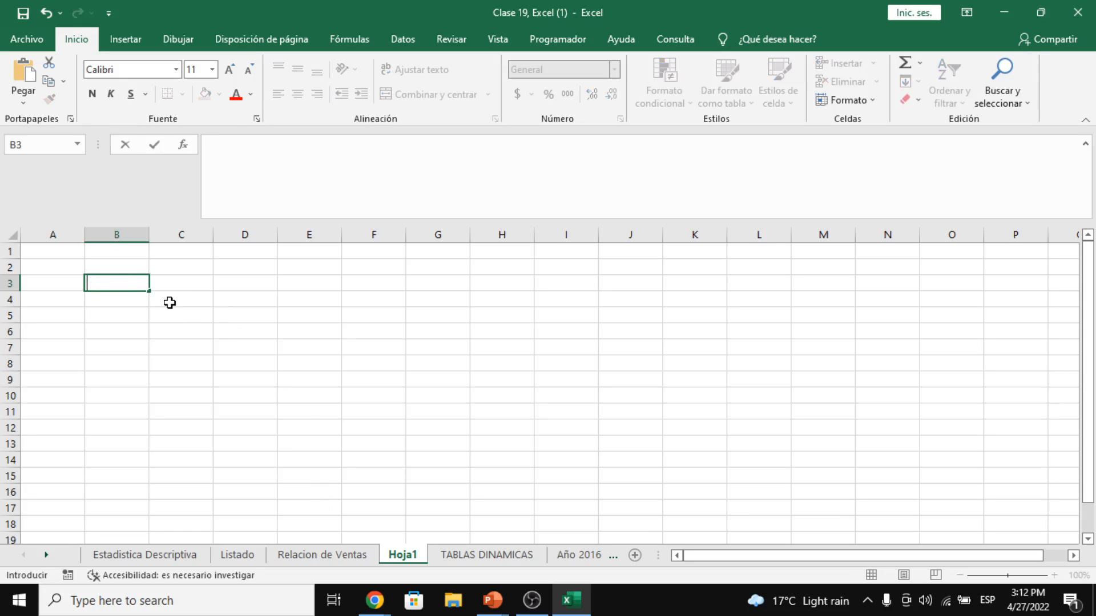
type("Descripción")
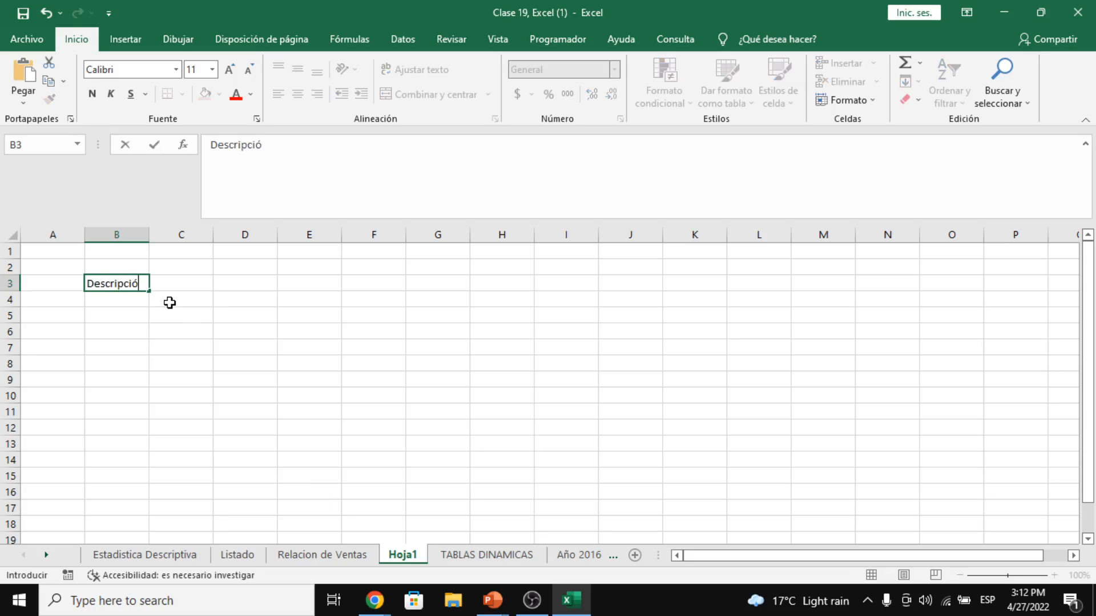
key("Tab")
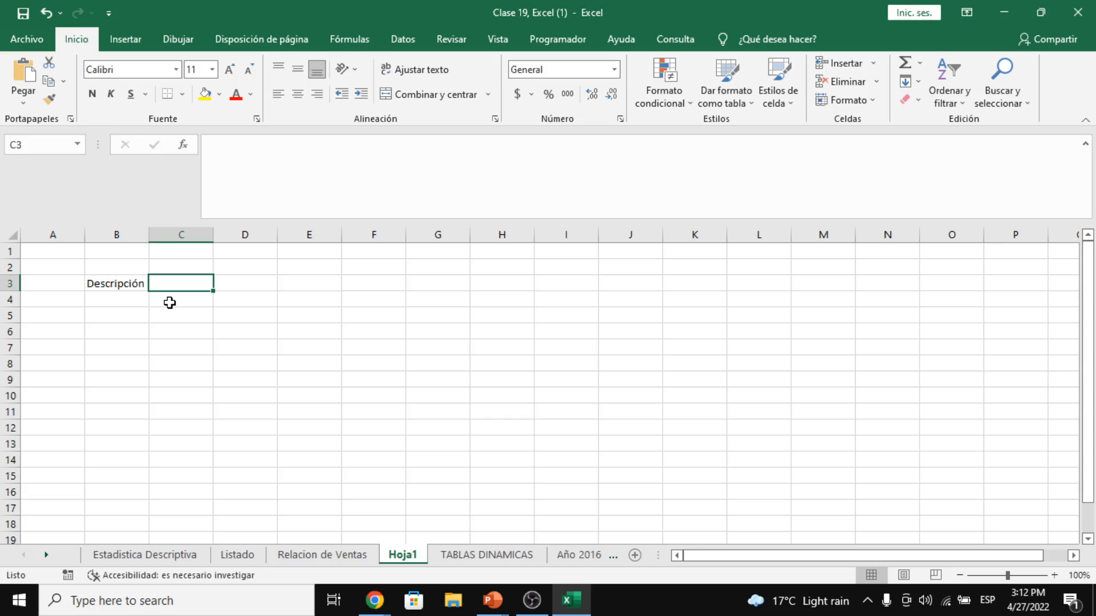
type("Cost")
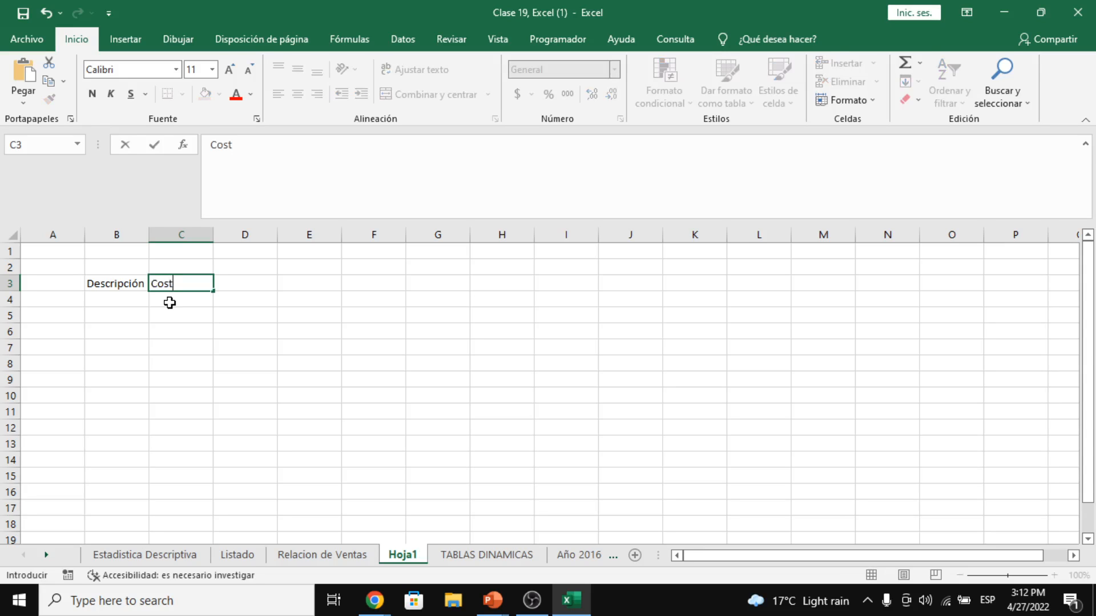
type("o")
key("Return")
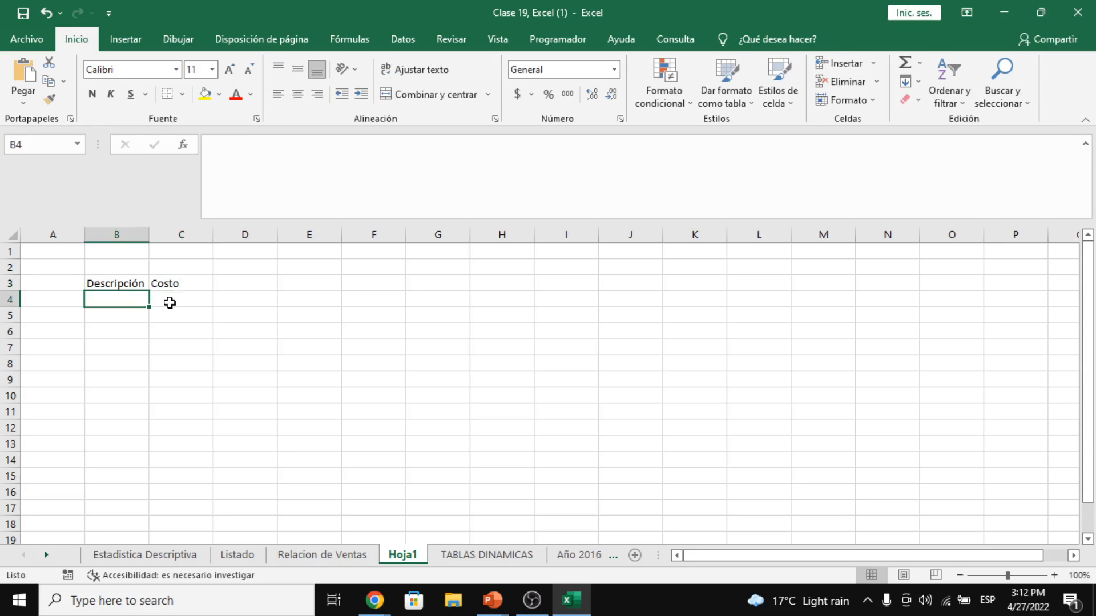
- List the courses Word, Excel and Power Point in B4 to B6
type("Word")
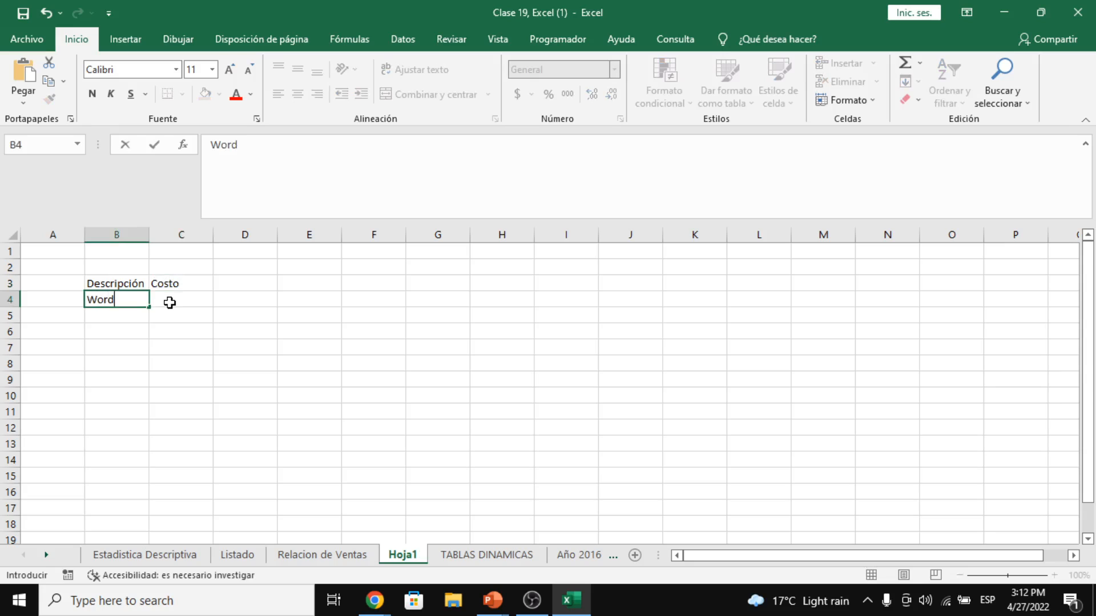
key("Return")
type("Excel")
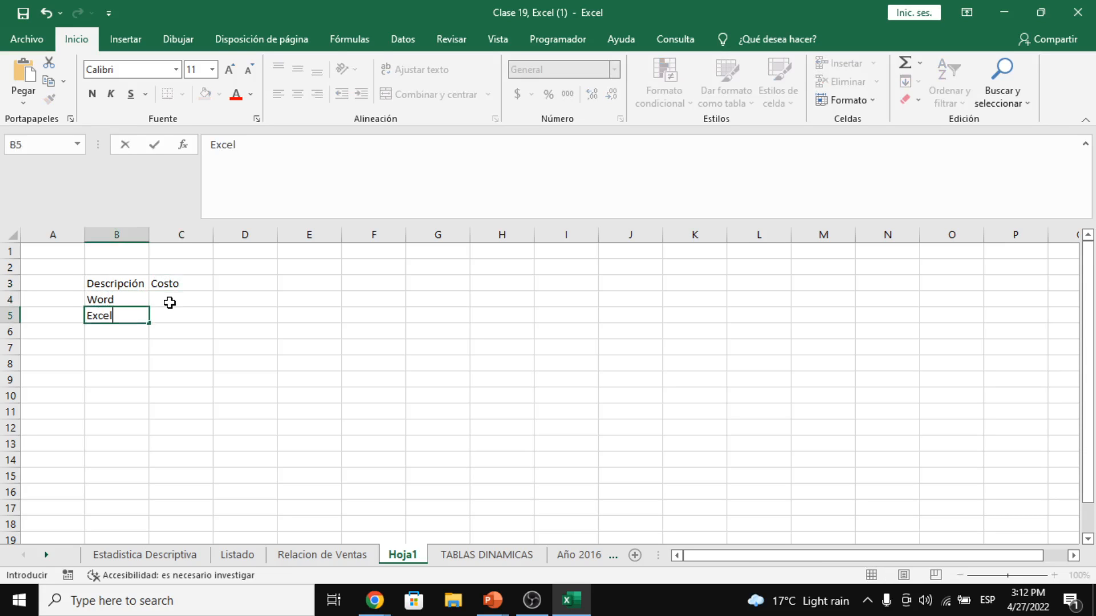
key("Return")
type("Power Point")
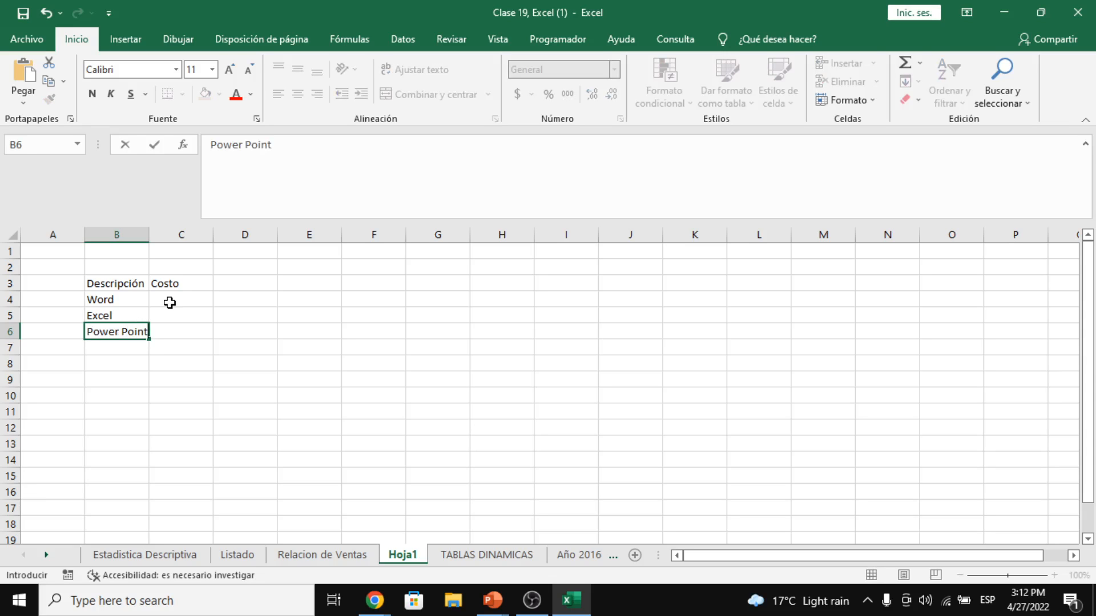
key("Return")
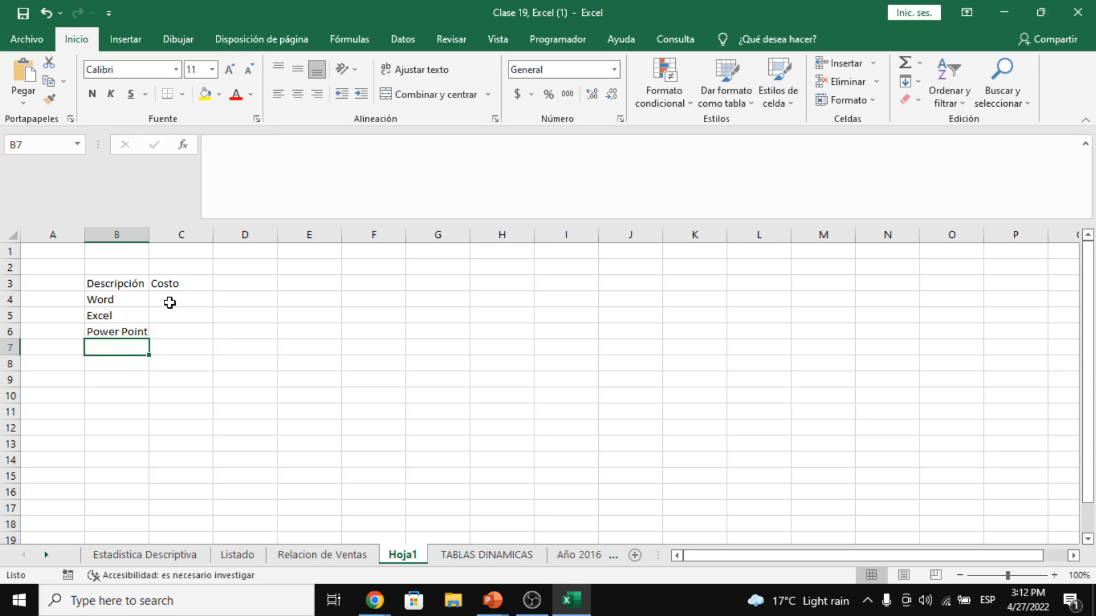
left_click(327, 283)
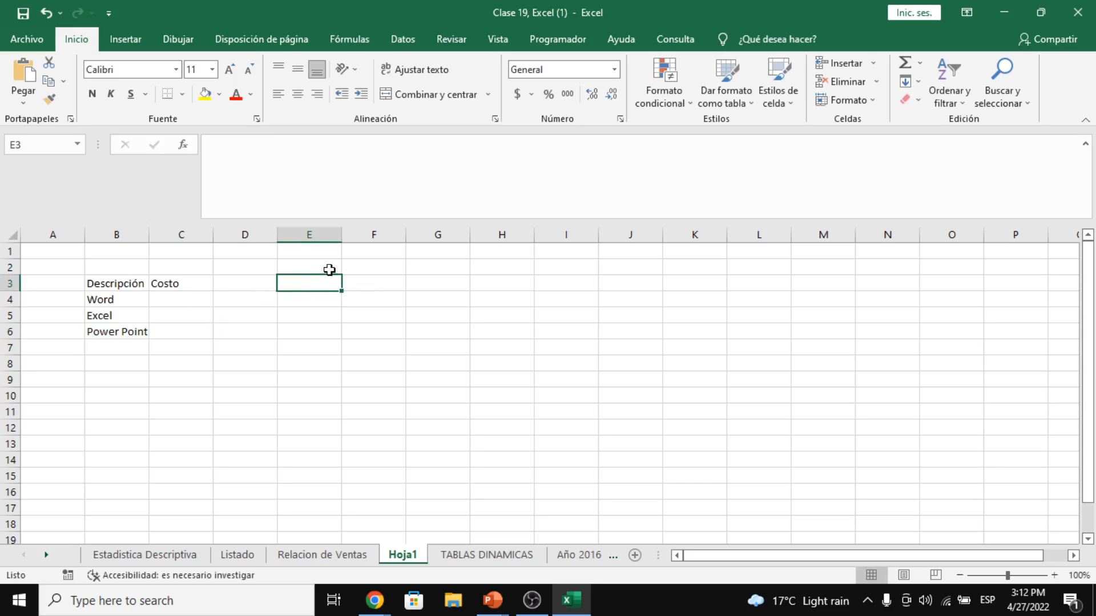
left_click(626, 281)
left_click(590, 287)
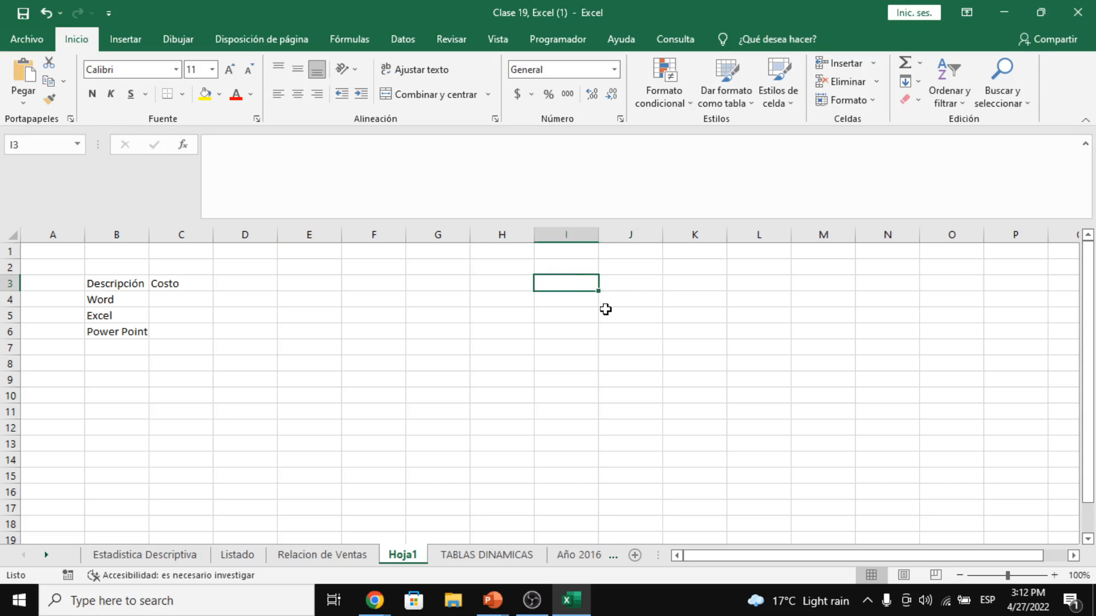
- Type the heading Listado de Cursos in I3 and select I4:I6 below it
type("Listado de ")
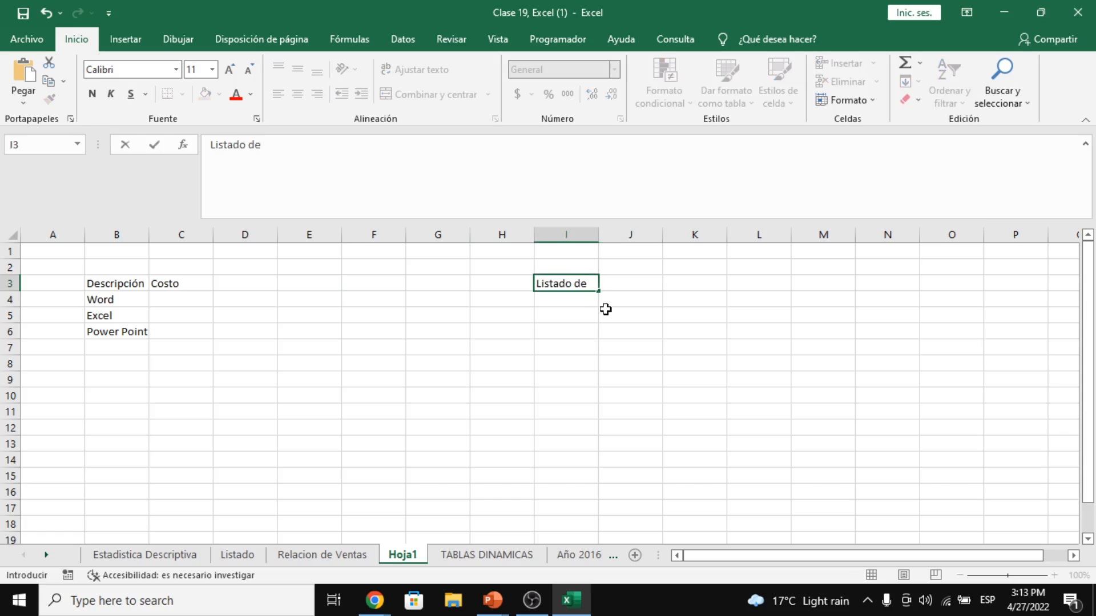
type("Cursos")
key("Return")
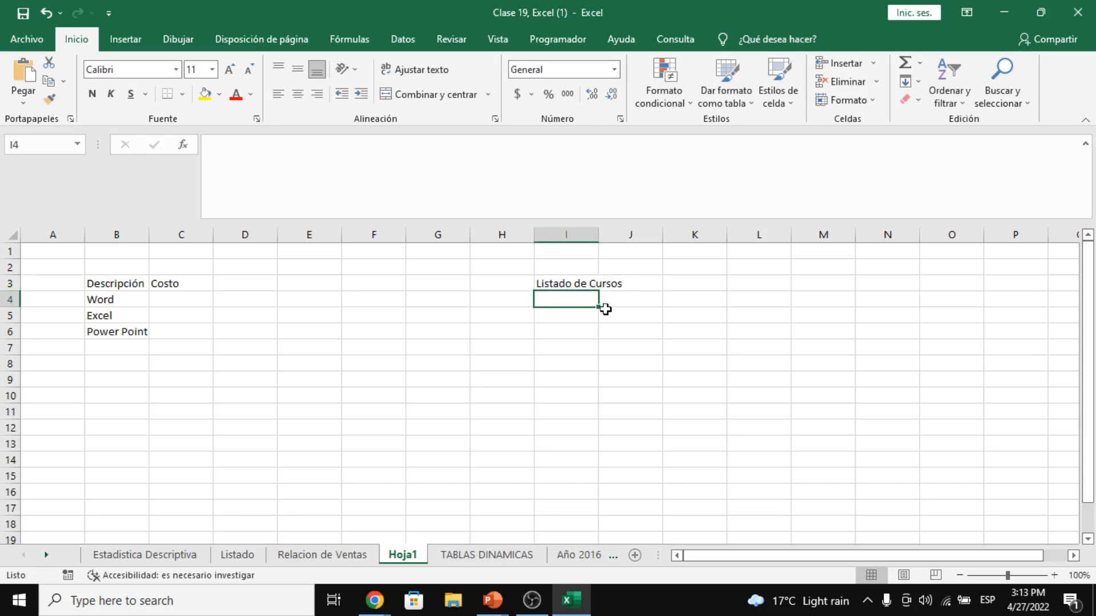
left_click_drag(558, 294, 560, 338)
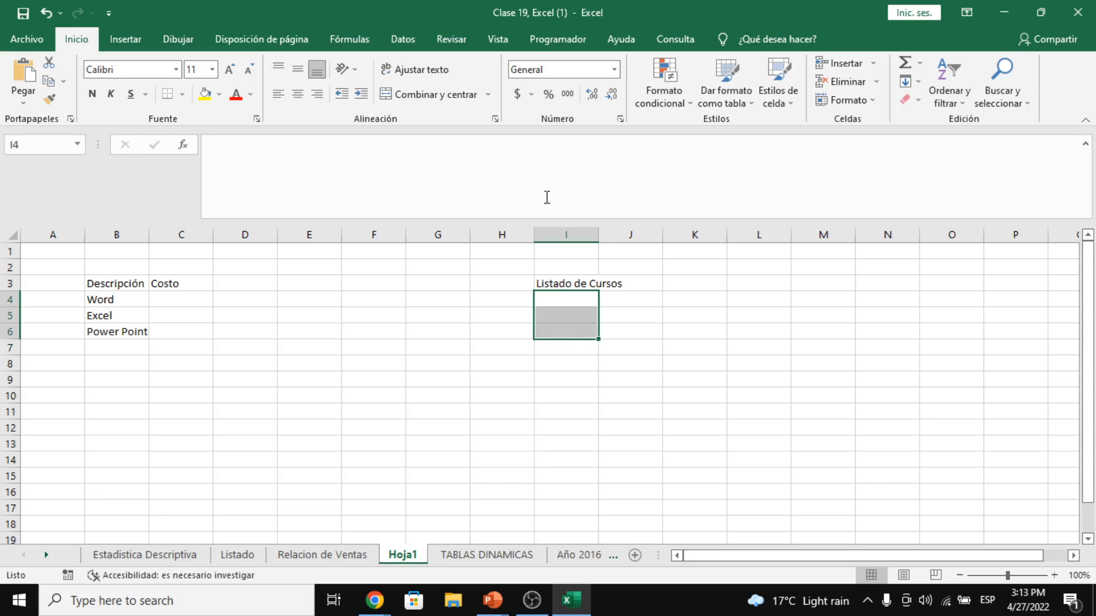
left_click(390, 43)
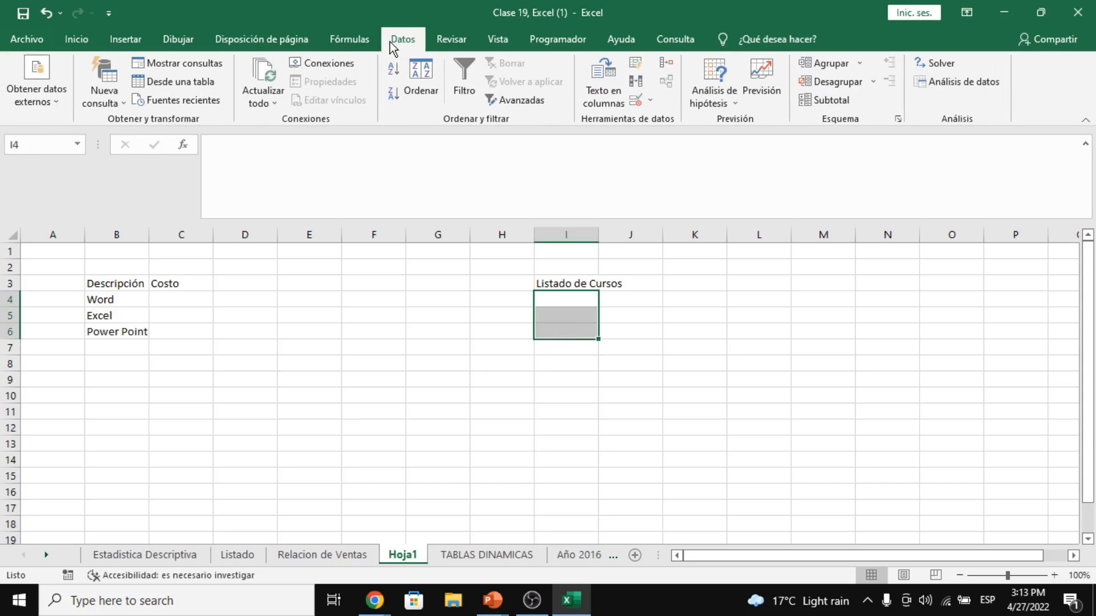
- Give I4:I6 a Lista data validation sourced from the courses in B4:B6
left_click(650, 100)
left_click(671, 121)
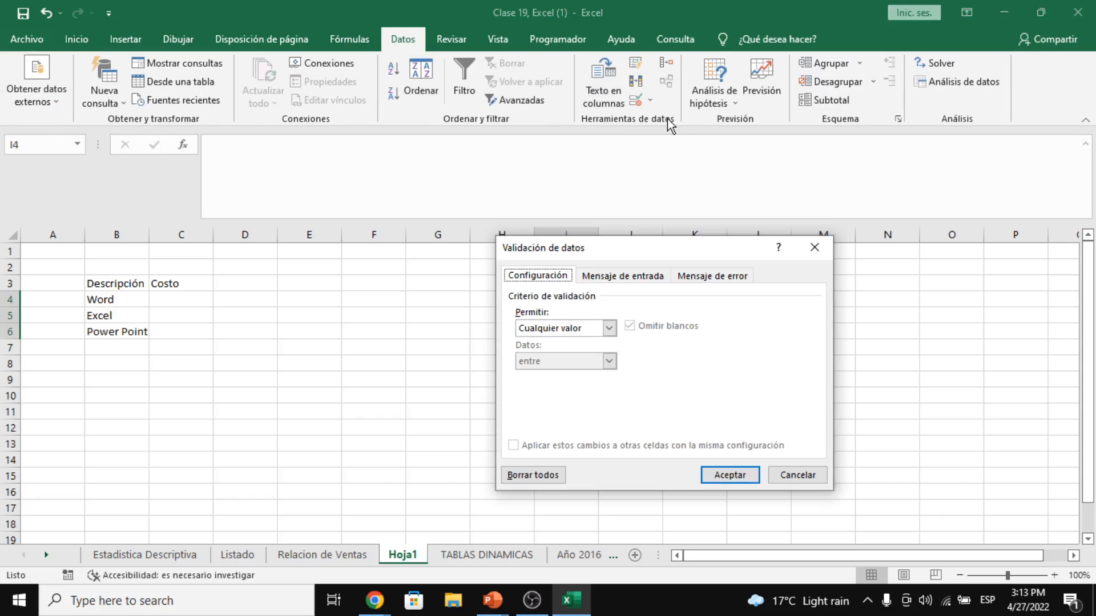
left_click(586, 333)
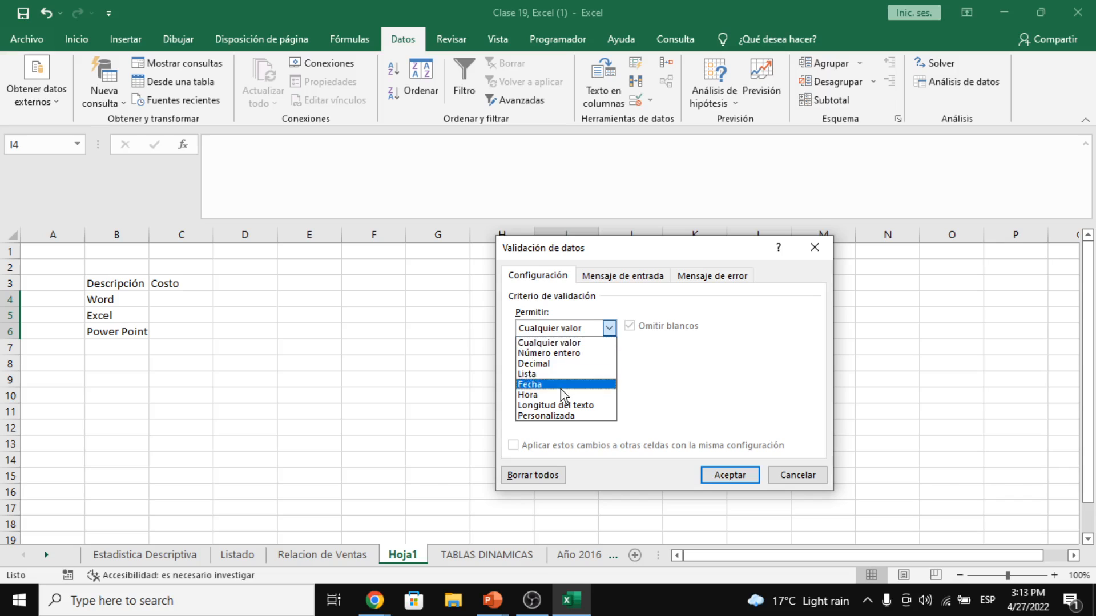
left_click(550, 378)
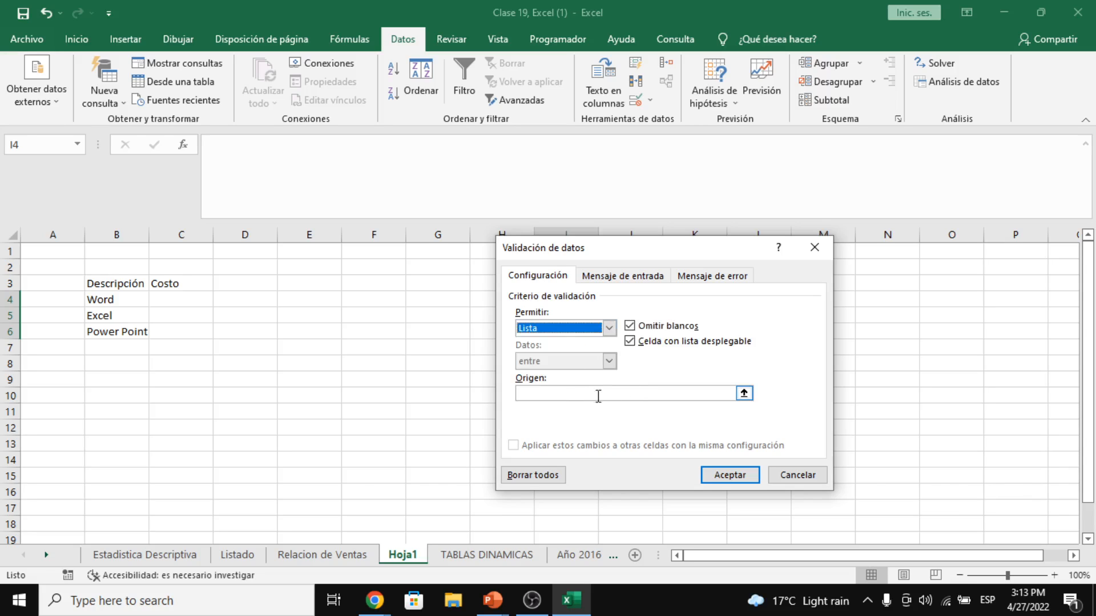
left_click(572, 394)
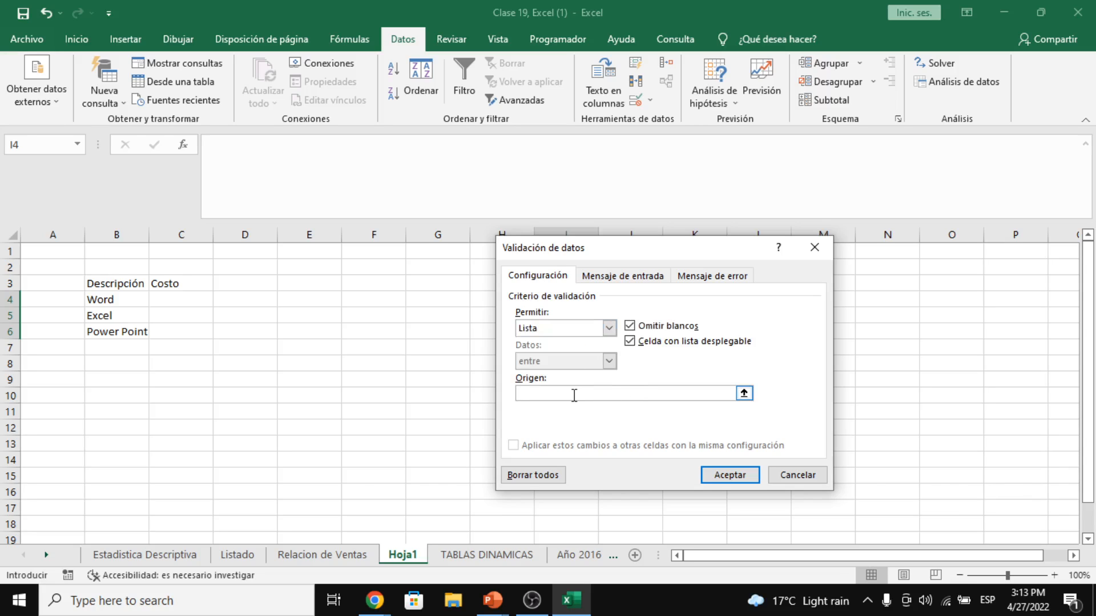
left_click(124, 300)
left_click_drag(123, 300, 123, 330)
left_click(729, 475)
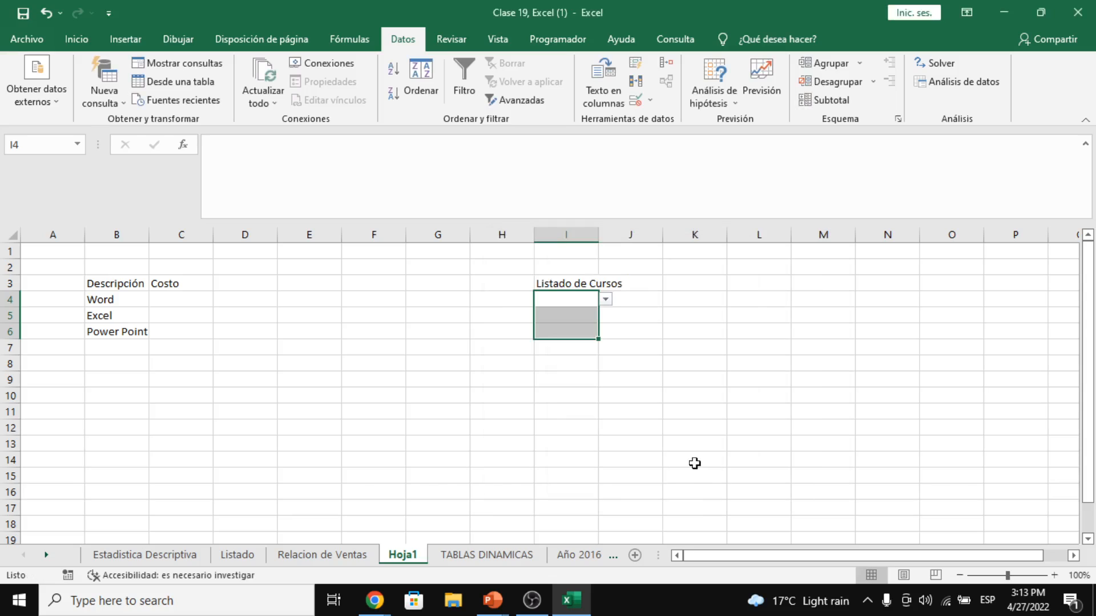
left_click(588, 326)
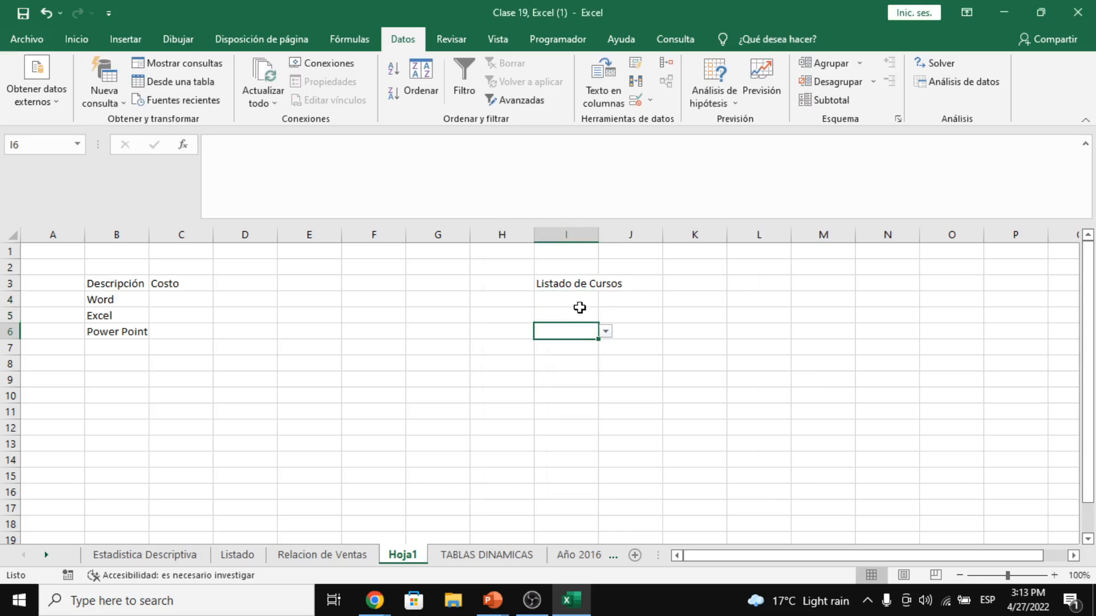
left_click(581, 305)
left_click(605, 300)
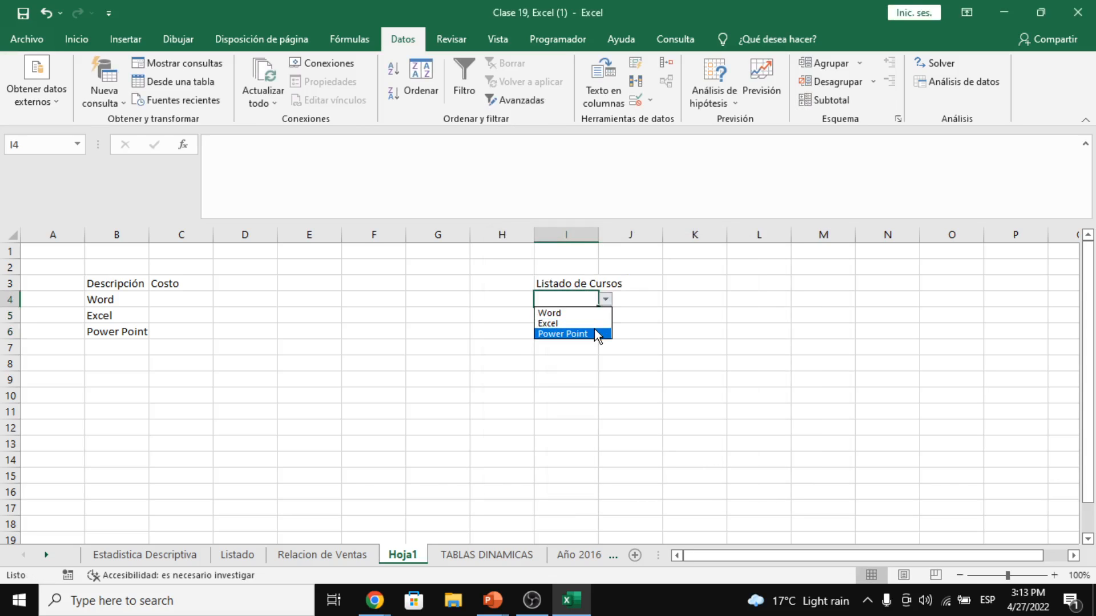
left_click(603, 351)
left_click(578, 314)
left_click(605, 316)
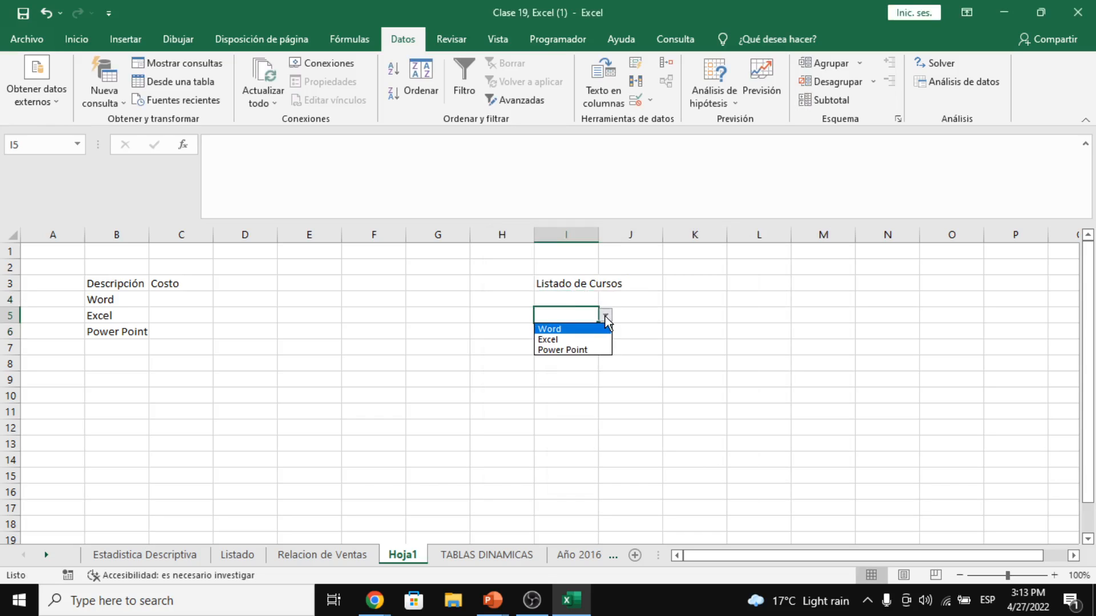
left_click(580, 338)
left_click(605, 316)
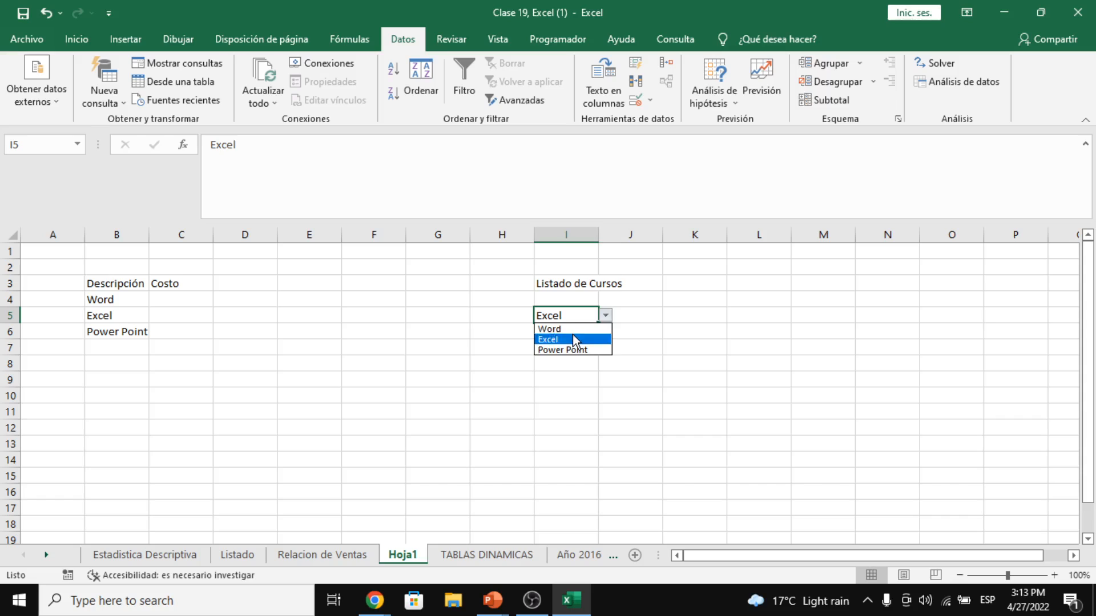
left_click(577, 339)
key("Delete")
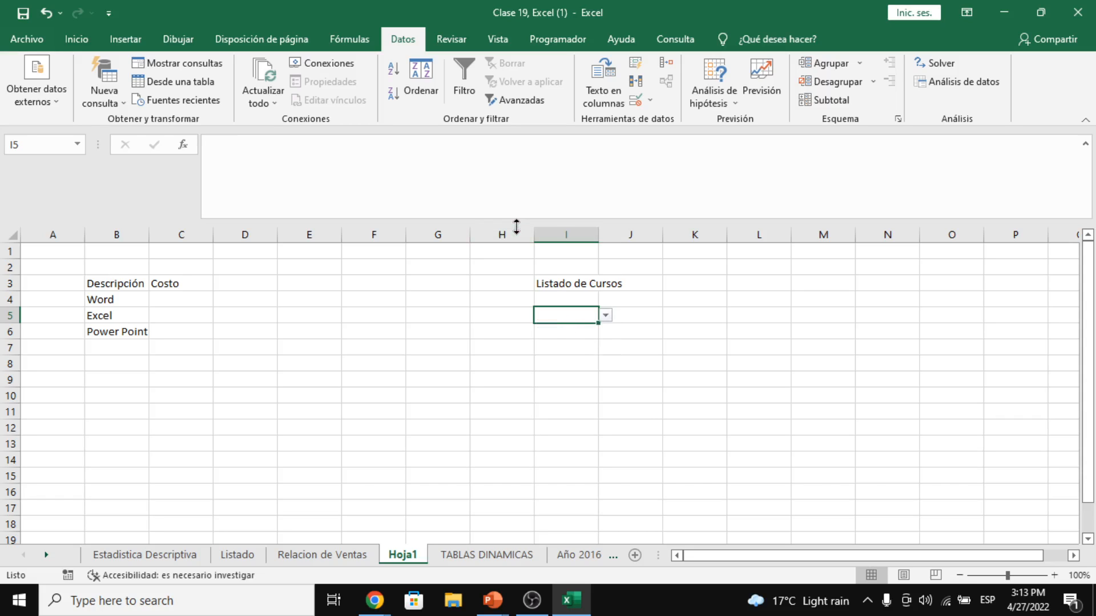
left_click(91, 314)
left_click_drag(93, 286, 182, 331)
- Apply All Borders to the Descripción and Costo table in B3:C6
left_click(77, 39)
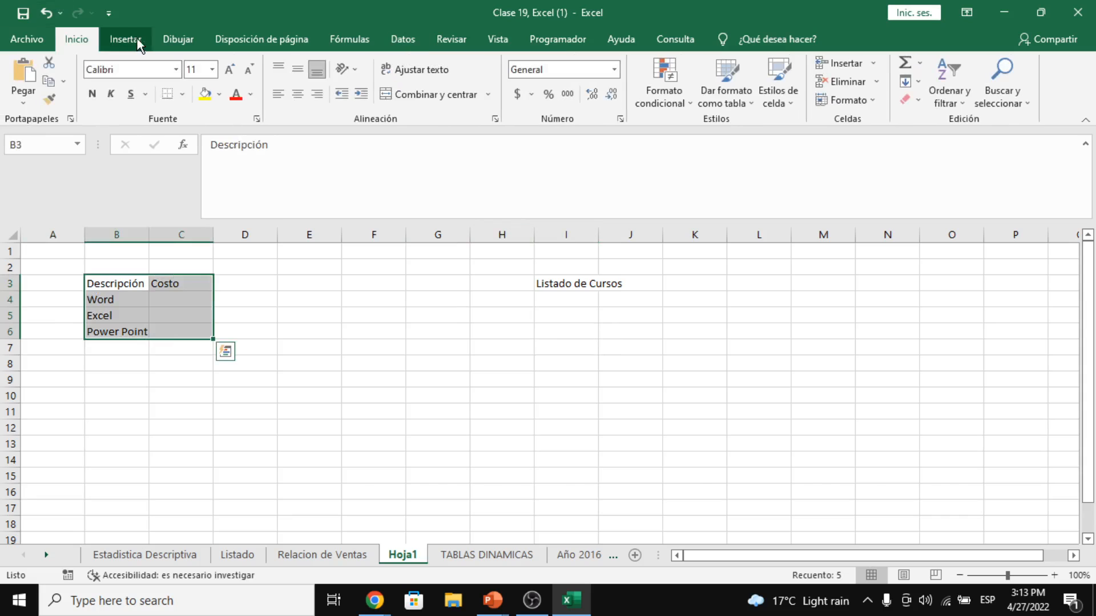
left_click(183, 94)
left_click(205, 249)
- Enter Visio as a new course in cell B7, below Power Point
left_click(178, 365)
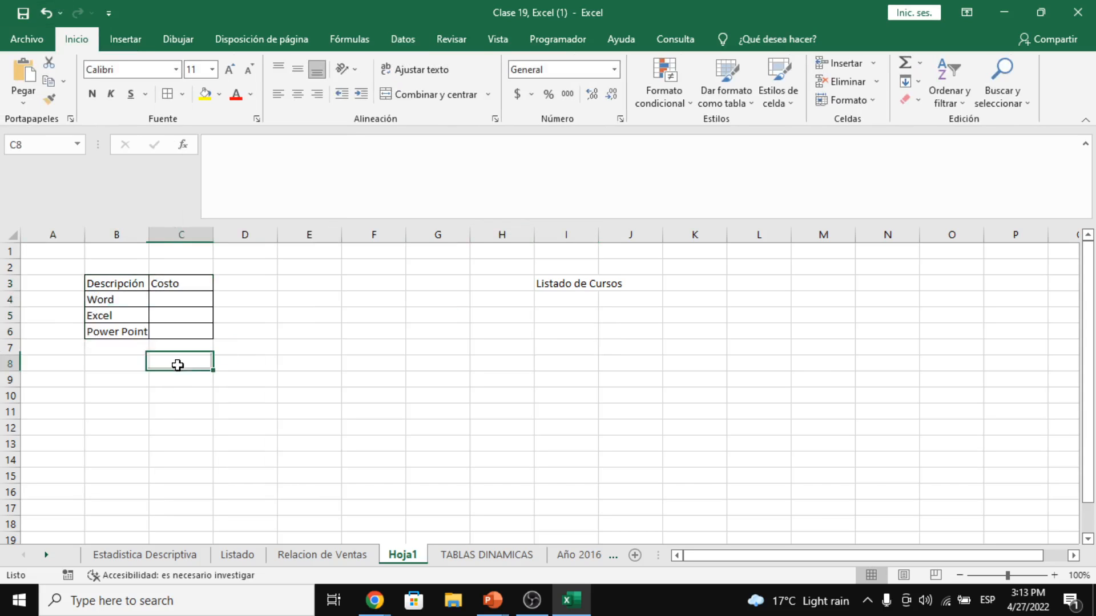
left_click(132, 346)
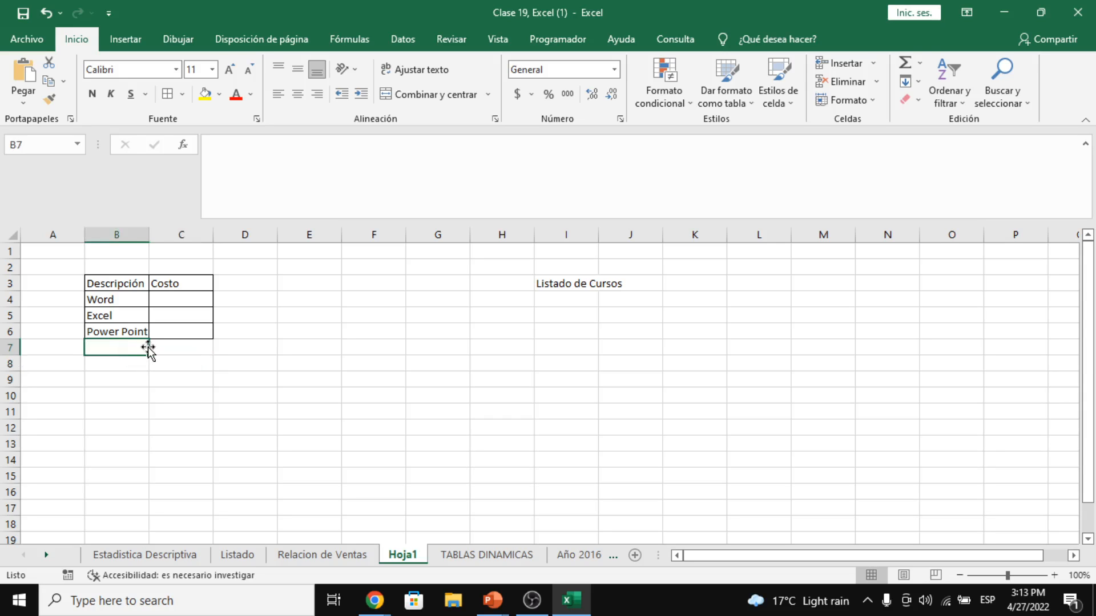
type("Visio")
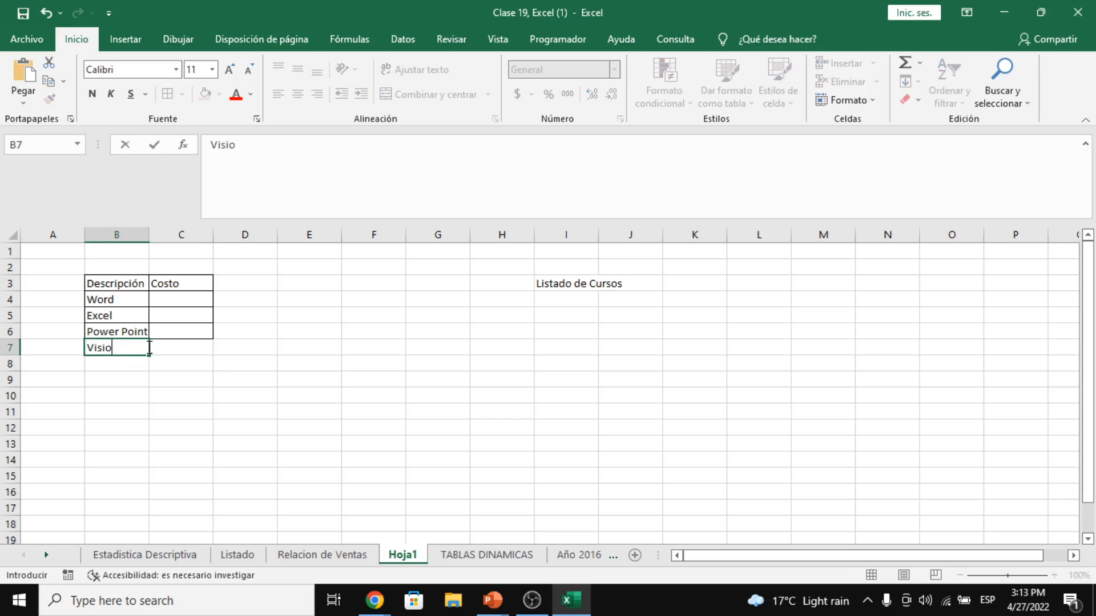
key("Return")
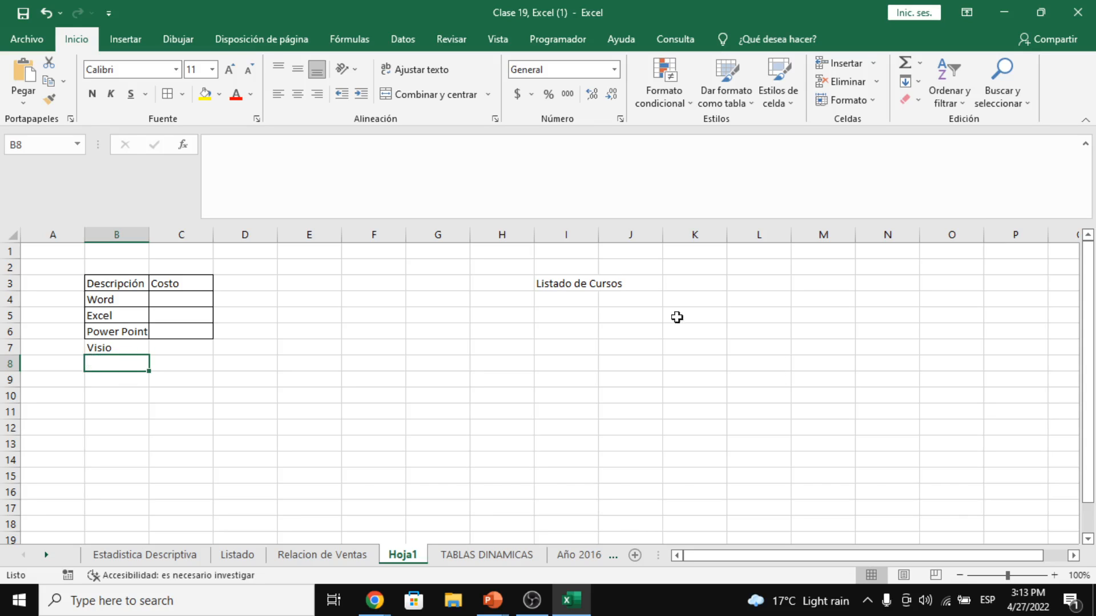
- Border the course list cells I4:I6 and check I4's dropdown list
left_click_drag(594, 300, 586, 330)
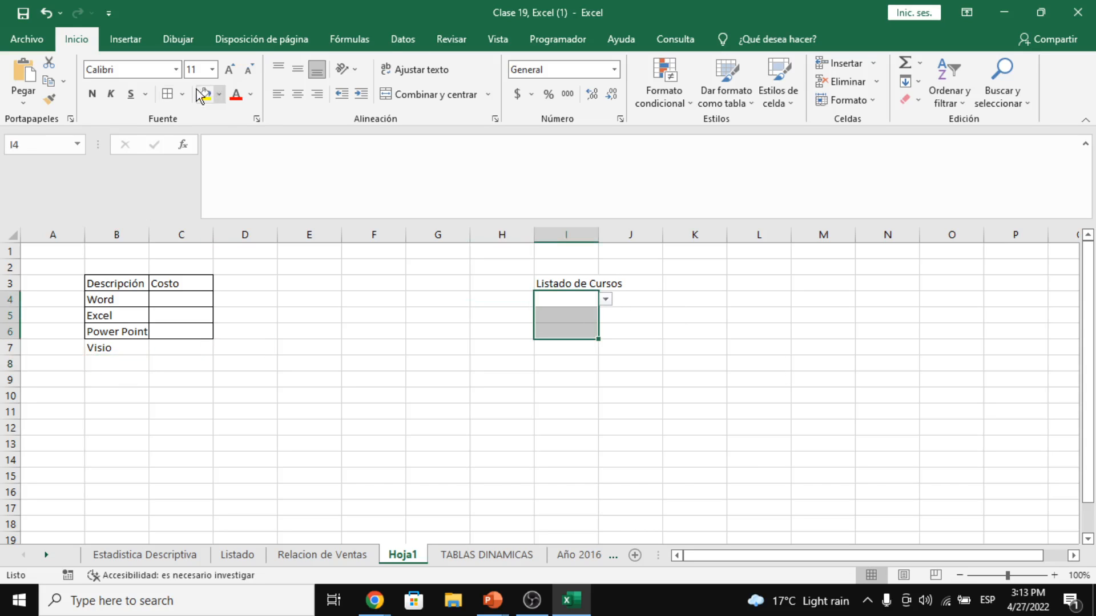
left_click(168, 94)
left_click(667, 349)
left_click(587, 298)
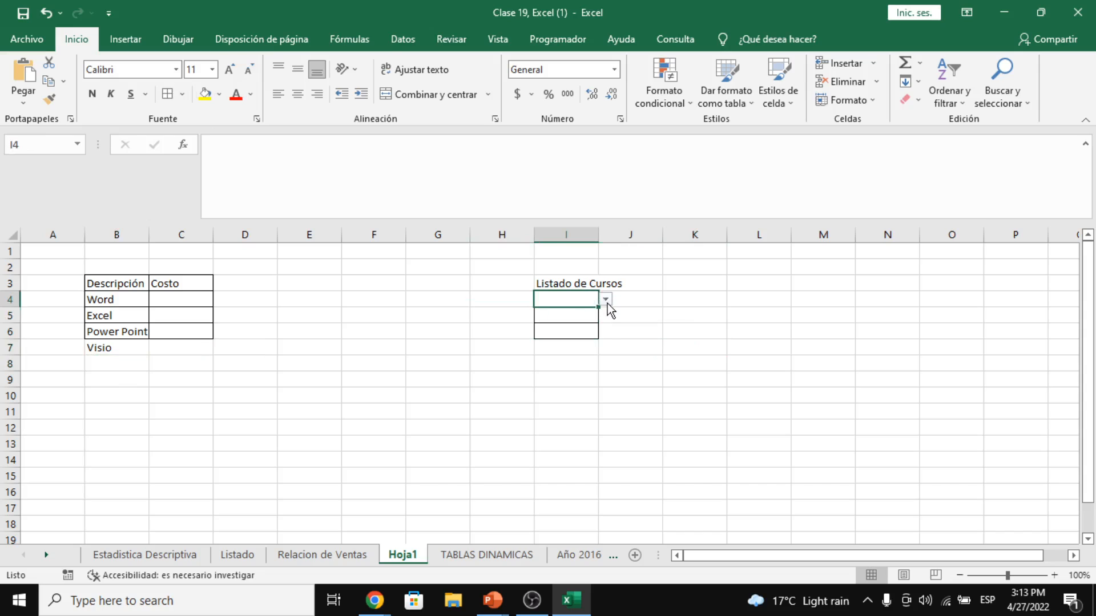
left_click(606, 301)
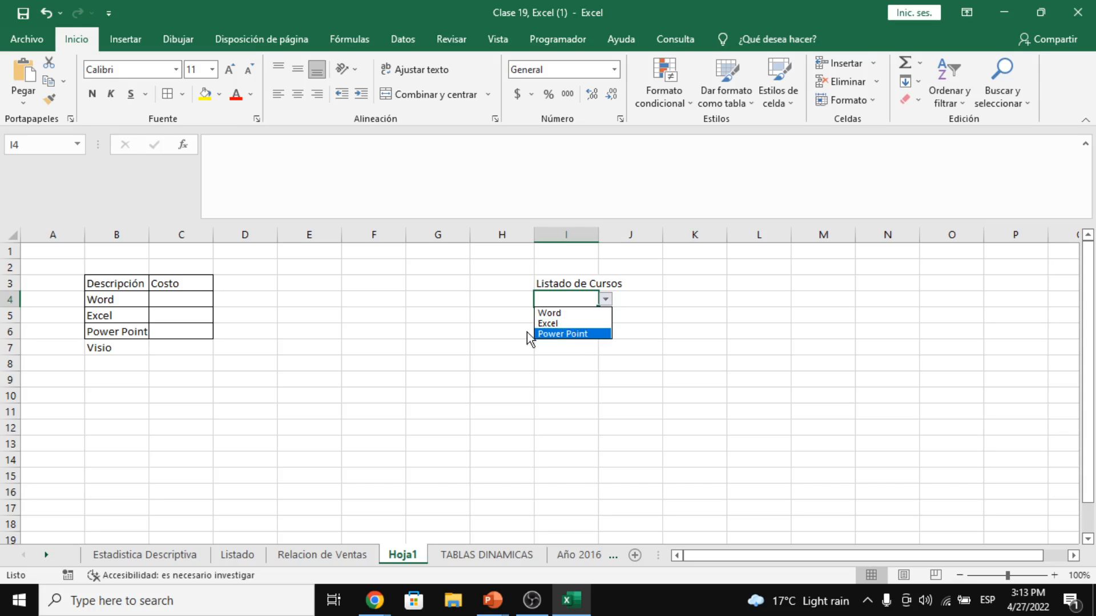
left_click(101, 348)
- Review various ranges of the Descripción and Costo table from B3 to C7
left_click(101, 349)
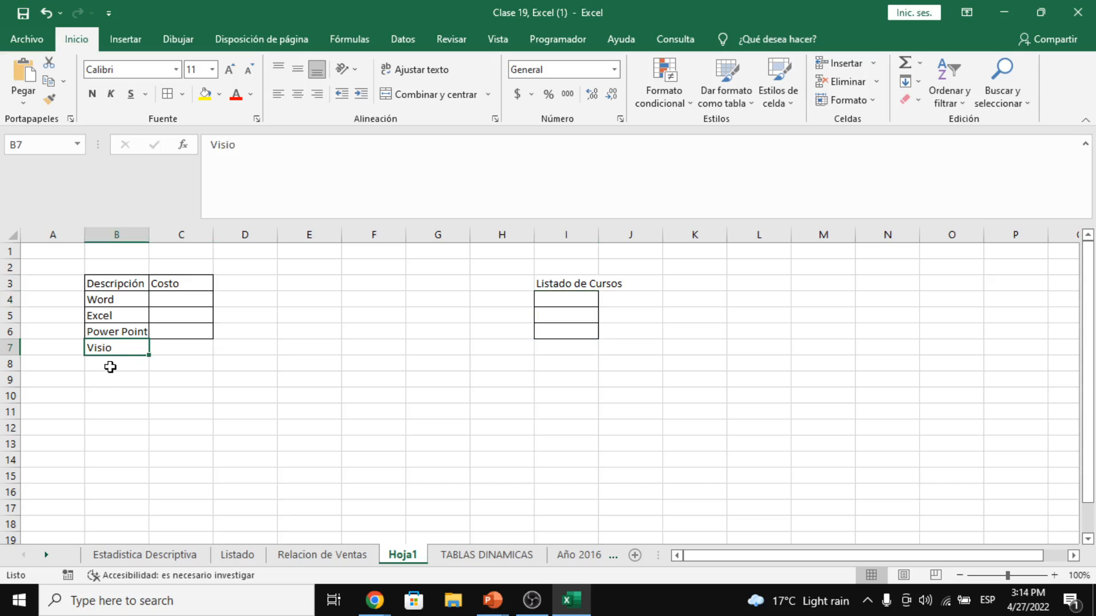
left_click_drag(116, 284, 161, 337)
left_click(123, 282)
left_click_drag(122, 282, 137, 342)
left_click_drag(173, 284, 181, 308)
left_click(130, 287)
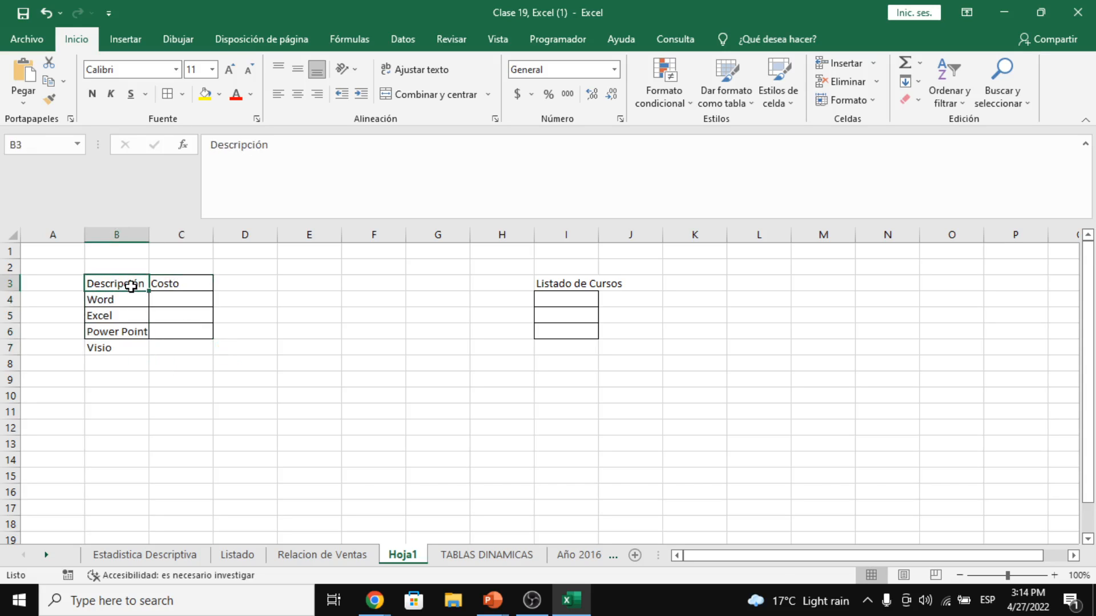
left_click_drag(124, 298, 172, 308)
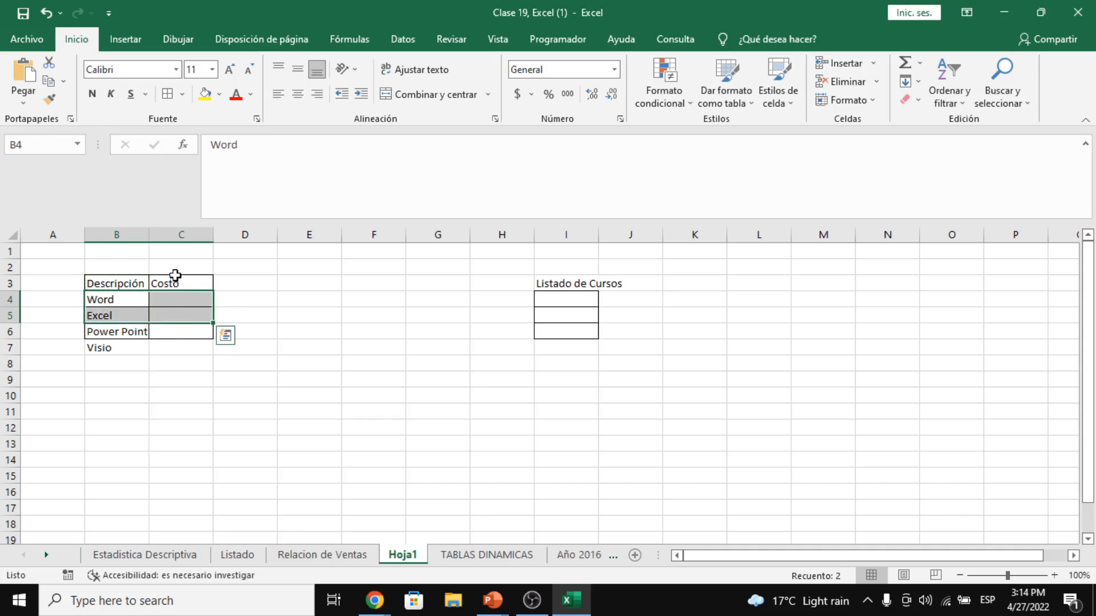
left_click(180, 284)
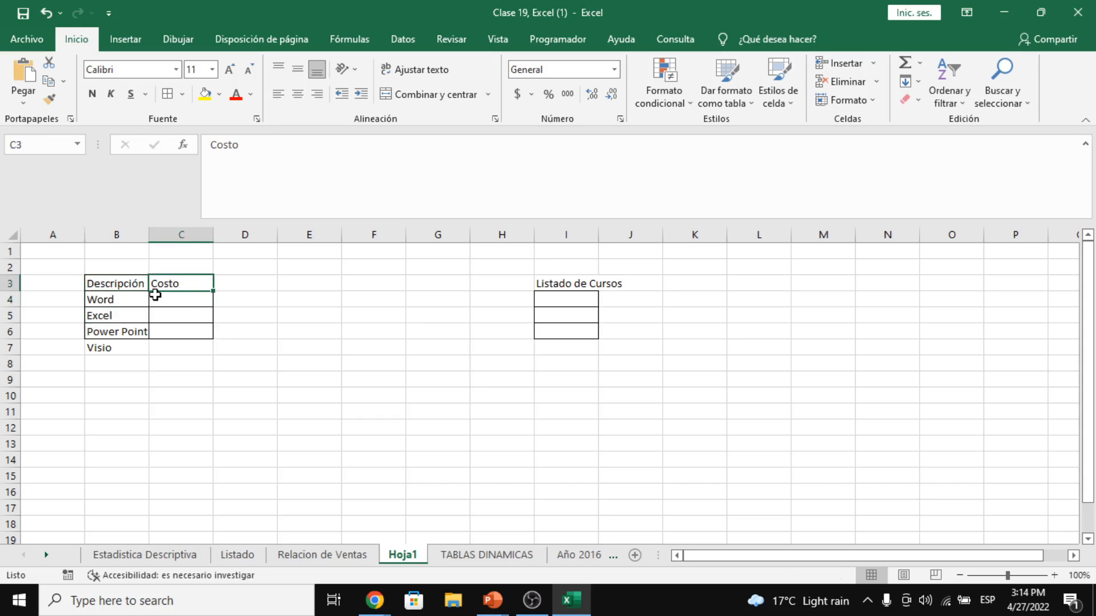
left_click(183, 298)
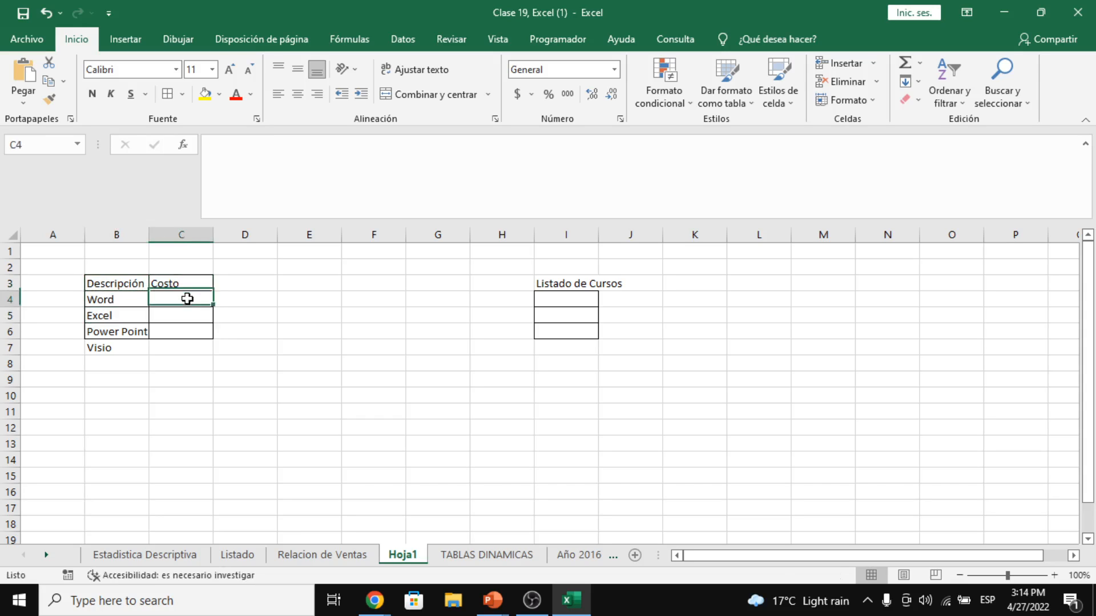
- On Relacion de Ventas, delete the stray name in A6863:A6864 below the data
left_click(351, 553)
left_click(246, 328)
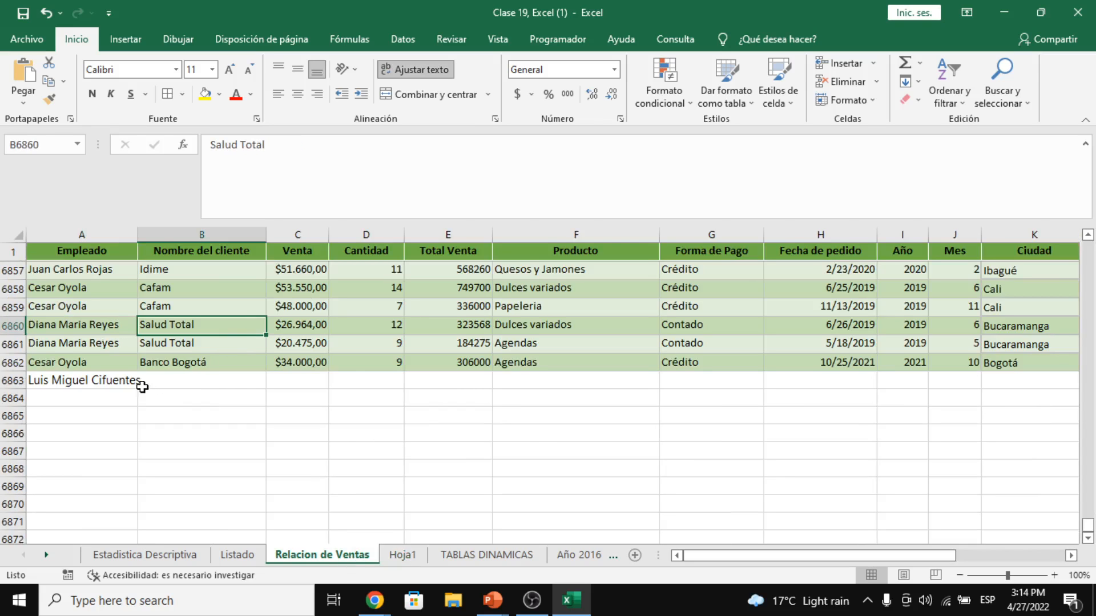
left_click_drag(124, 385, 112, 398)
key("Delete")
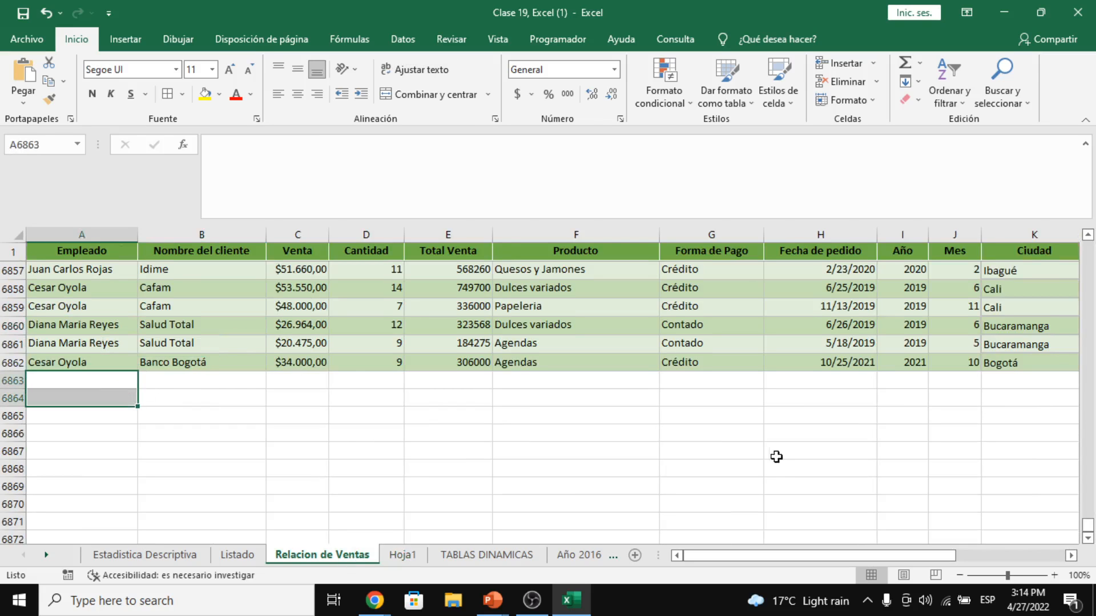
- Scroll back to the top of the sales table and select the header row A1:K1
scroll(788, 411, "up", 7)
left_click(798, 363)
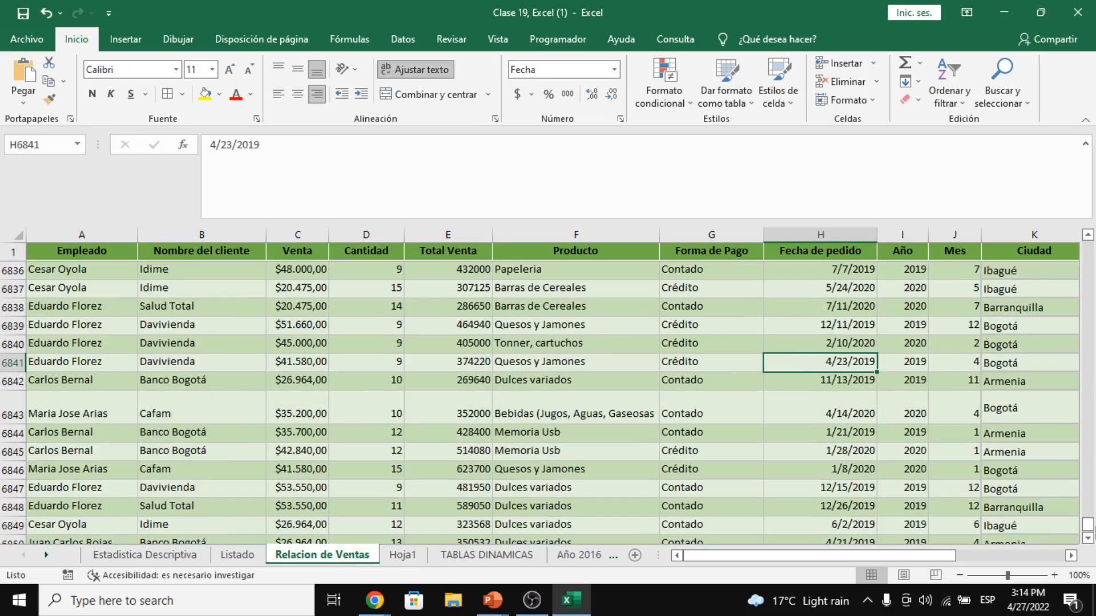
left_click_drag(1088, 524, 1087, 243)
left_click(570, 343)
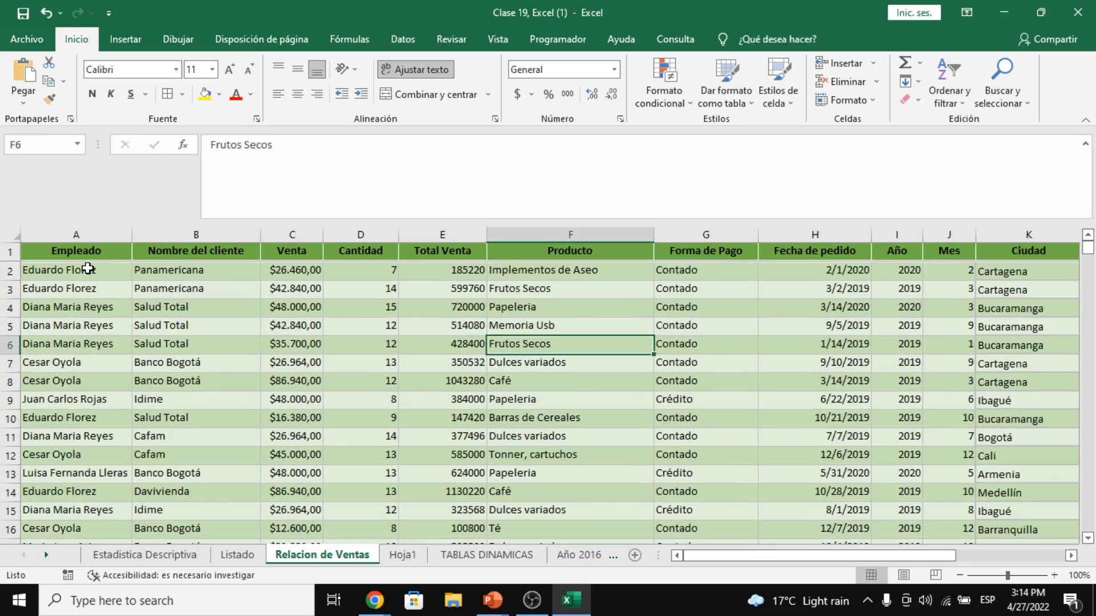
left_click(204, 259)
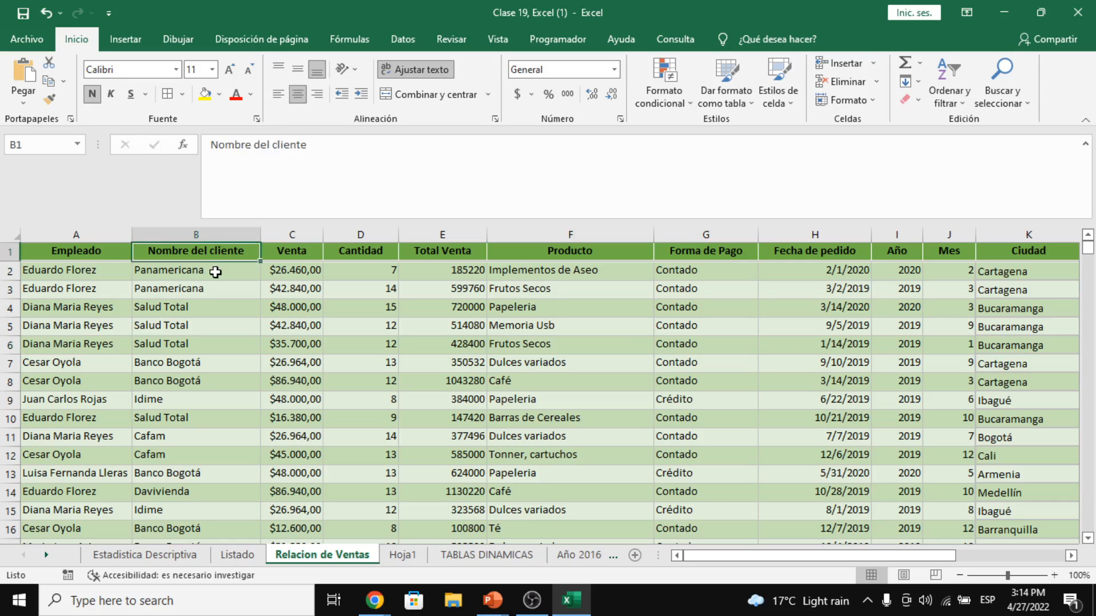
left_click(216, 272)
left_click(215, 290)
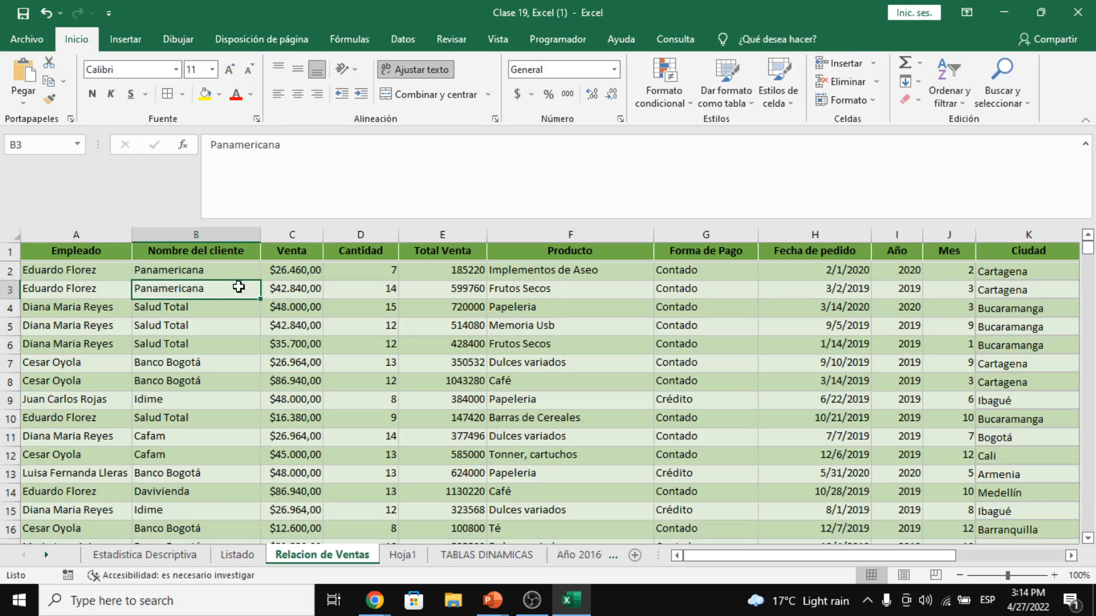
left_click(606, 270)
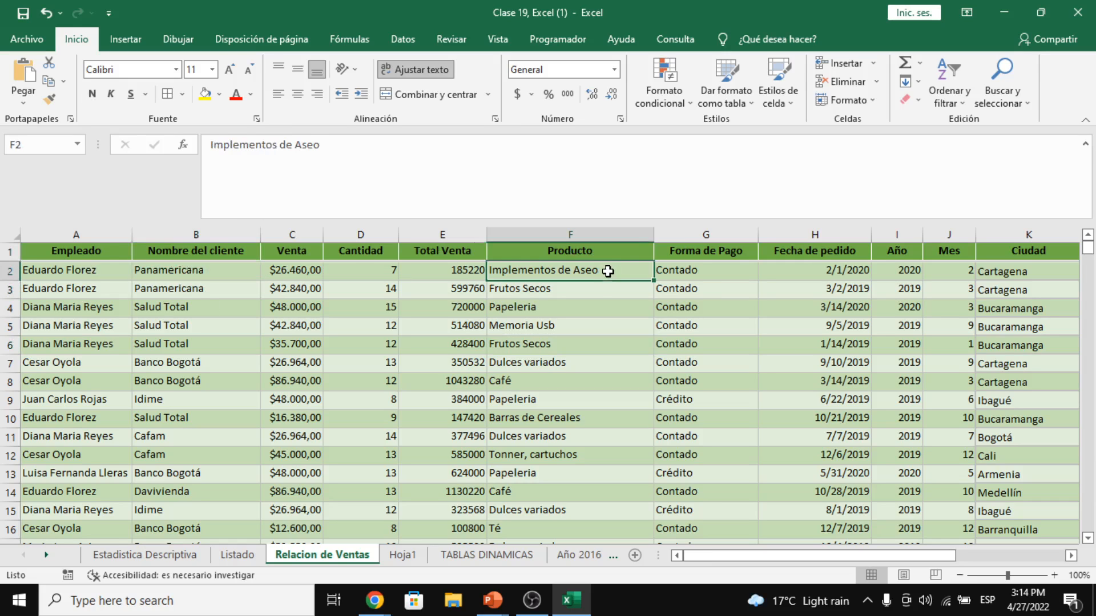
left_click(703, 270)
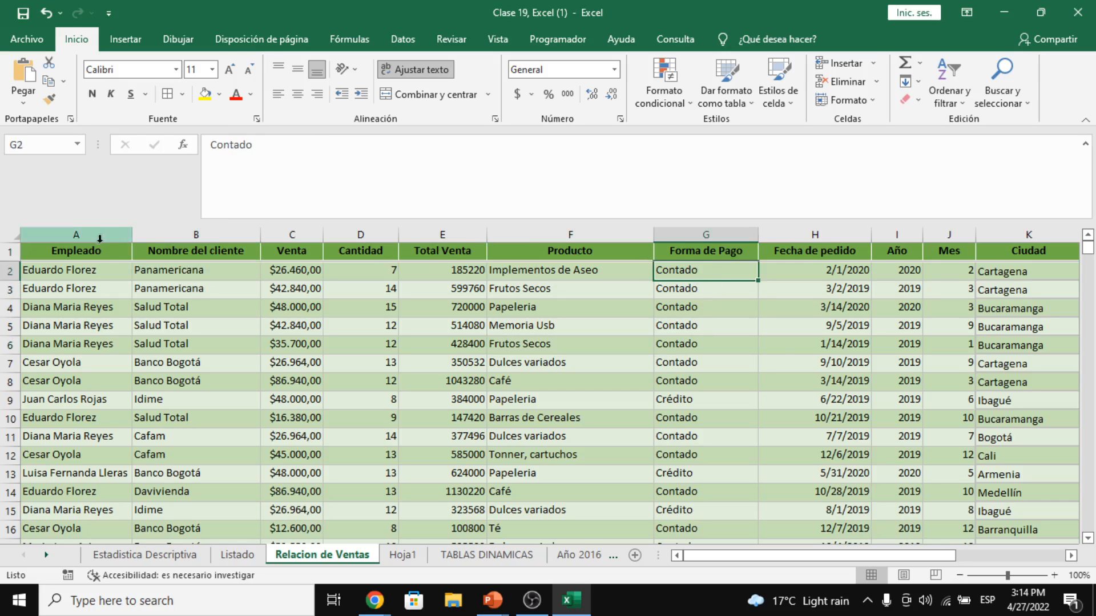
left_click_drag(91, 250, 911, 251)
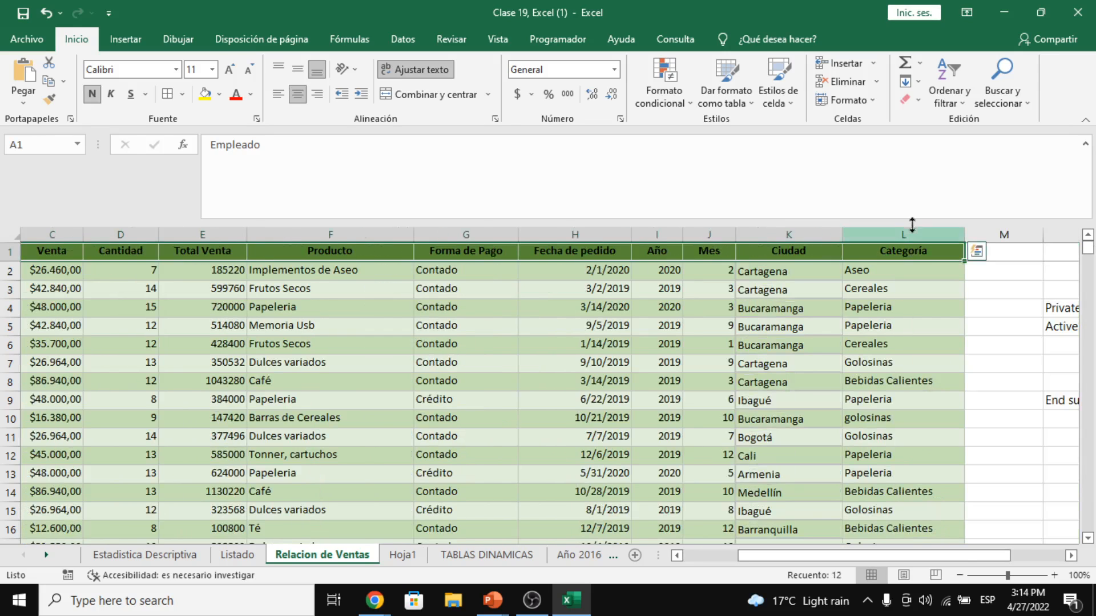
left_click(952, 102)
- Turn on header filters and filter Nombre del cliente to Panamericana only
left_click(973, 180)
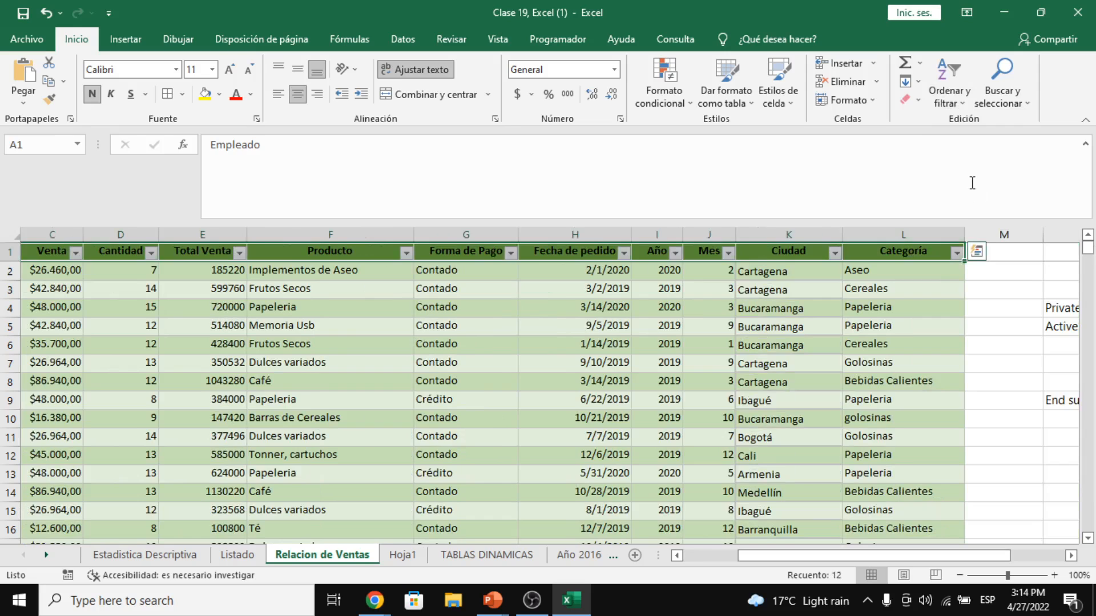
left_click_drag(843, 560, 790, 561)
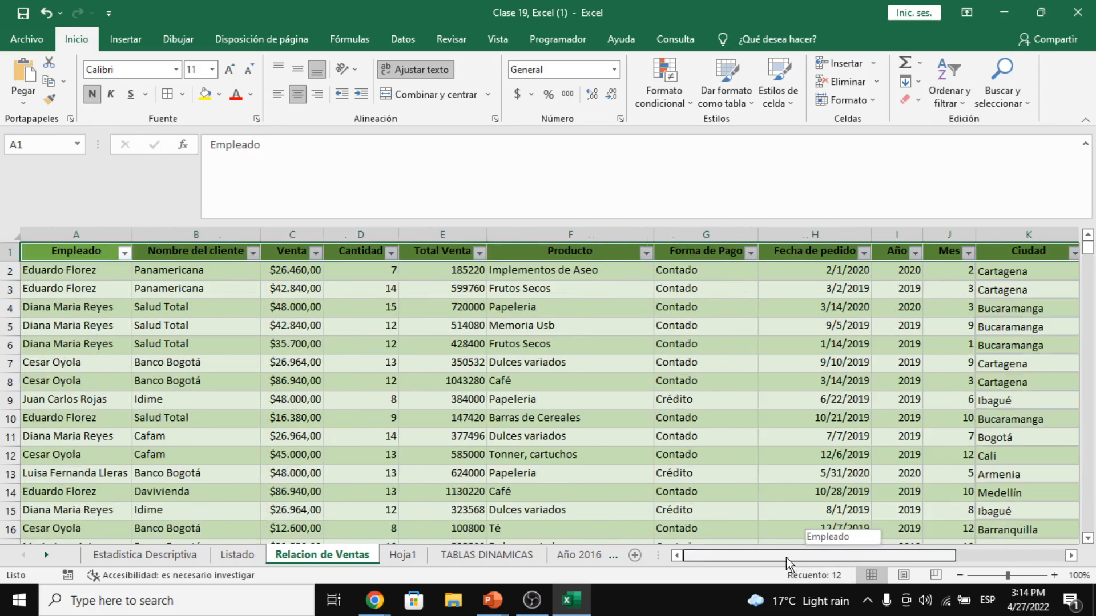
left_click(206, 416)
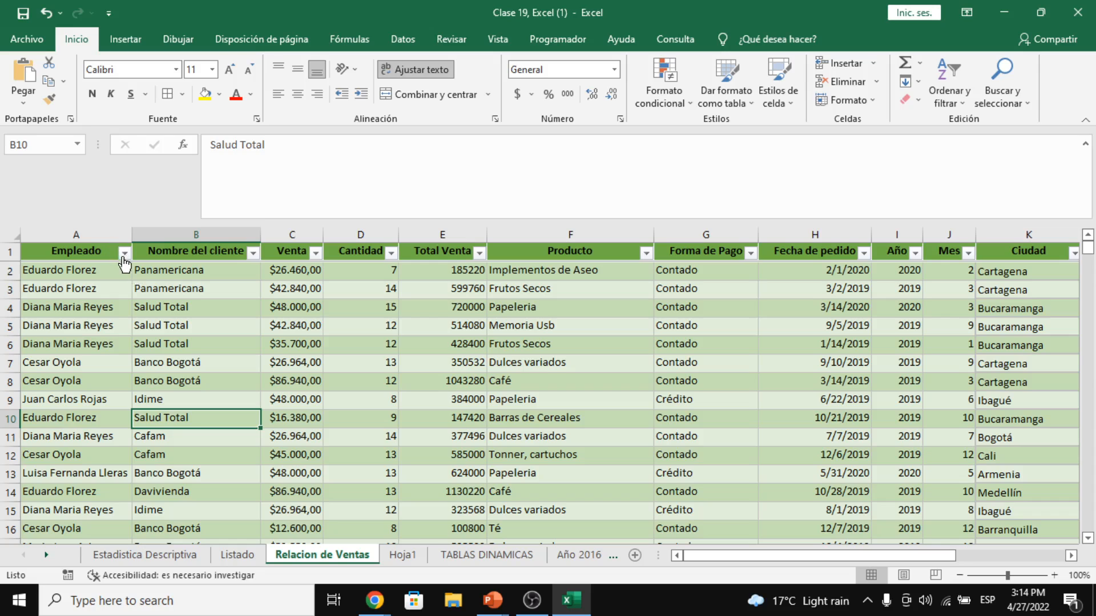
left_click(253, 251)
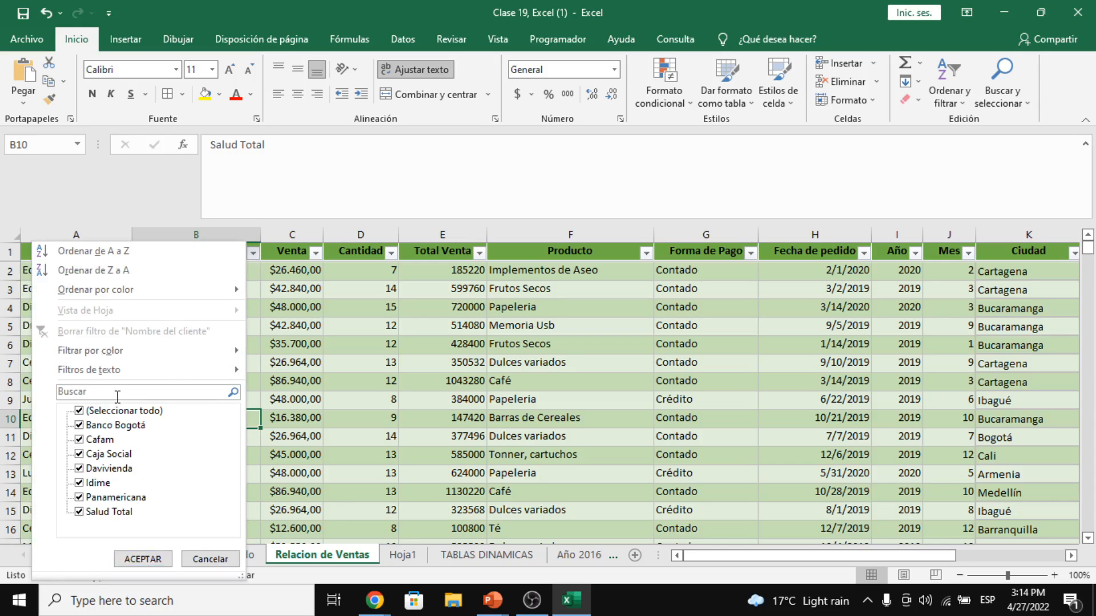
left_click(122, 411)
left_click(114, 498)
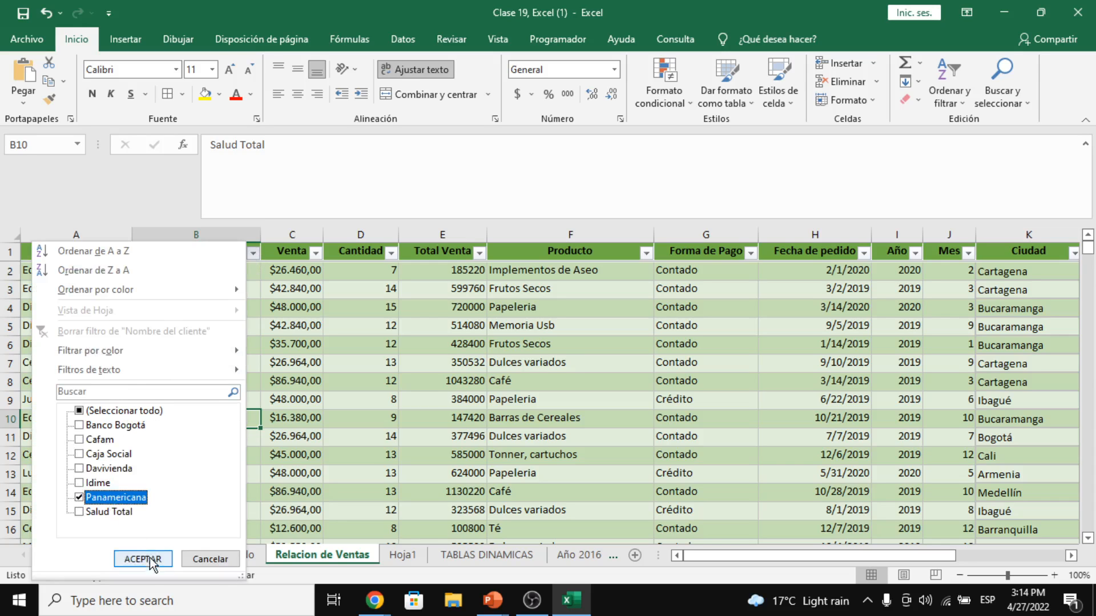
left_click(143, 559)
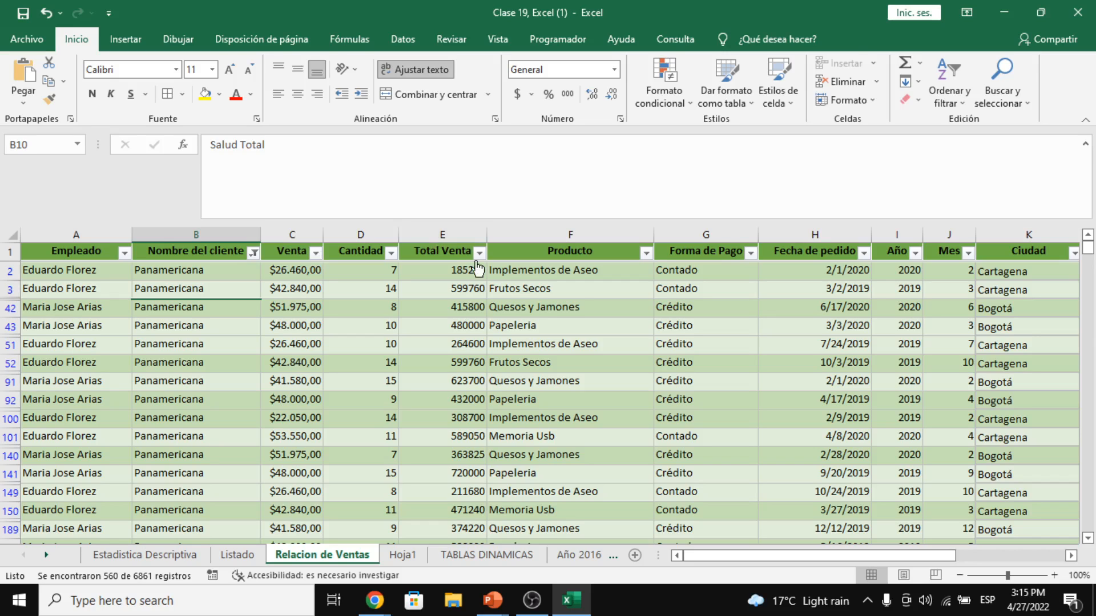
- Filter Forma de Pago to show only Crédito payments
left_click(750, 252)
left_click(632, 412)
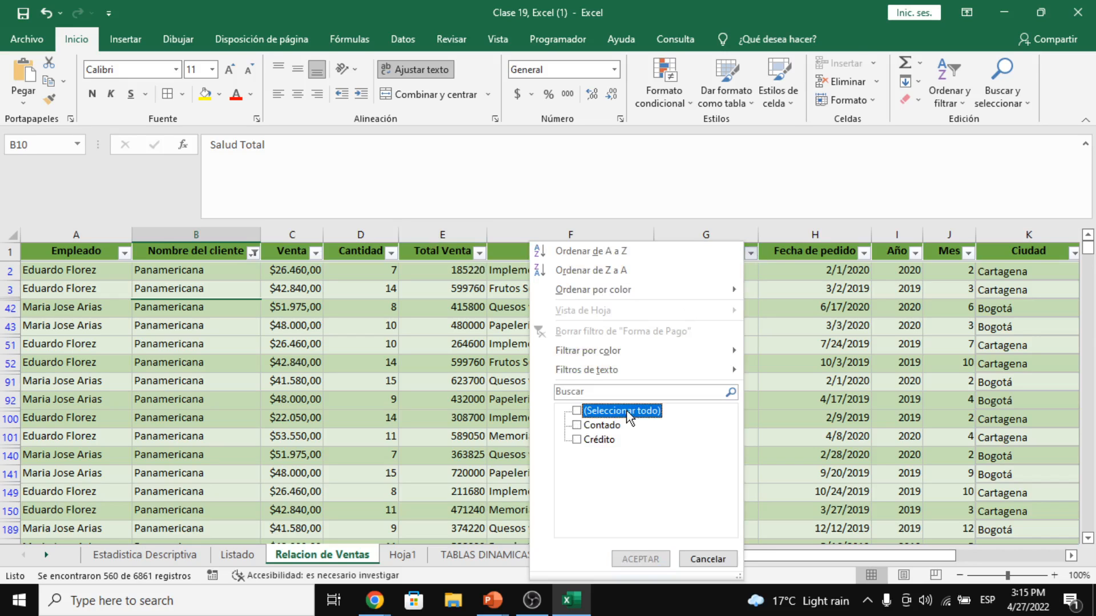
left_click(614, 442)
left_click(641, 558)
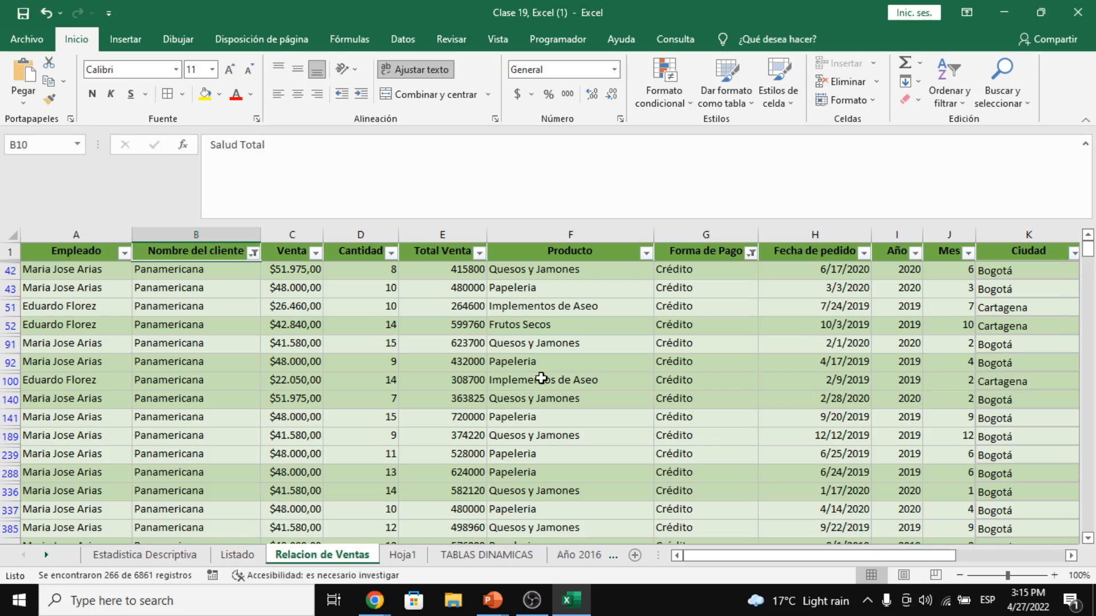
left_click(589, 304)
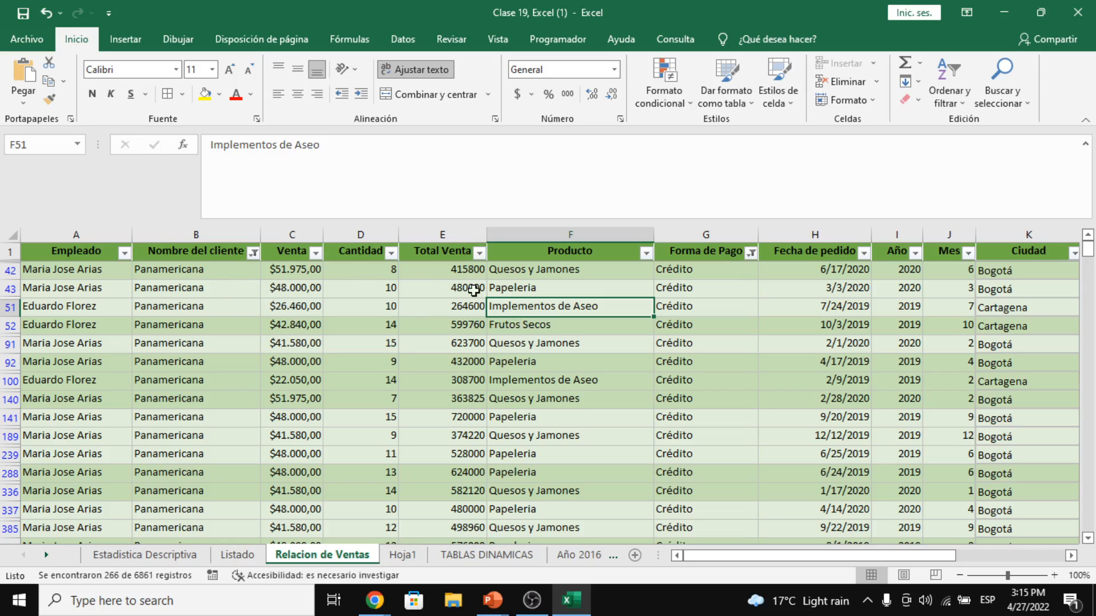
left_click_drag(467, 269, 469, 490)
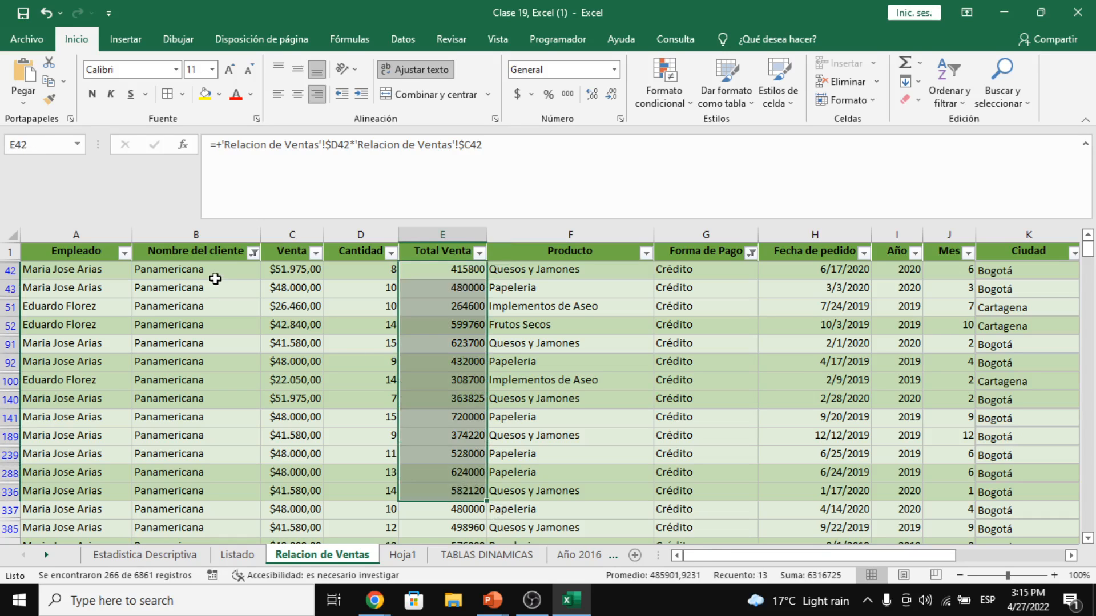
left_click(213, 271)
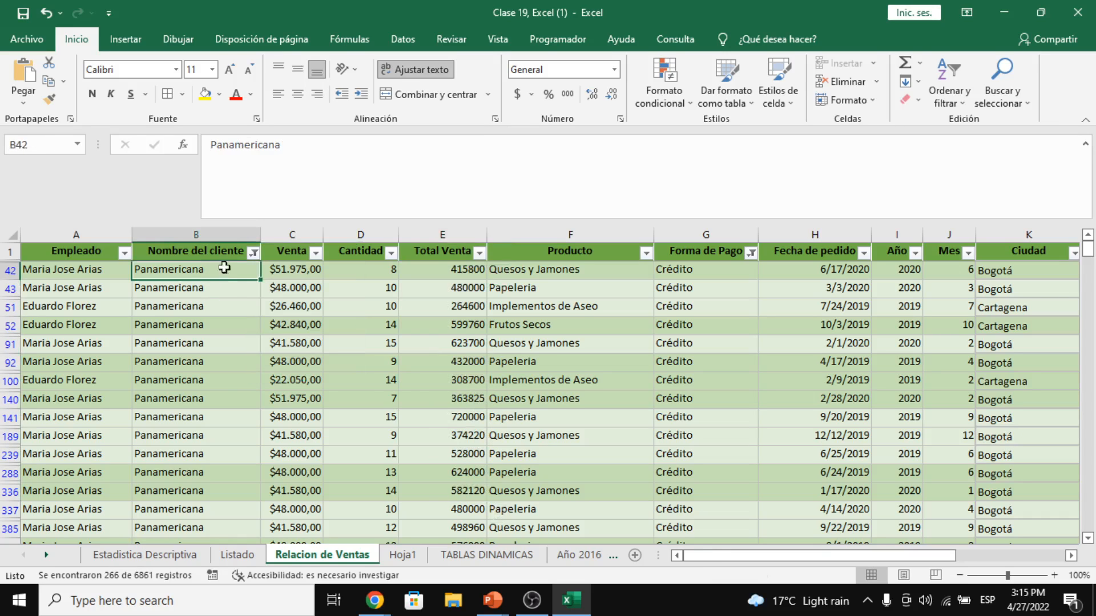
left_click(383, 603)
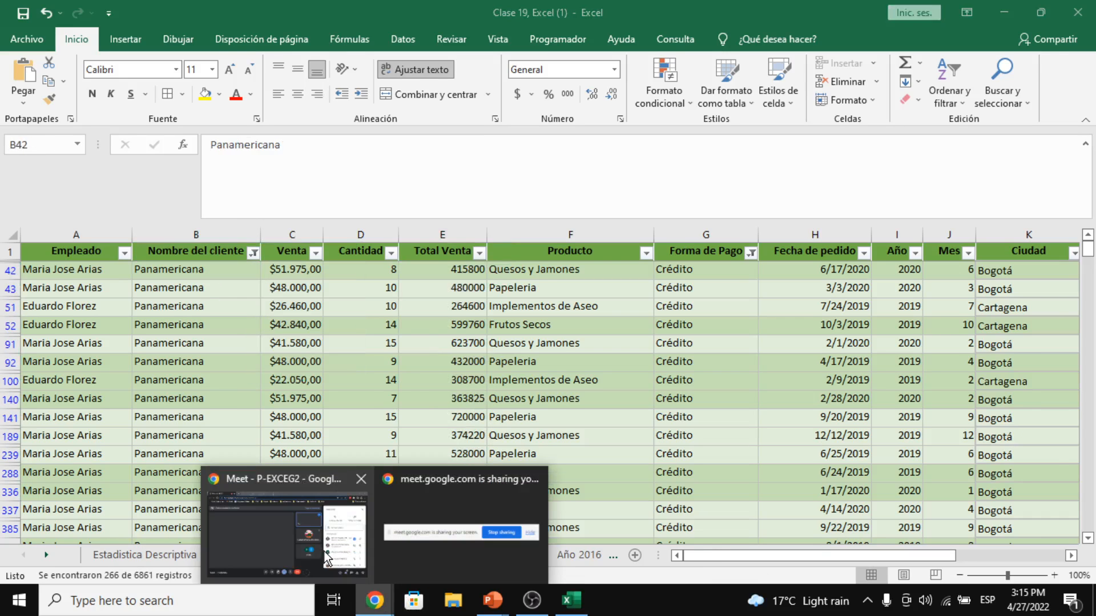
mouse_move(325, 556)
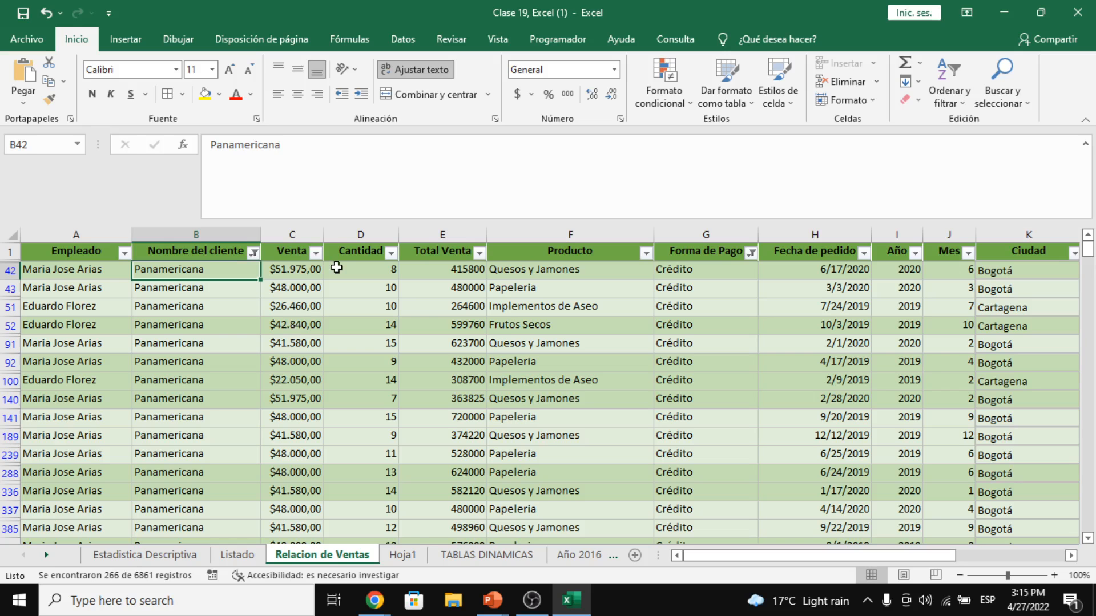
- Review the filtered Panamericana, Total Venta and Crédito cells, then return to Hoja1
left_click(181, 290)
left_click_drag(456, 263, 451, 363)
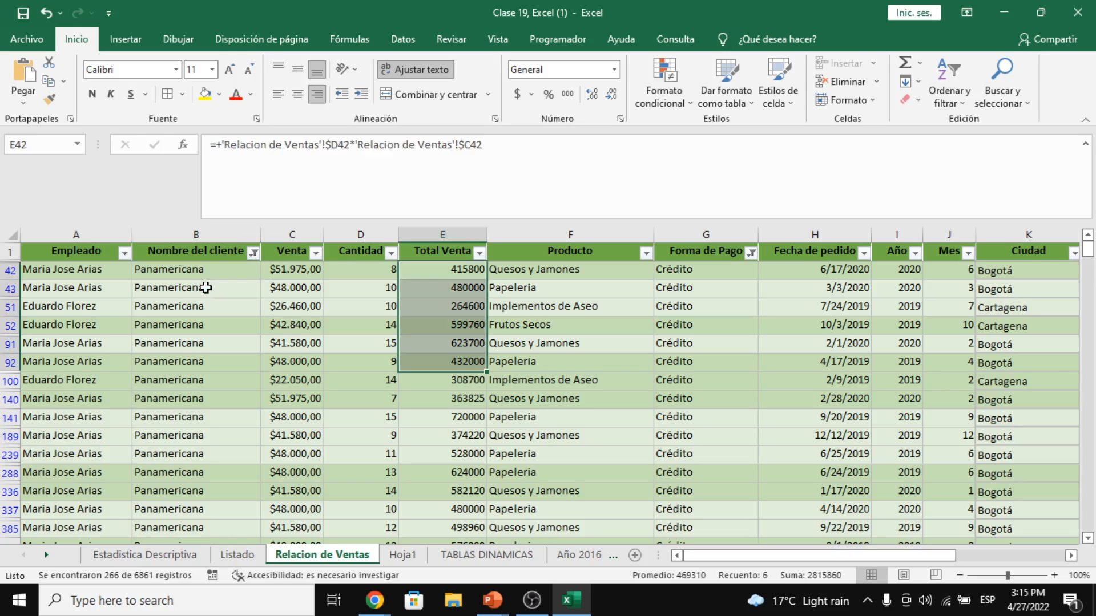
left_click_drag(201, 271, 213, 323)
left_click(685, 271)
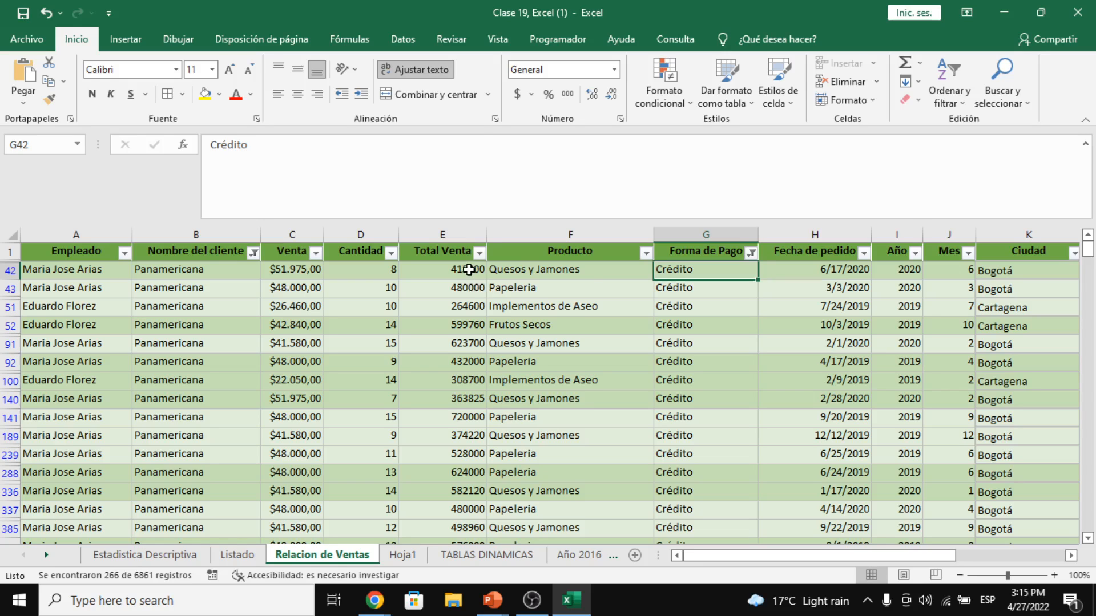
left_click_drag(469, 271, 474, 327)
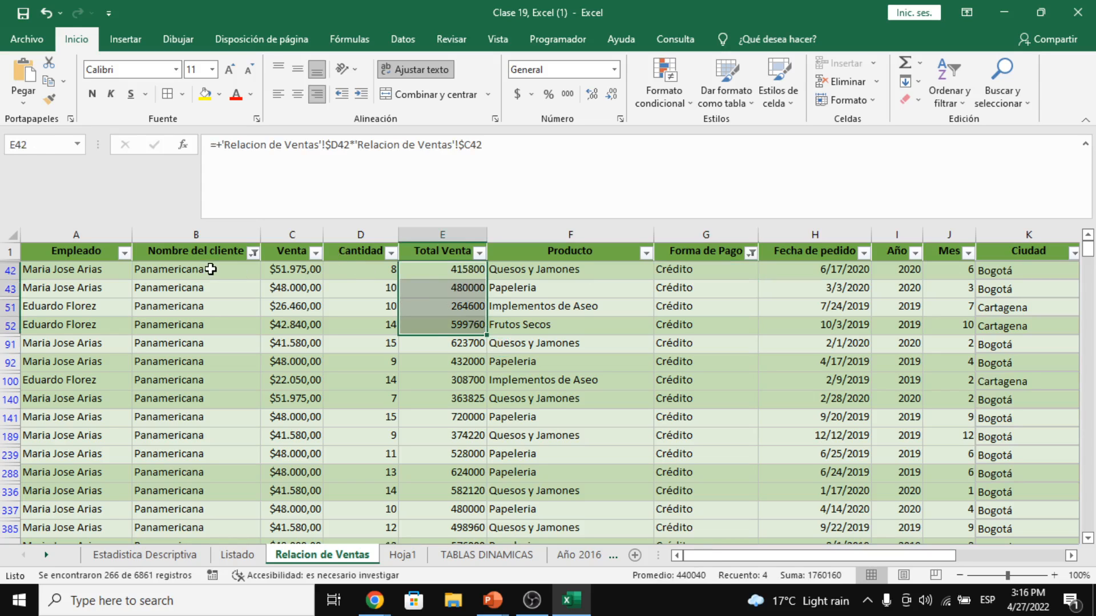
left_click_drag(211, 270, 220, 381)
left_click(722, 270)
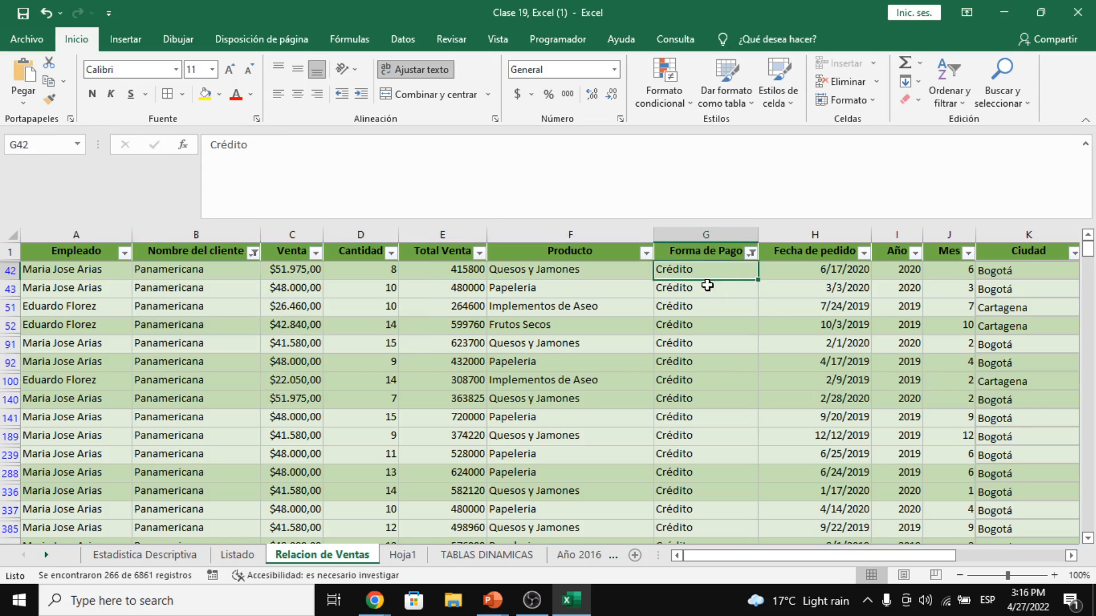
left_click_drag(707, 287, 707, 311)
left_click(706, 305)
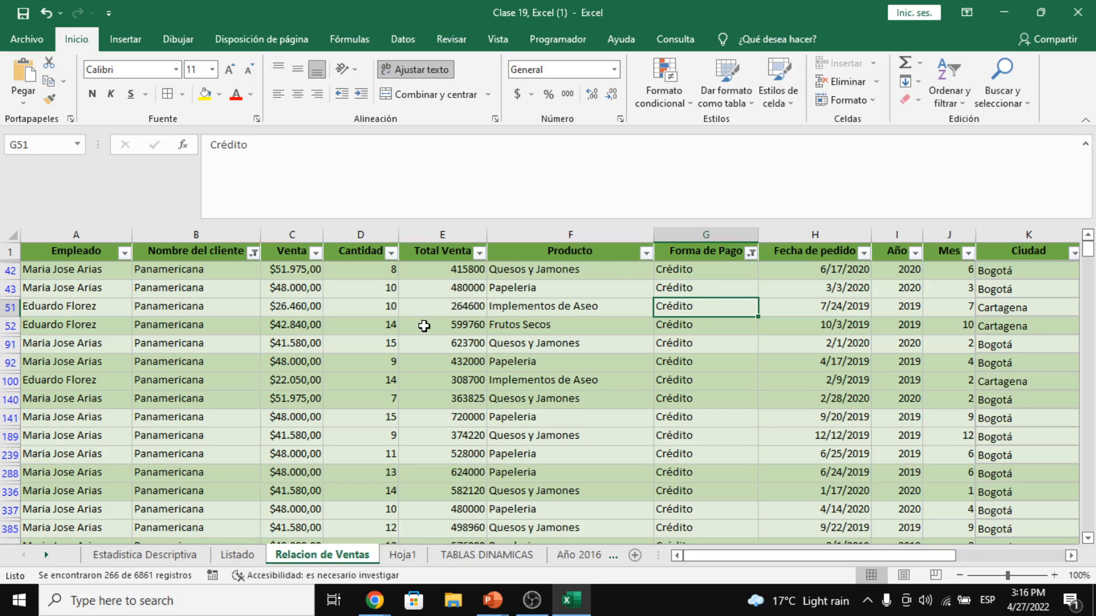
left_click(448, 274)
left_click(224, 281)
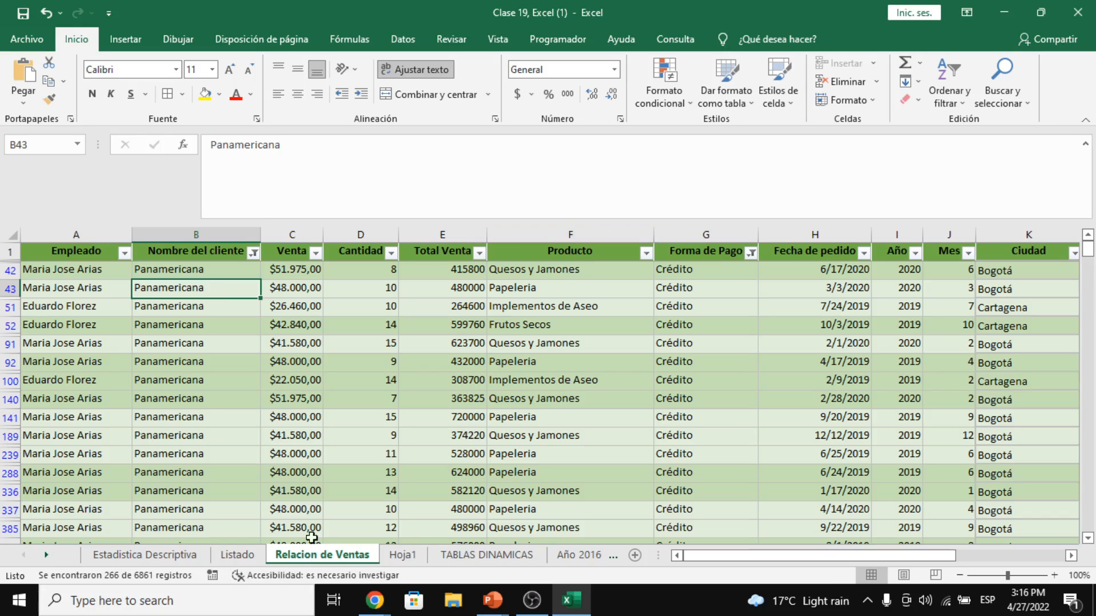
left_click(410, 558)
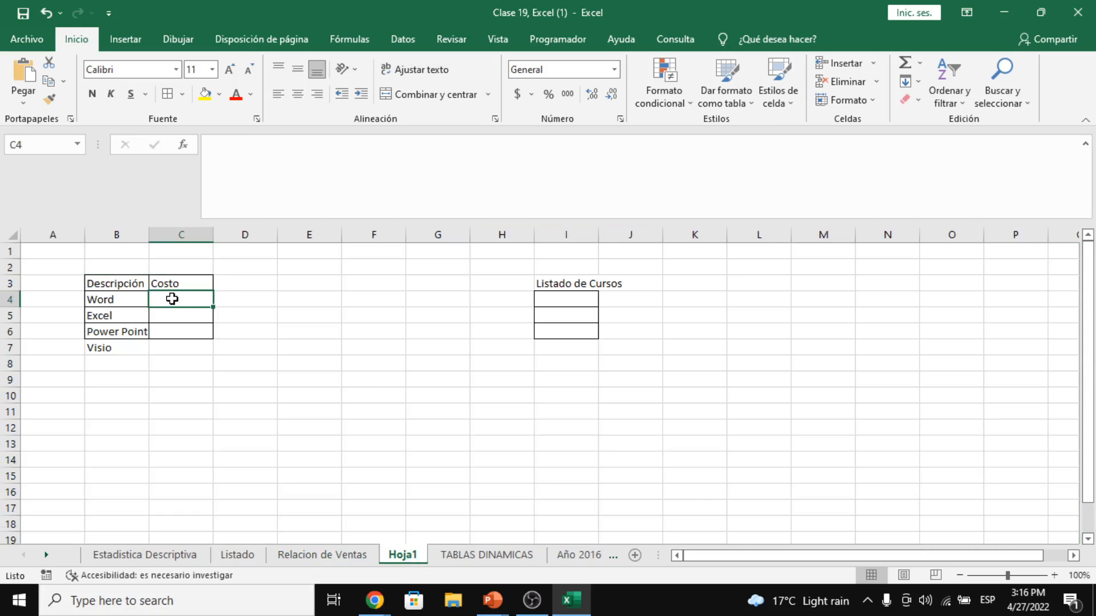
- Copy the Descripción/Costo table B3:C6 and paste it at E3
left_click_drag(122, 281, 180, 337)
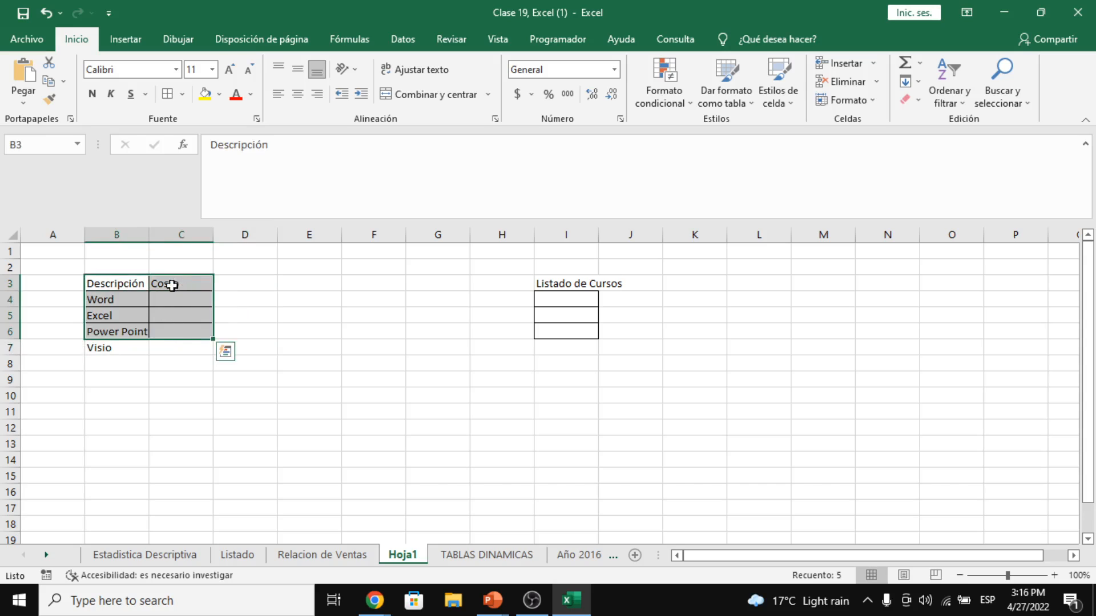
left_click_drag(136, 285, 206, 332)
key("ctrl+c")
left_click(330, 281)
key("ctrl+v")
- Clear all data validation from the course list cells I4:I6
left_click(568, 313)
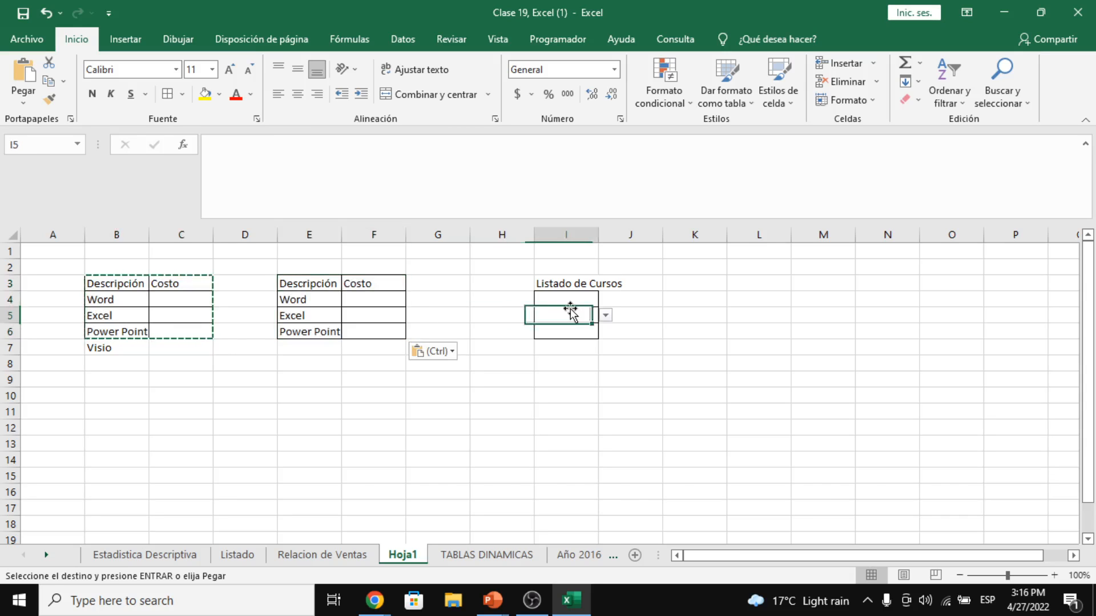
left_click(580, 294)
left_click_drag(581, 293, 577, 335)
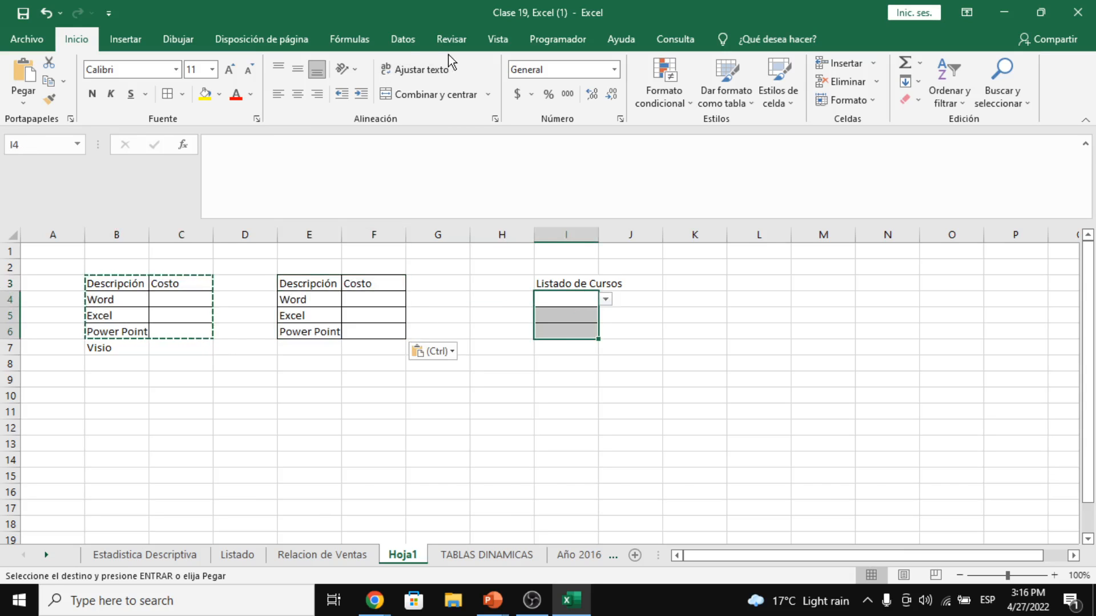
left_click(423, 49)
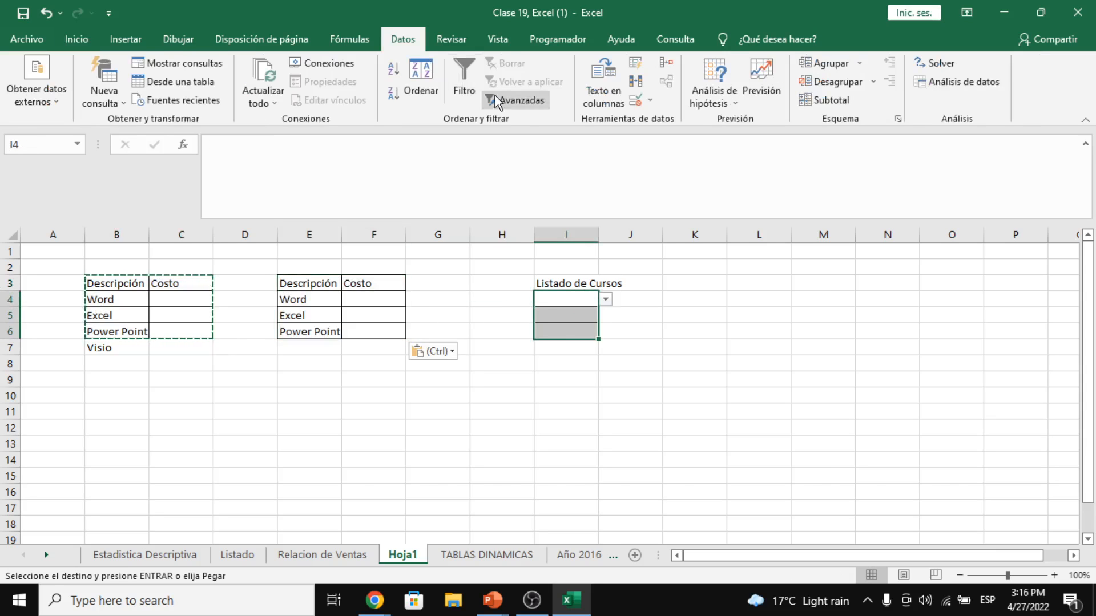
left_click(651, 100)
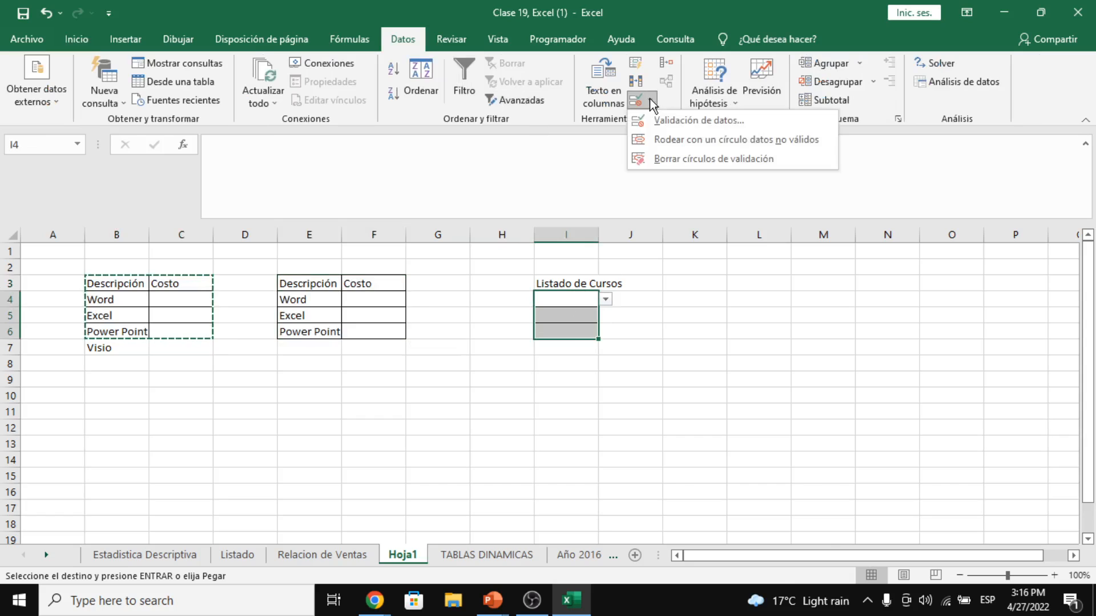
left_click(676, 122)
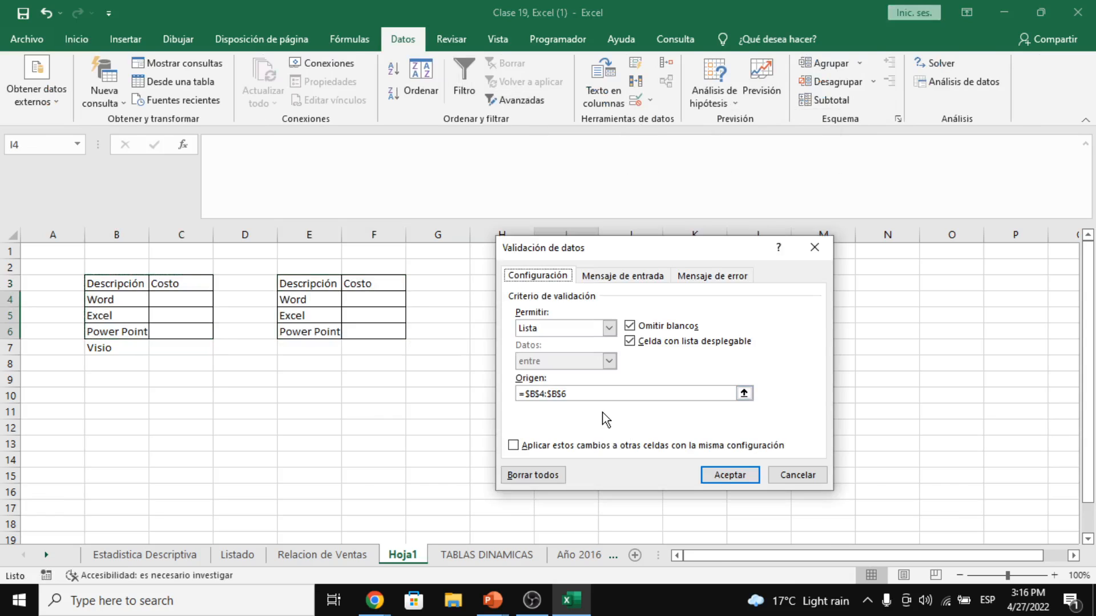
left_click(549, 478)
left_click(730, 477)
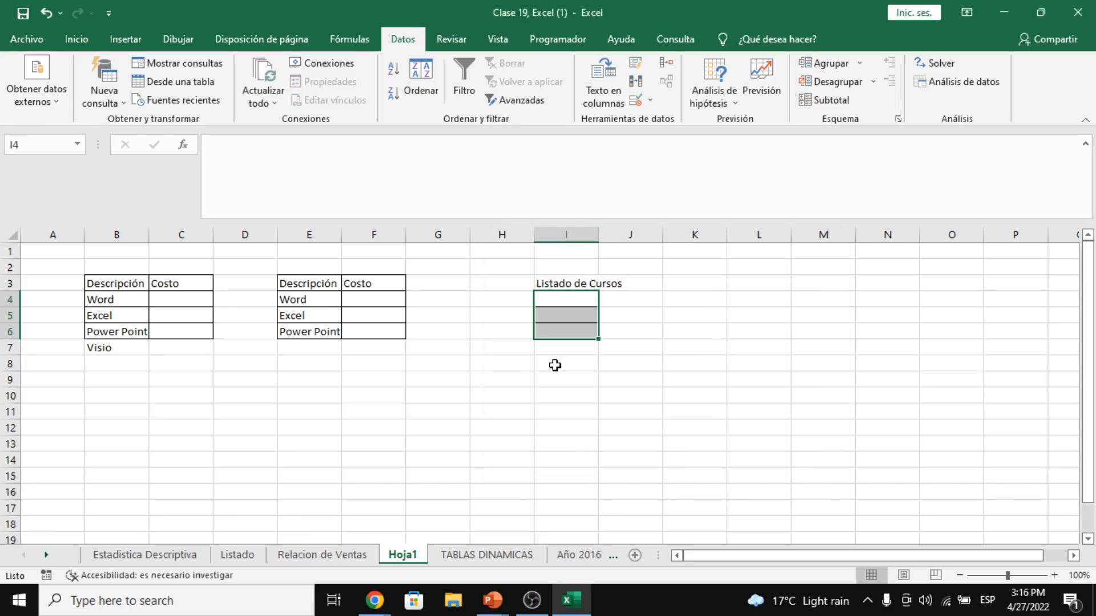
left_click(554, 365)
left_click_drag(306, 289, 379, 333)
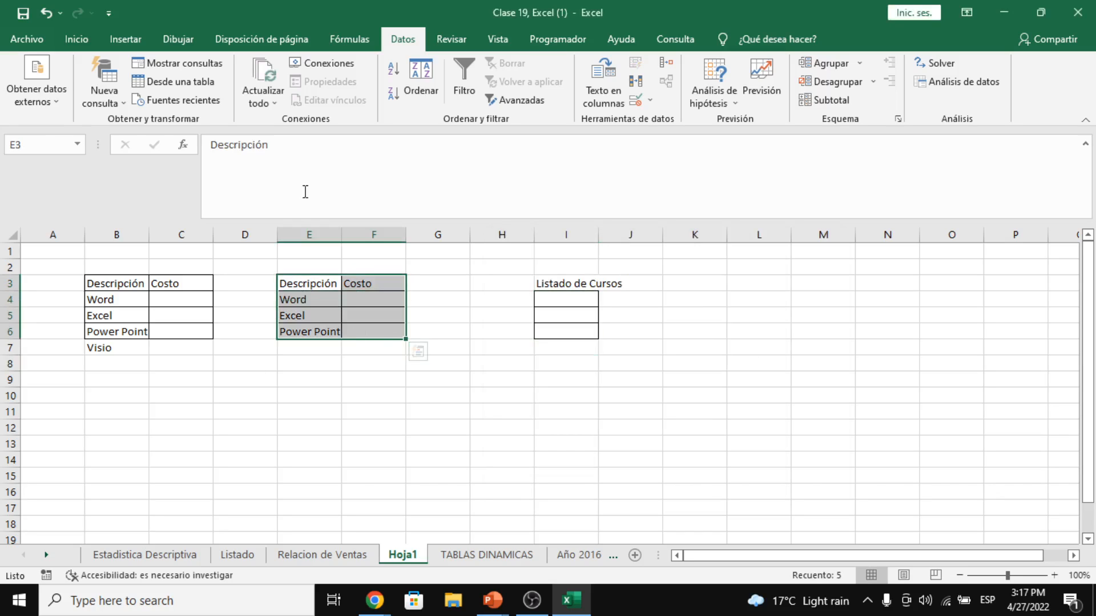
- Convert the E3:F6 copy into Excel table Tabla1 with its first row as headers
left_click_drag(139, 283, 180, 335)
left_click_drag(323, 290, 353, 331)
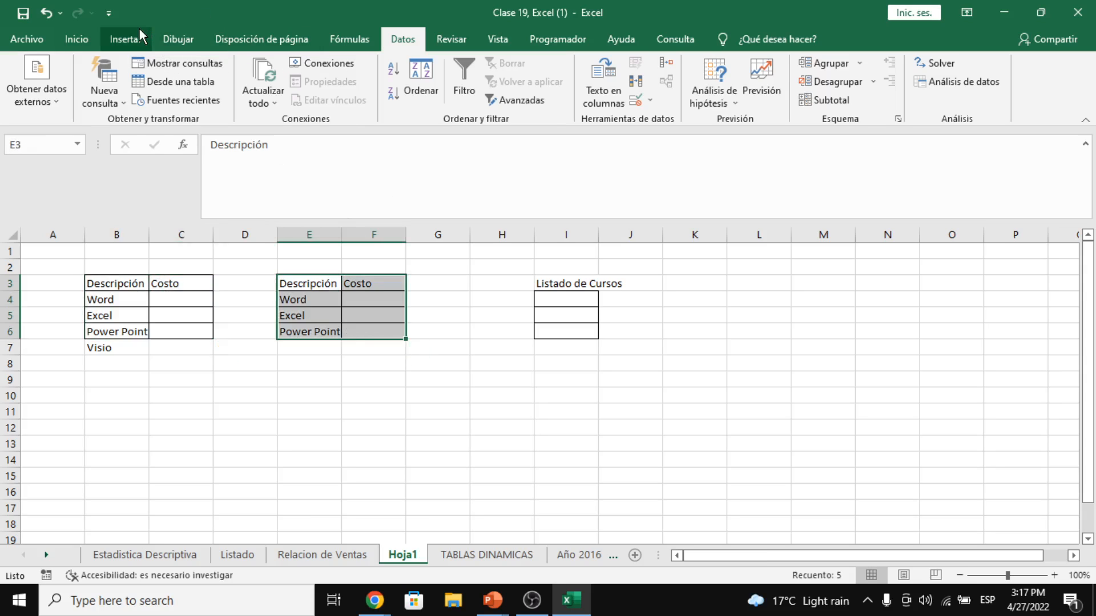
left_click(123, 38)
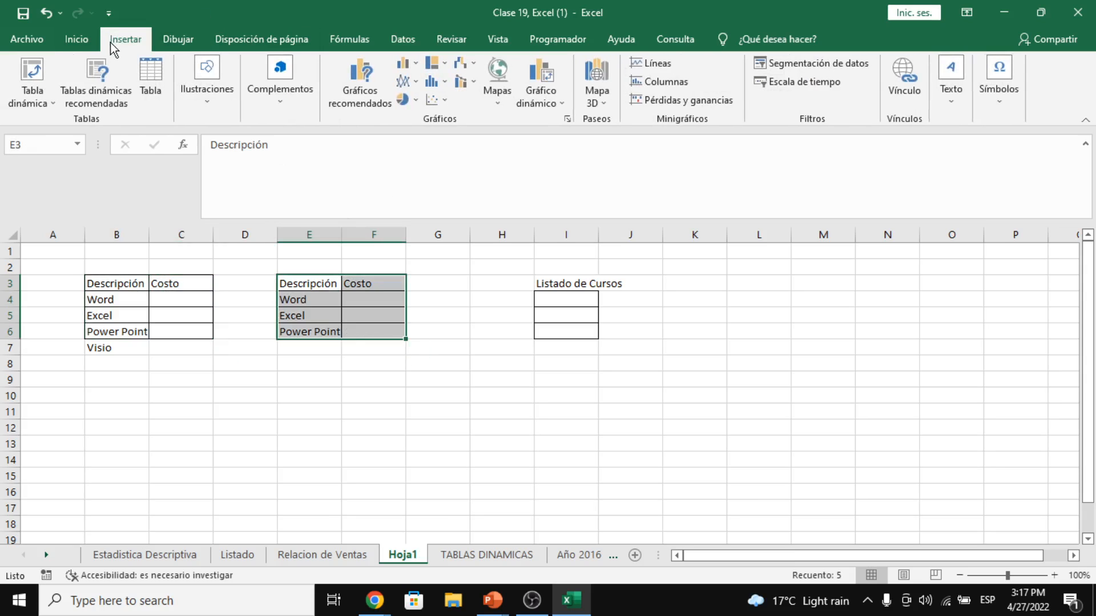
left_click(155, 81)
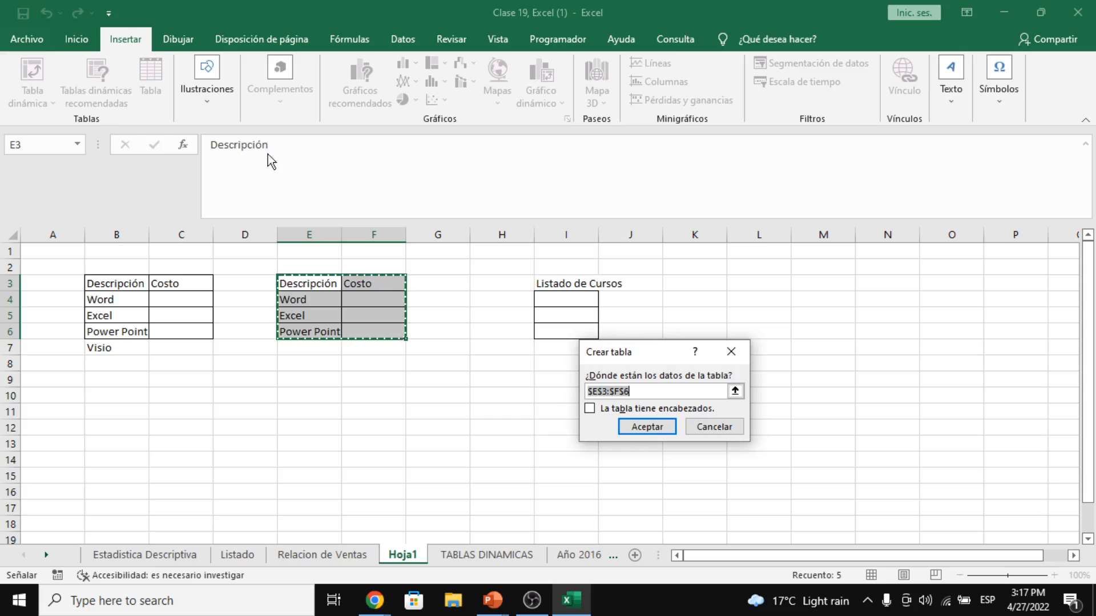
left_click(597, 408)
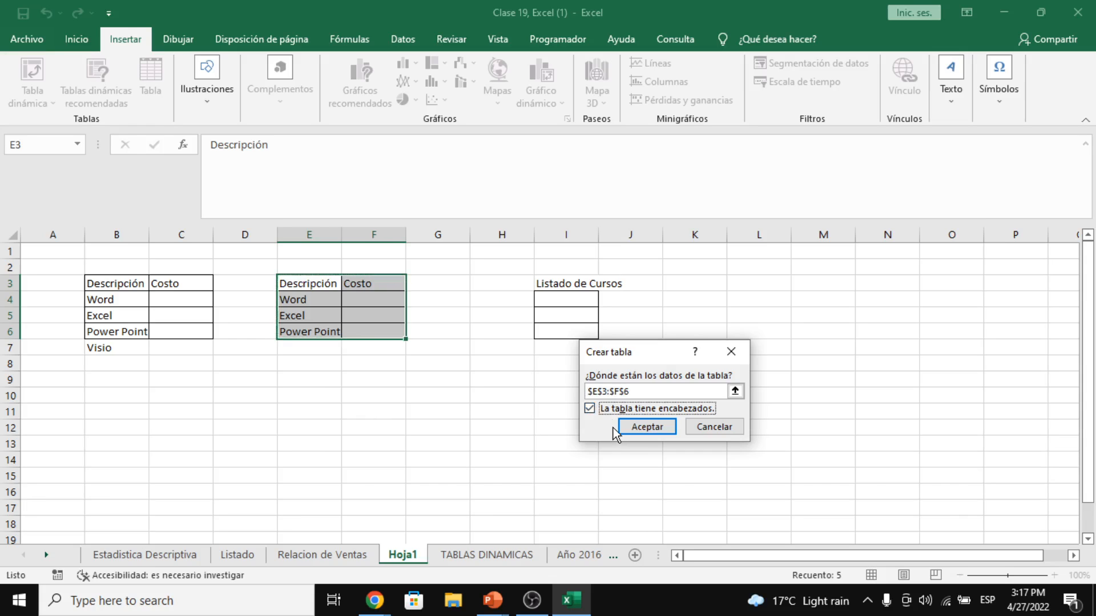
left_click(636, 432)
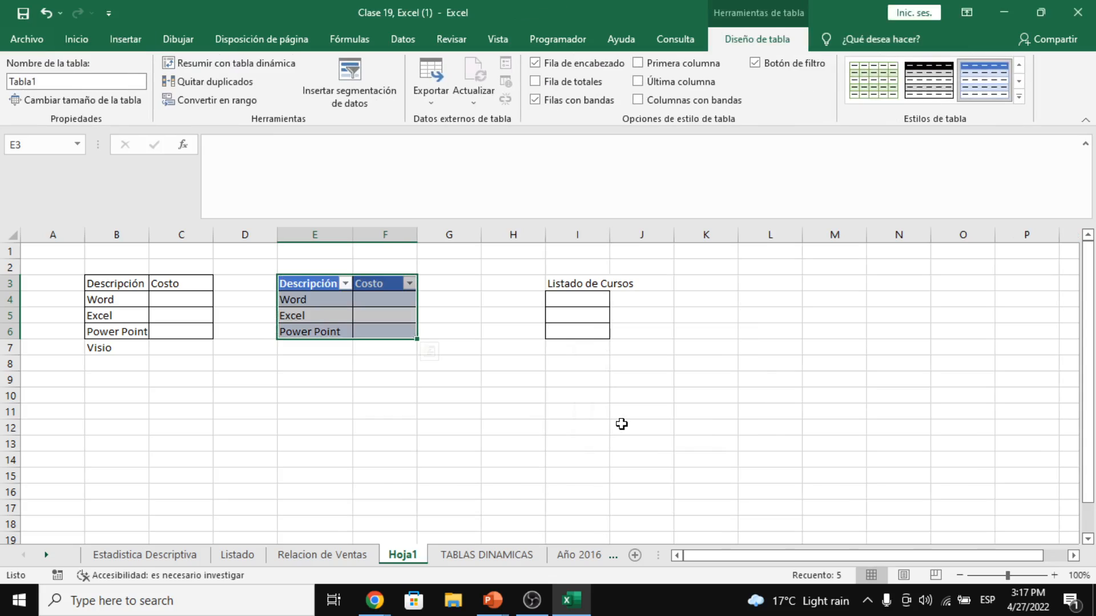
left_click(325, 313)
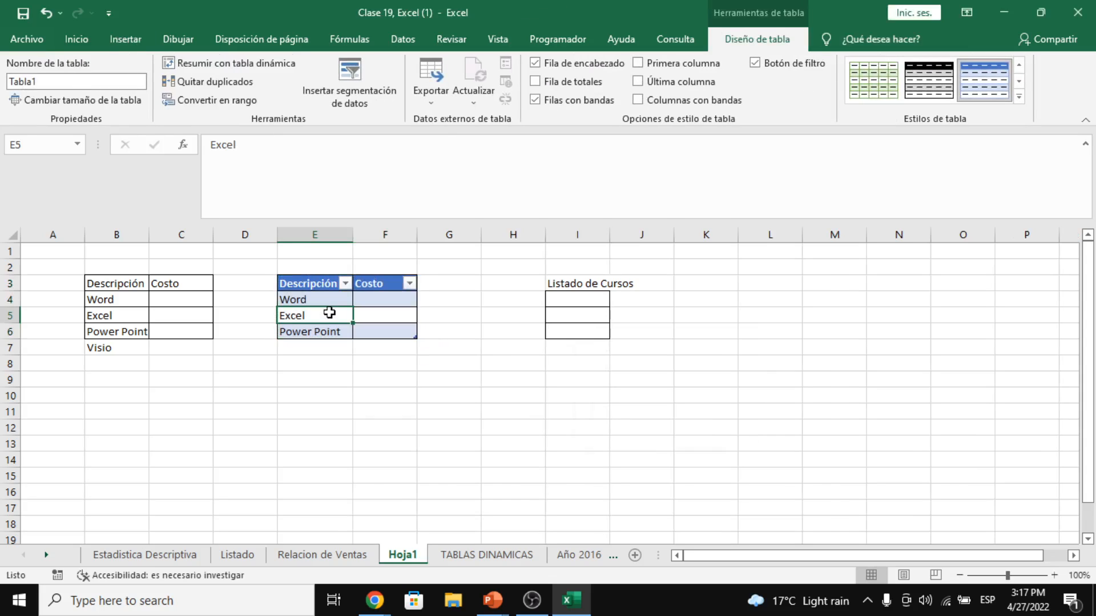
- Give I4:I6 a List validation sourced from the table's Descripción cells =$E$4:$E$6
left_click(316, 284)
left_click_drag(316, 283, 392, 328)
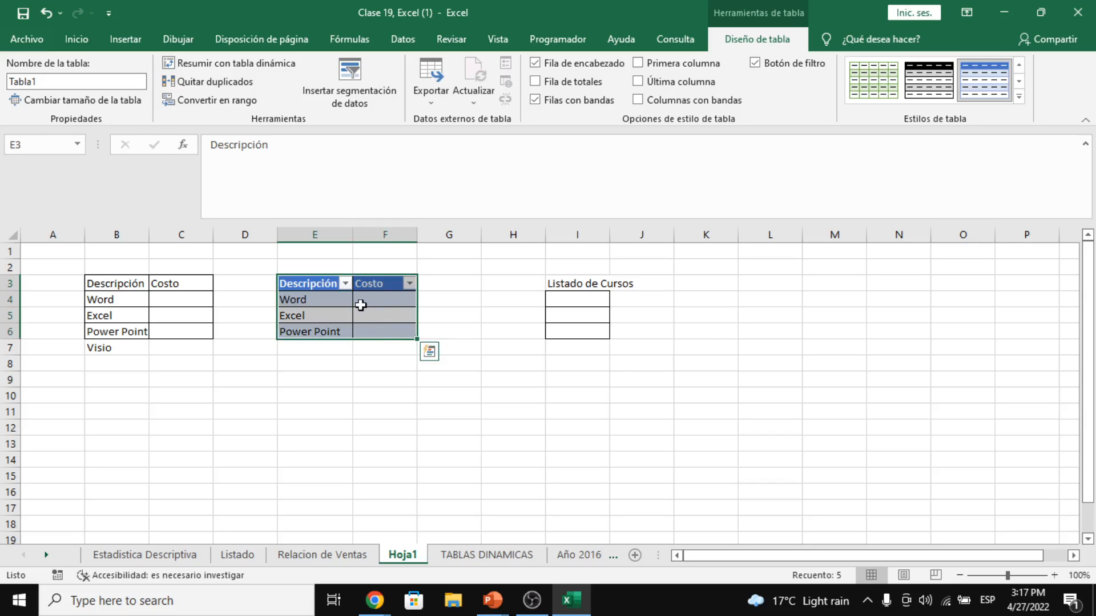
left_click(337, 320)
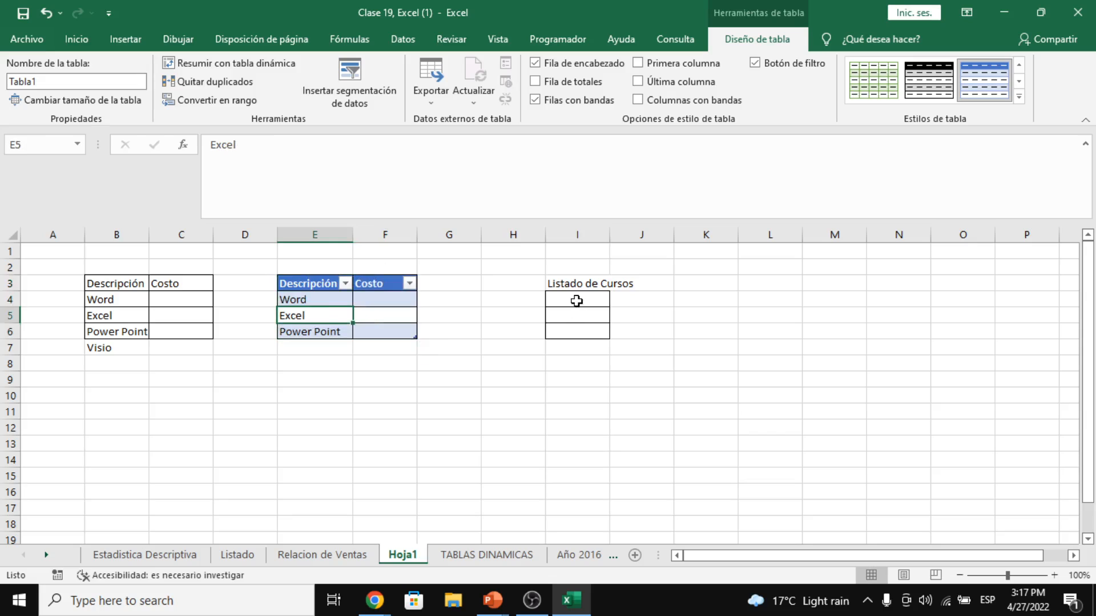
left_click_drag(576, 299, 578, 332)
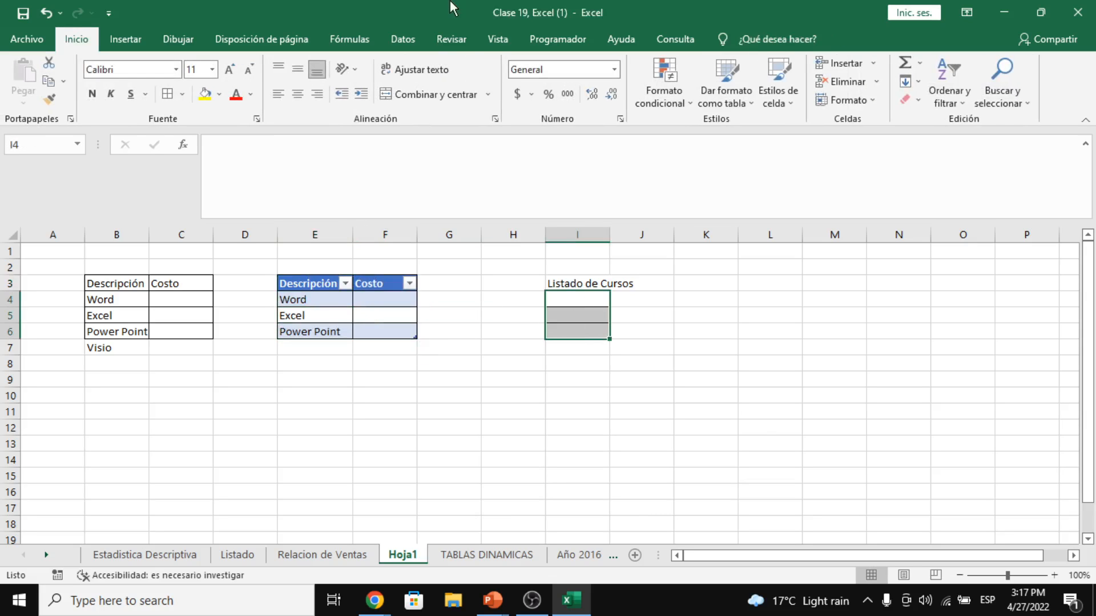
left_click(393, 35)
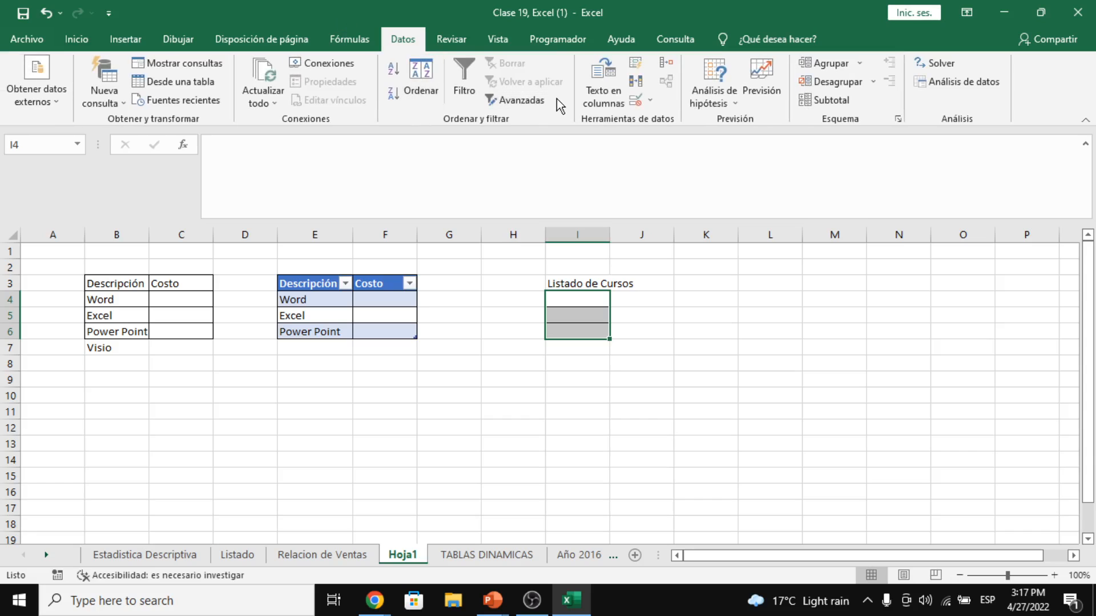
left_click(651, 102)
left_click(676, 121)
left_click(610, 328)
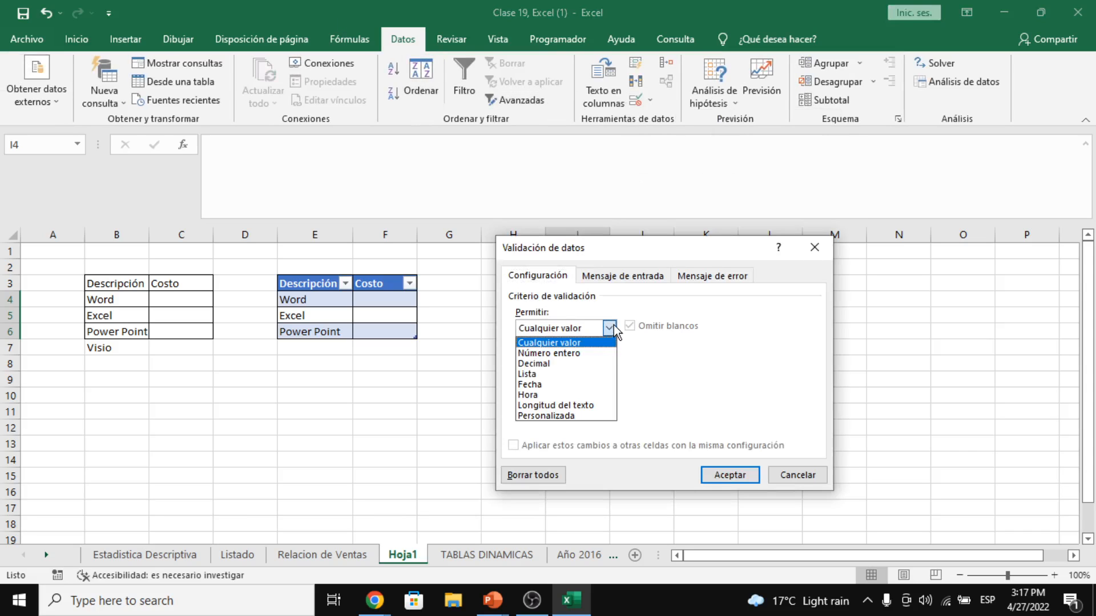
left_click(568, 368)
left_click(574, 393)
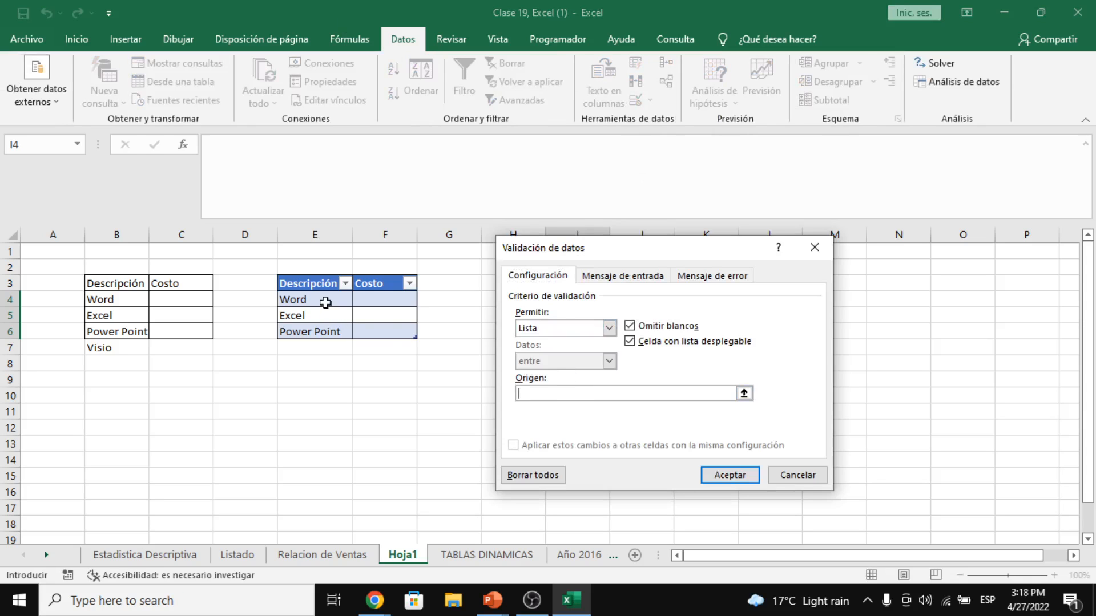
left_click_drag(325, 302, 345, 333)
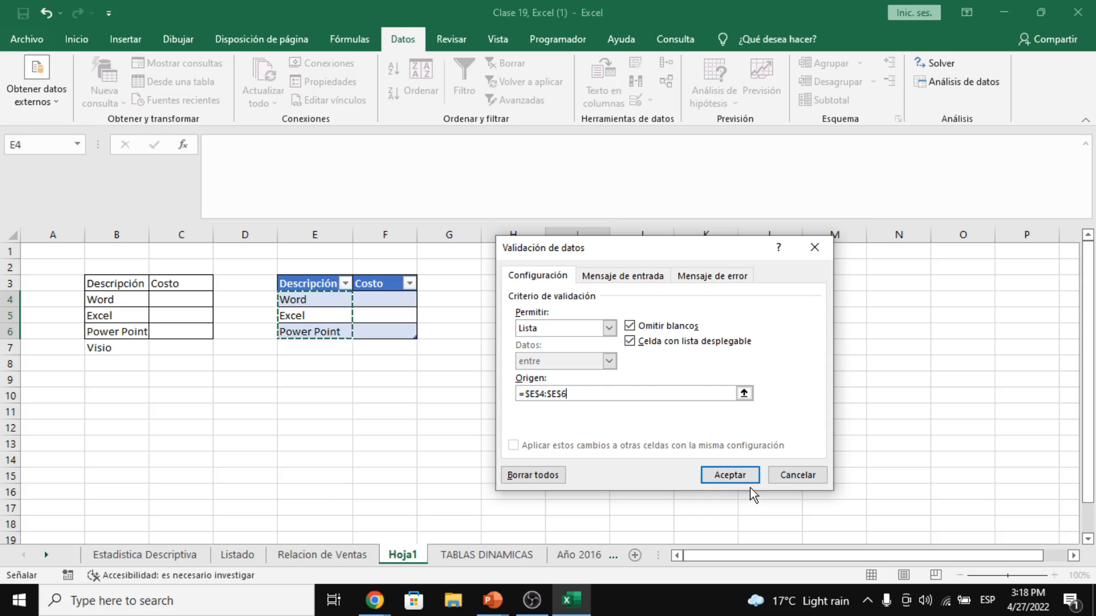
left_click(730, 475)
- Test the new course dropdown in cell I4
left_click(594, 299)
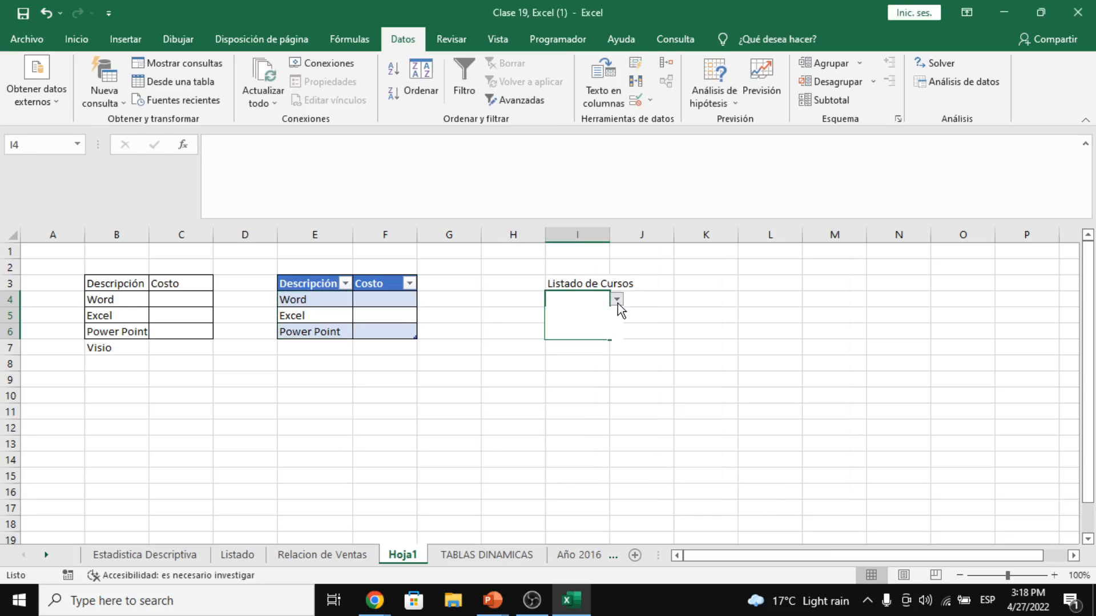
left_click(616, 299)
left_click(139, 297)
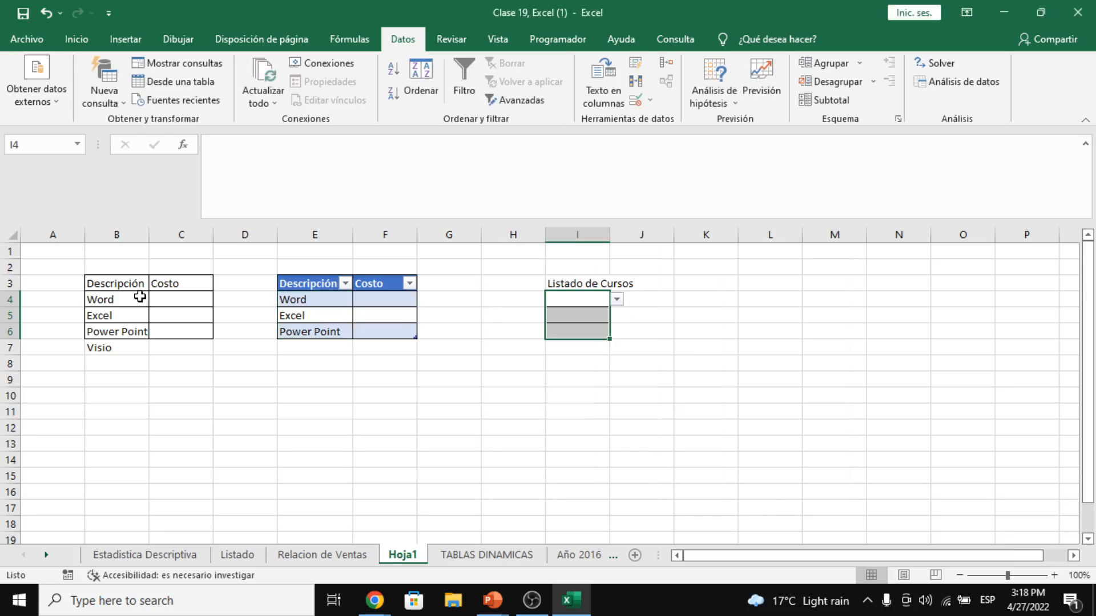
left_click_drag(130, 298, 131, 330)
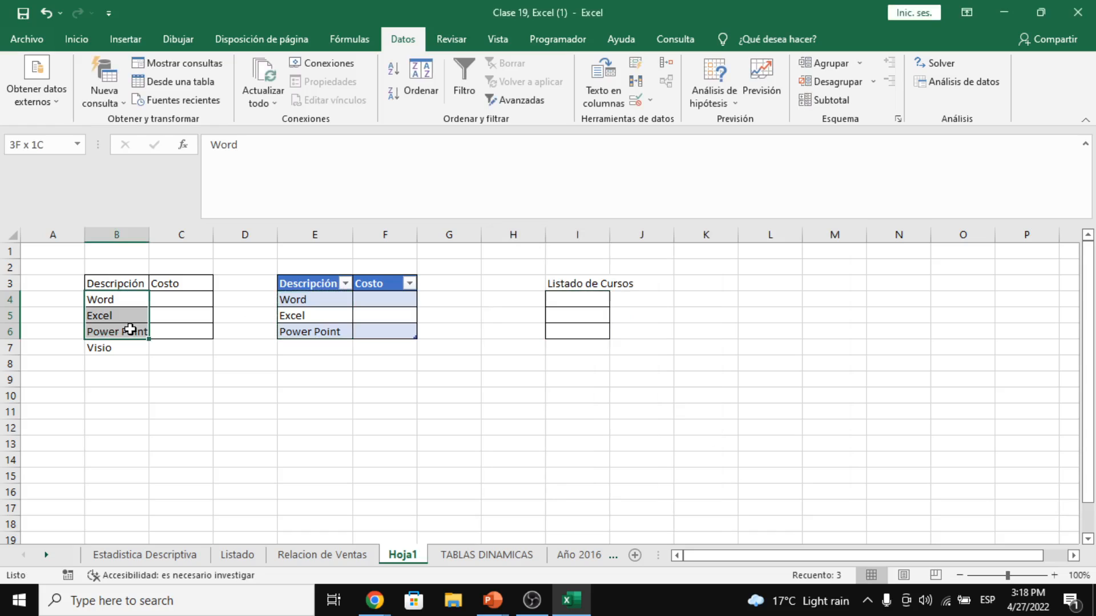
- Type visio into E7 so it becomes a new row of the course table
left_click(320, 347)
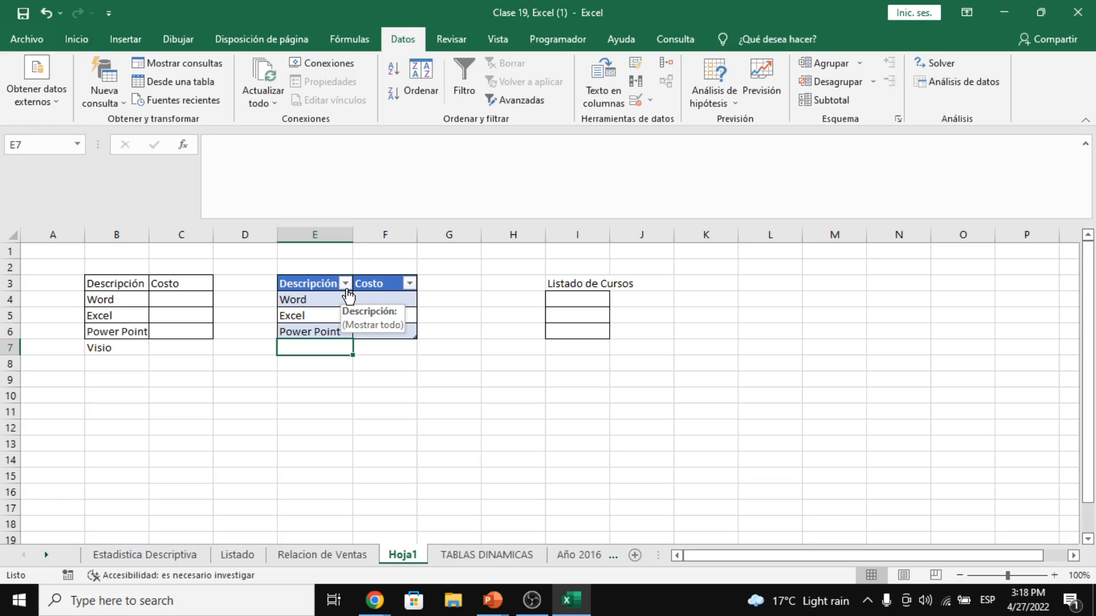
type("vi")
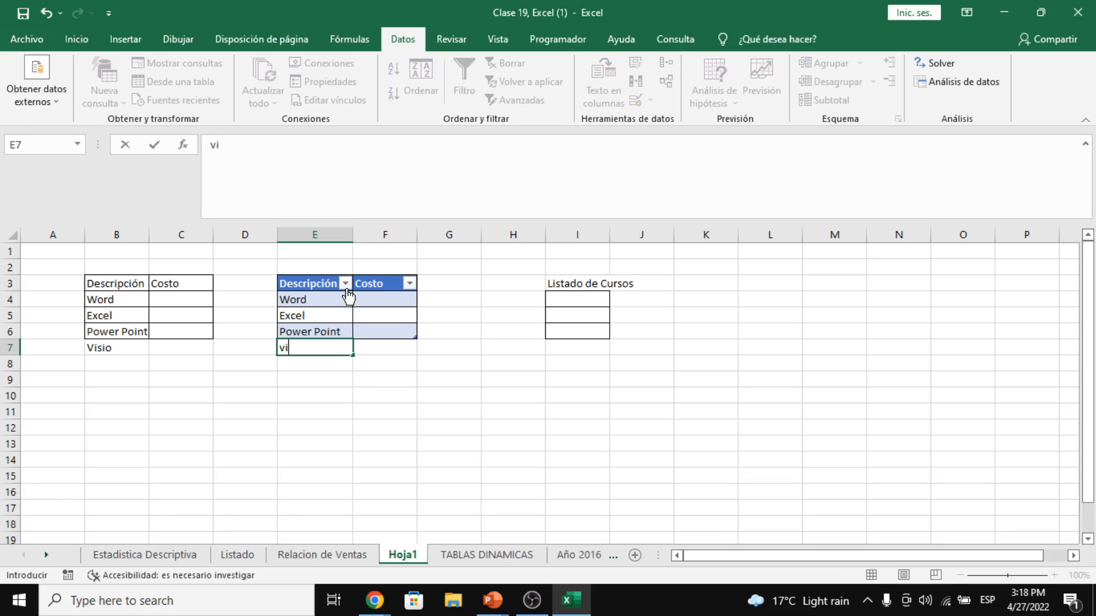
type("sio")
key("Return")
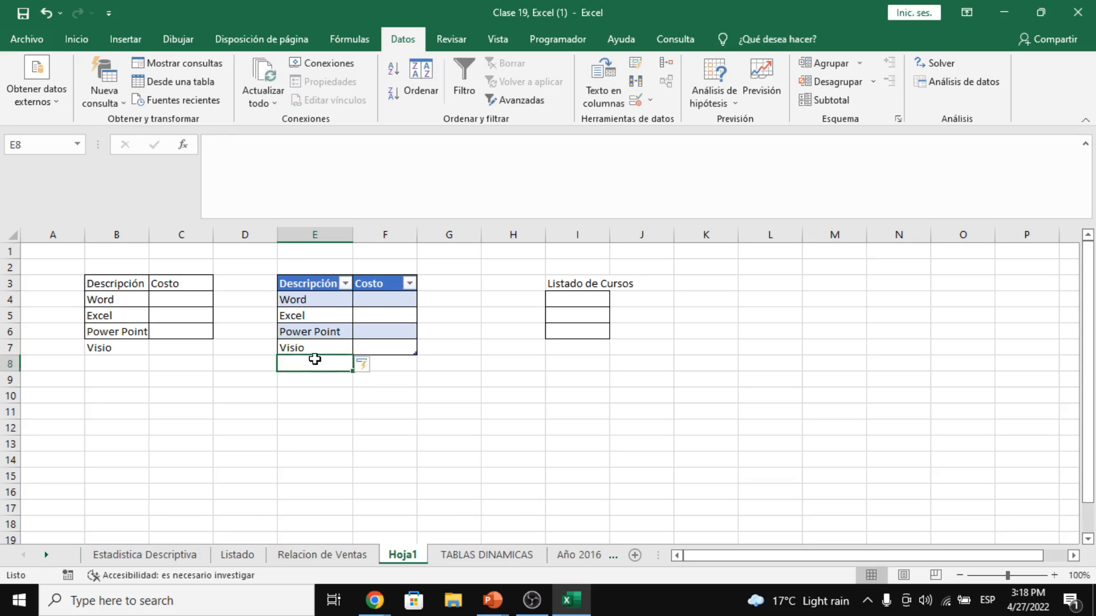
- Confirm Visio now appears in I4's course dropdown list
left_click_drag(308, 353, 404, 286)
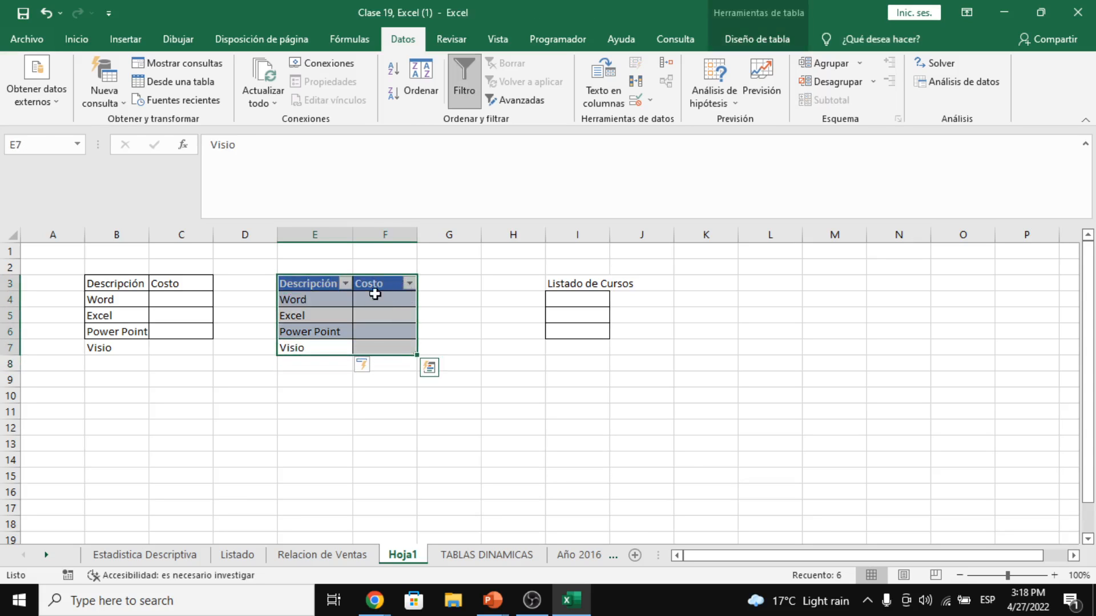
left_click(606, 298)
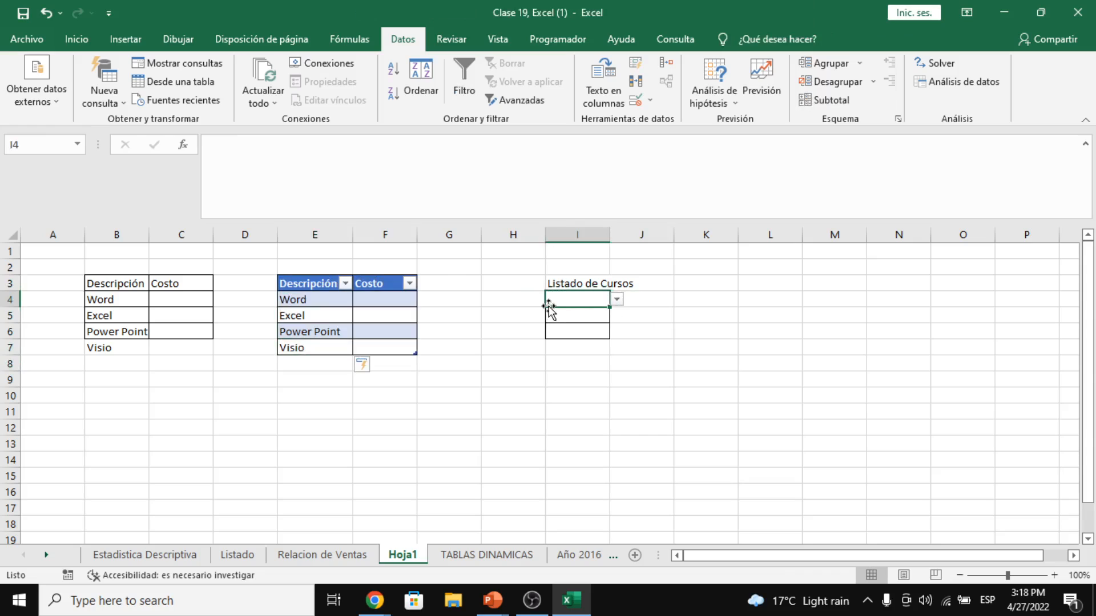
left_click(617, 299)
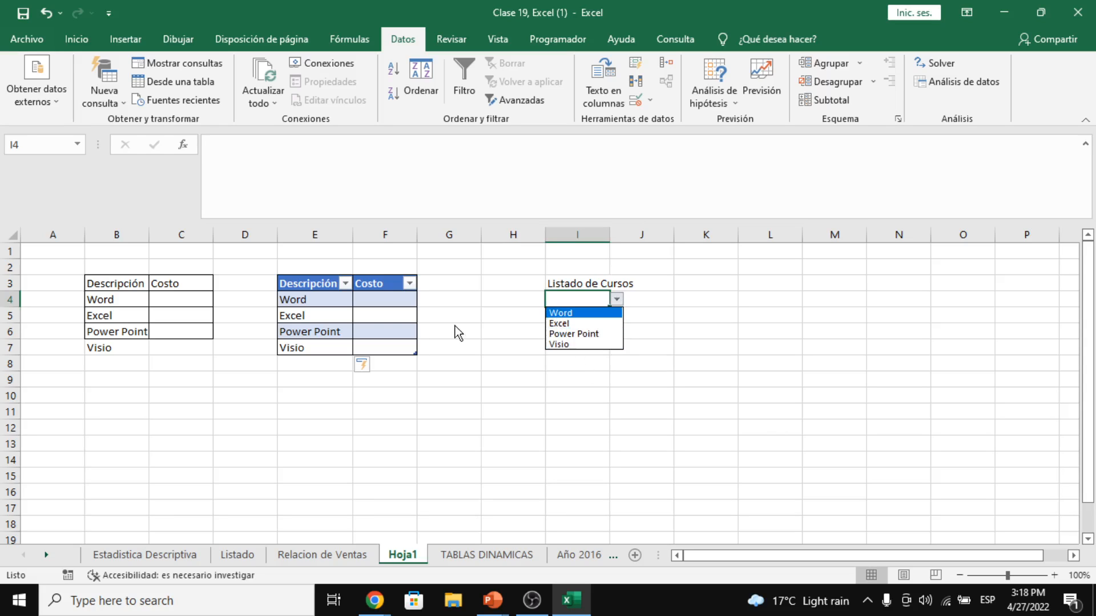
left_click(125, 297)
left_click(131, 281)
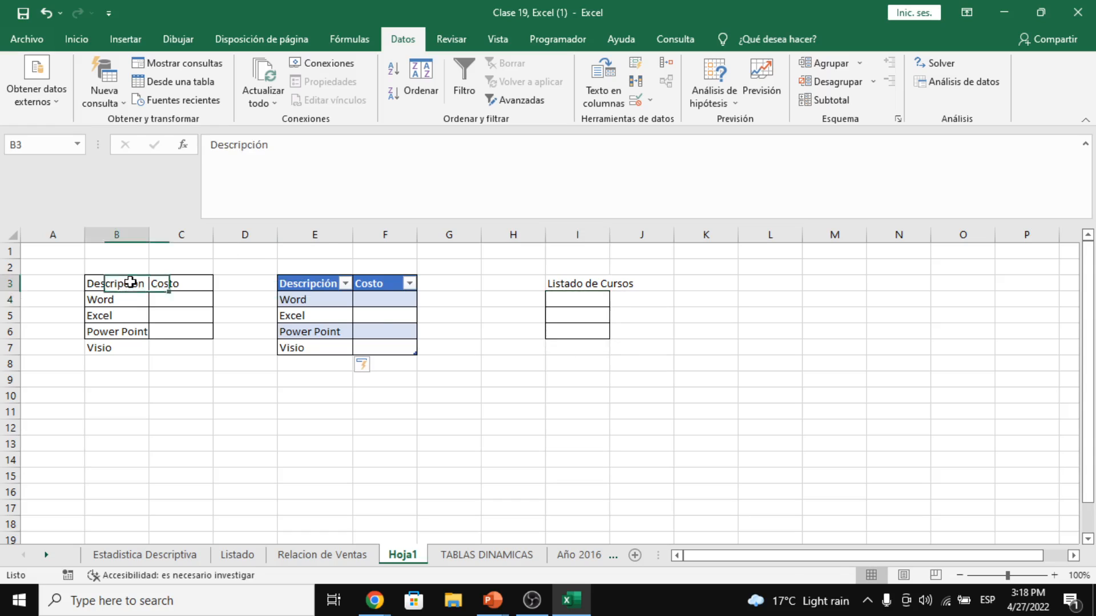
- Add a Descuento header in G3, extending the course table by a column
left_click_drag(131, 282, 142, 342)
left_click_drag(122, 282, 142, 351)
left_click(439, 283)
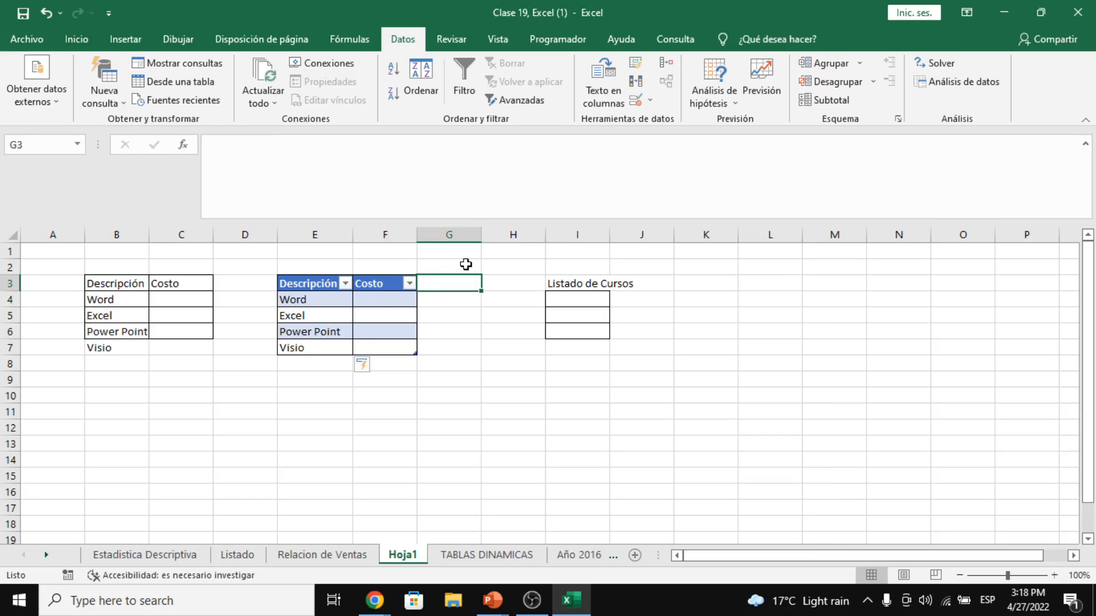
type("C")
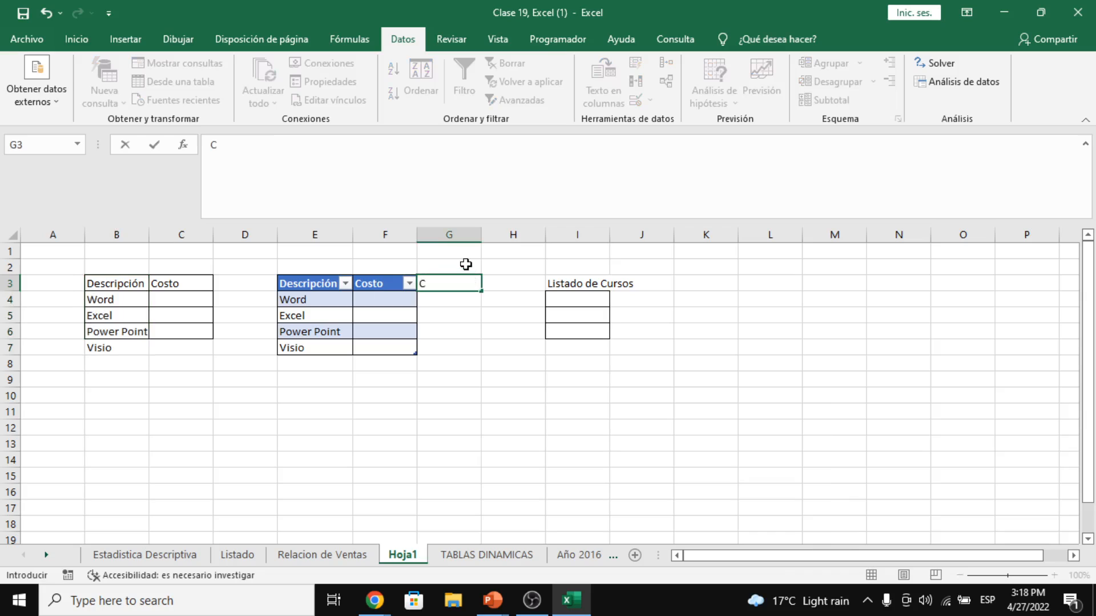
type("Descuento")
key("Return")
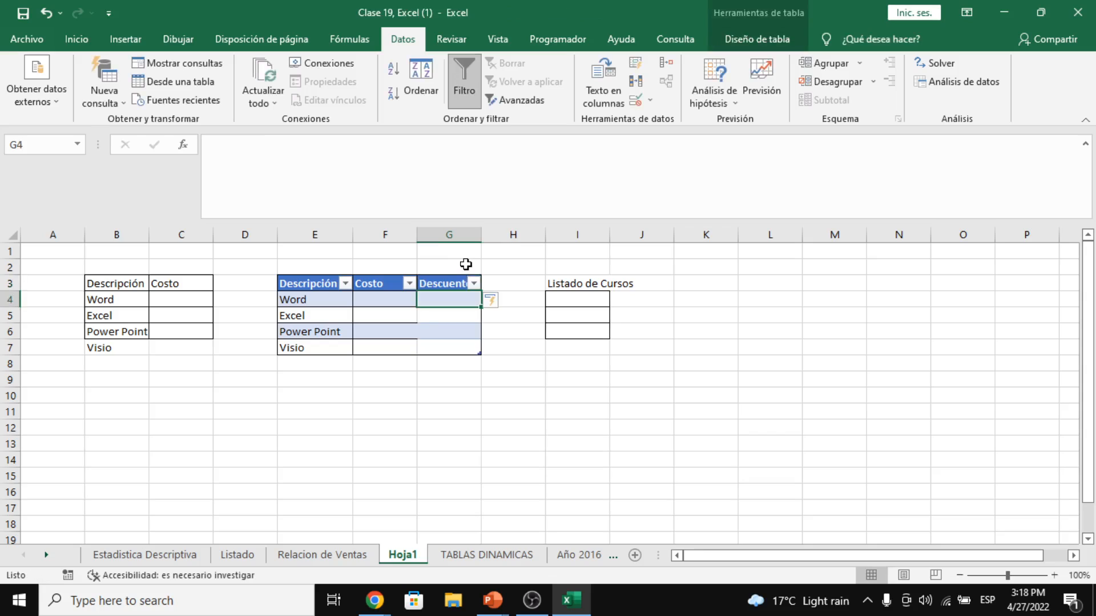
left_click(436, 332)
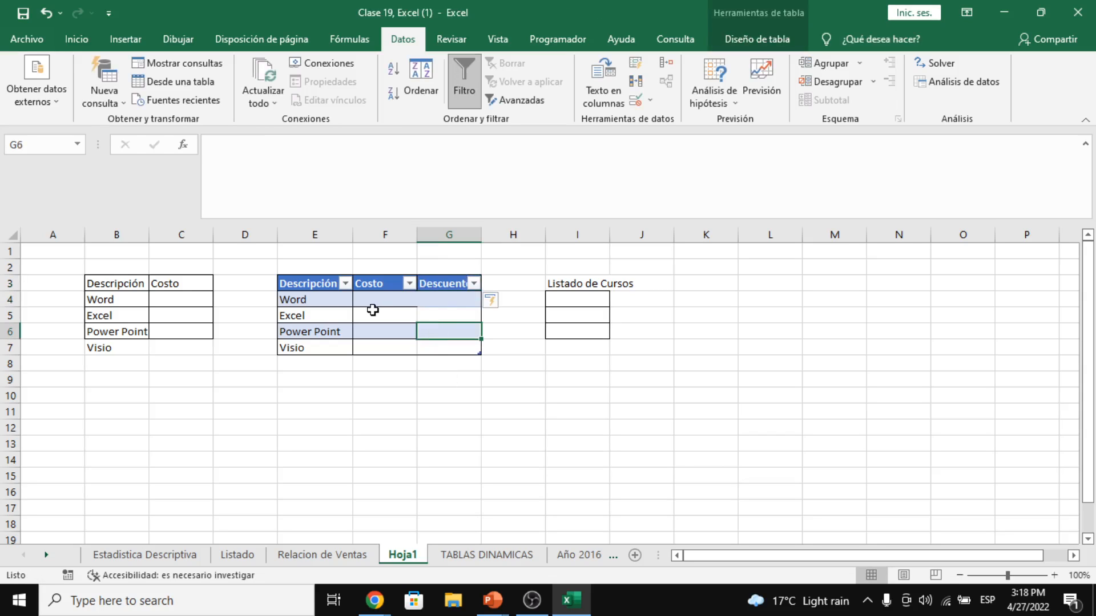
left_click(460, 302)
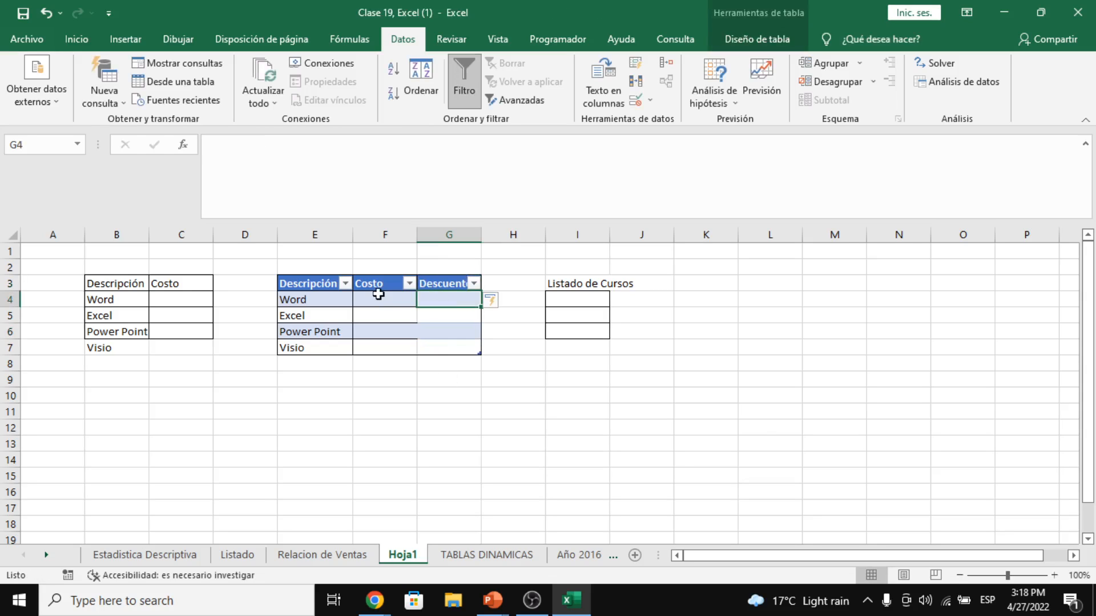
left_click_drag(309, 287, 440, 347)
left_click(439, 304)
- Fill the table's Costo cells F4:F7 with 300, 500, 300 and 400
left_click(397, 303)
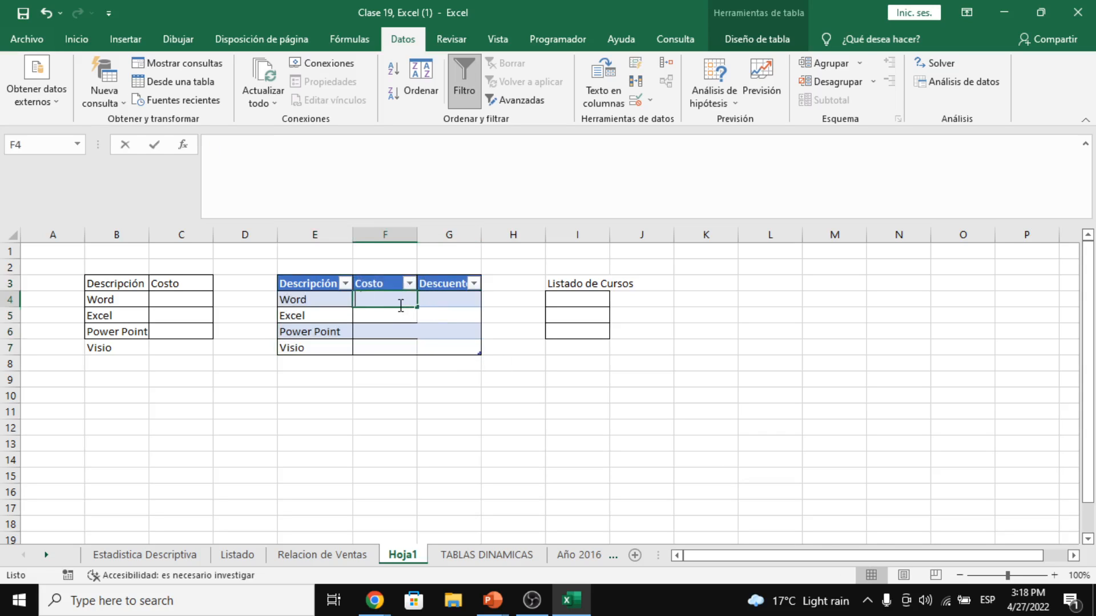
type("300")
key("Return")
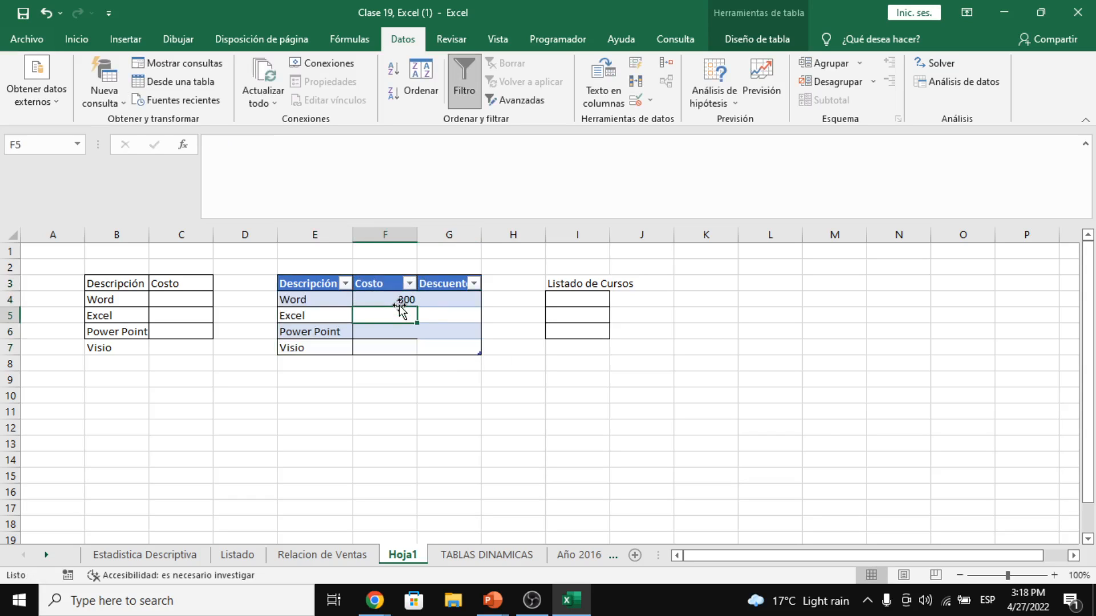
type("500")
key("Return")
type("300")
key("Return")
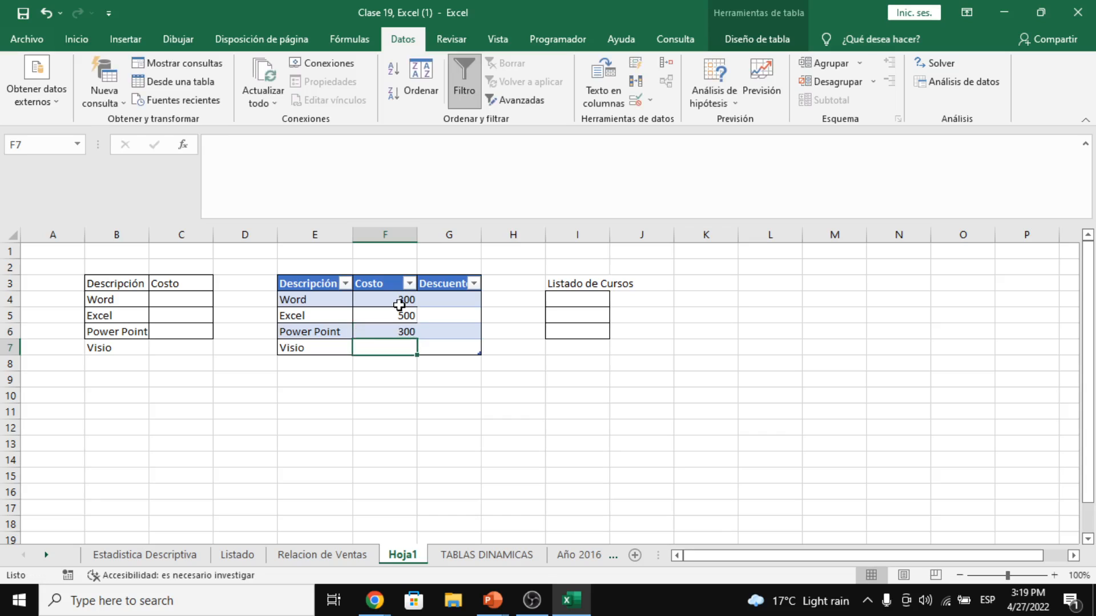
type("400")
key("Return")
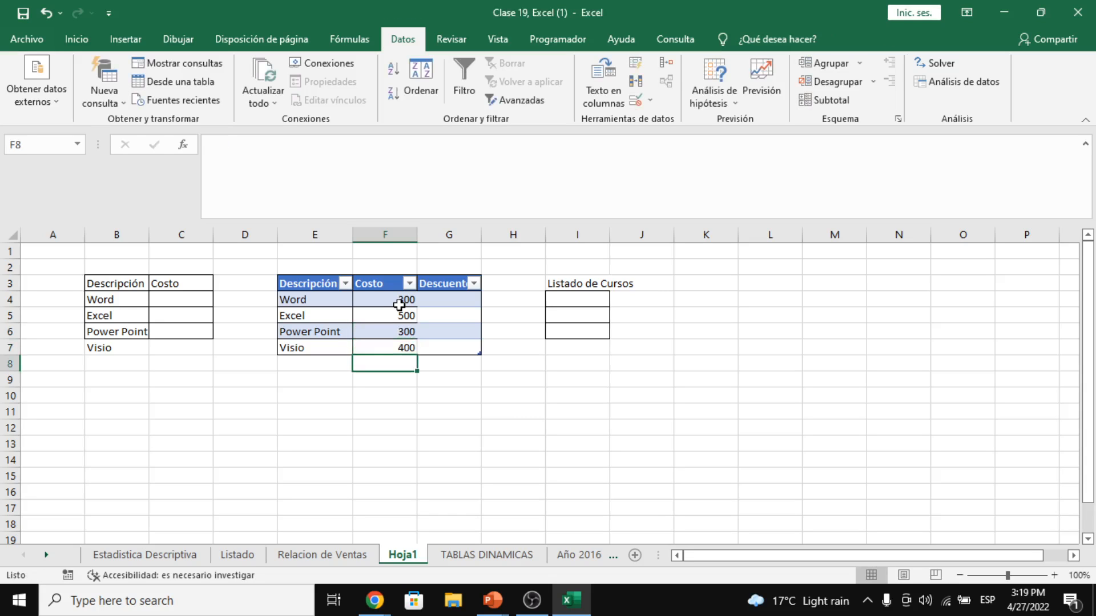
- Fill the original Costo cells C4:C7 with 300, 500, 300 and 400
left_click(197, 299)
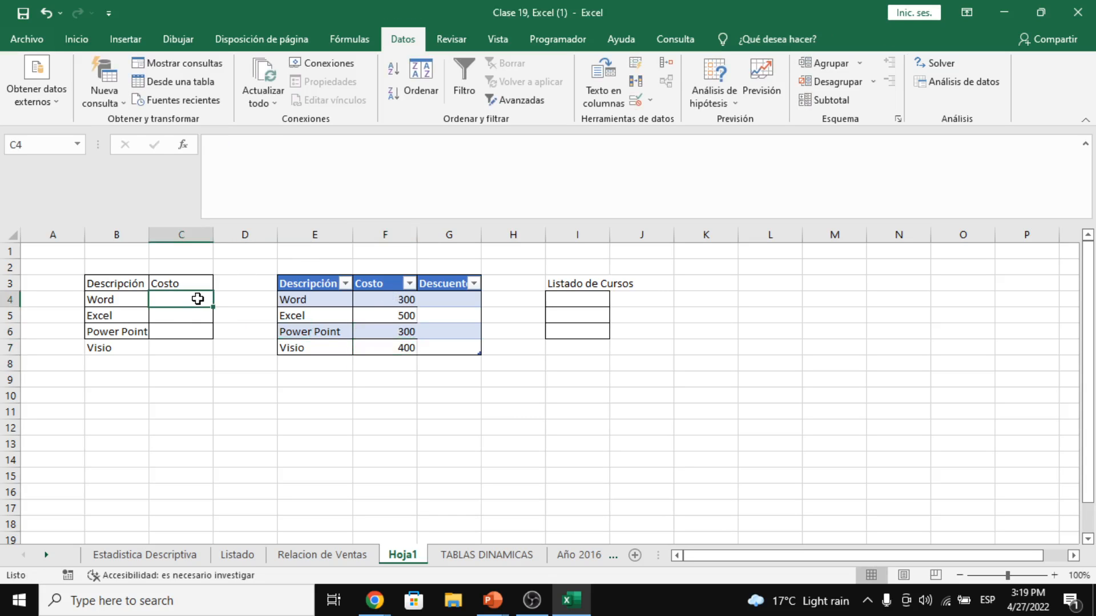
type("300")
key("Return")
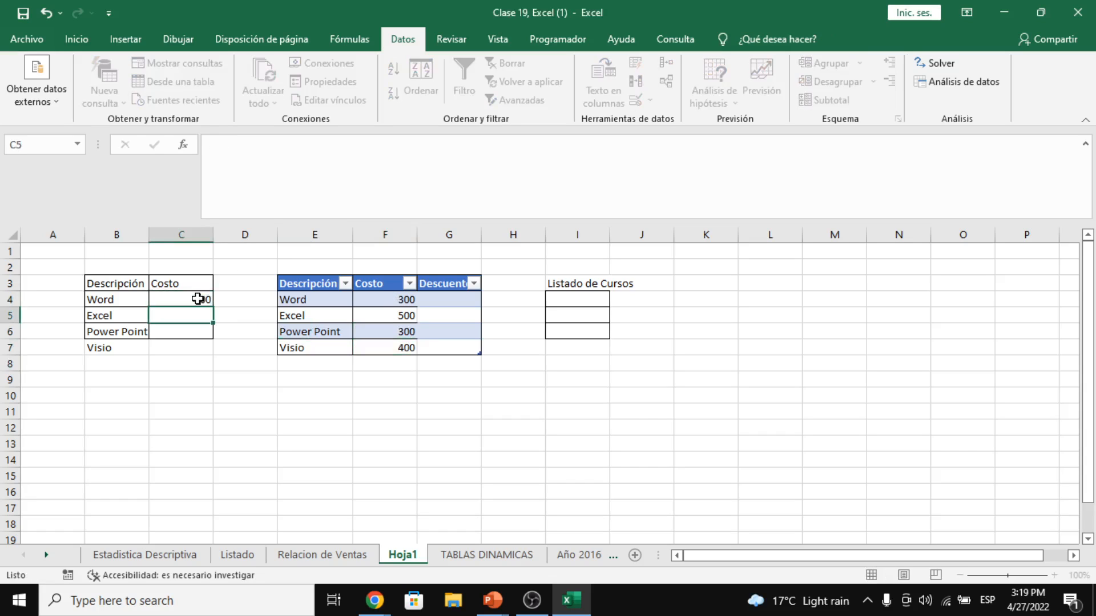
type("500")
key("Return")
type("300")
key("Return")
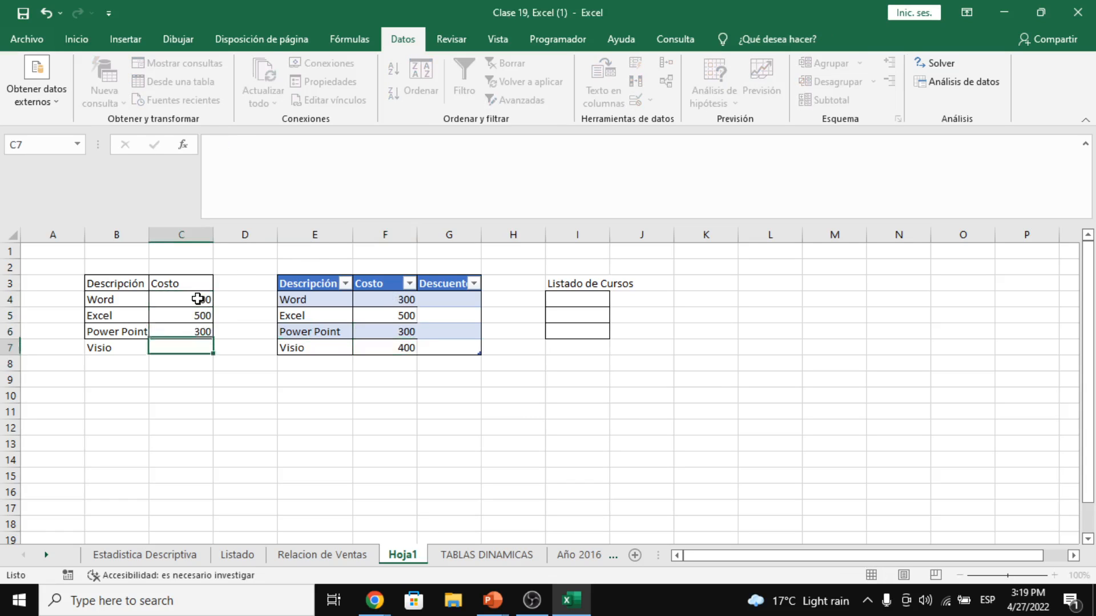
type("400")
key("Return")
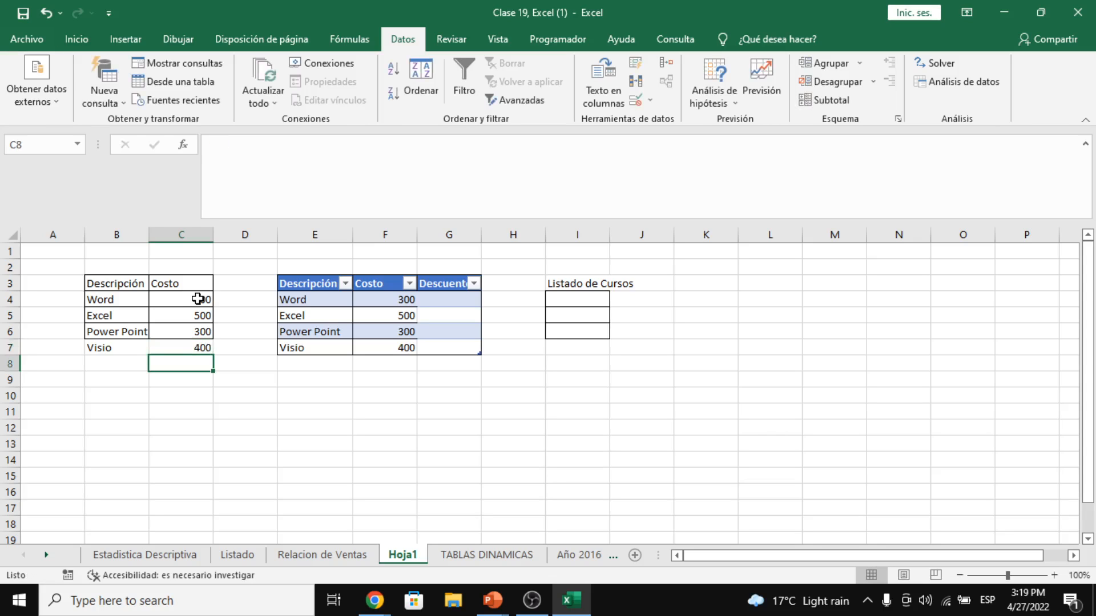
left_click(229, 235)
right_click(234, 240)
- Insert a blank column D with header Descuento in D3 and a 5% rate in D2
left_click(288, 349)
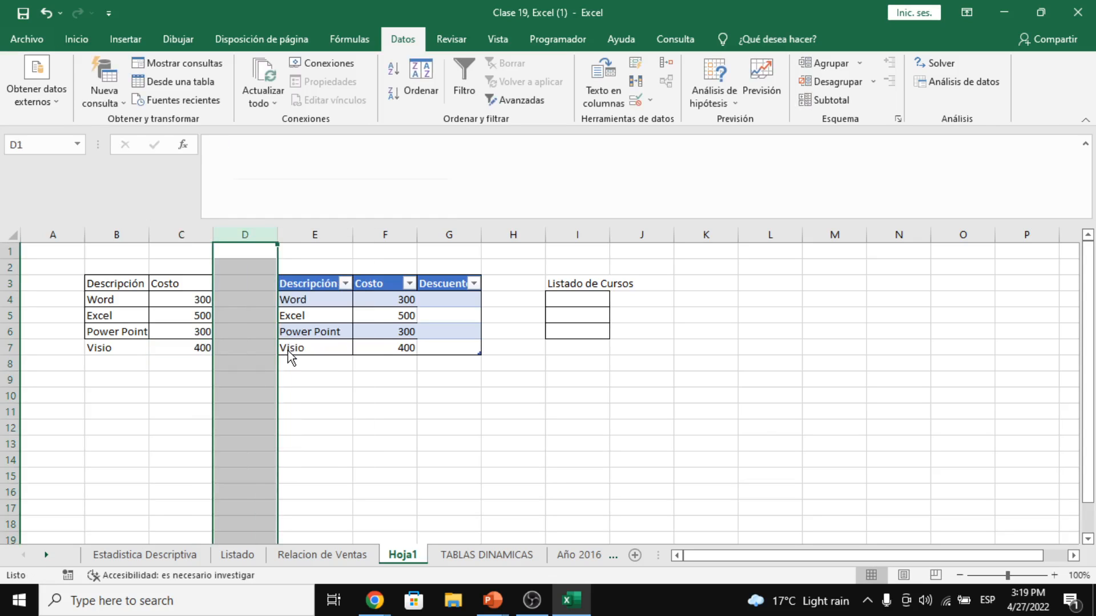
left_click(223, 302)
left_click(231, 280)
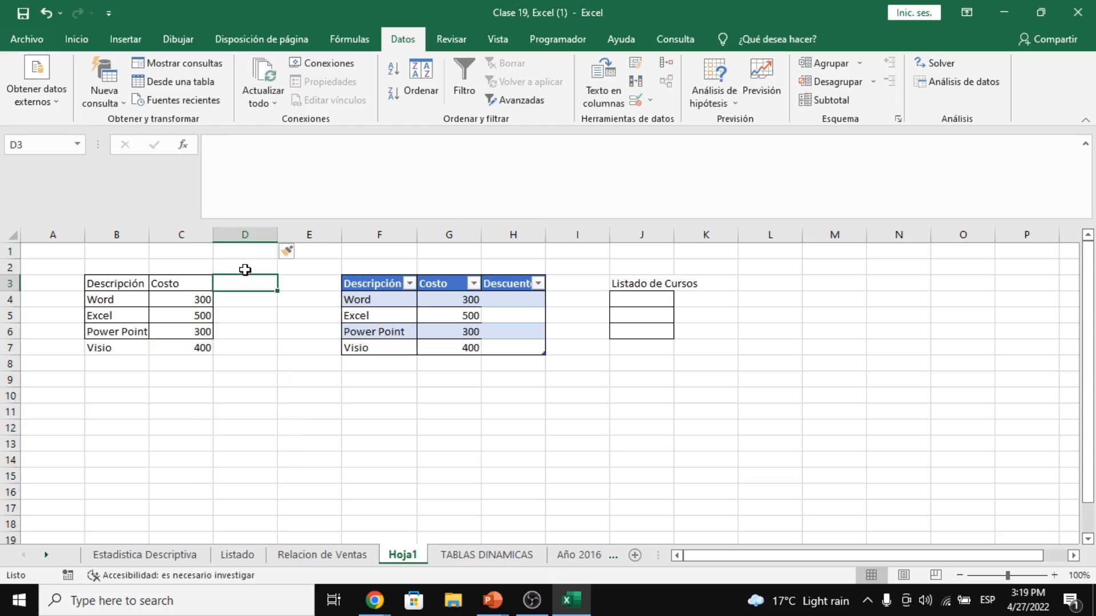
type("Descuento")
key("Return")
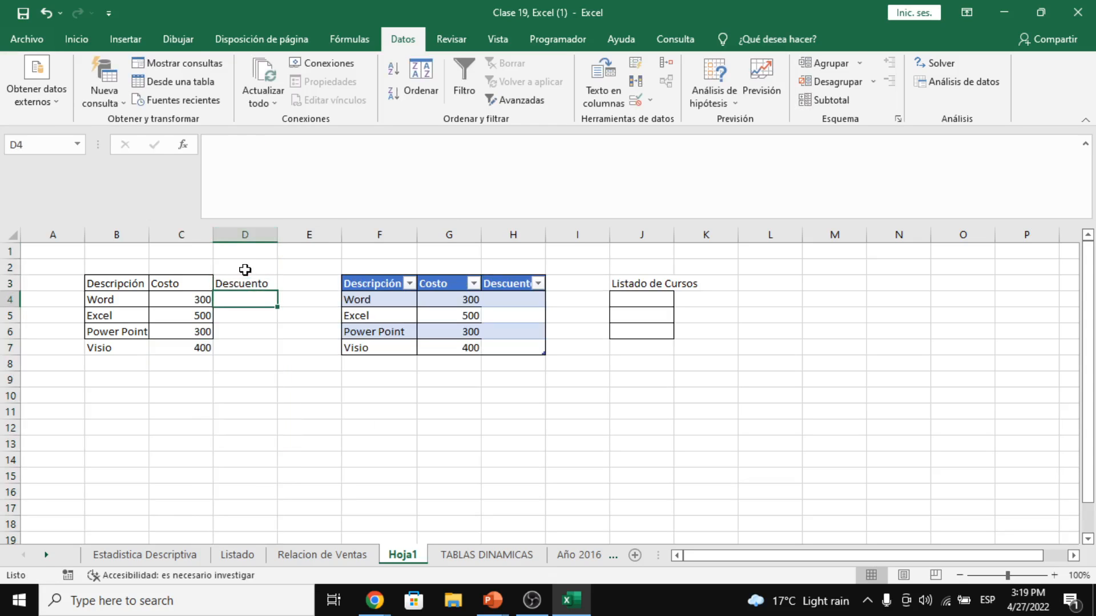
key("Up")
key("Up")
type("5")
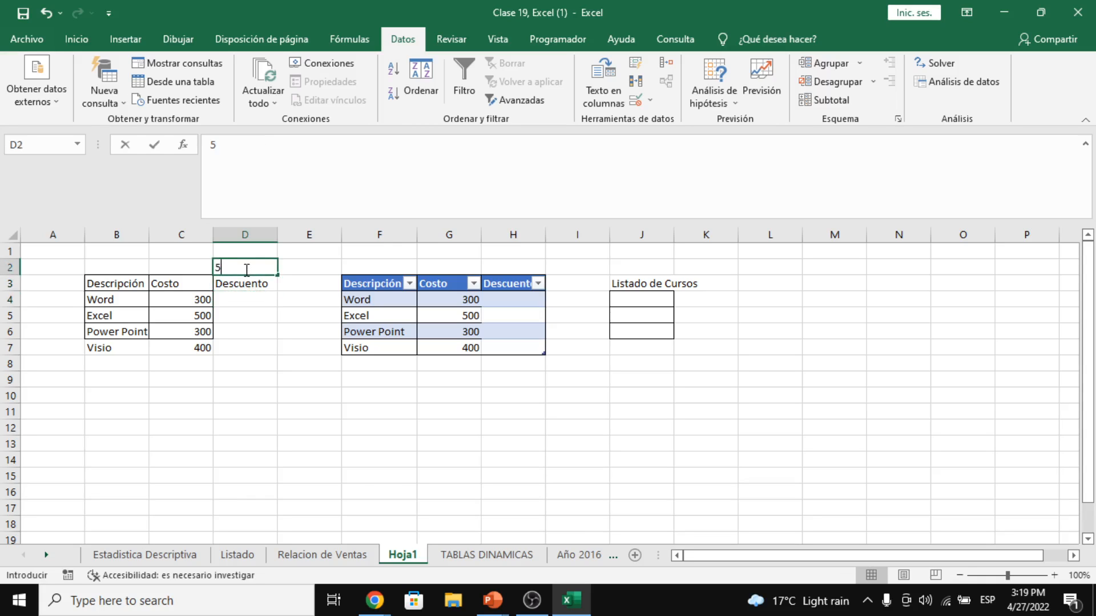
type("%")
key("Return")
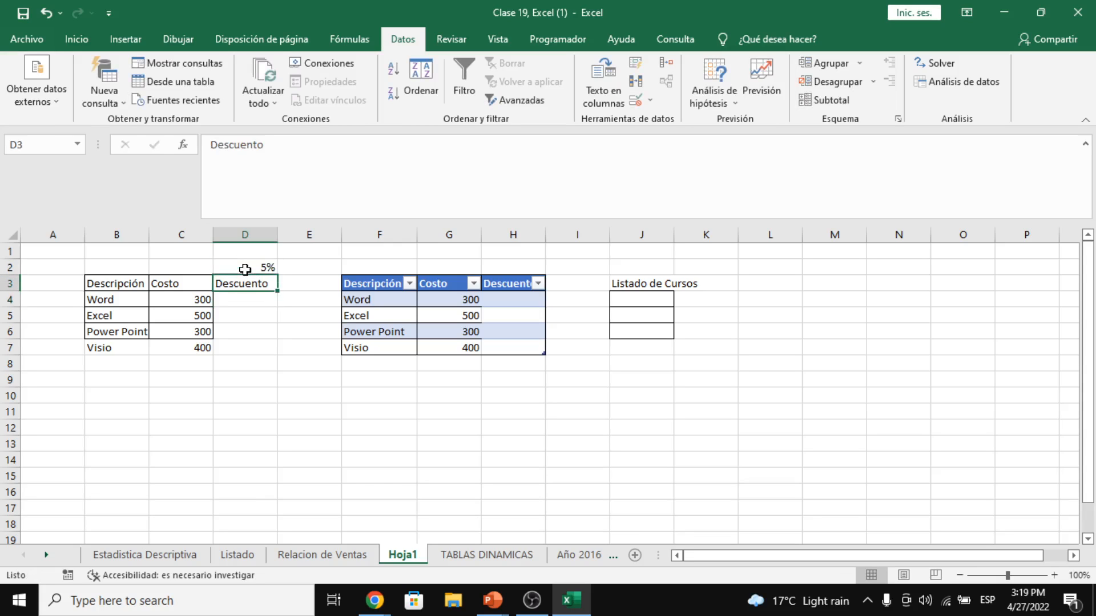
- Enter the discount formula =C4*D2 in D4 and copy it down to D7
key("Return")
type("=")
key("Left")
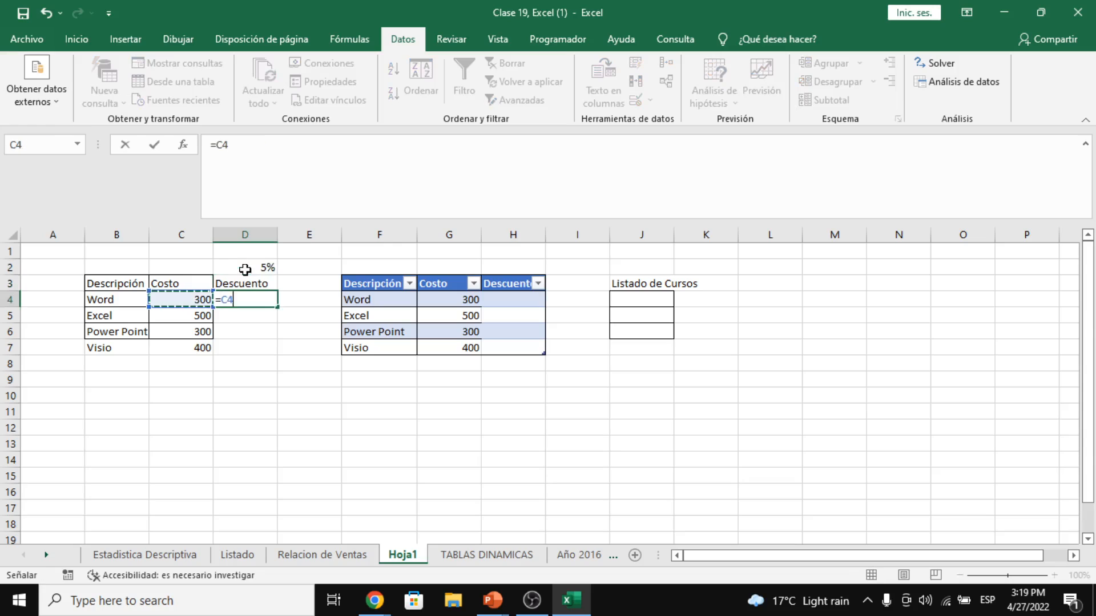
type("*")
left_click(245, 269)
key("Return")
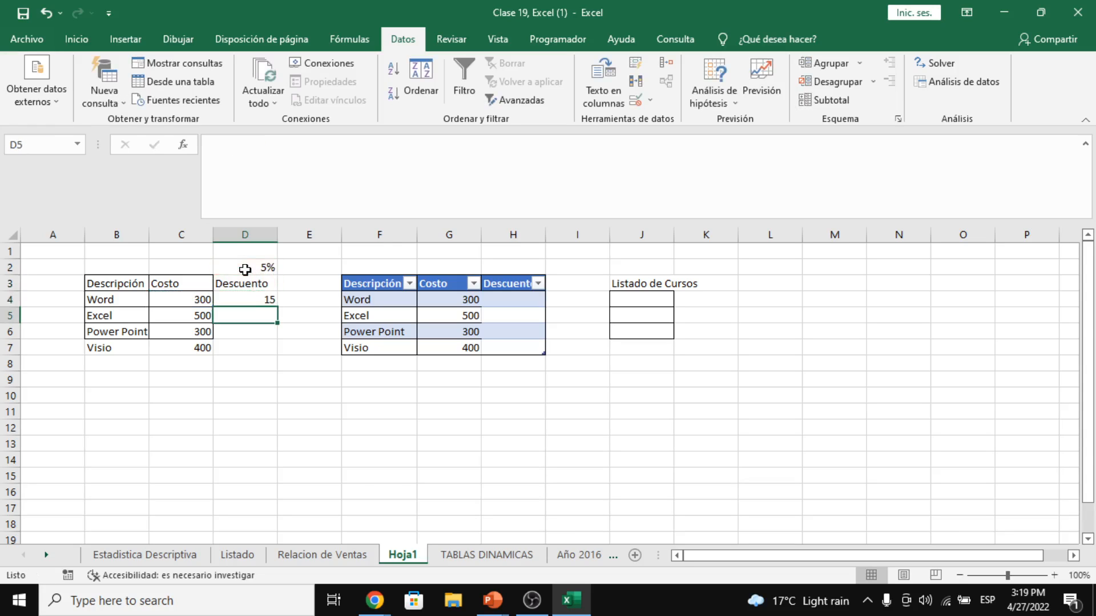
left_click(250, 301)
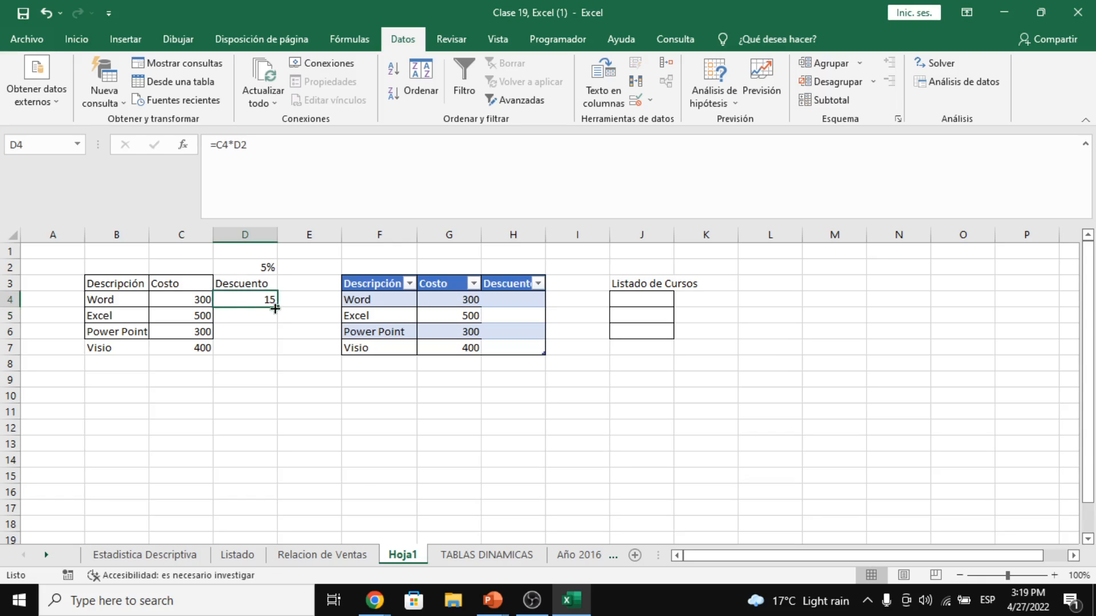
left_click_drag(277, 315, 278, 357)
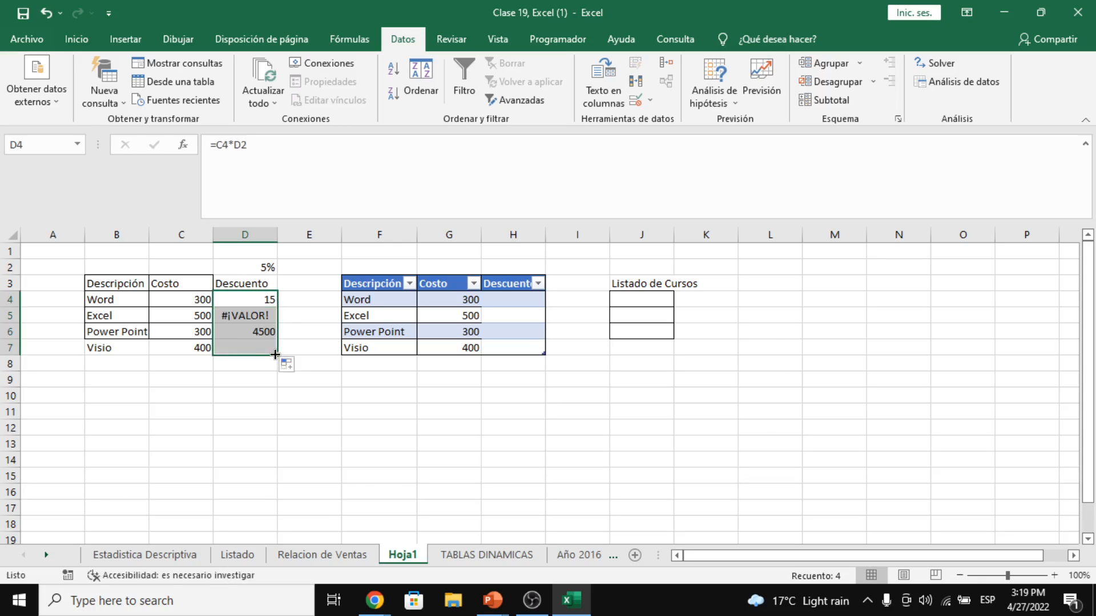
- Lock the rate reference as =C4*$D$2 and refill D4:D7, giving 15, 25, 15 and 20
left_click(259, 300)
left_click(260, 142)
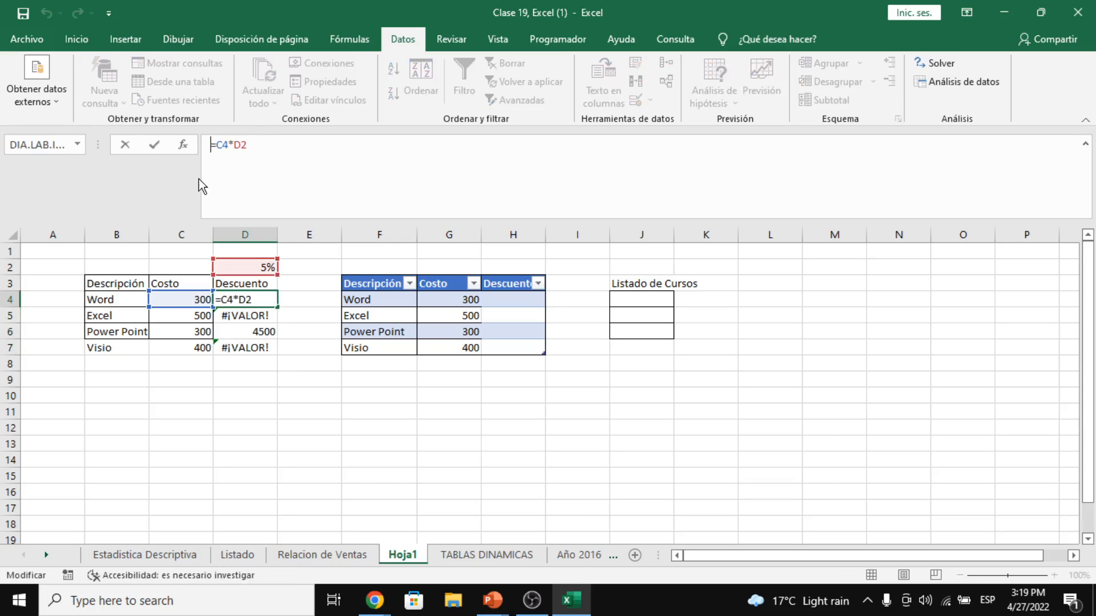
key("F4")
key("Return")
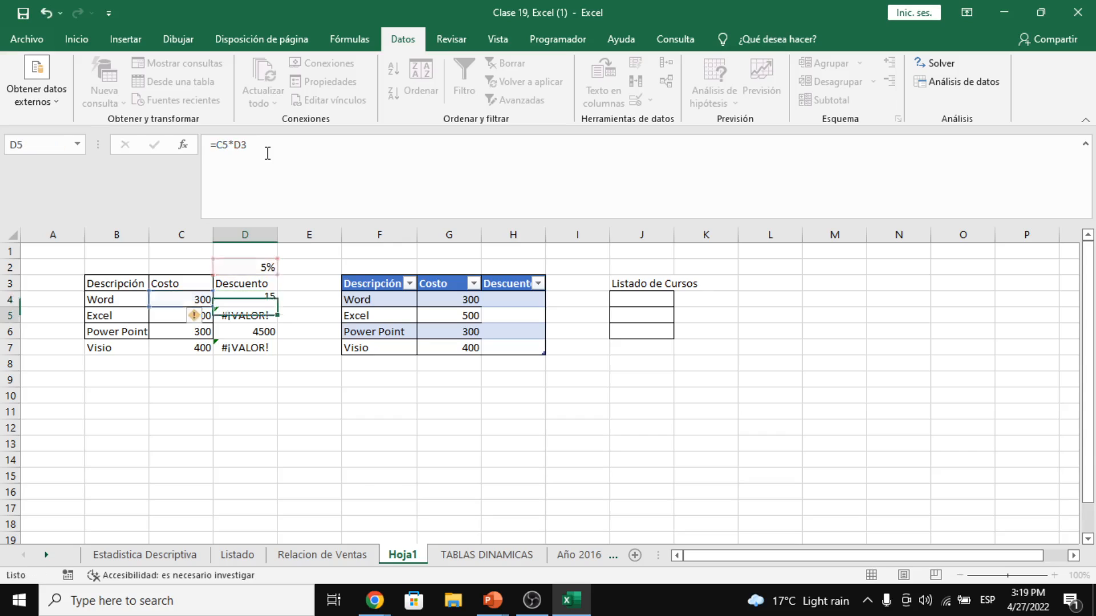
left_click(264, 299)
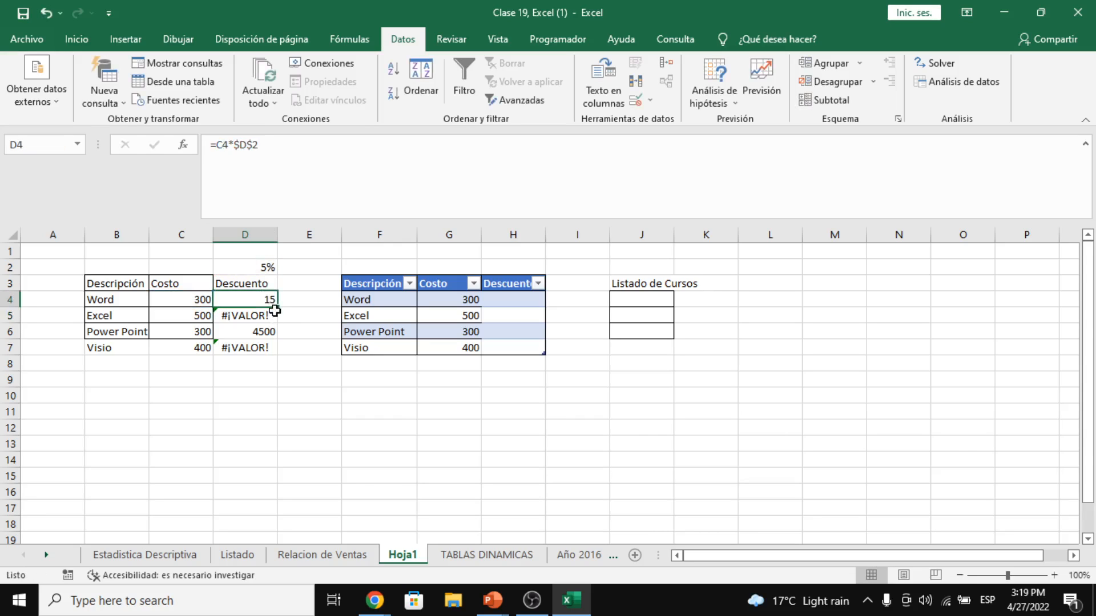
left_click_drag(277, 307, 280, 357)
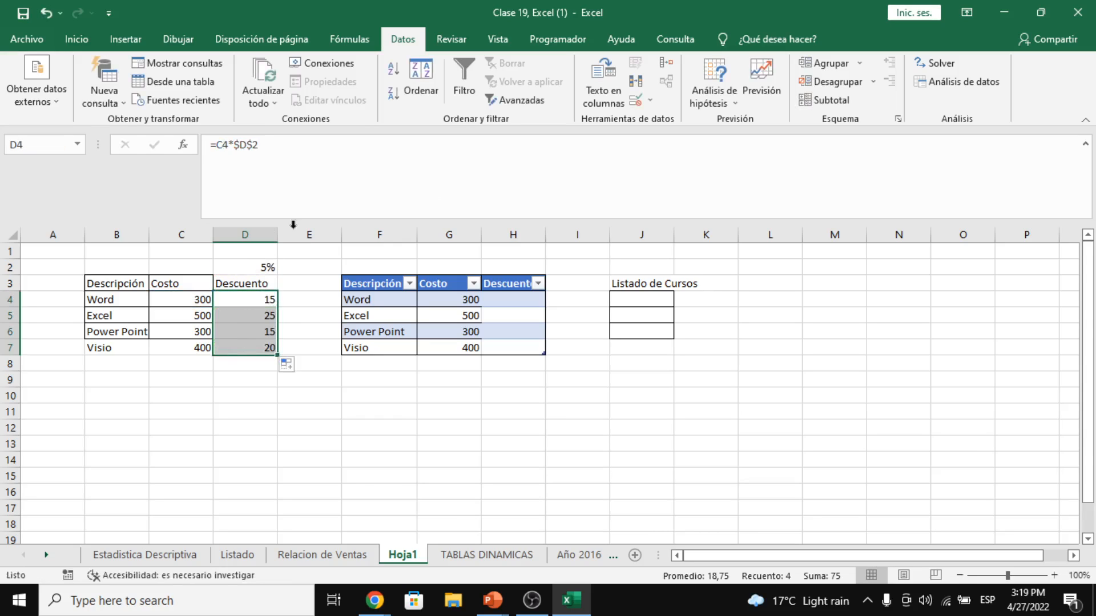
left_click(518, 288)
left_click(519, 296)
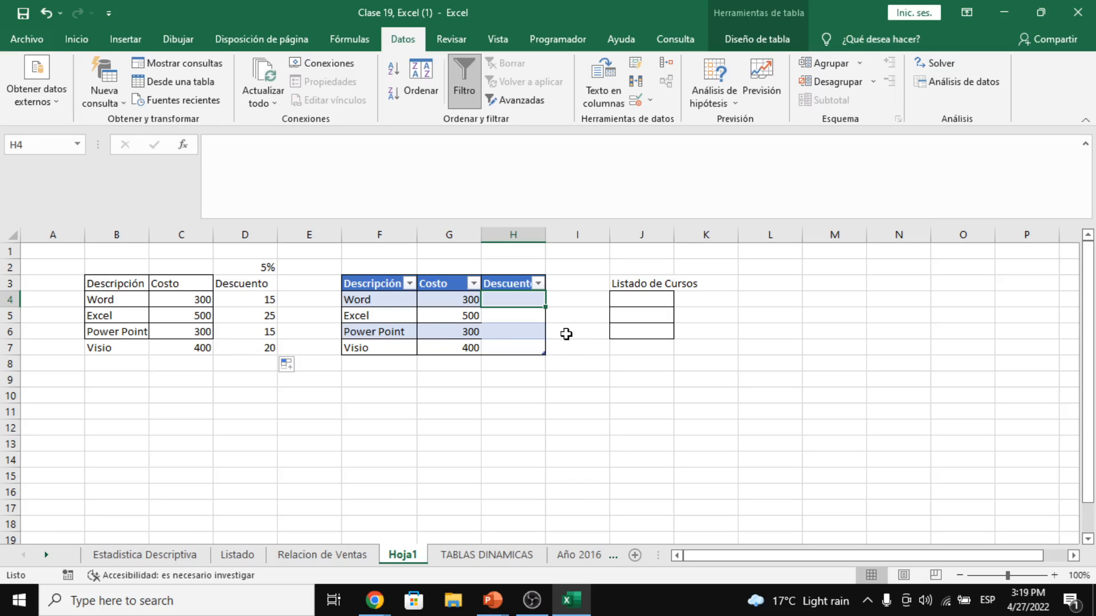
type("=")
key("Left")
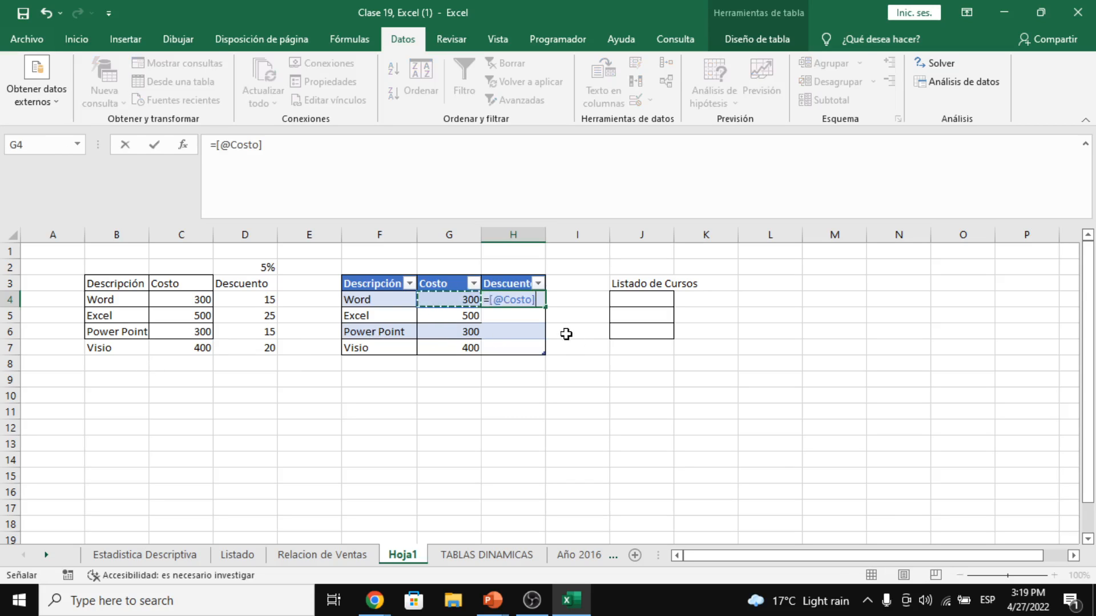
type("*5")
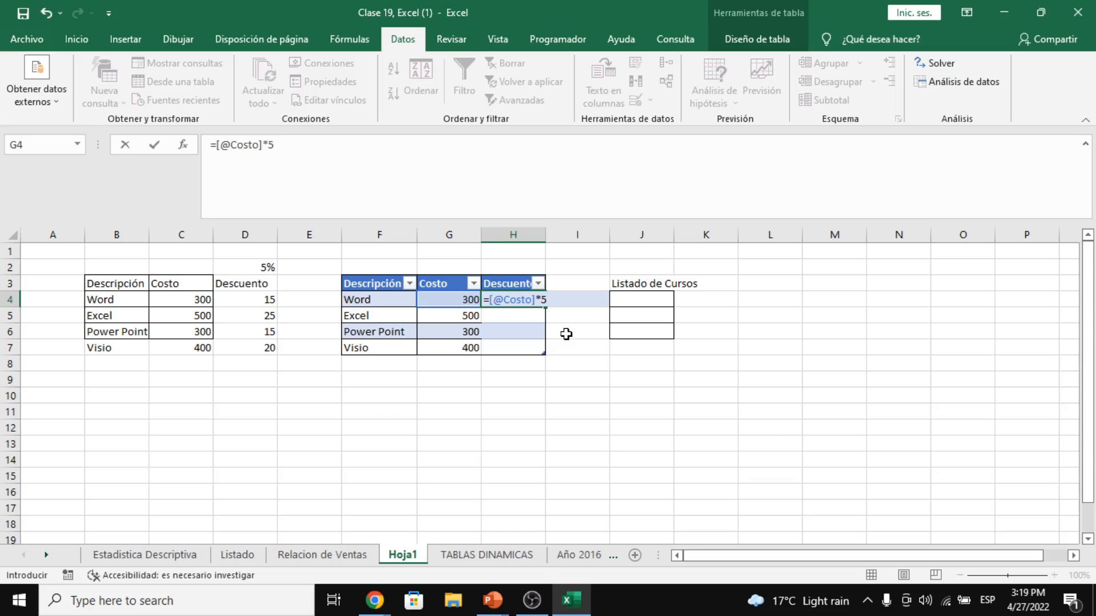
type("%")
key("Return")
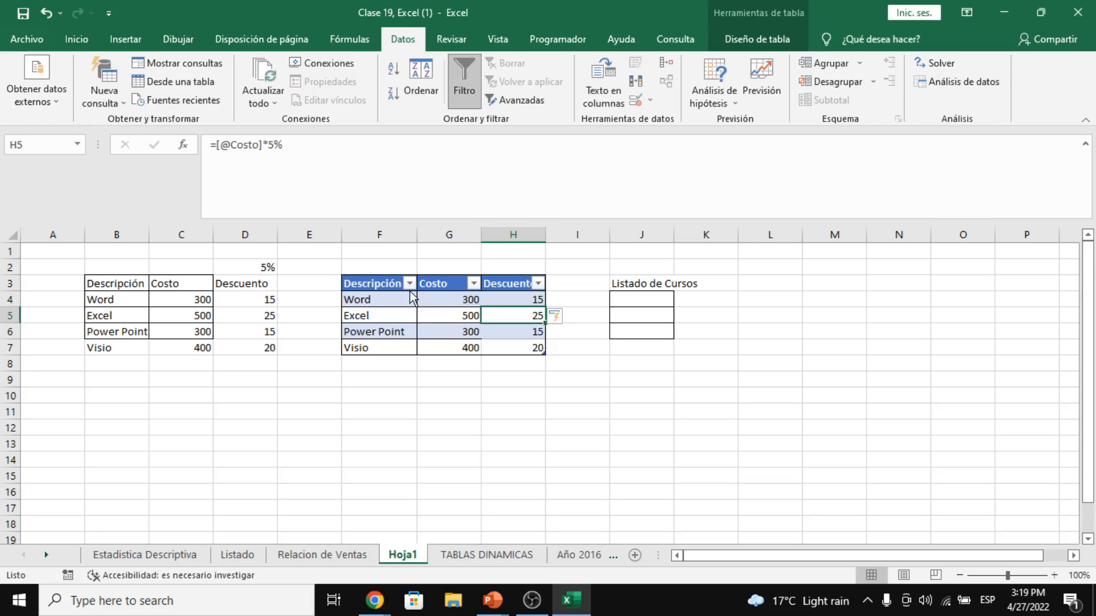
left_click_drag(504, 296, 508, 346)
left_click(508, 299)
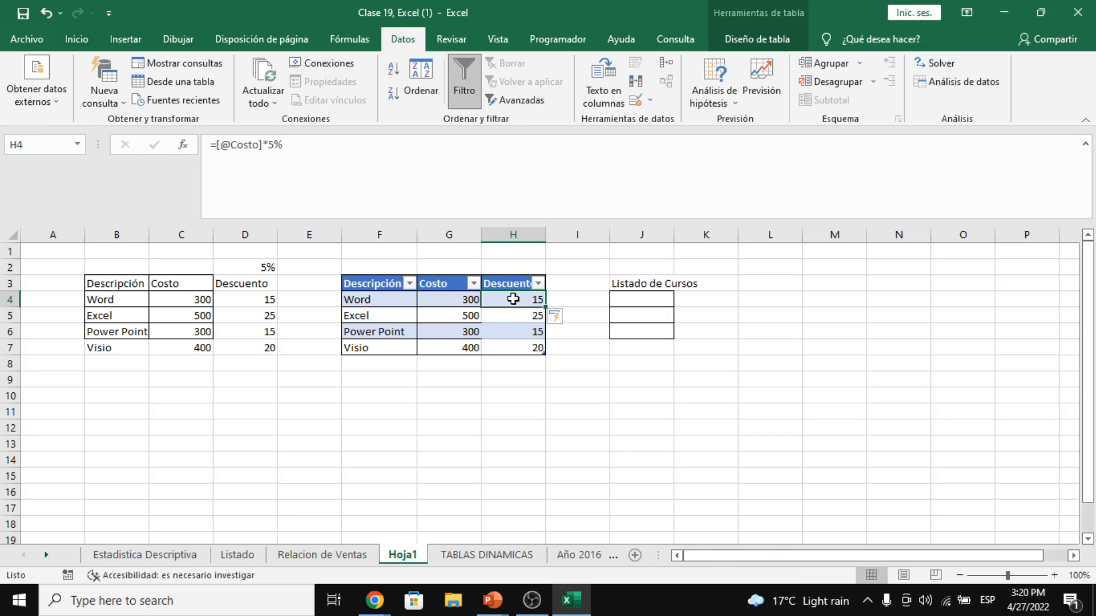
left_click(308, 148)
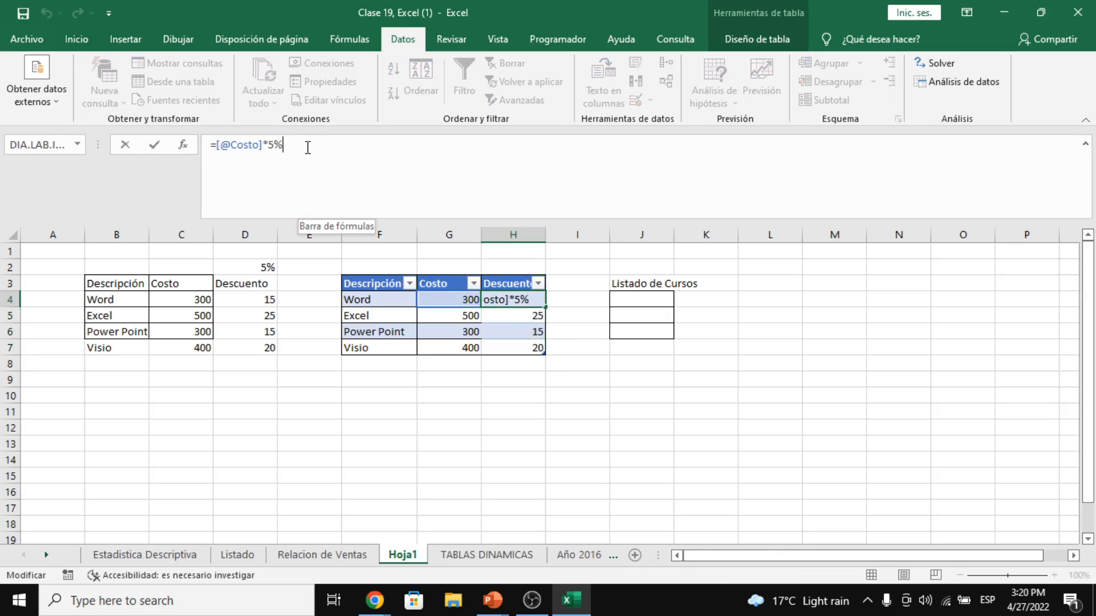
left_click(595, 385)
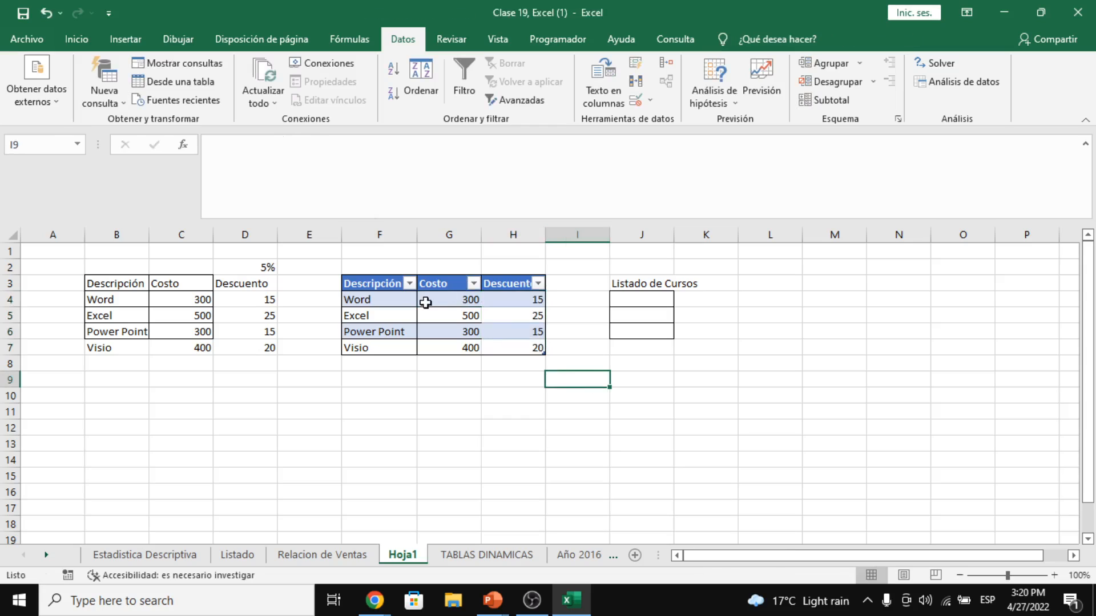
- Select the blue table's Descripción, Costo and Descuento headers and values to review them
left_click_drag(380, 284, 499, 347)
left_click(390, 276)
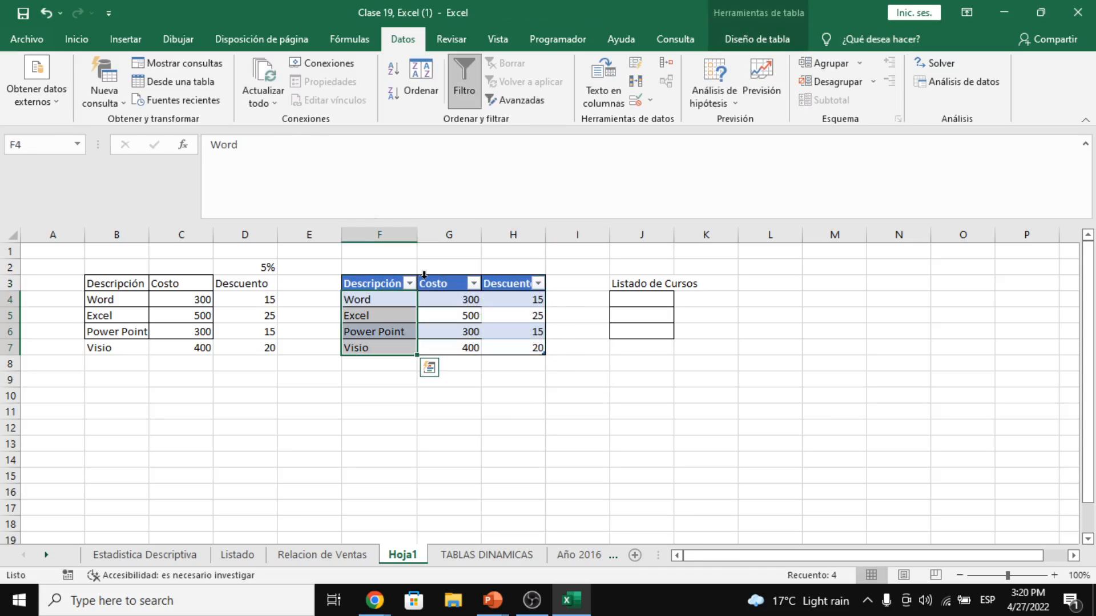
left_click(445, 281)
left_click(508, 281)
left_click(392, 276)
left_click(448, 283)
left_click(375, 285)
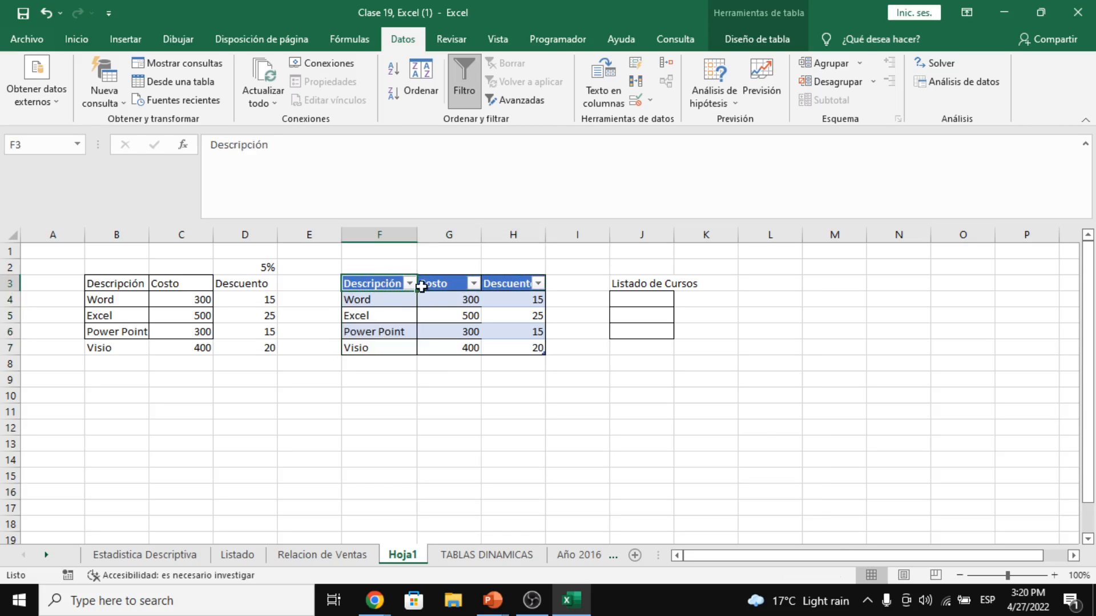
left_click(449, 300)
left_click(508, 285)
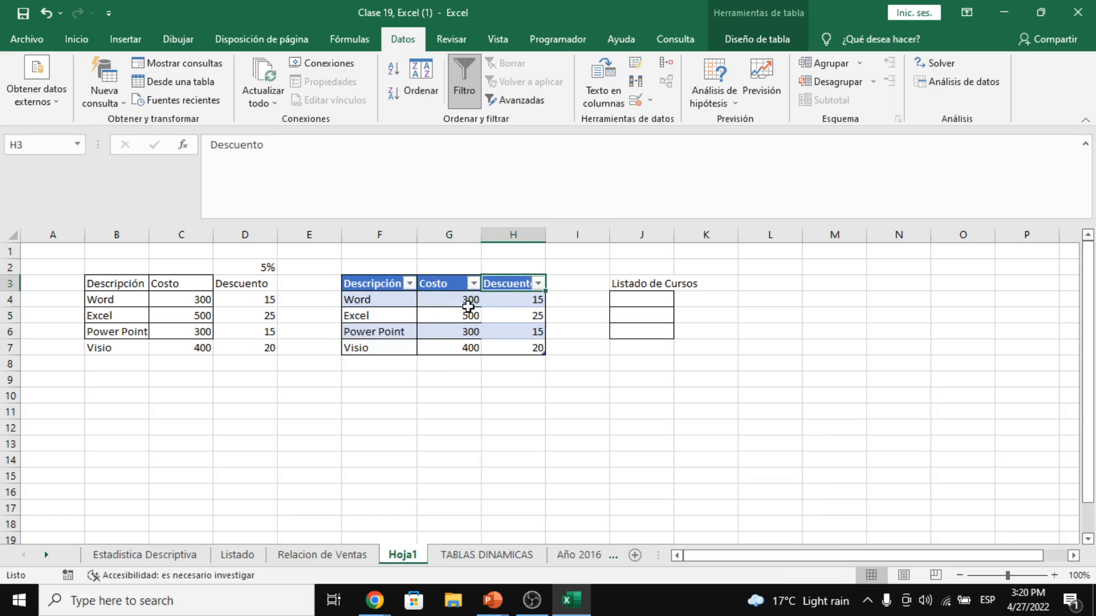
left_click(514, 305)
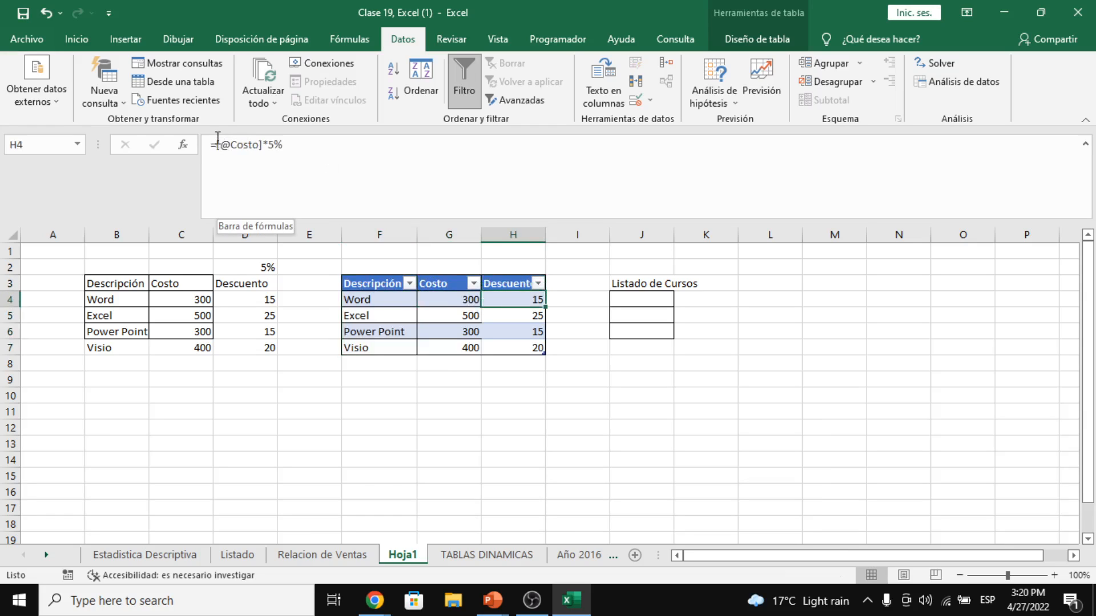
left_click_drag(216, 144, 264, 146)
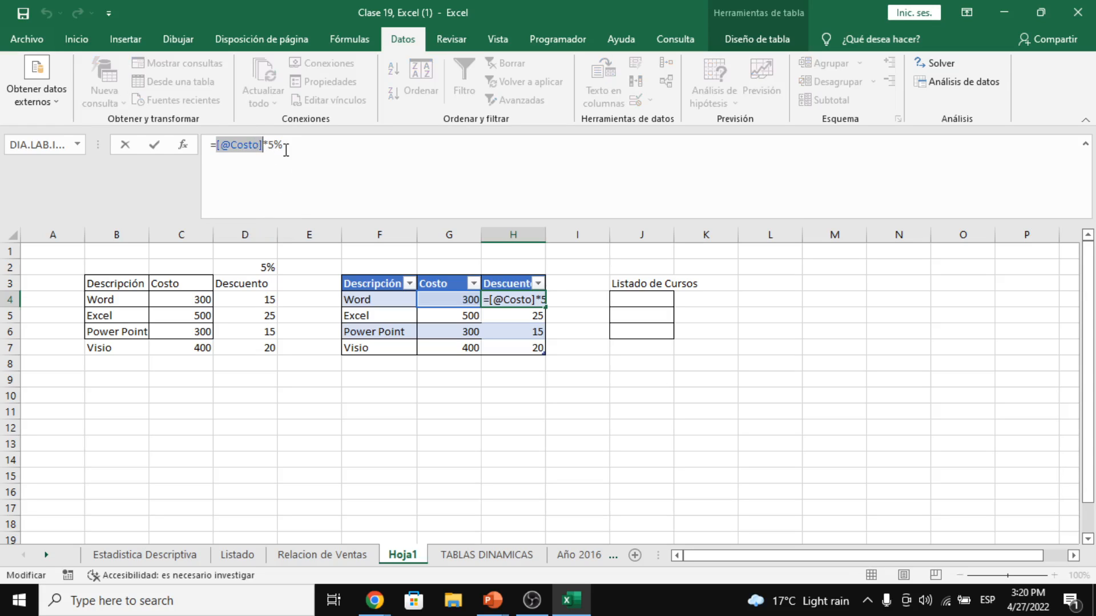
left_click_drag(286, 150, 269, 144)
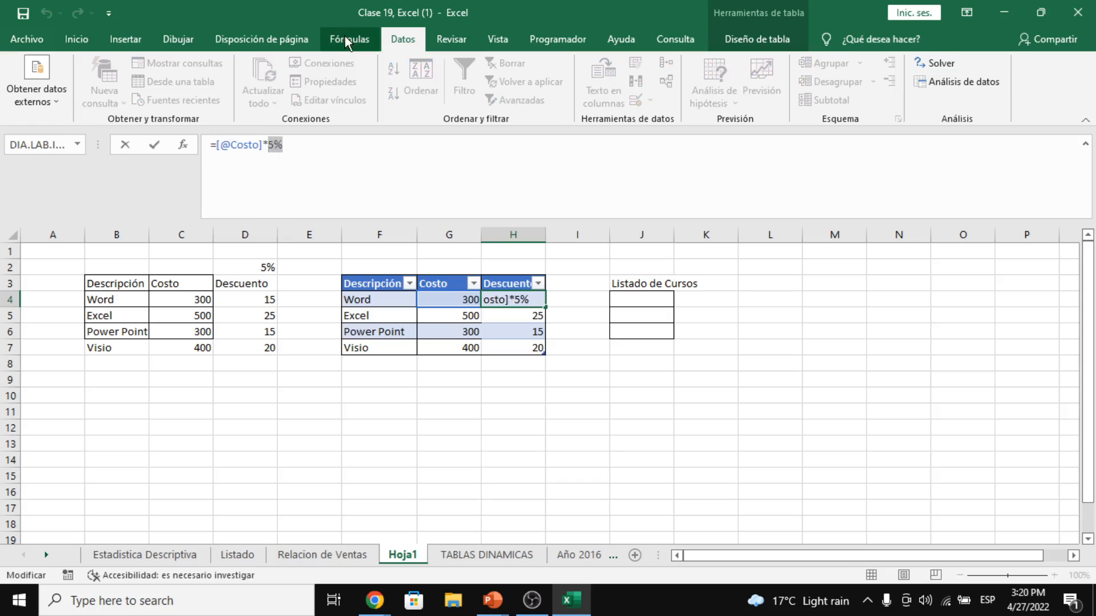
key("Return")
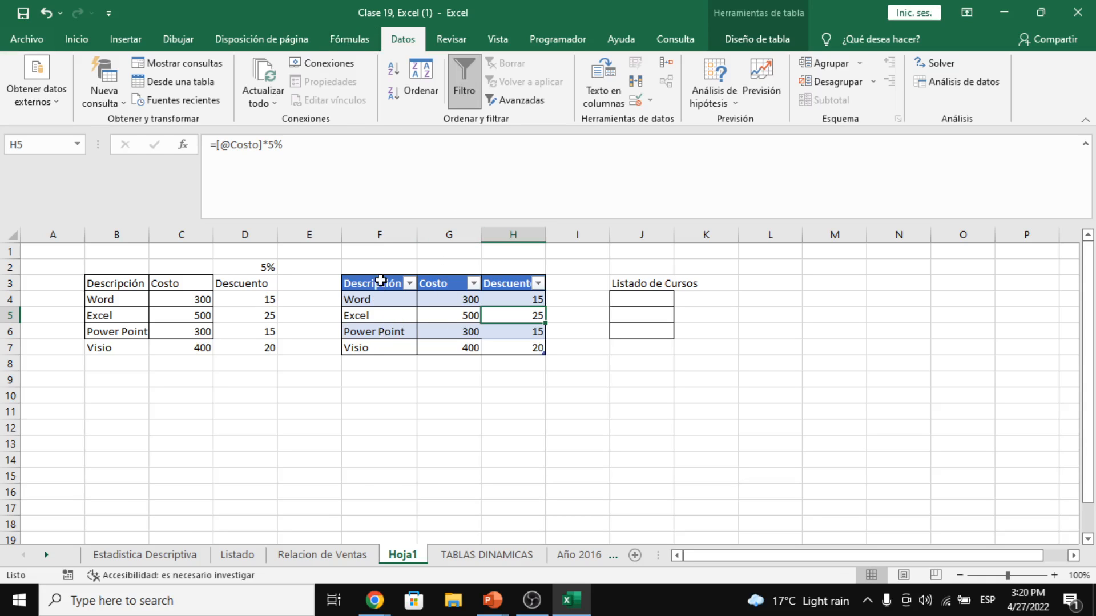
left_click_drag(380, 280, 422, 343)
left_click(154, 282)
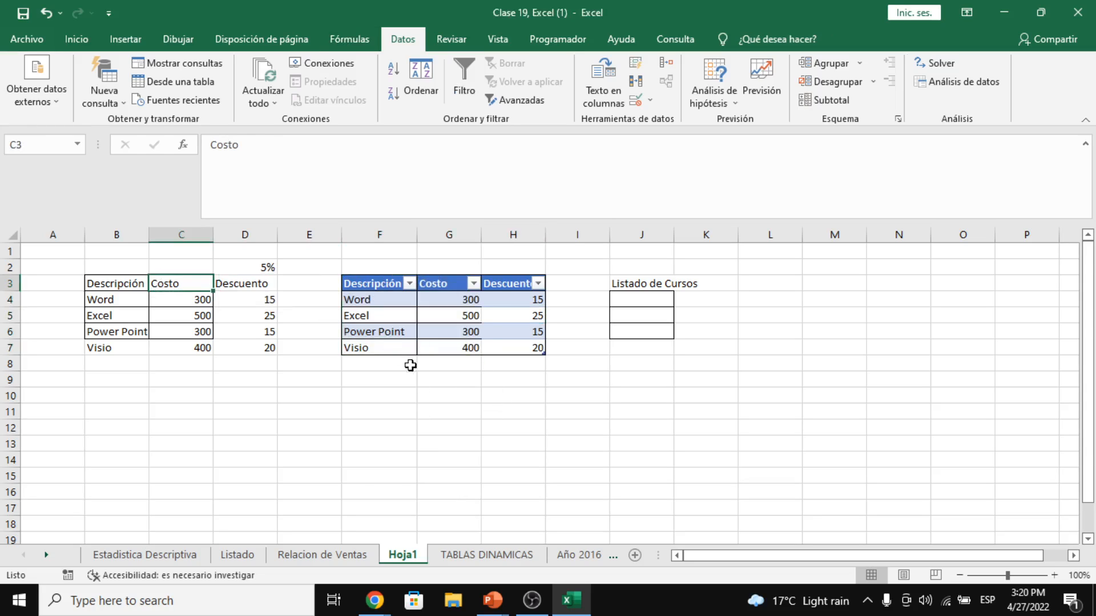
left_click(372, 605)
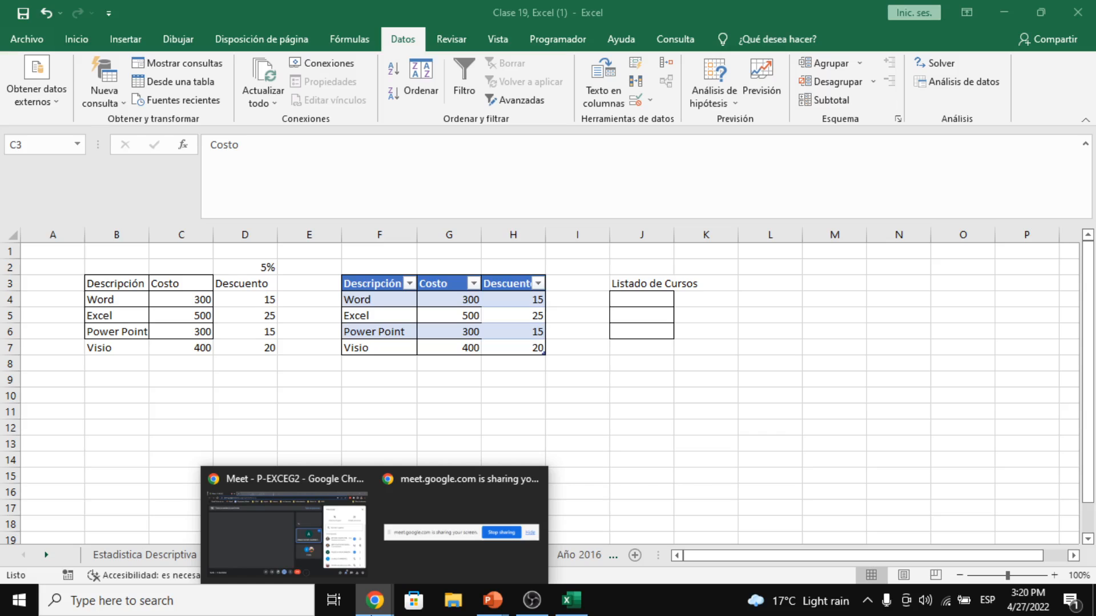
mouse_move(341, 566)
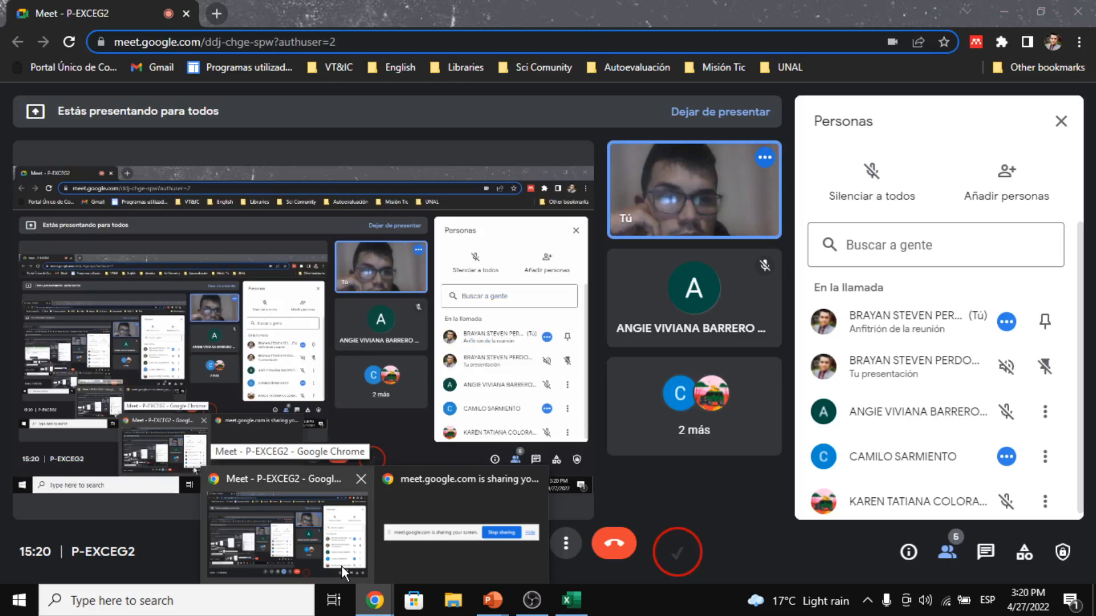
left_click(342, 566)
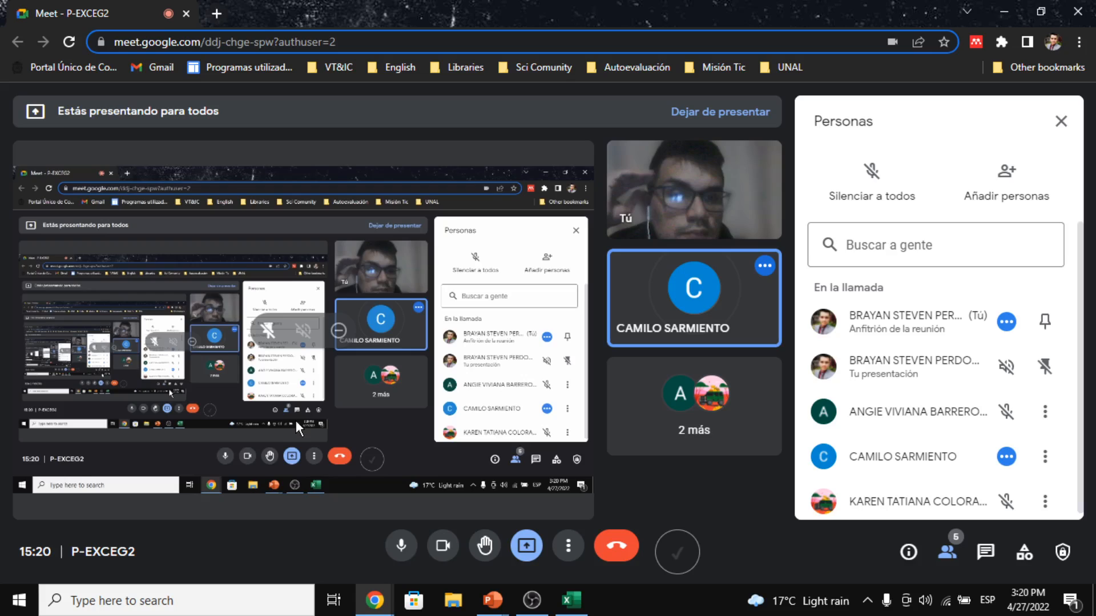
key("alt+Tab")
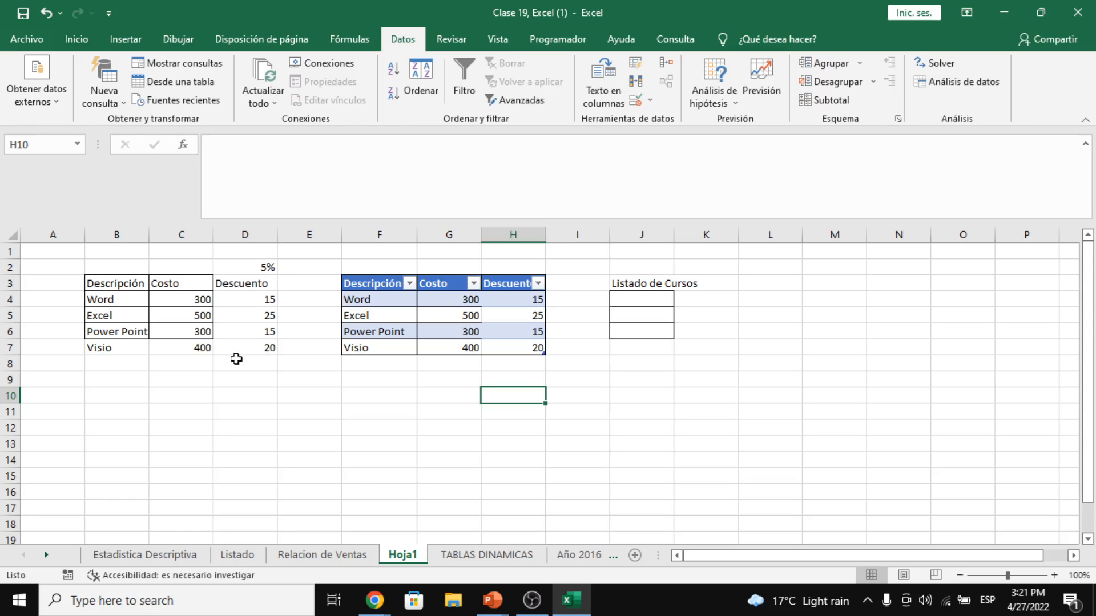
- Return to the Relacion de Ventas sheet and clear the client filter to show every client
left_click(349, 553)
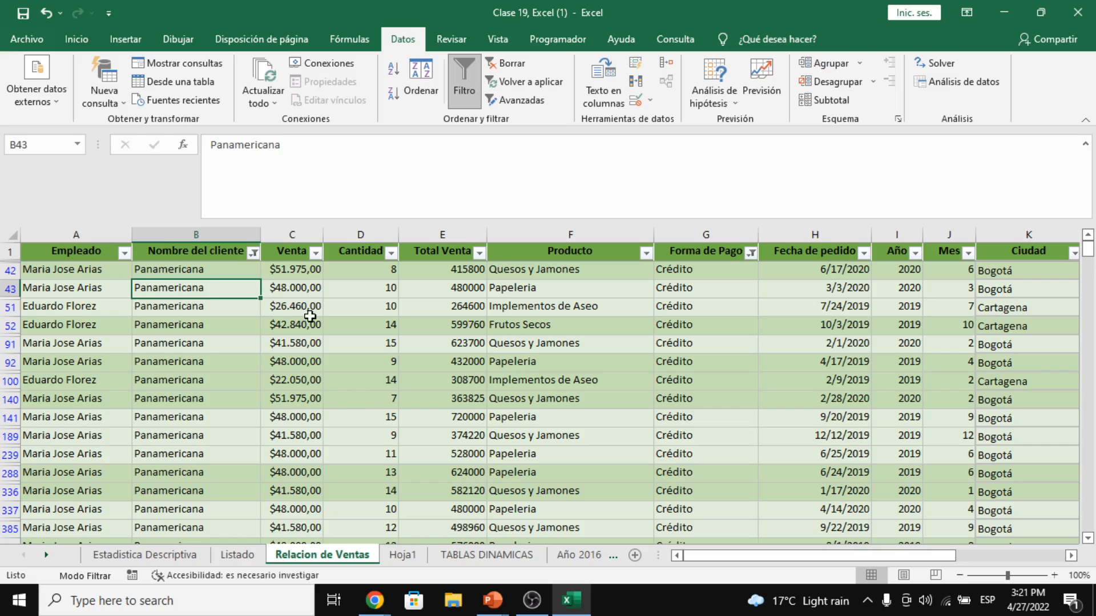
scroll(308, 321, "down", 5)
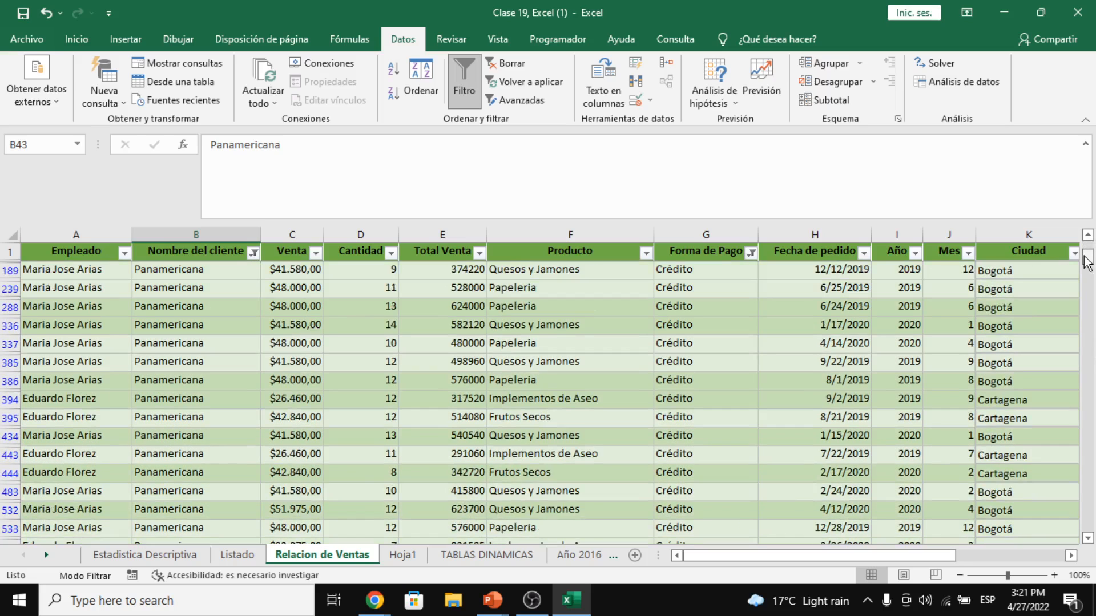
scroll(1067, 275, "up", 2)
scroll(1067, 275, "up", 2)
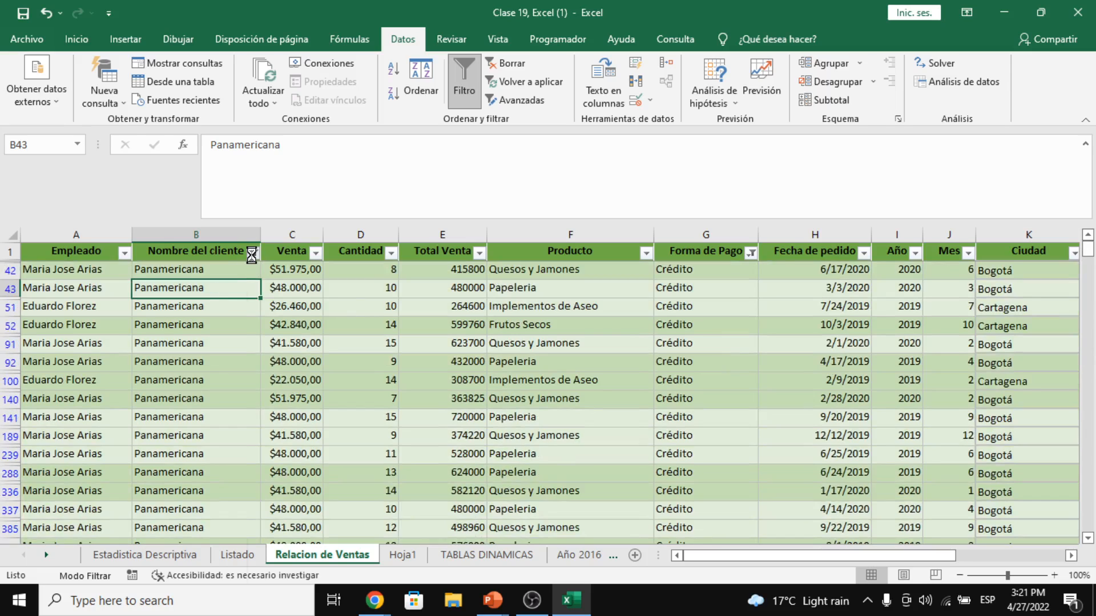
left_click(253, 252)
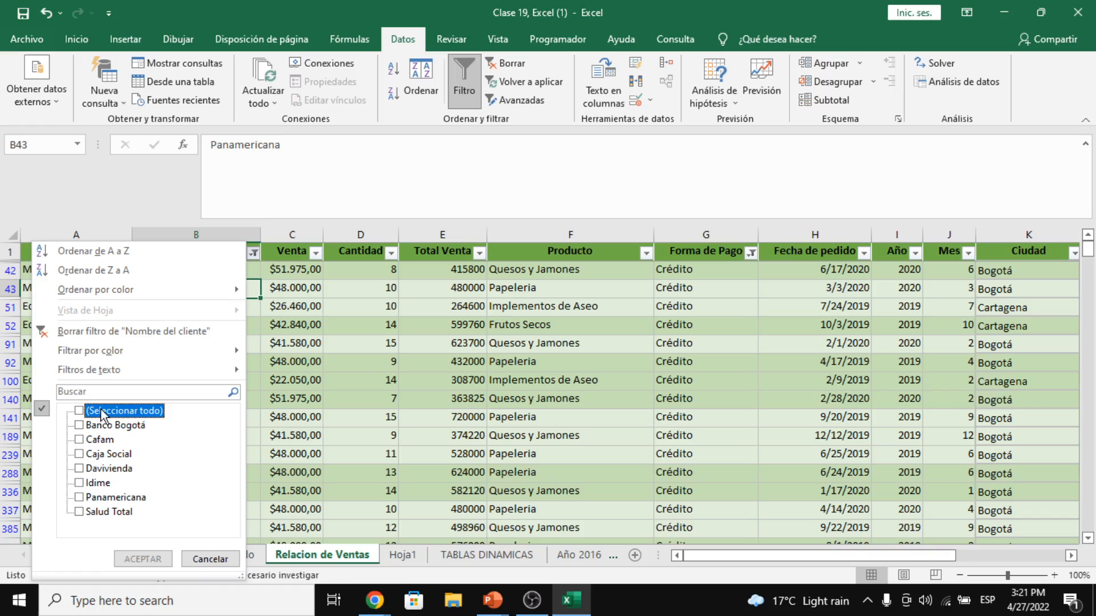
left_click(159, 560)
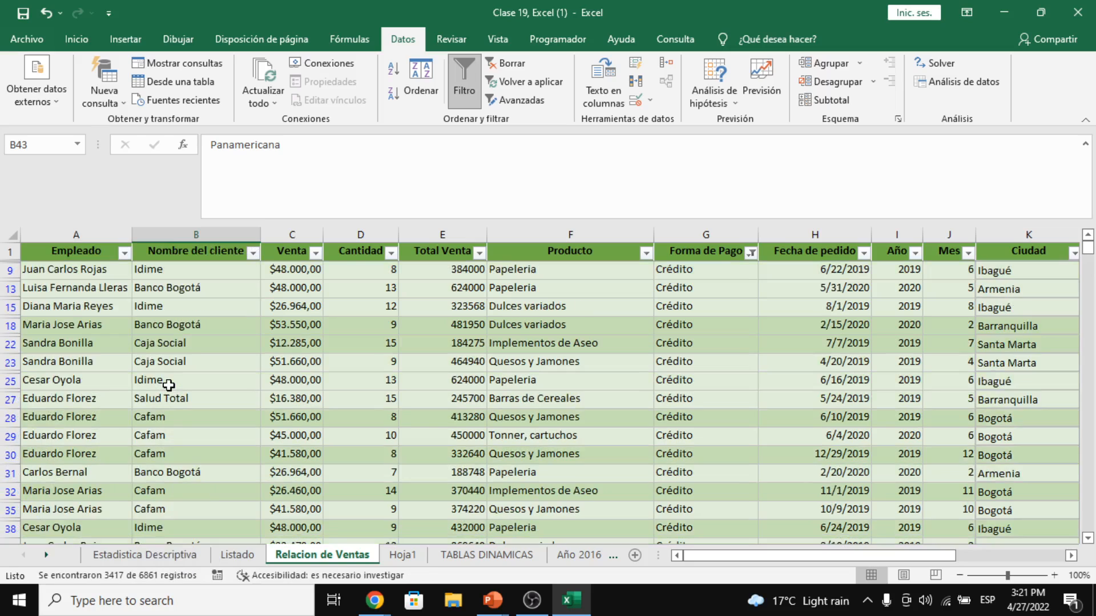
- Filter Nombre del cliente to Panamericana only, showing 266 of 6861 records
left_click(254, 254)
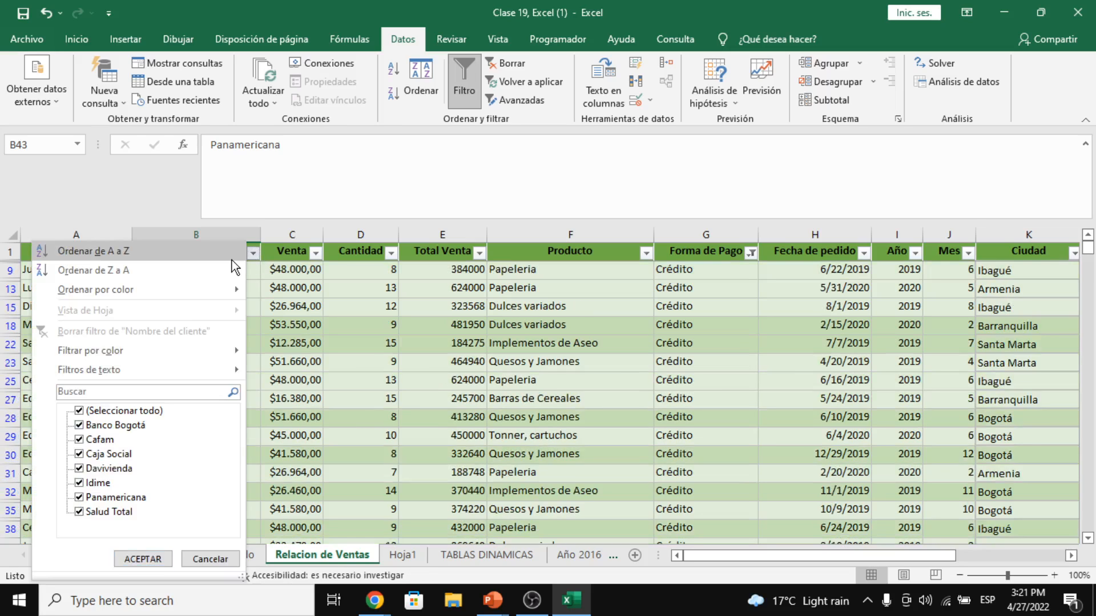
left_click(124, 411)
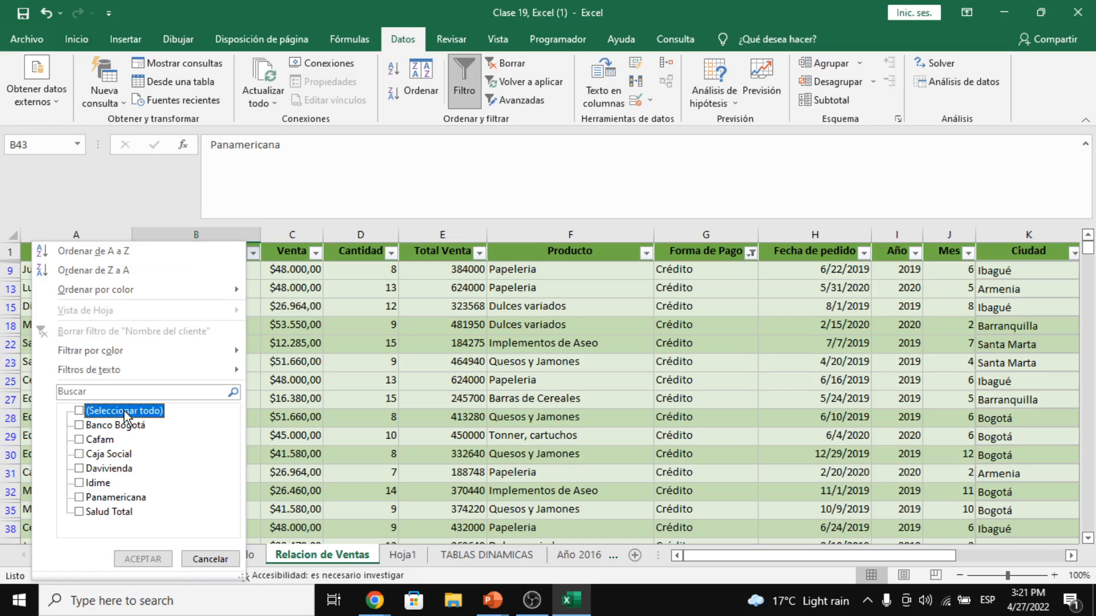
left_click(116, 497)
left_click(160, 557)
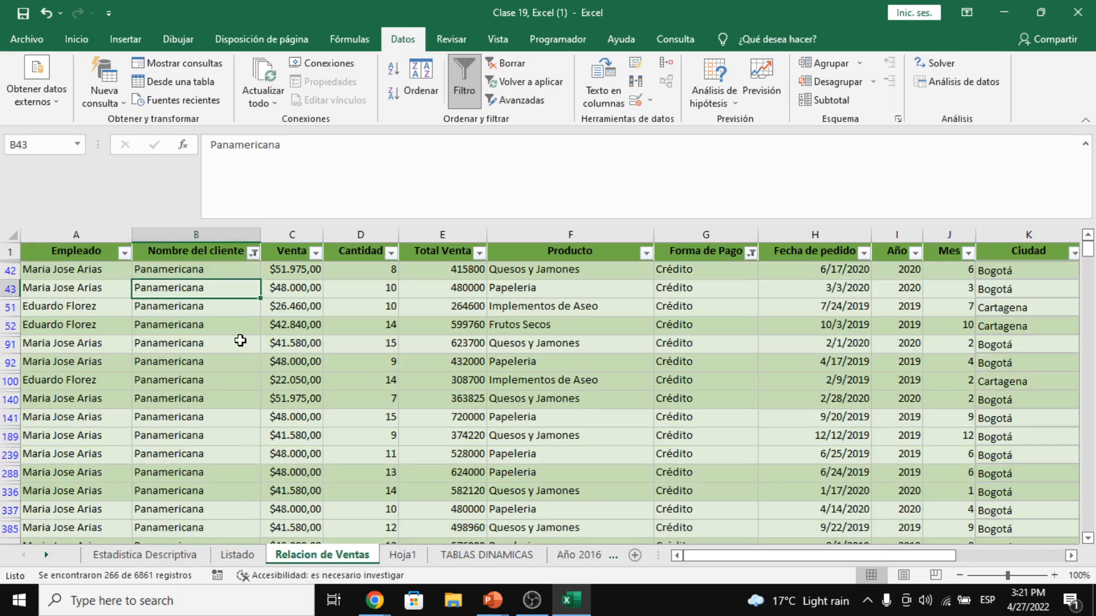
left_click(253, 252)
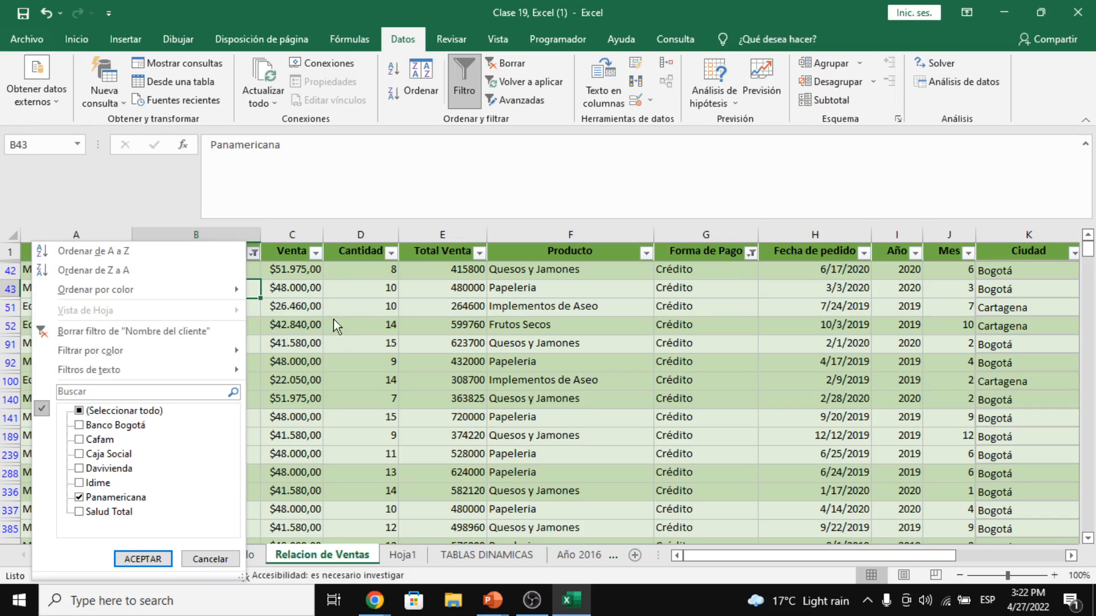
left_click(288, 288)
left_click(255, 252)
left_click(254, 255)
- Scroll to the empty row below the filtered data, keeping the Panamericana-only filter
left_click_drag(1090, 248, 1091, 524)
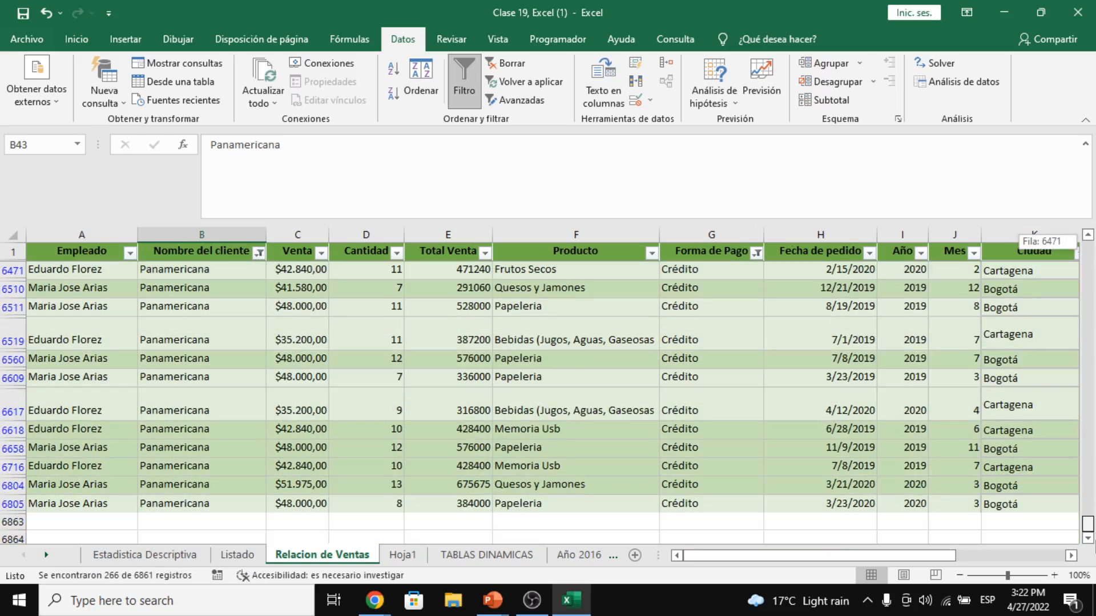
left_click(61, 528)
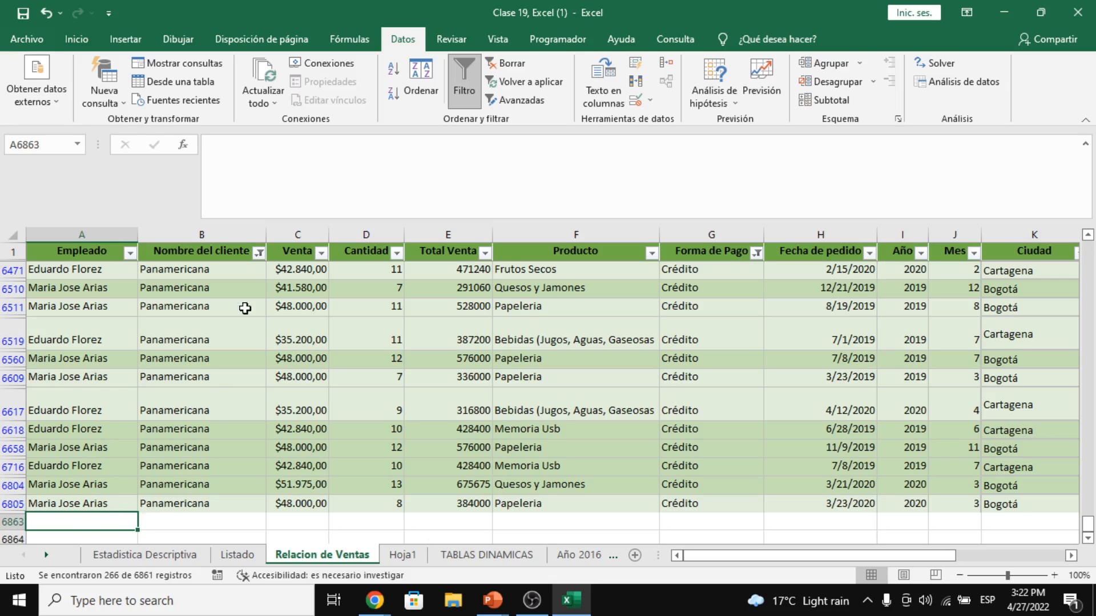
left_click(260, 252)
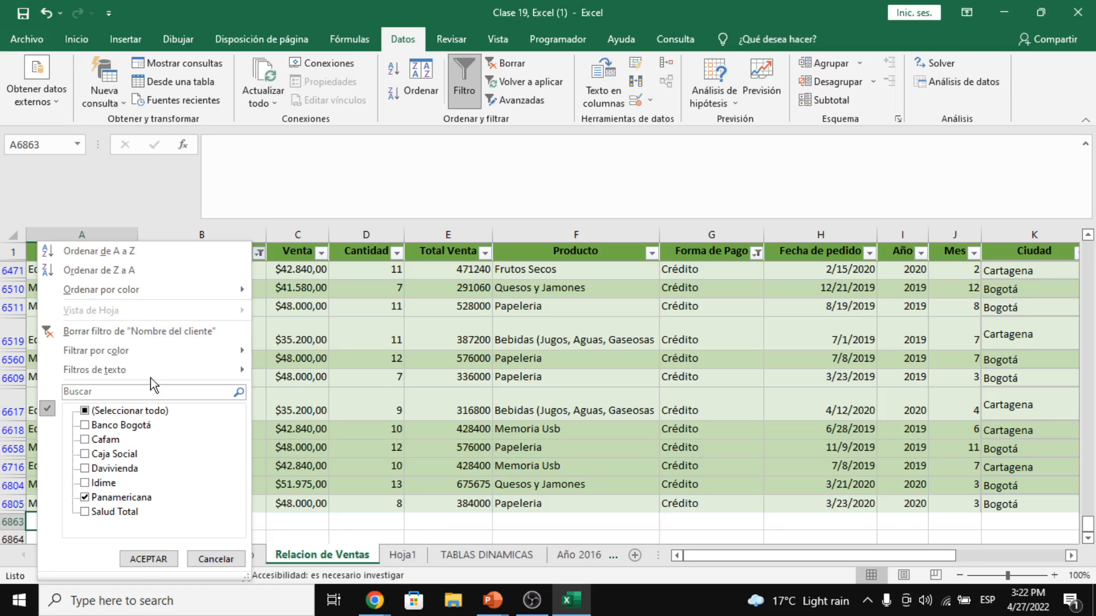
key("Return")
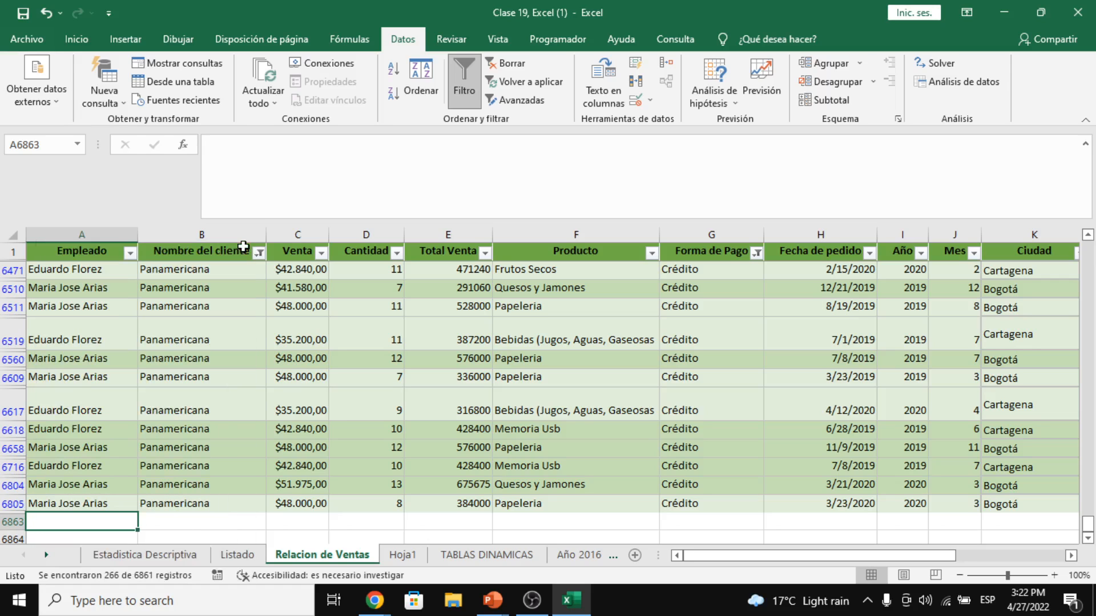
left_click_drag(243, 246, 230, 449)
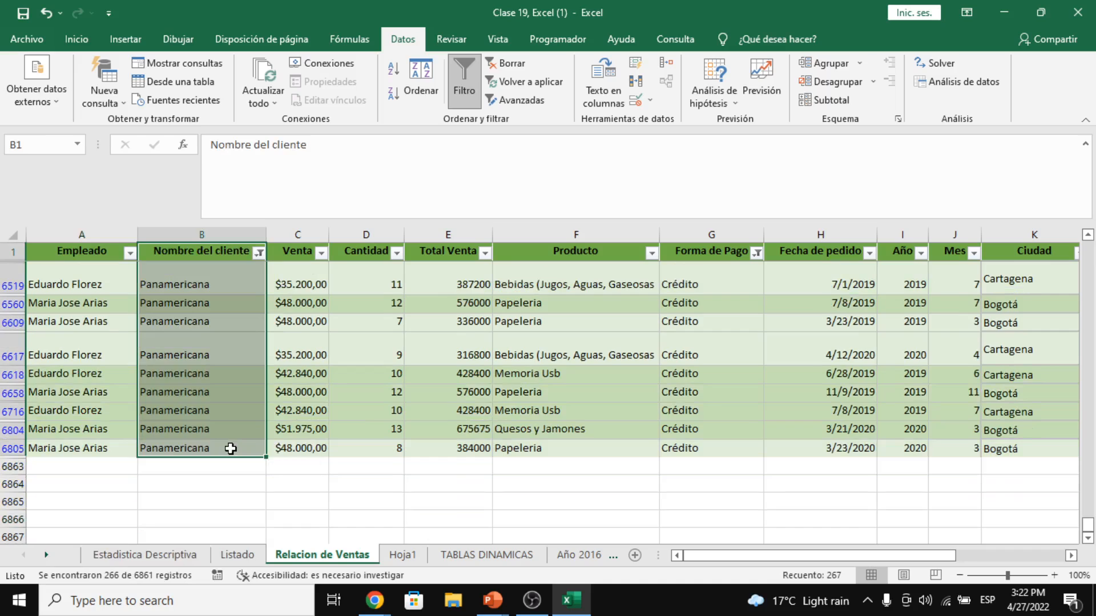
- Type Girardot into client cell B6863 below the filtered data
left_click(296, 285)
left_click(197, 467)
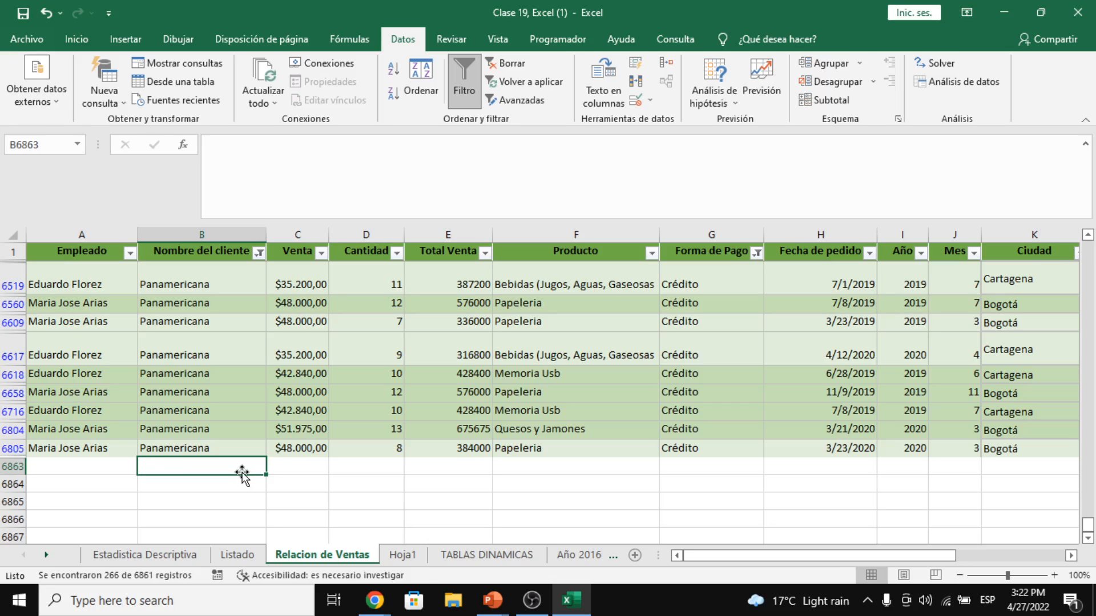
type("Gira")
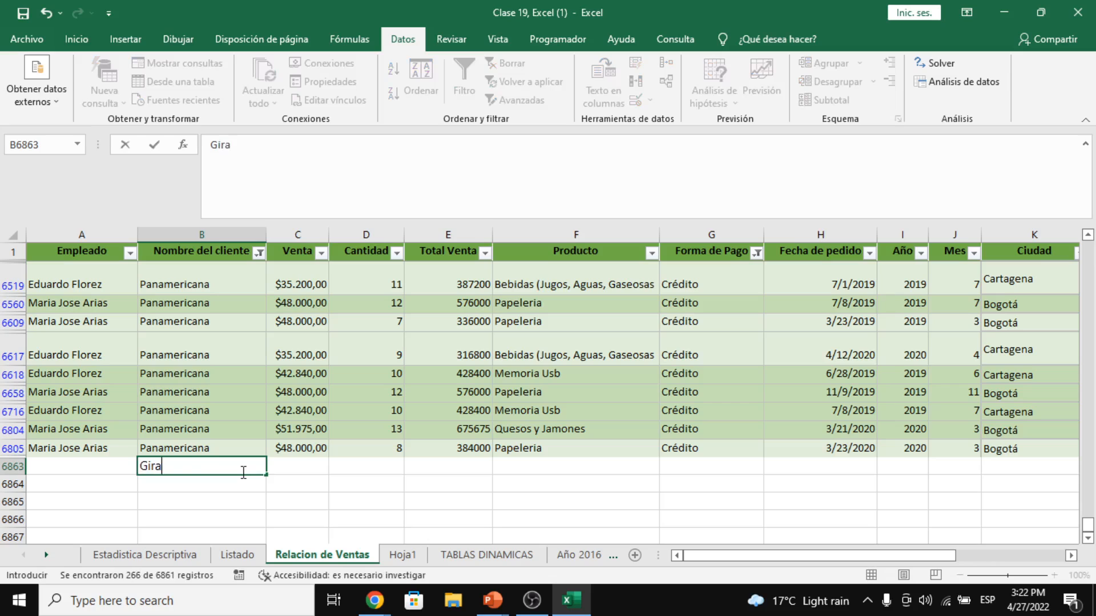
type("rdot")
key("Return")
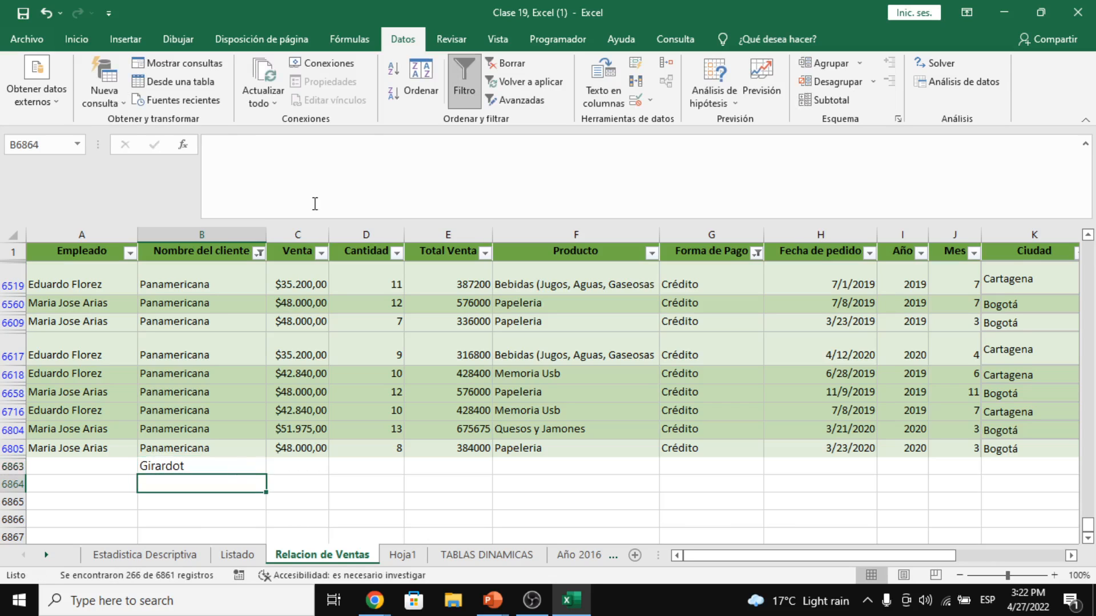
- Check that Girardot now appears in the client filter list, leaving the Panamericana filter unchanged
left_click(259, 253)
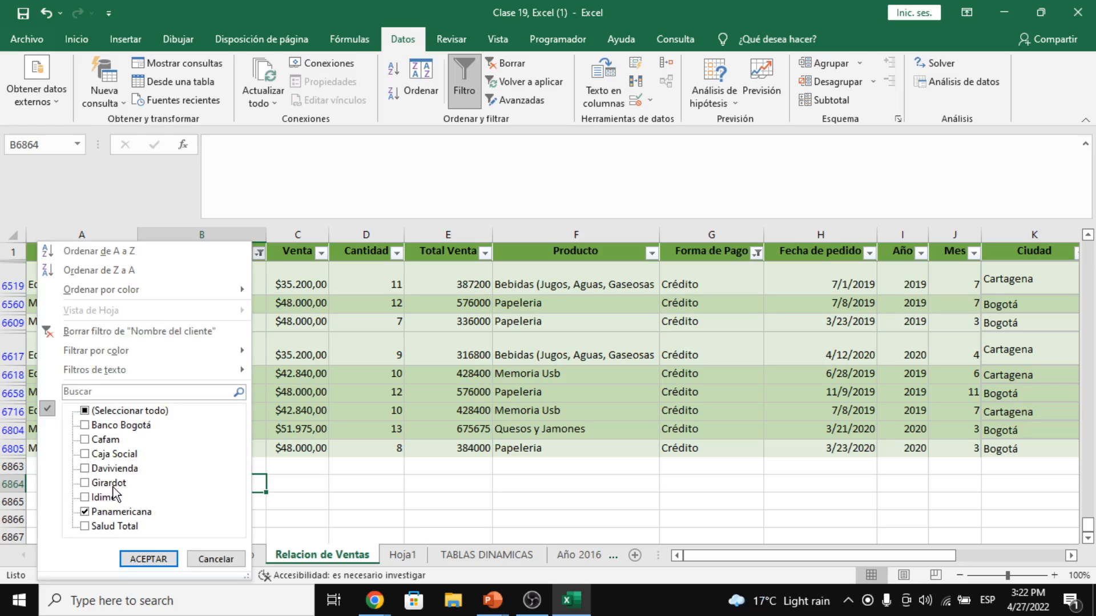
key("Return")
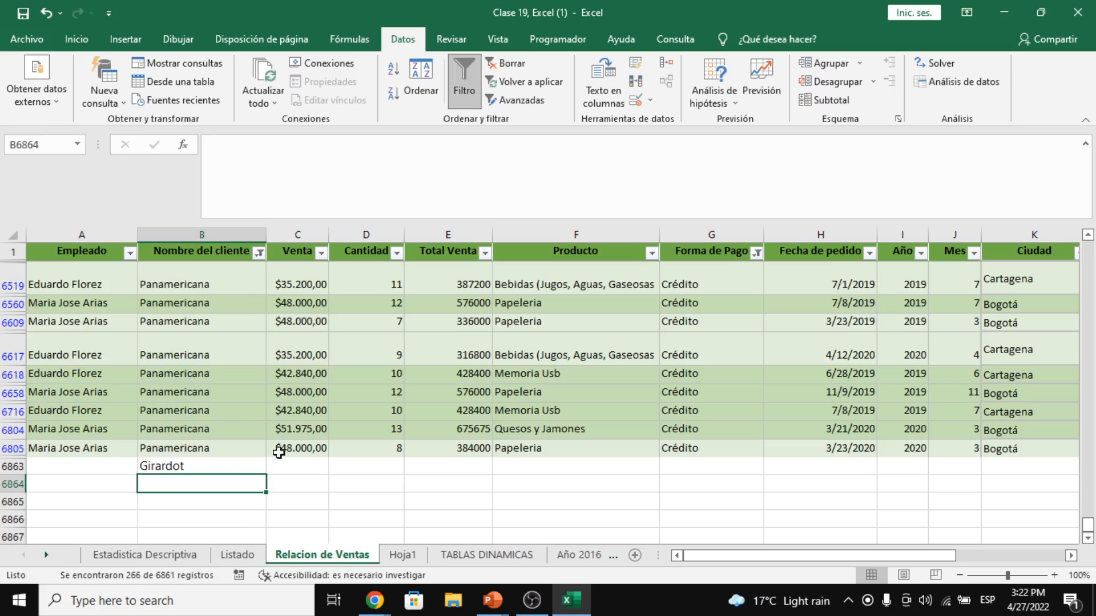
left_click(241, 468)
left_click(259, 253)
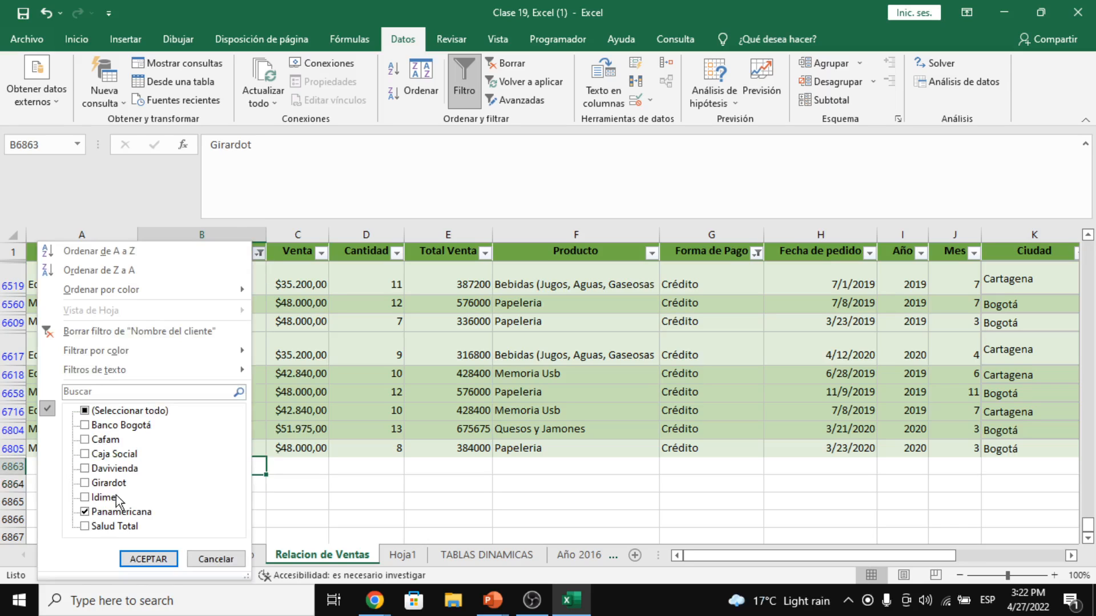
left_click(108, 483)
left_click(108, 484)
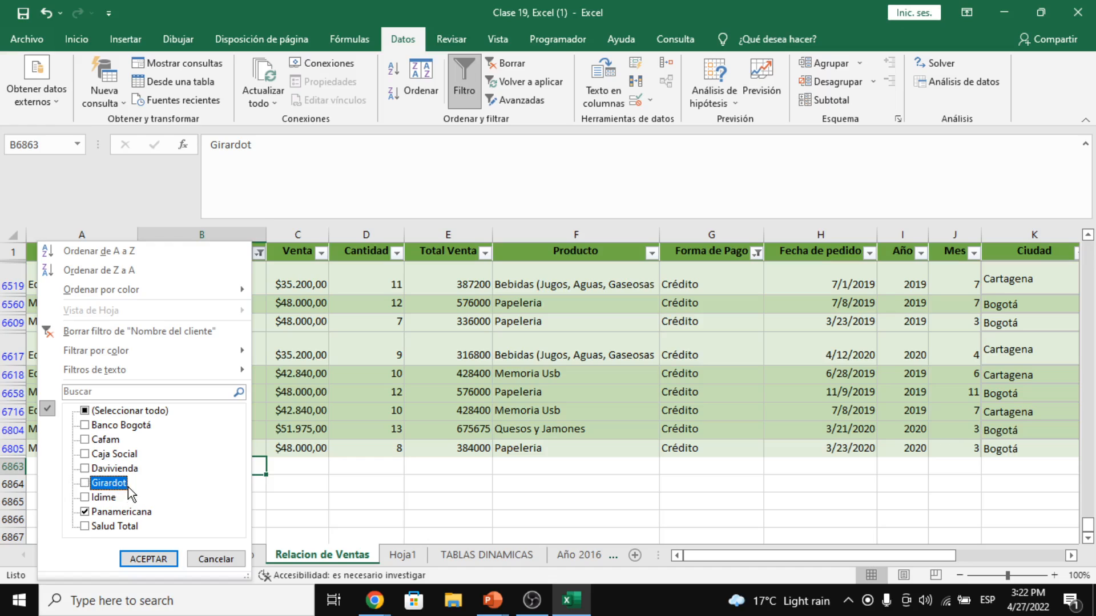
left_click(374, 377)
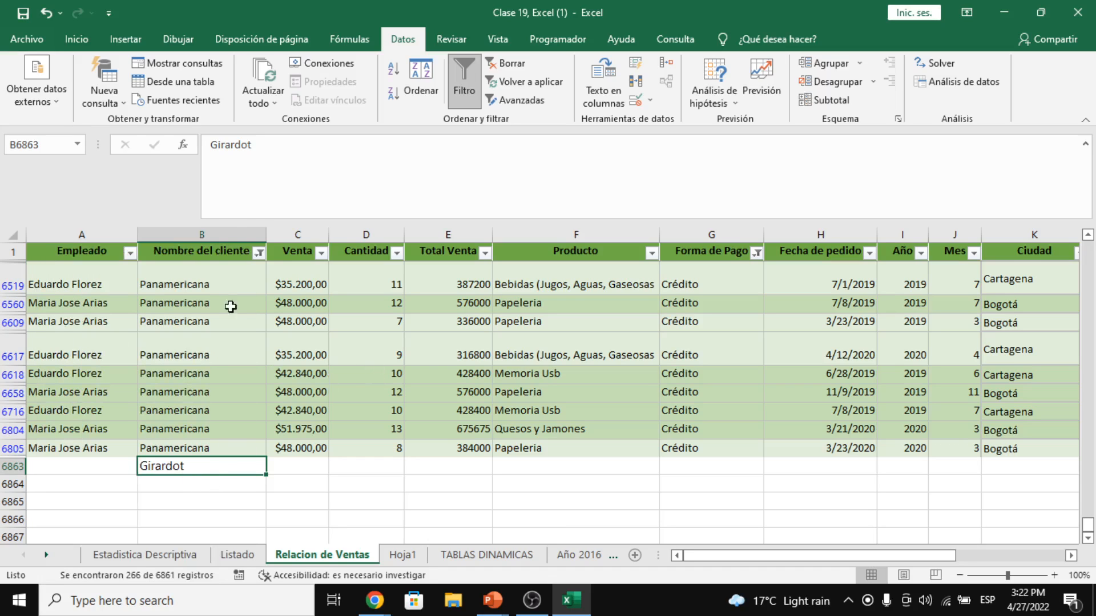
left_click_drag(85, 273, 619, 455)
left_click(185, 255)
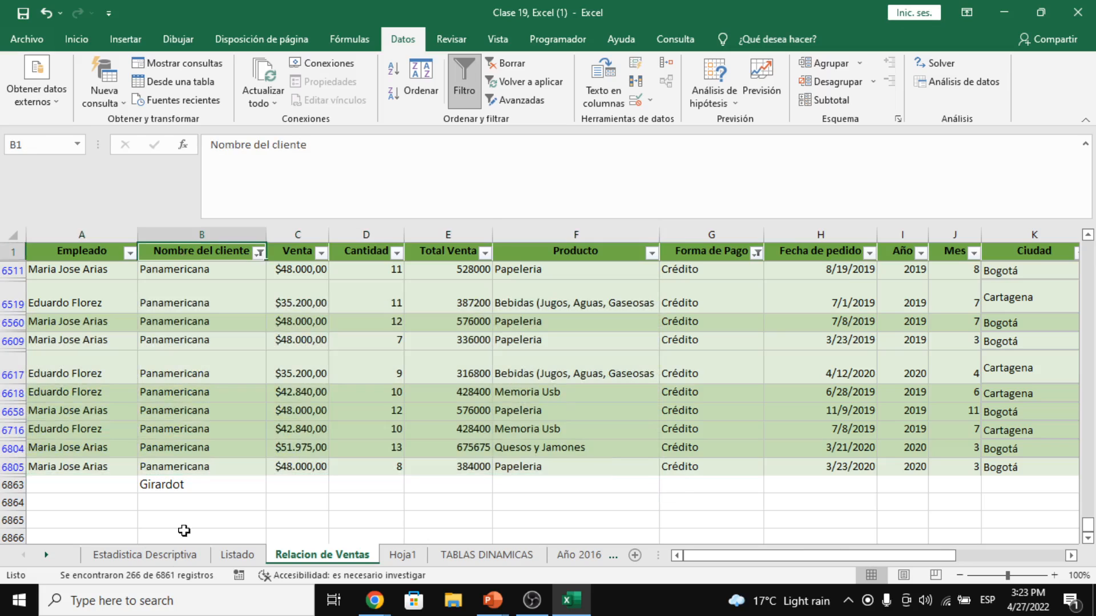
left_click(158, 492)
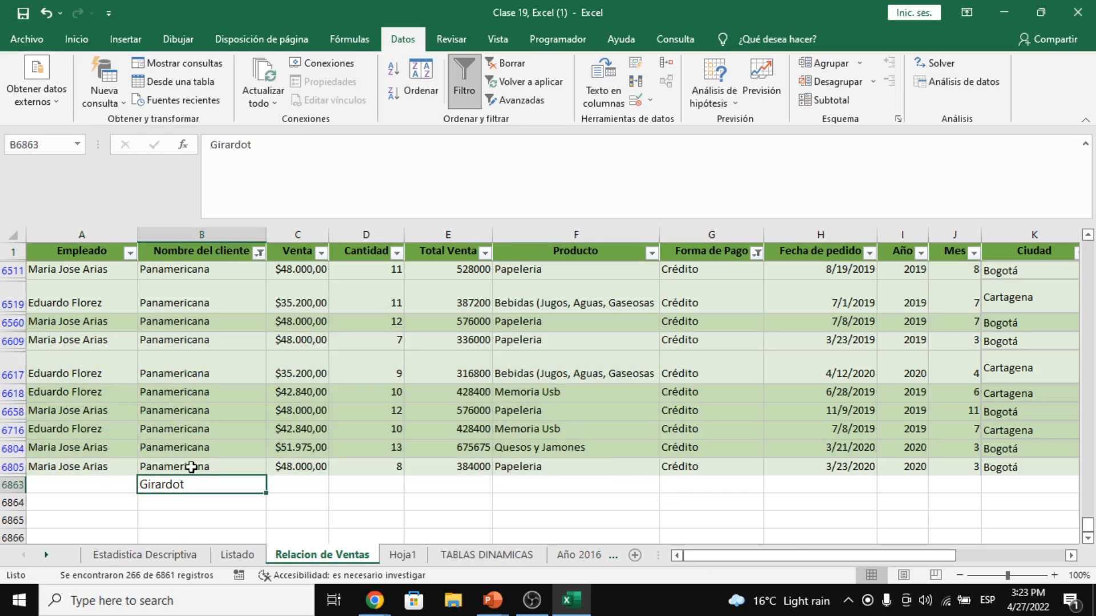
- Delete Girardot from cell B6863 after reviewing the client filter list
left_click(259, 252)
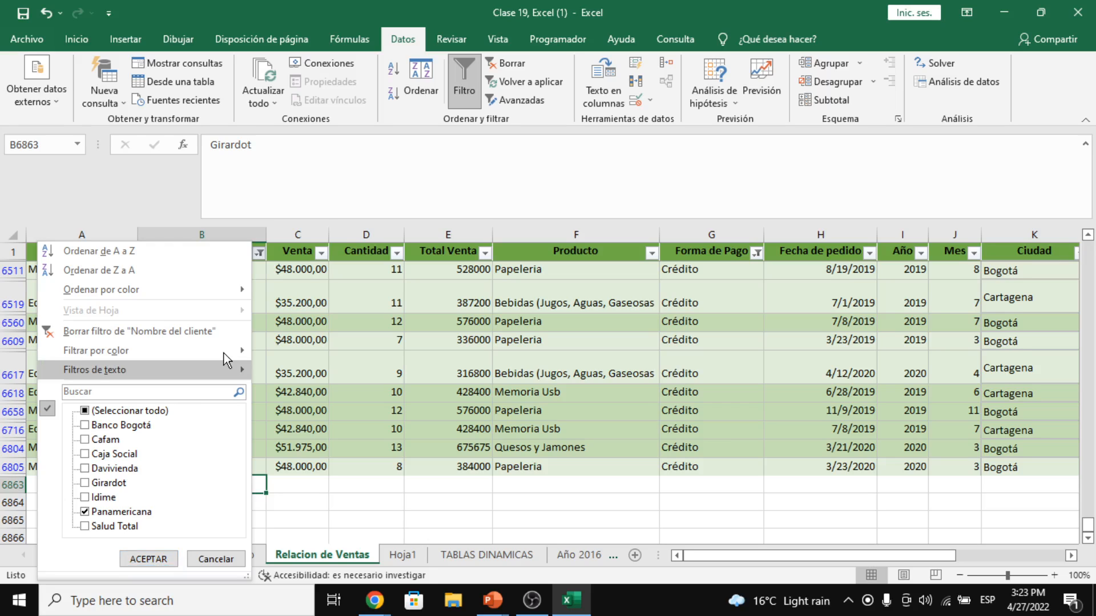
key("Escape")
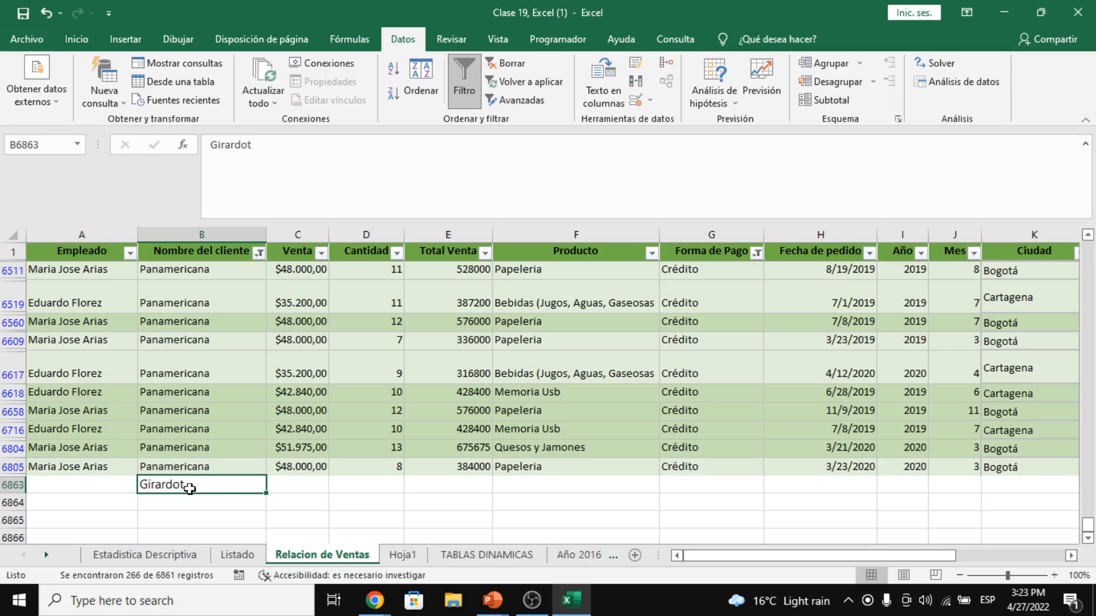
left_click_drag(103, 486, 819, 486)
left_click_drag(260, 485, 260, 211)
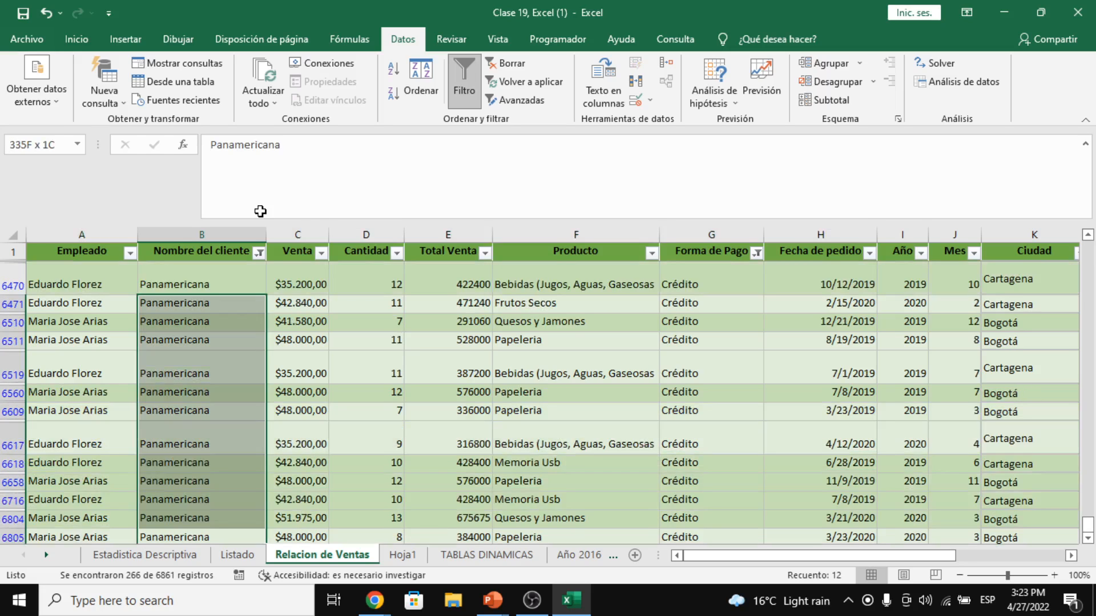
left_click_drag(260, 211, 214, 391)
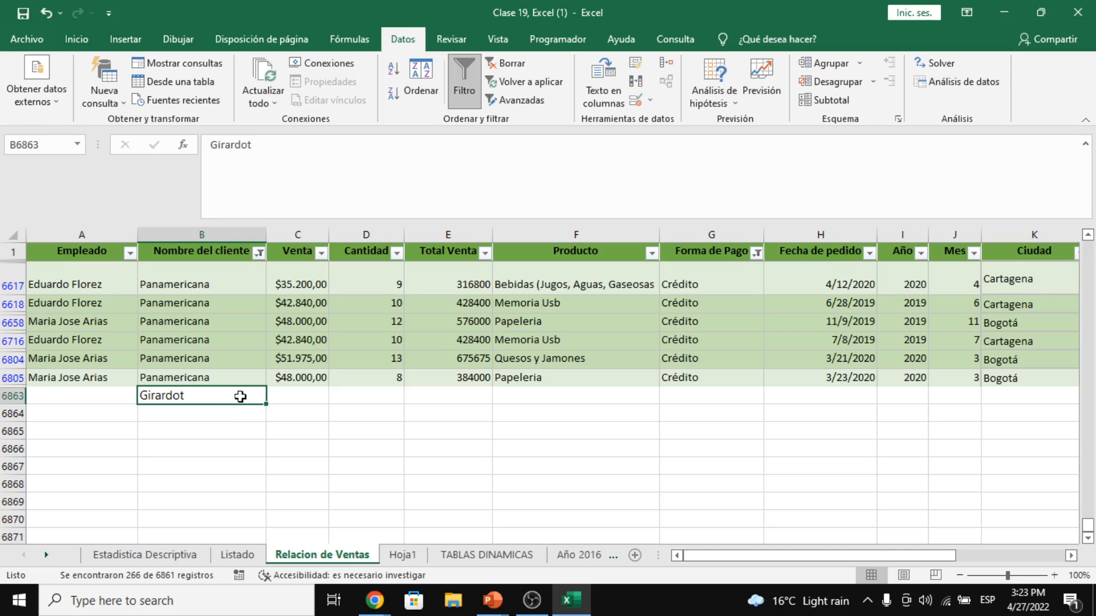
key("Delete")
left_click(297, 431)
left_click(341, 364)
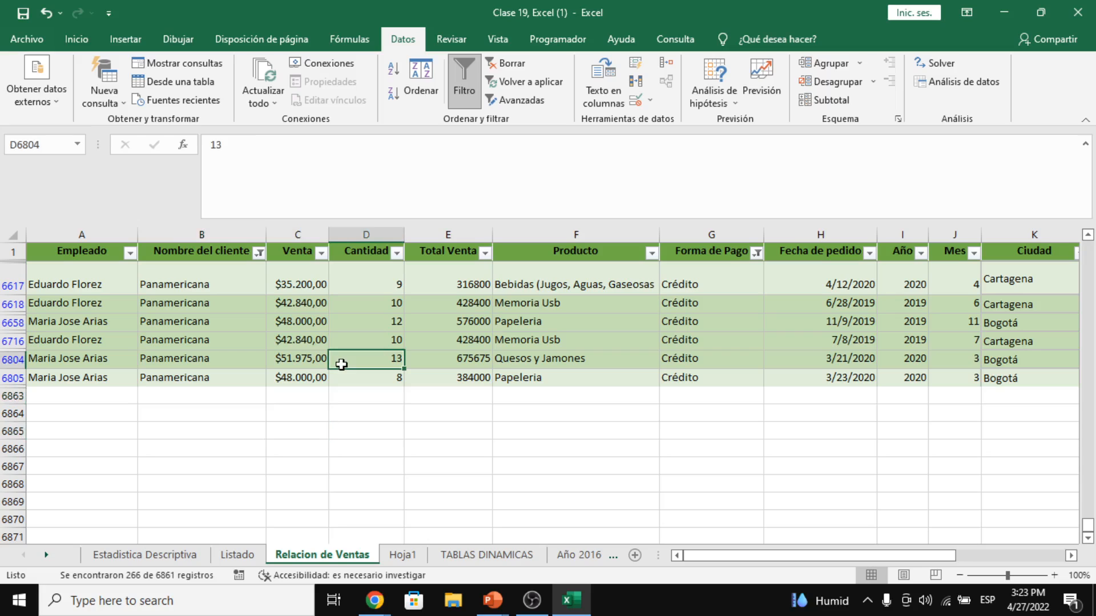
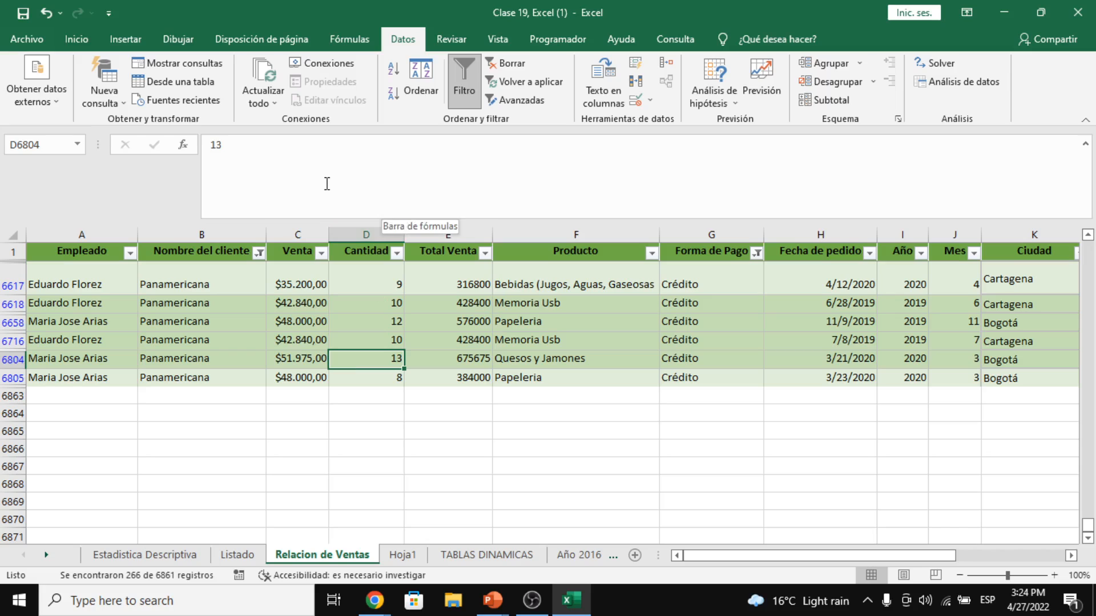
- Filter the sales list to the Panamericana client and Crédito payments
left_click(259, 253)
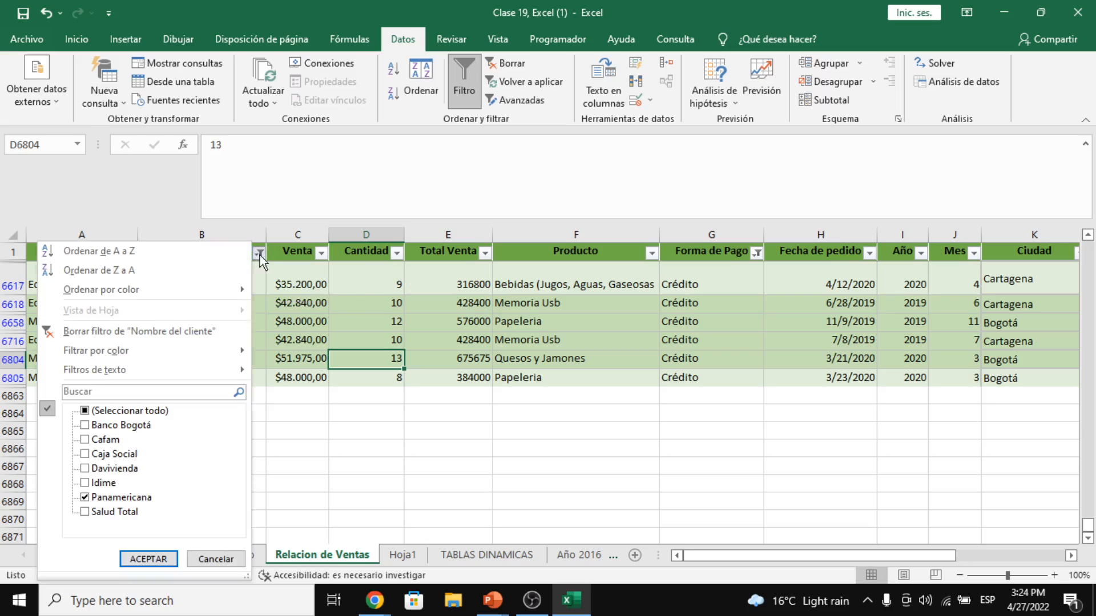
left_click(105, 500)
left_click(105, 503)
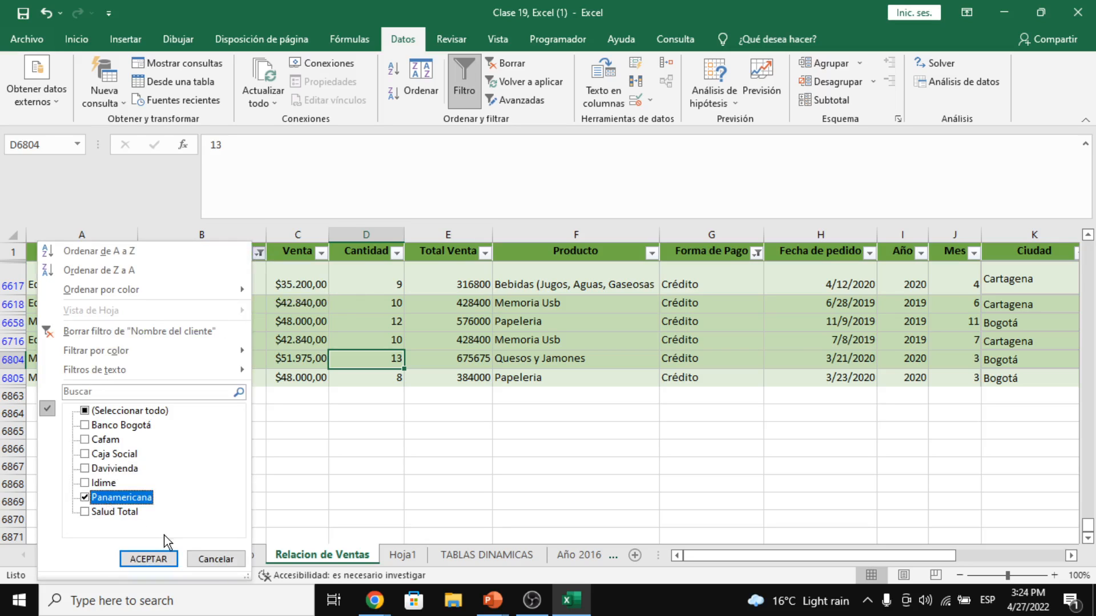
left_click(148, 559)
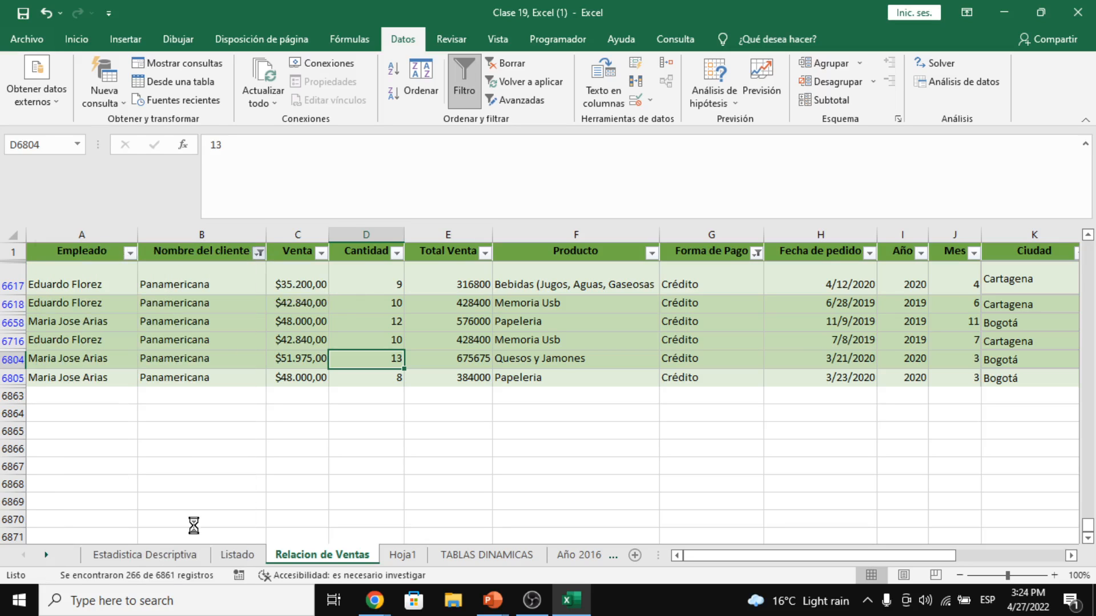
left_click(755, 252)
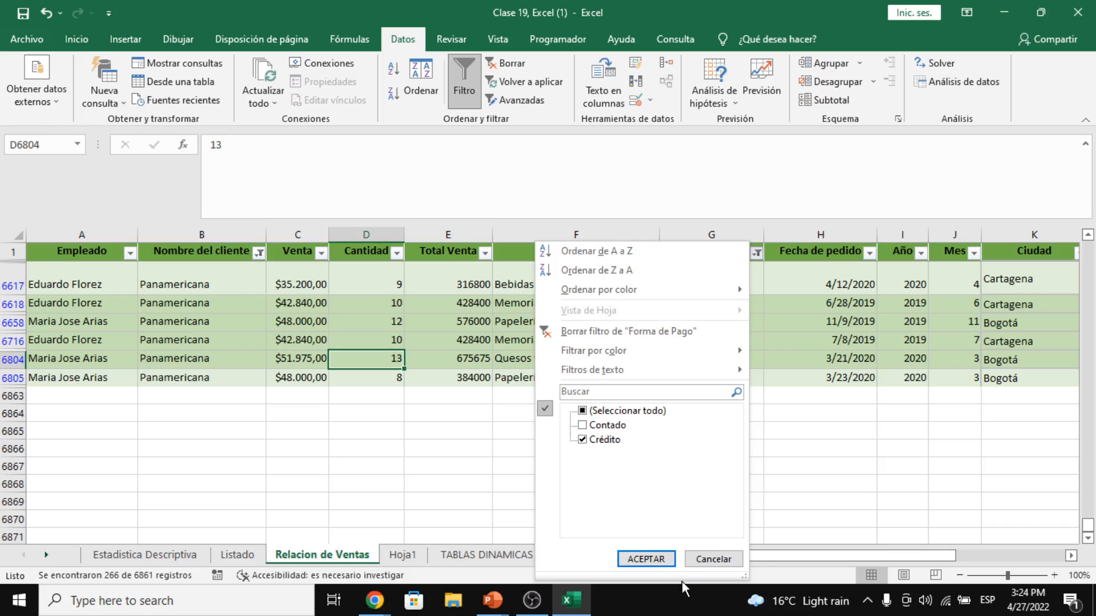
left_click(646, 558)
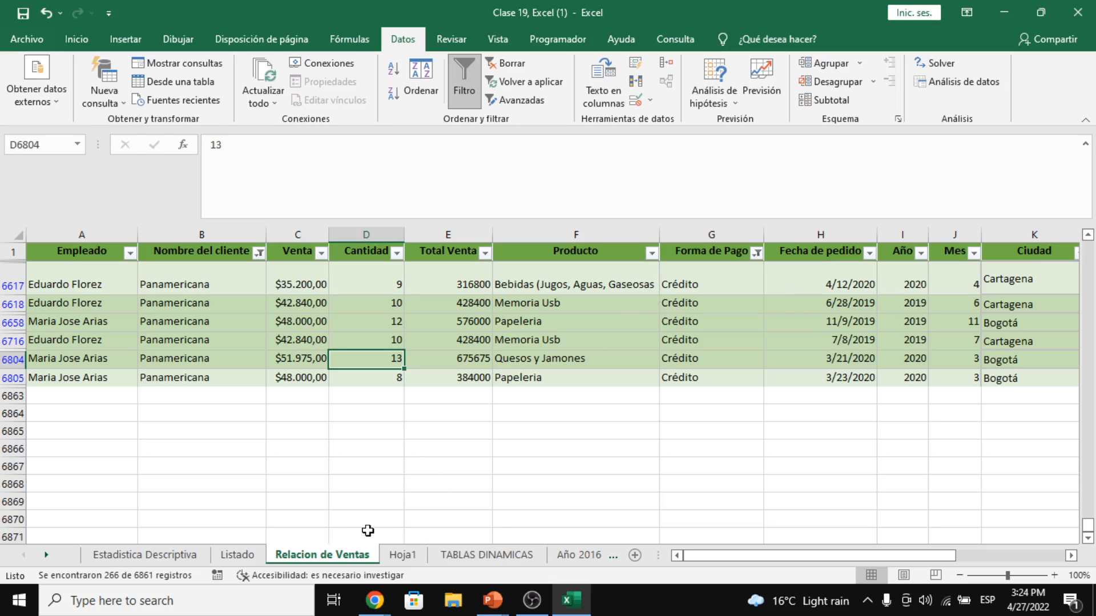
- On Hoja1, inspect the course table and the Visio discount formula in H7
left_click(403, 553)
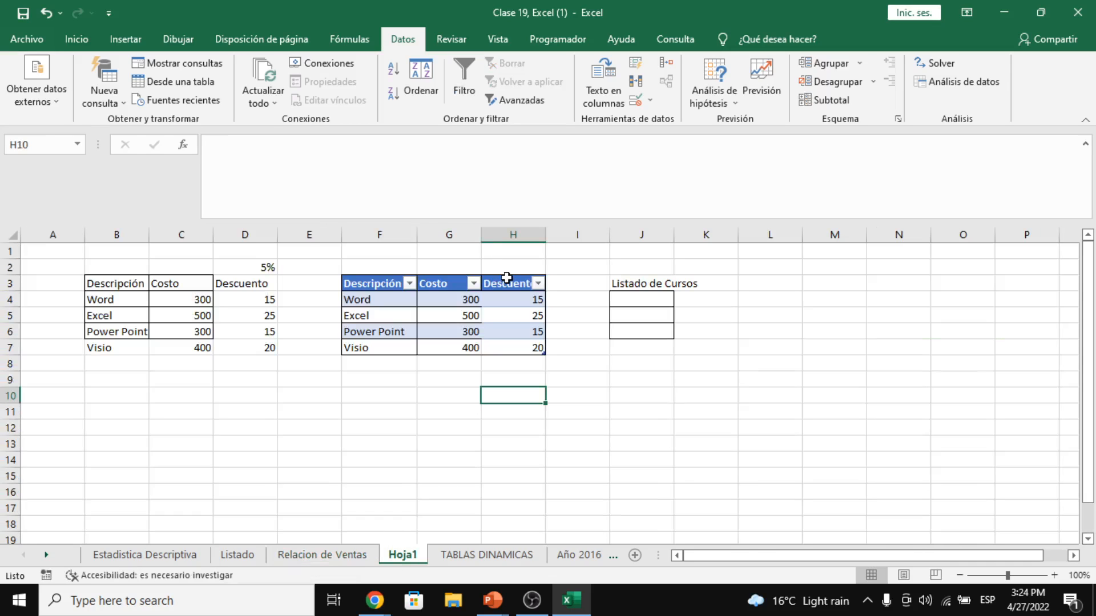
left_click(524, 314)
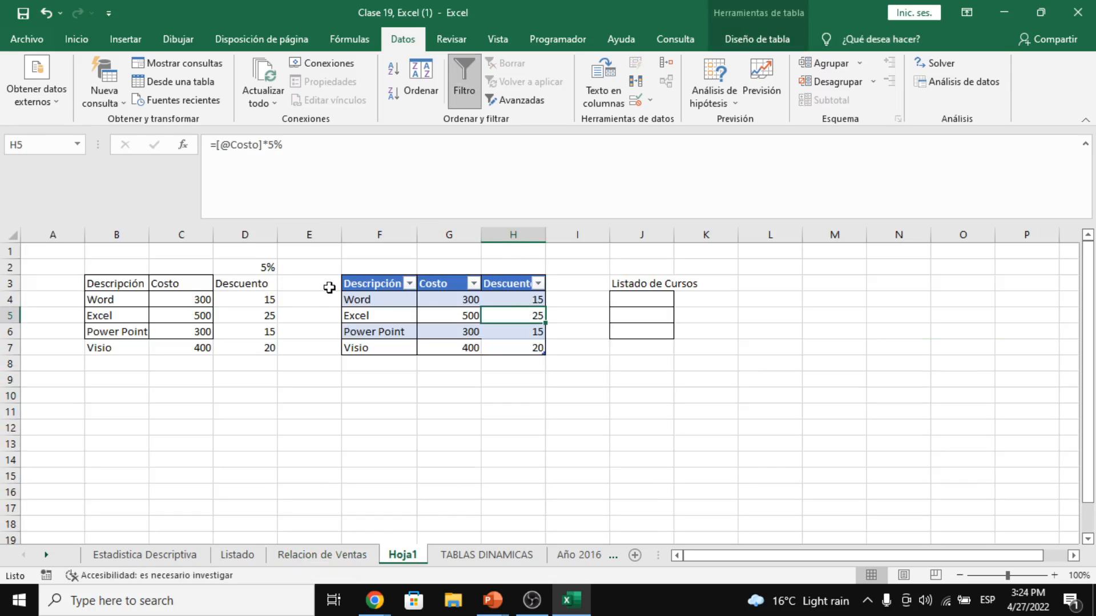
left_click(116, 286)
left_click(368, 297)
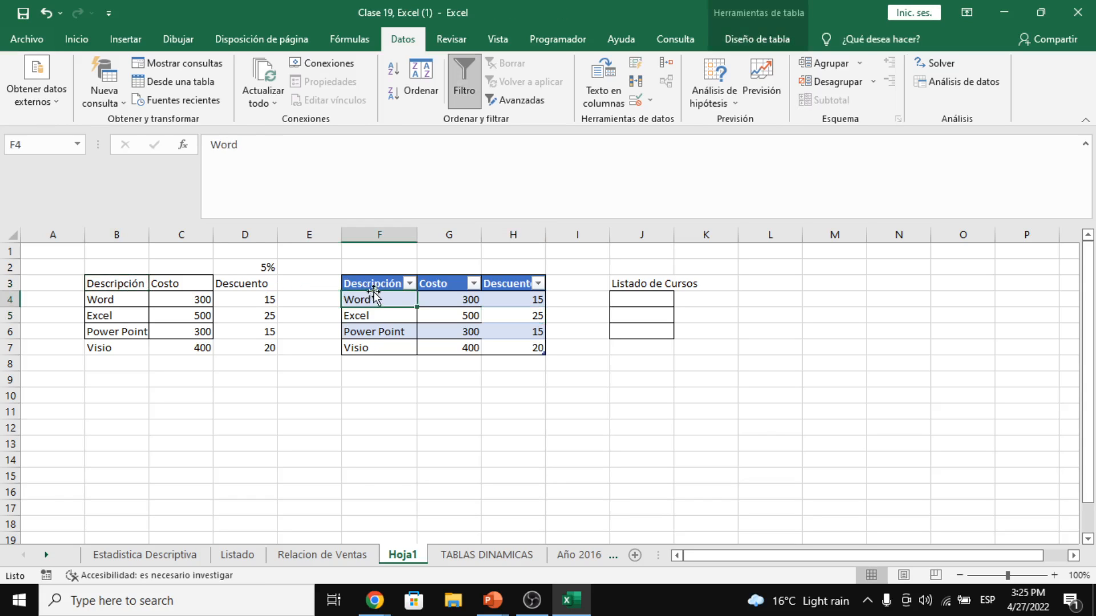
left_click_drag(379, 347, 479, 351)
left_click(519, 350)
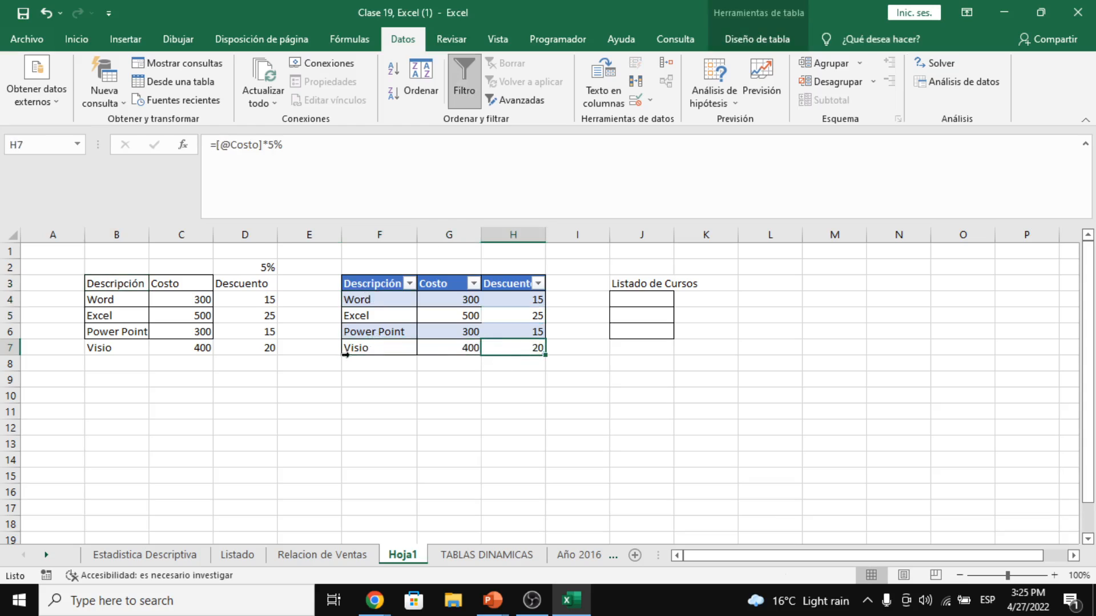
- Select the course table F3:H7 and check its table name, Tabla1
left_click(370, 367)
left_click(429, 368)
left_click(399, 362)
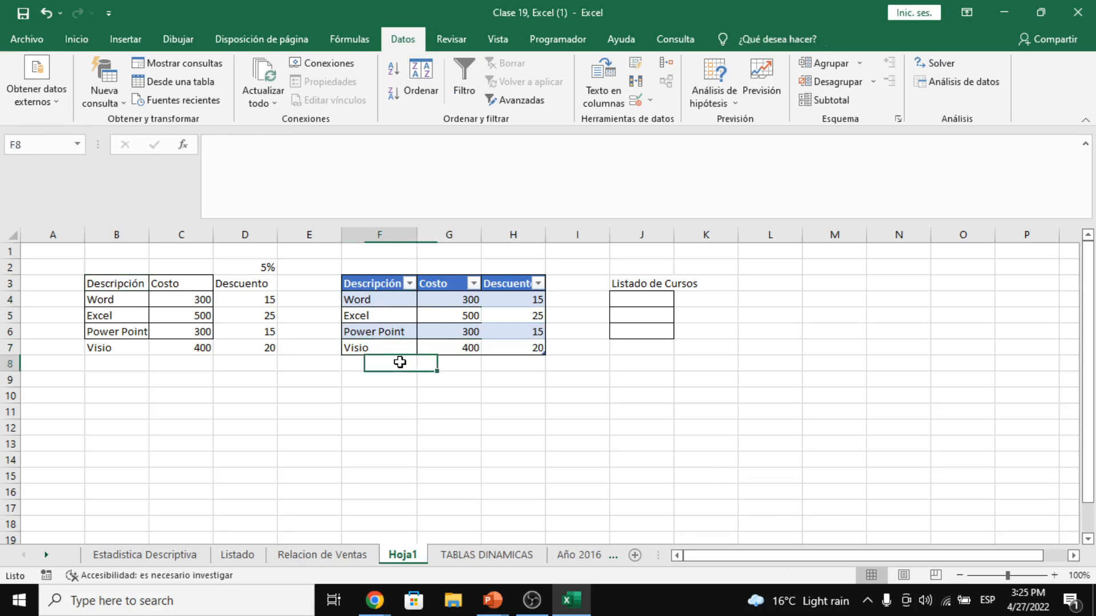
left_click_drag(384, 282, 527, 350)
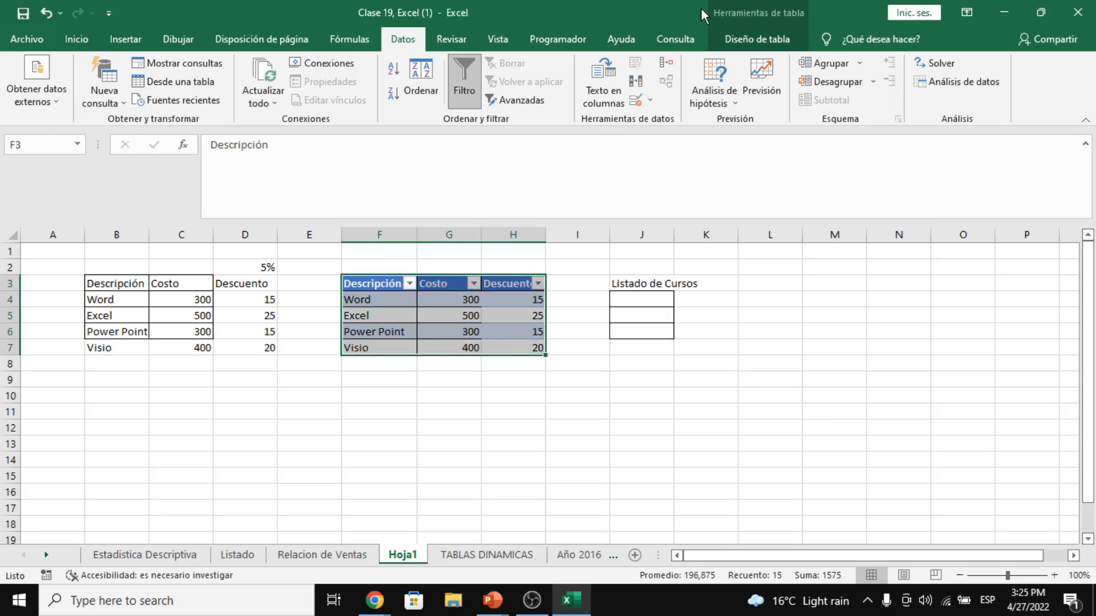
left_click(761, 38)
left_click(86, 81)
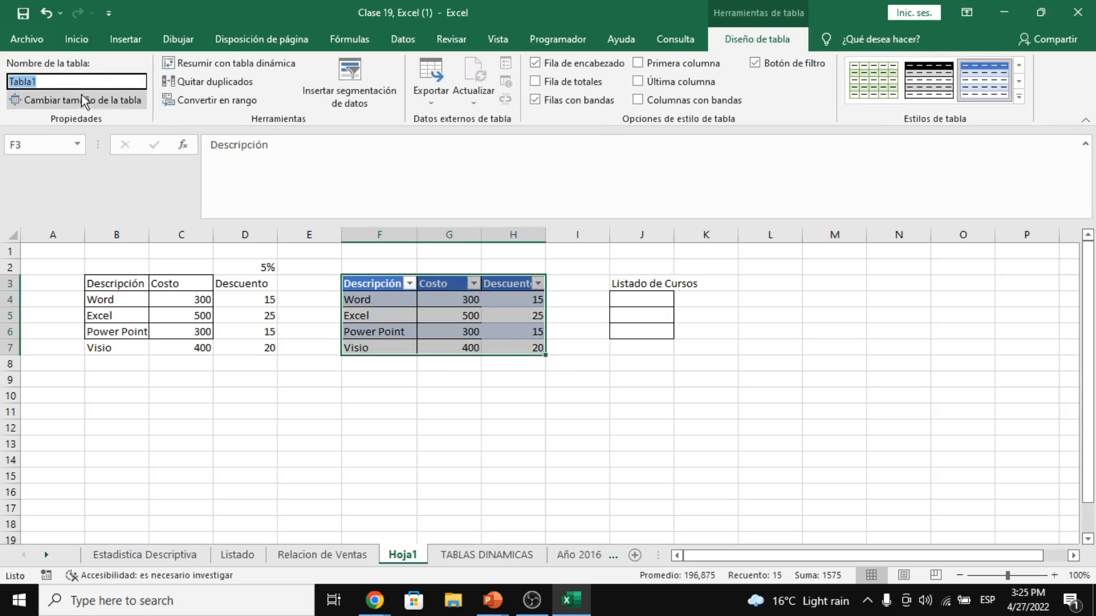
left_click(355, 296)
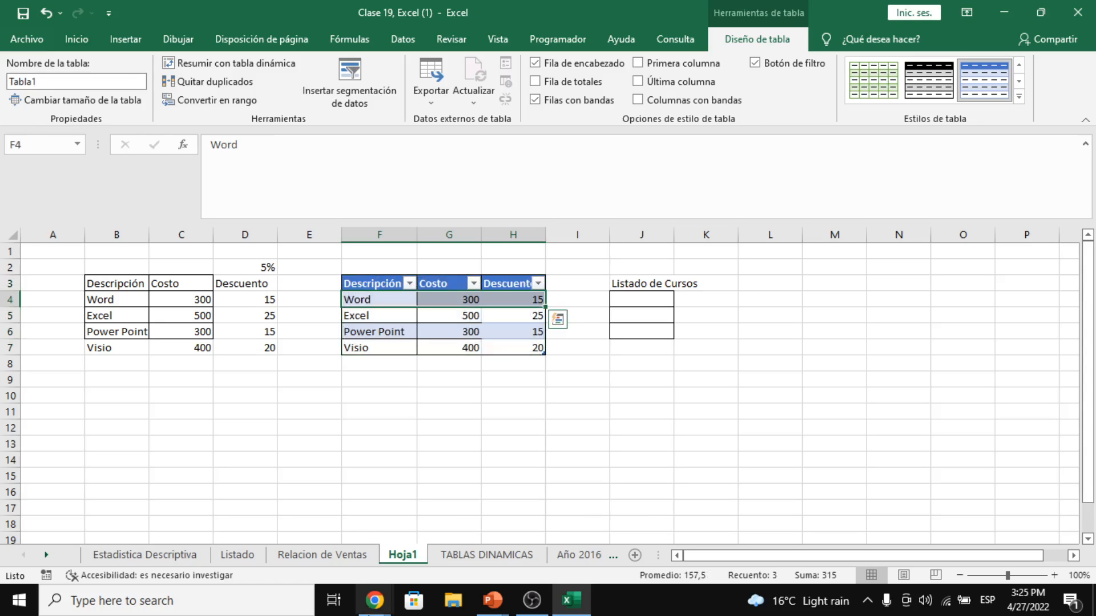
- Back on Relacion de Ventas, turn off the header-row filters so all rows show
left_click(339, 563)
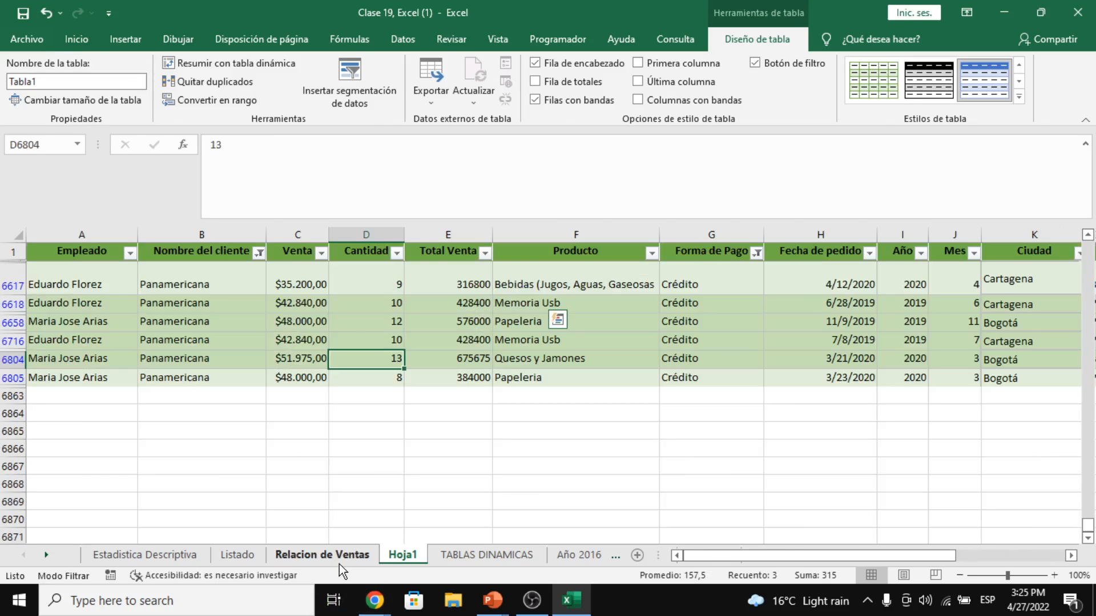
left_click(320, 322)
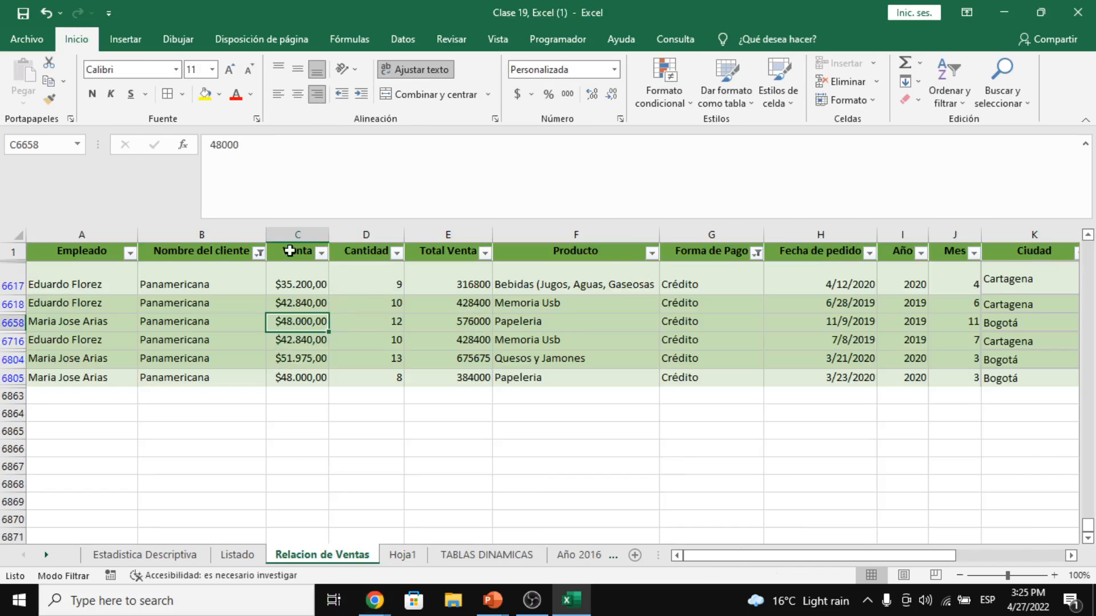
left_click_drag(85, 252, 885, 254)
left_click(949, 94)
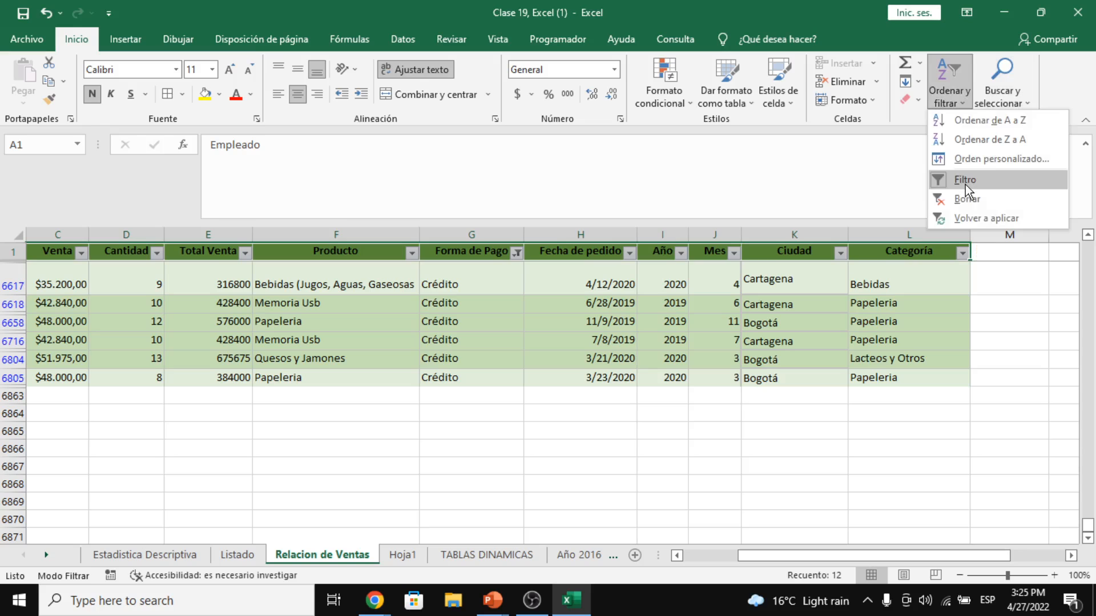
left_click(964, 180)
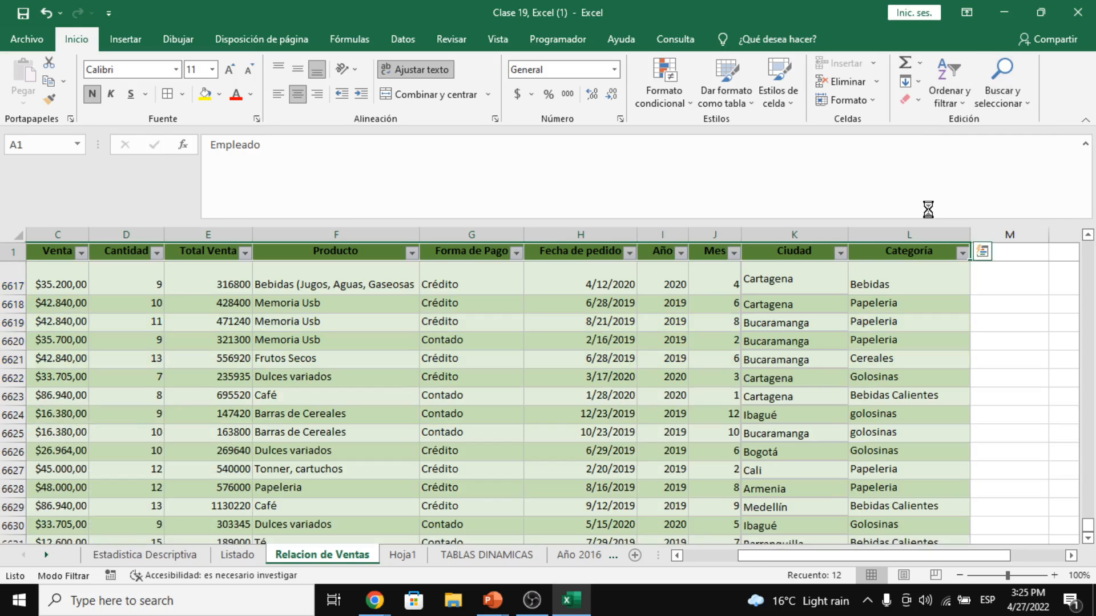
- Select the entire sales data range with Ctrl+A
left_click_drag(913, 555, 546, 551)
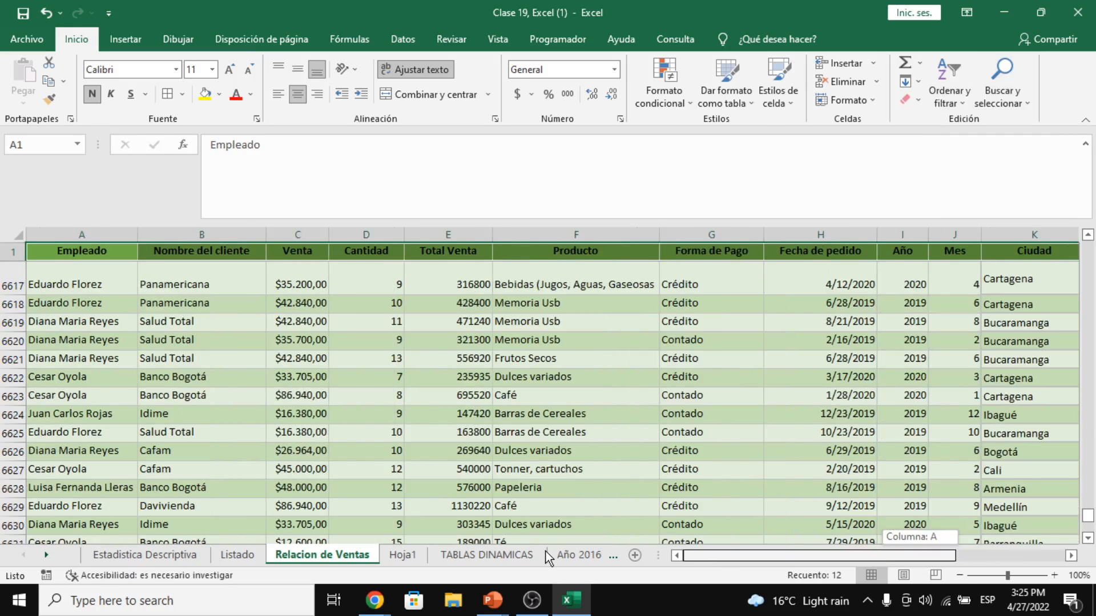
left_click(320, 396)
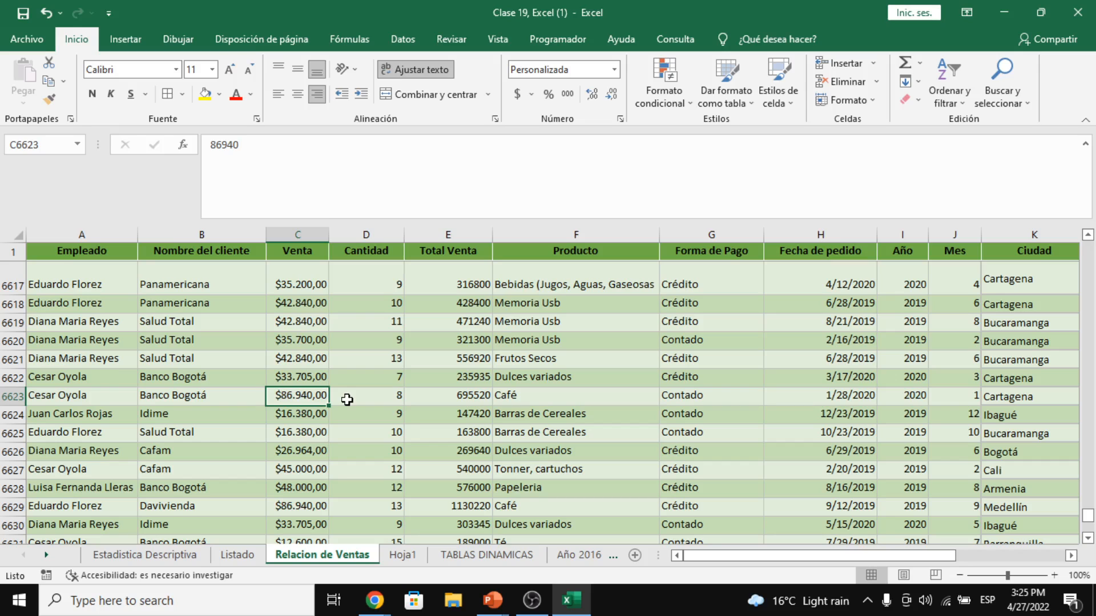
key("ctrl+a")
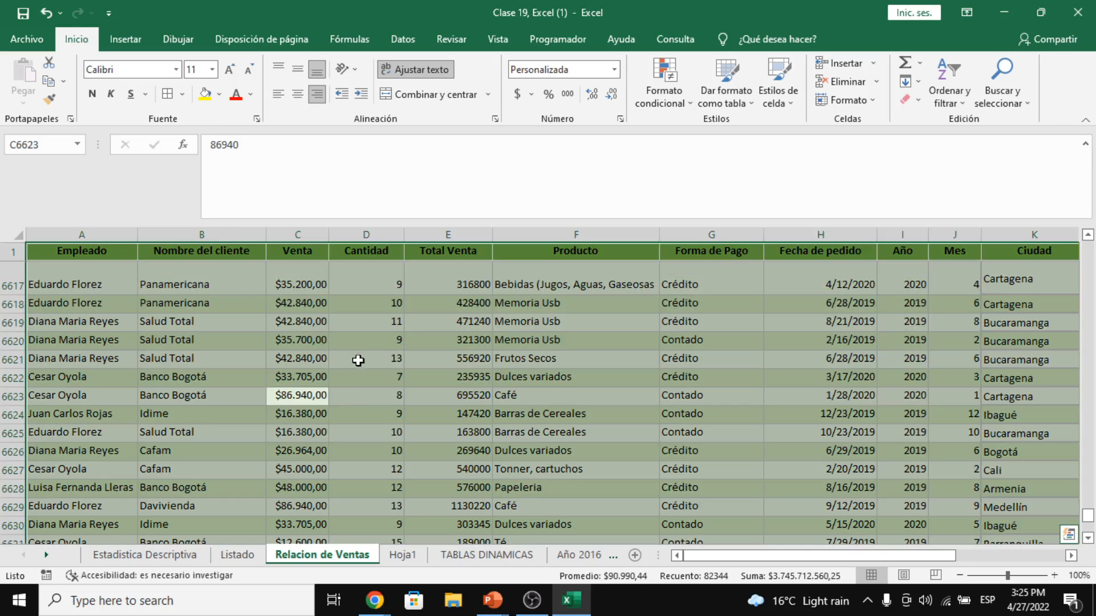
scroll(428, 343, "up", 5)
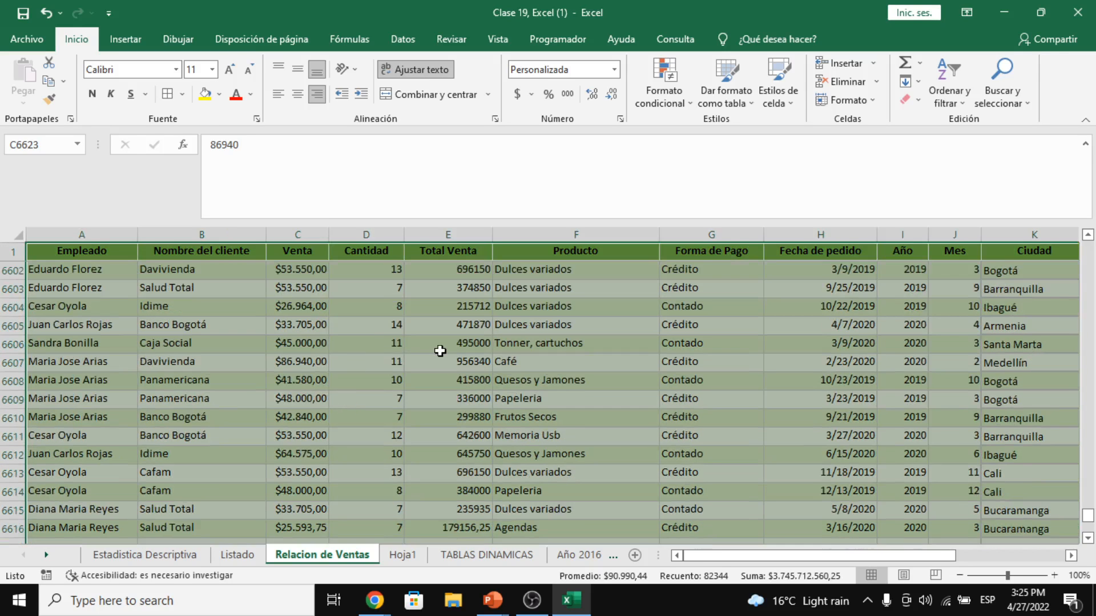
scroll(439, 350, "up", 19)
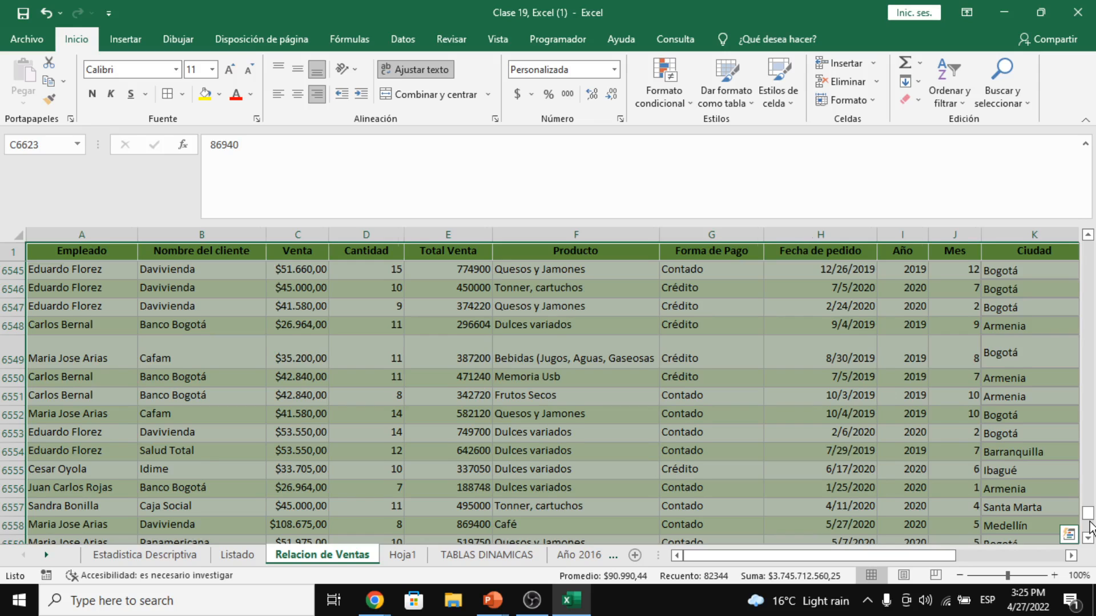
left_click_drag(1087, 516, 1088, 251)
left_click(143, 35)
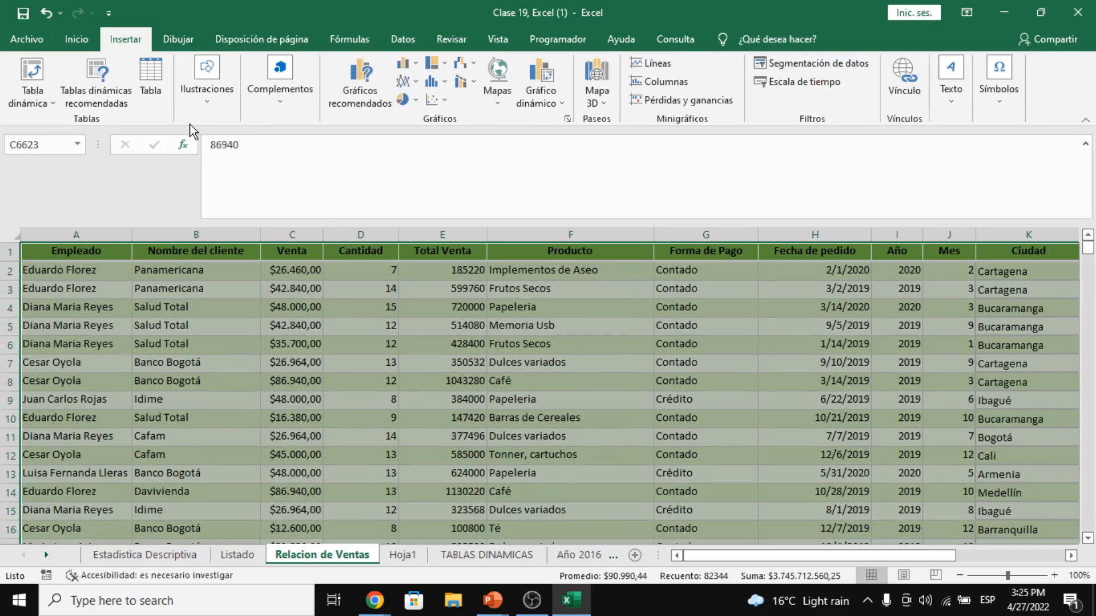
- Create table Tabla2 from $A$1:$L$6862 with headers, then look over the Fecha de pedido dates
left_click(145, 79)
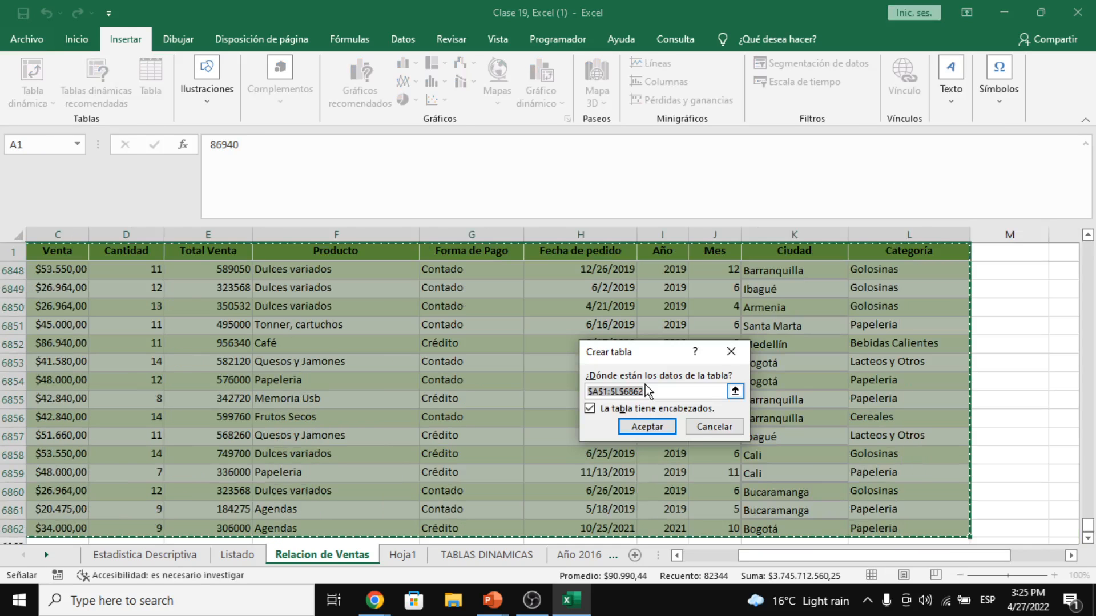
left_click(643, 431)
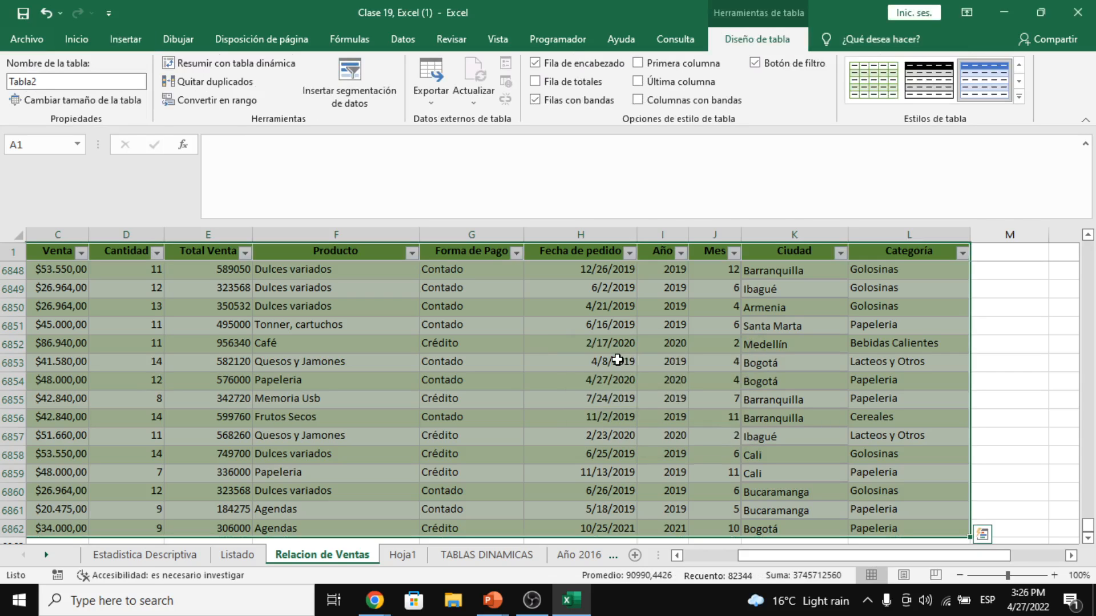
left_click(553, 304)
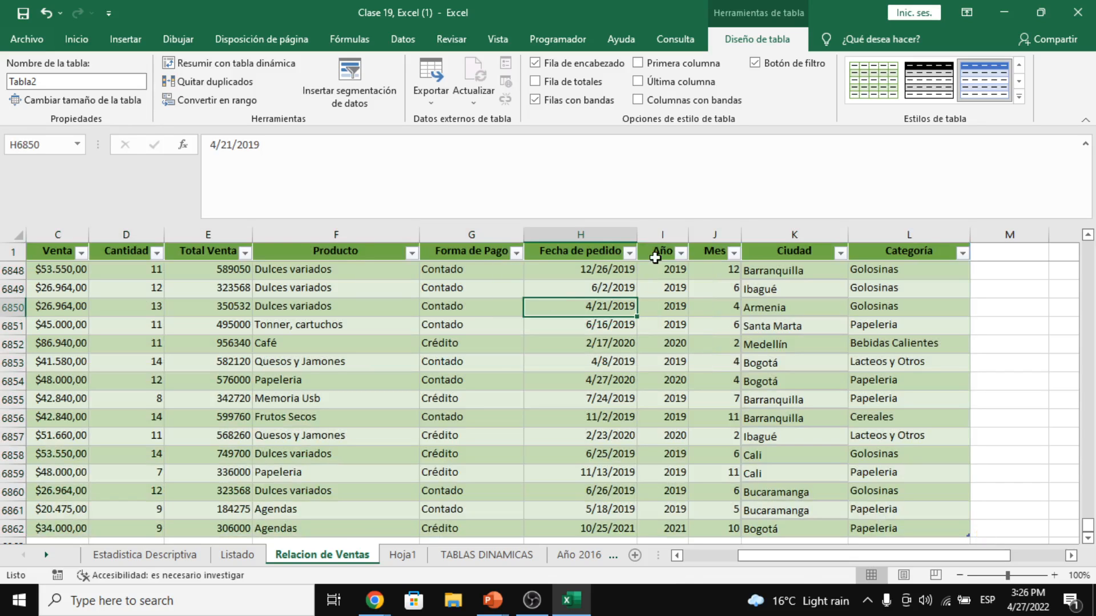
left_click_drag(627, 270, 627, 255)
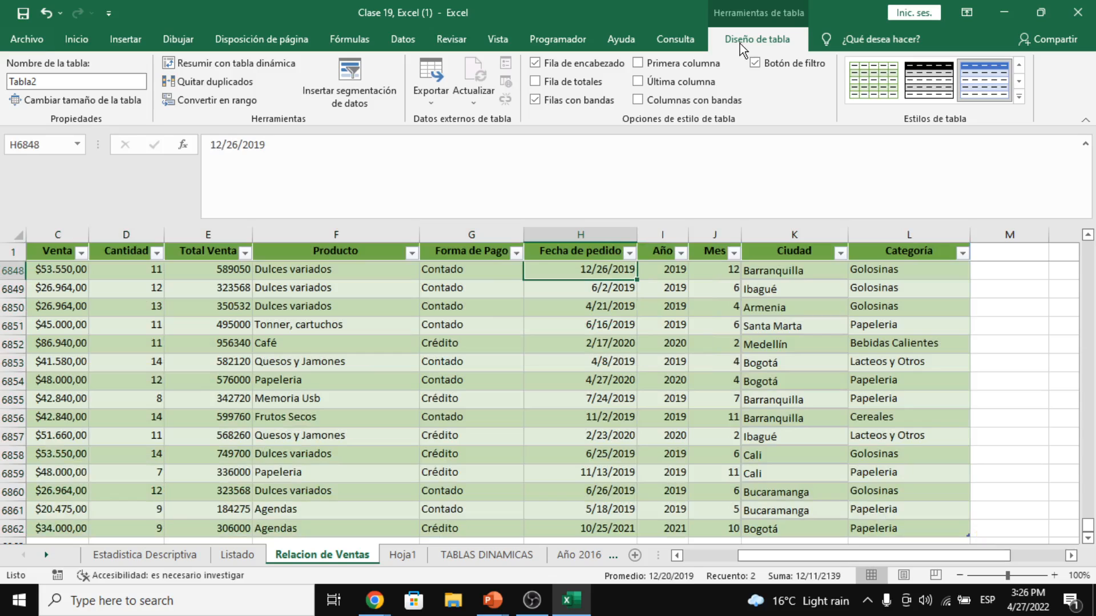
left_click(603, 254)
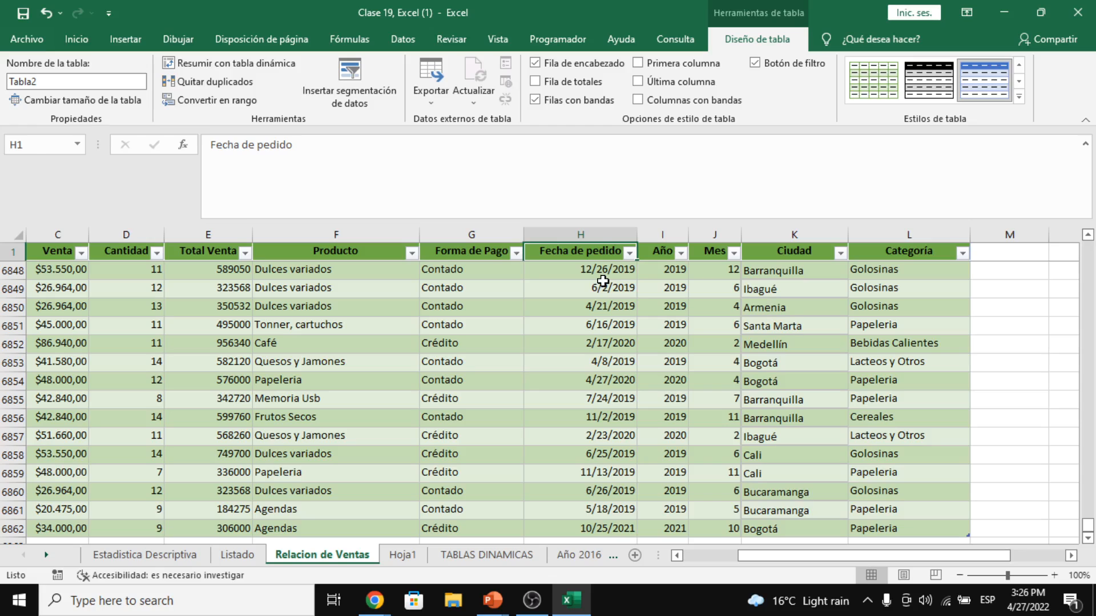
left_click(608, 287)
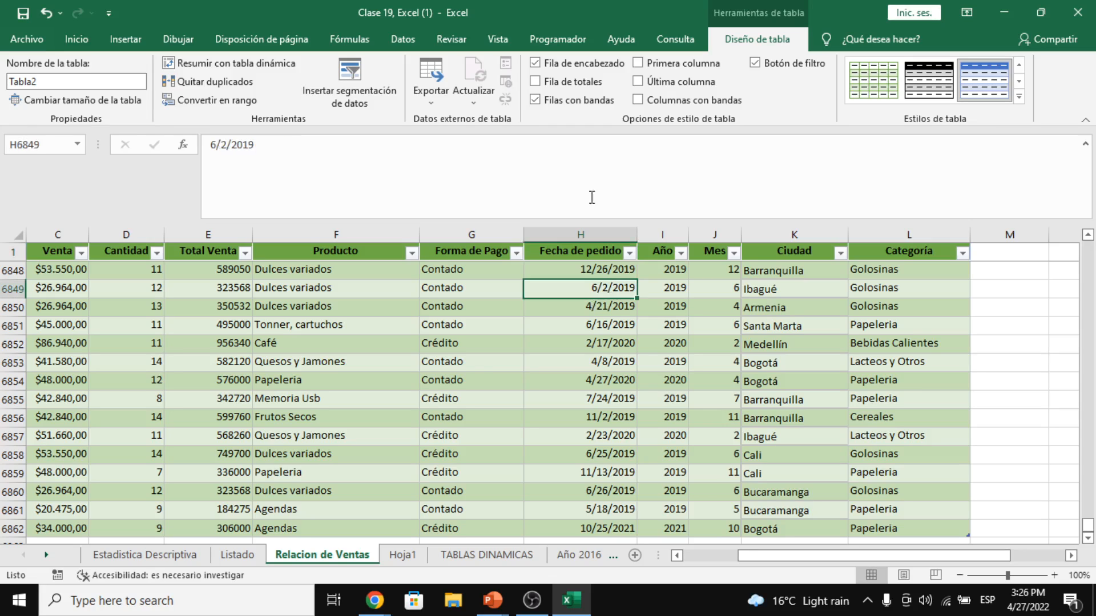
- Add a Total row to the sales table and review the Categoría total options
left_click(595, 85)
scroll(513, 438, "down", 1)
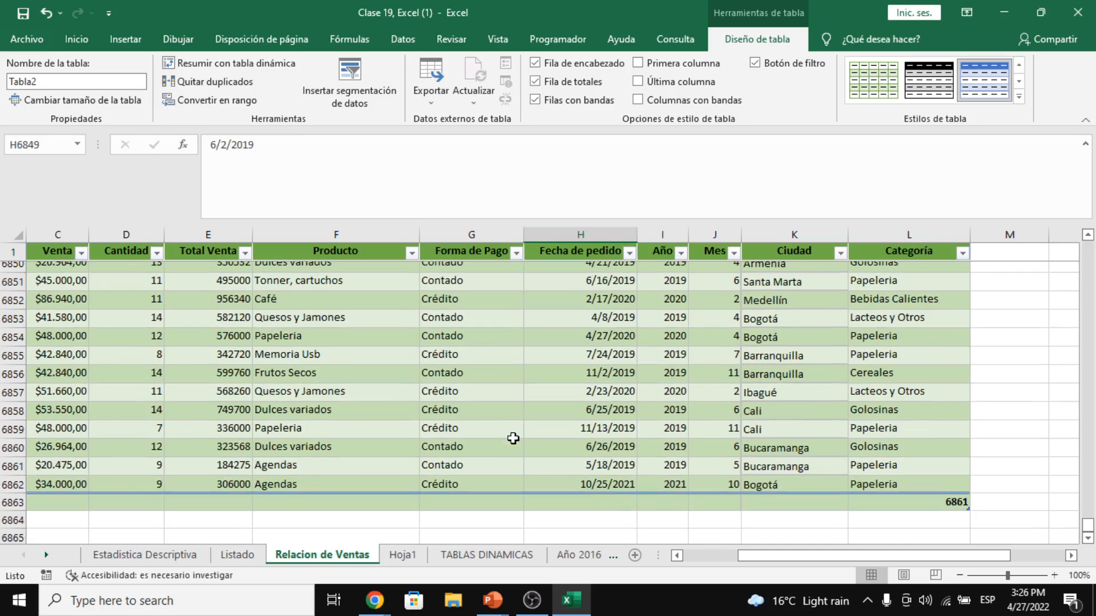
scroll(512, 439, "down", 1)
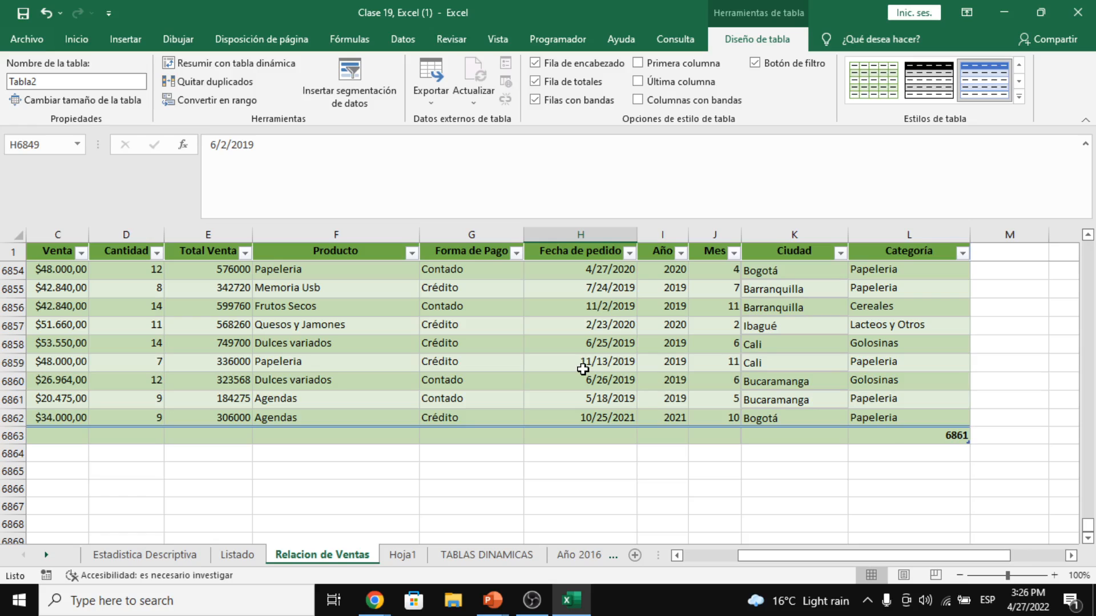
left_click(889, 438)
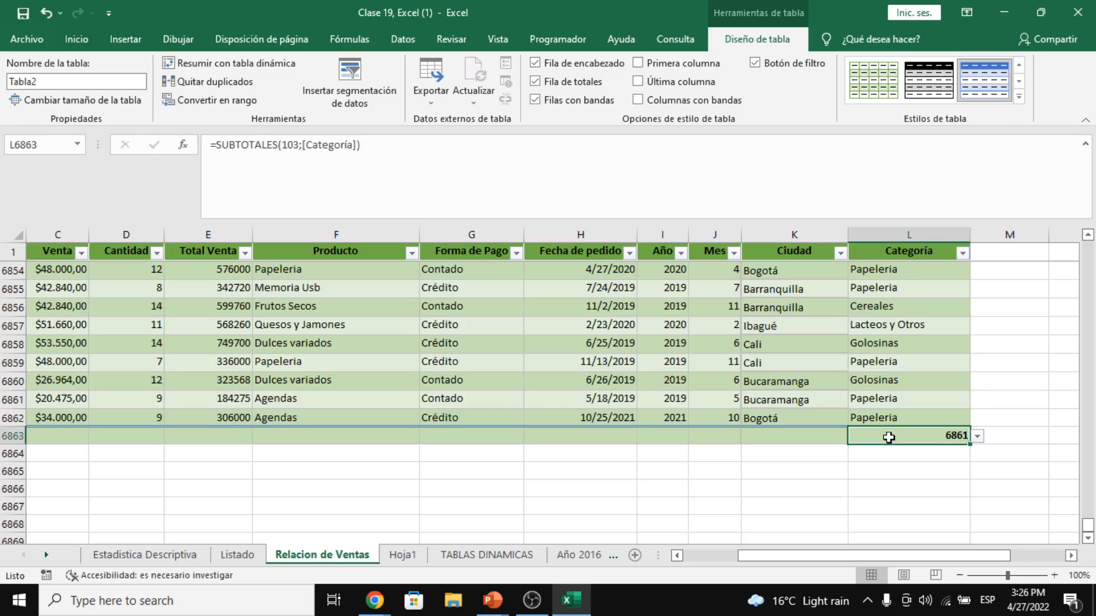
left_click(977, 437)
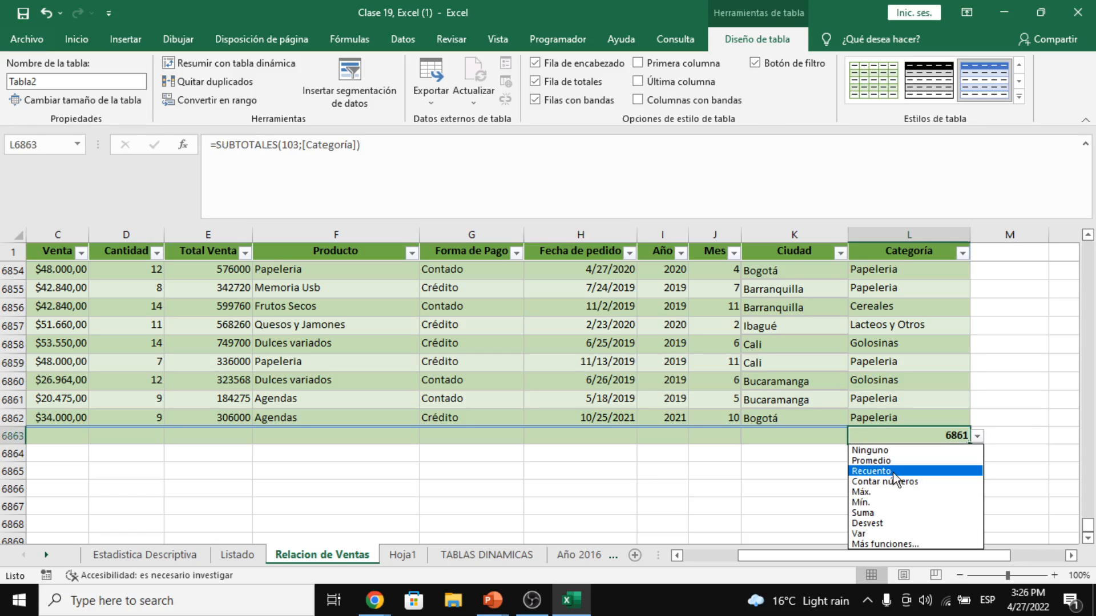
left_click(999, 400)
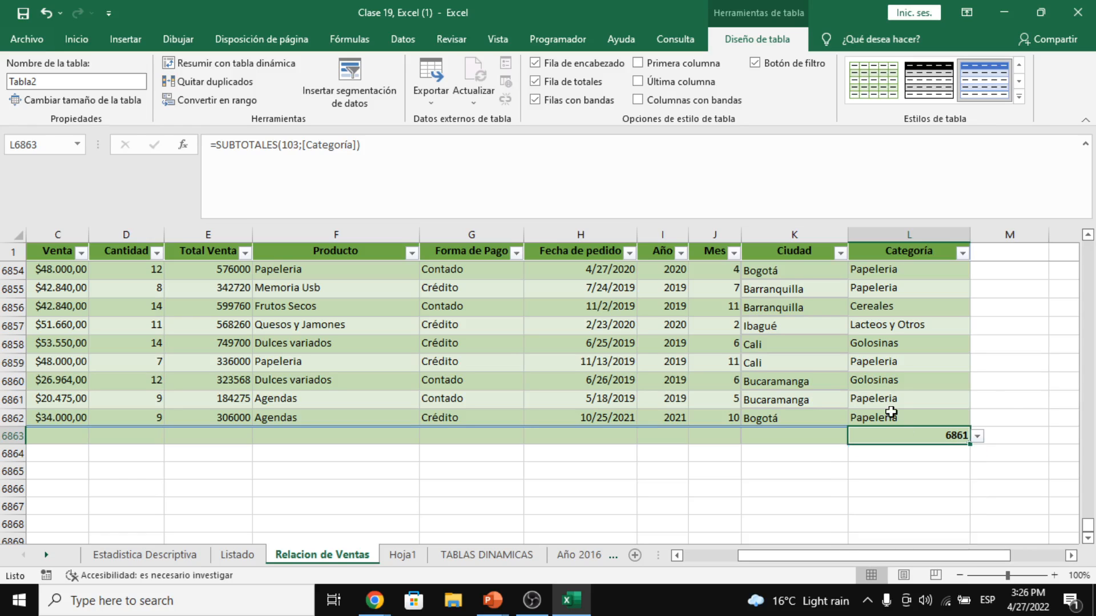
left_click_drag(895, 416, 895, 272)
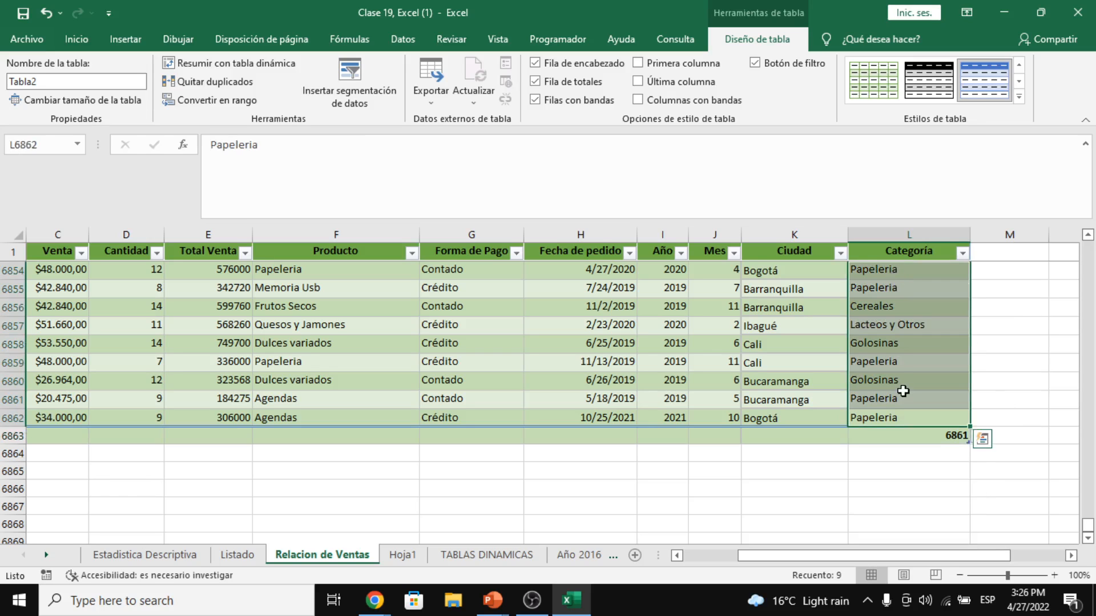
left_click_drag(891, 556, 775, 554)
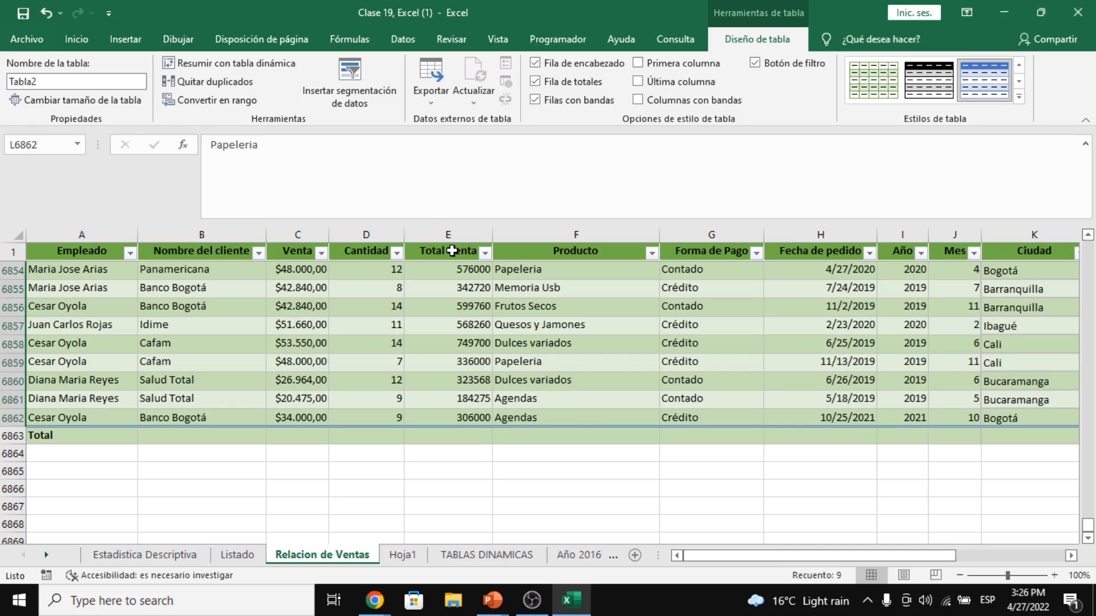
left_click(456, 439)
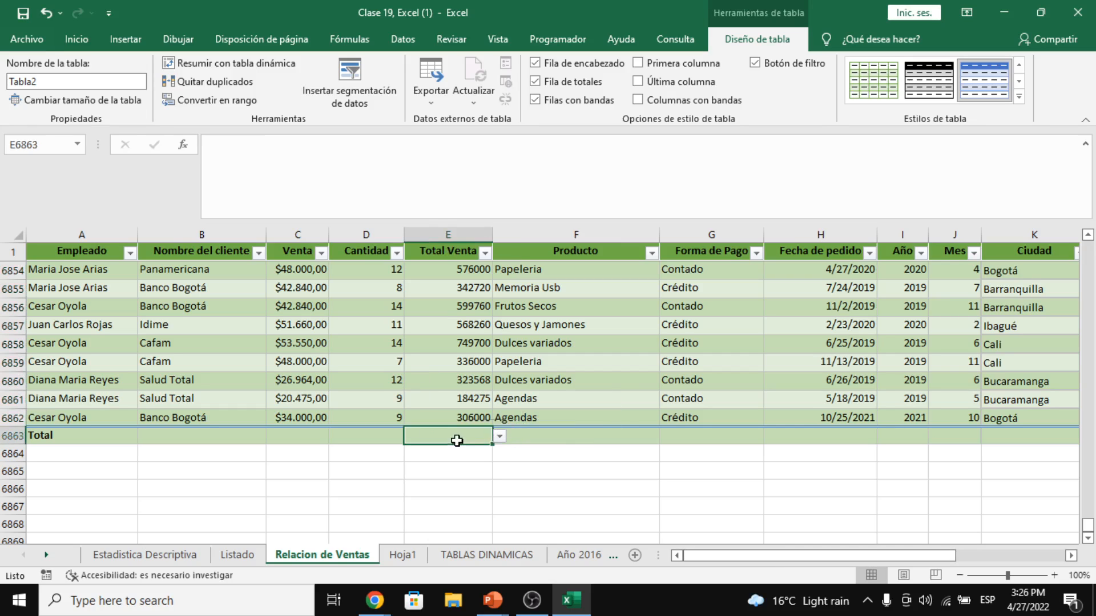
left_click(500, 437)
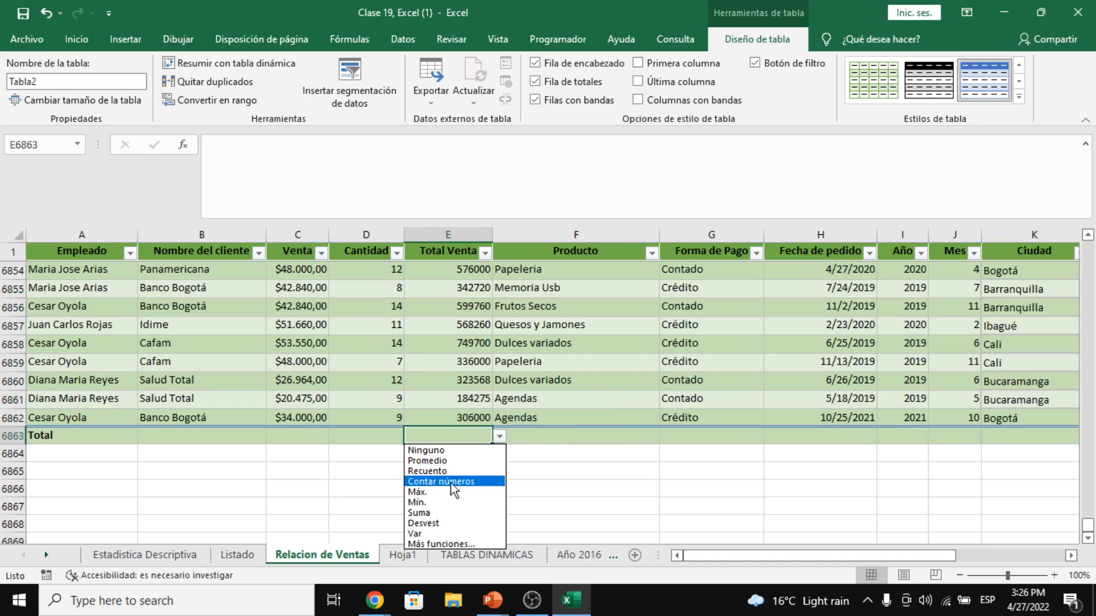
left_click(438, 513)
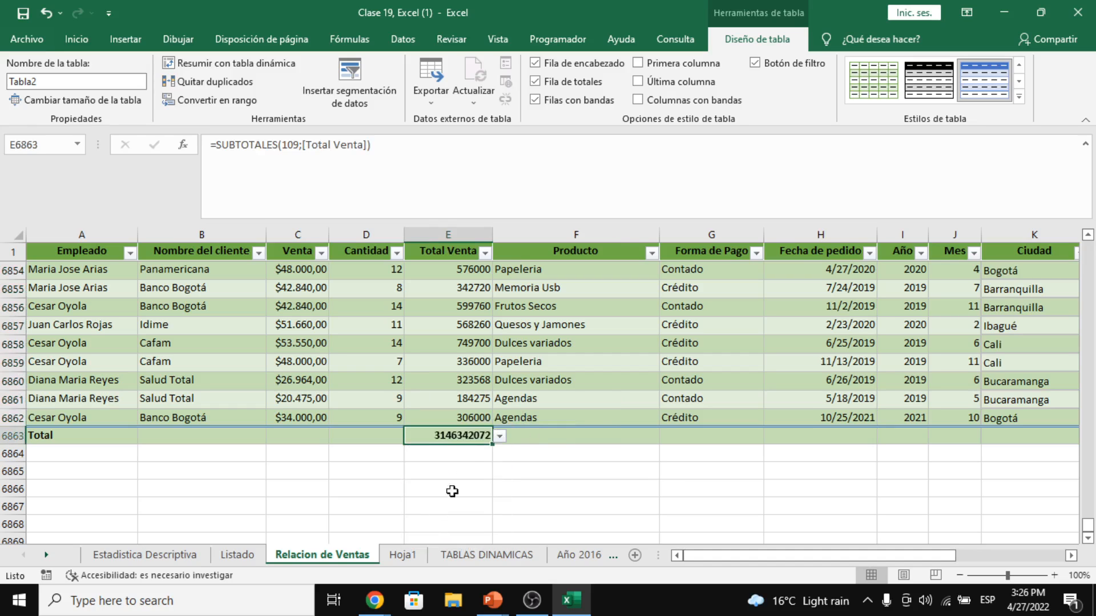
left_click(473, 453)
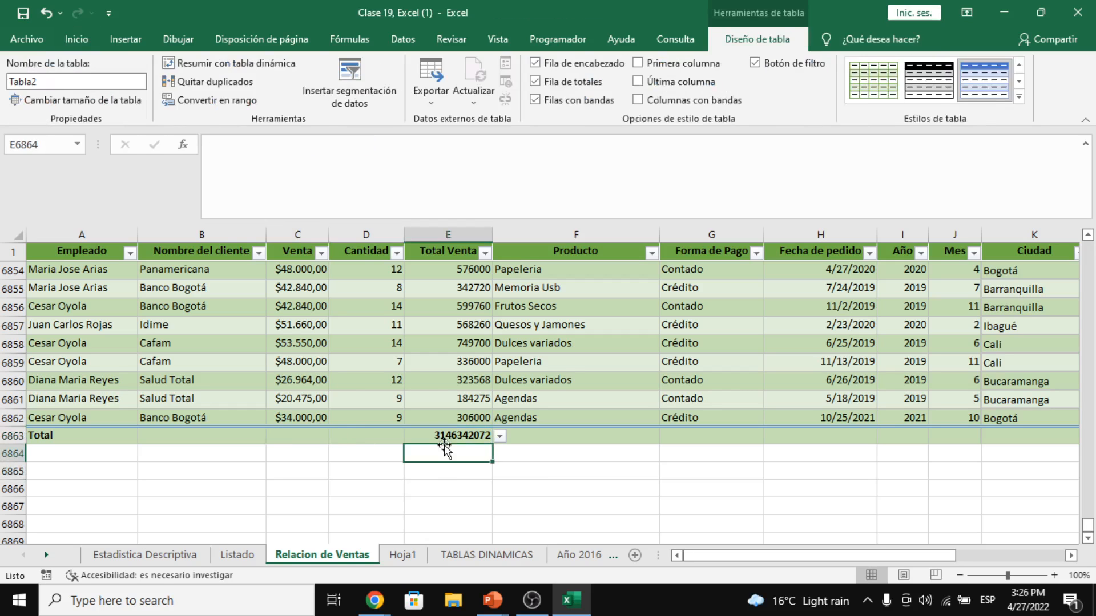
left_click(444, 437)
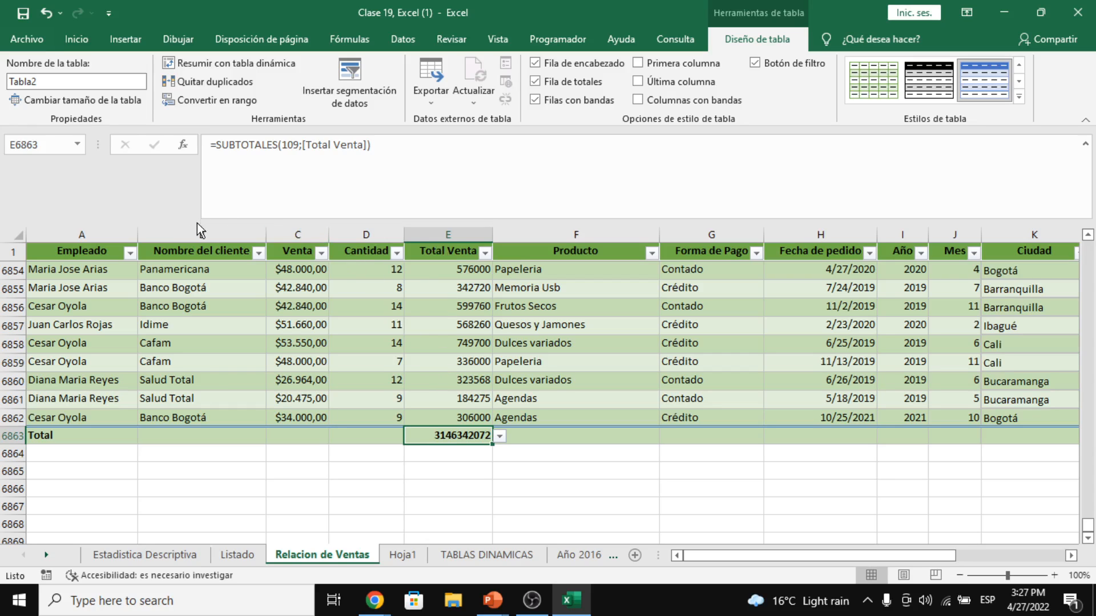
- Filter Nombre del cliente to Panamericana only, bringing the Total Venta sum to 259602205
left_click(257, 255)
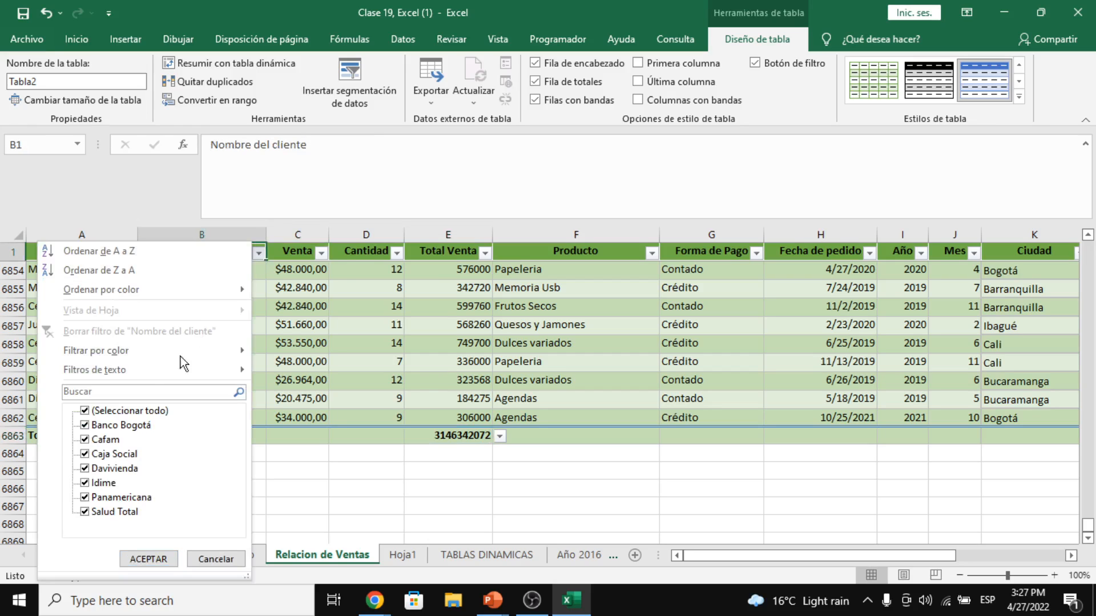
left_click(149, 410)
left_click(120, 499)
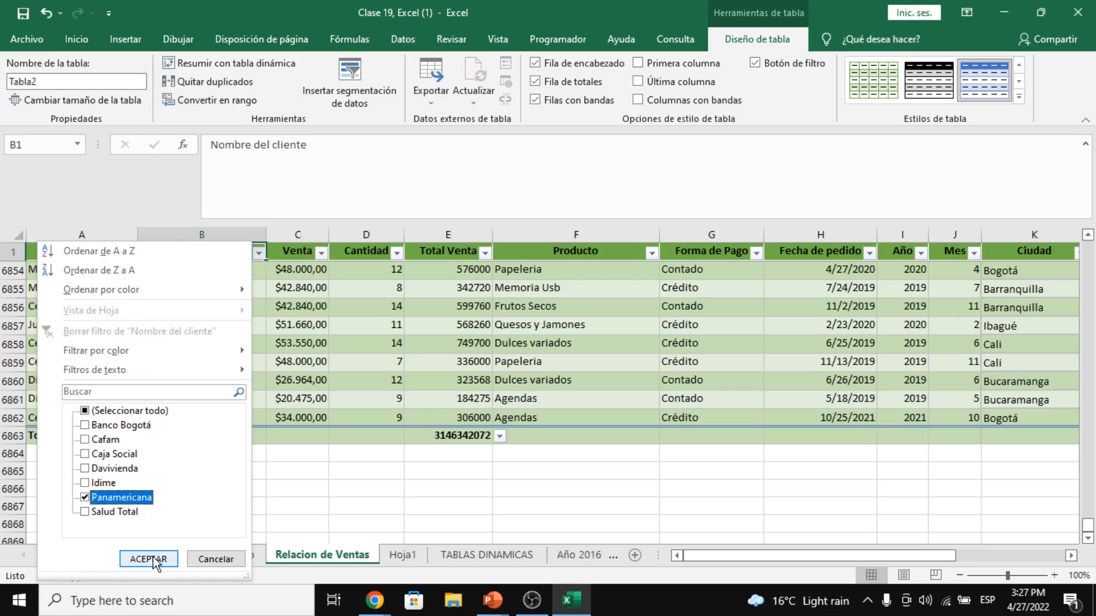
left_click(150, 559)
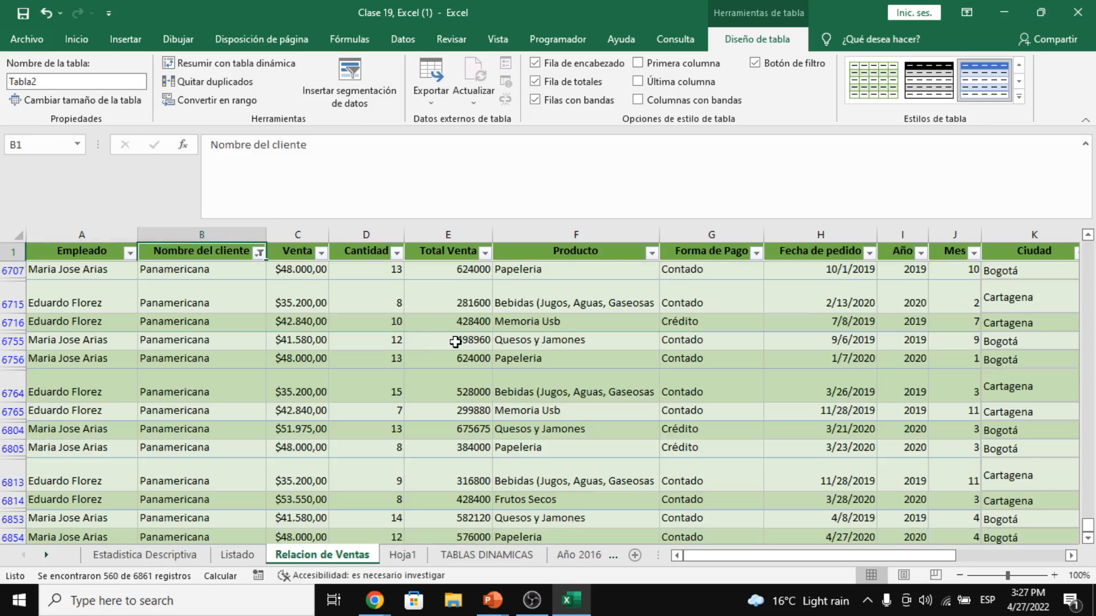
scroll(451, 345, "down", 3)
left_click(451, 358)
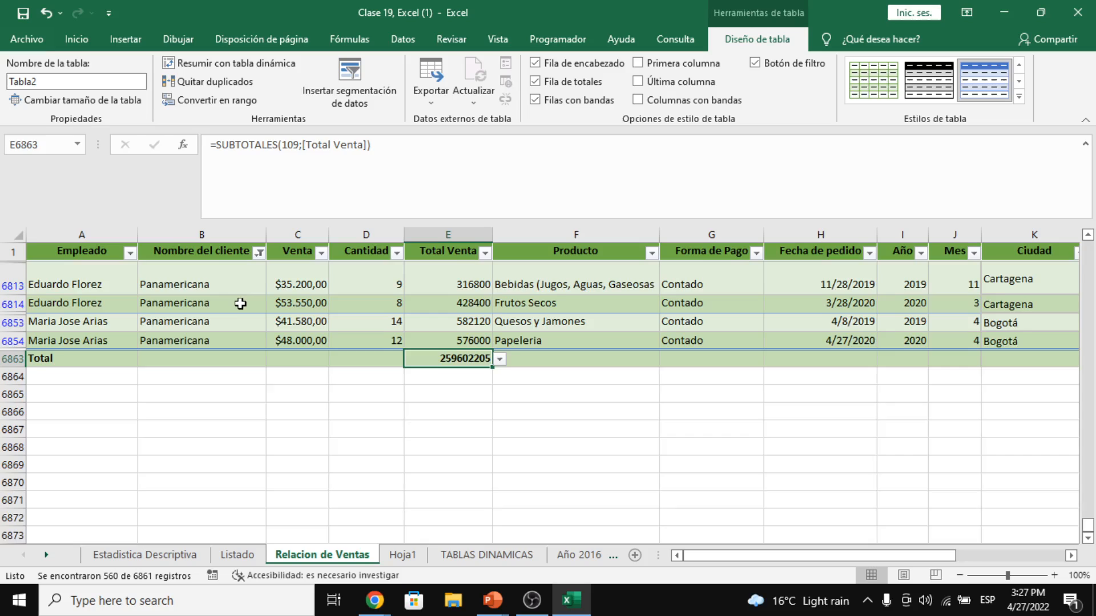
scroll(236, 303, "up", 1)
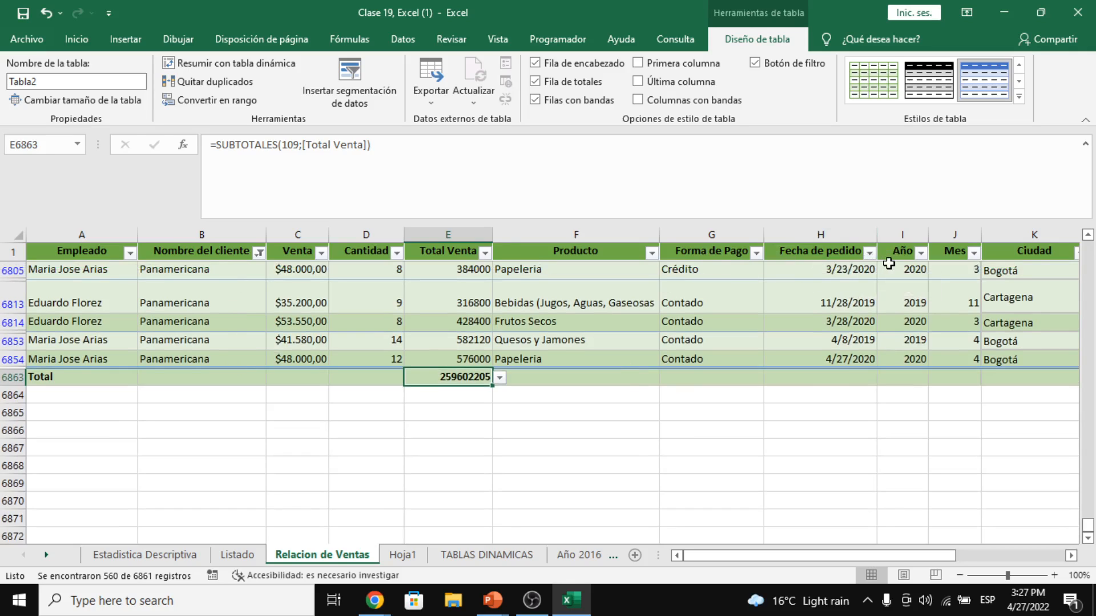
- Filter Forma de Pago to Contado only, making the Total Venta total 137362575
left_click(1063, 262)
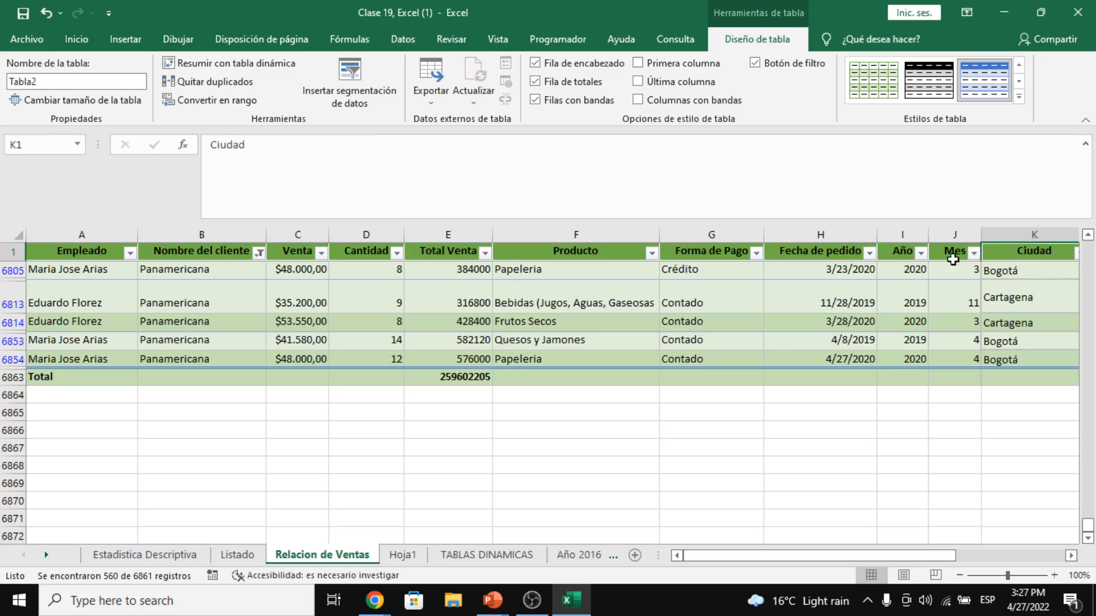
left_click(753, 252)
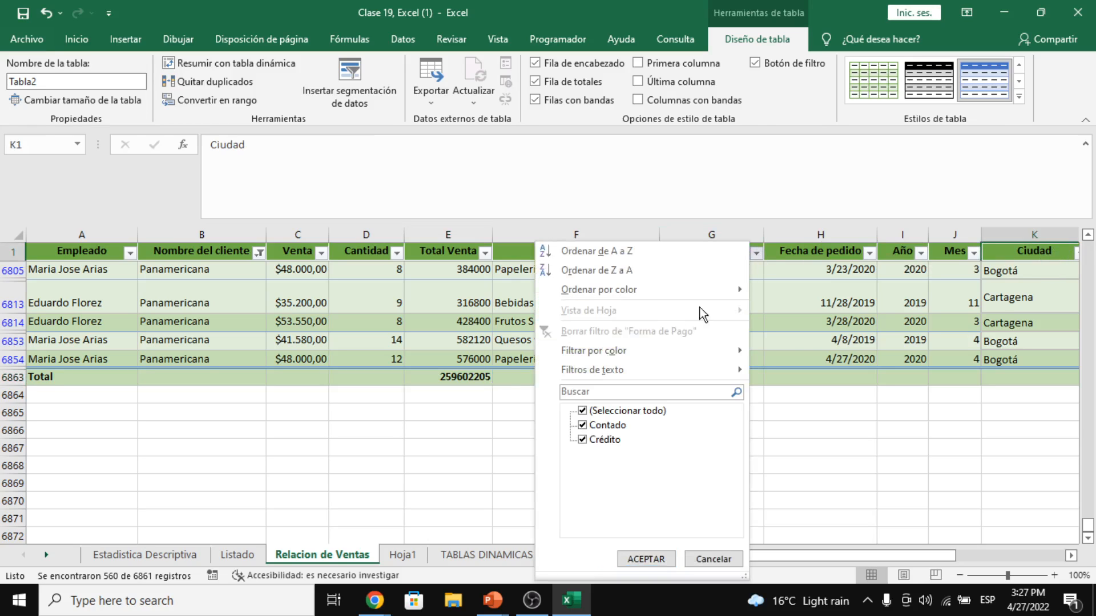
left_click(638, 406)
left_click(608, 426)
left_click(645, 558)
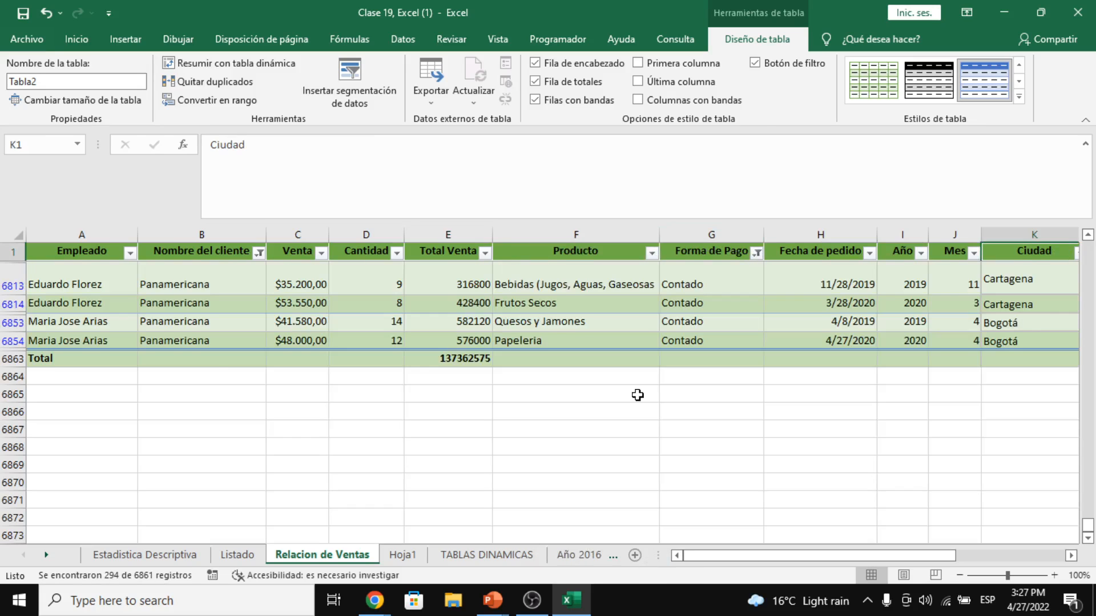
scroll(638, 393, "up", 2)
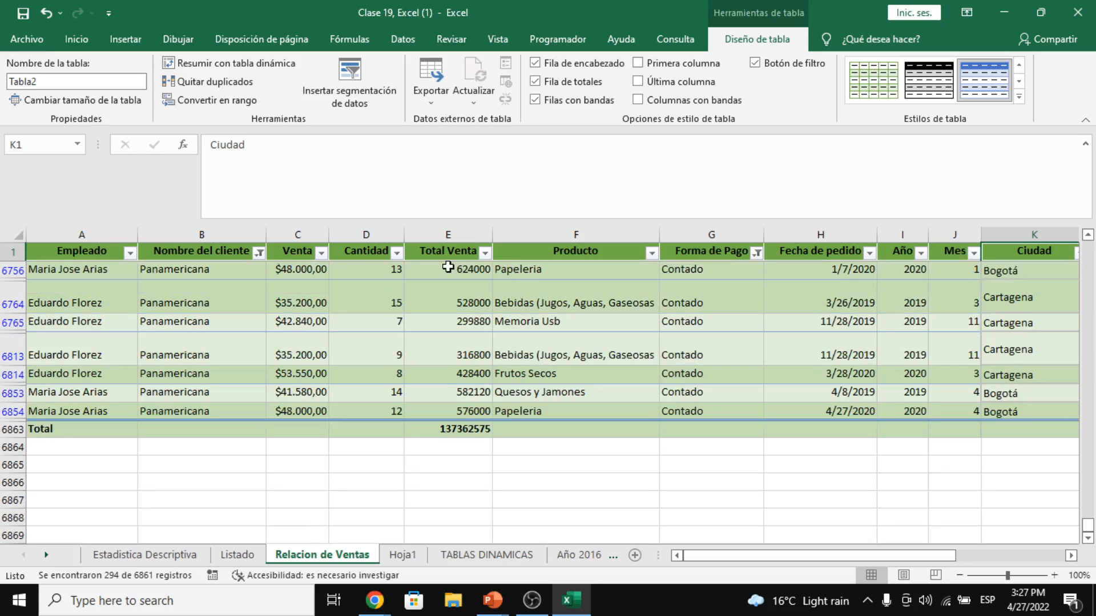
left_click(477, 429)
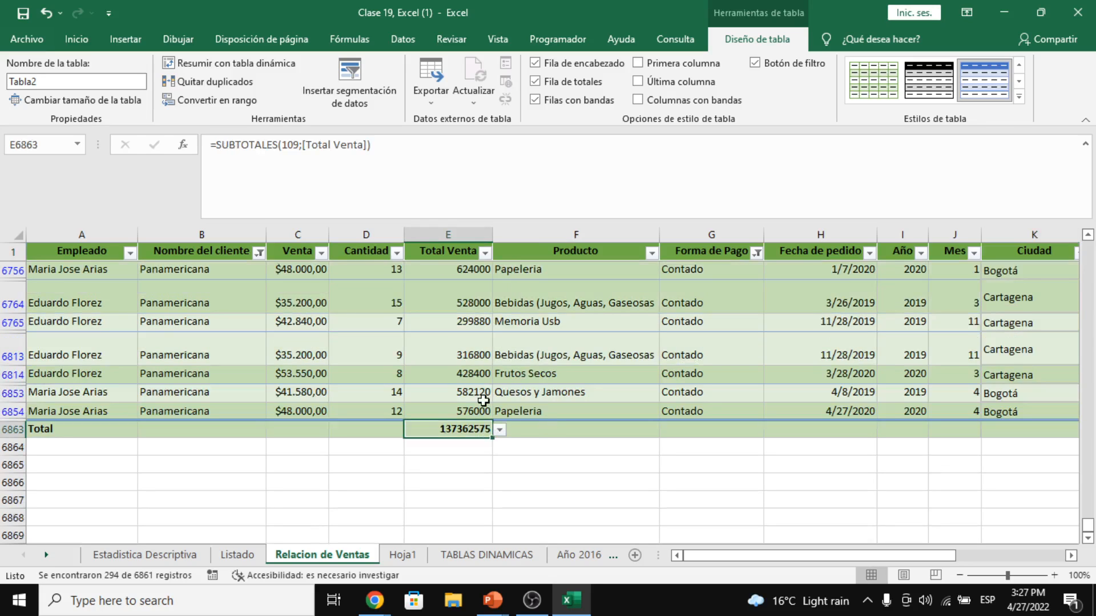
- Inspect filtered rows' client, payment type and Total Venta formulas, then return to the top
left_click(478, 308)
left_click(221, 267)
left_click(685, 274)
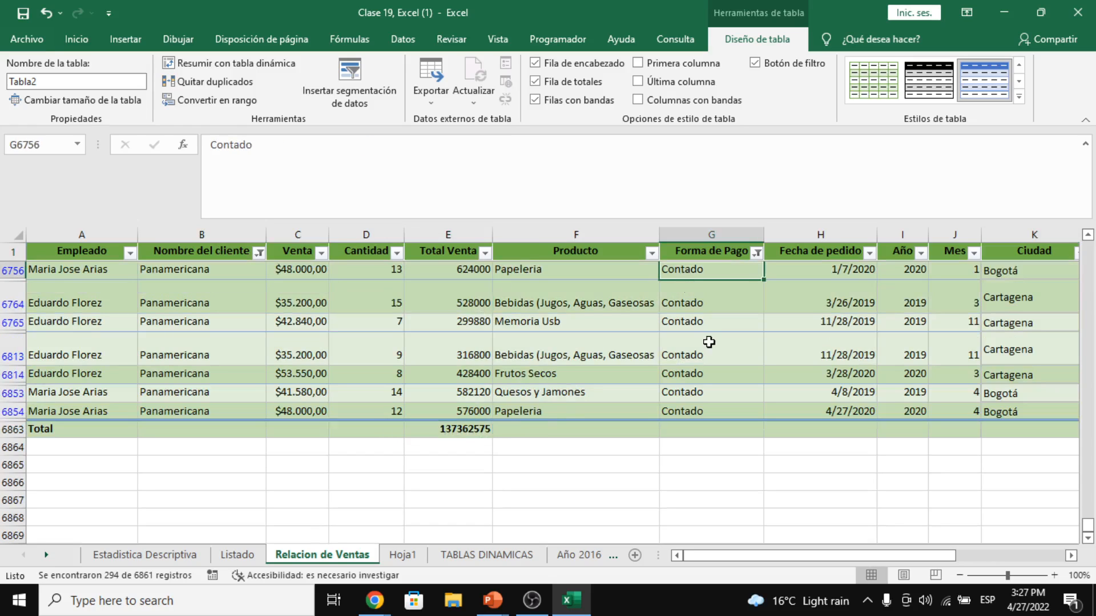
left_click(711, 345)
left_click(674, 300)
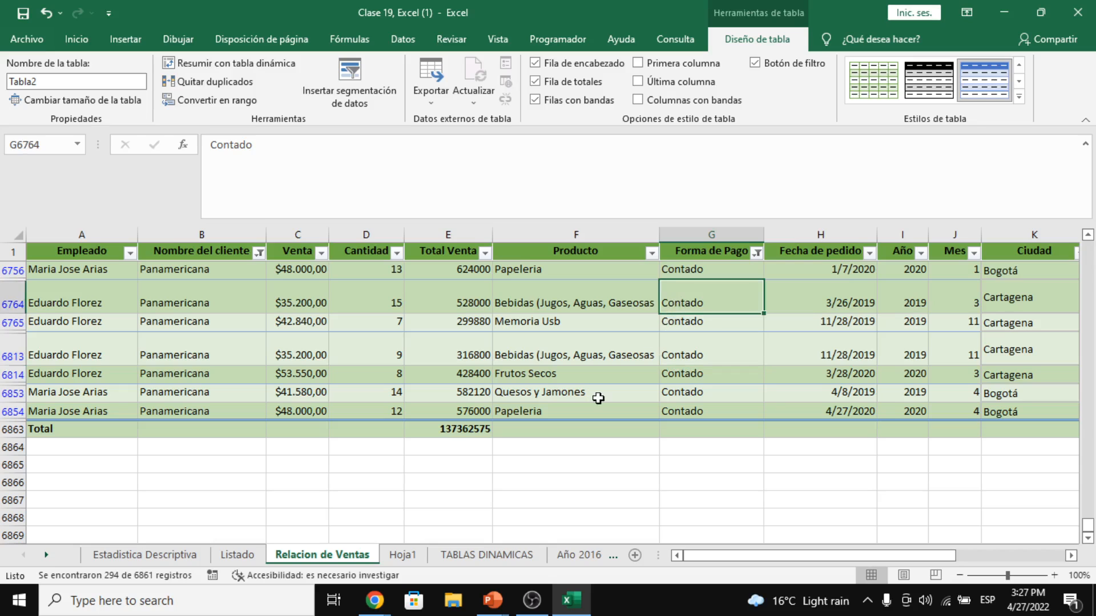
left_click(485, 298)
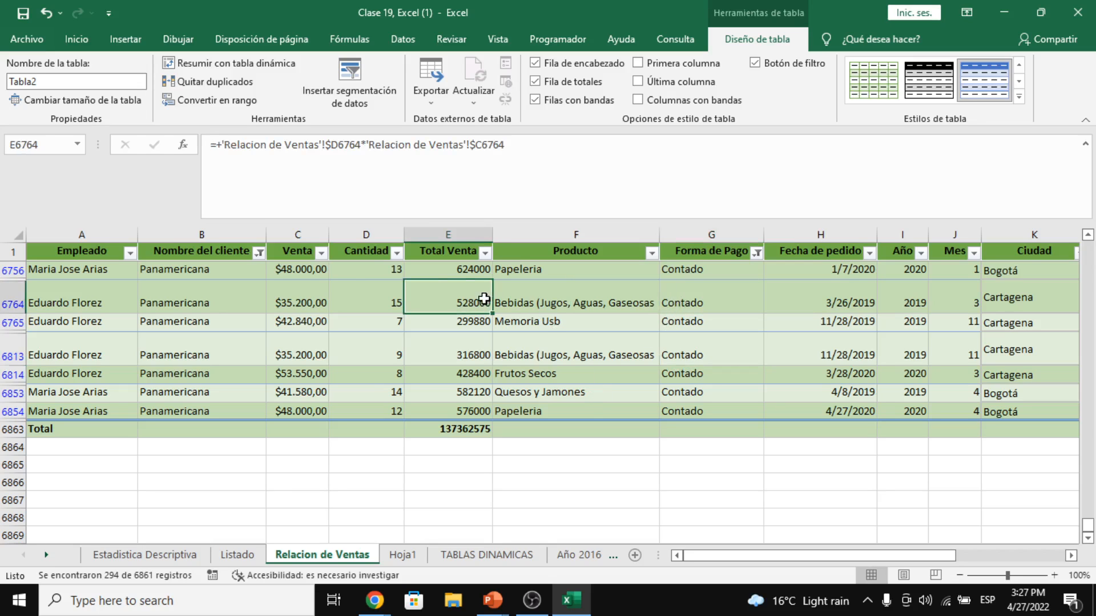
scroll(358, 295, "up", 2)
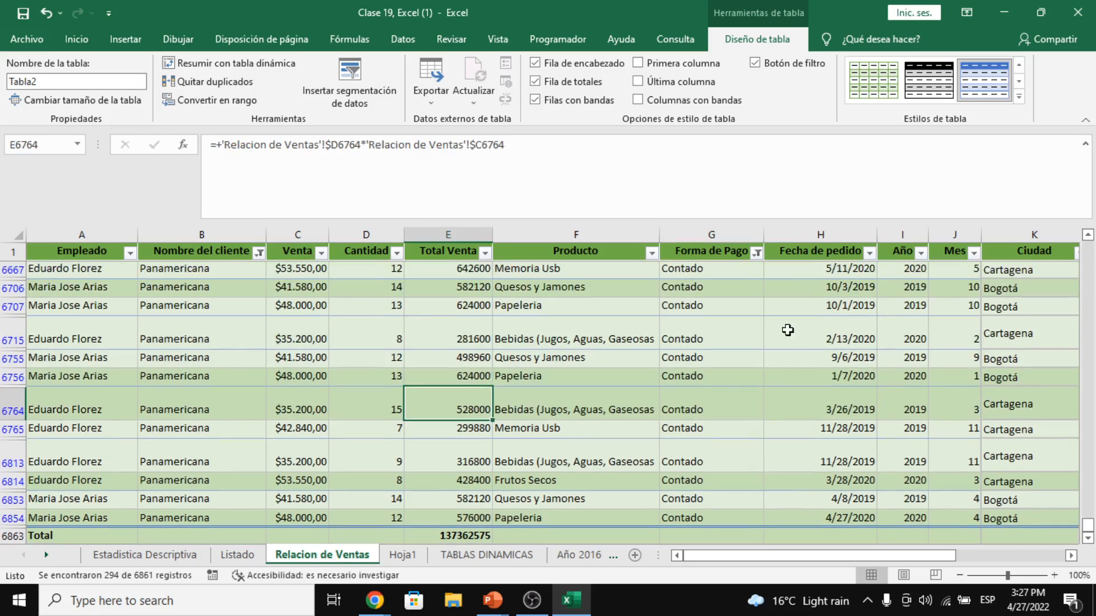
left_click_drag(1088, 526, 1087, 243)
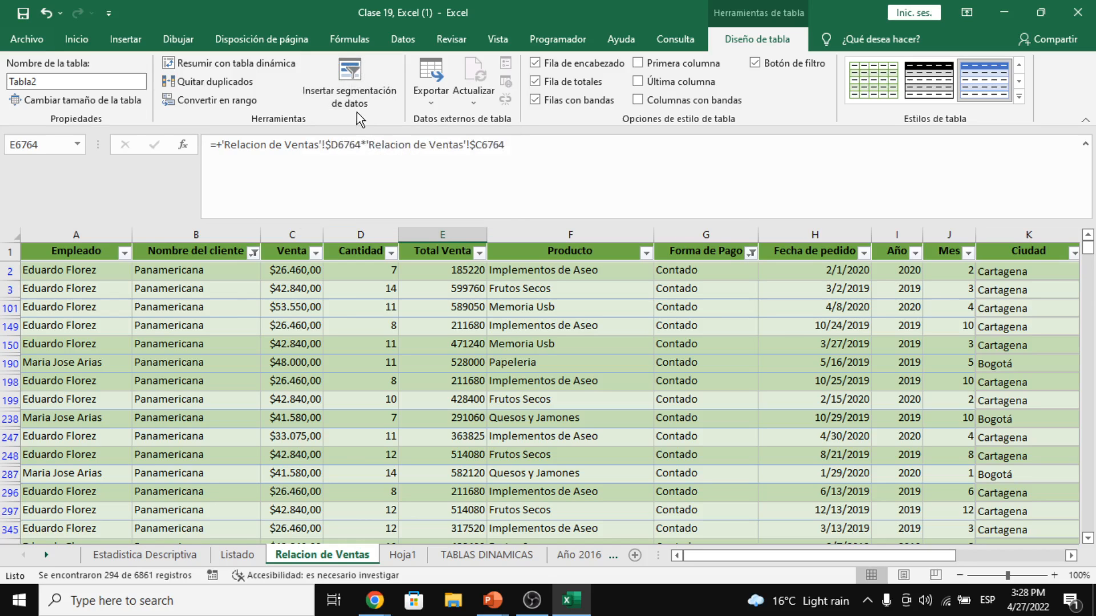
- Insert slicers for the Nombre del cliente and Forma de Pago fields
left_click(347, 87)
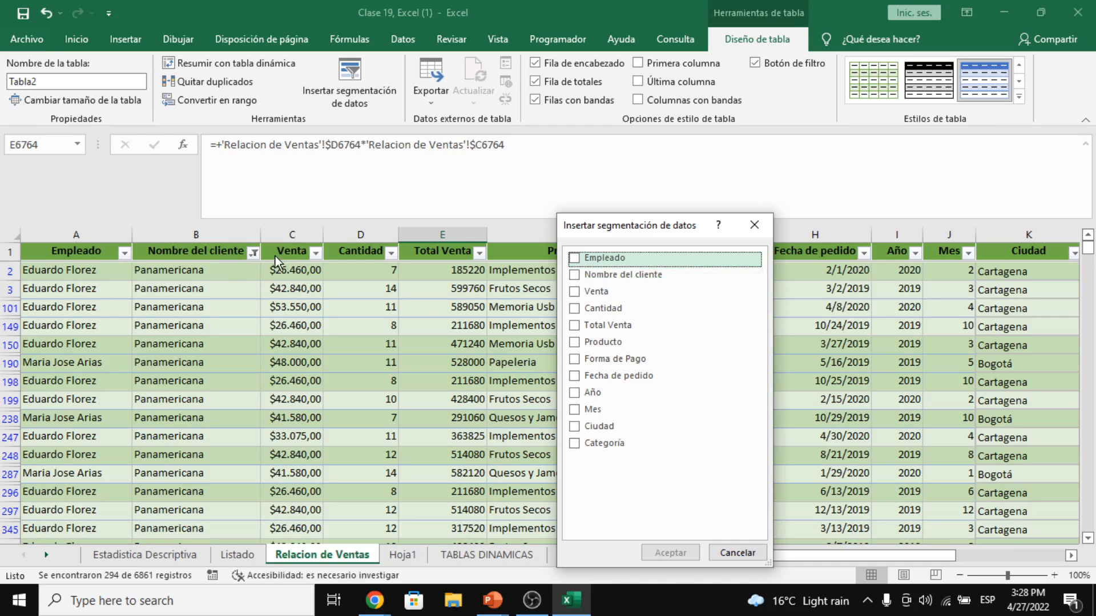
left_click(574, 278)
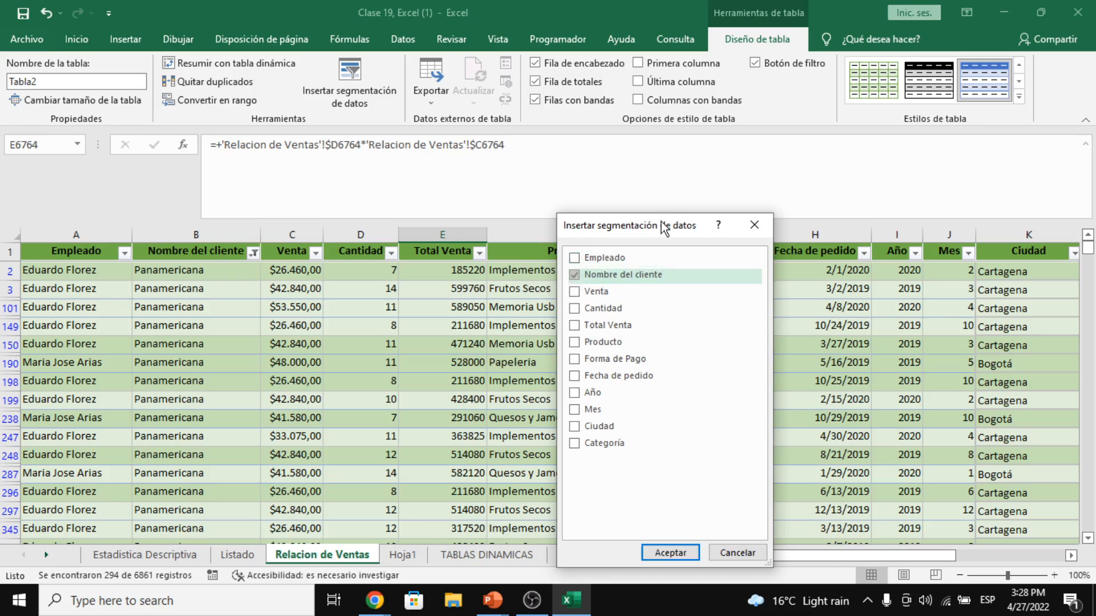
left_click_drag(664, 225, 488, 205)
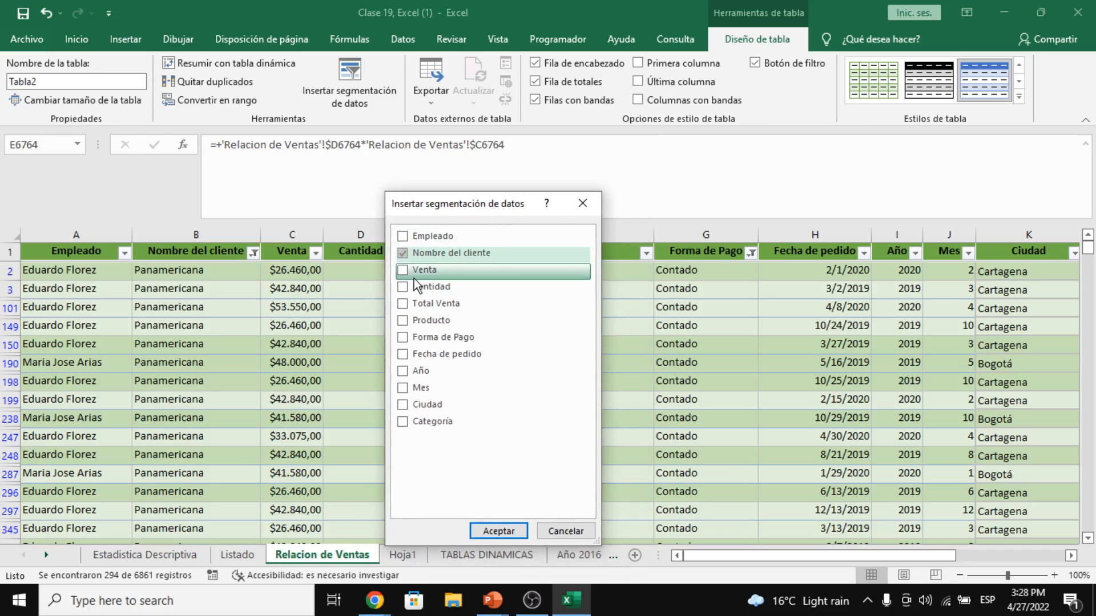
left_click(403, 337)
left_click_drag(487, 213, 538, 197)
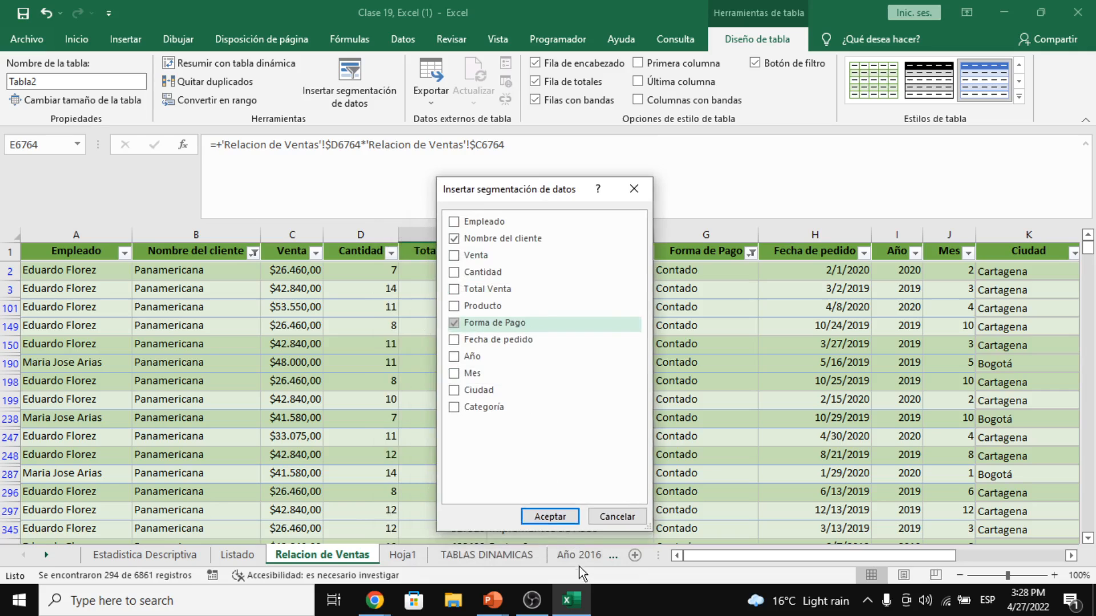
left_click(553, 519)
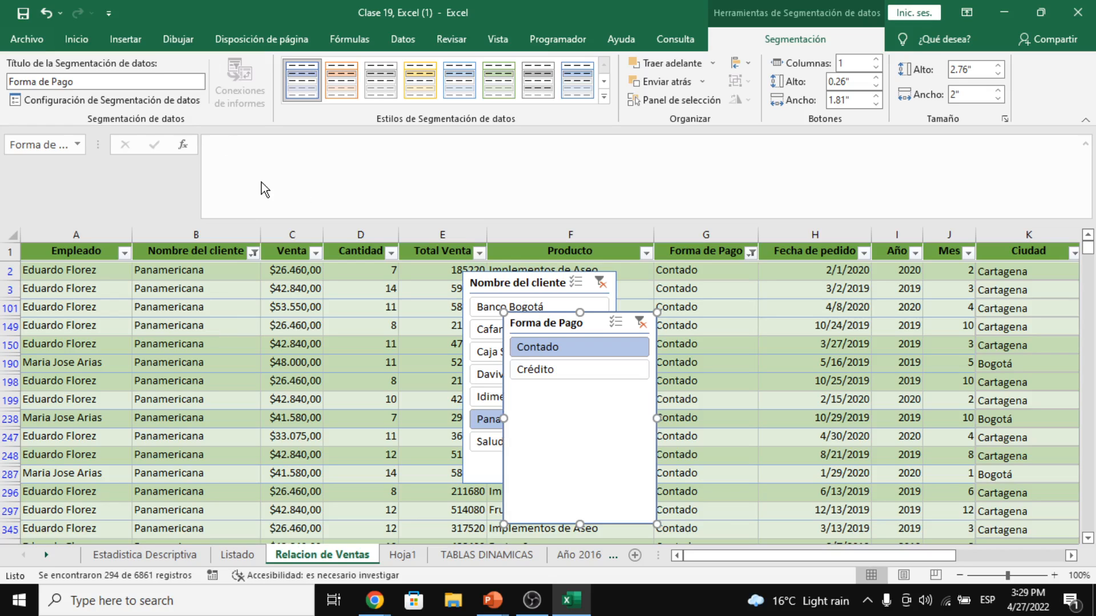
- Drag the Forma de Pago slicer next to the Nombre del cliente slicer
left_click_drag(550, 320, 753, 275)
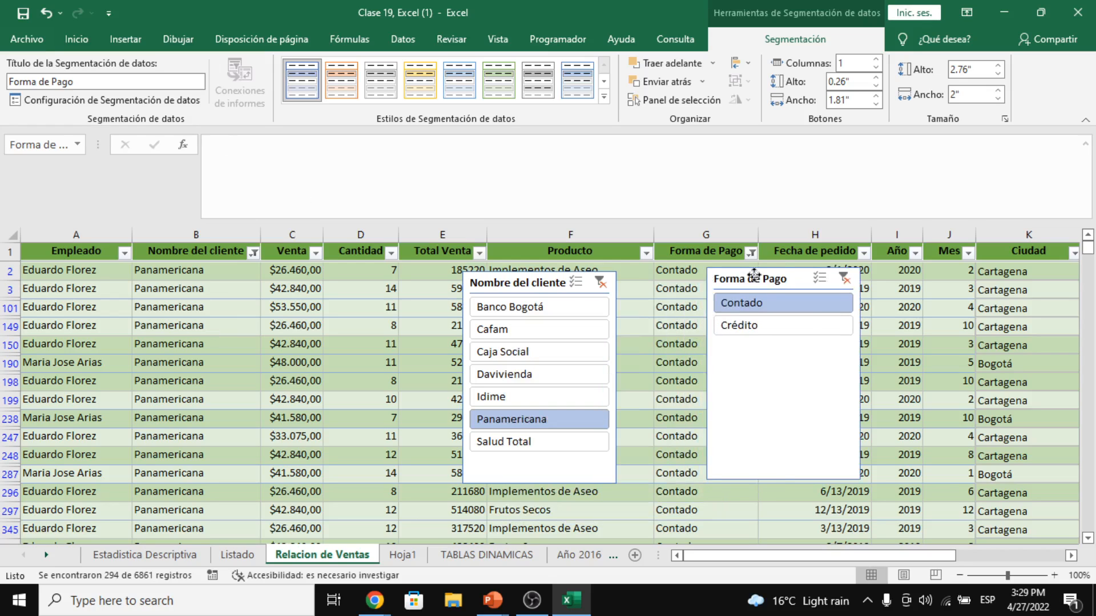
left_click_drag(535, 286, 503, 336)
left_click_drag(692, 275, 637, 363)
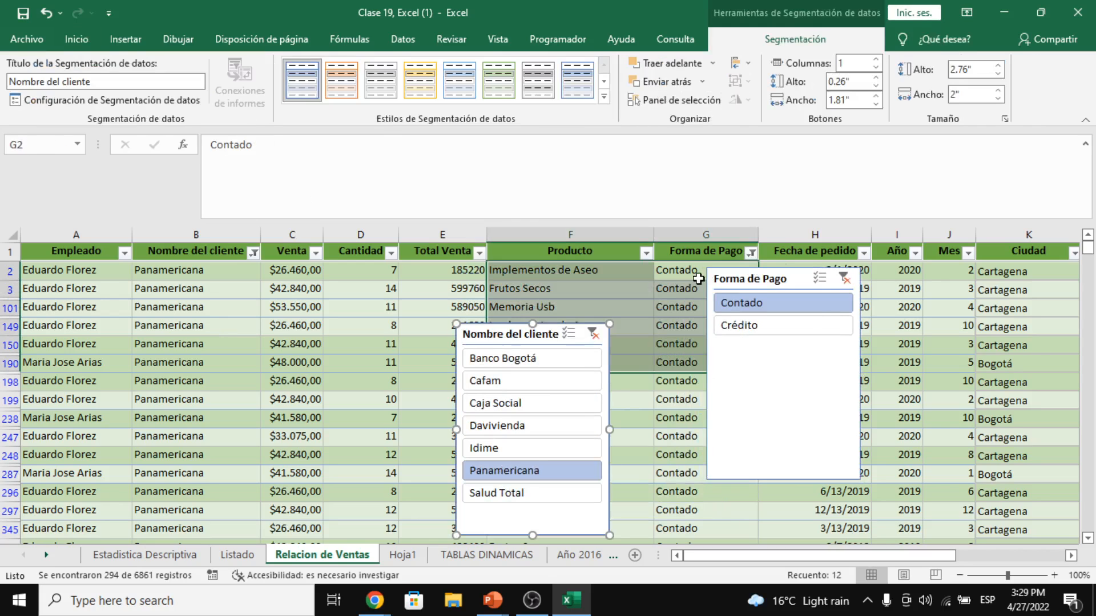
left_click_drag(752, 279, 660, 333)
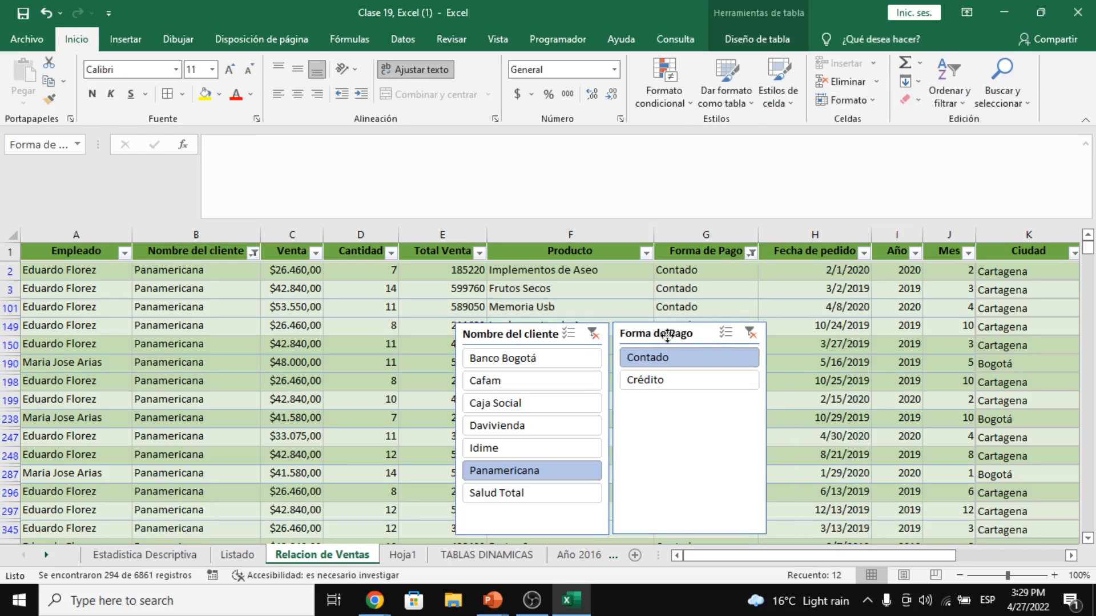
left_click(667, 335)
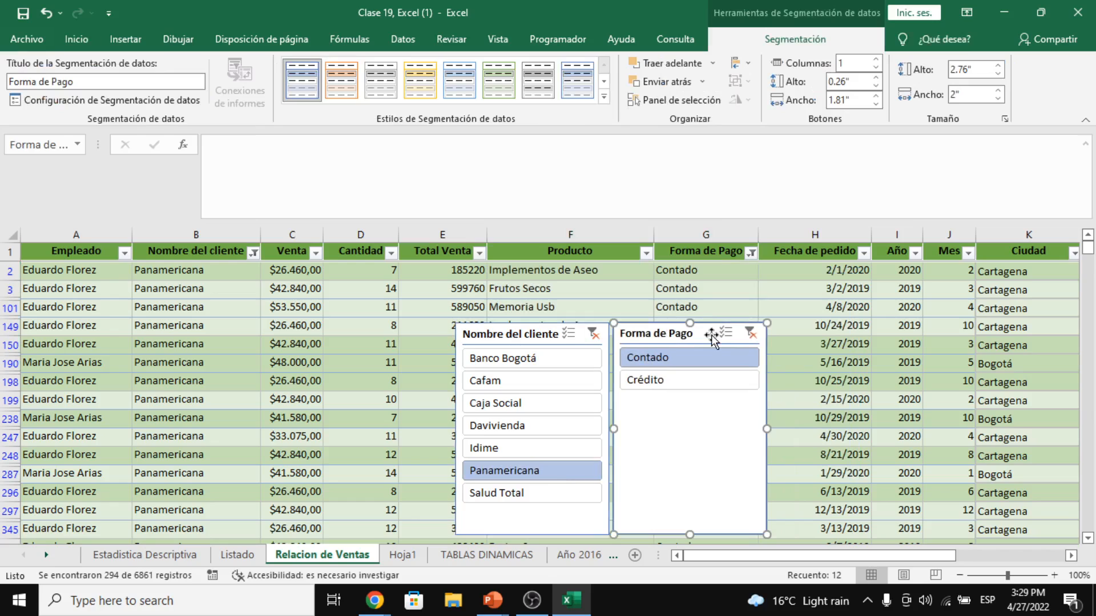
- Turn on multi-select in the Forma de Pago slicer to show both Contado and Crédito
left_click(666, 380)
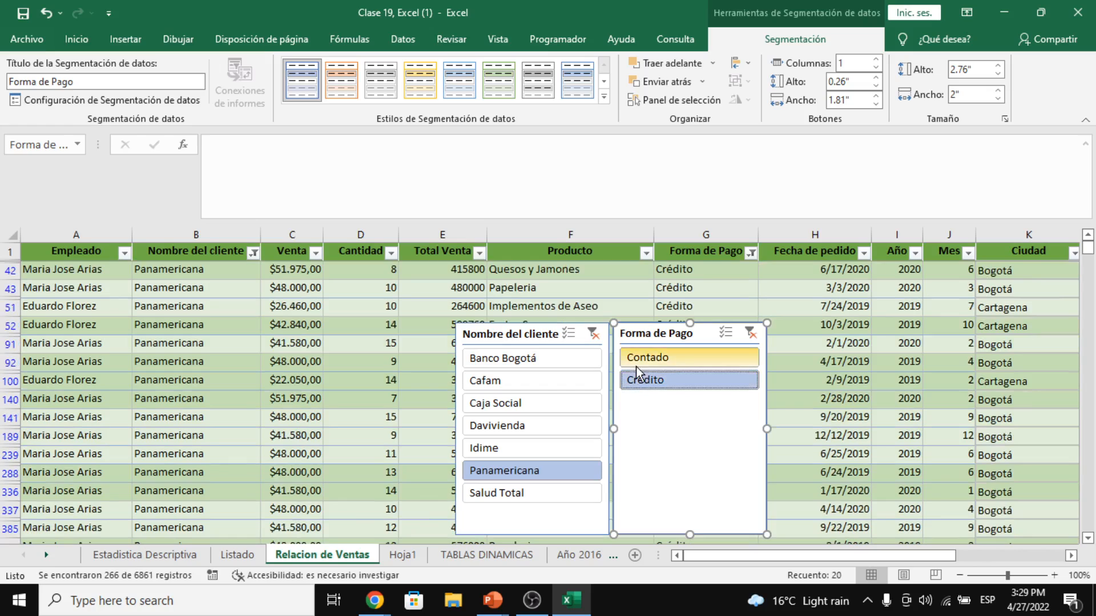
left_click(679, 362)
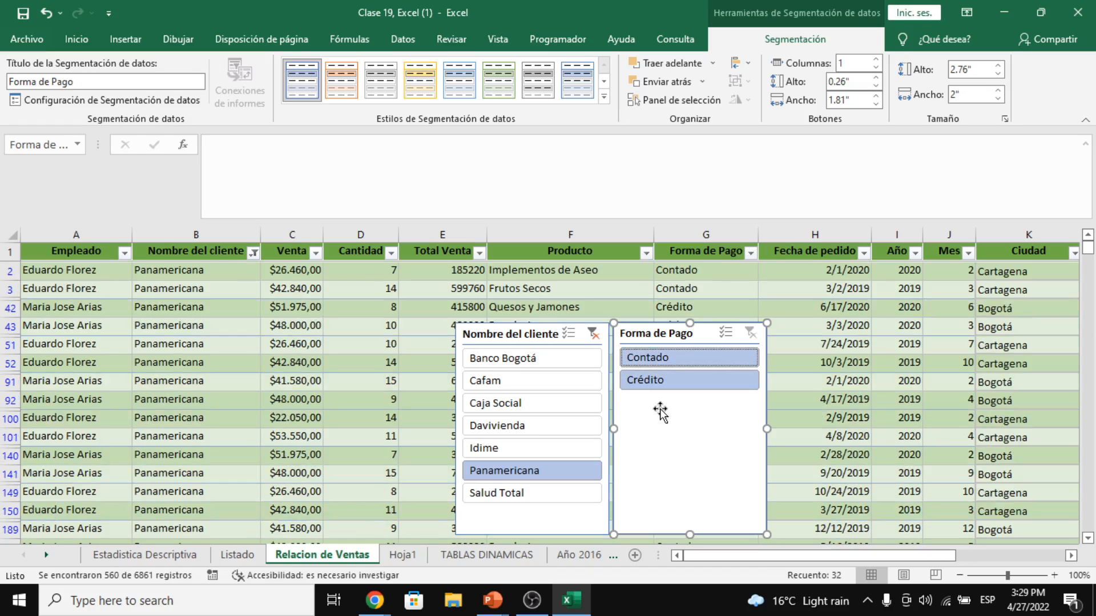
left_click(672, 360)
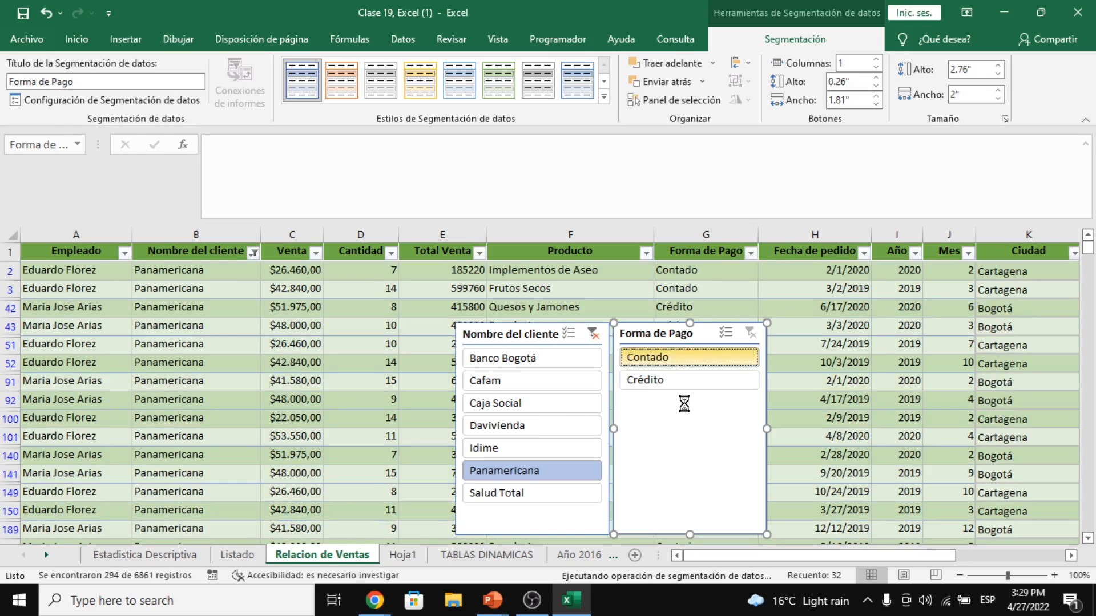
left_click(722, 331)
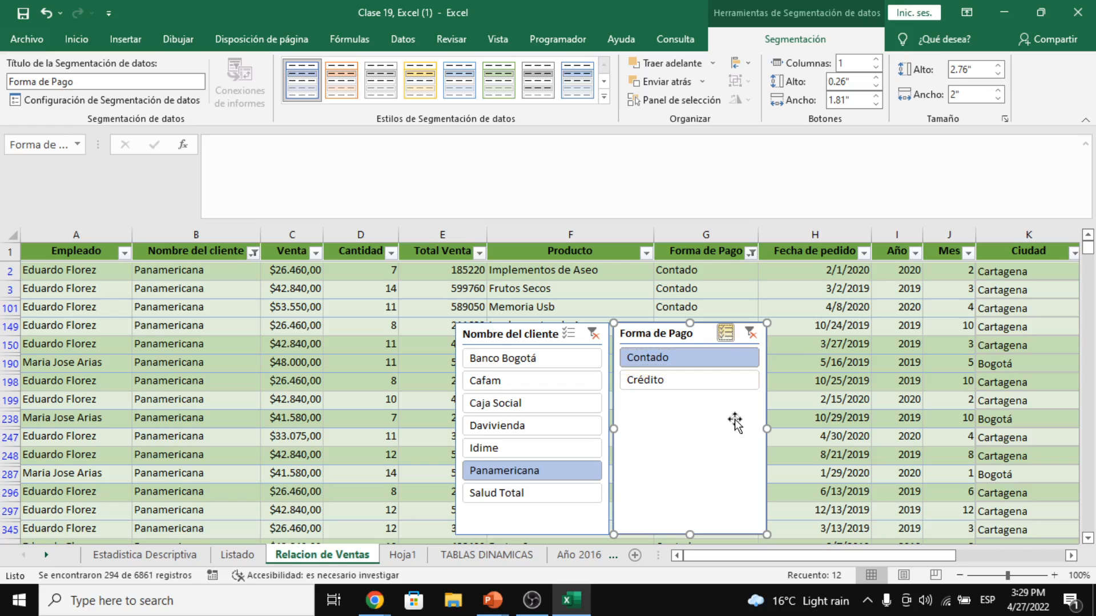
left_click(655, 379)
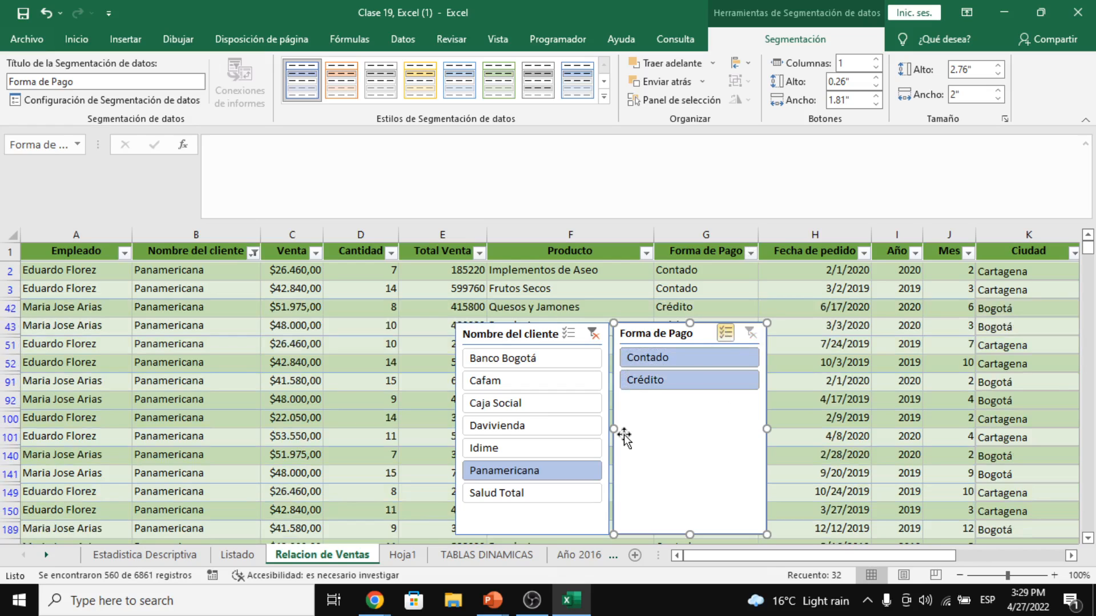
- Select Caja Social and Panamericana in the client slicer, then try shifting it left
left_click(526, 395)
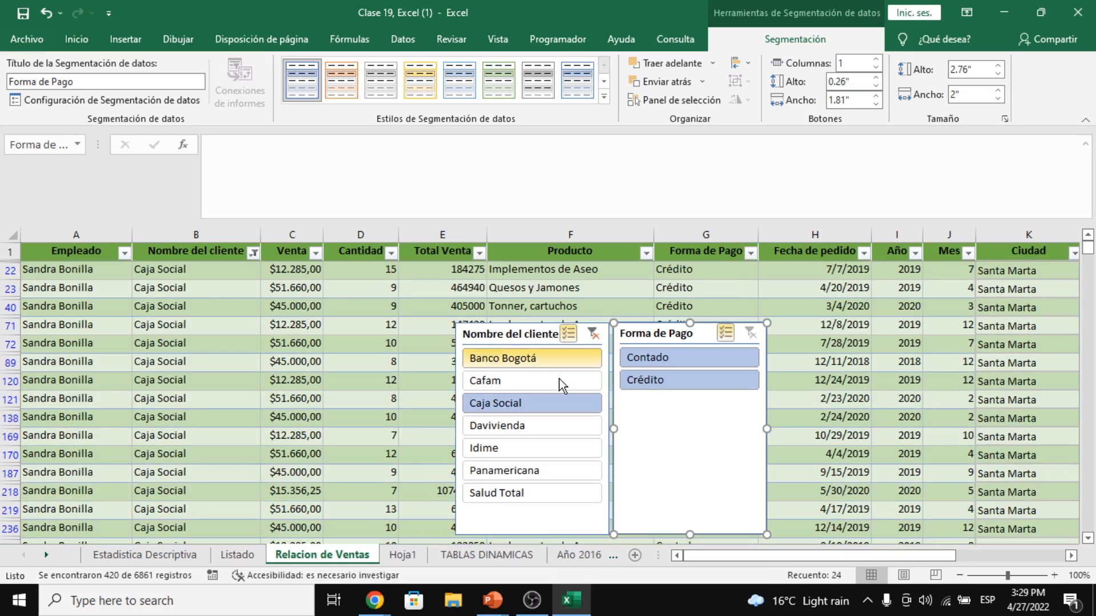
left_click(588, 471, "ctrl")
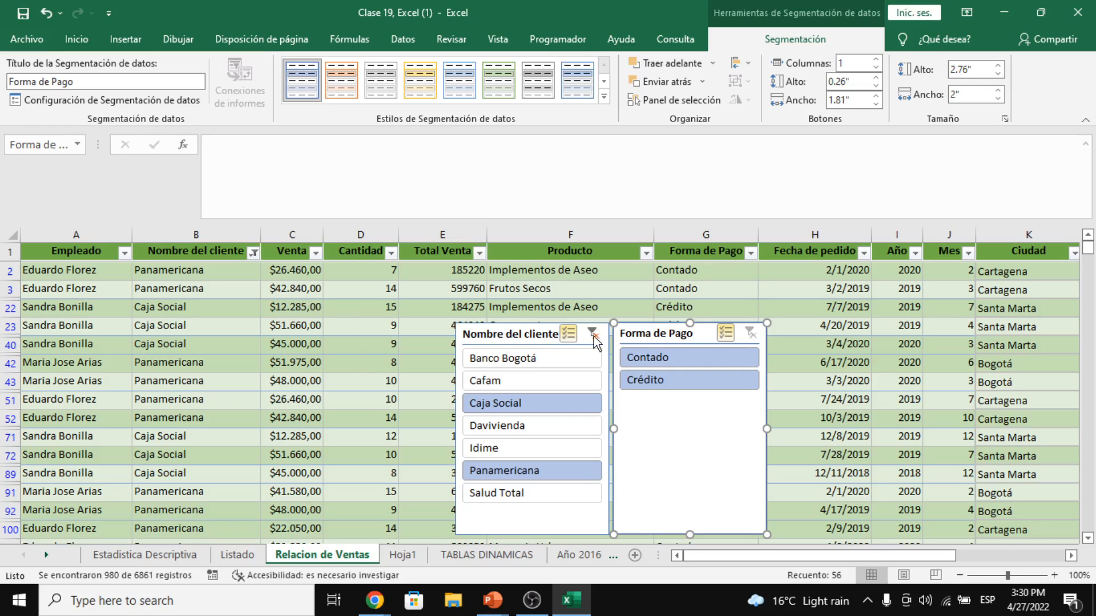
left_click_drag(503, 339, 446, 350)
left_click_drag(636, 337, 560, 350)
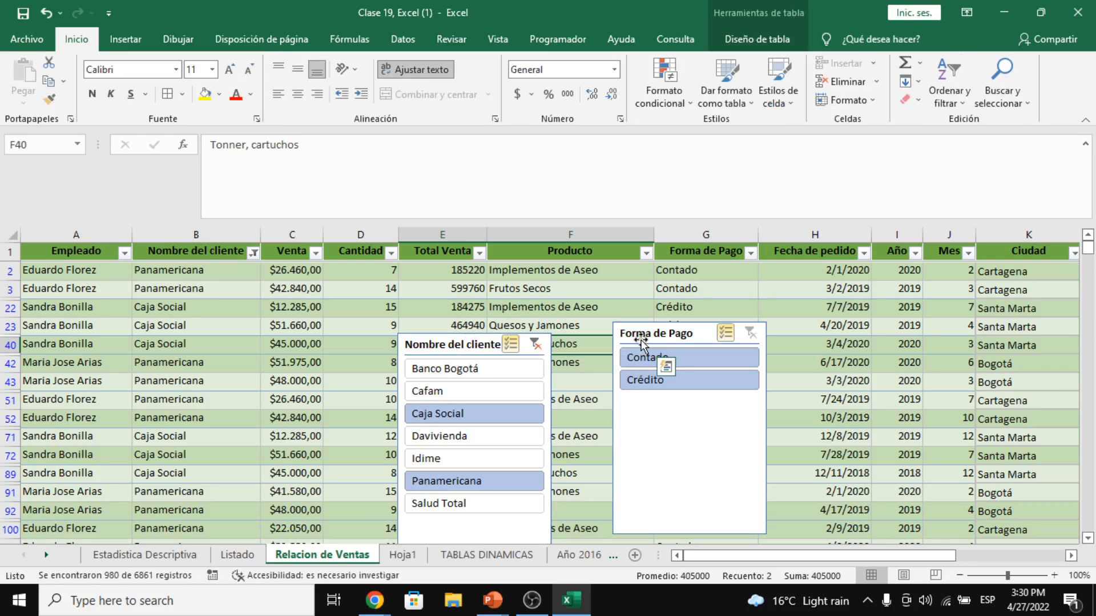
- Undo the accidental cell move and drag both slicers left, side by side
key("ctrl+z")
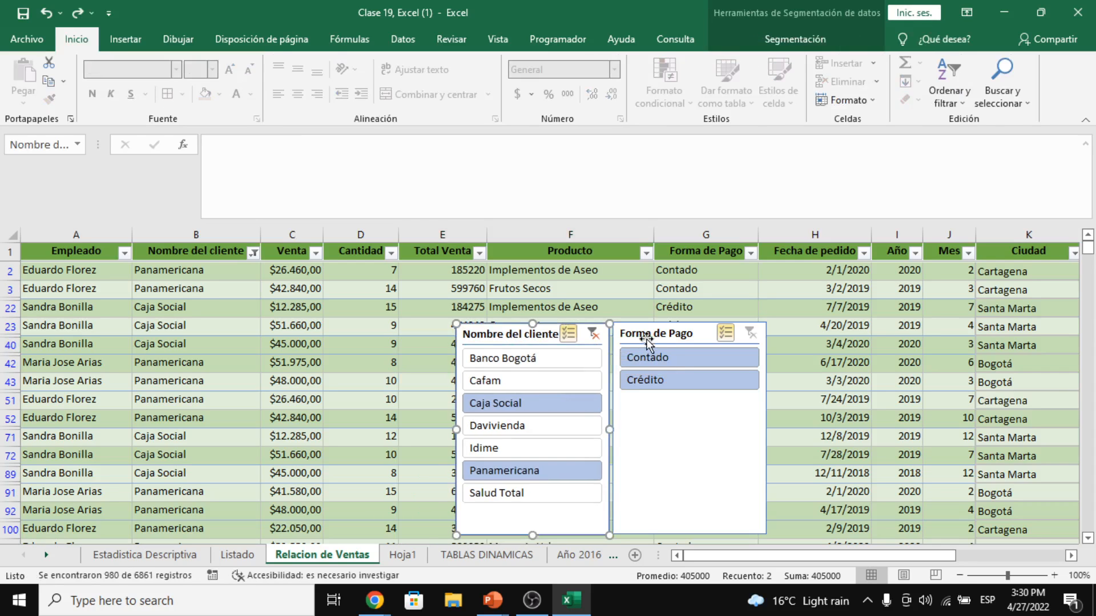
left_click_drag(513, 331, 384, 346)
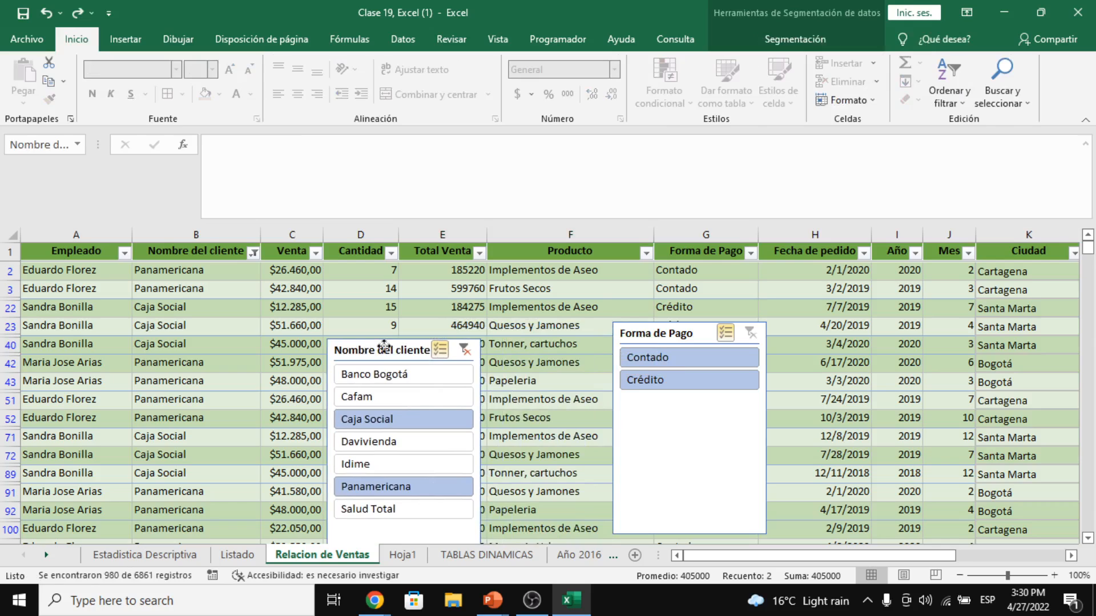
left_click_drag(652, 338, 522, 355)
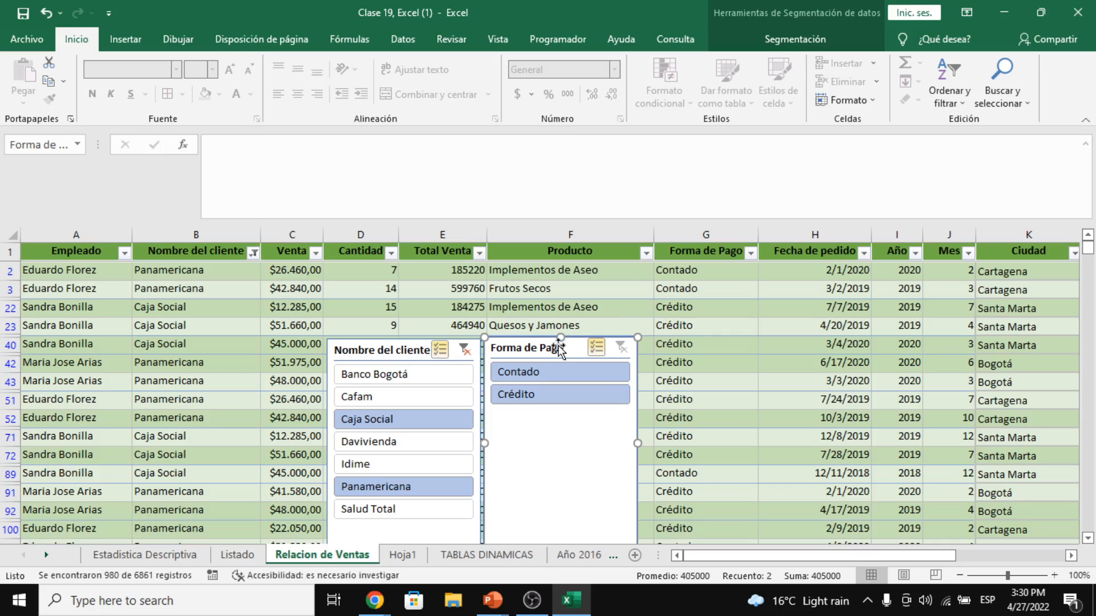
left_click(780, 38)
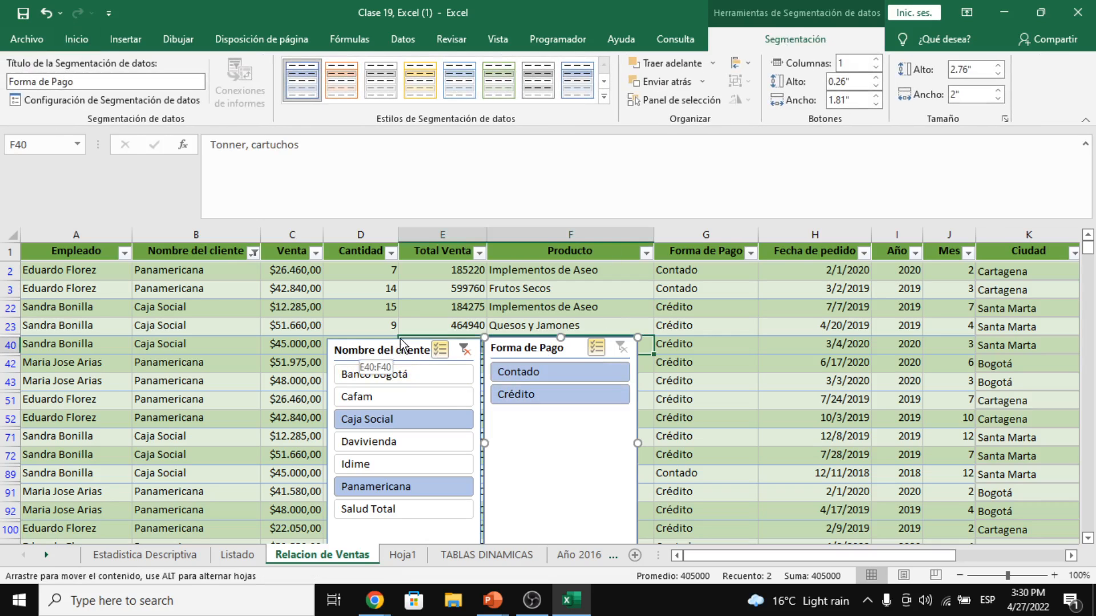
key("Escape")
left_click_drag(402, 356, 390, 341)
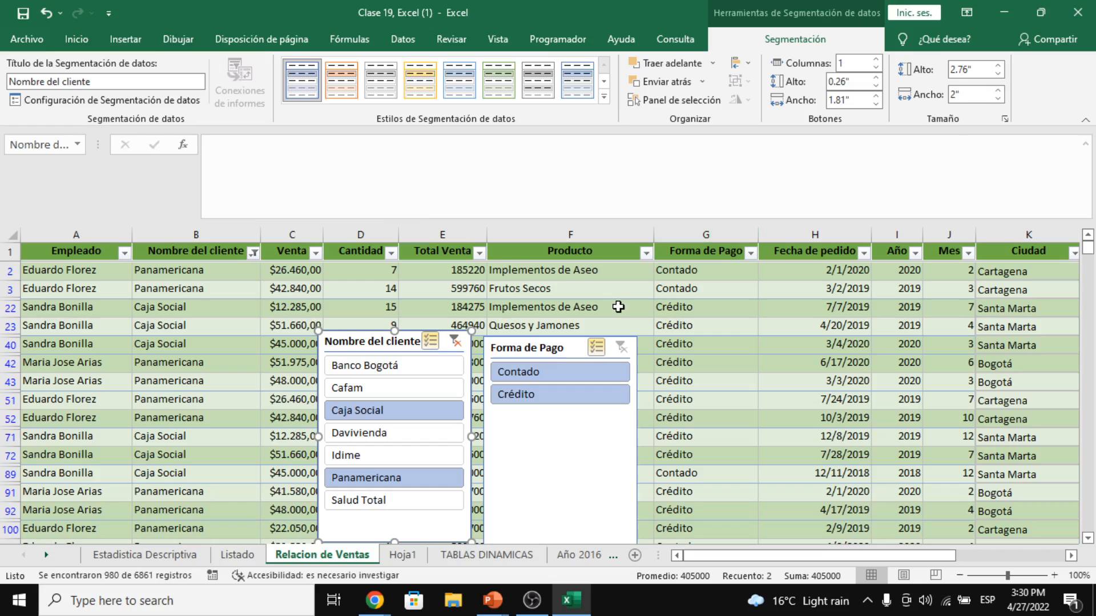
- Clear the Nombre del cliente slicer filter and delete the selected slicer
left_click(455, 341)
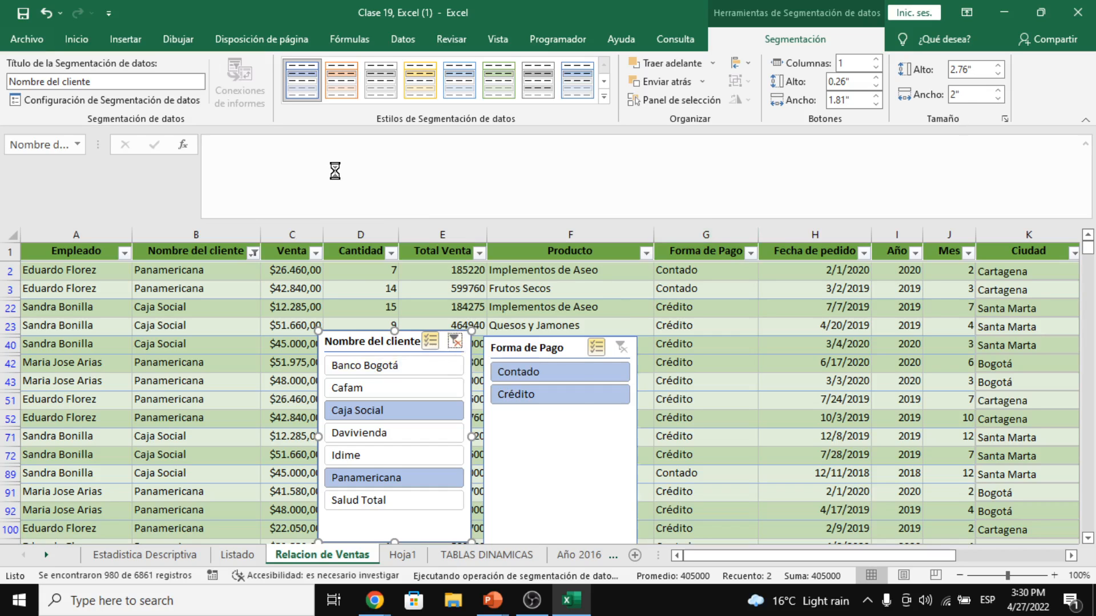
right_click(350, 419)
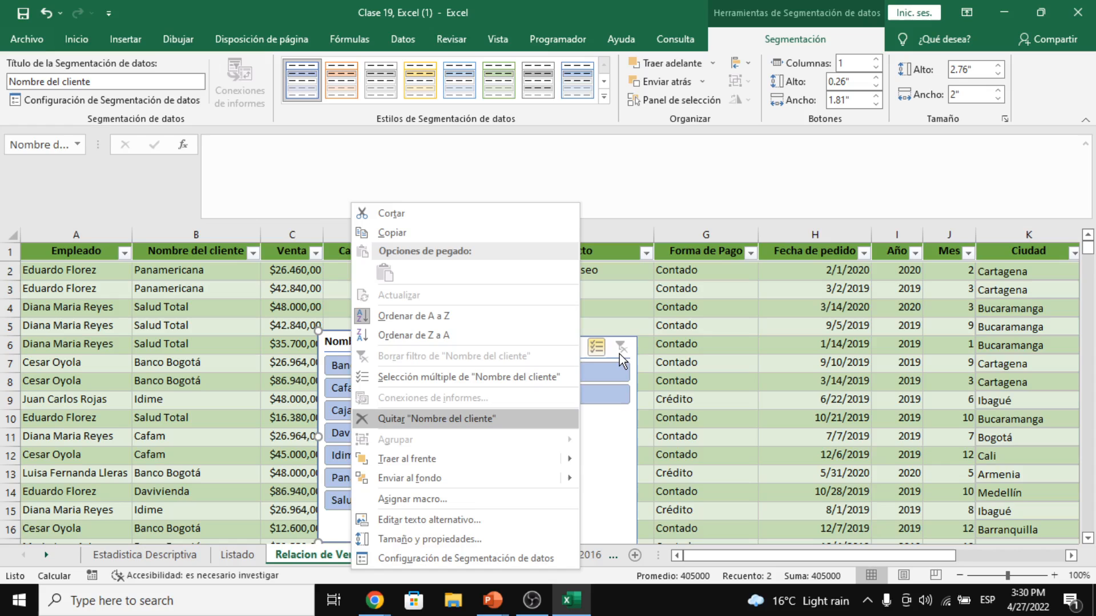
key("Escape")
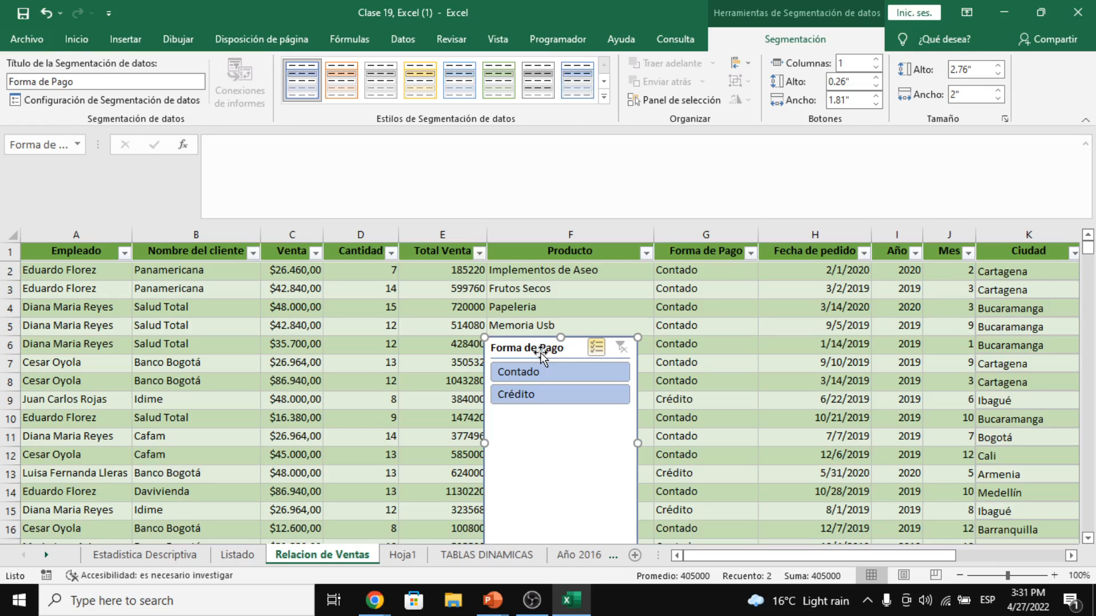
key("Delete")
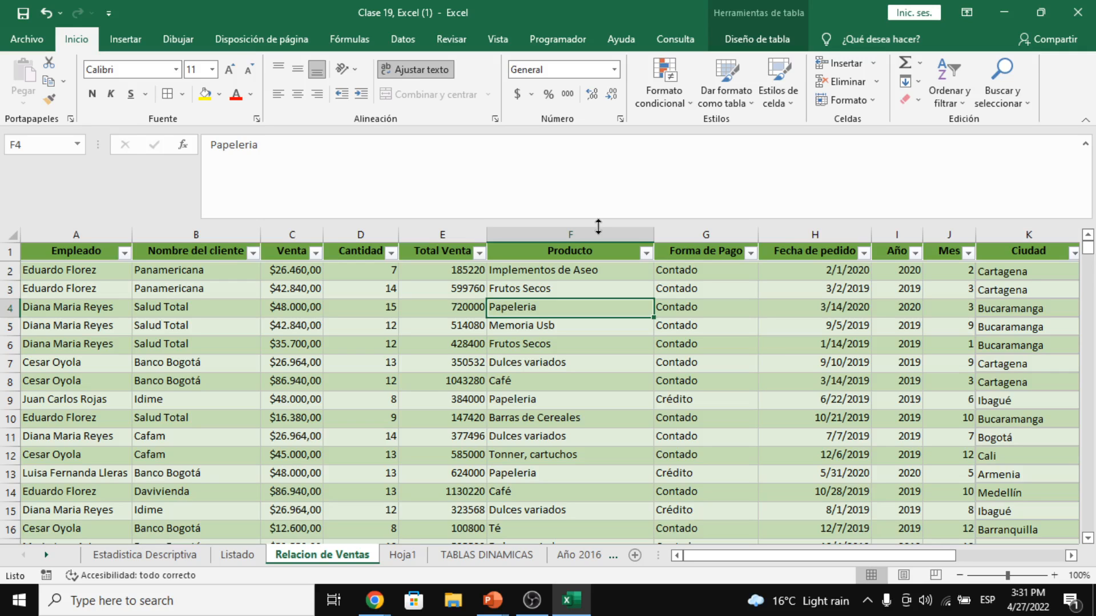
- Convert the sales table Tabla2 into a normal range without filter buttons, confirming with Sí
key("ctrl+a")
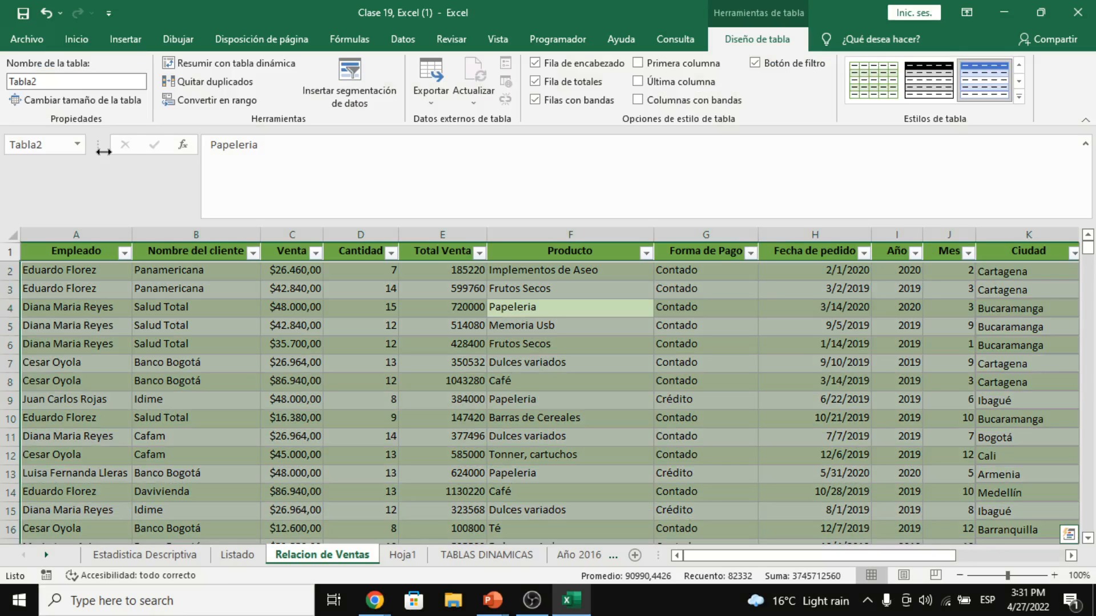
left_click(223, 99)
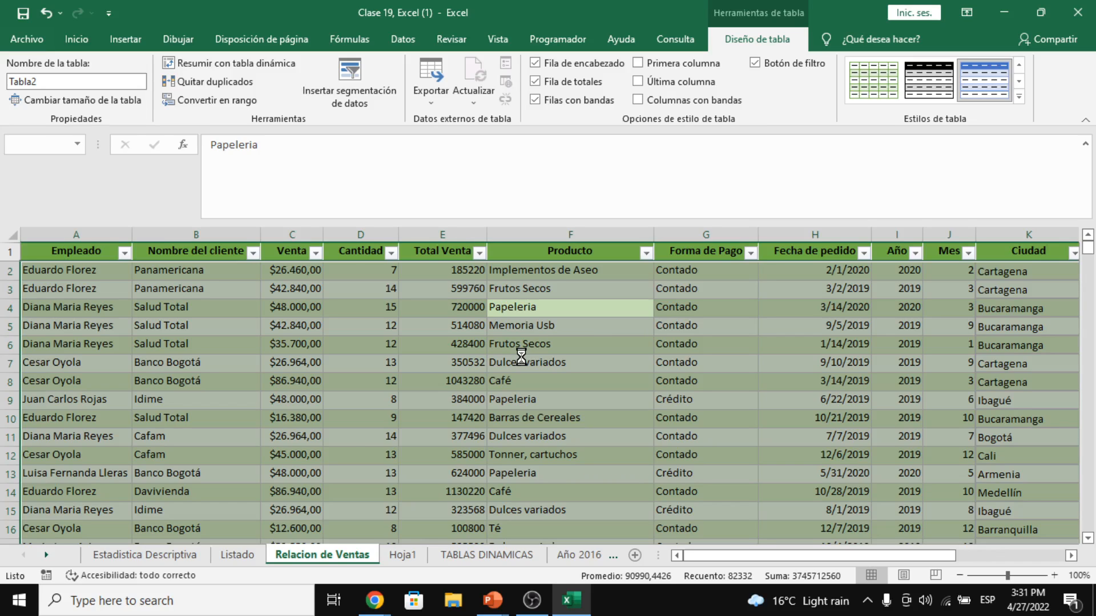
left_click(59, 246)
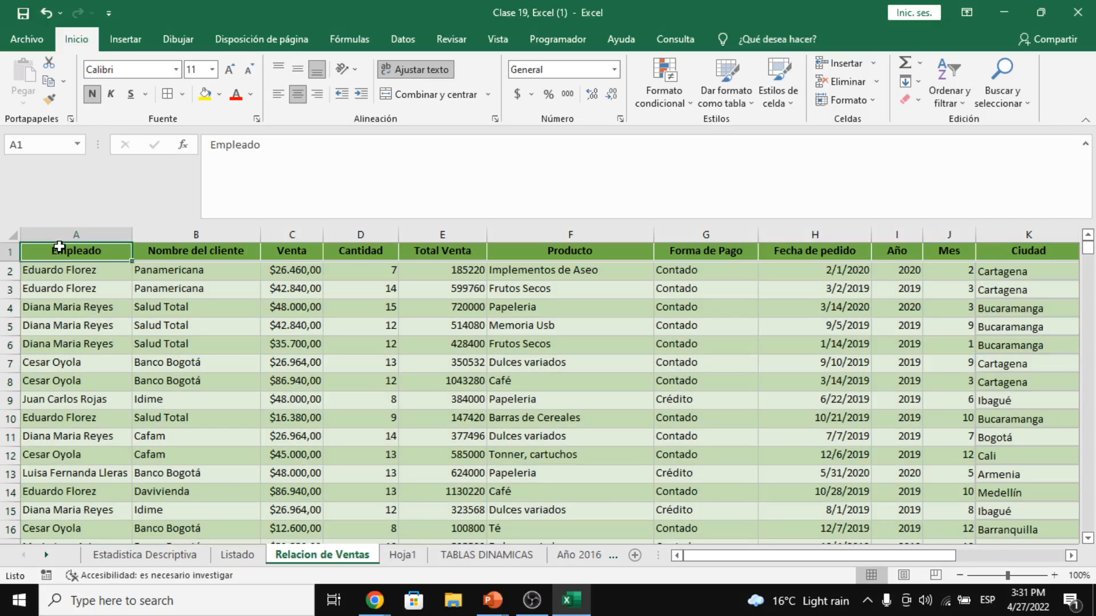
key("ctrl+shift+End")
key("shift+Up")
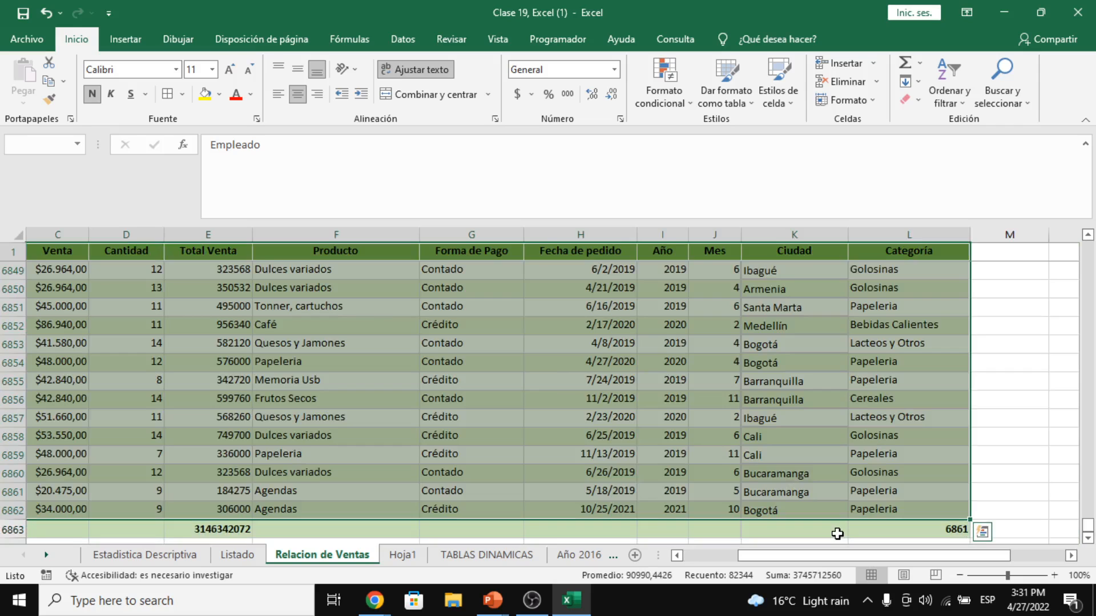
right_click(13, 529)
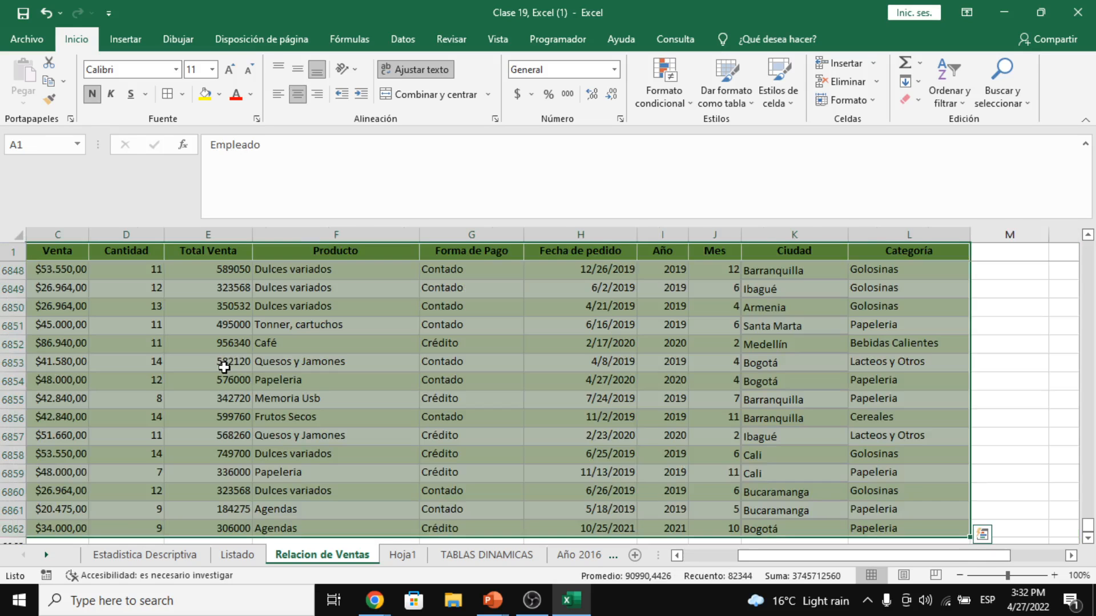
scroll(249, 361, "up", 1)
scroll(248, 361, "up", 1)
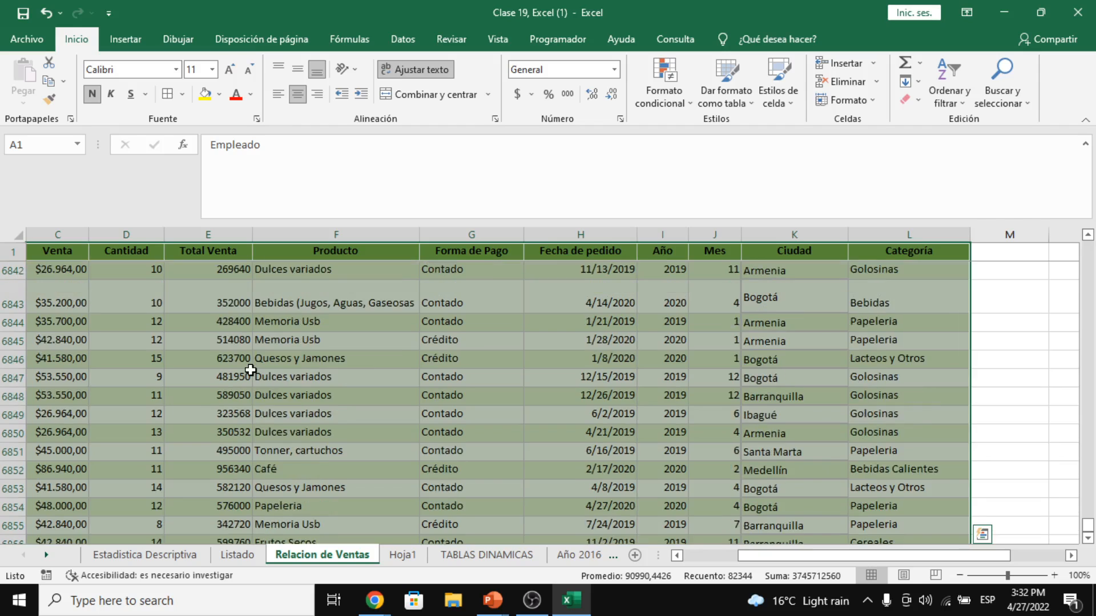
scroll(251, 382, "up", 5)
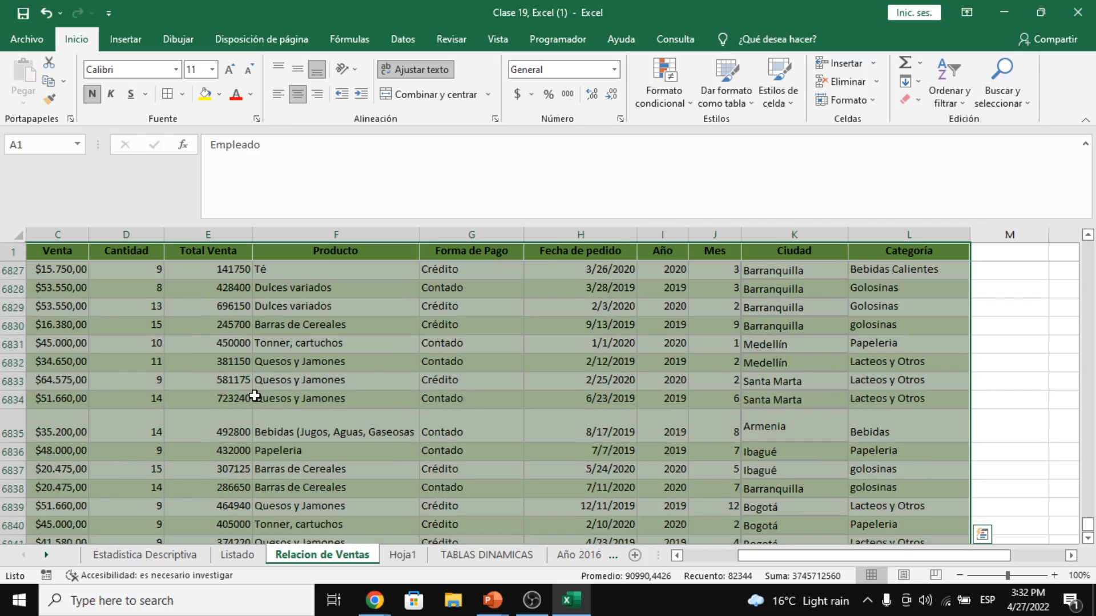
left_click(126, 39)
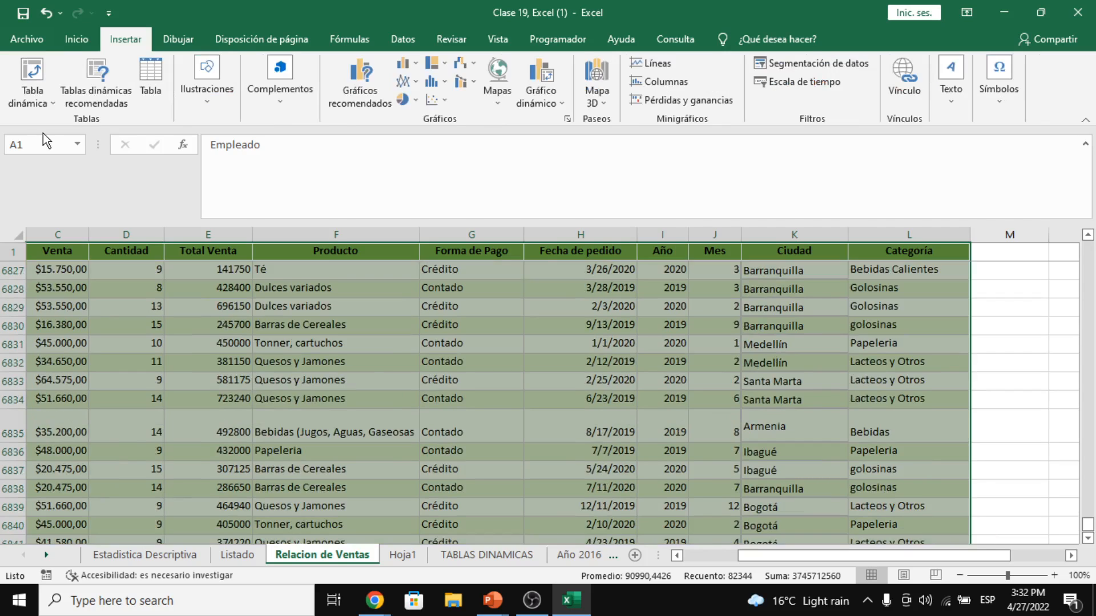
- Insert a PivotTable from range A2:L6862 on a new worksheet, Hoja2
left_click(33, 67)
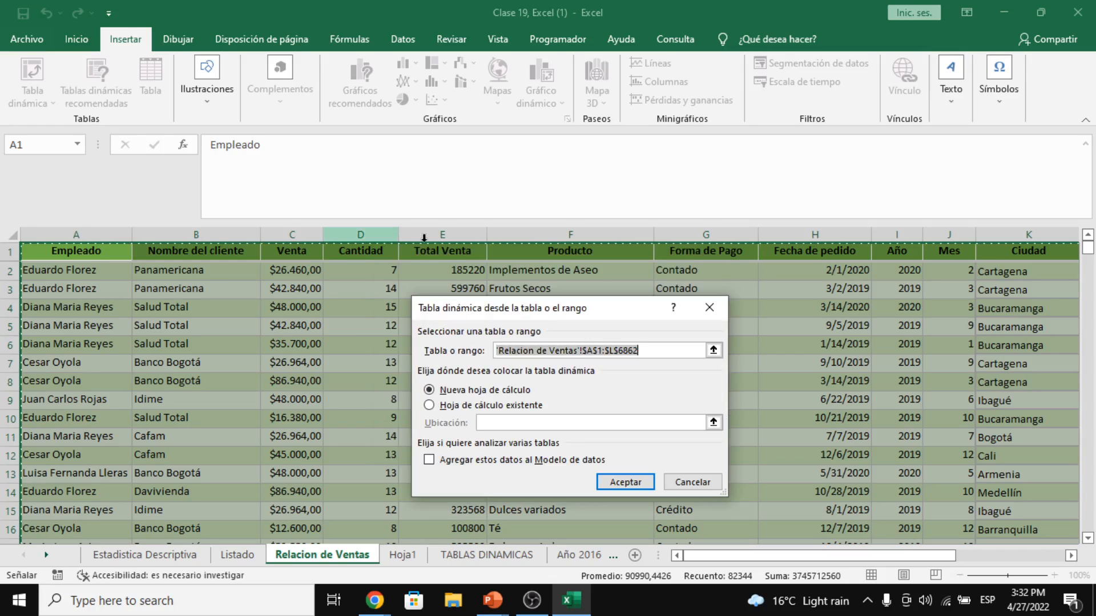
left_click(604, 350)
key("BackSpace")
type("2")
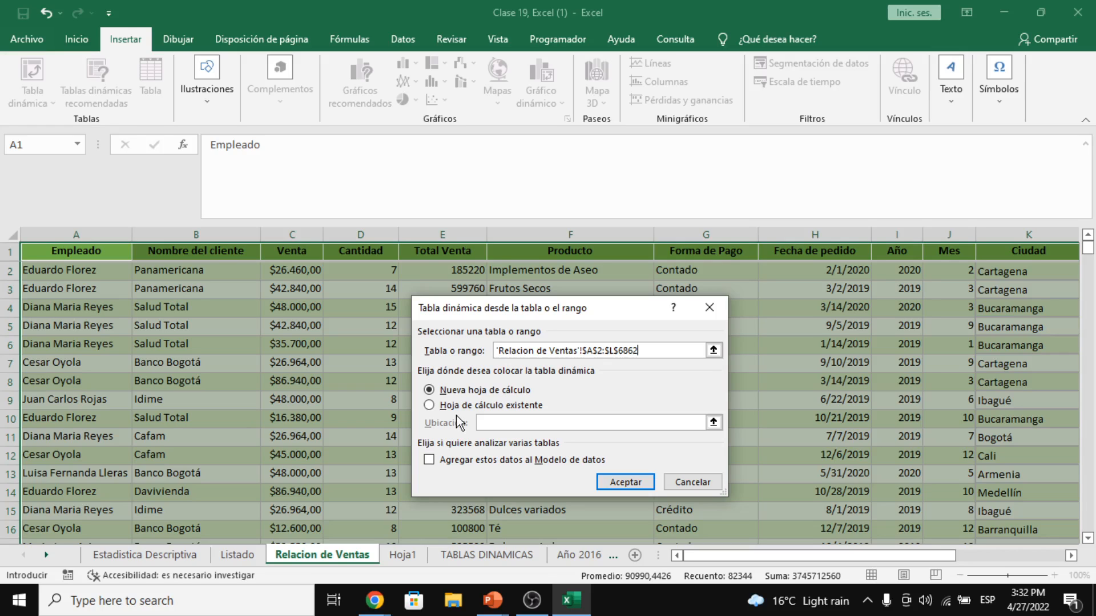
left_click(625, 482)
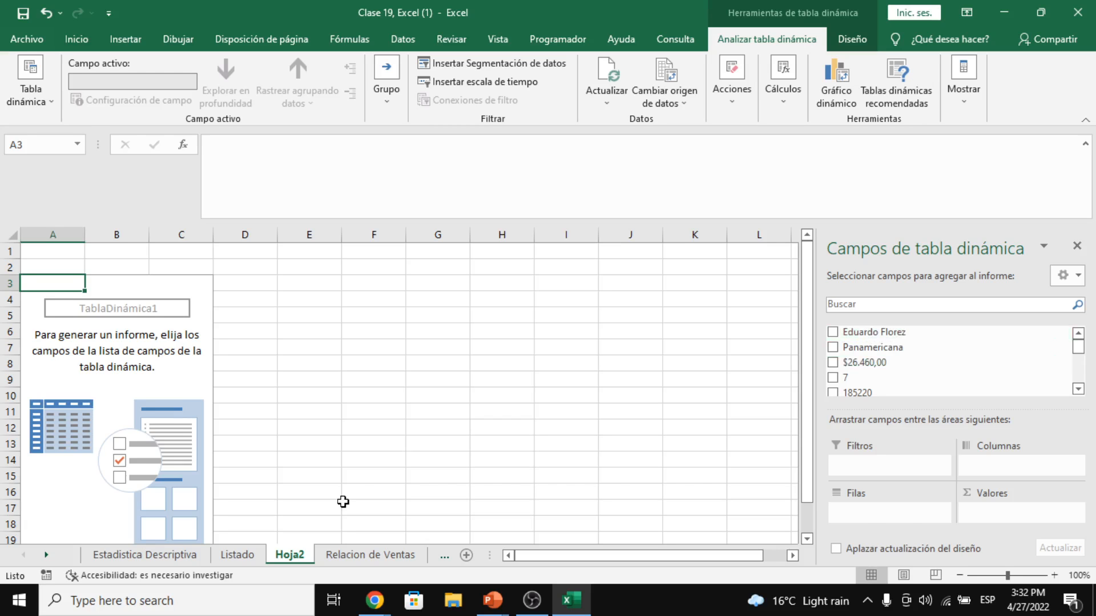
- Delete the Hoja2 sheet with the empty pivot and select all the Relacion de Ventas data
left_click(369, 554)
left_click(311, 273)
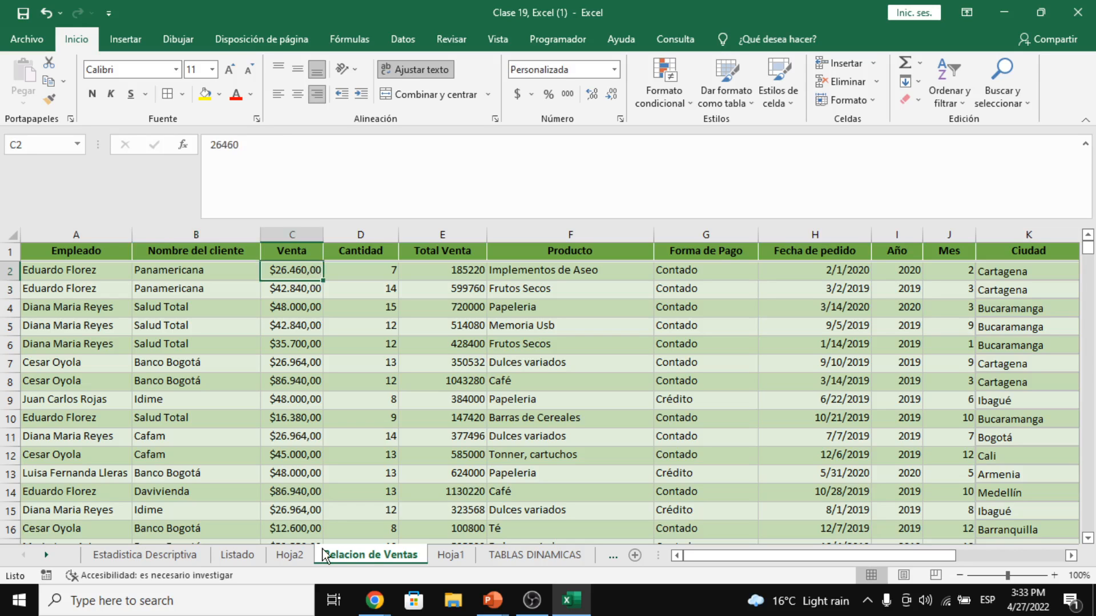
left_click(291, 556)
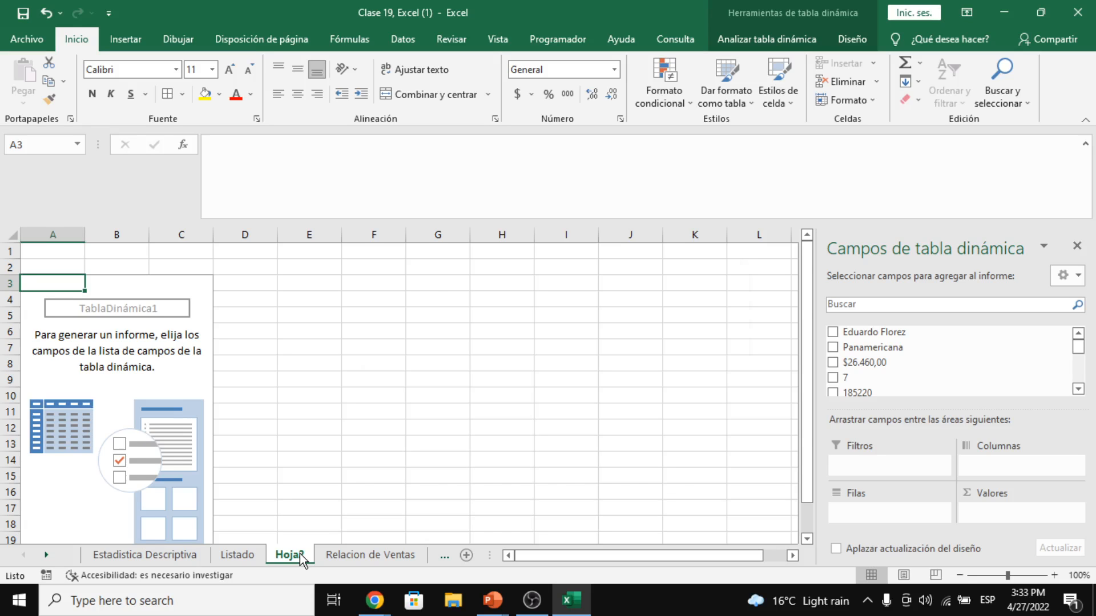
left_click(533, 341)
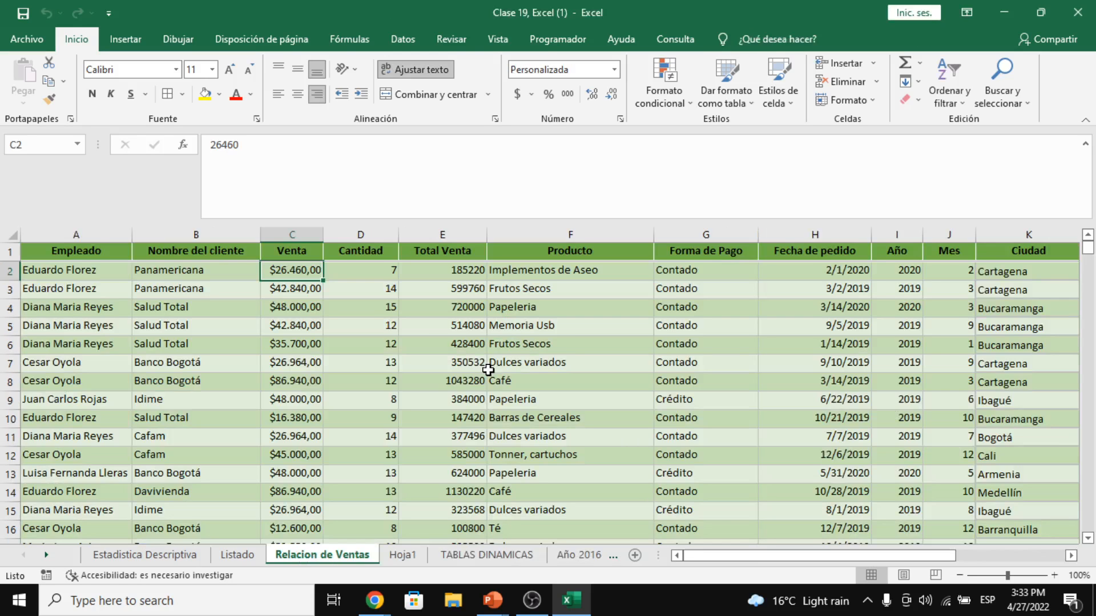
left_click(251, 309)
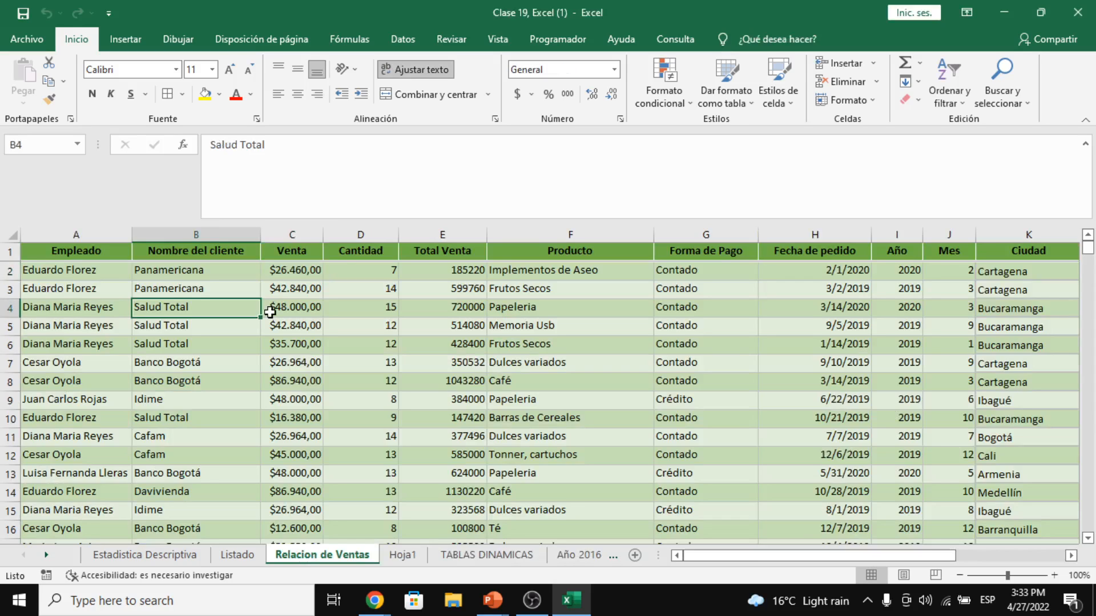
key("ctrl+a")
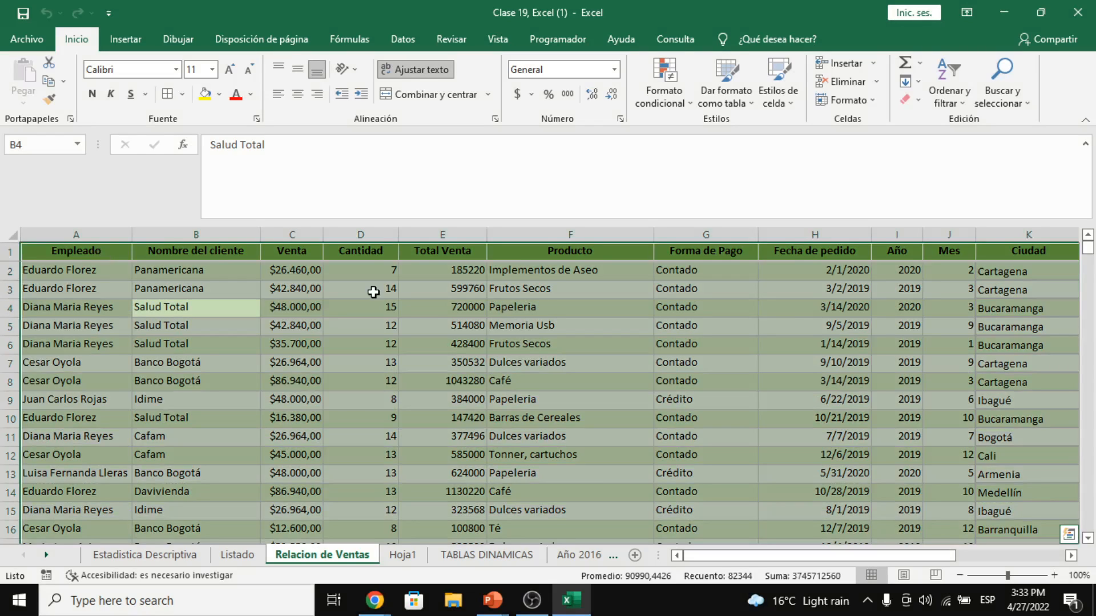
- Create TablaDinámica2 from 'Relacion de Ventas'!$A$1:$L$6862 on a new sheet, abandoning an existing-sheet location
left_click(127, 40)
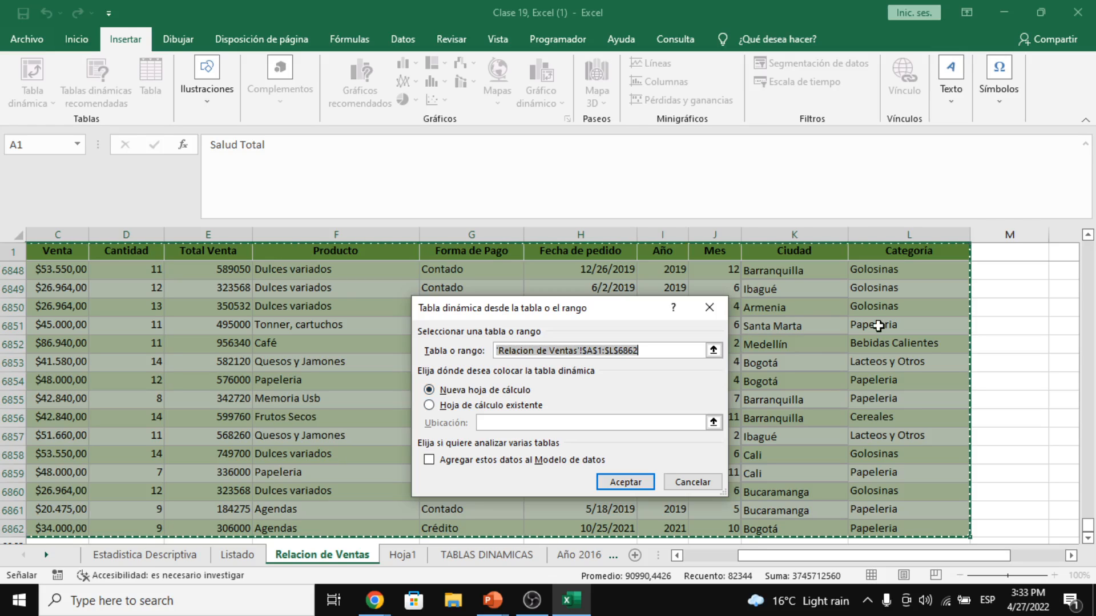
left_click(527, 405)
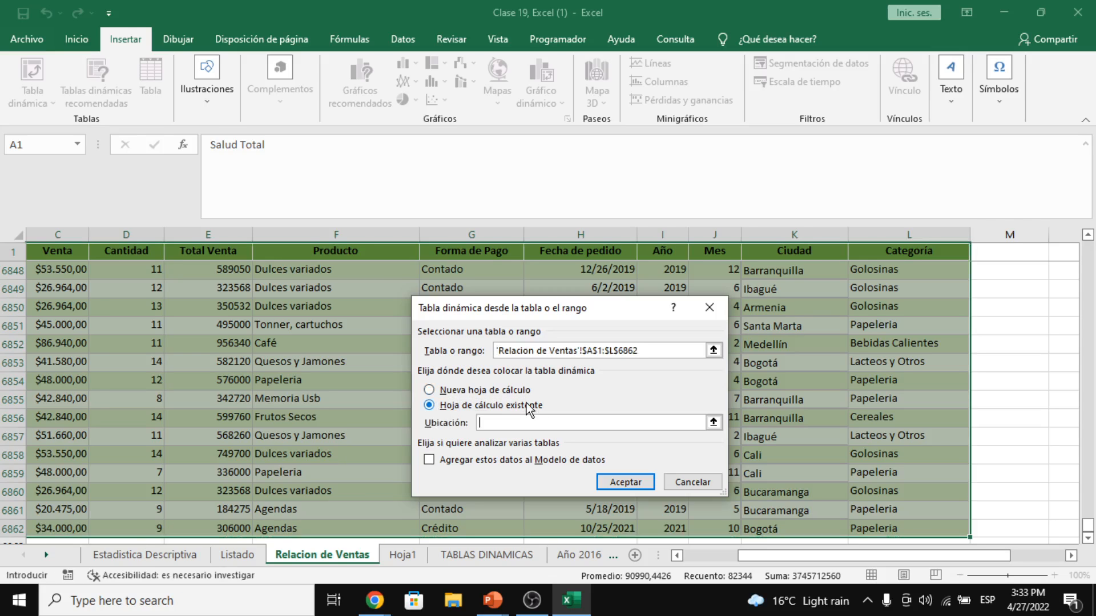
left_click(713, 423)
left_click(1023, 295)
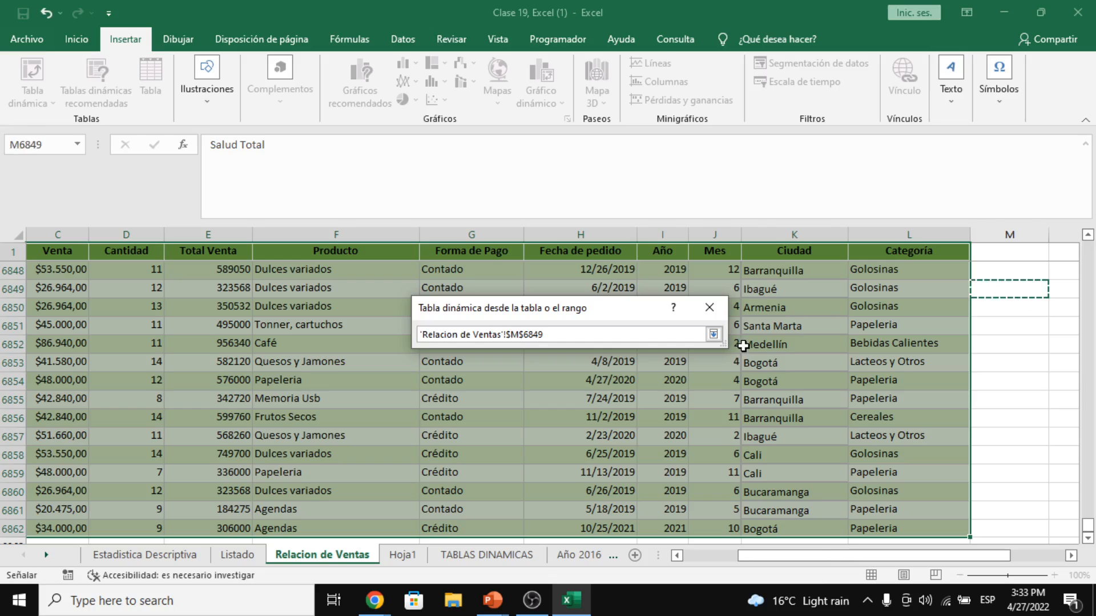
left_click(713, 335)
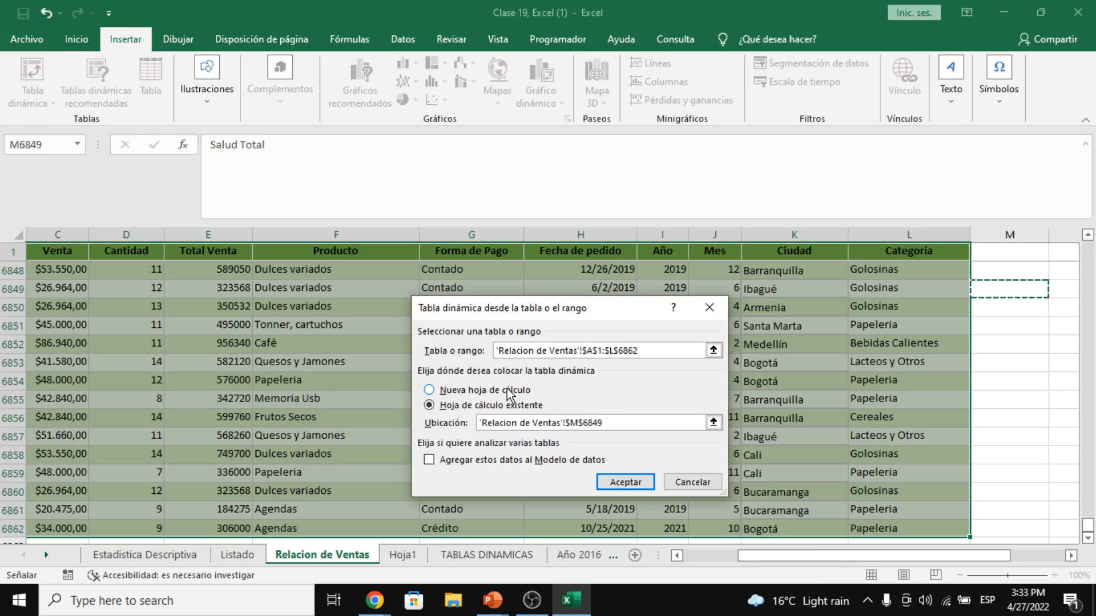
triple_click(564, 421)
key("BackSpace")
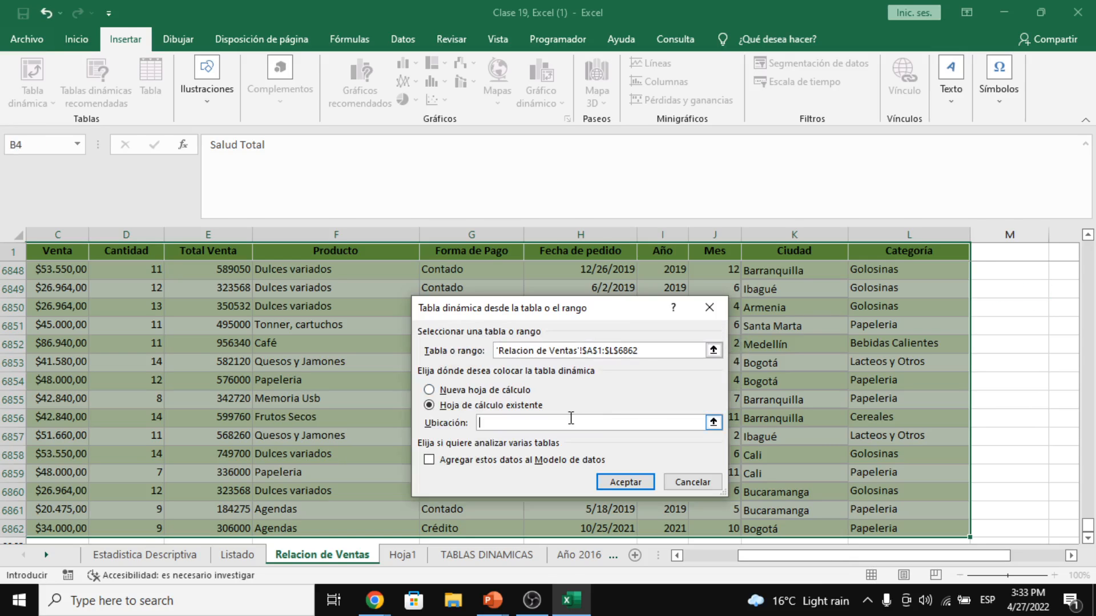
left_click(443, 391)
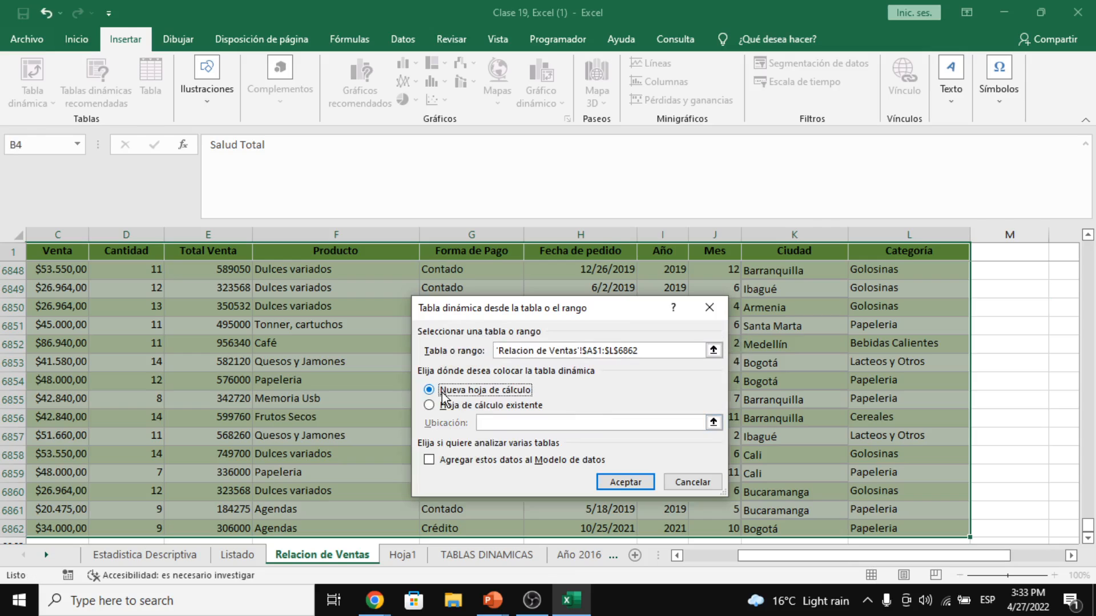
left_click(626, 483)
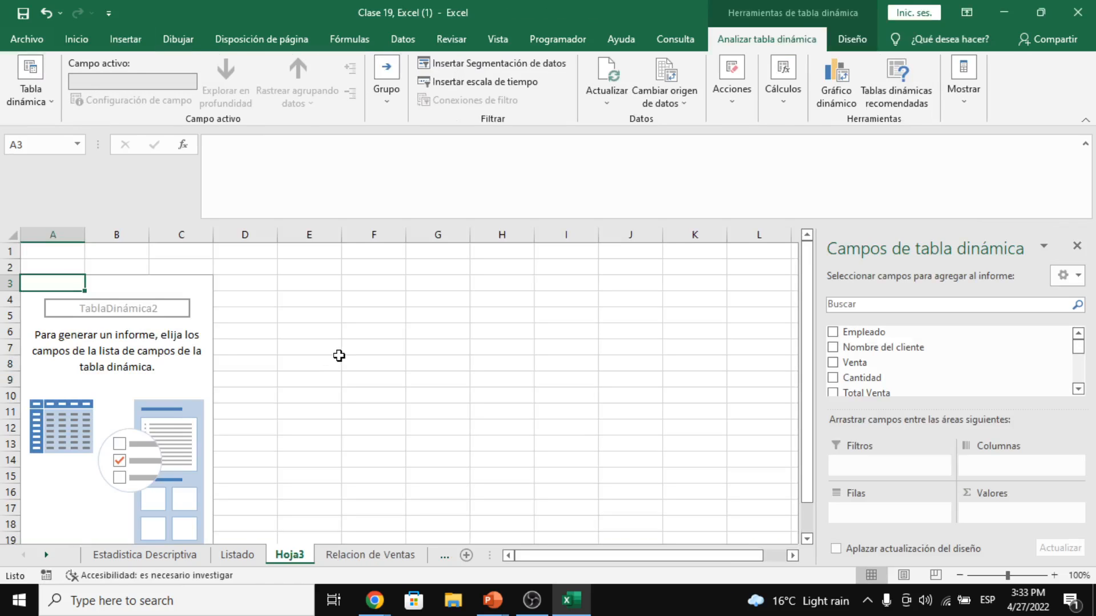
- Select cells A4 through C7 in the empty Hoja3 pivot area
scroll(223, 364, "down", 1)
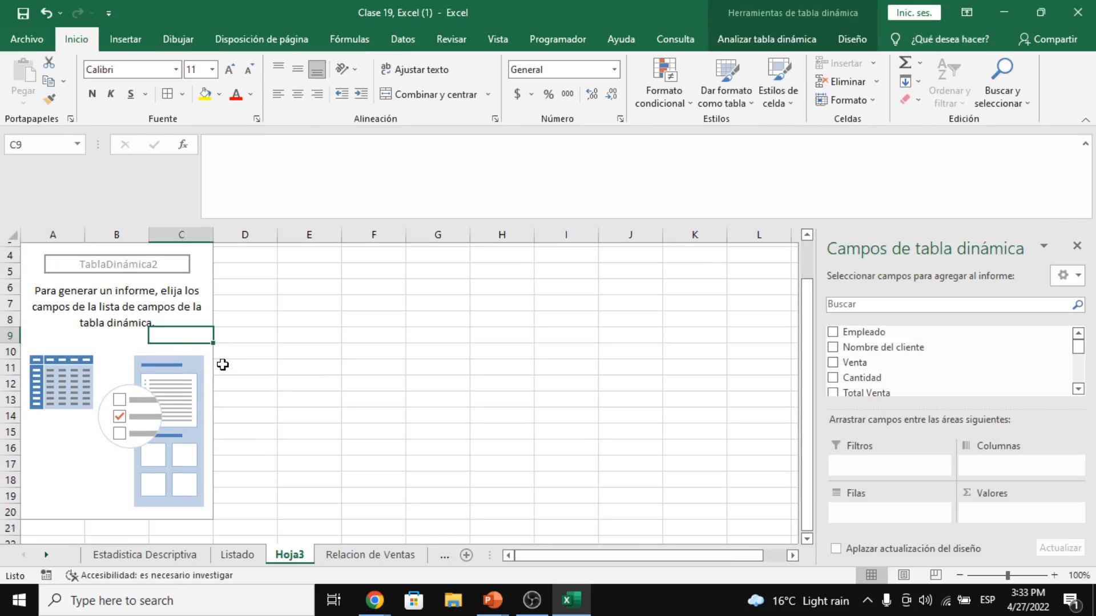
scroll(223, 364, "up", 1)
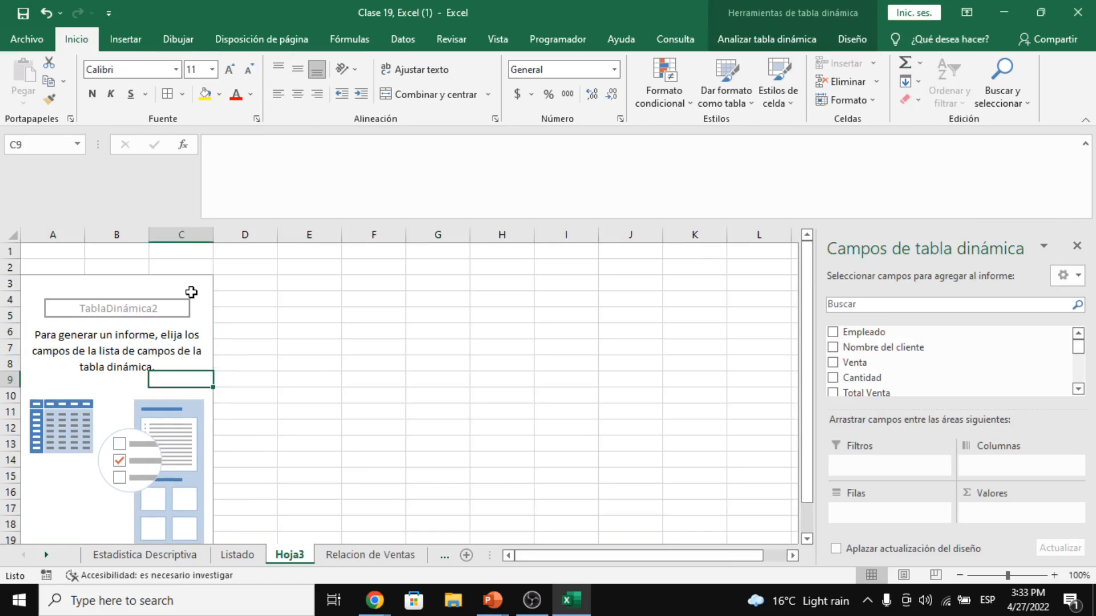
left_click(191, 292)
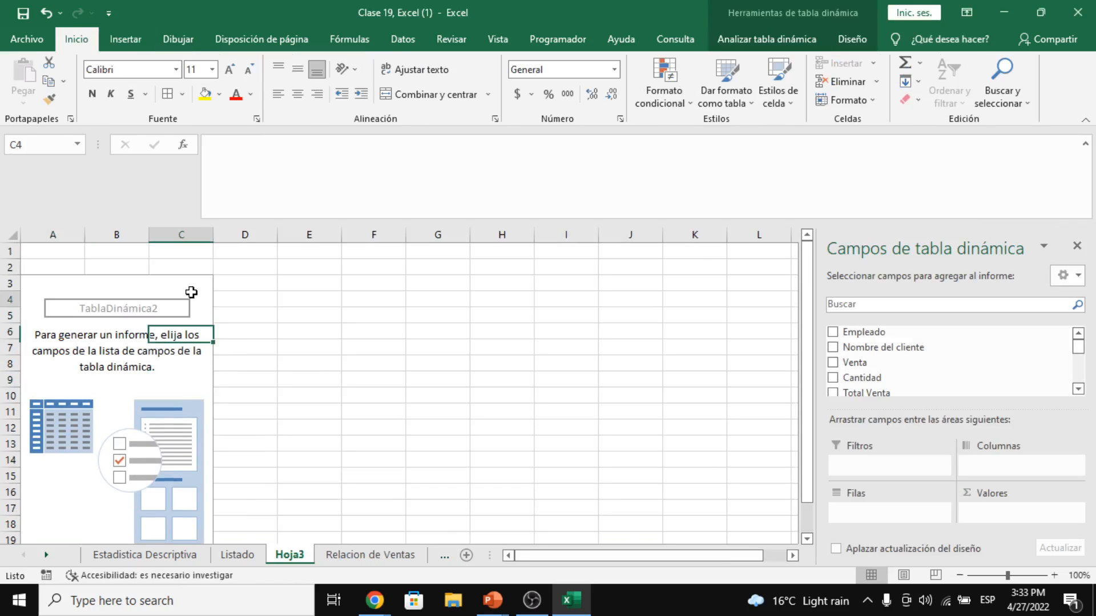
left_click(70, 295)
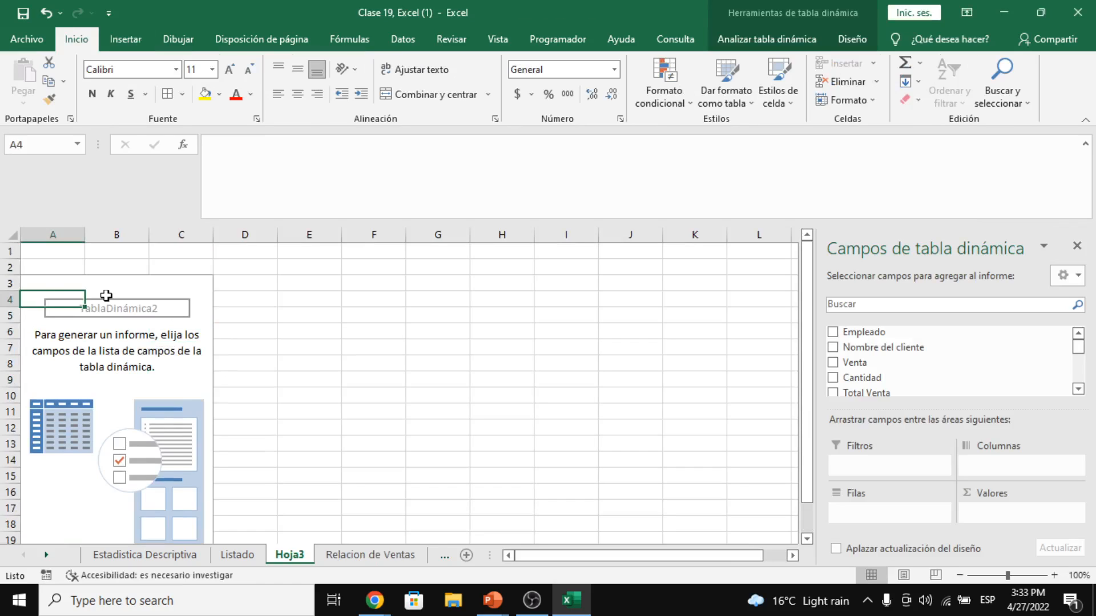
scroll(106, 295, "down", 1)
left_click(78, 304)
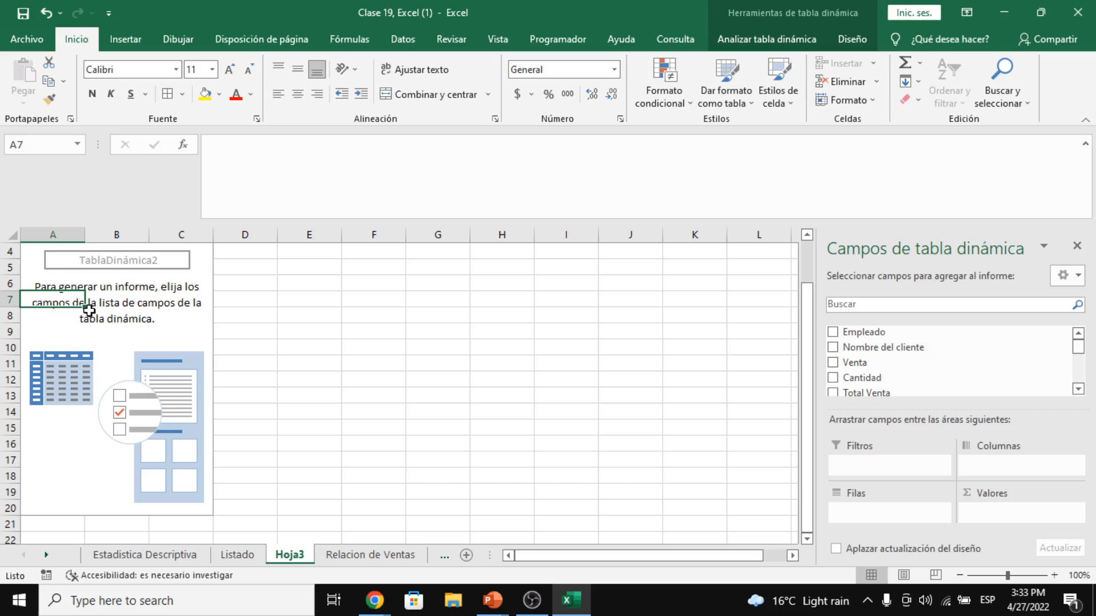
left_click(129, 270)
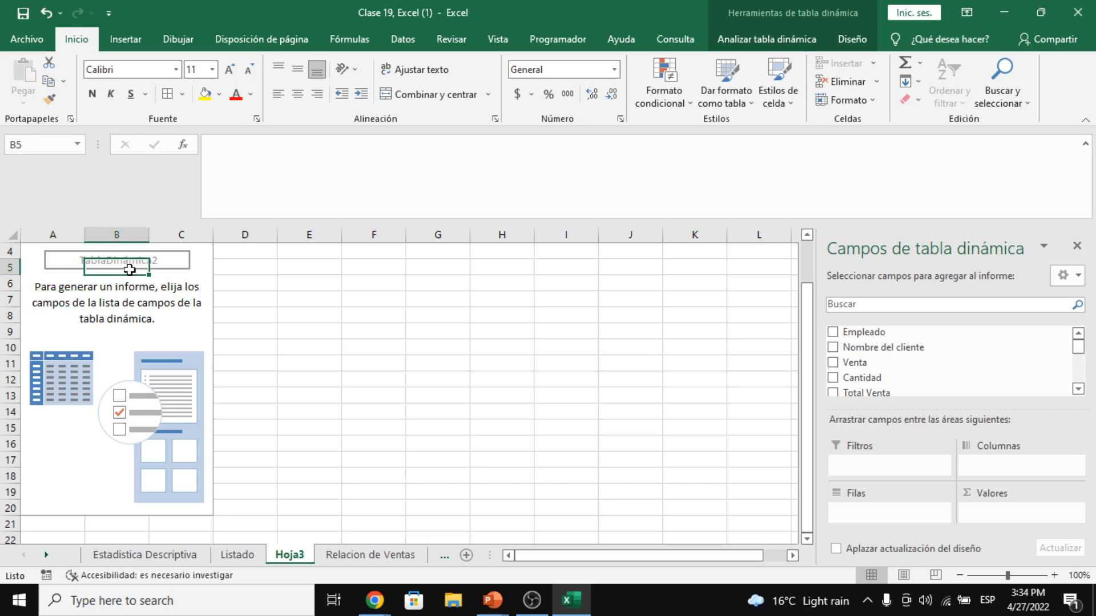
left_click(75, 256)
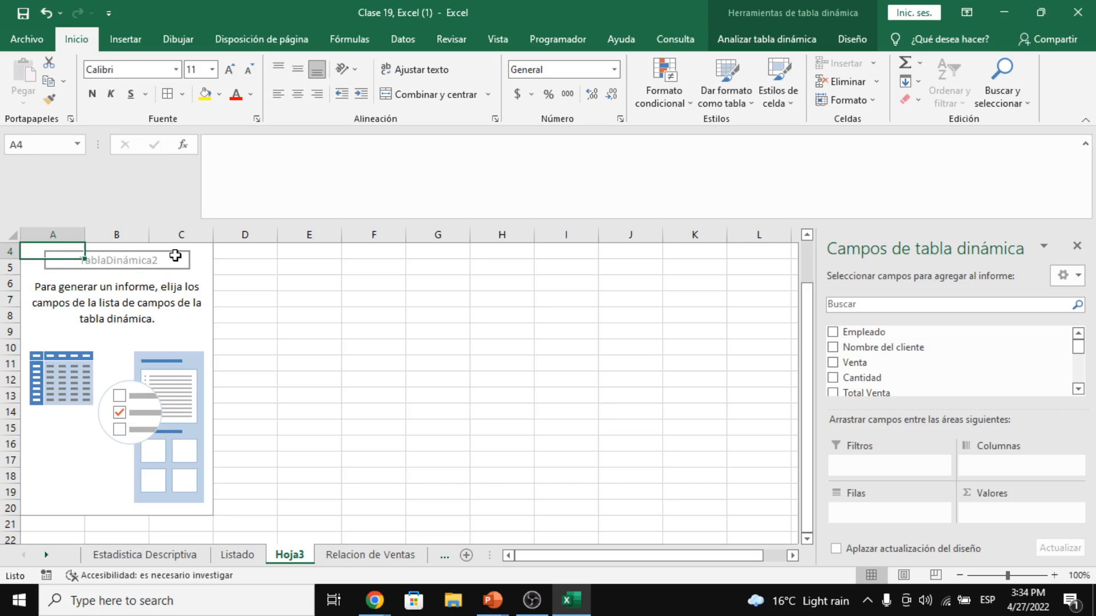
left_click(146, 256)
left_click(159, 257)
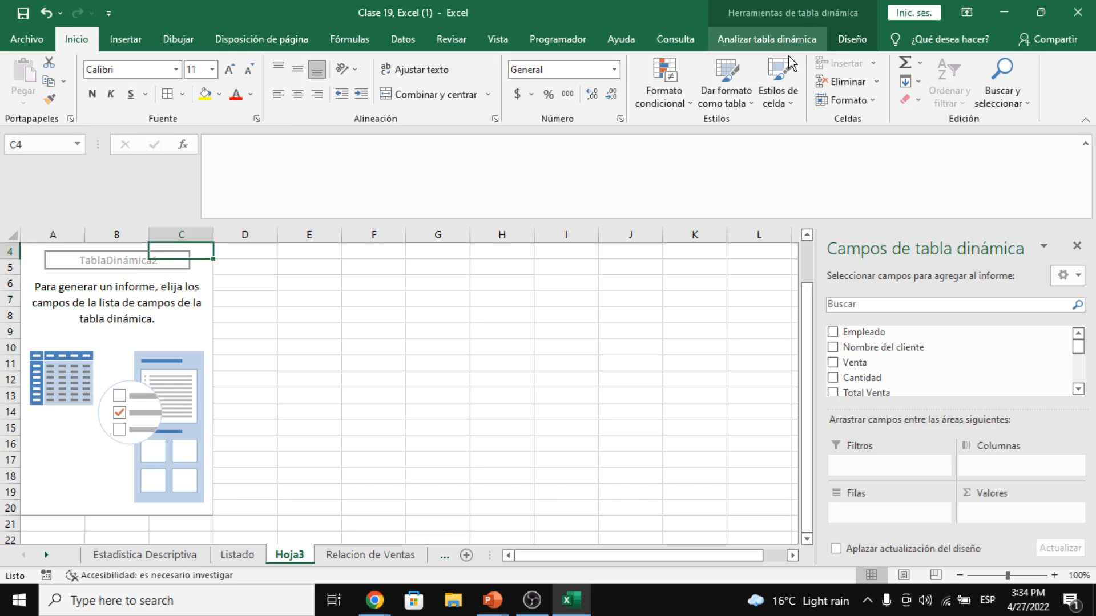
- Check the pivot's name, TablaDinámica2, under the PivotTable analysis options
left_click(782, 42)
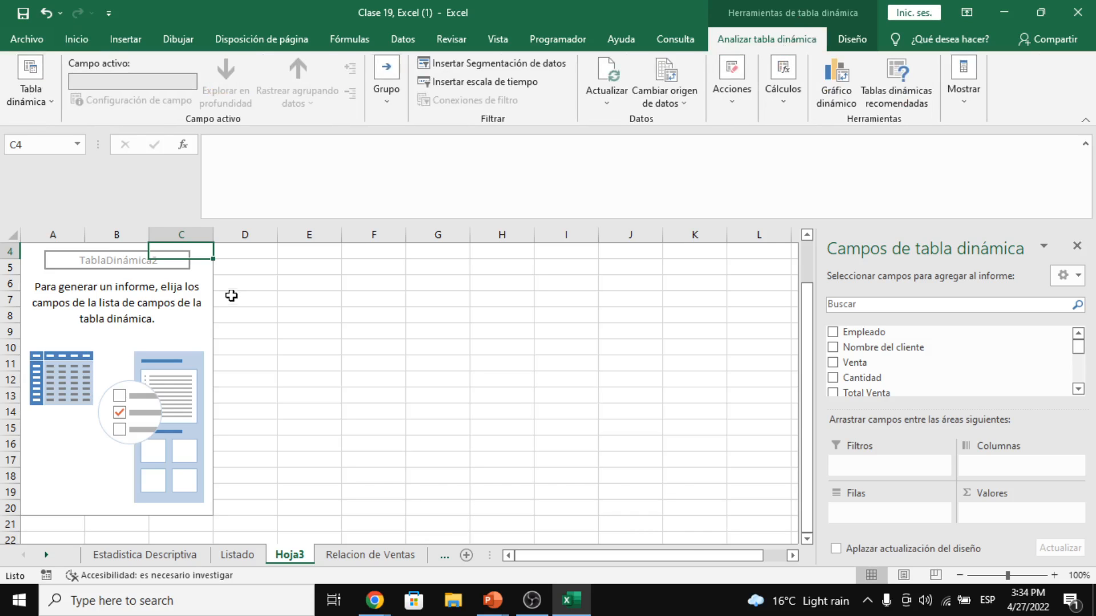
left_click(217, 329)
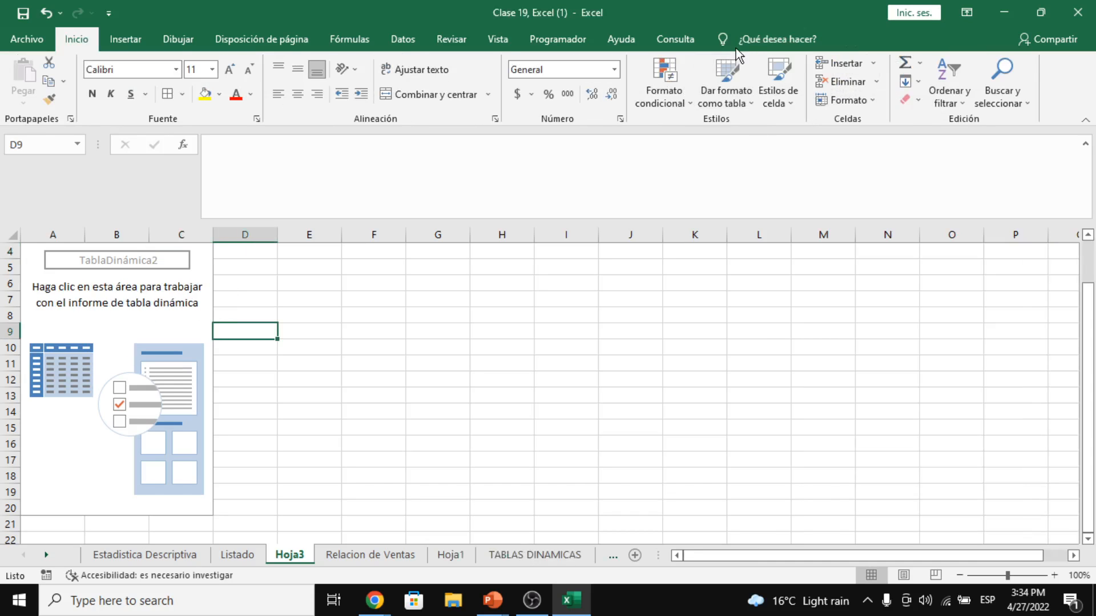
left_click(172, 321)
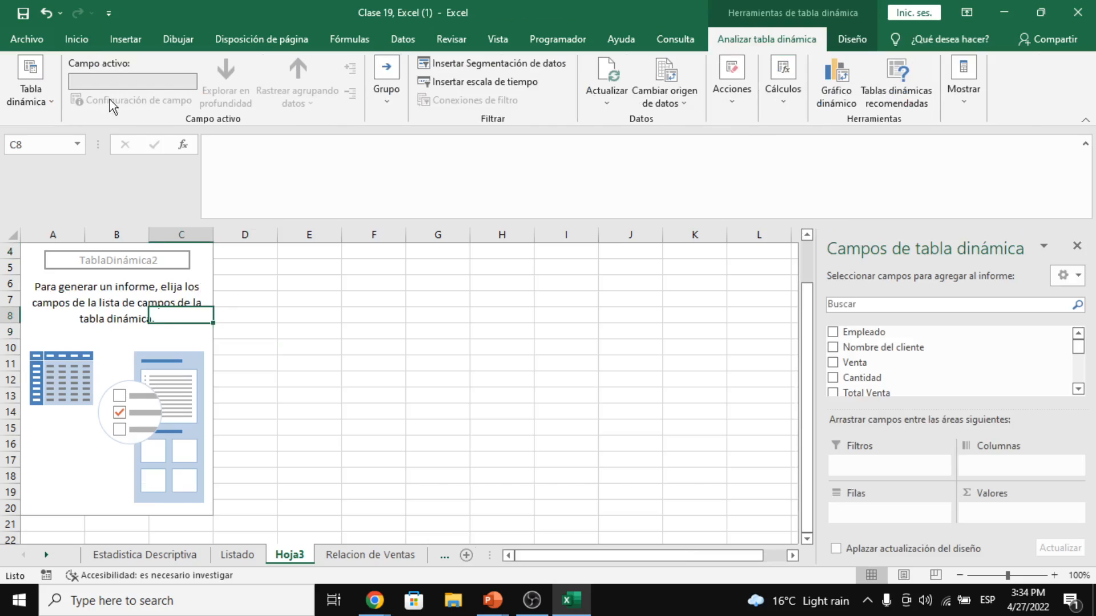
left_click(55, 101)
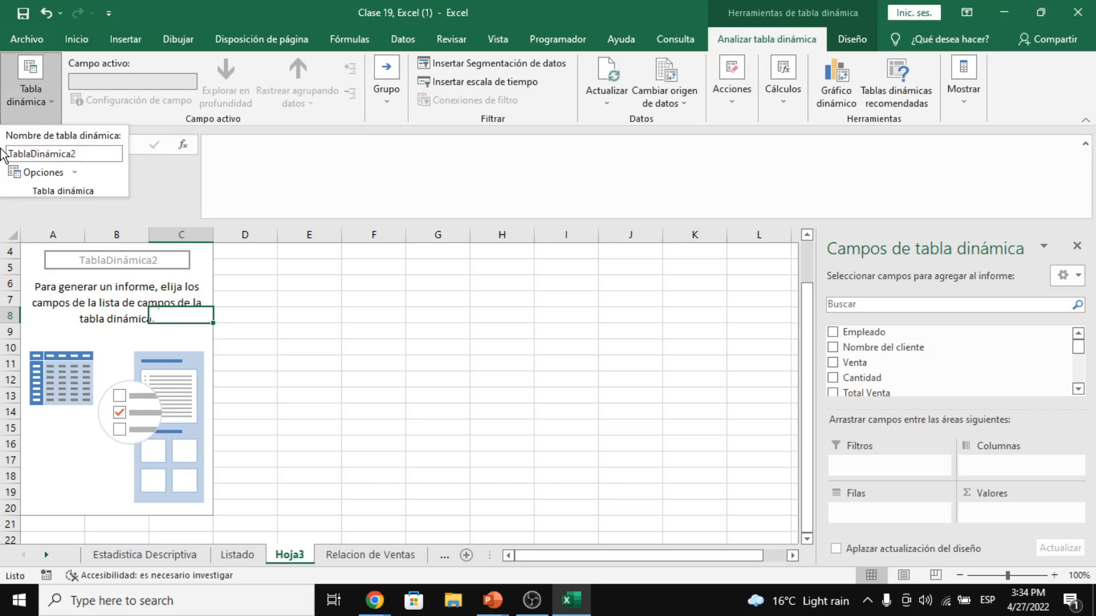
left_click(184, 334)
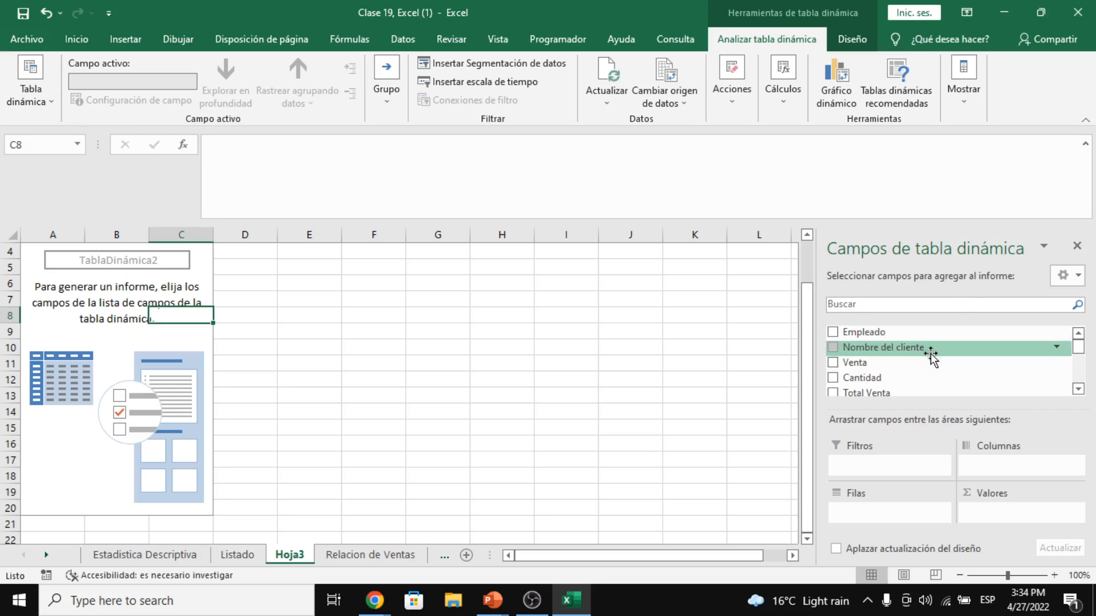
- Scroll the pivot sheet, then return to the Relacion de Ventas sheet
scroll(934, 349, "down", 2)
scroll(933, 365, "down", 3)
scroll(932, 371, "up", 5)
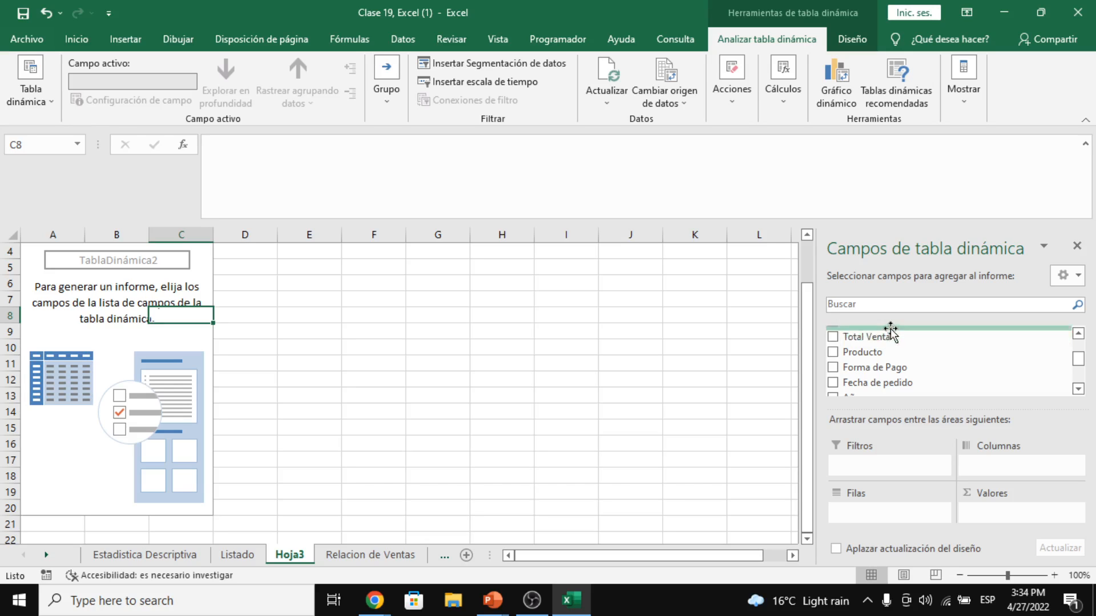
scroll(930, 370, "up", 2)
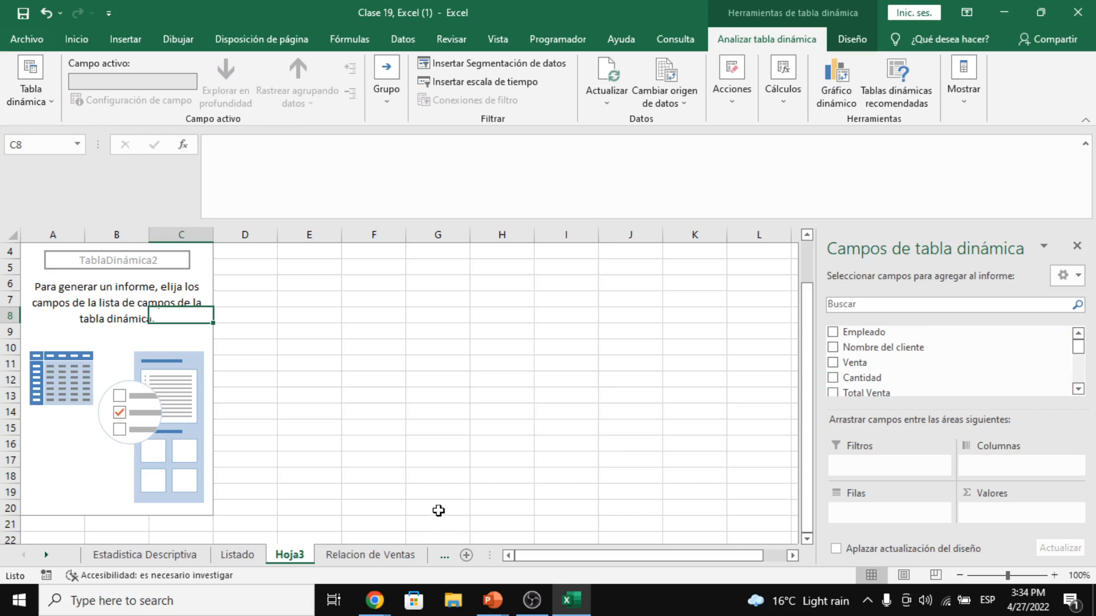
left_click(393, 555)
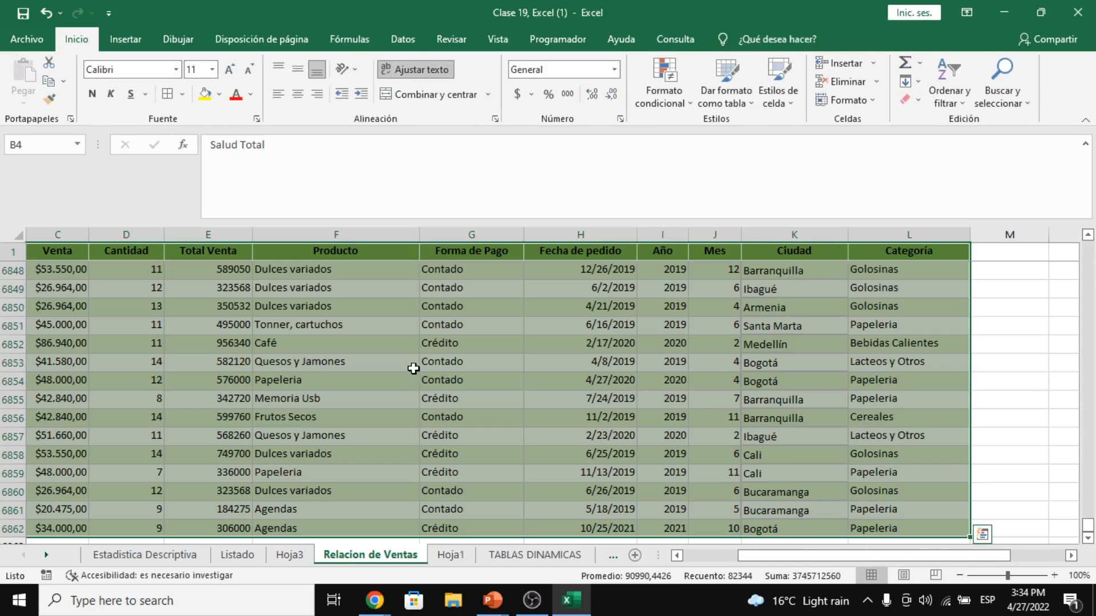
- Step through the headers Empleado to Forma de Pago, then show the Hoja1 course-table sheet
left_click(414, 368)
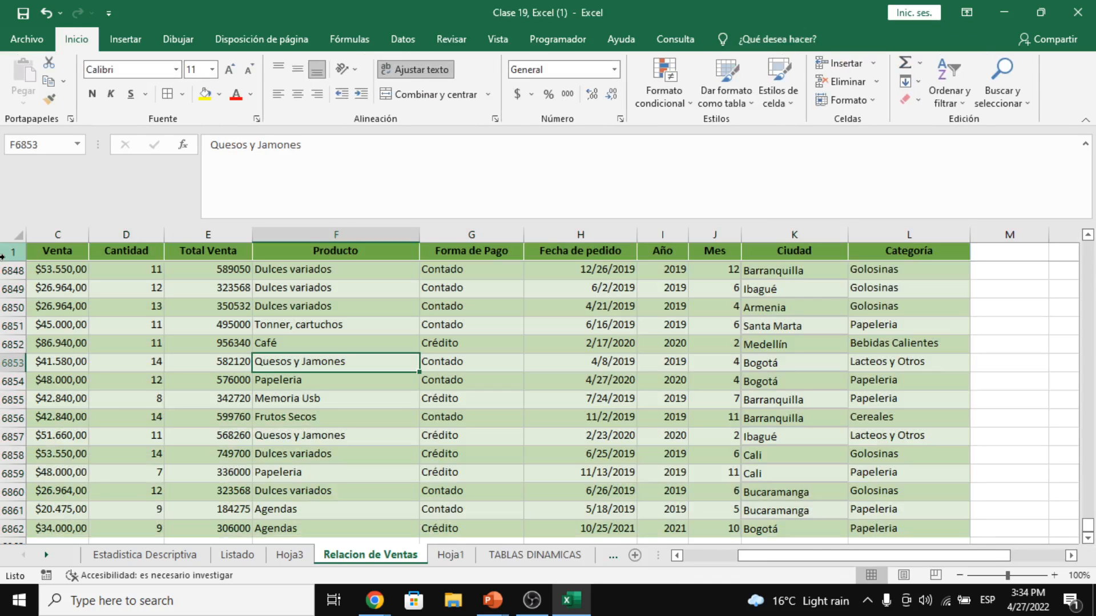
left_click(46, 257)
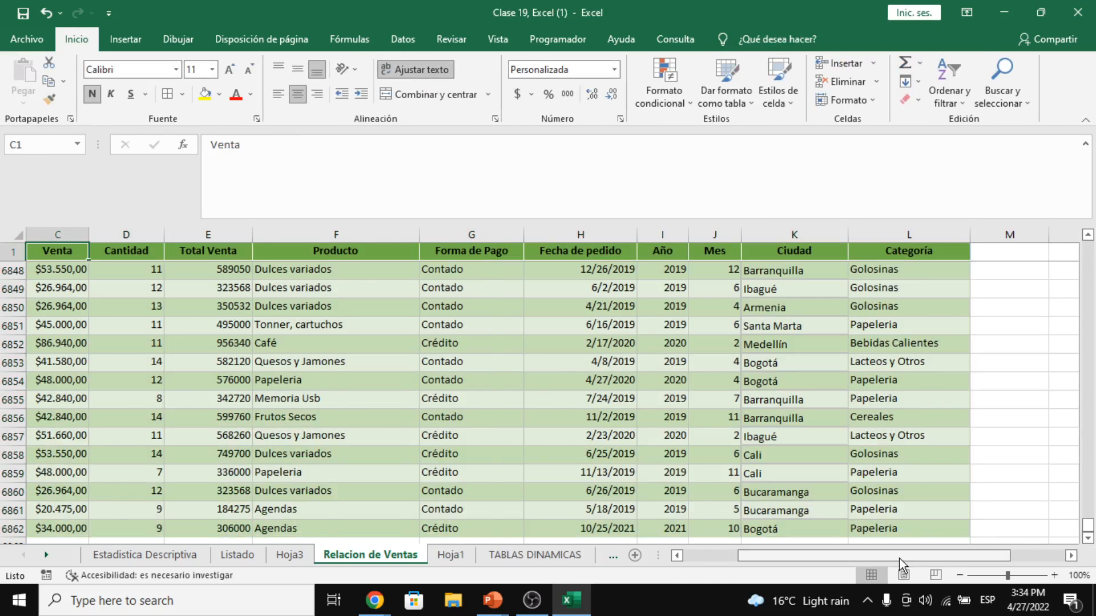
left_click_drag(900, 559, 844, 559)
left_click(113, 247)
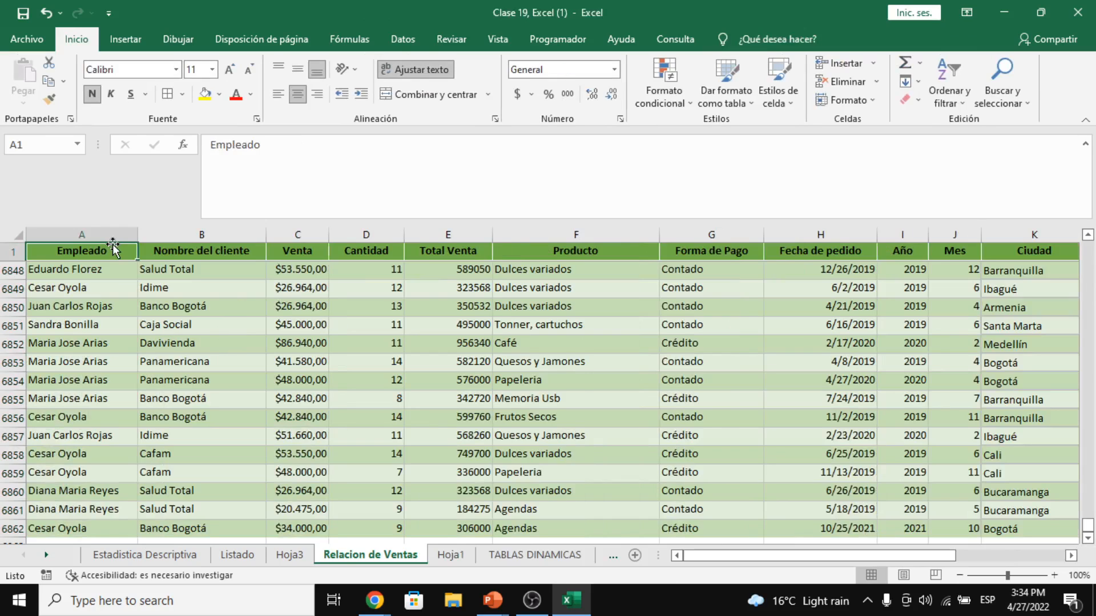
left_click(186, 258)
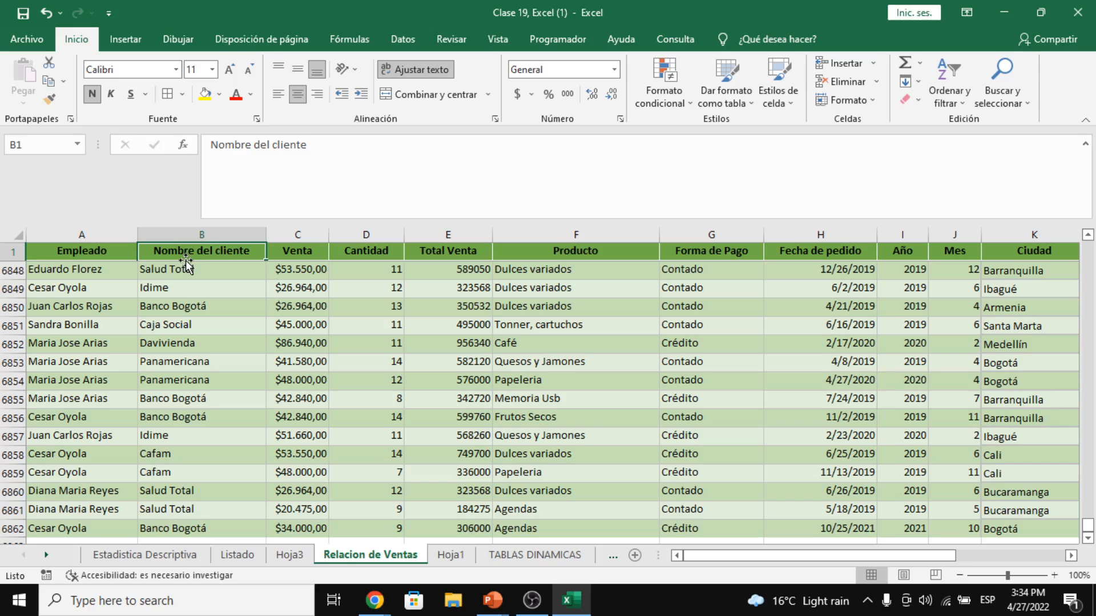
left_click(295, 252)
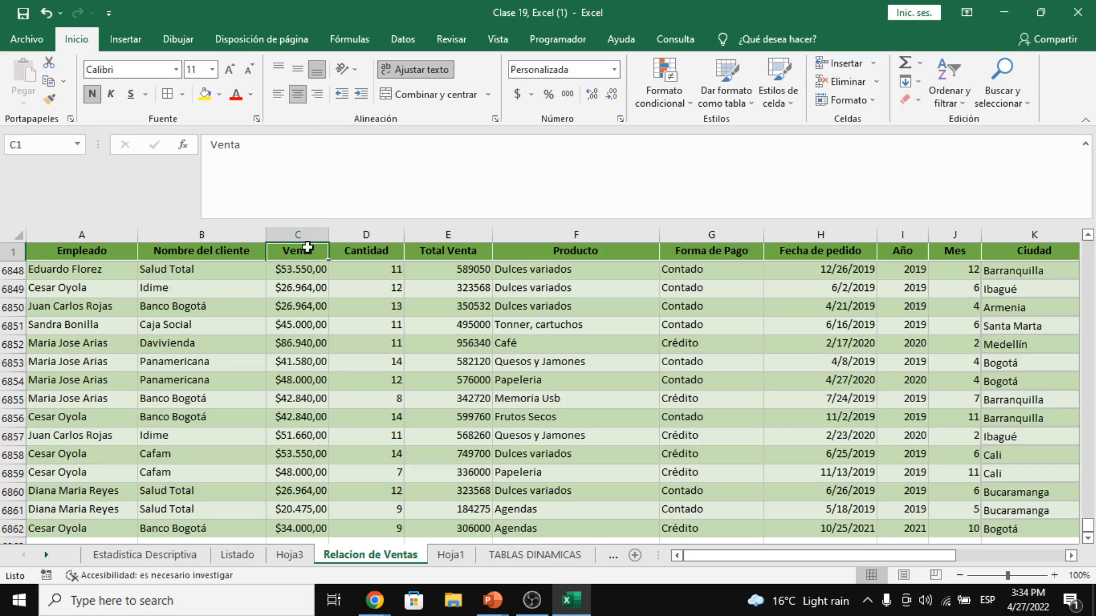
left_click(371, 252)
left_click(435, 250)
left_click(637, 251)
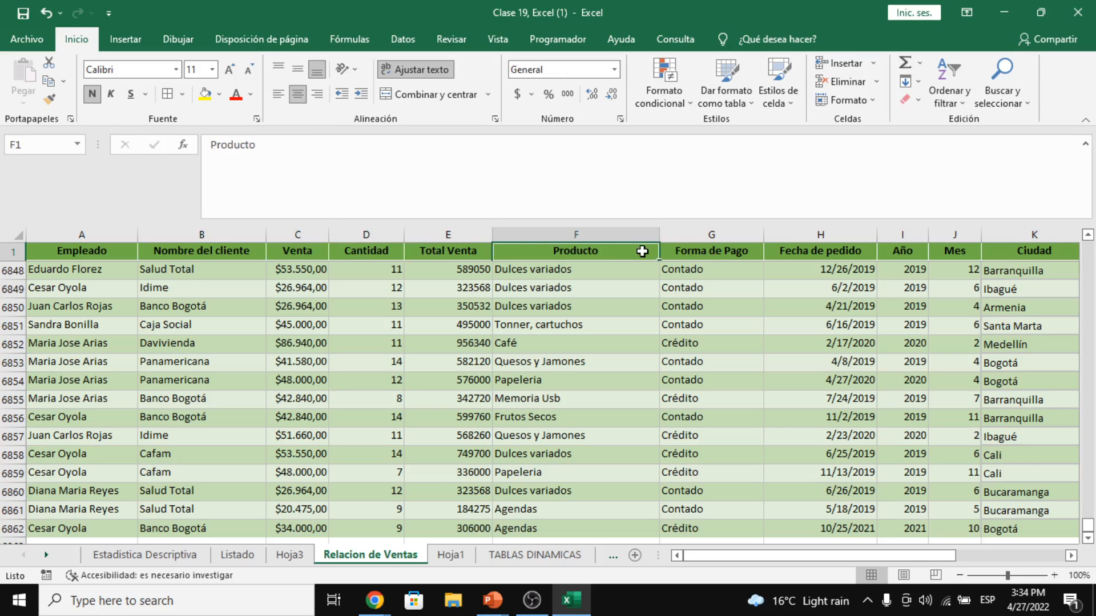
left_click(701, 257)
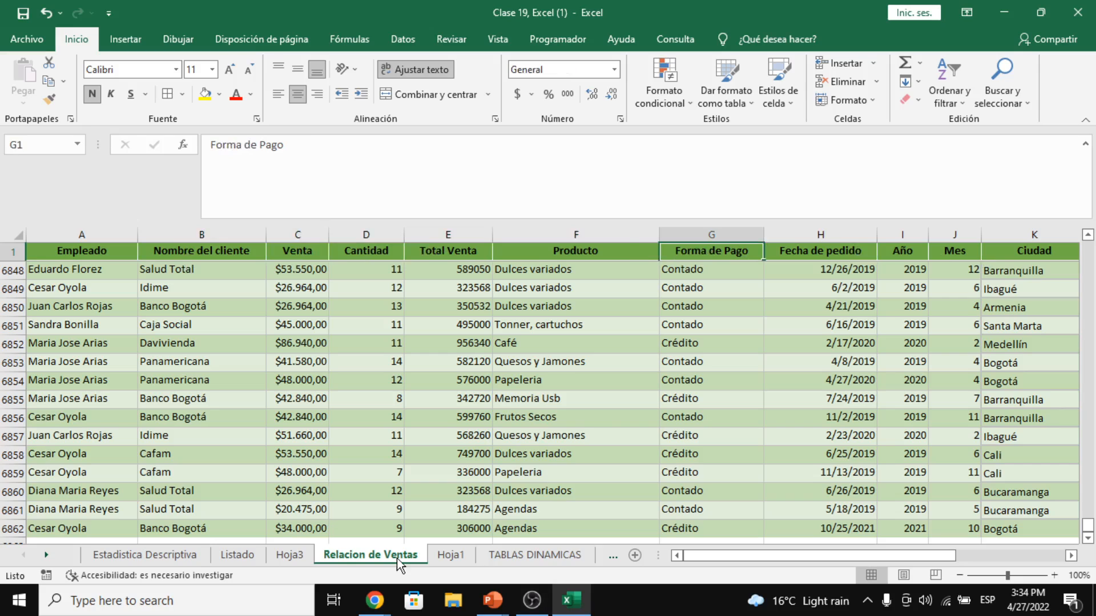
left_click(446, 556)
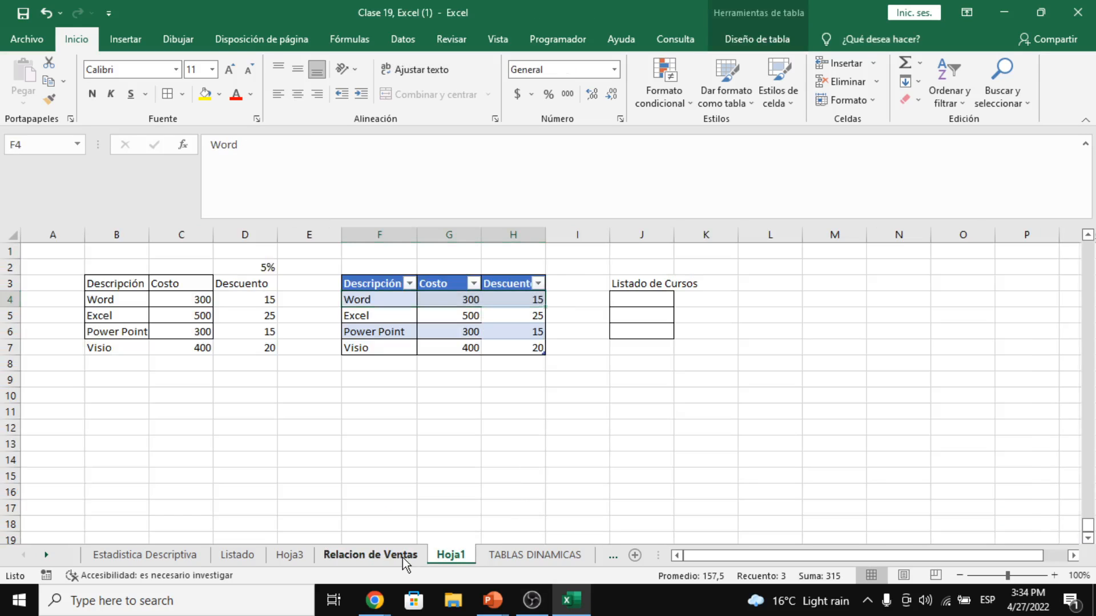
- On Hoja3, put Nombre del cliente in Filas and sum Total Venta in Valores
left_click_drag(291, 556, 436, 556)
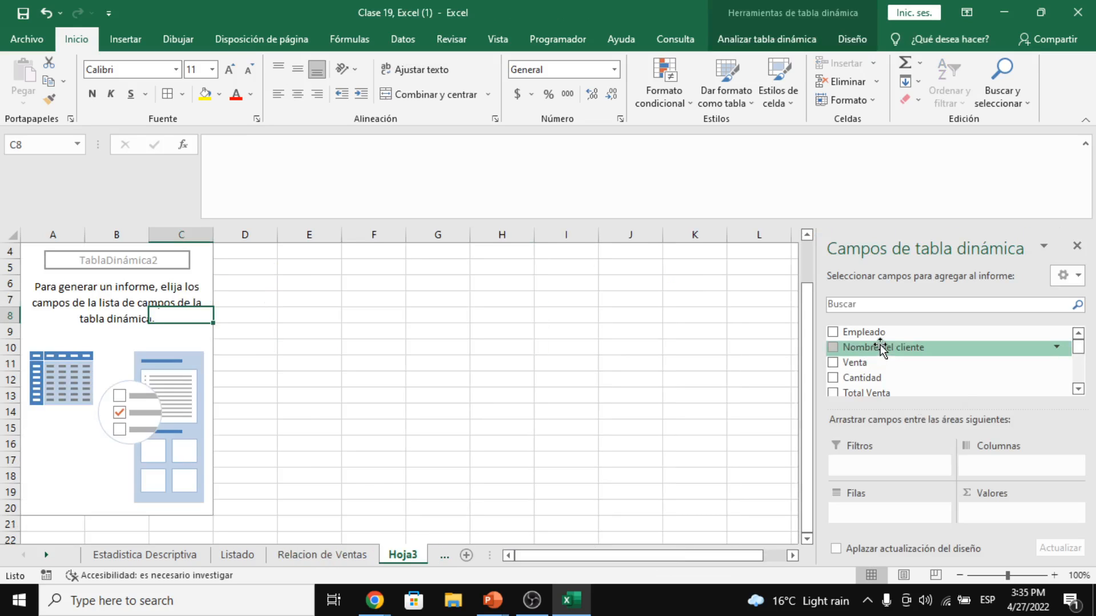
left_click_drag(912, 351, 922, 512)
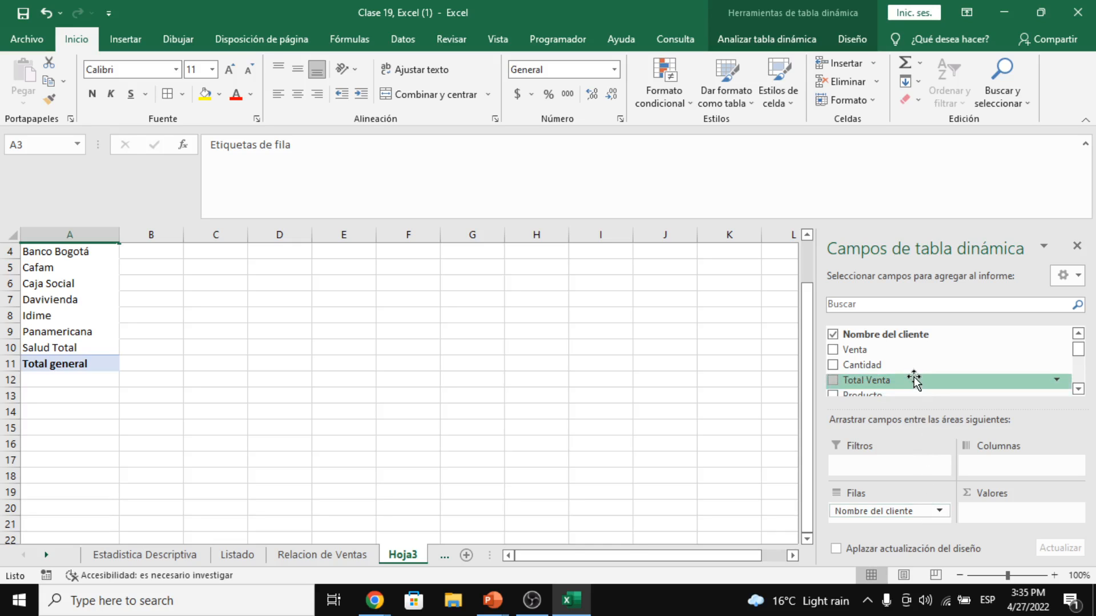
scroll(911, 371, "down", 3)
scroll(911, 371, "up", 2)
scroll(907, 371, "down", 1)
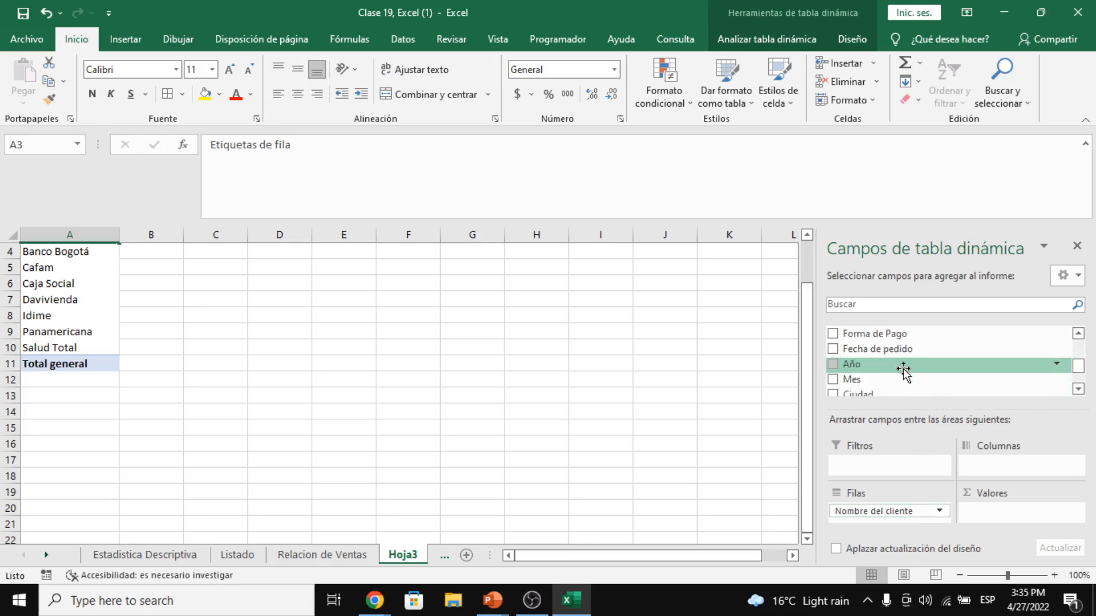
scroll(905, 372, "up", 3)
left_click_drag(900, 372, 1003, 513)
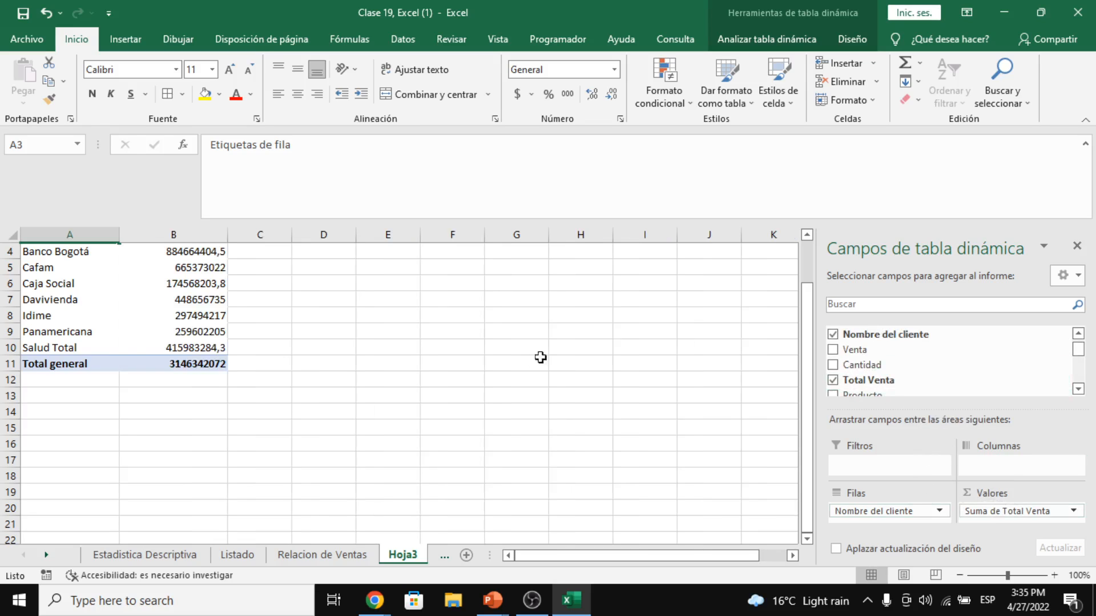
scroll(539, 365, "up", 1)
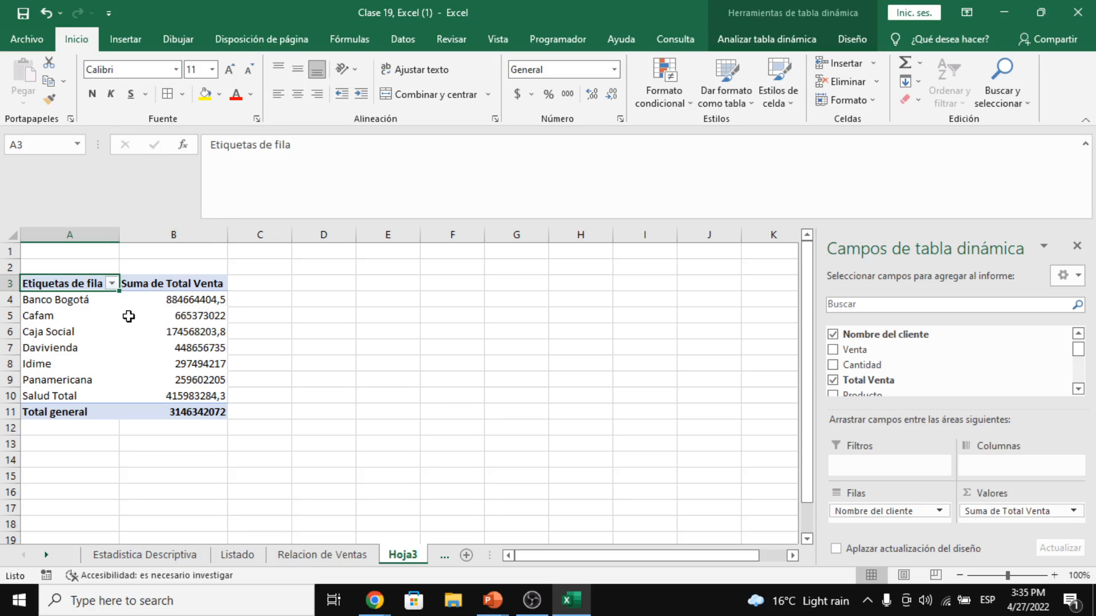
- Select the Banco Bogotá row label, then return to the Relacion de Ventas sheet
left_click(92, 299)
left_click(92, 299)
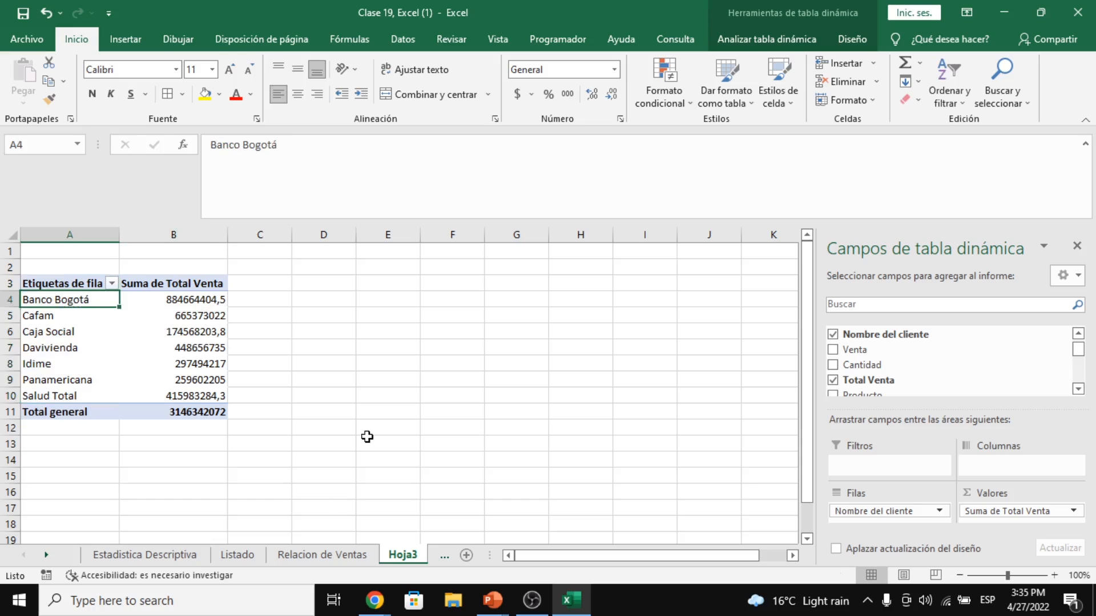
left_click(341, 564)
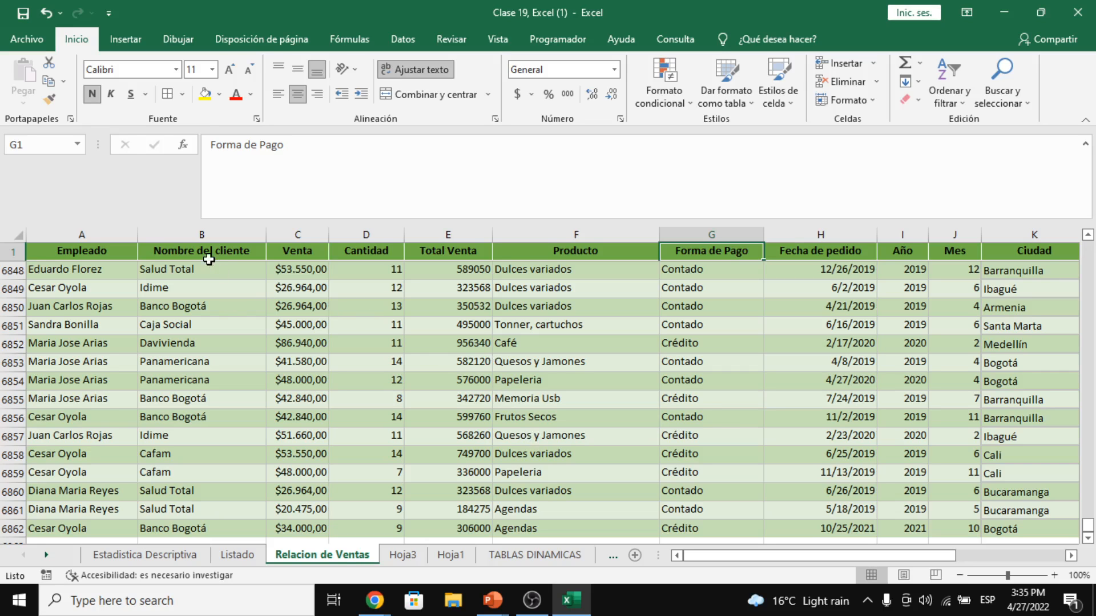
- Switch to Hoja3, over to Relacion de Ventas, and back to Hoja3
left_click(384, 559)
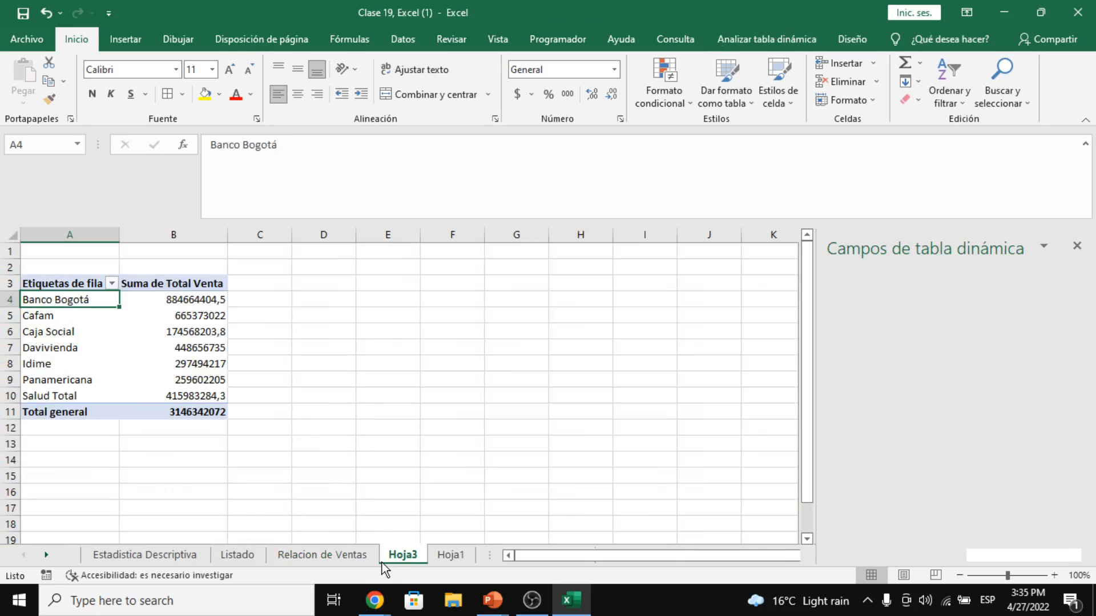
left_click(323, 555)
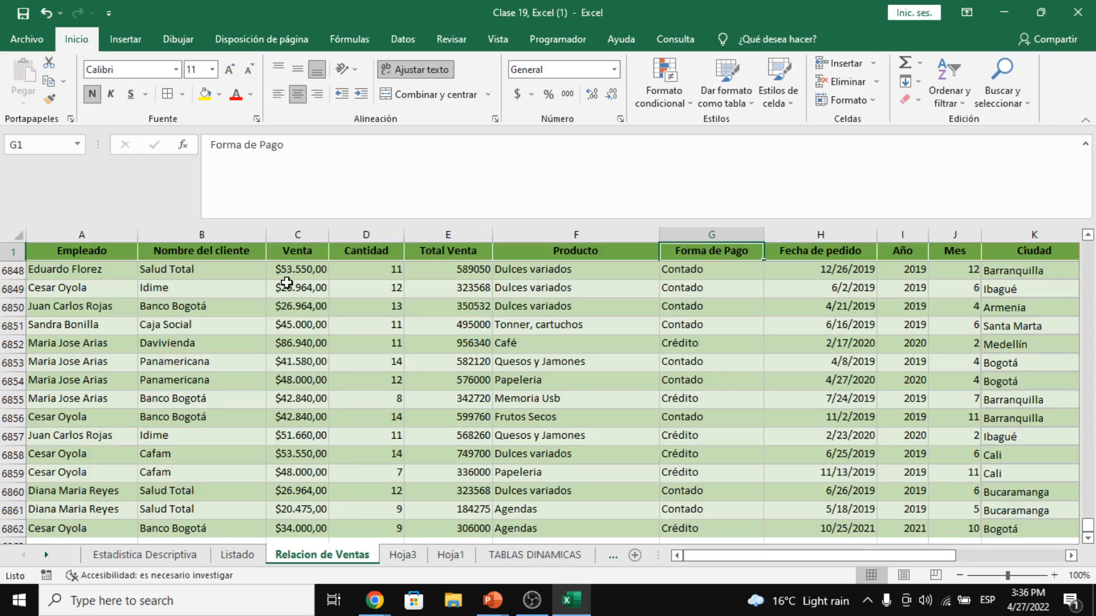
left_click(403, 555)
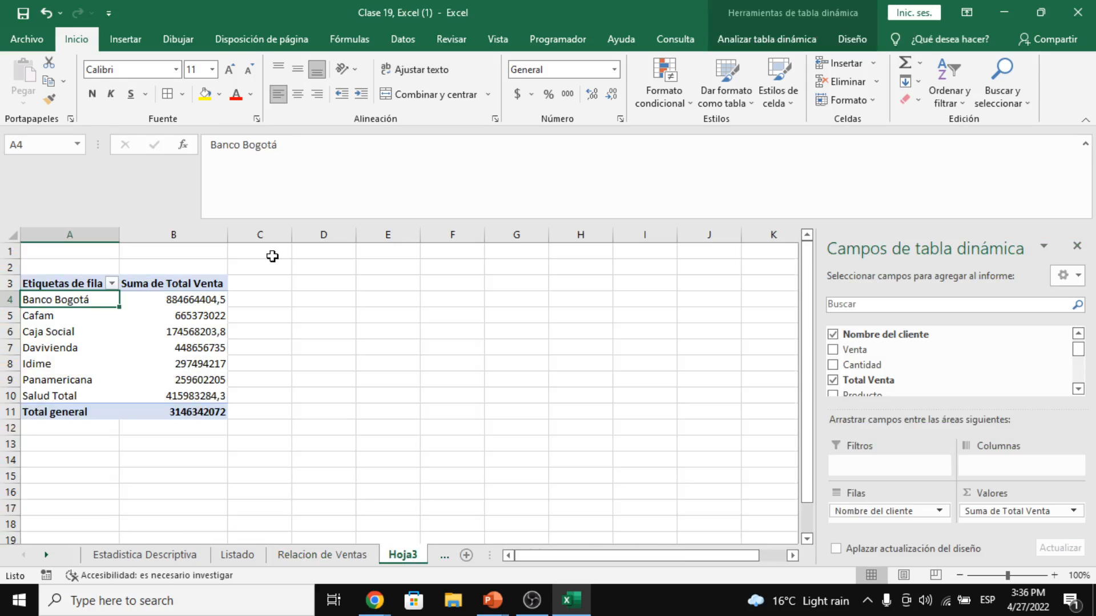
- Select the client labels and Suma de Total Venta sums, such as Banco Bogotá's 884664404,5
mouse_move(221, 303)
left_click(161, 304)
left_click(91, 311)
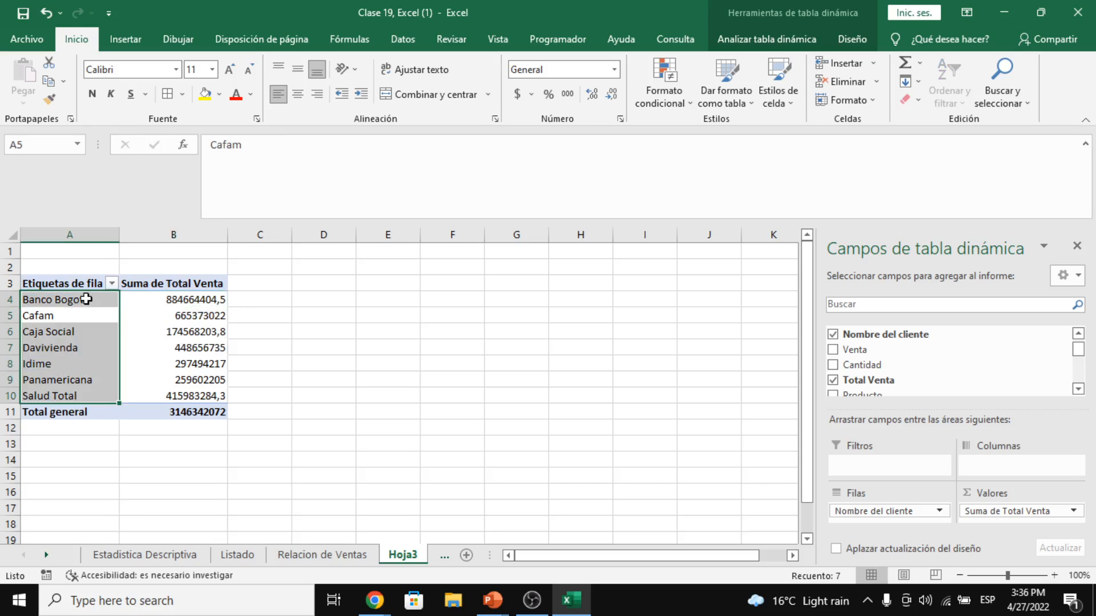
left_click_drag(90, 296, 80, 347)
left_click_drag(175, 301, 172, 394)
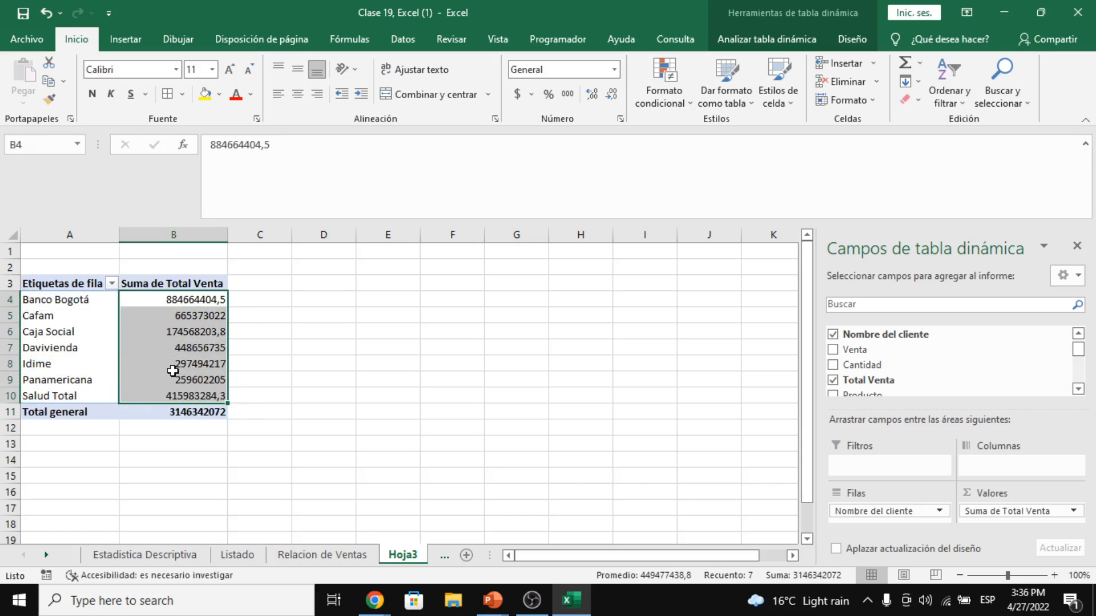
left_click(185, 299)
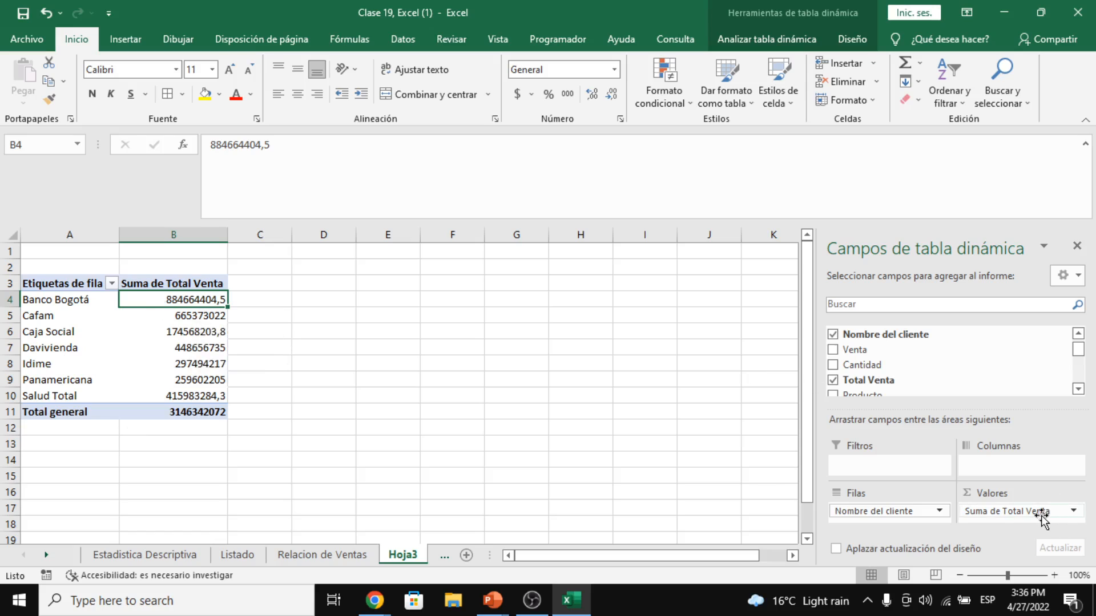
left_click_drag(1039, 511, 696, 470)
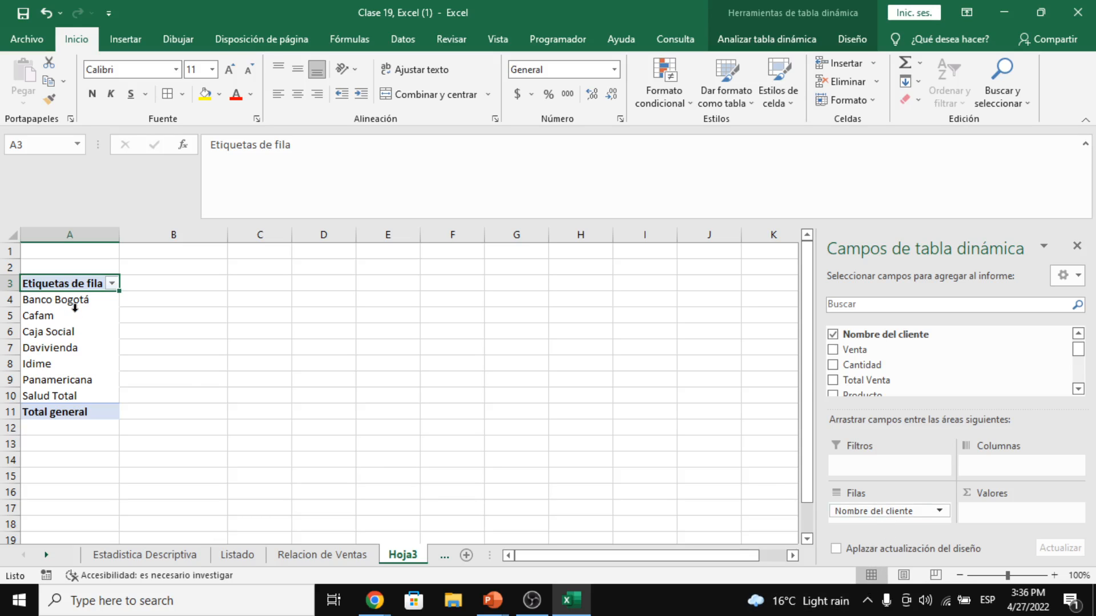
left_click_drag(75, 306, 80, 398)
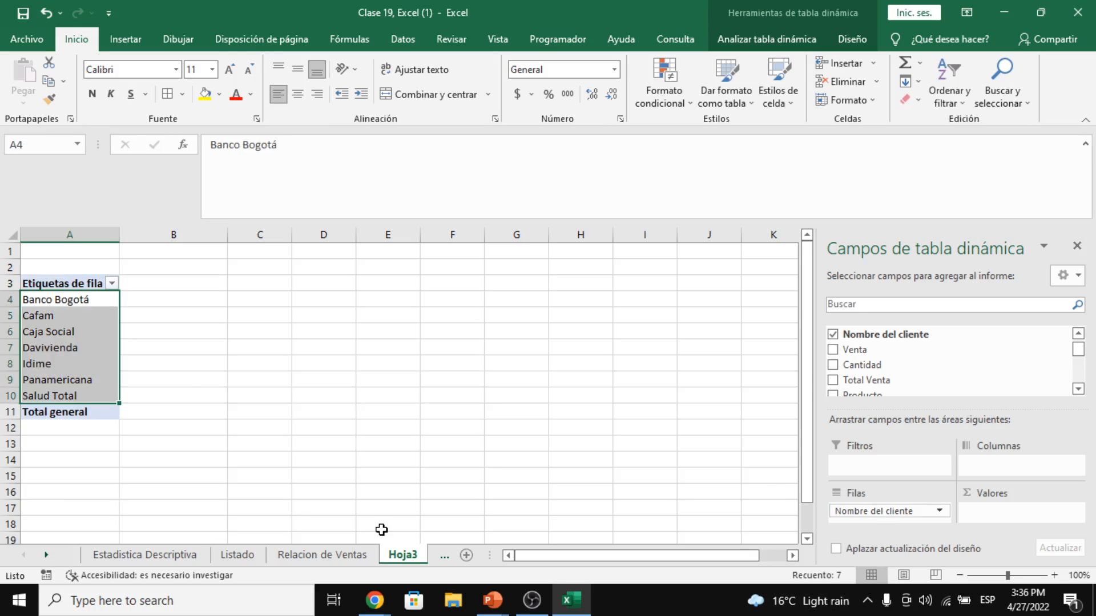
left_click(351, 552)
key("ctrl+Page_Down")
left_click(105, 305)
left_click(142, 314)
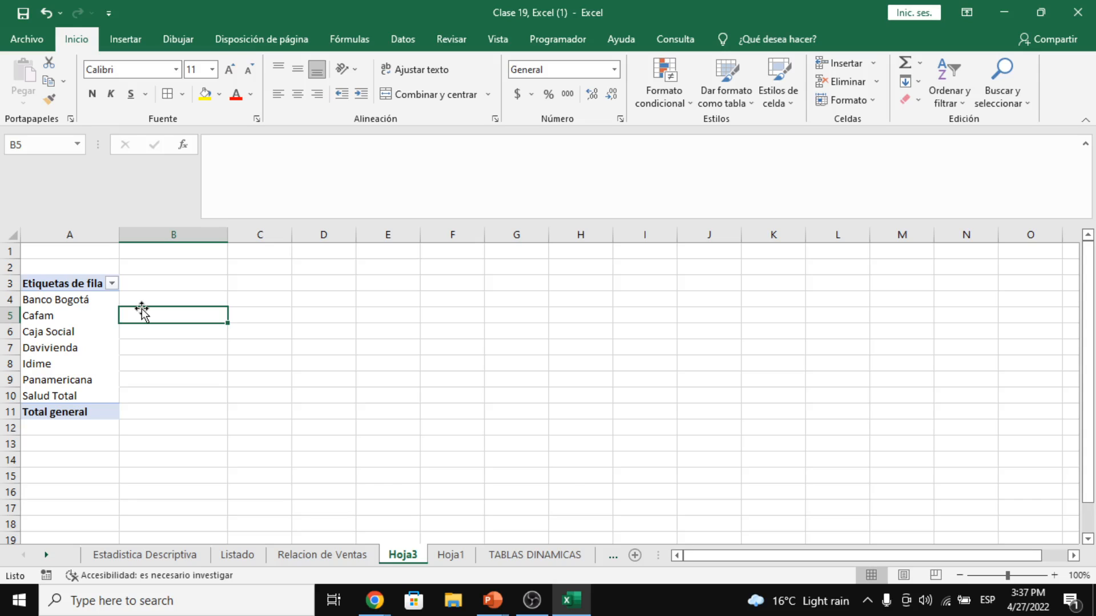
left_click(60, 303)
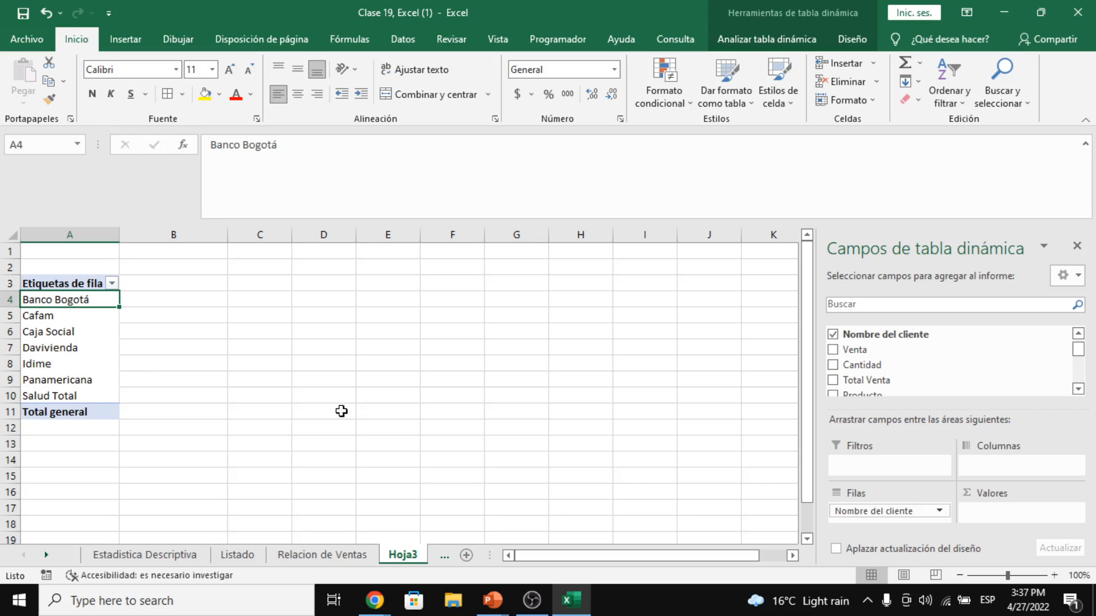
left_click_drag(895, 381, 1024, 510)
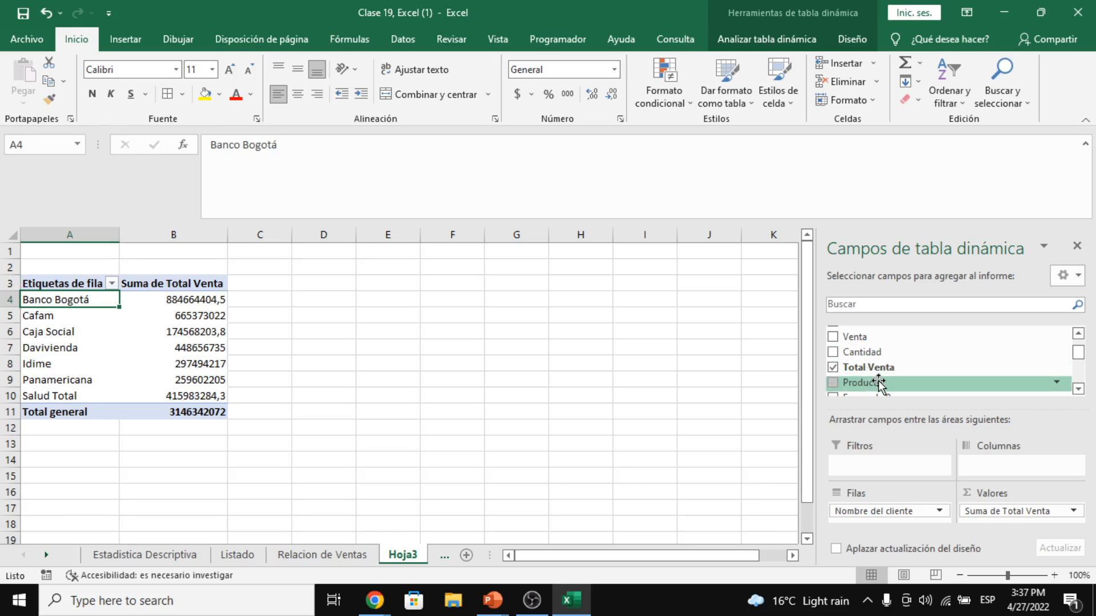
- Spread Producto across the pivot's columns and close the field list
left_click_drag(880, 384, 999, 467)
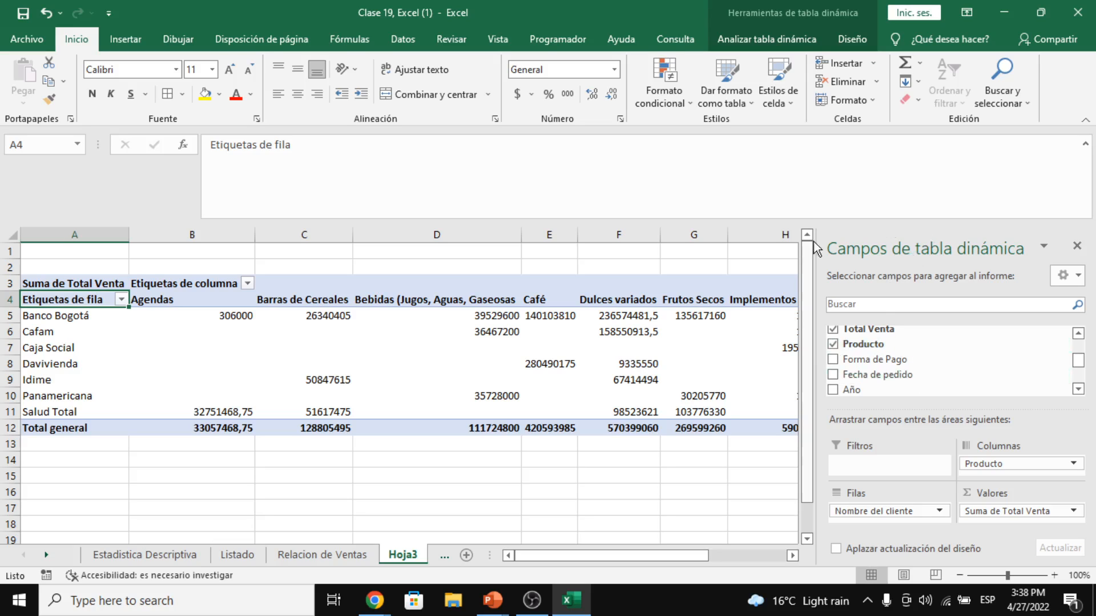
left_click_drag(193, 299, 567, 298)
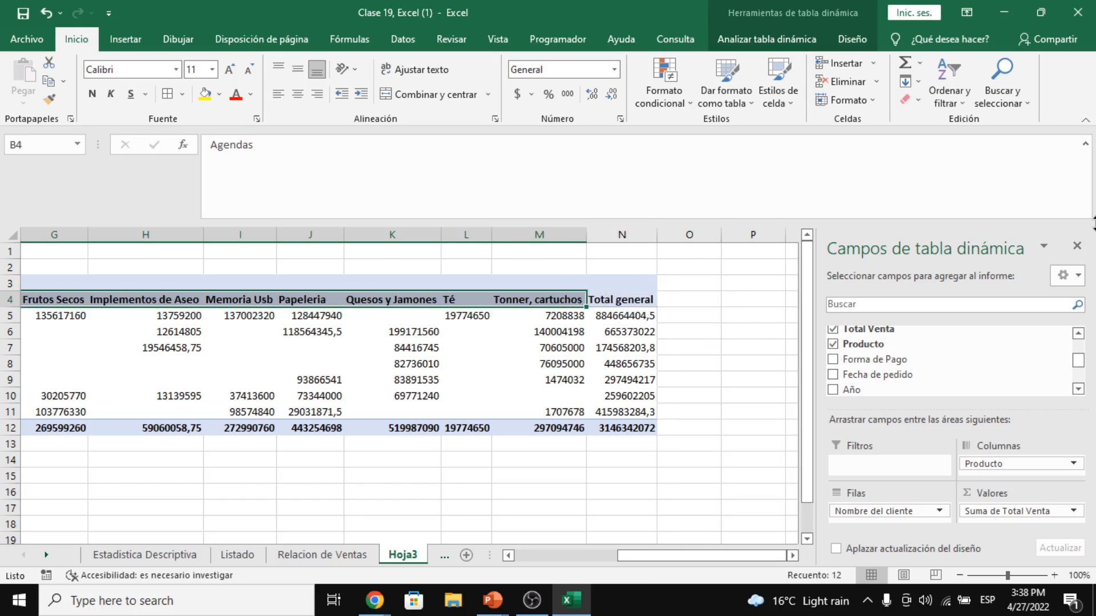
left_click(1076, 251)
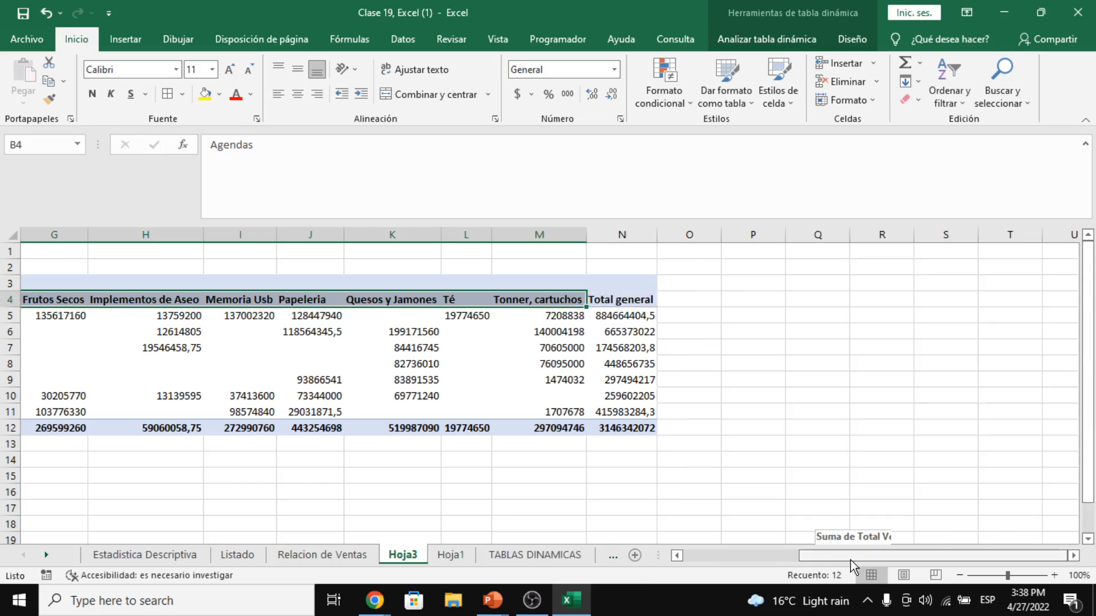
- Inspect Banco Bogotá's Agendas, Barras de Cereales and beverage amounts in the pivot
left_click_drag(850, 560, 694, 559)
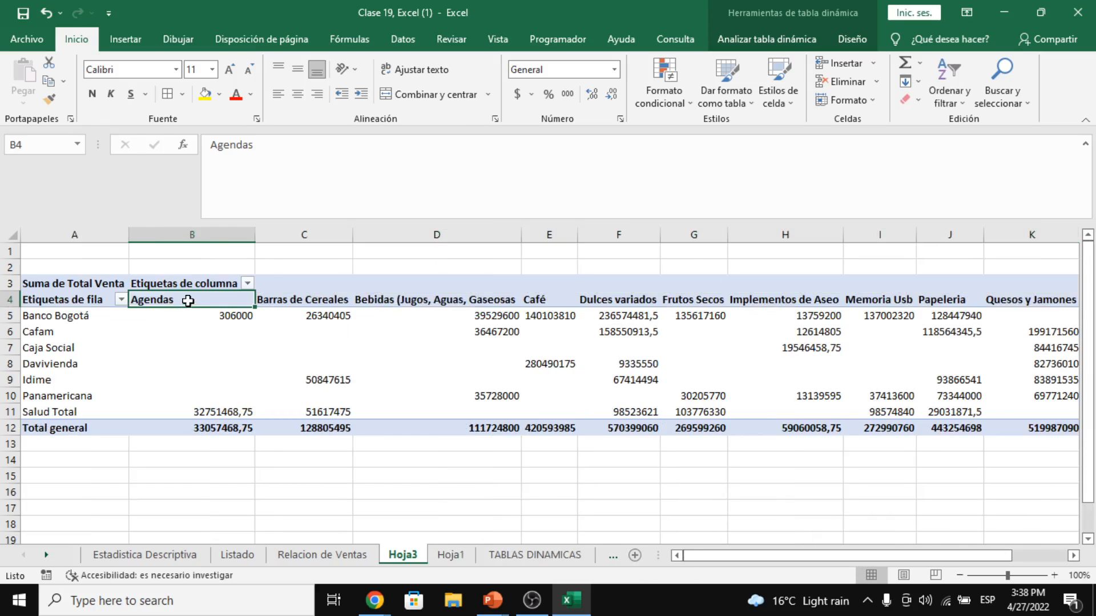
left_click(71, 318)
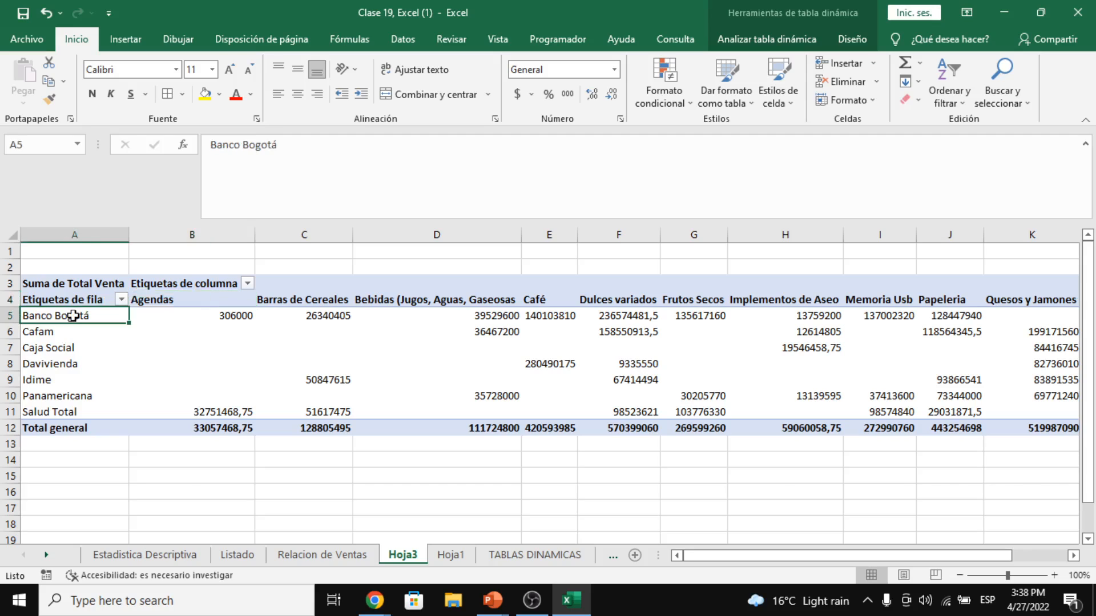
left_click(194, 300)
left_click(207, 317)
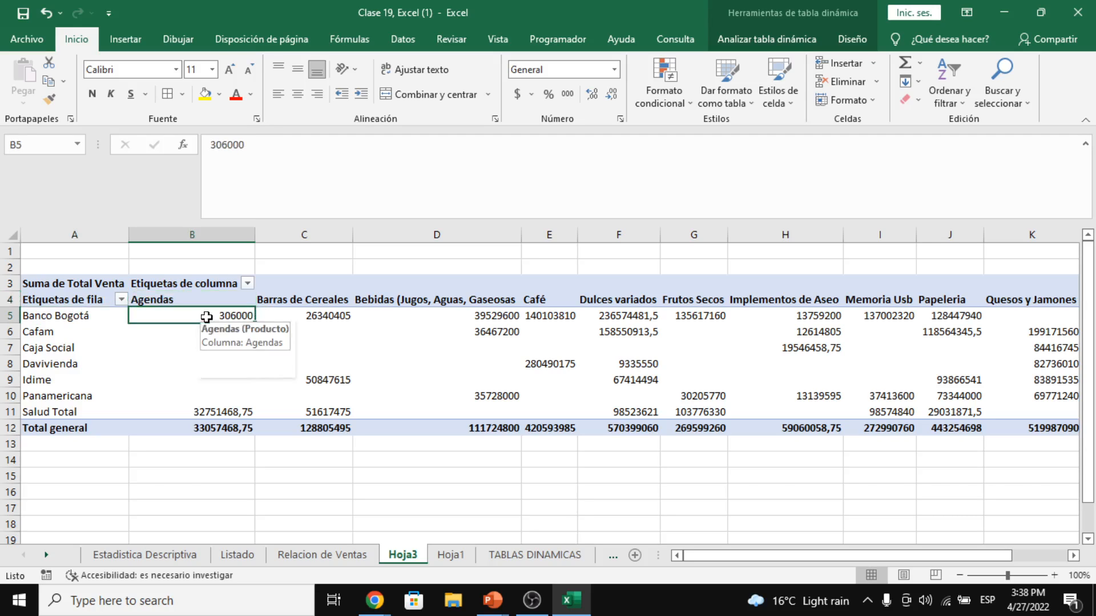
left_click(191, 299)
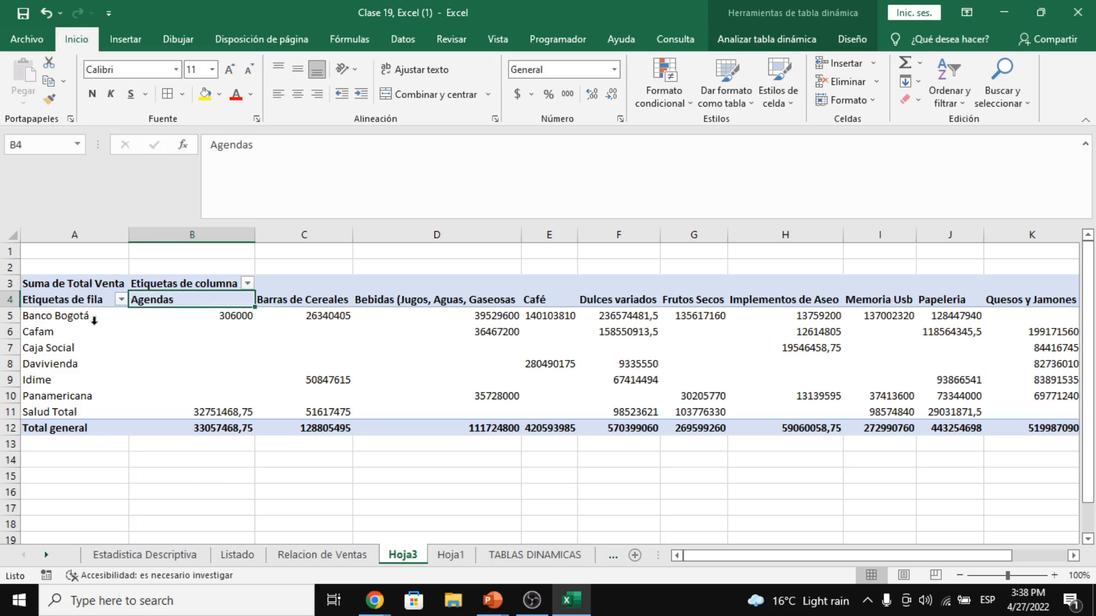
left_click_drag(95, 328, 154, 301)
left_click(285, 317)
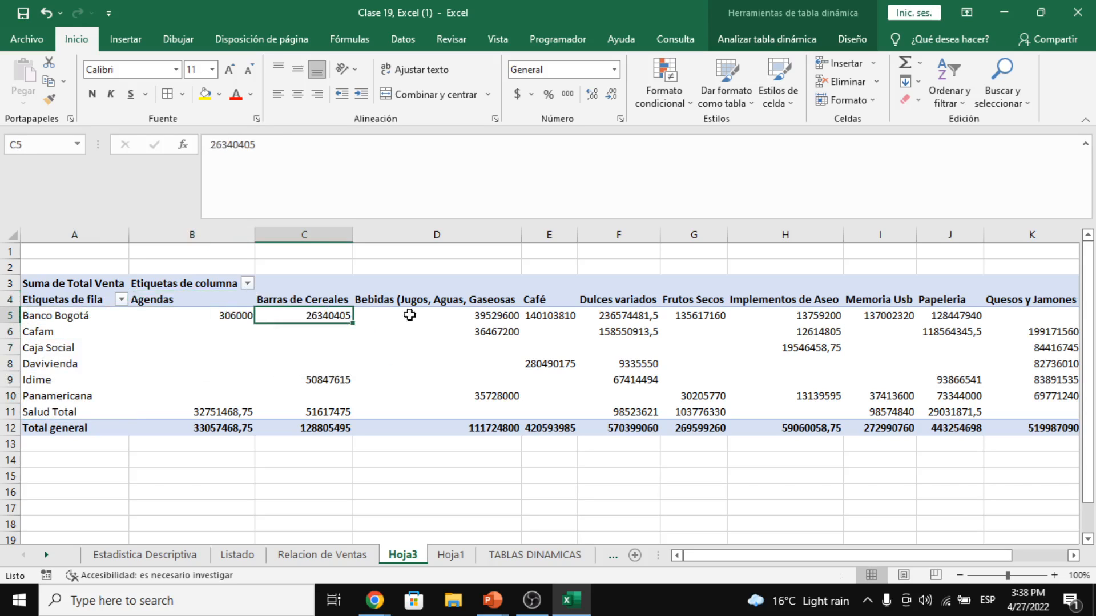
left_click(452, 314)
- Review Banco Bogotá's amounts across all products, then return to Relacion de Ventas
left_click_drag(750, 557, 946, 533)
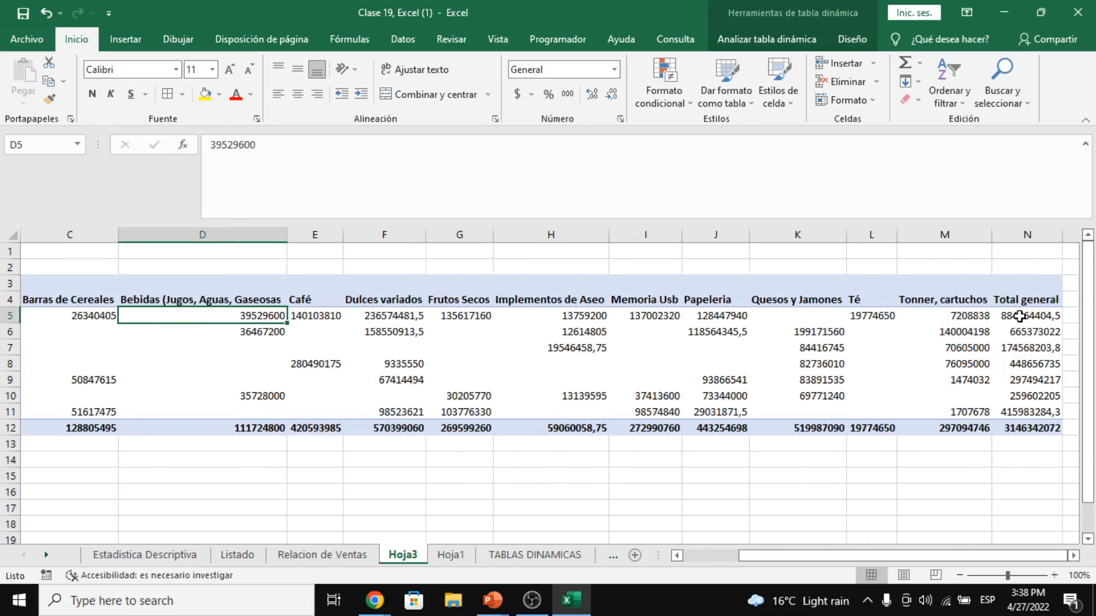
mouse_move(1026, 342)
left_click_drag(961, 318, 182, 318)
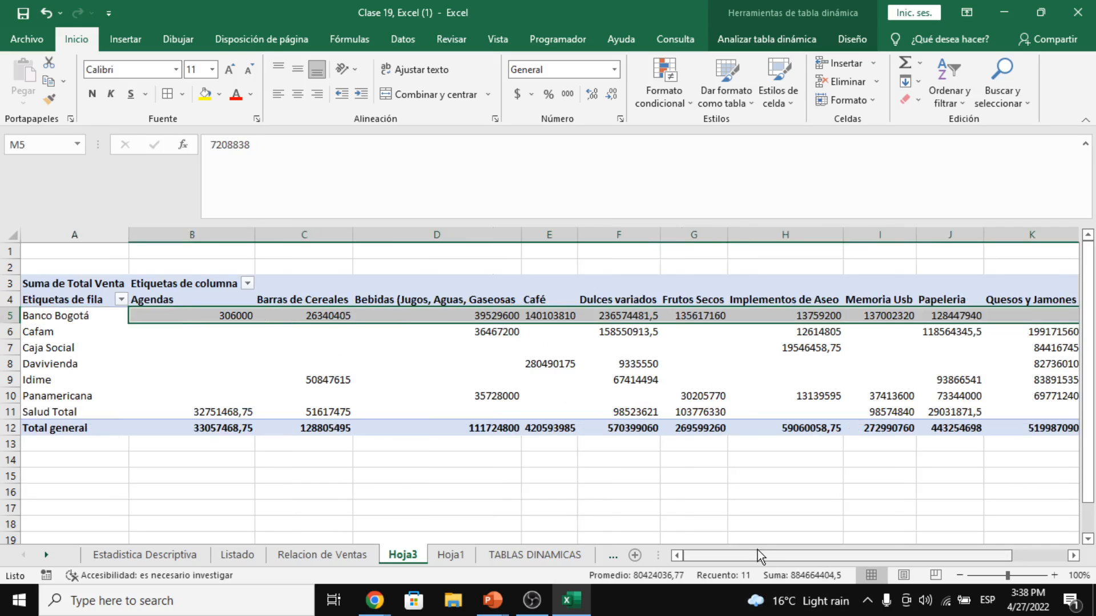
left_click(177, 301)
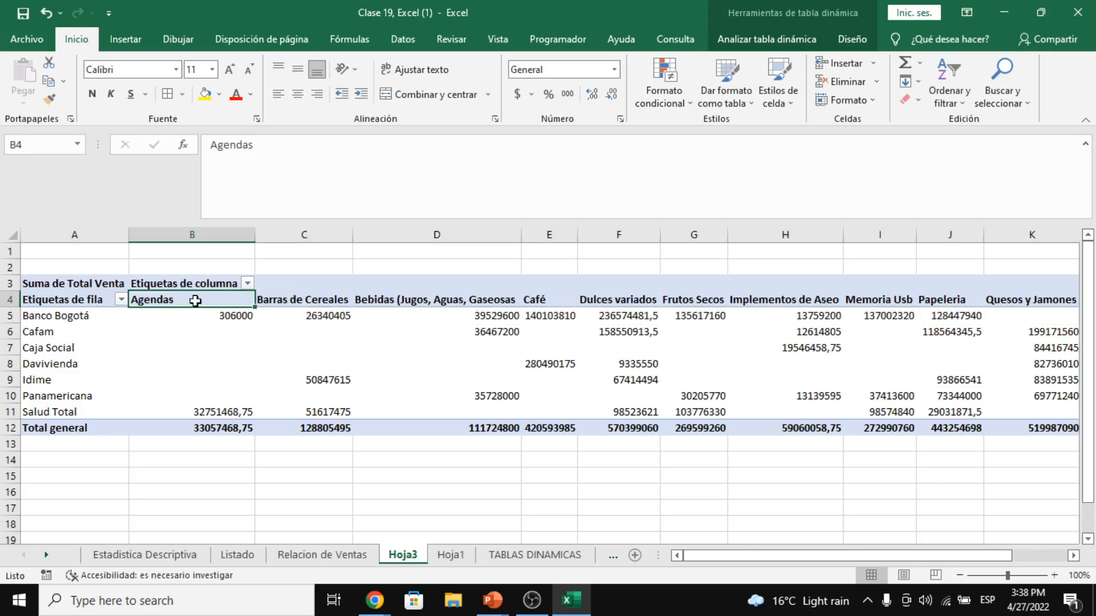
left_click(313, 316)
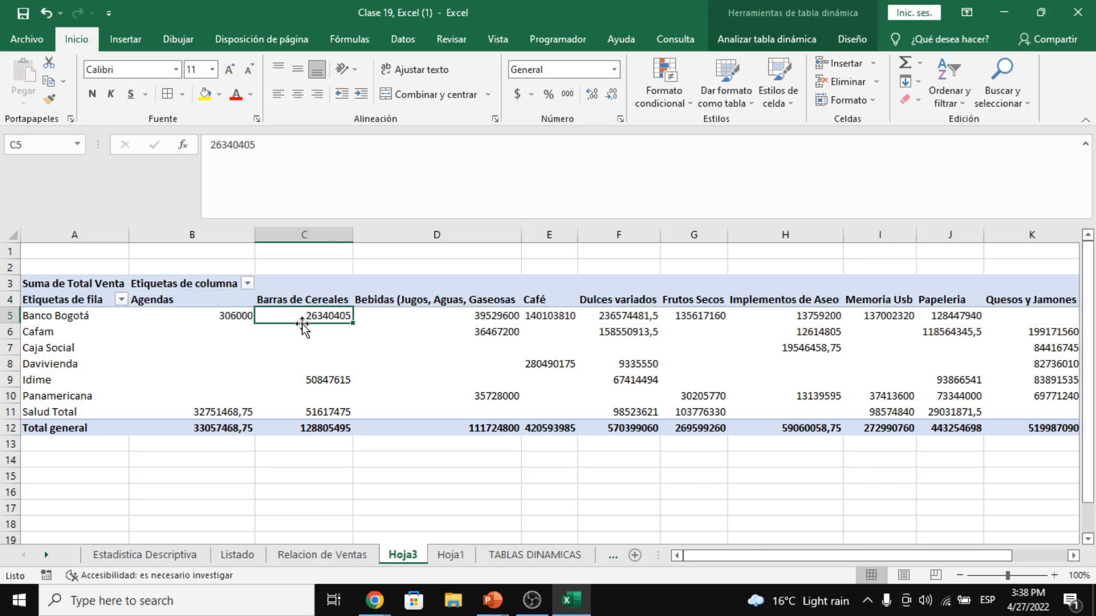
left_click(208, 312)
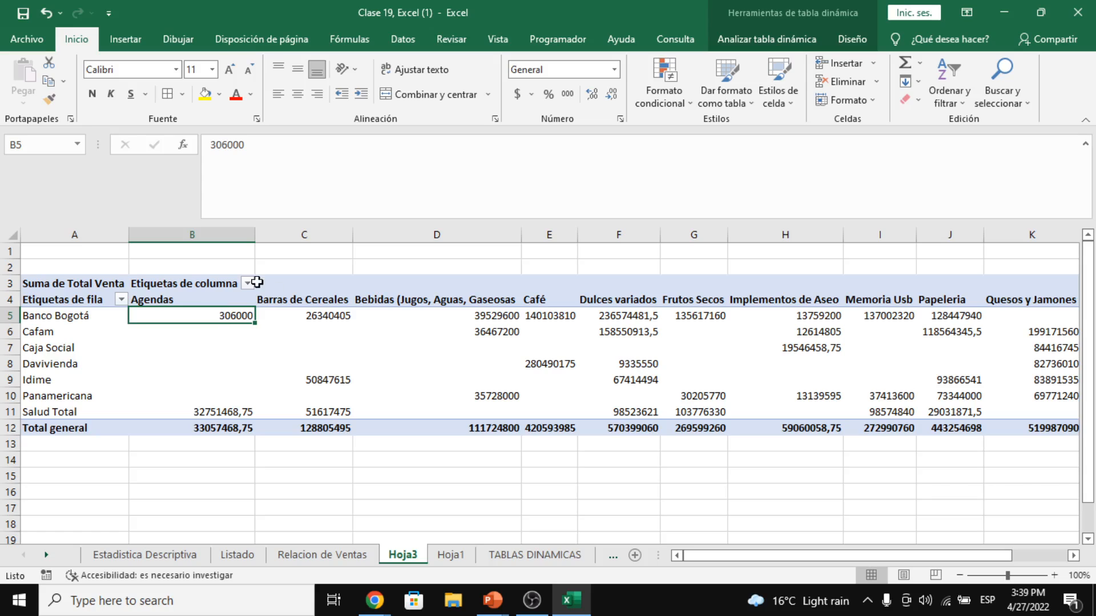
left_click(305, 312)
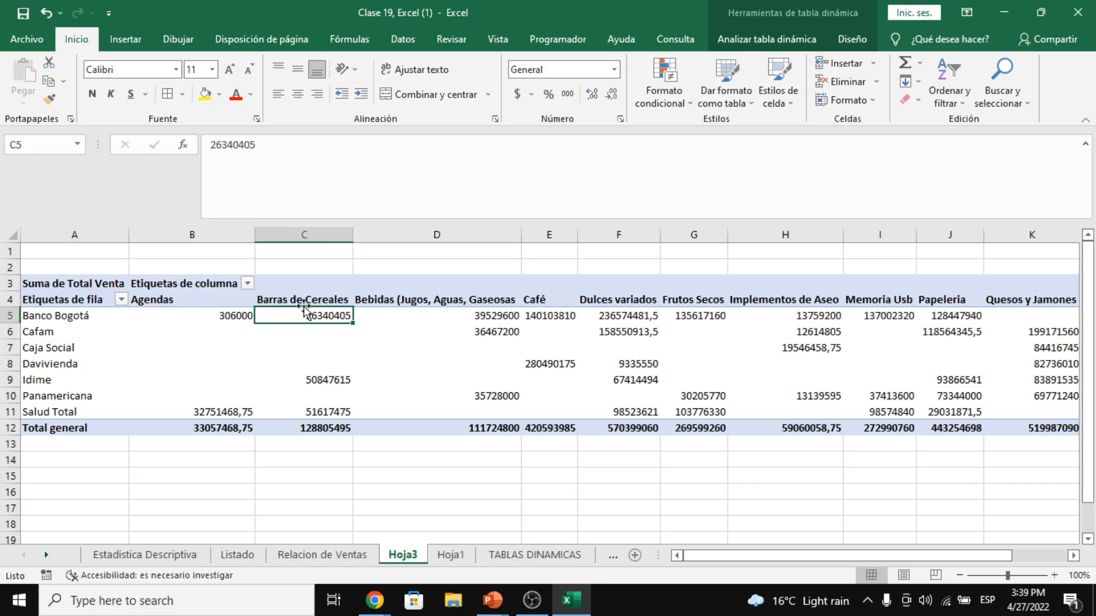
left_click(347, 556)
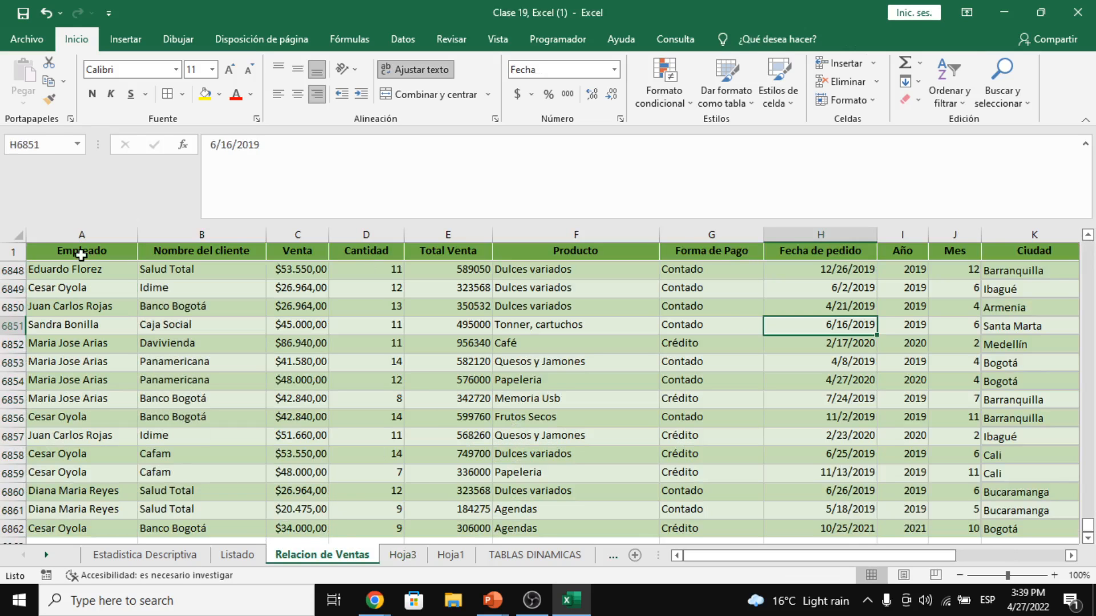
- Turn on filters for the A1:L1 header row and filter Producto to Barras de Cereales
left_click_drag(81, 255, 944, 254)
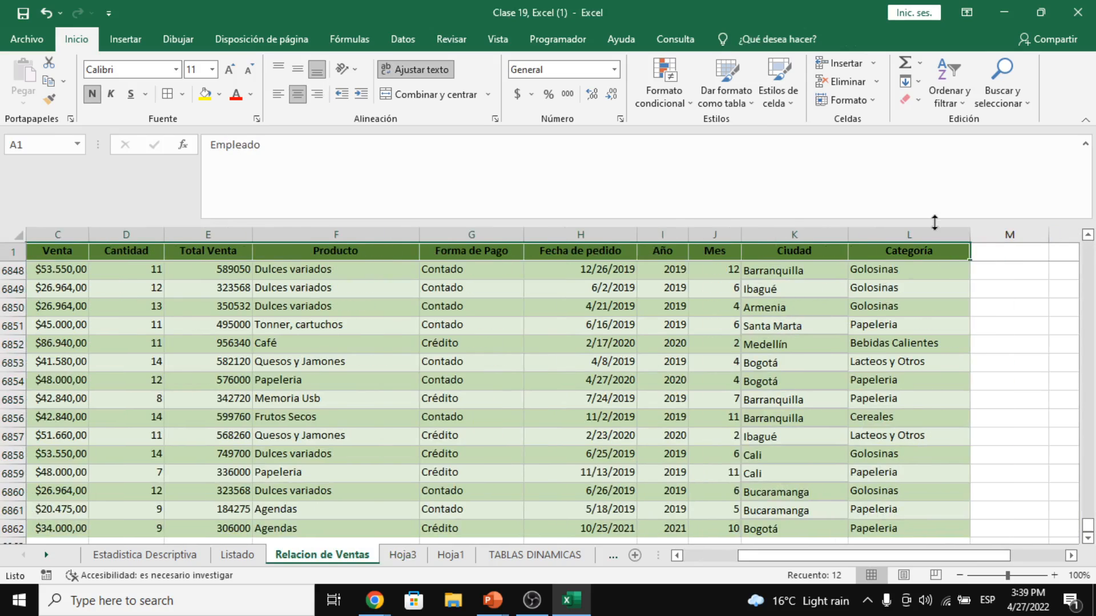
left_click(948, 97)
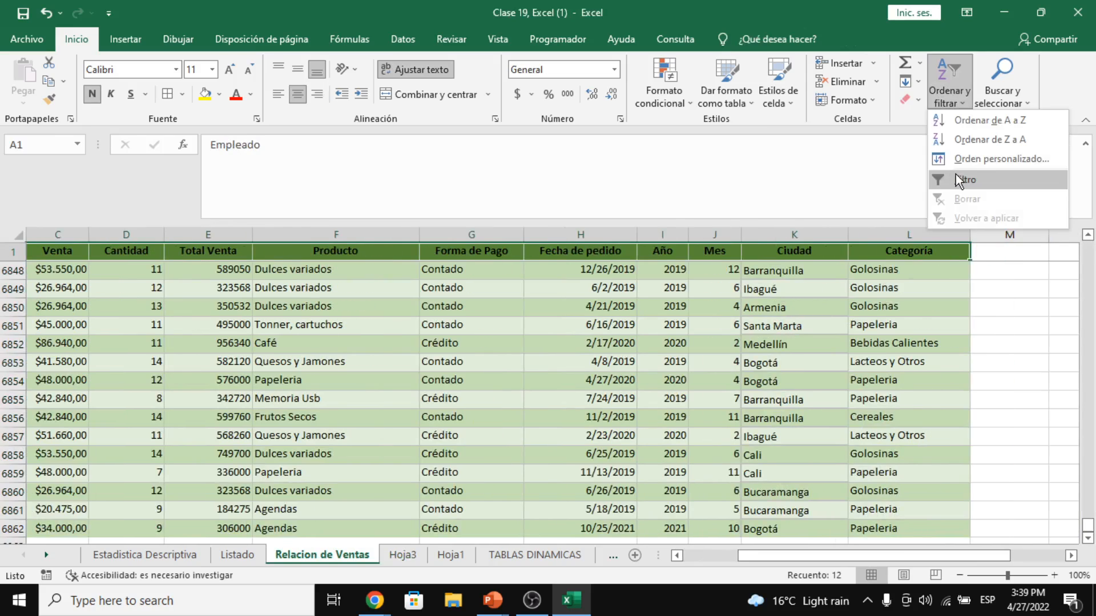
left_click(958, 180)
left_click(580, 287)
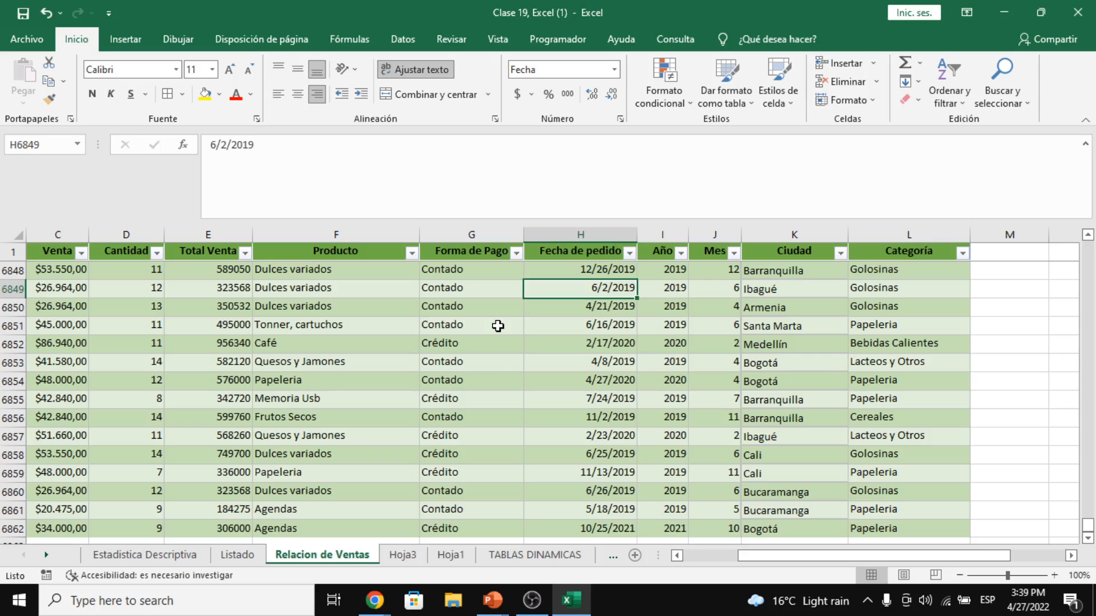
left_click(411, 251)
left_click(268, 411)
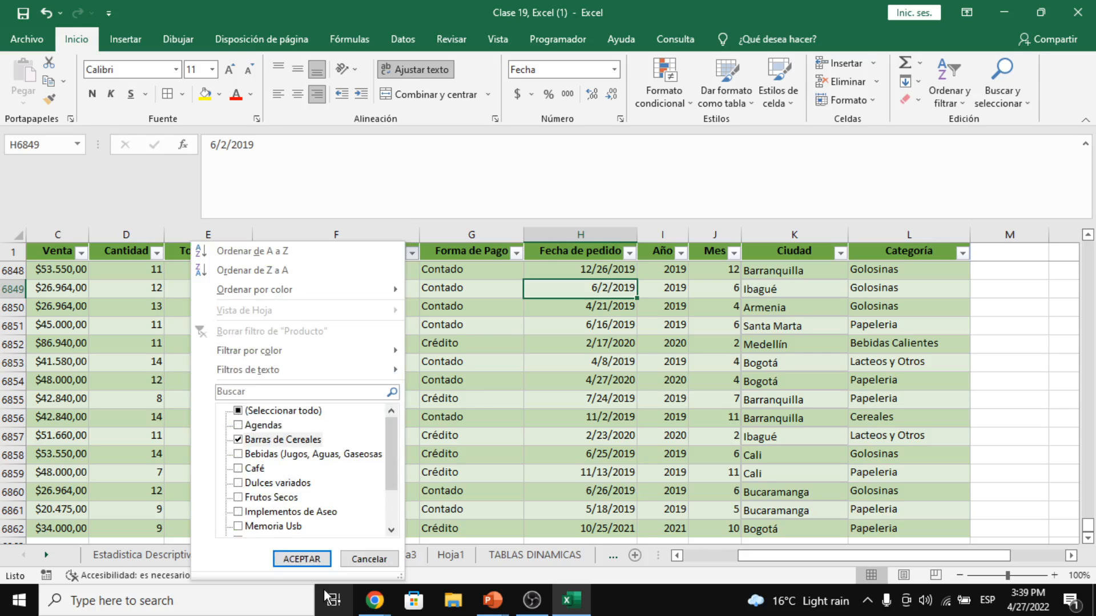
left_click(301, 558)
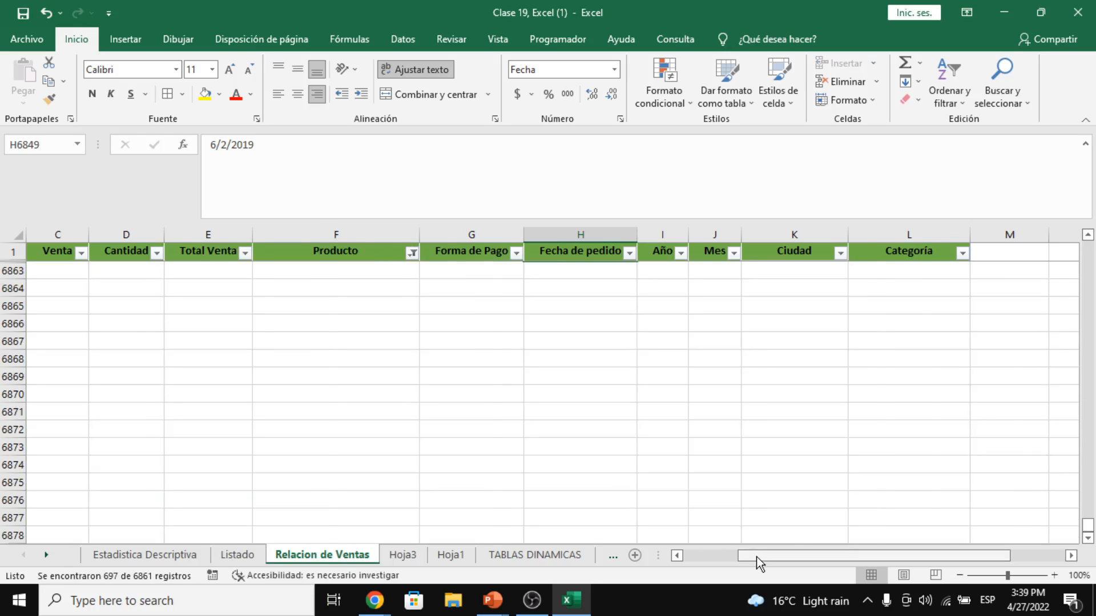
- Filter Nombre del cliente to Banco Bogotá, then return to the Hoja3 pivot table
left_click_drag(755, 556, 586, 555)
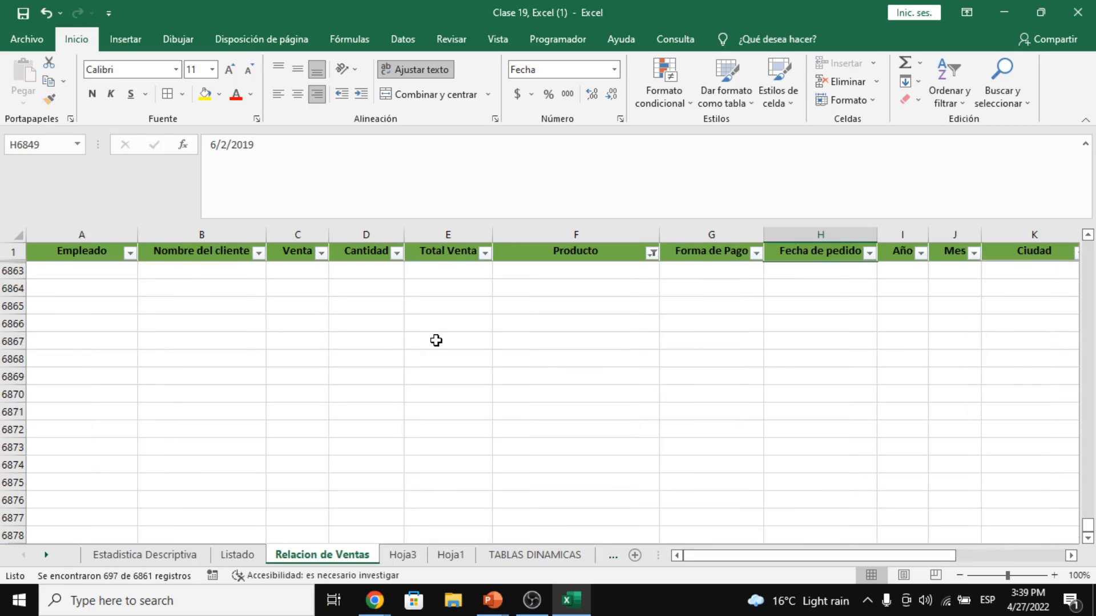
scroll(435, 340, "up", 5)
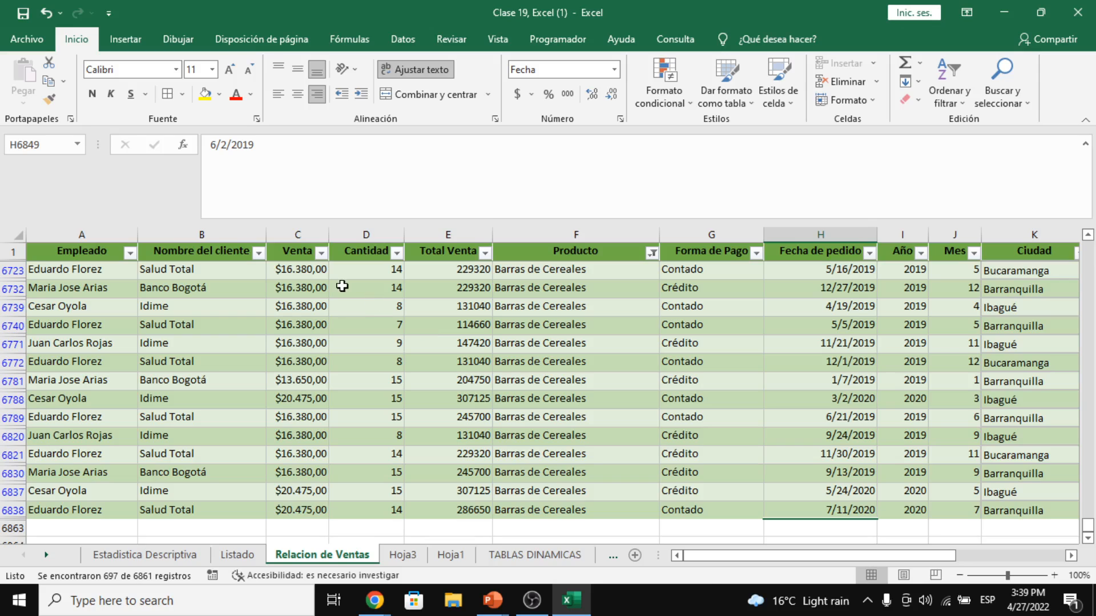
left_click(259, 252)
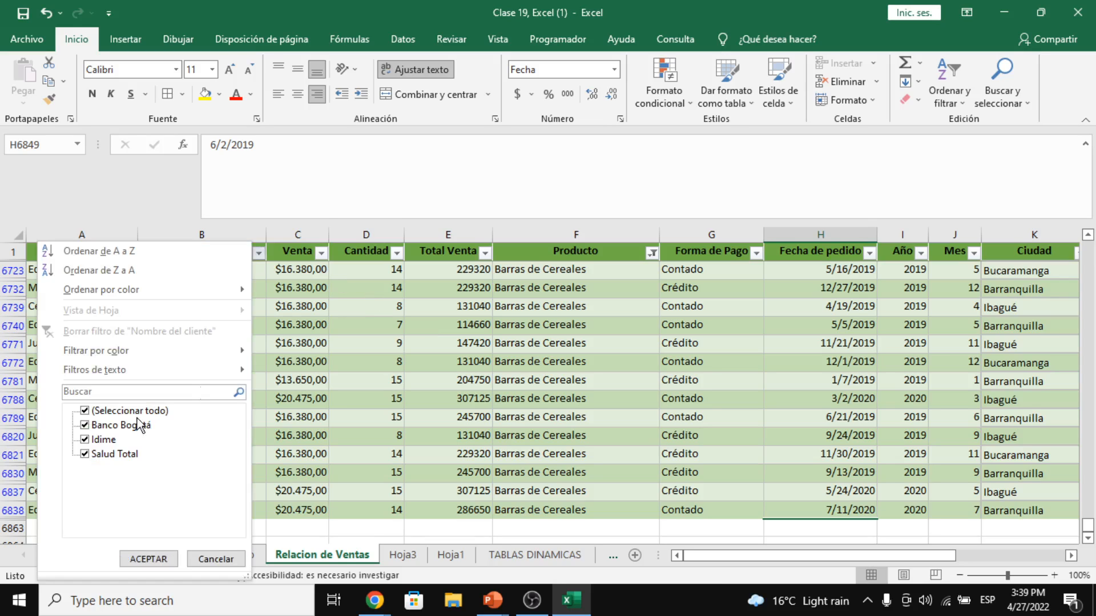
left_click(151, 558)
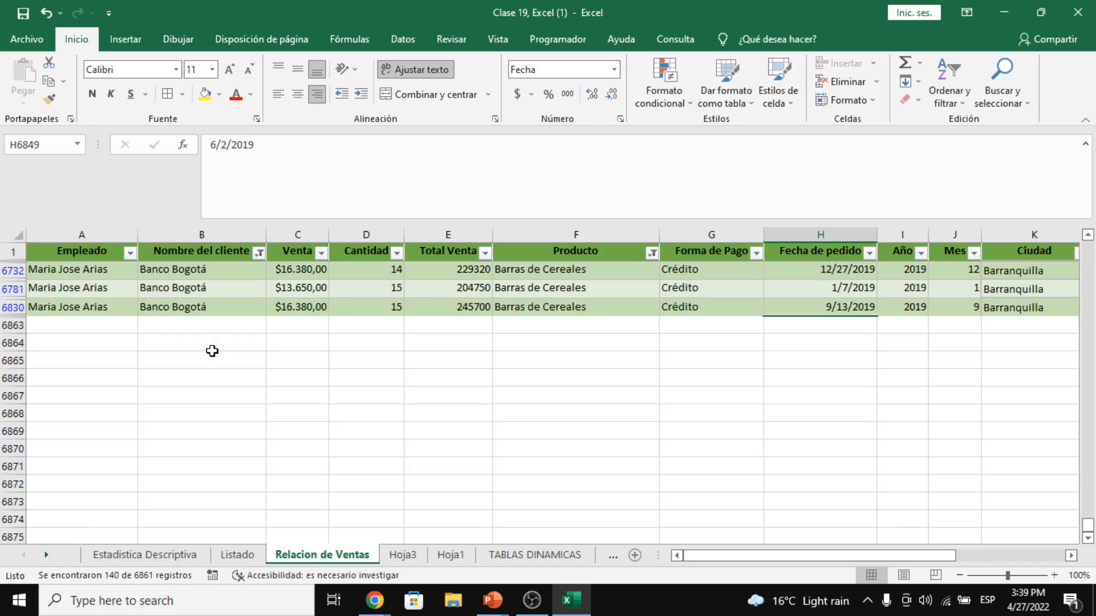
scroll(392, 284, "up", 5)
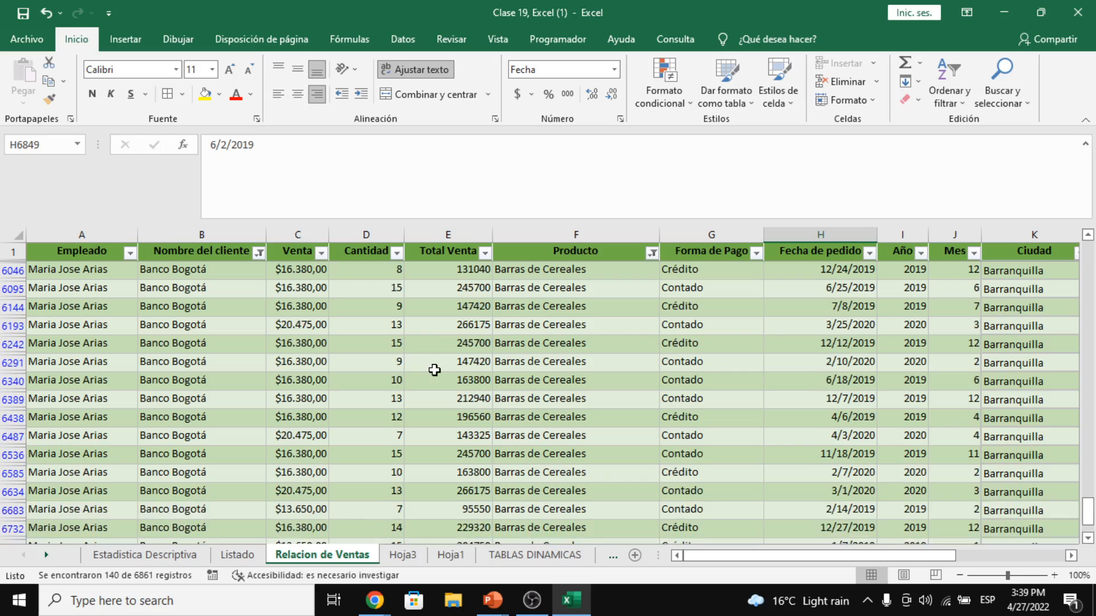
scroll(438, 376, "up", 5)
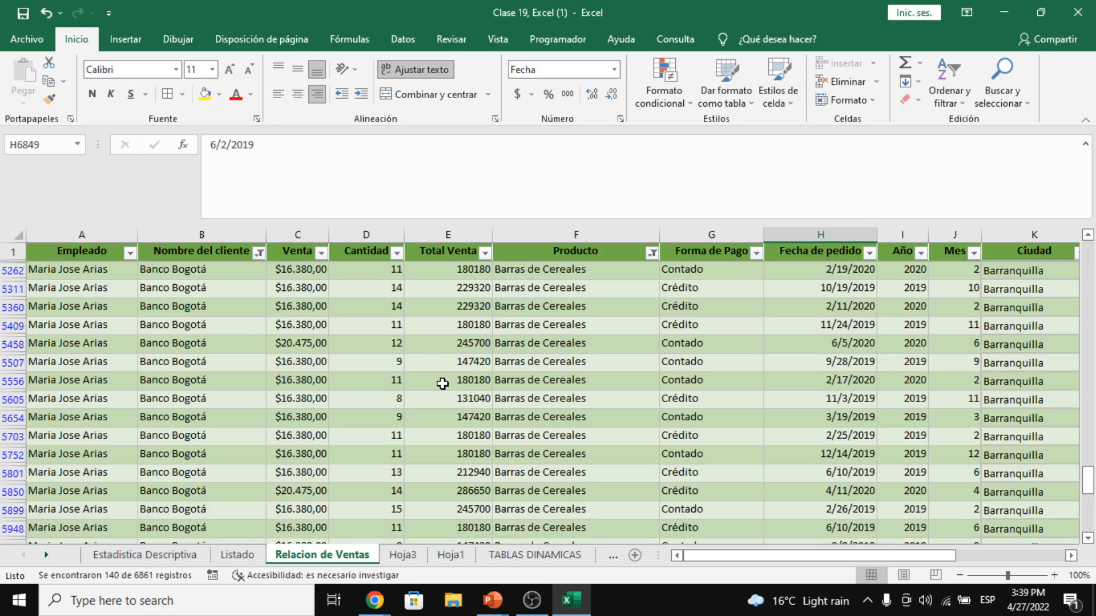
scroll(442, 383, "up", 10)
left_click(573, 282)
scroll(573, 282, "up", 4)
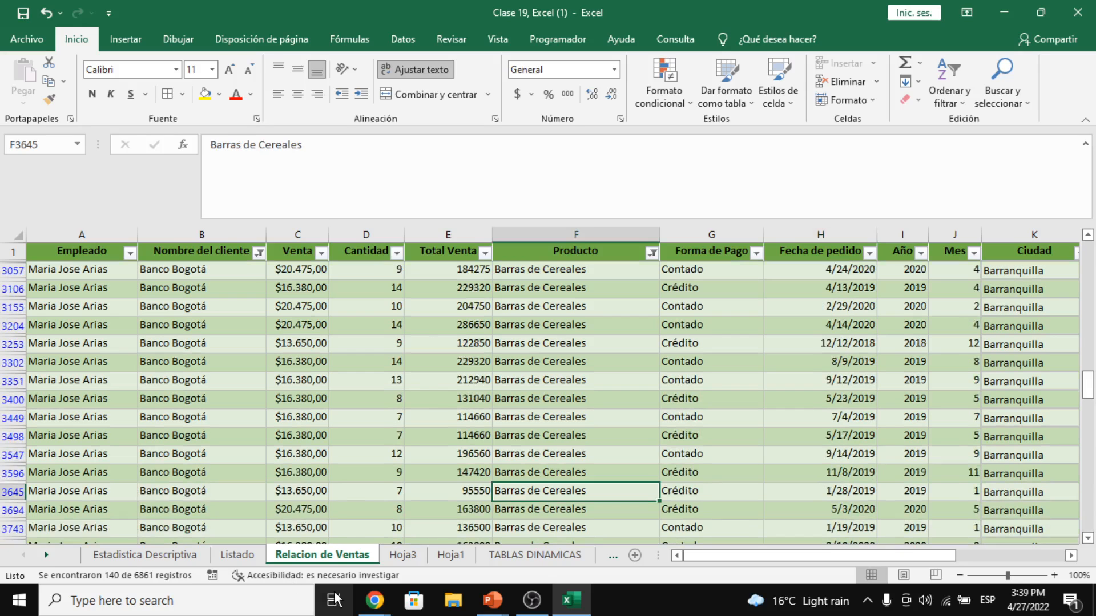
left_click(403, 555)
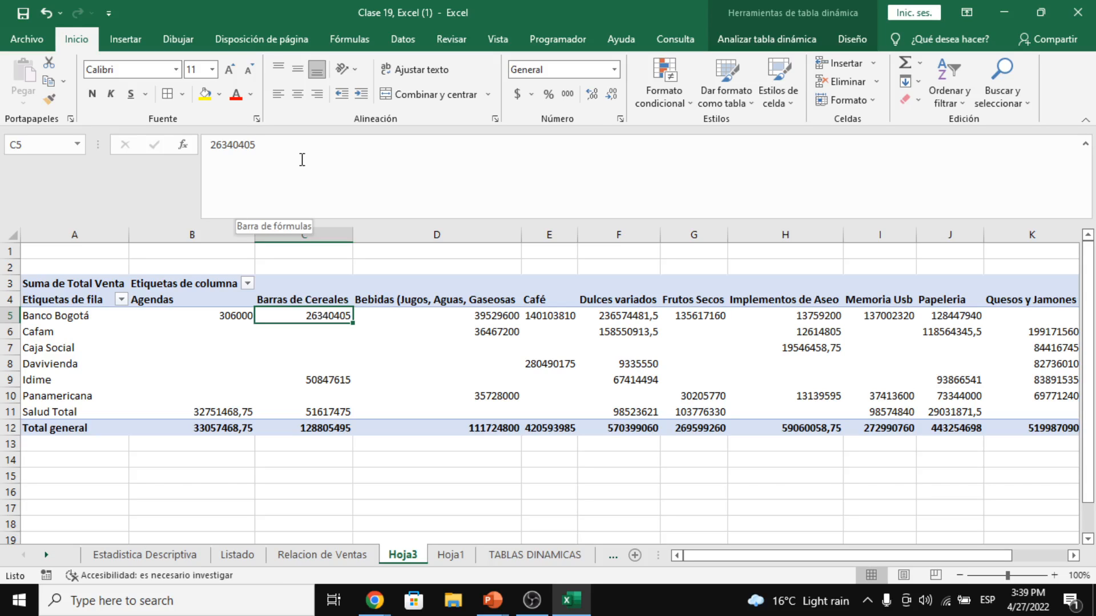
left_click(388, 459)
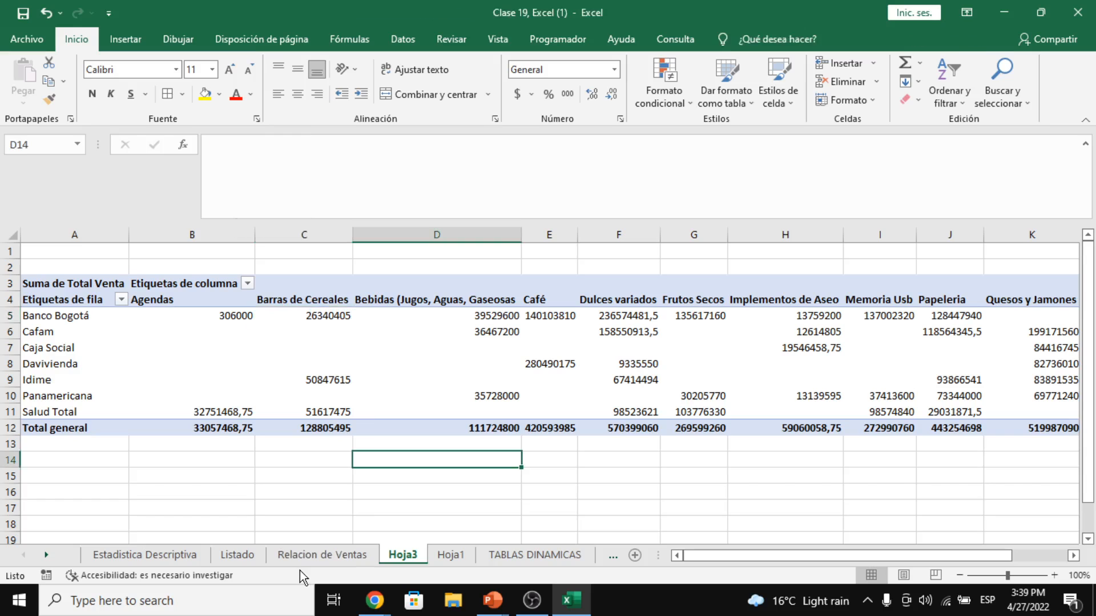
left_click(321, 555)
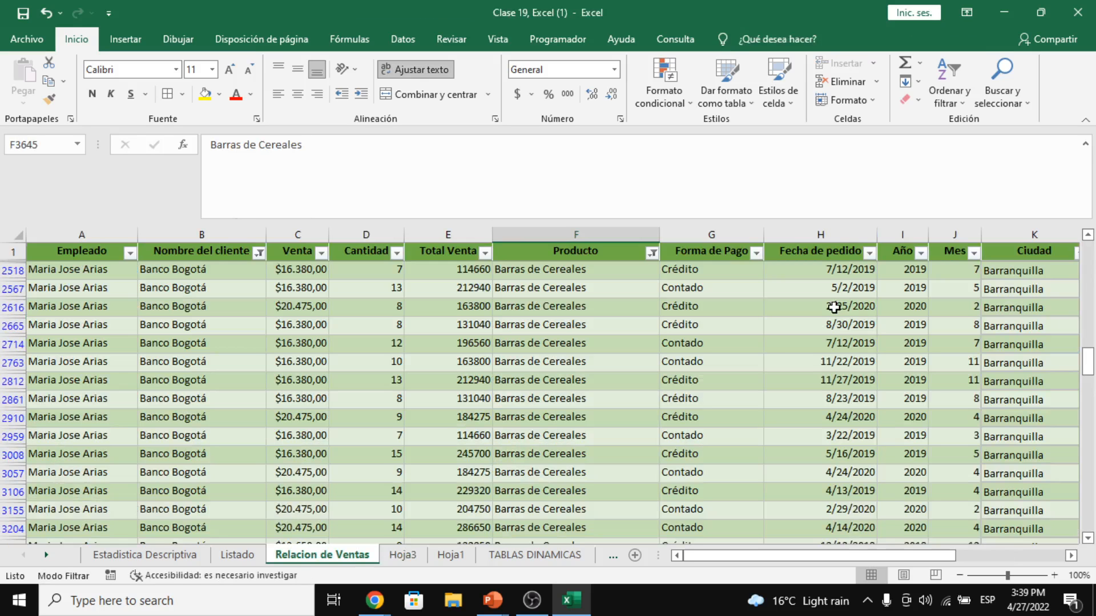
scroll(695, 345, "up", 6)
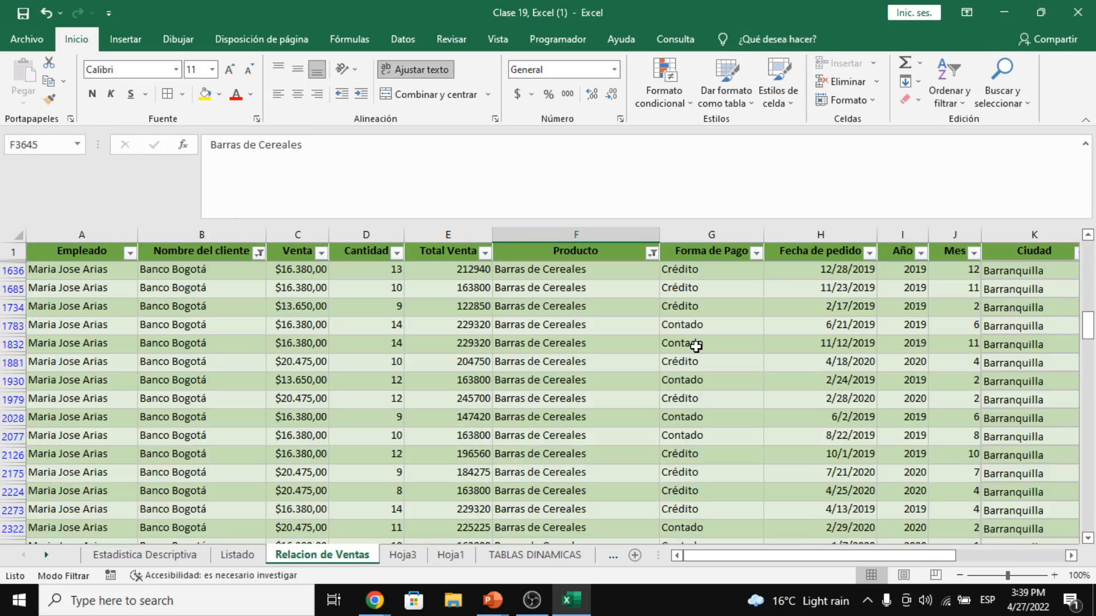
scroll(1087, 319, "up", 4)
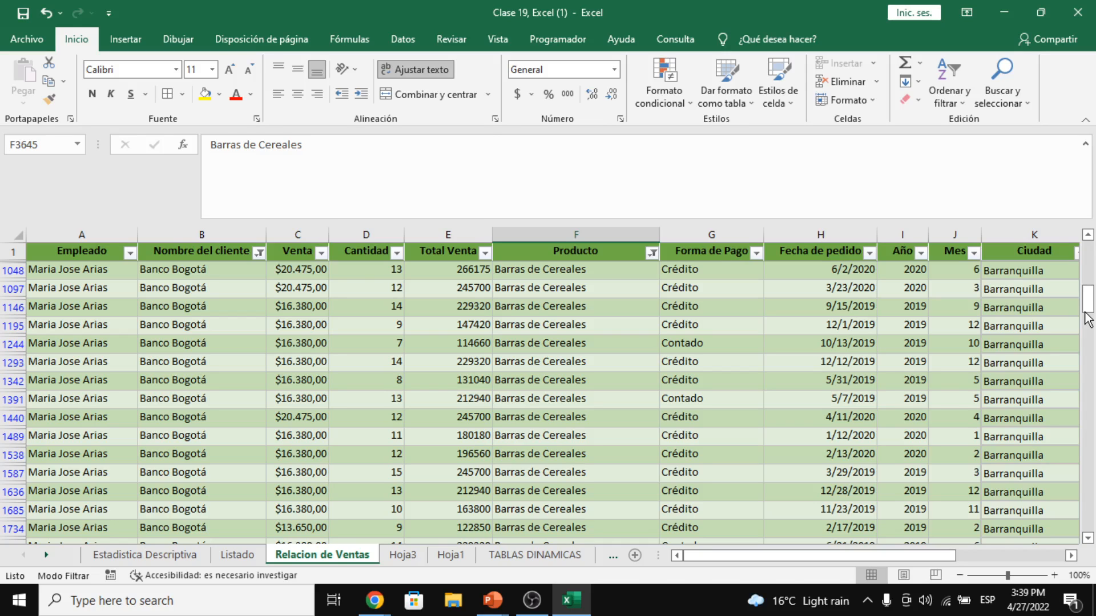
left_click_drag(448, 269, 479, 435)
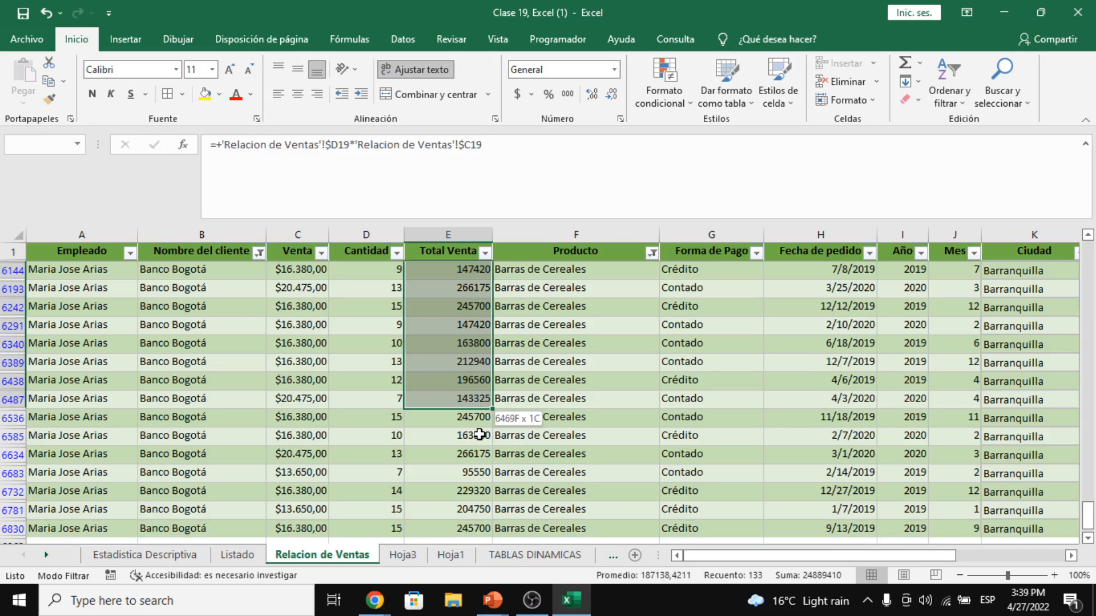
left_click_drag(479, 435, 482, 527)
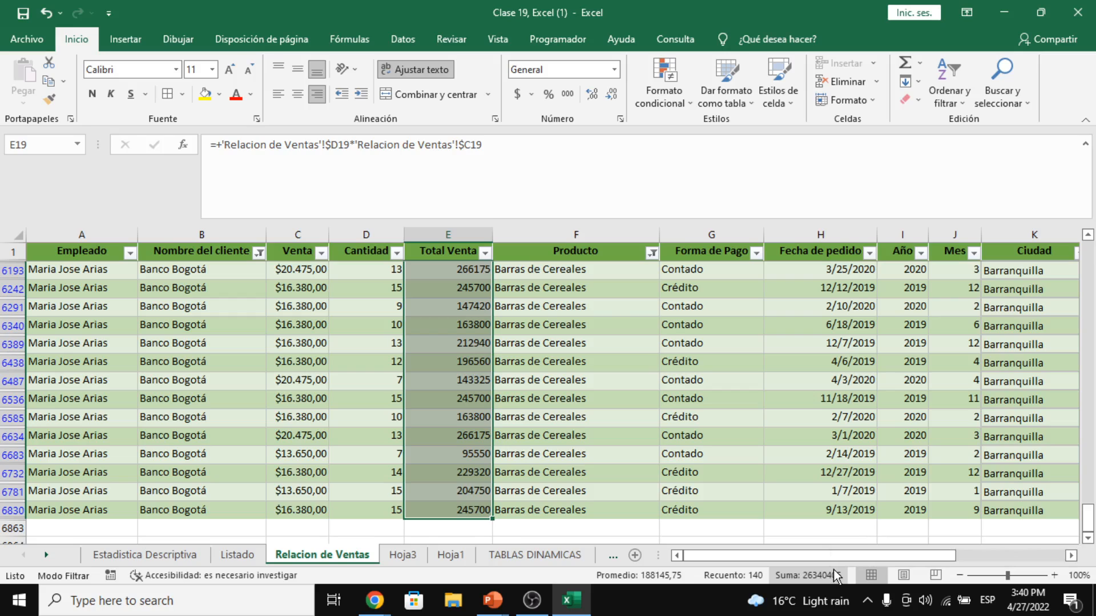
key("ctrl+Page_Down")
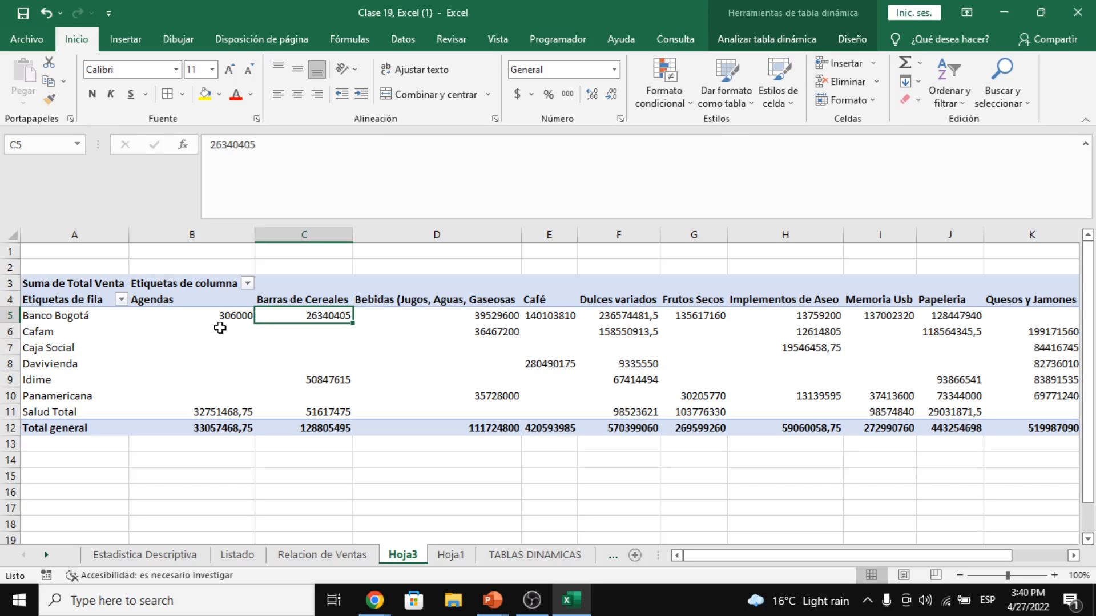
key("Right")
key("Right")
key("Right")
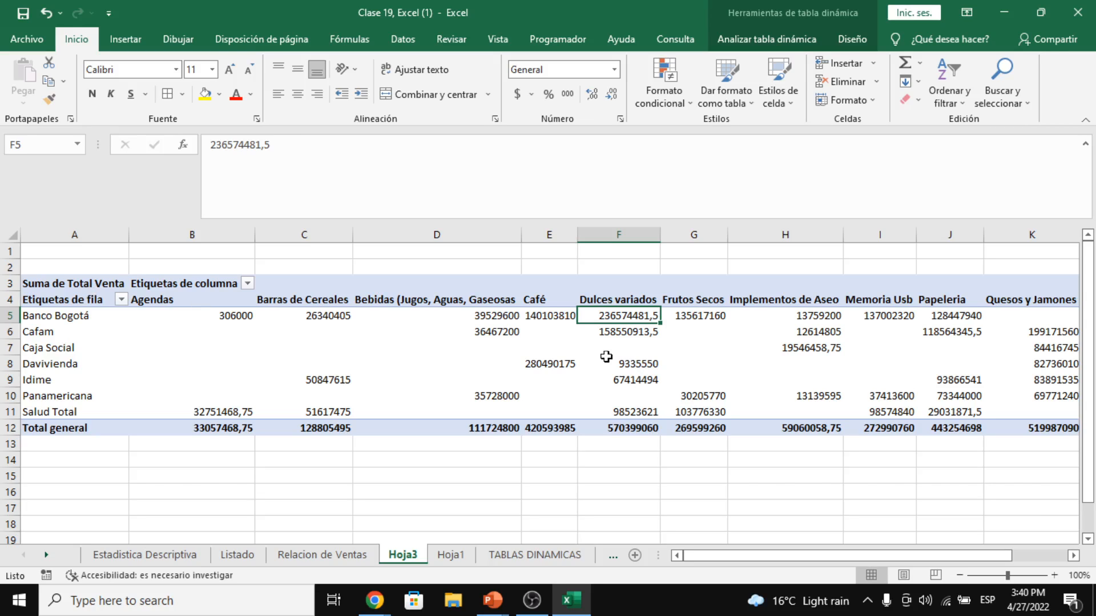
left_click(751, 40)
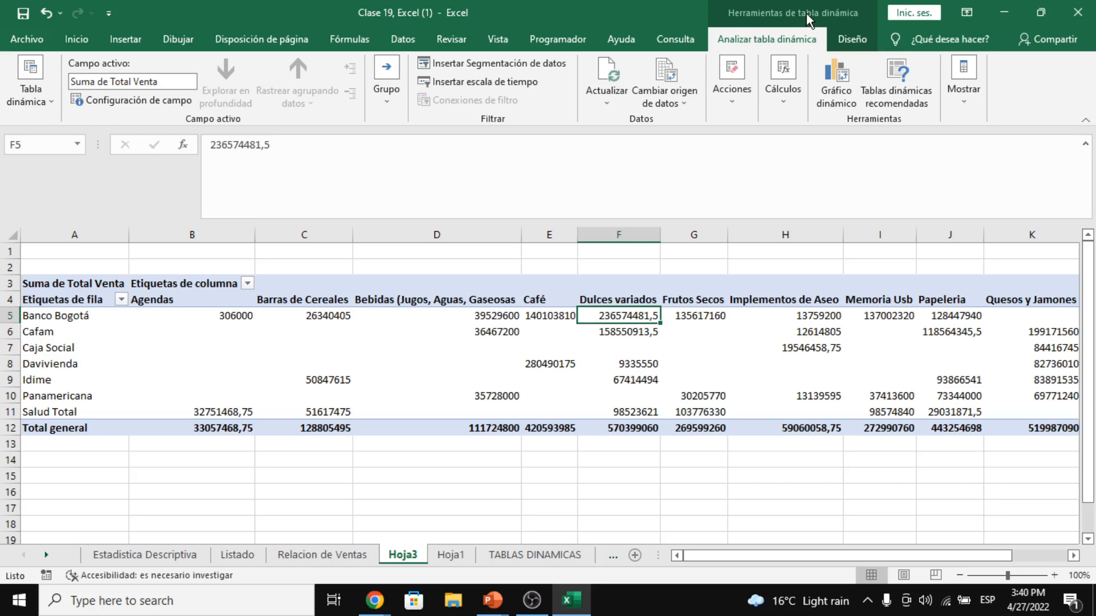
left_click(964, 86)
left_click(969, 158)
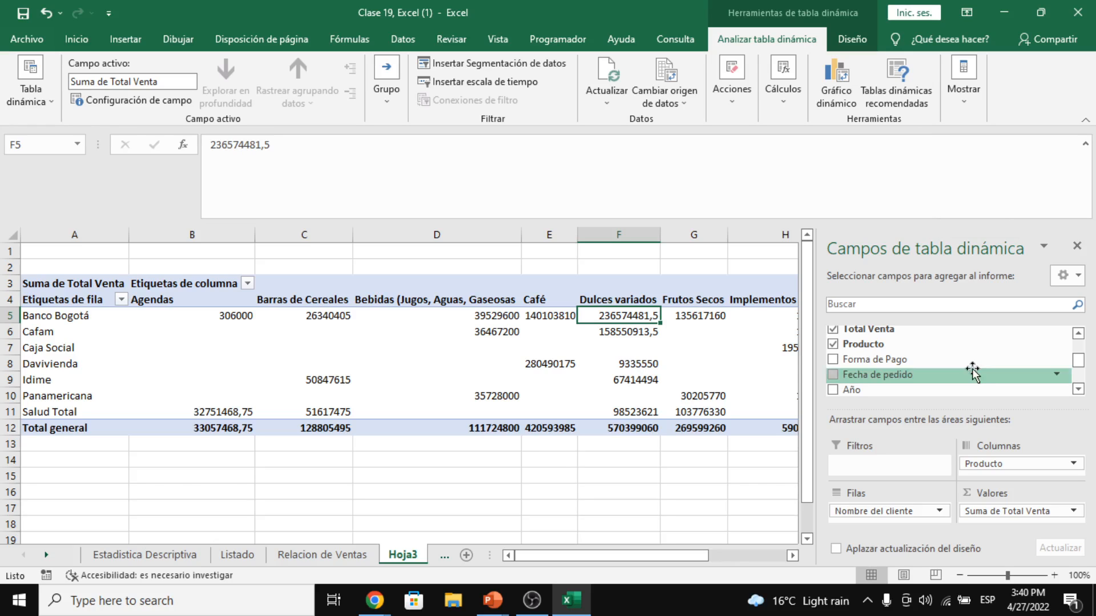
scroll(971, 372, "up", 2)
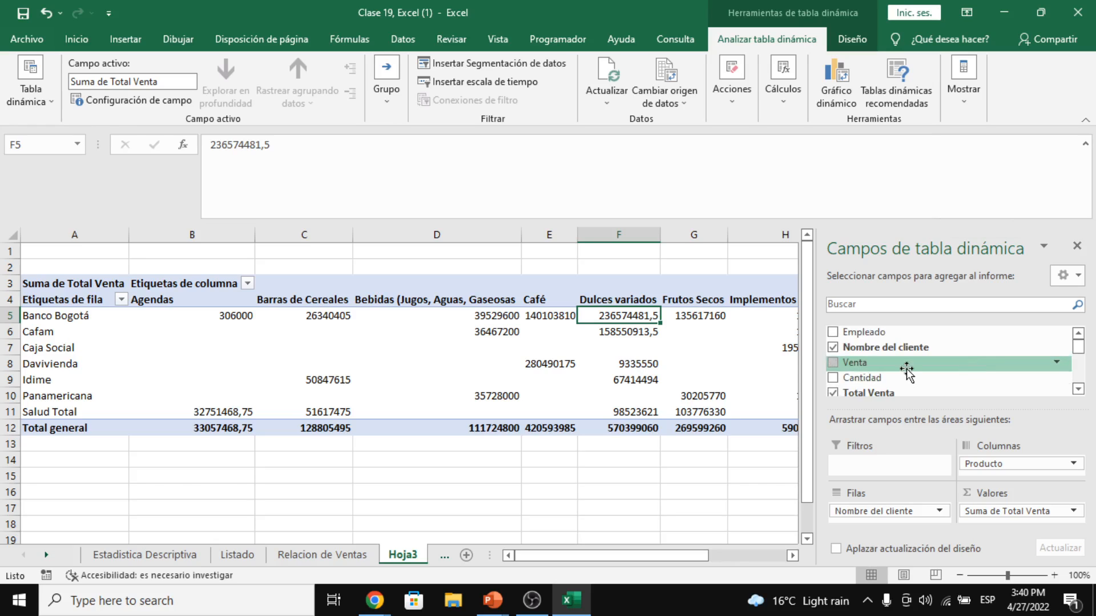
scroll(907, 370, "down", 3)
left_click_drag(883, 334, 889, 472)
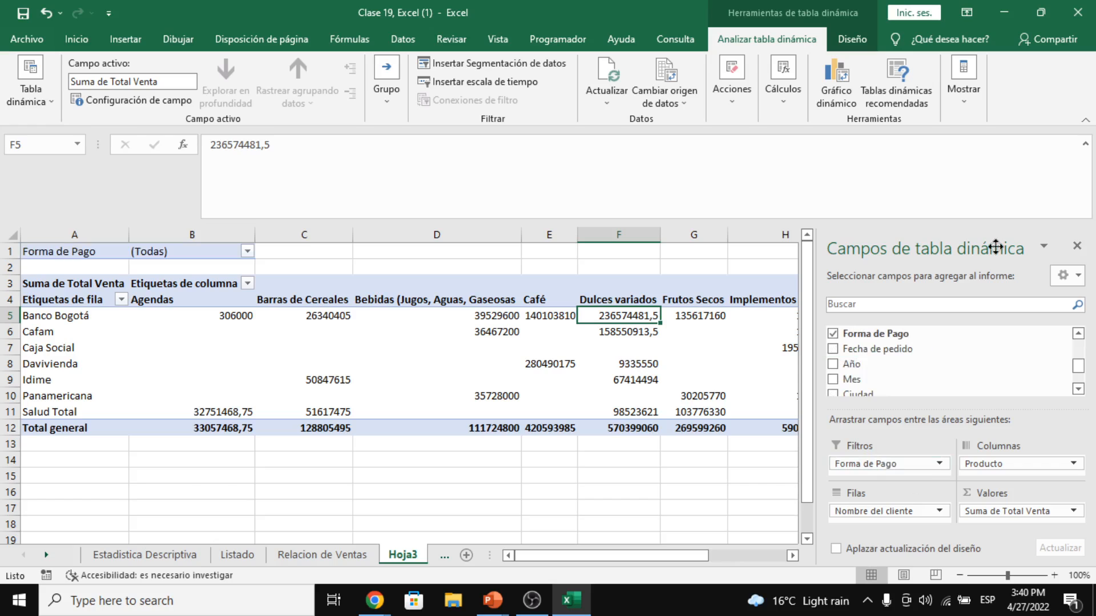
left_click(1076, 246)
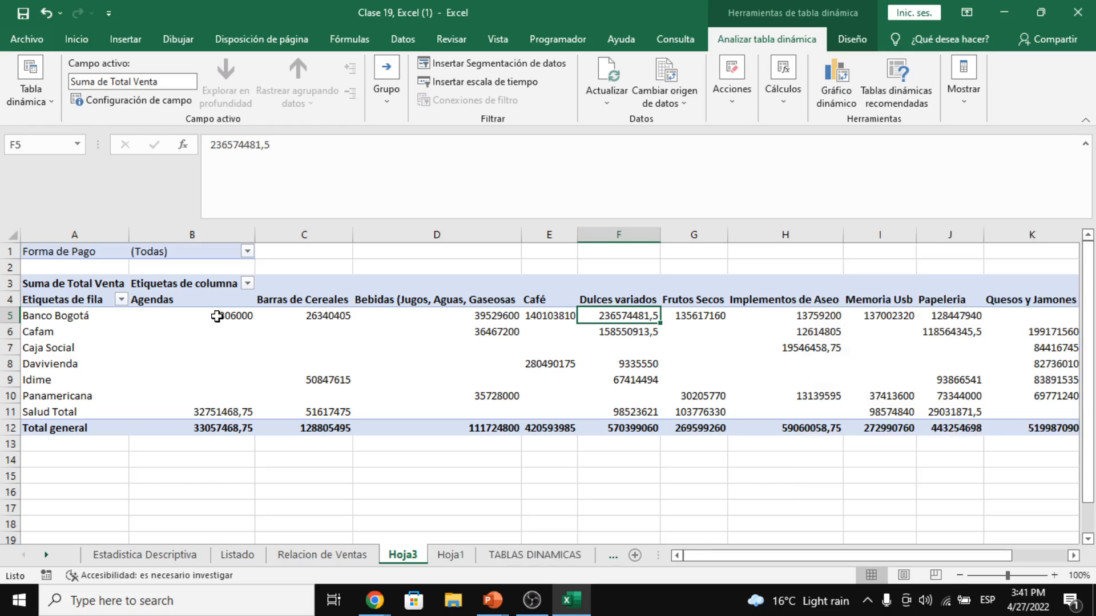
- Set the Forma de Pago report filter to Contado first, then switch it to Crédito
left_click(248, 251)
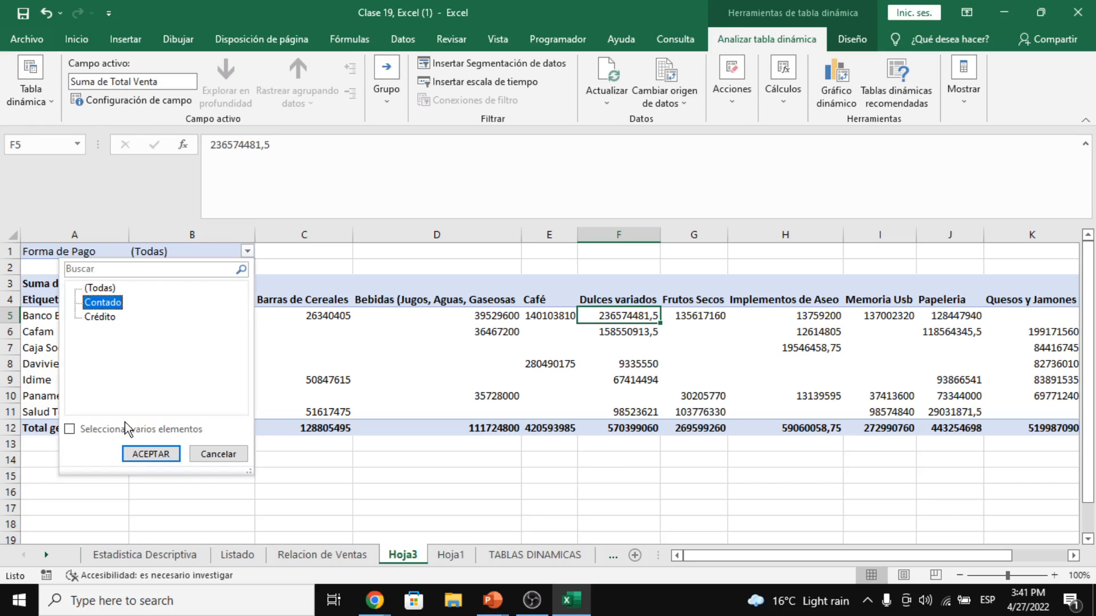
left_click(142, 450)
left_click(198, 319)
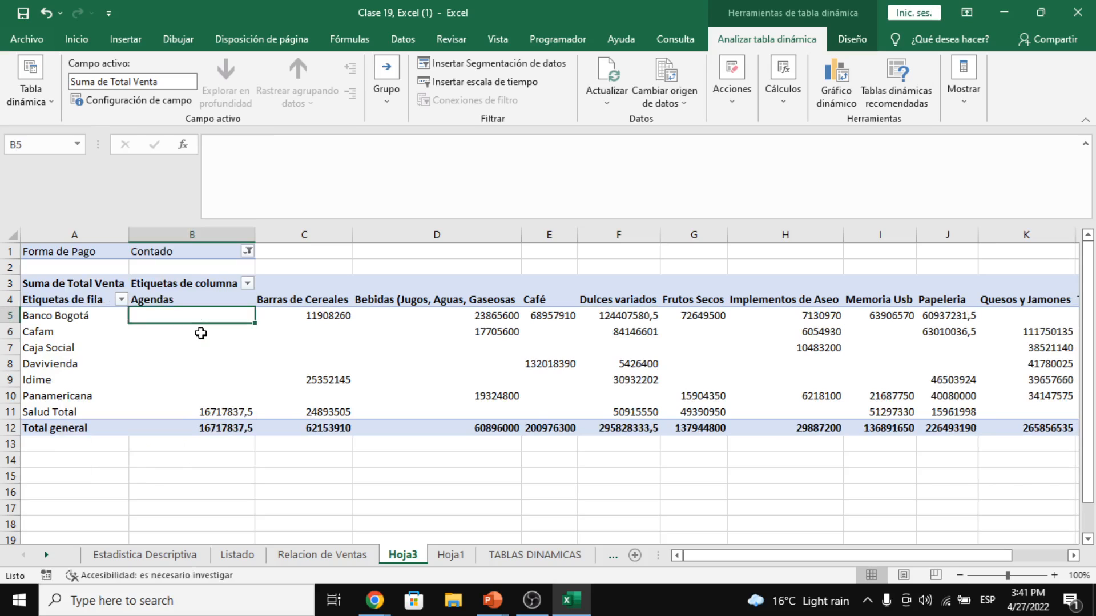
left_click_drag(201, 334, 1005, 397)
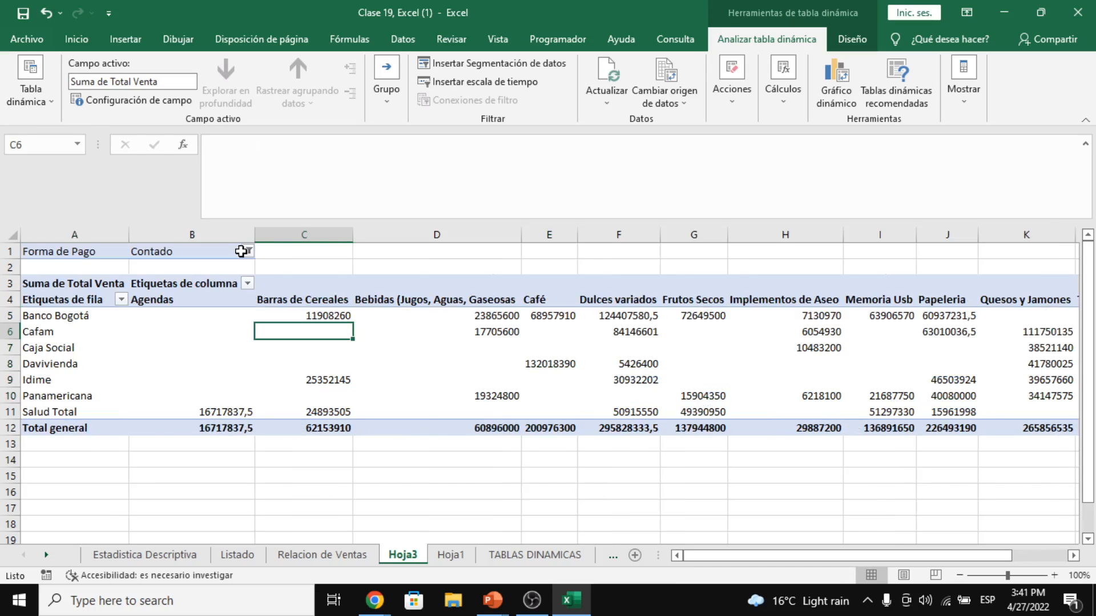
left_click(246, 251)
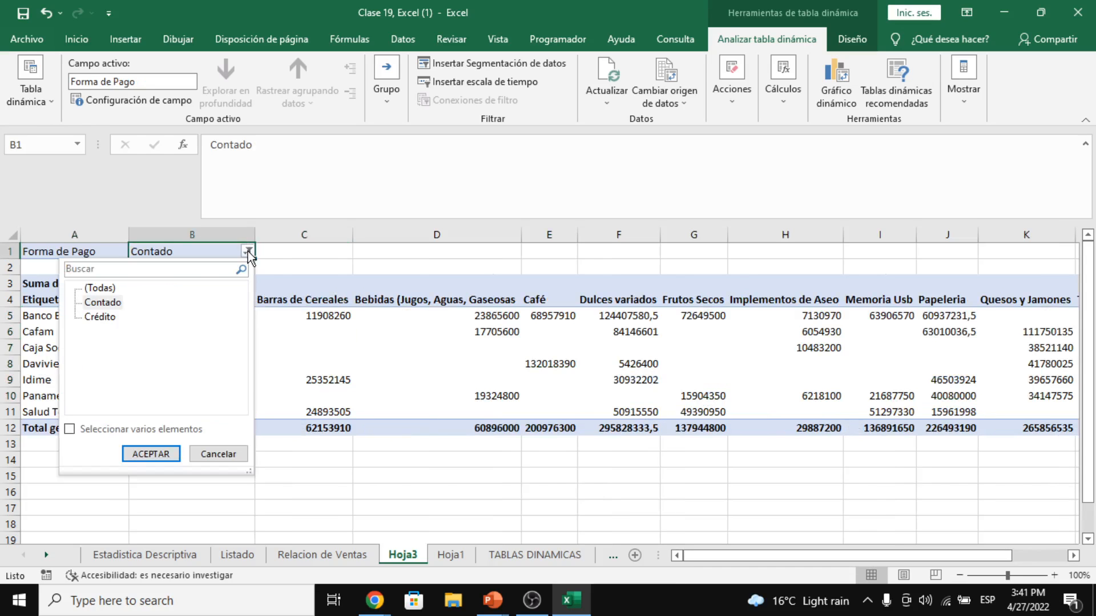
left_click(100, 316)
left_click(151, 453)
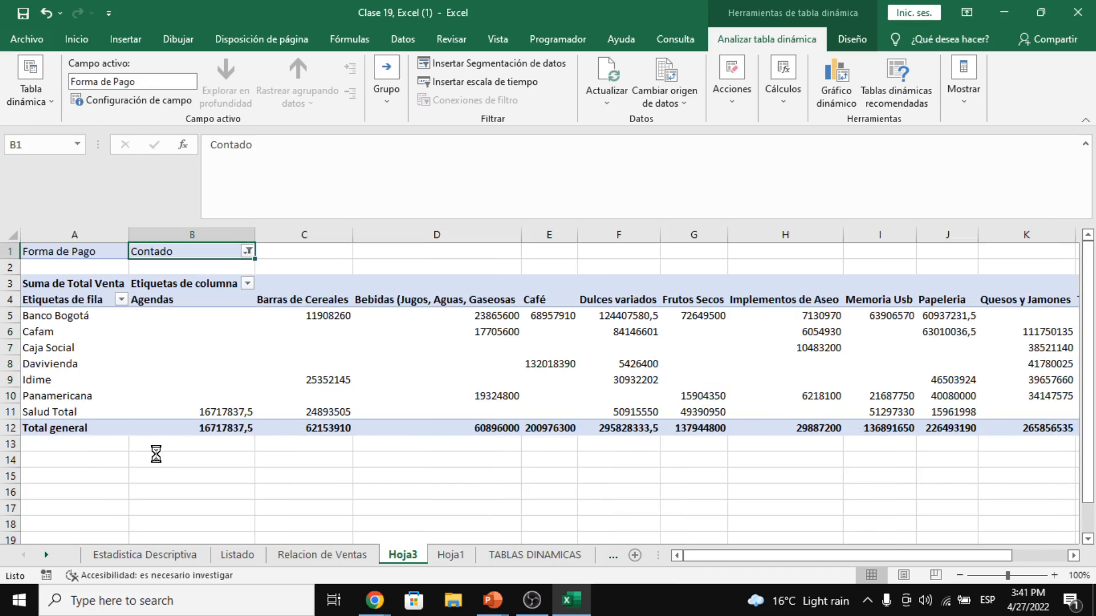
mouse_move(304, 344)
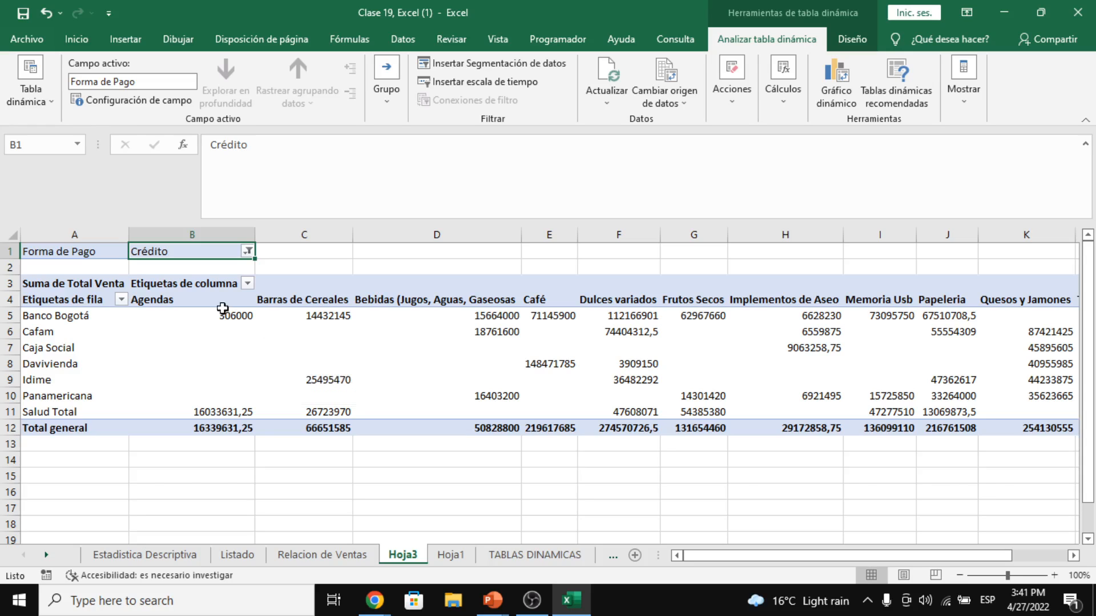
mouse_move(227, 313)
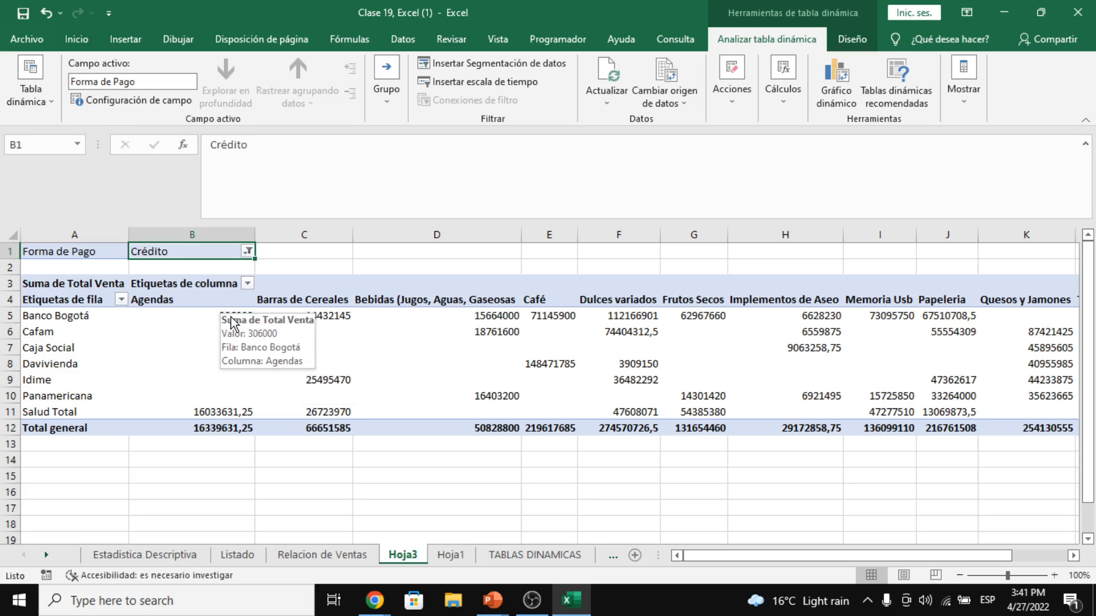
- Inspect the Crédito pivot's Banco Bogotá row, Agendas values and grand total
left_click(67, 323)
left_click(66, 320)
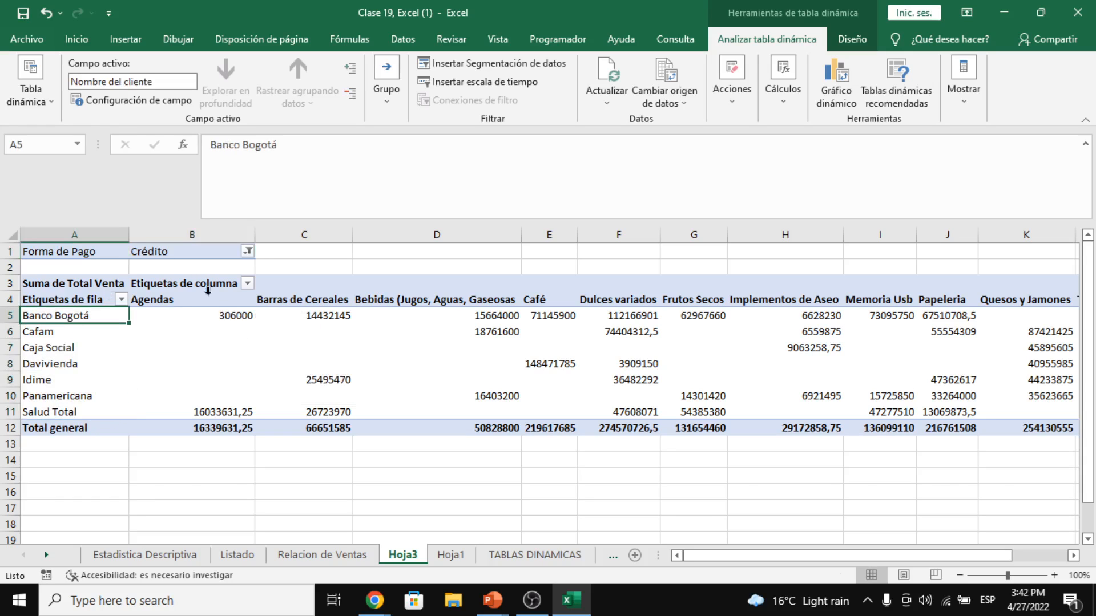
left_click(185, 254)
left_click(187, 301)
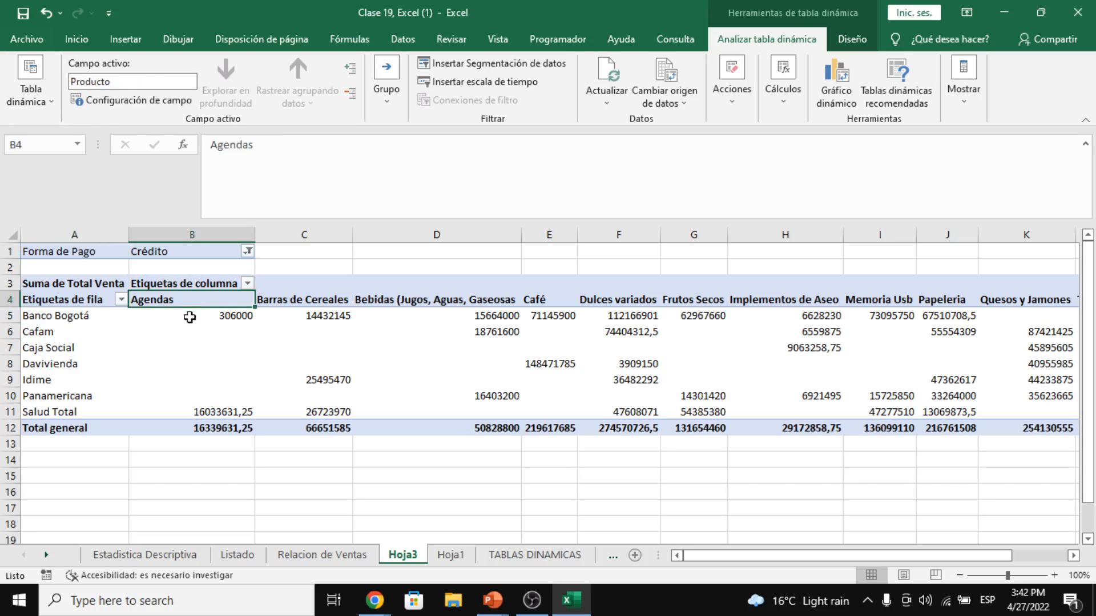
left_click(190, 317)
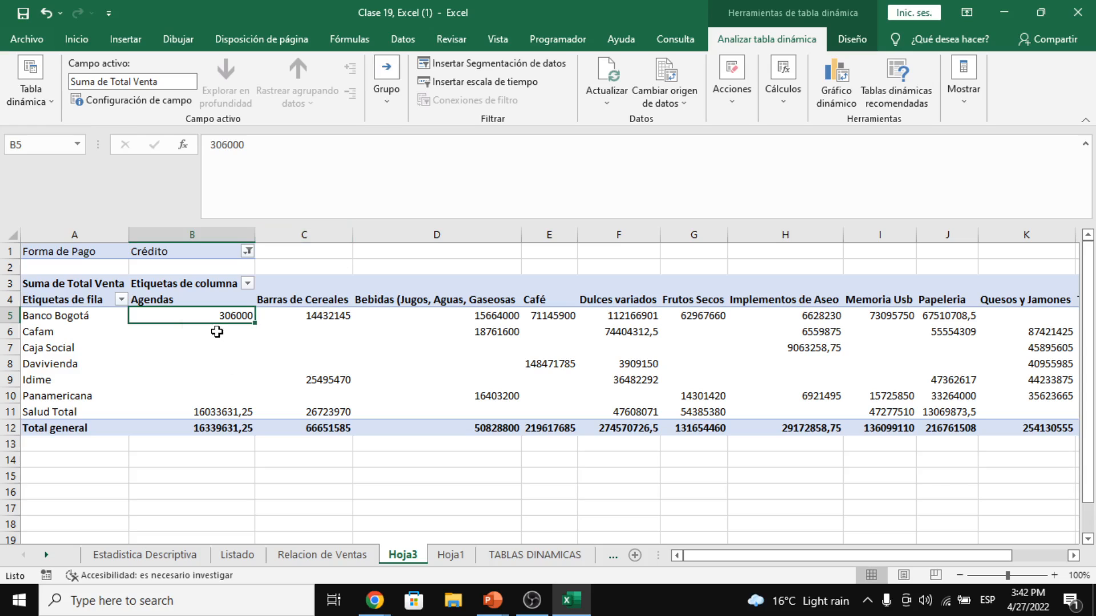
left_click_drag(211, 313, 1018, 444)
left_click(1023, 425)
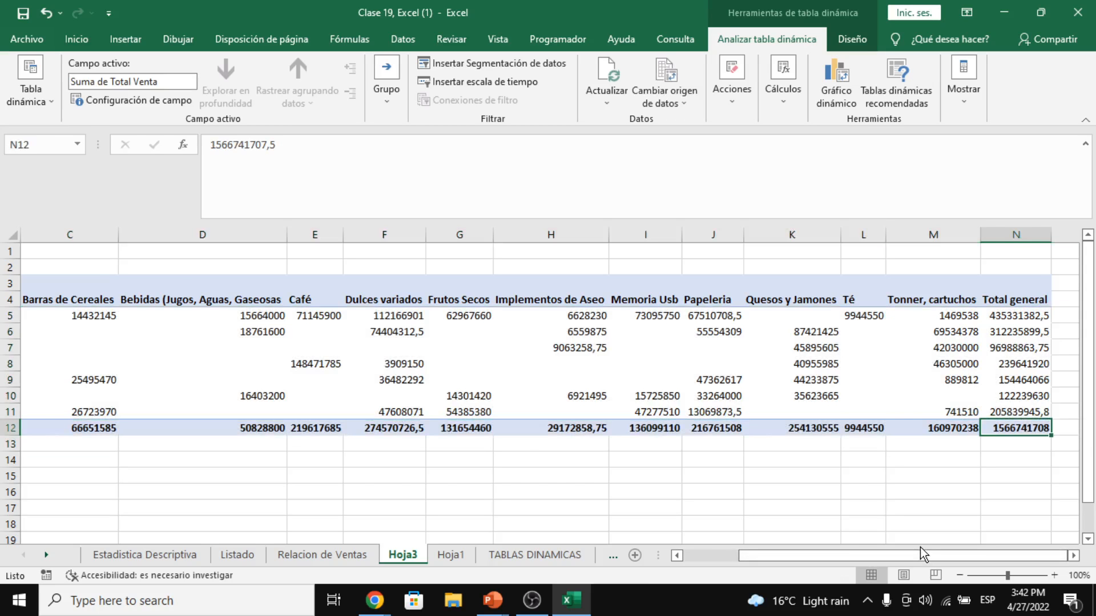
left_click_drag(921, 551, 707, 547)
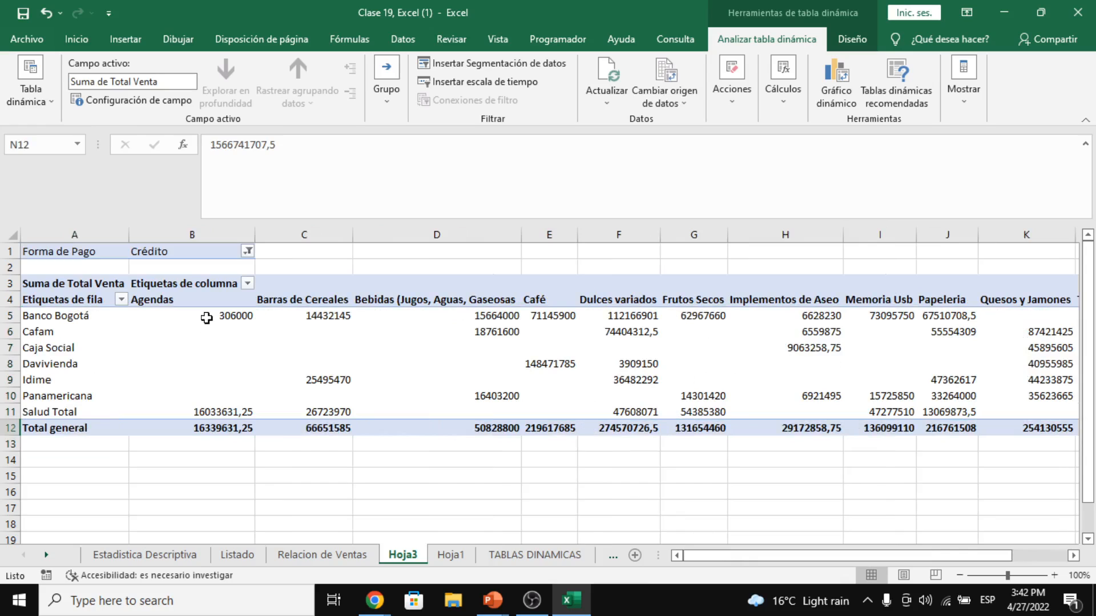
left_click_drag(205, 317, 205, 426)
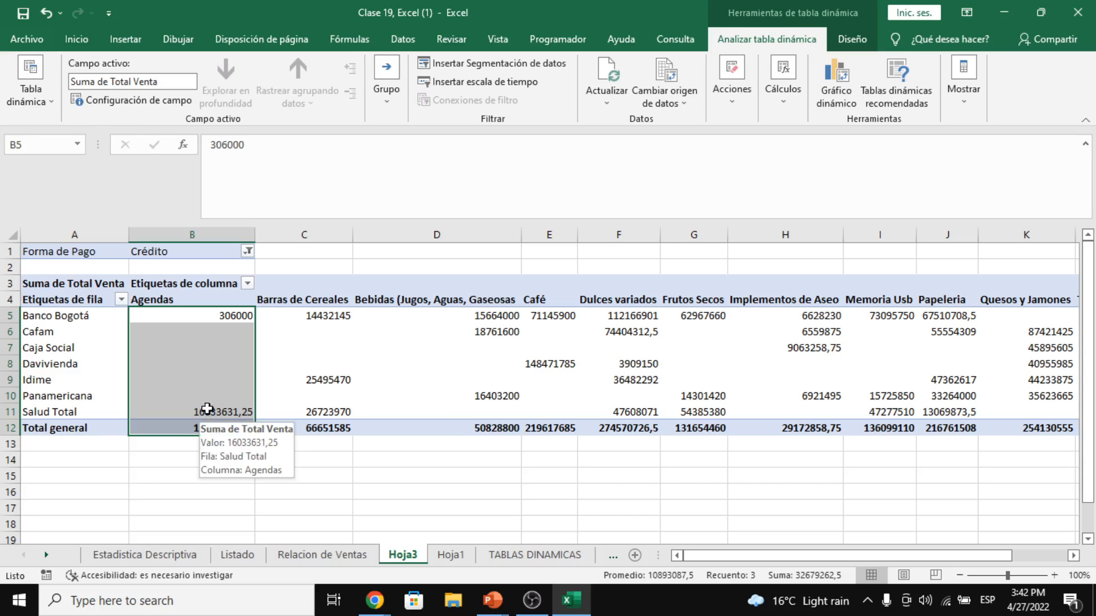
- Select the pivot value range B5:N12 and check the Número format list on Inicio
left_click(220, 317)
left_click(77, 39)
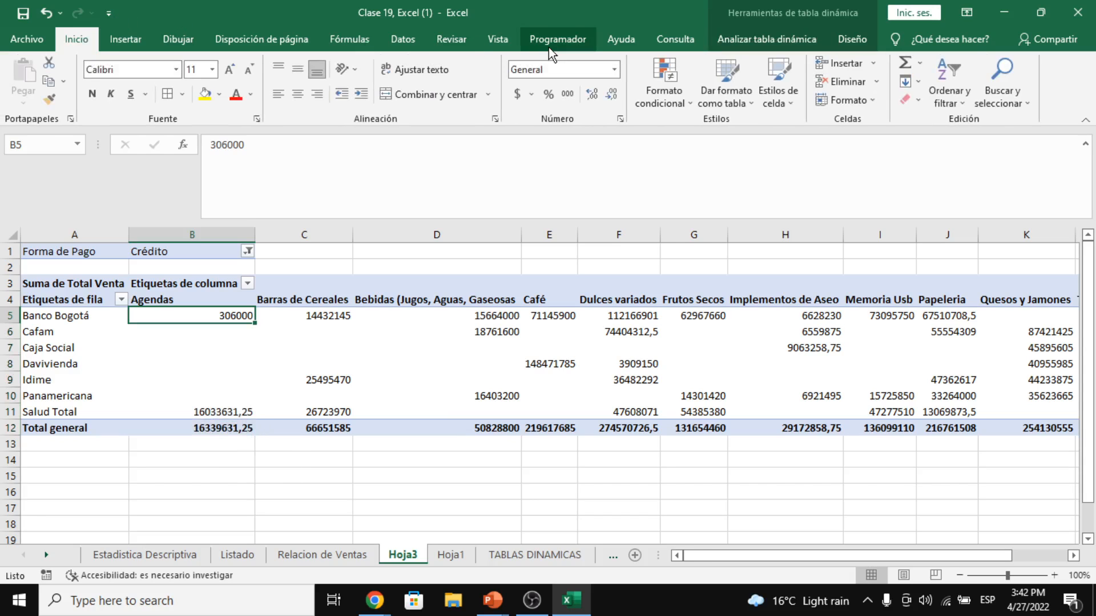
left_click_drag(180, 316, 940, 427)
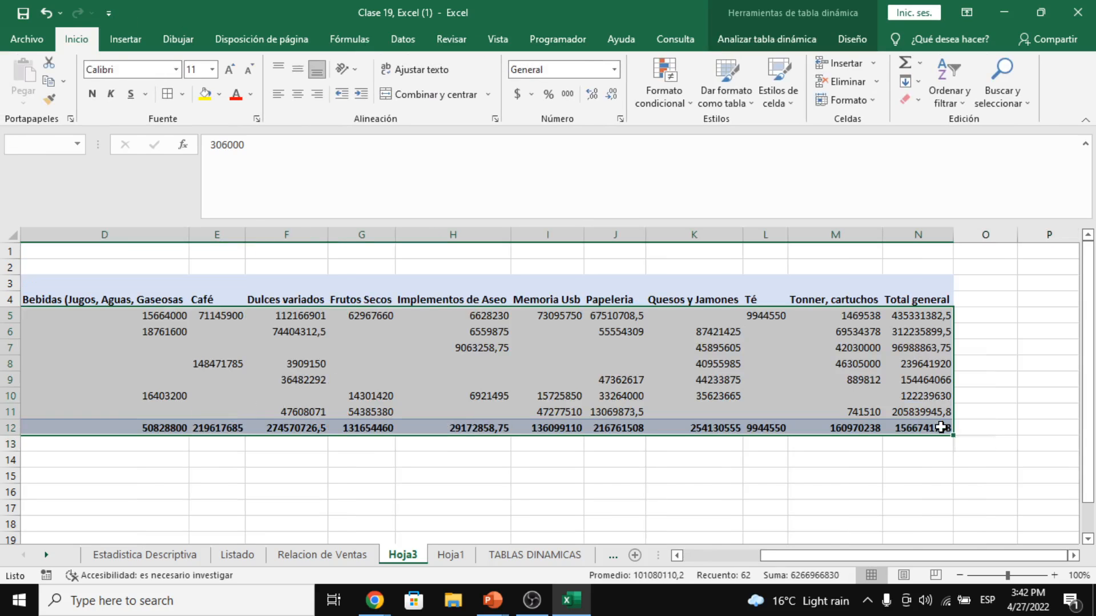
left_click(615, 69)
left_click(615, 70)
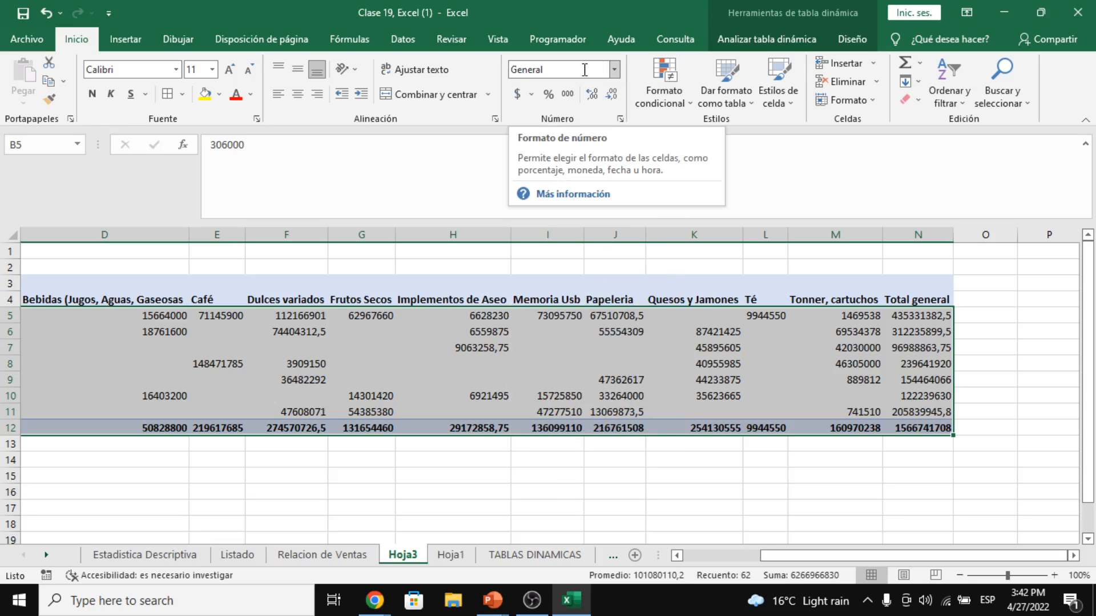
left_click(497, 329)
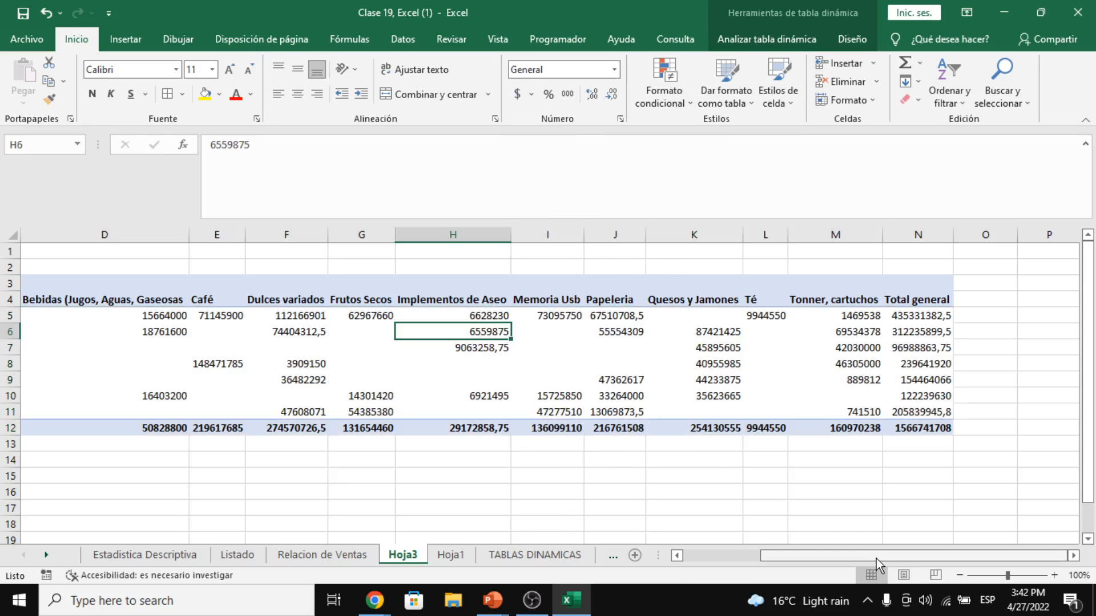
left_click_drag(835, 551, 762, 551)
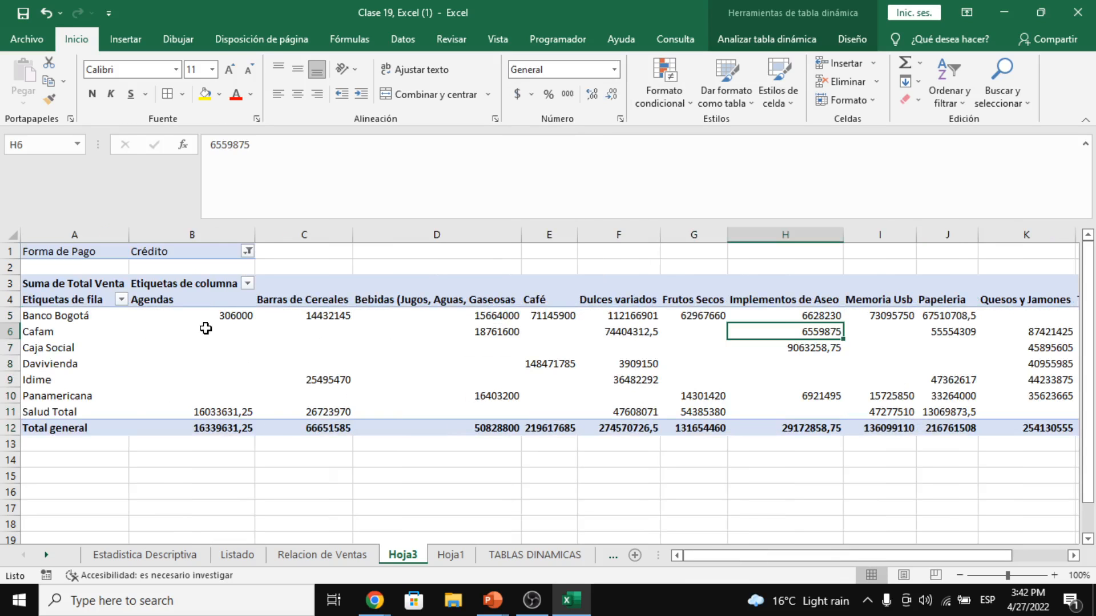
left_click_drag(189, 315, 885, 420)
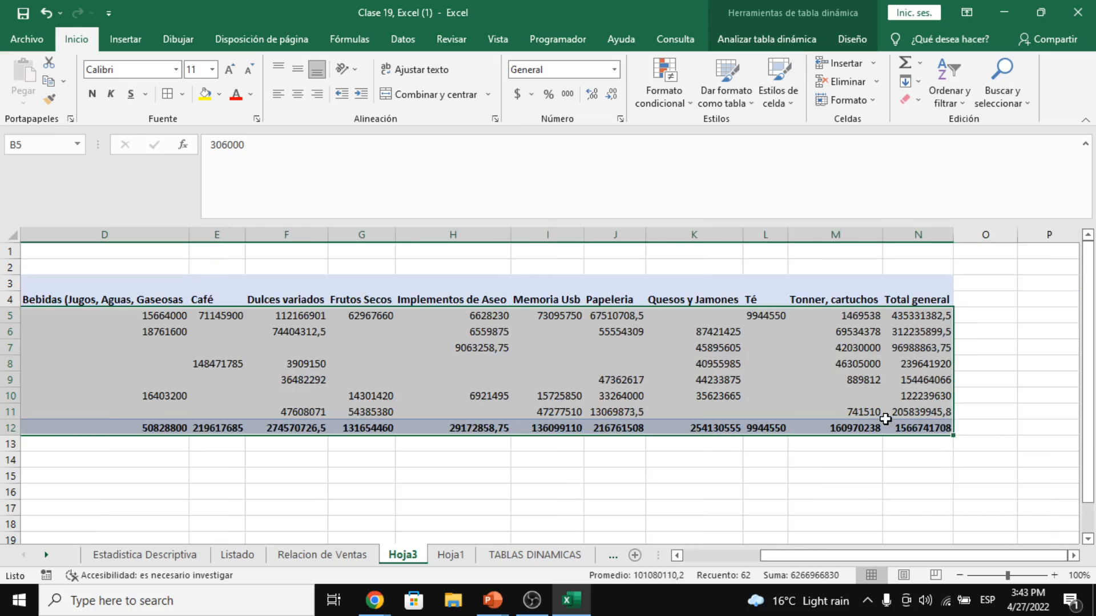
- Apply accounting $ format to the pivot values and refresh the PivotTable
left_click(515, 93)
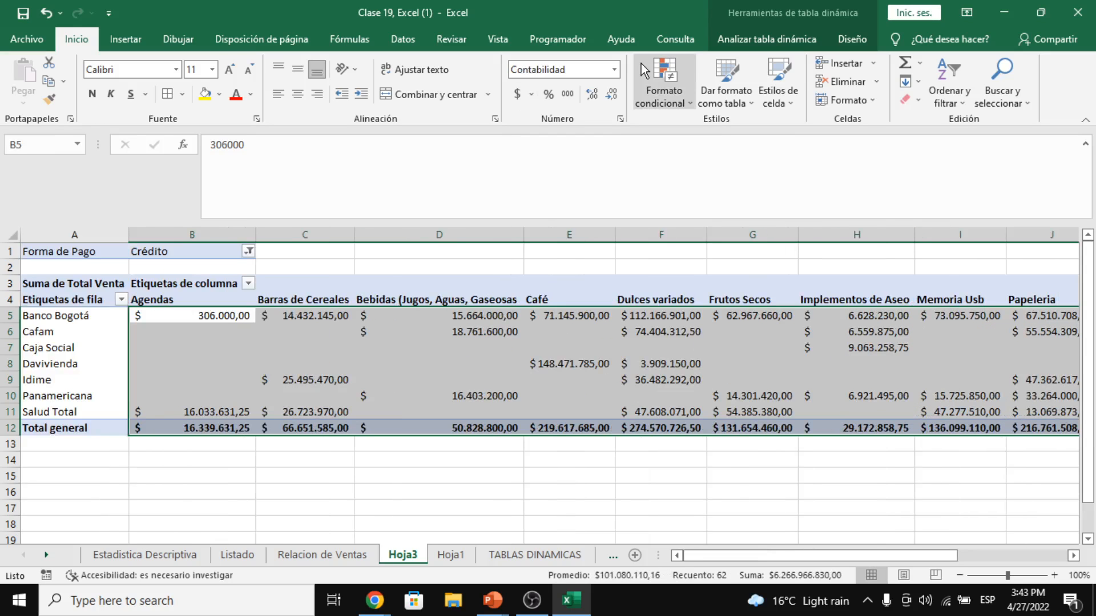
left_click(762, 38)
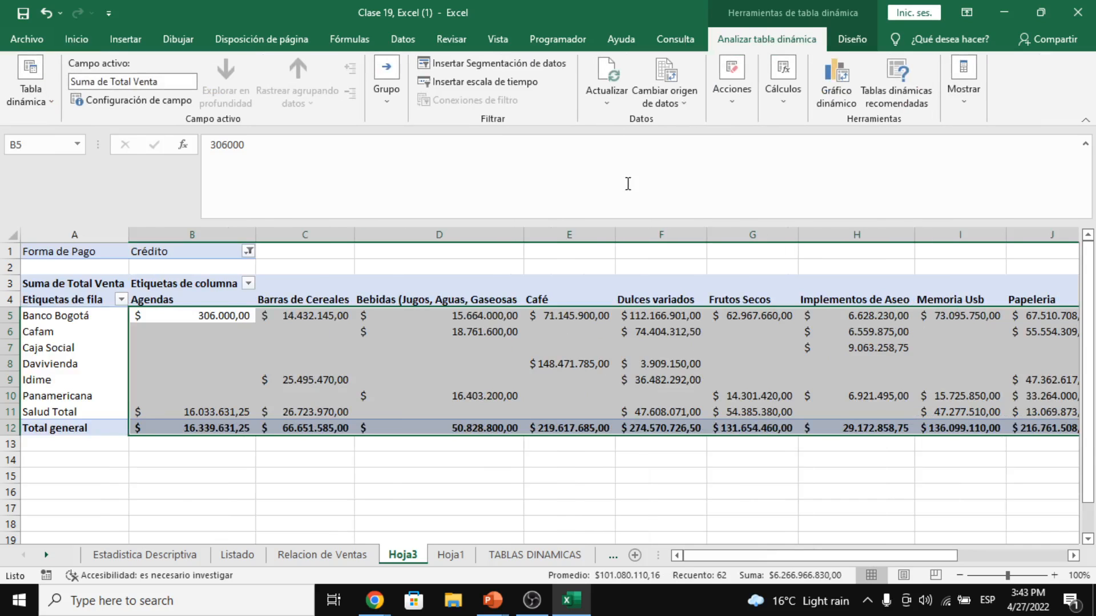
left_click(569, 395)
left_click(614, 106)
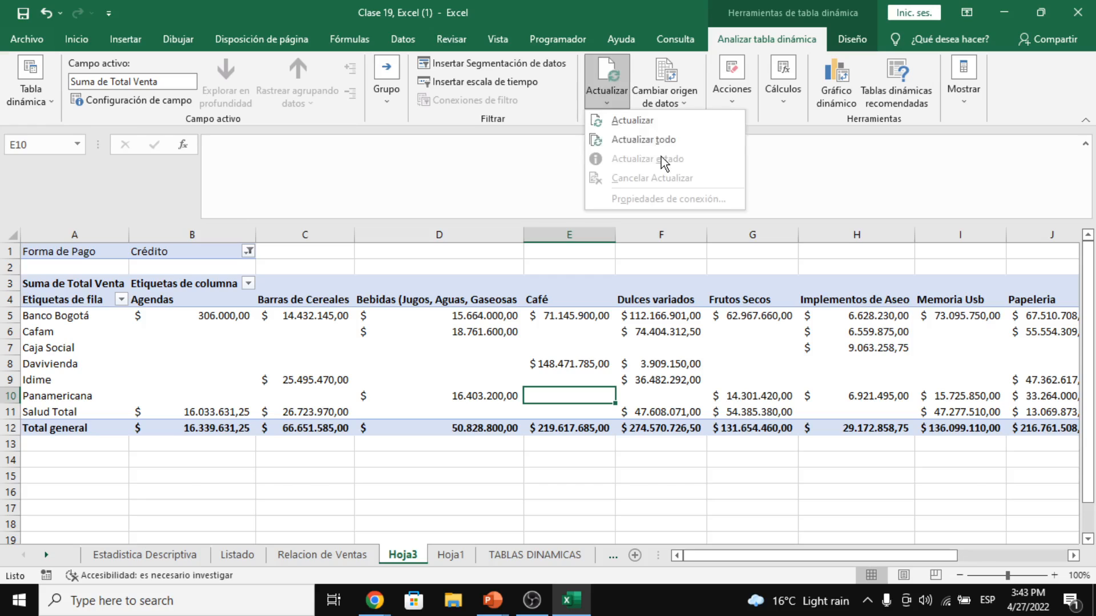
left_click(638, 119)
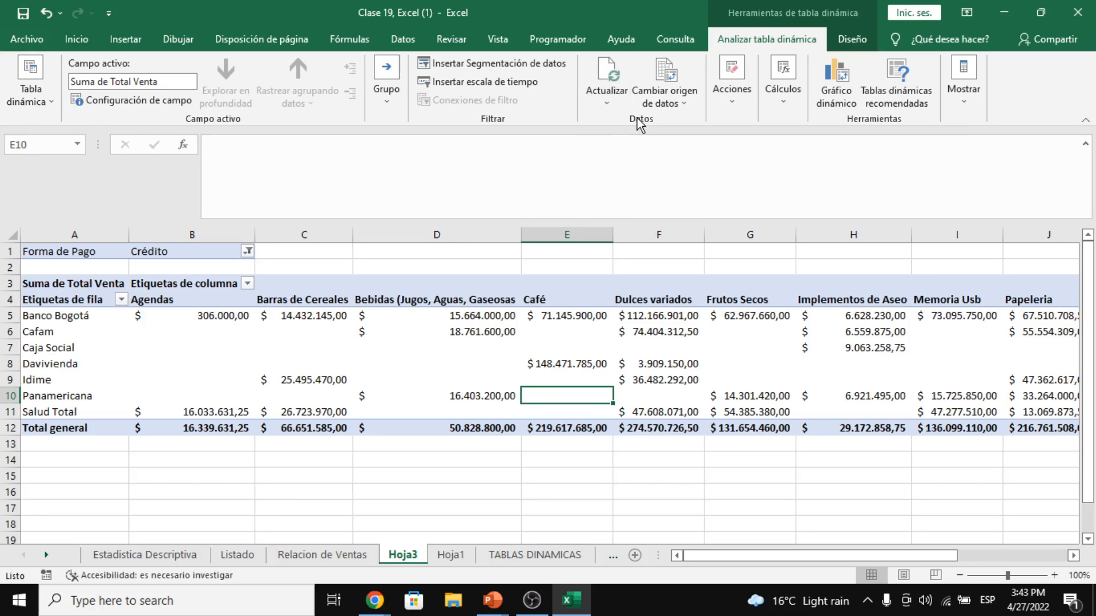
- Reselect the Agendas values with the total and run Actualizar todo on the workbook
left_click(607, 103)
left_click(658, 141)
key("Up")
key("Left")
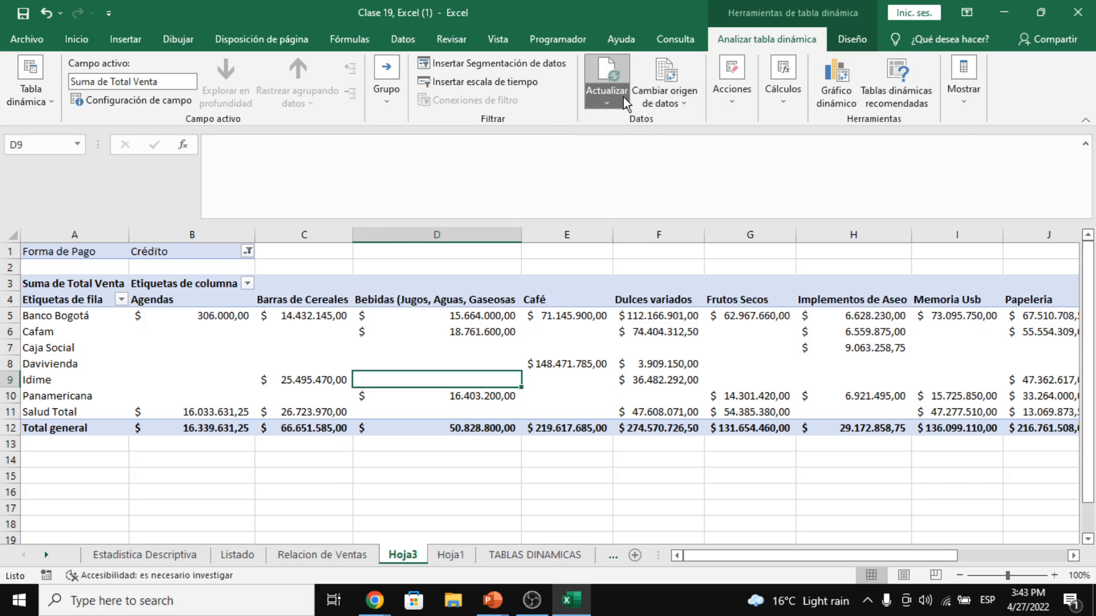
left_click(623, 97)
left_click(597, 93)
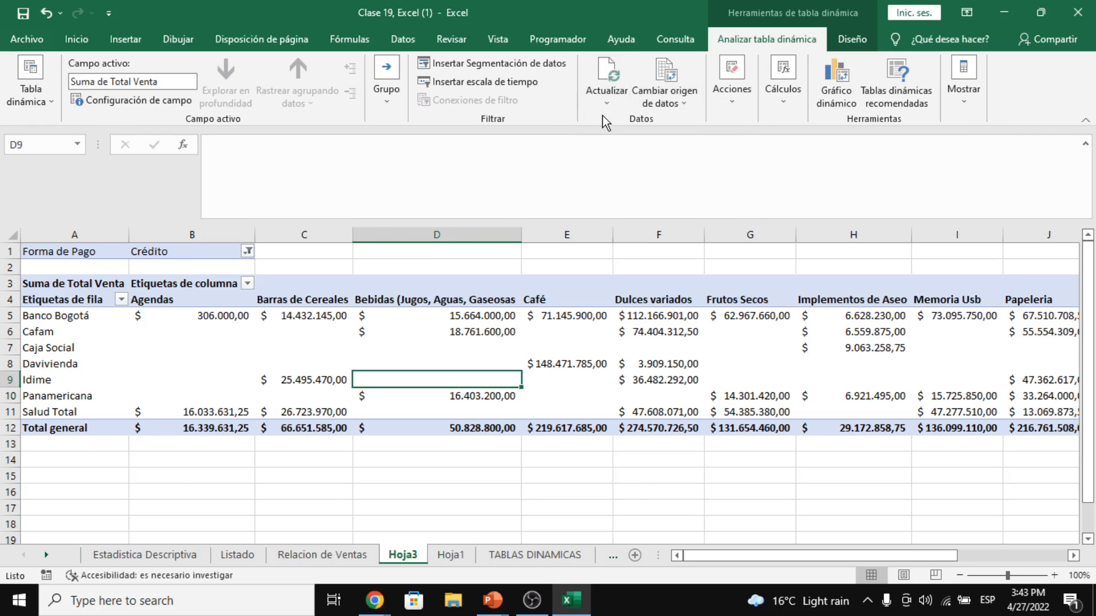
left_click_drag(227, 314, 1070, 425)
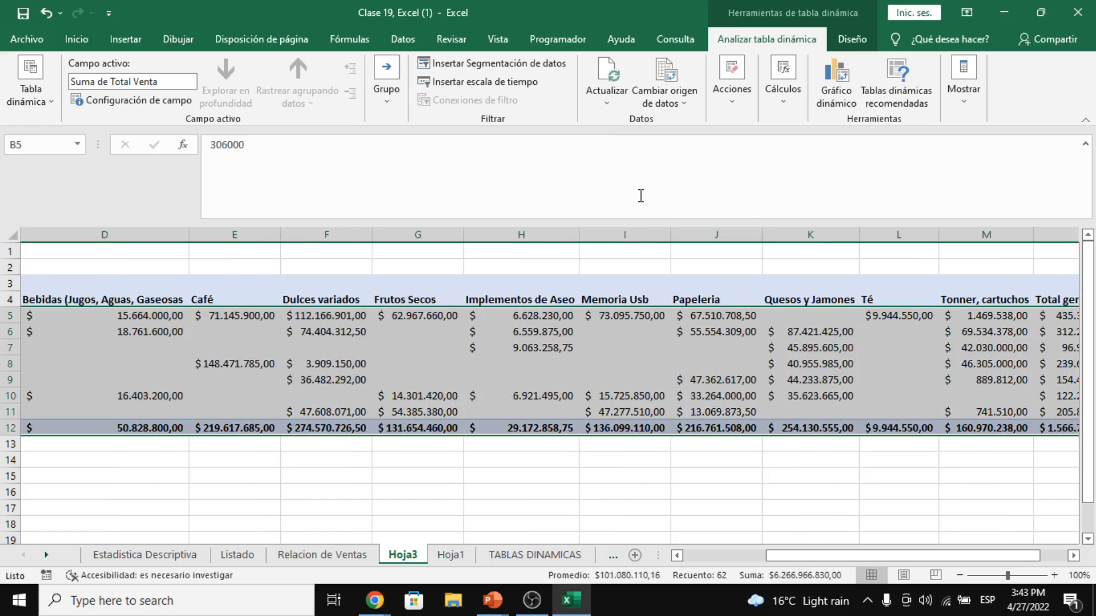
left_click(607, 95)
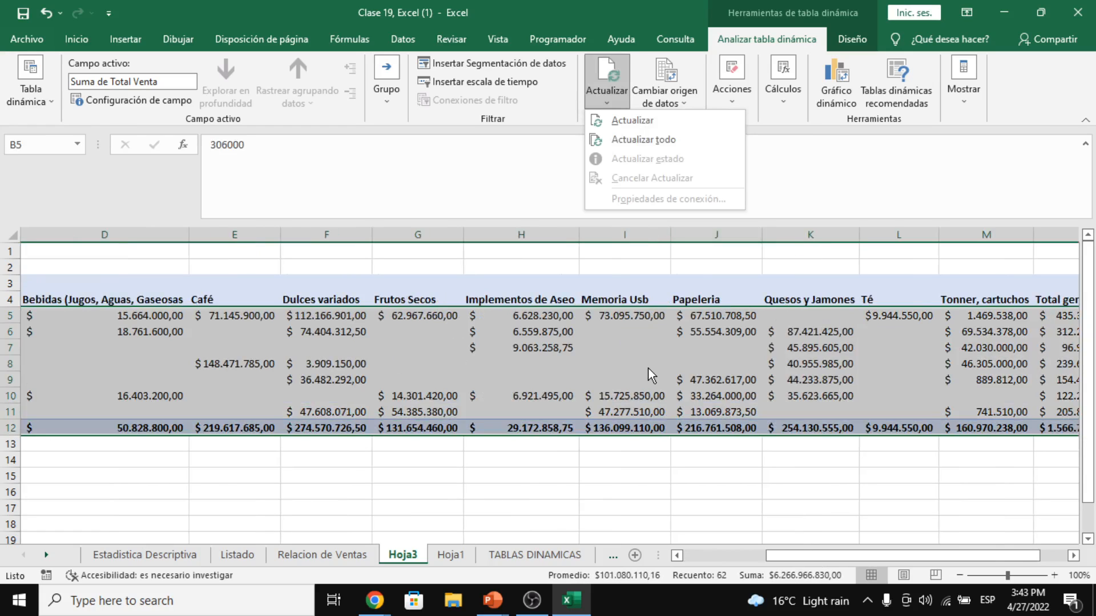
left_click(631, 139)
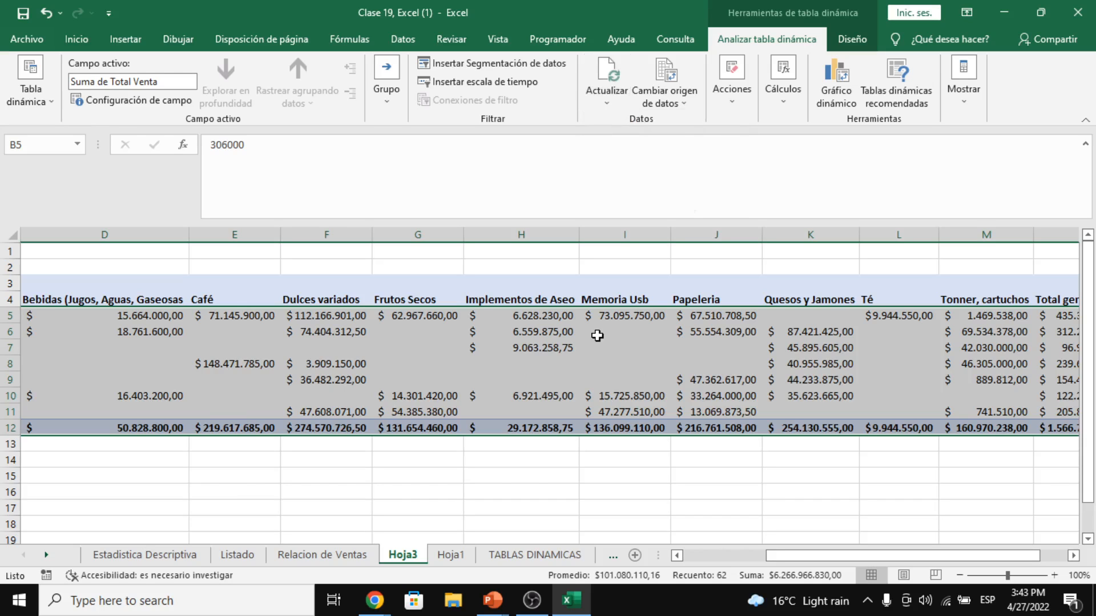
left_click(597, 335)
left_click_drag(787, 560, 669, 560)
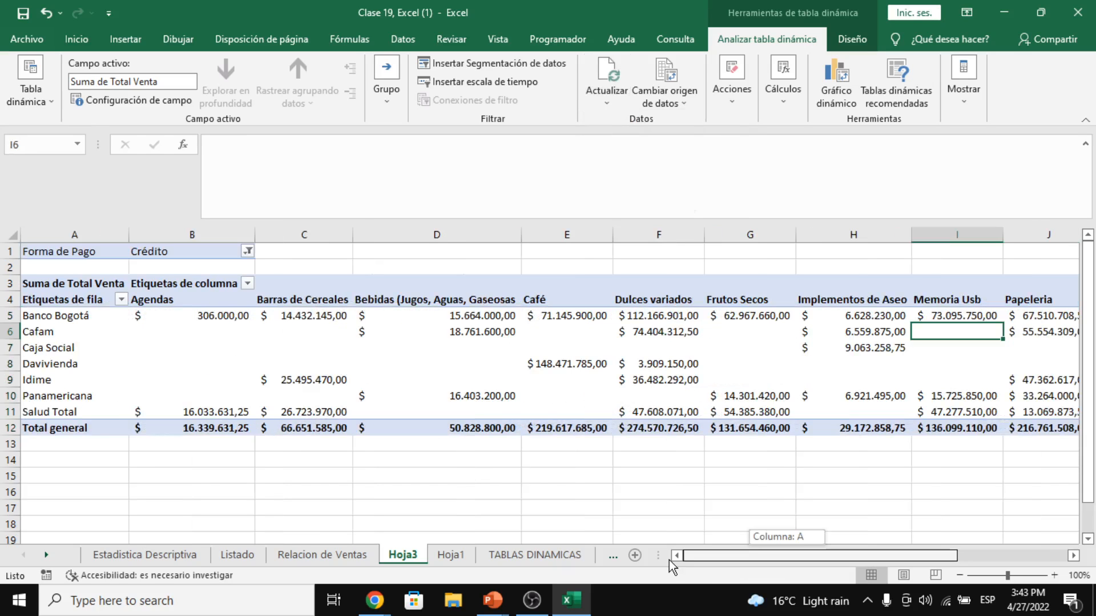
- Glance at Relacion de Ventas, then confirm Hoja3's Forma de Pago filter stays on Crédito
left_click(343, 555)
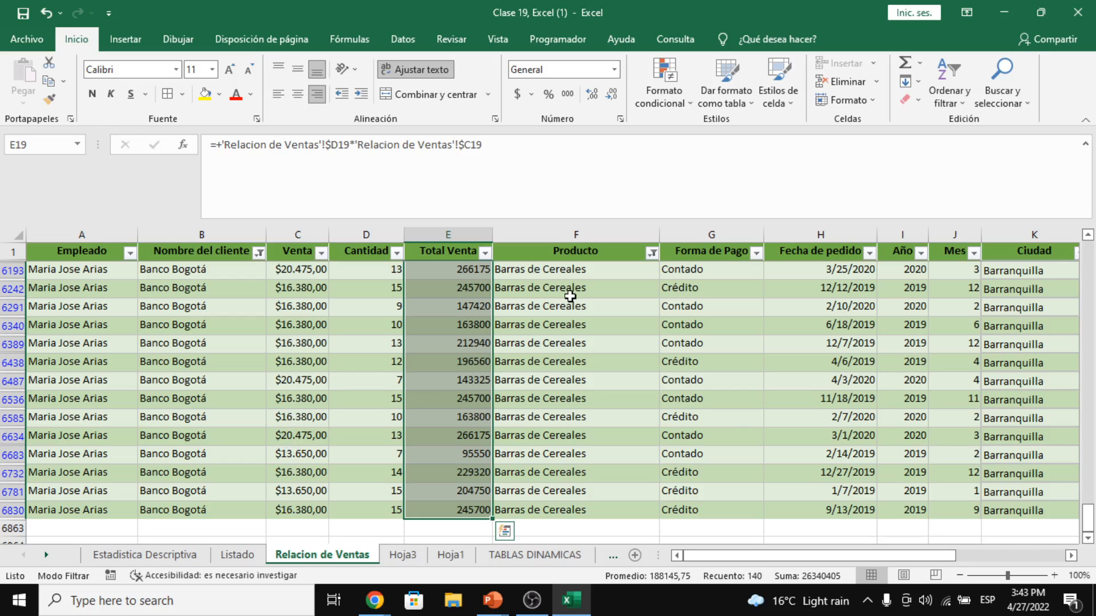
scroll(569, 296, "up", 2)
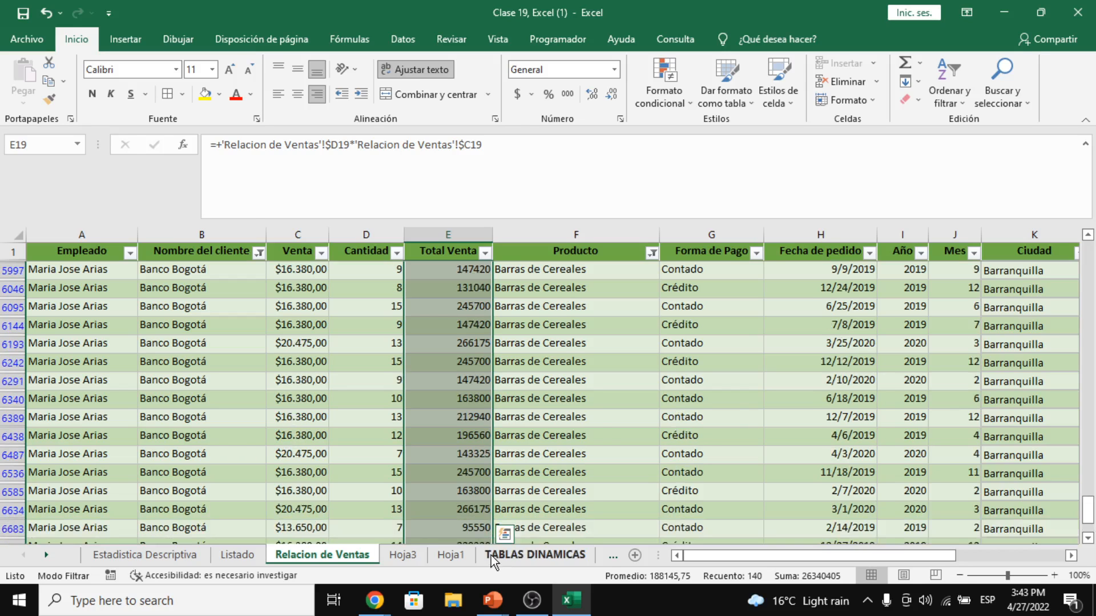
left_click(403, 555)
left_click(225, 300)
left_click(247, 252)
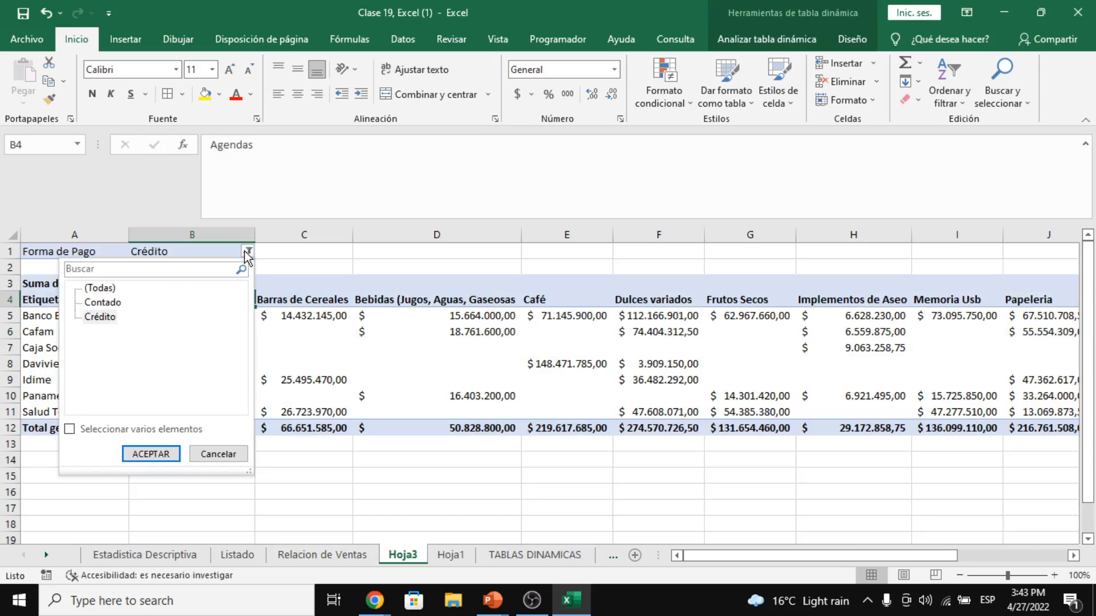
left_click(247, 253)
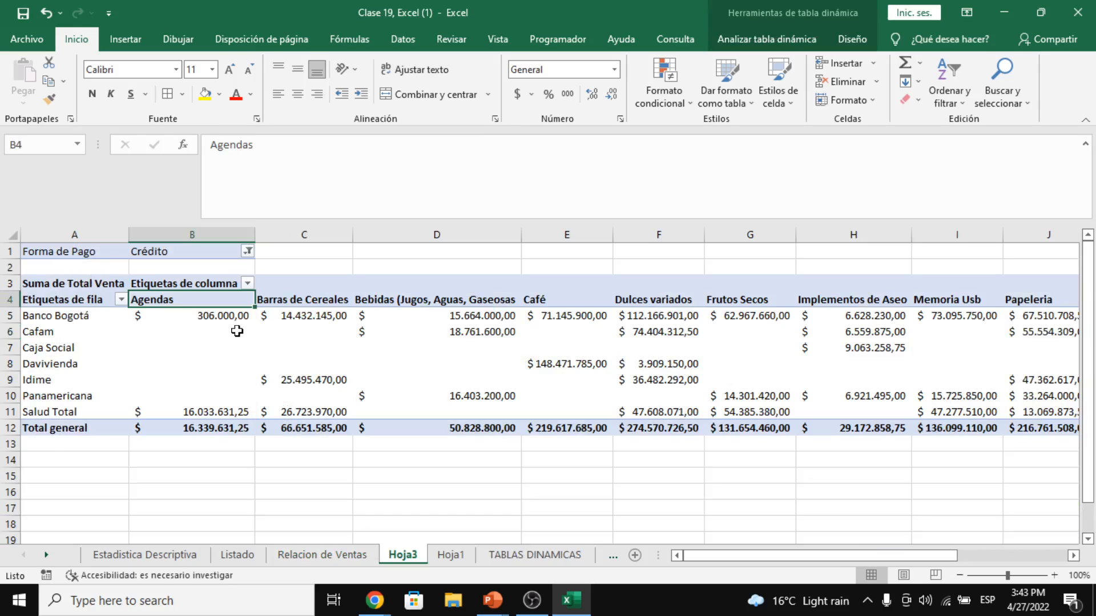
left_click(16, 321)
left_click(217, 303)
- In Relacion de Ventas, switch the Producto filter from Barras de Cereales to Agendas
left_click(343, 559)
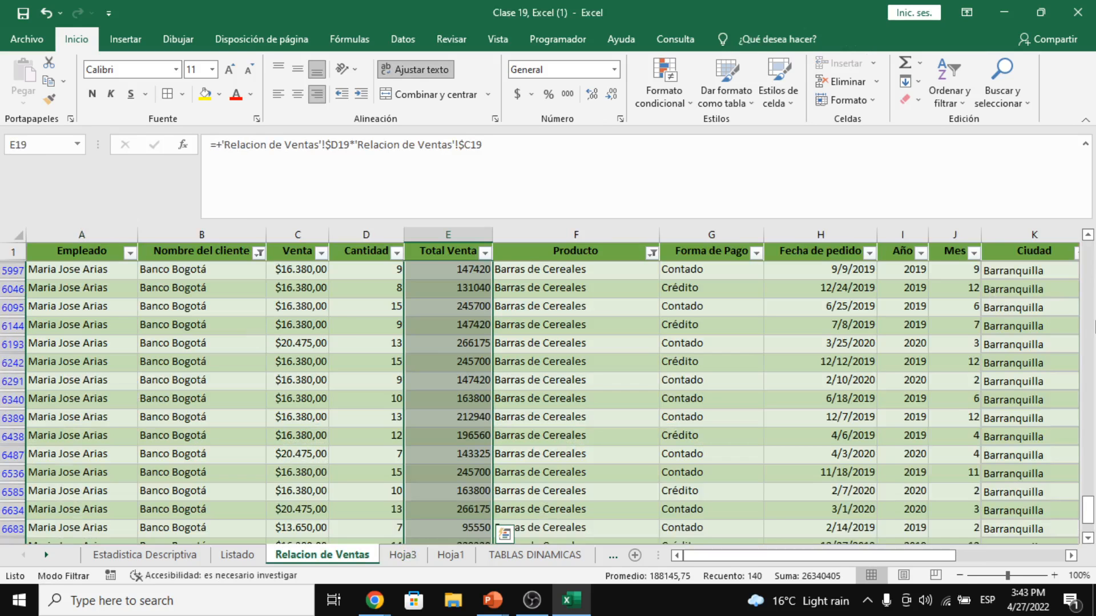
left_click_drag(1087, 508, 1087, 253)
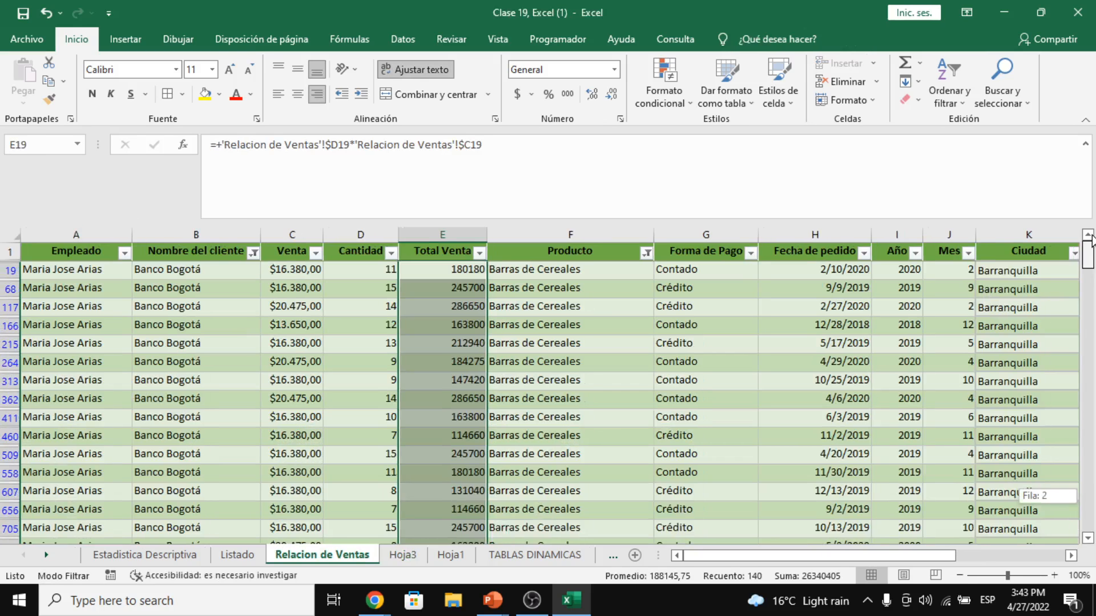
left_click_drag(451, 343, 459, 361)
left_click(458, 341)
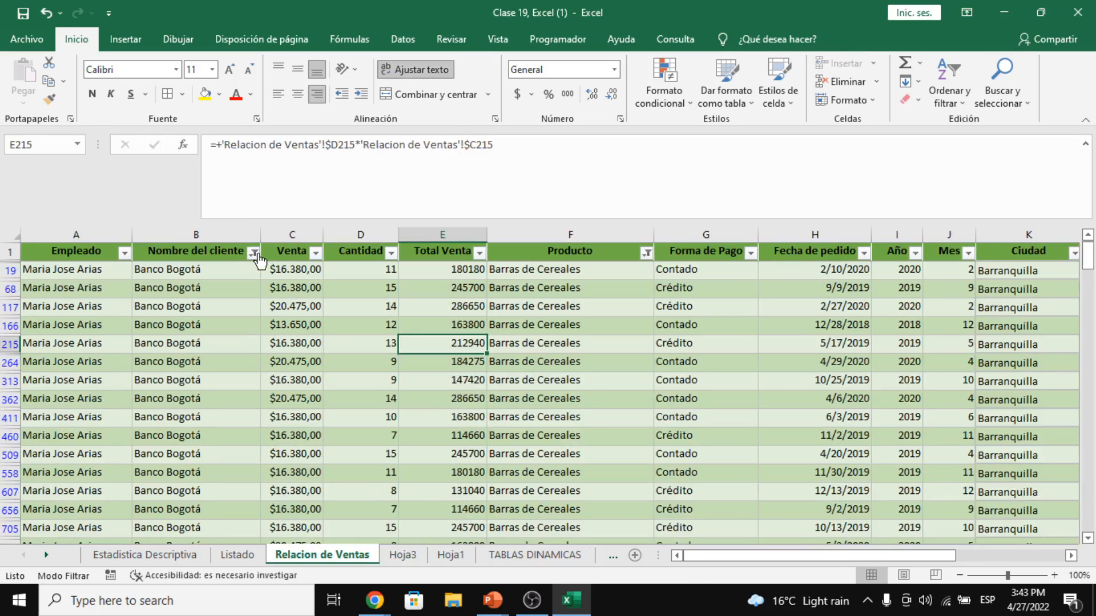
left_click(646, 253)
left_click(490, 439)
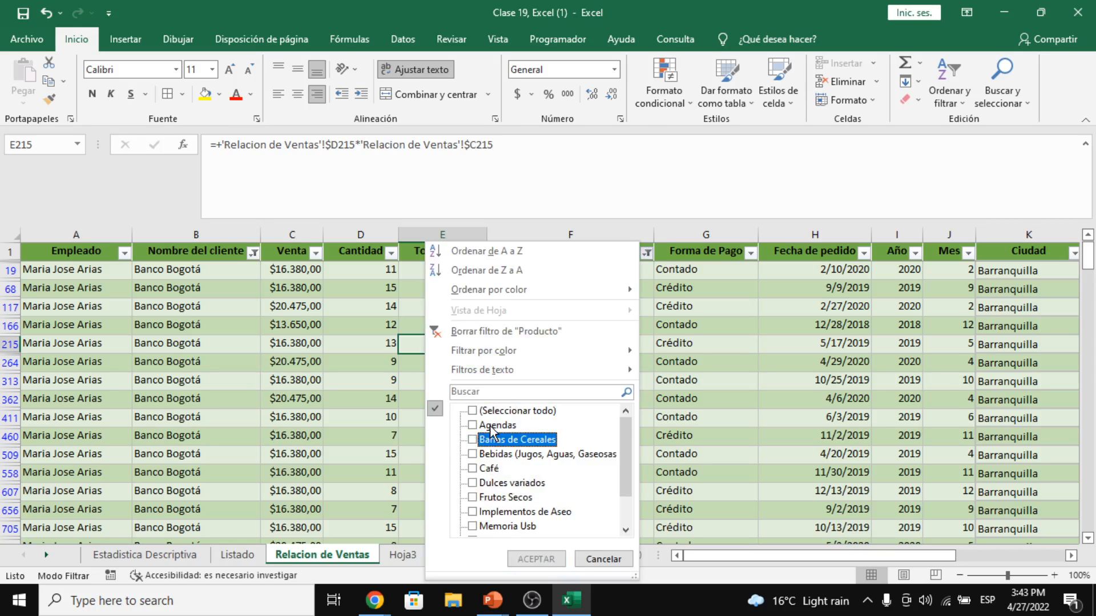
left_click(493, 426)
left_click(535, 554)
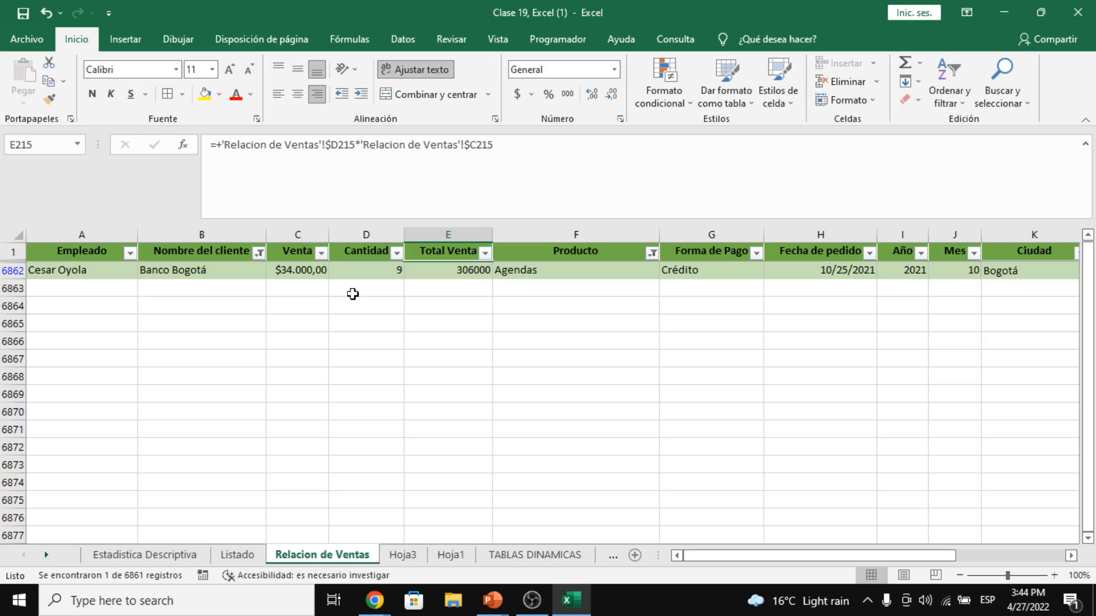
- Change the Banco Bogotá Agendas record's Cantidad in D6862 to 10, then return to Hoja3
left_click(531, 269)
left_click(180, 274)
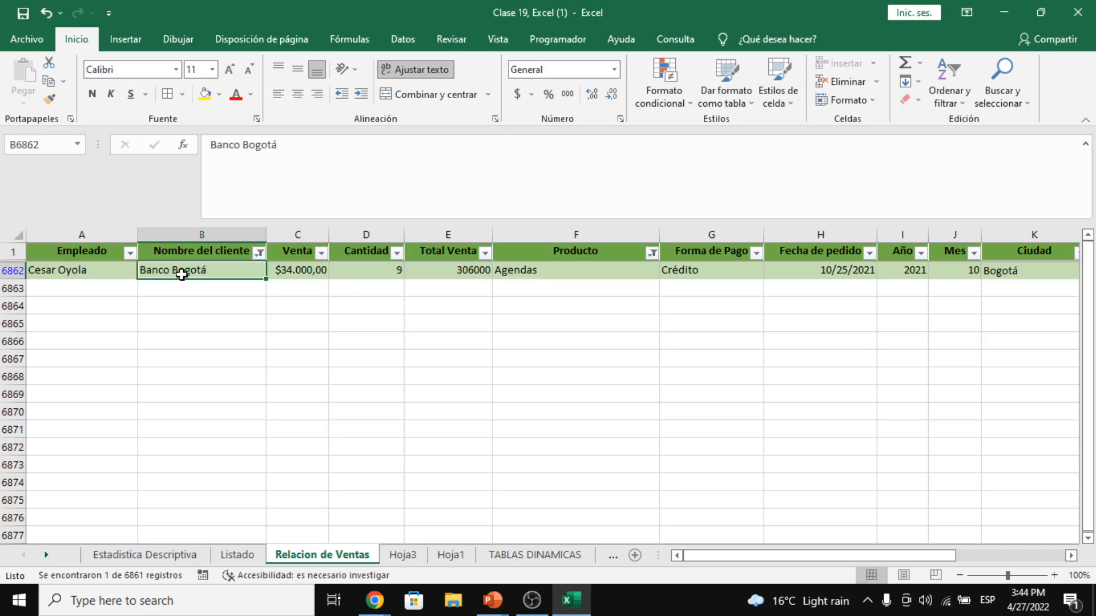
left_click(311, 271)
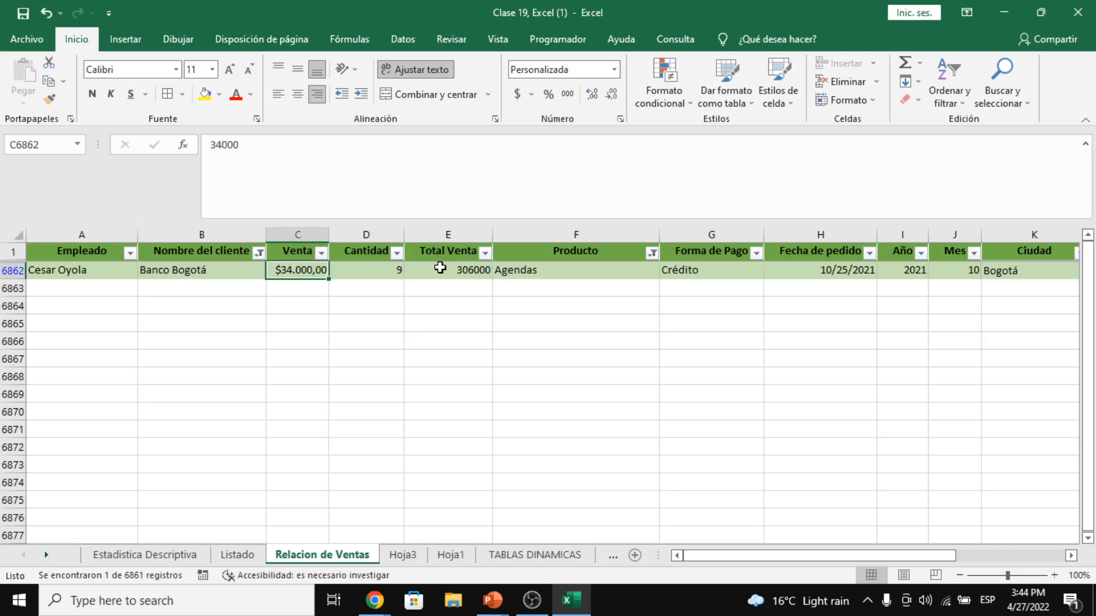
left_click(373, 268)
left_click(475, 270)
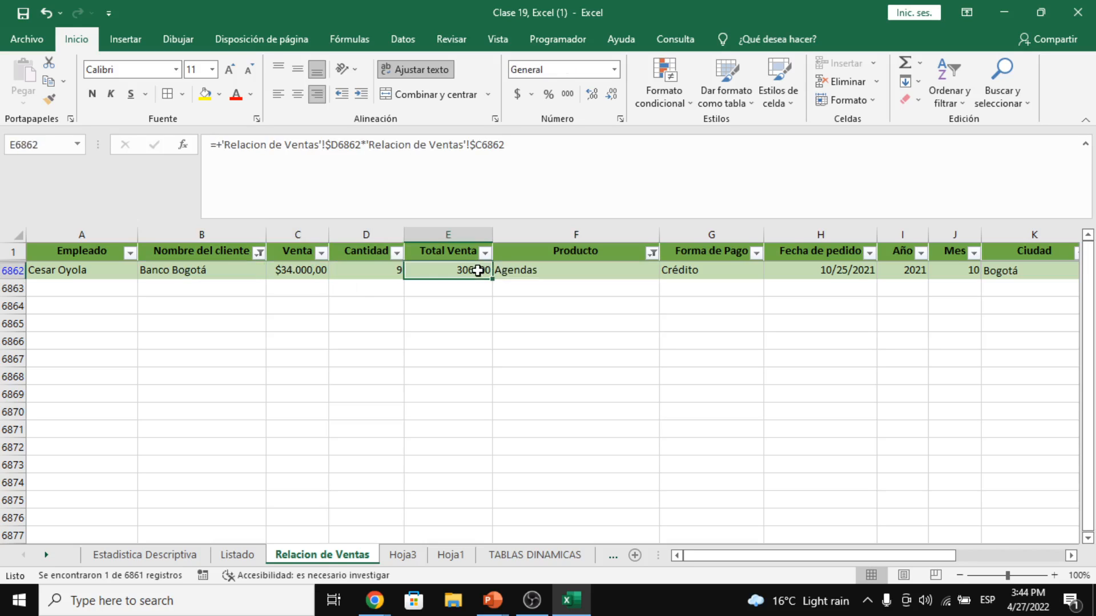
left_click(432, 296)
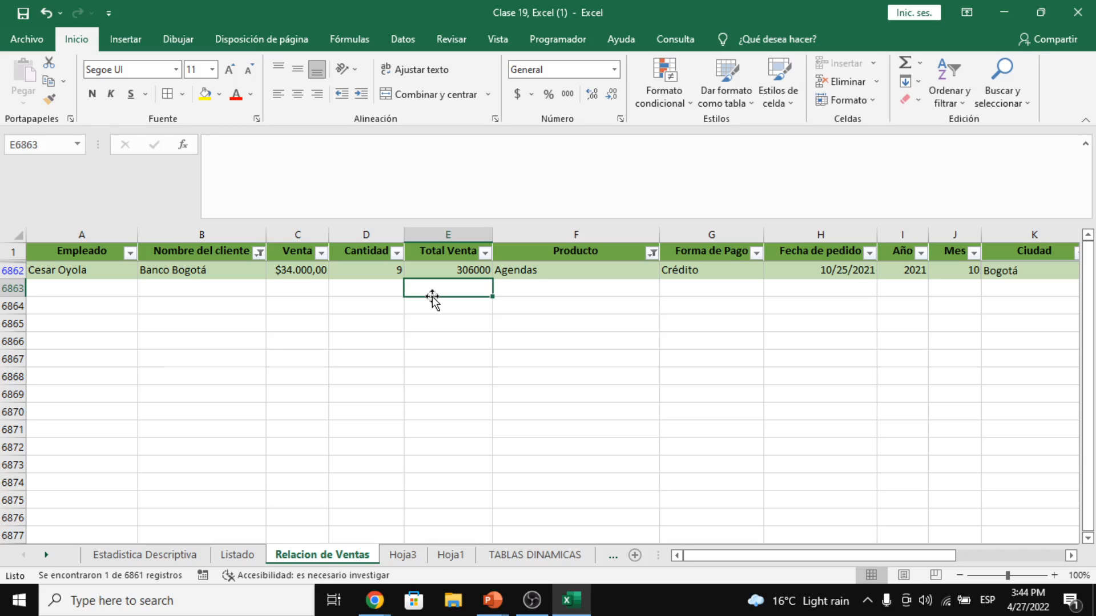
key("Up")
key("Left")
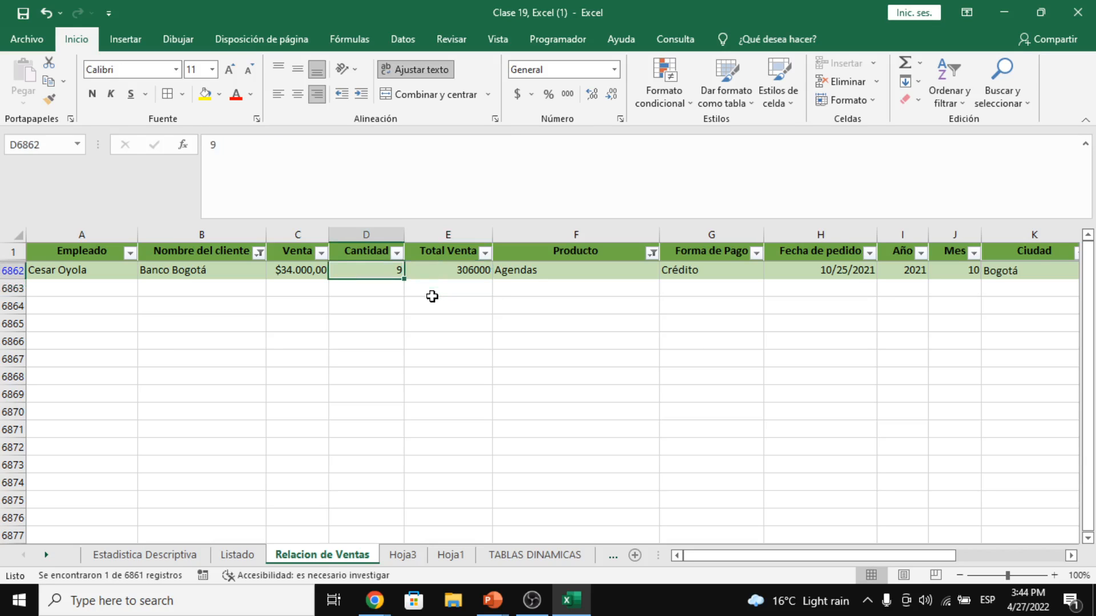
type("10")
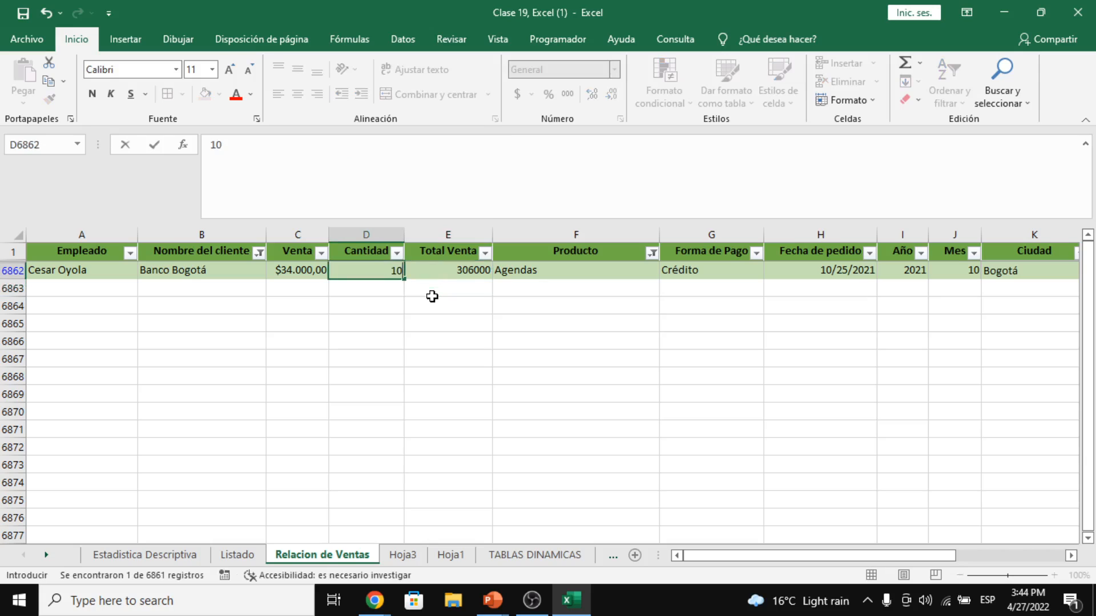
key("Return")
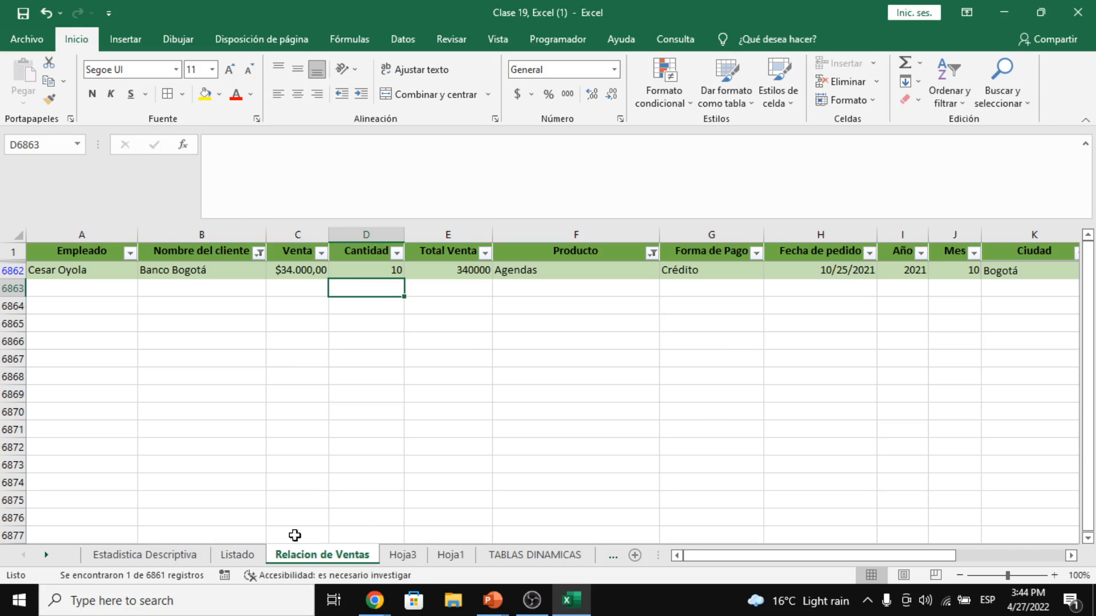
left_click(402, 556)
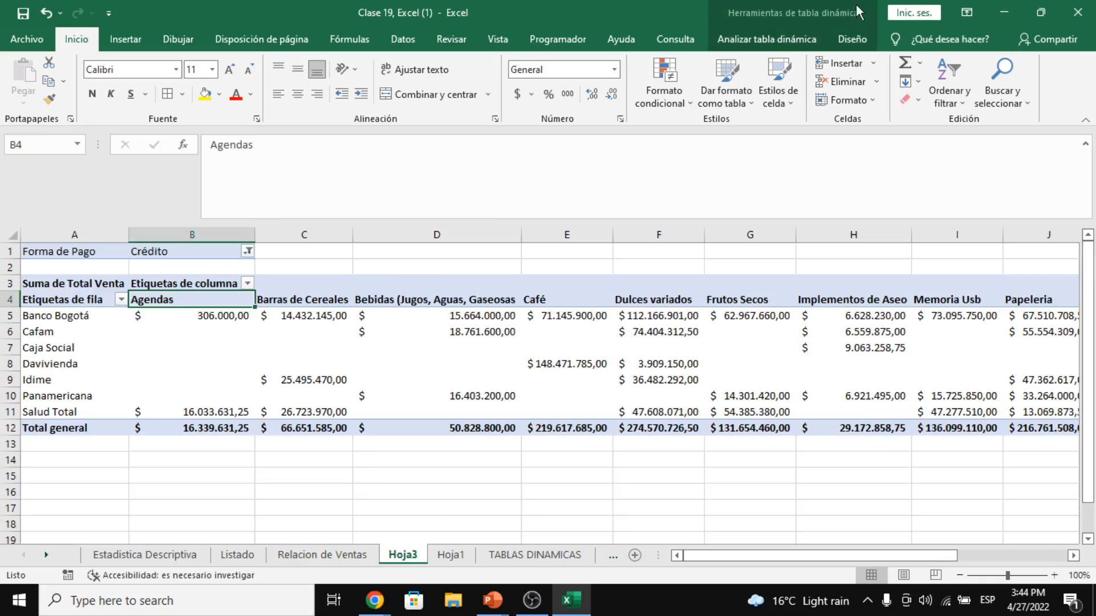
- Refresh the pivot so Banco Bogotá's Agendas value shows 340.000,00
left_click(764, 39)
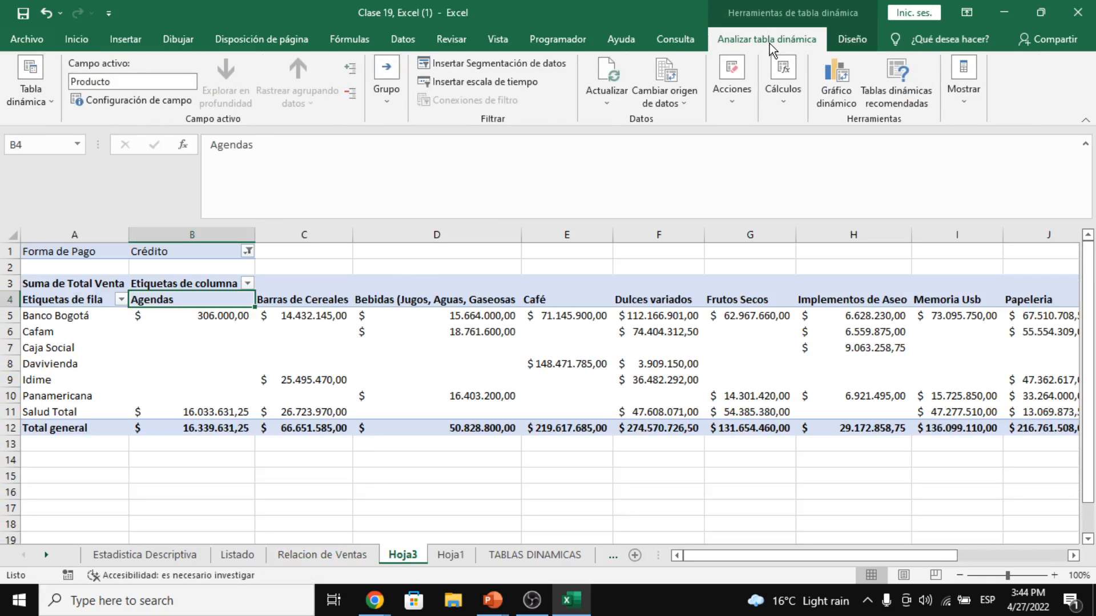
left_click(739, 100)
left_click(739, 99)
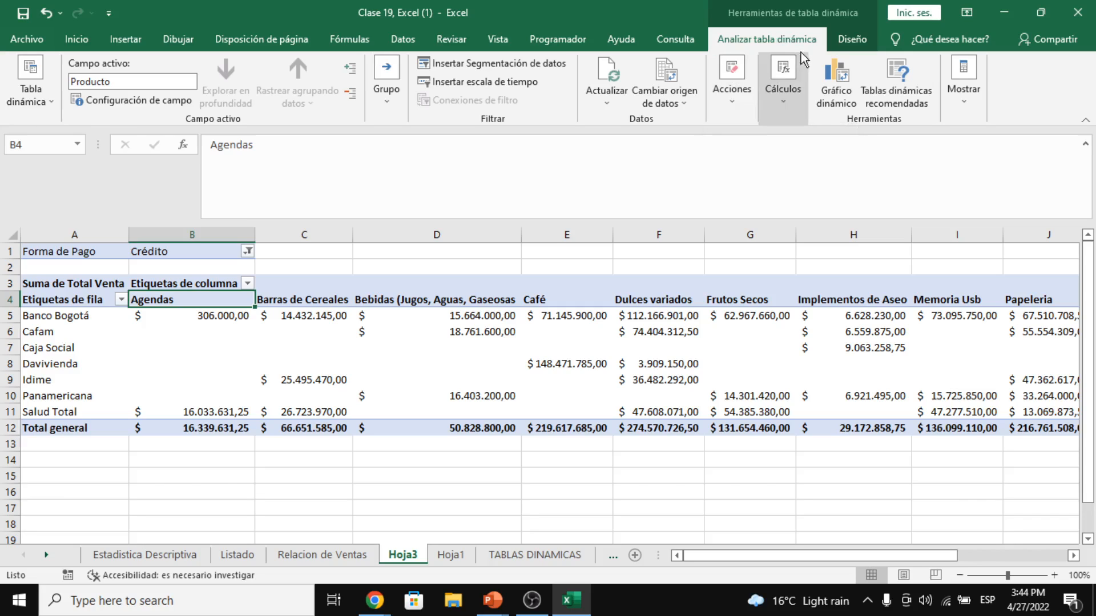
left_click(605, 98)
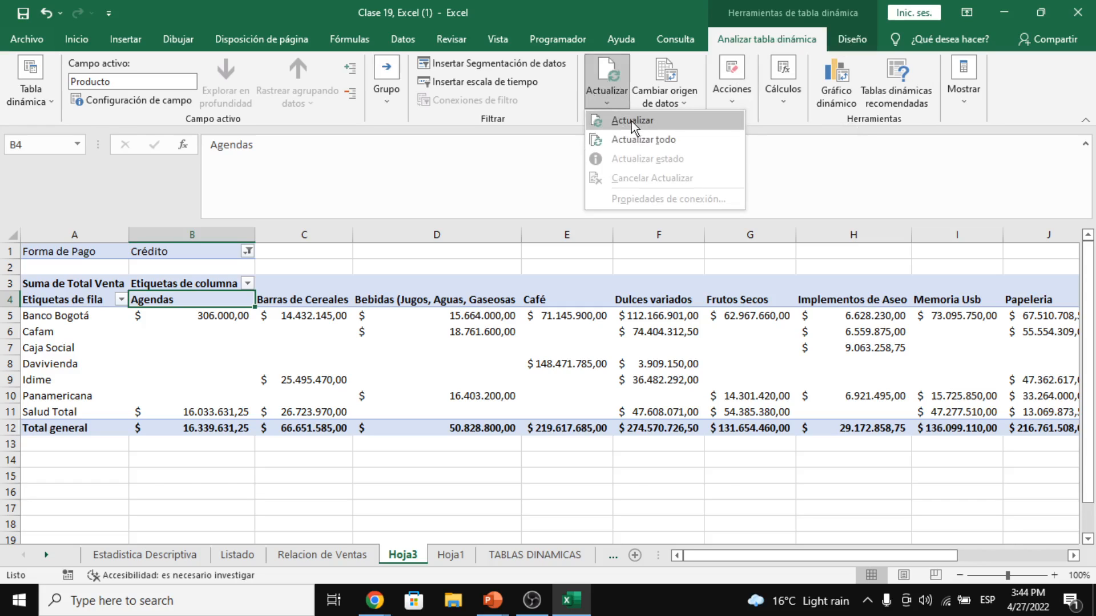
left_click(631, 121)
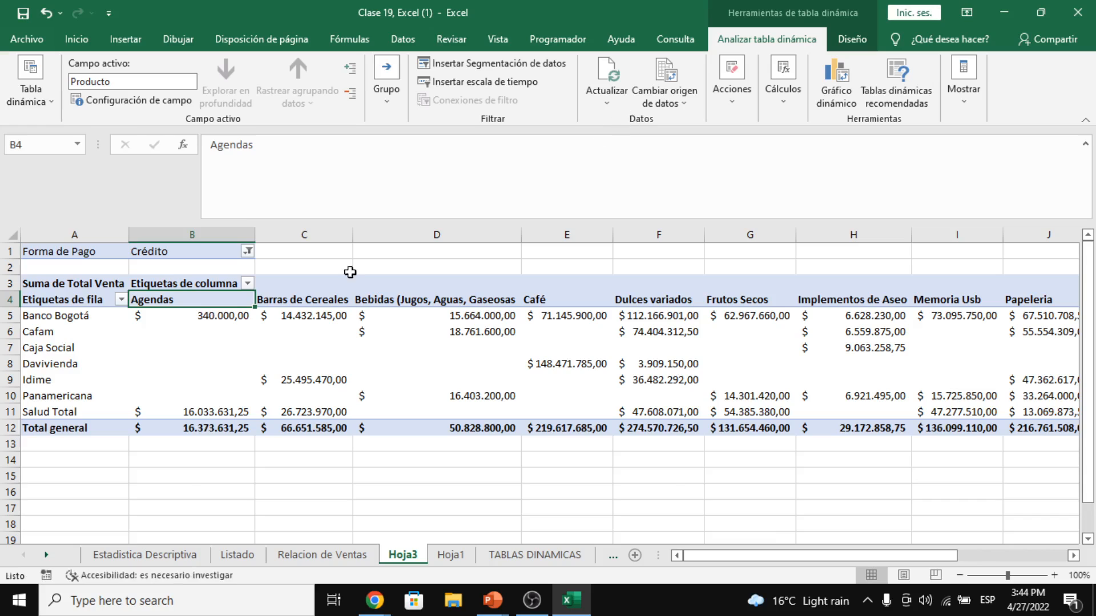
- Fill cell B5, the Banco Bogotá Agendas value, with yellow
left_click(220, 316)
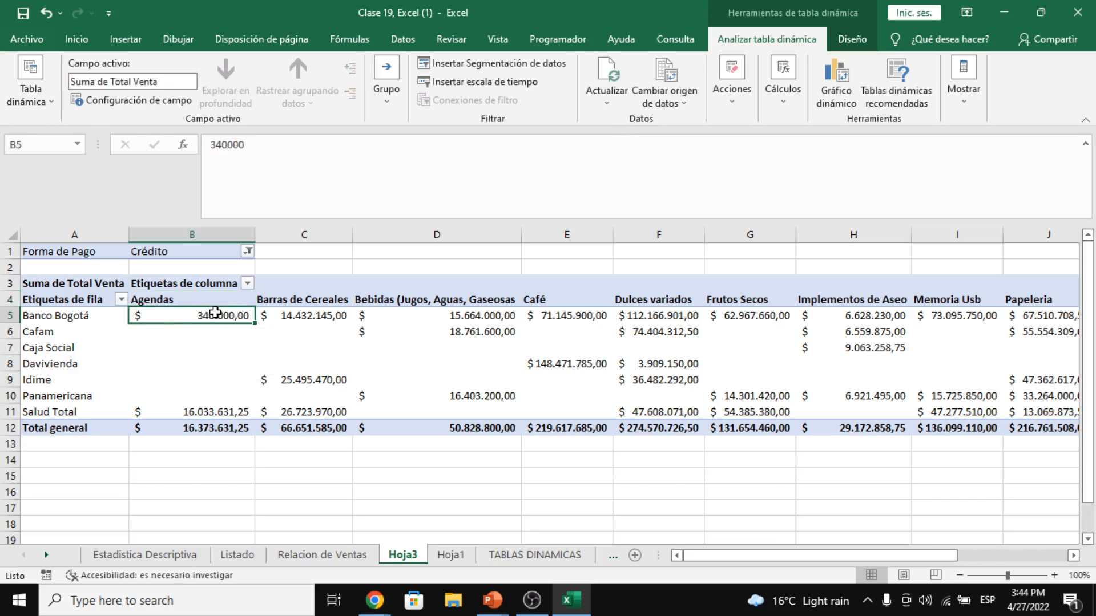
left_click(76, 39)
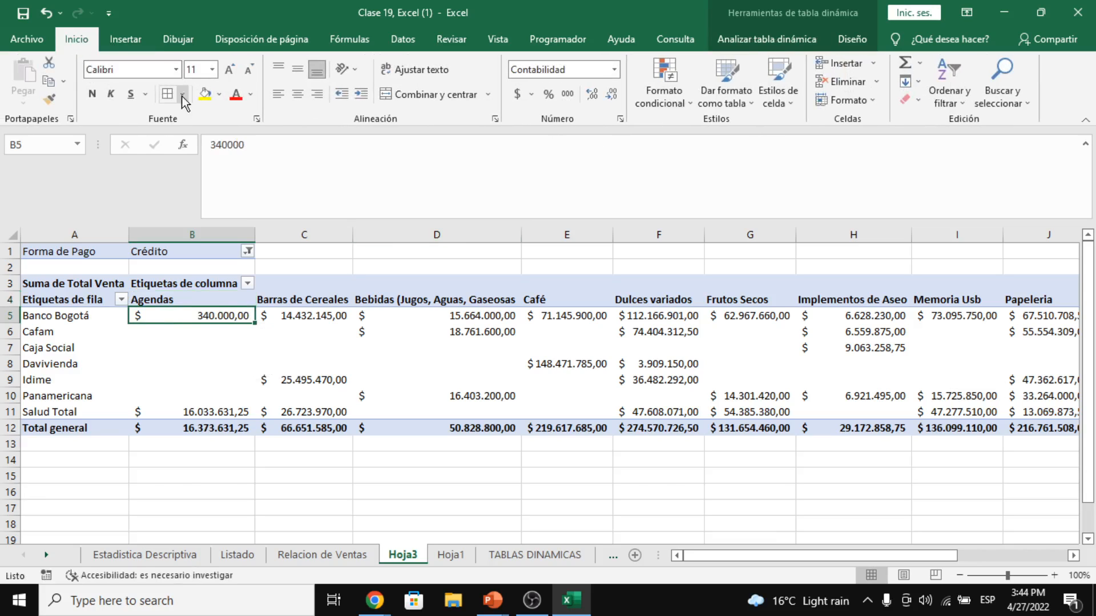
left_click(204, 94)
left_click(280, 366)
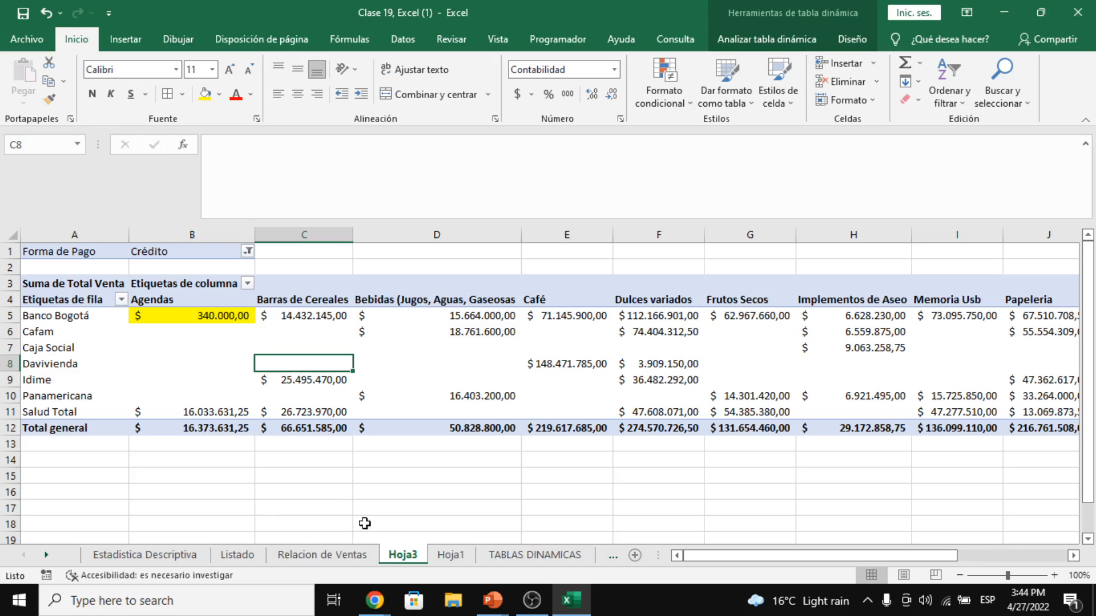
- Set the source Cantidad back to 9 in Relacion de Ventas and return to Hoja3
left_click(344, 553)
type("9")
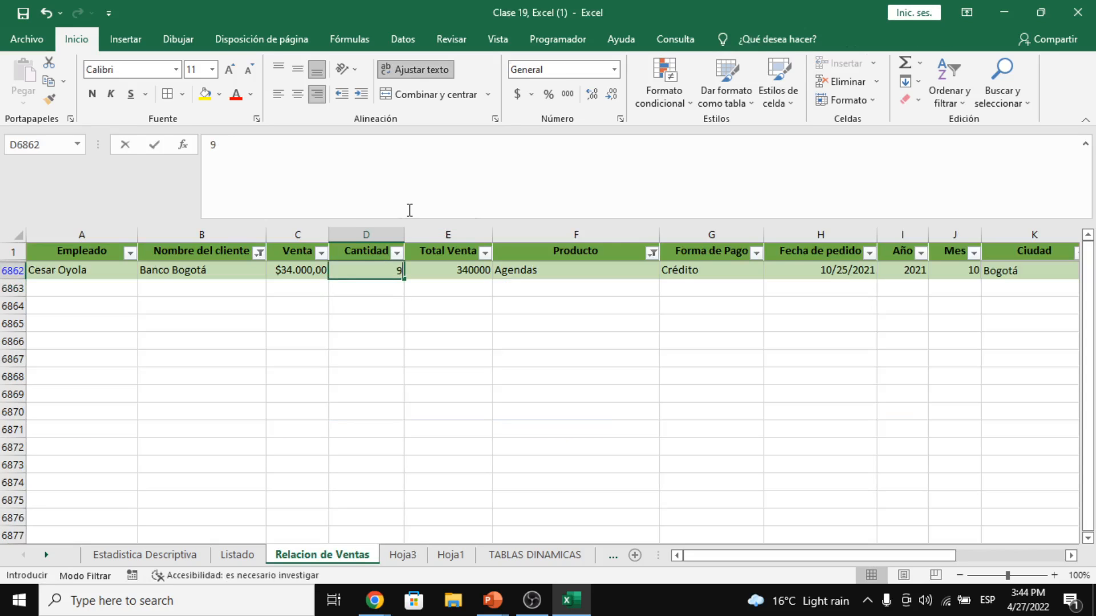
key("Return")
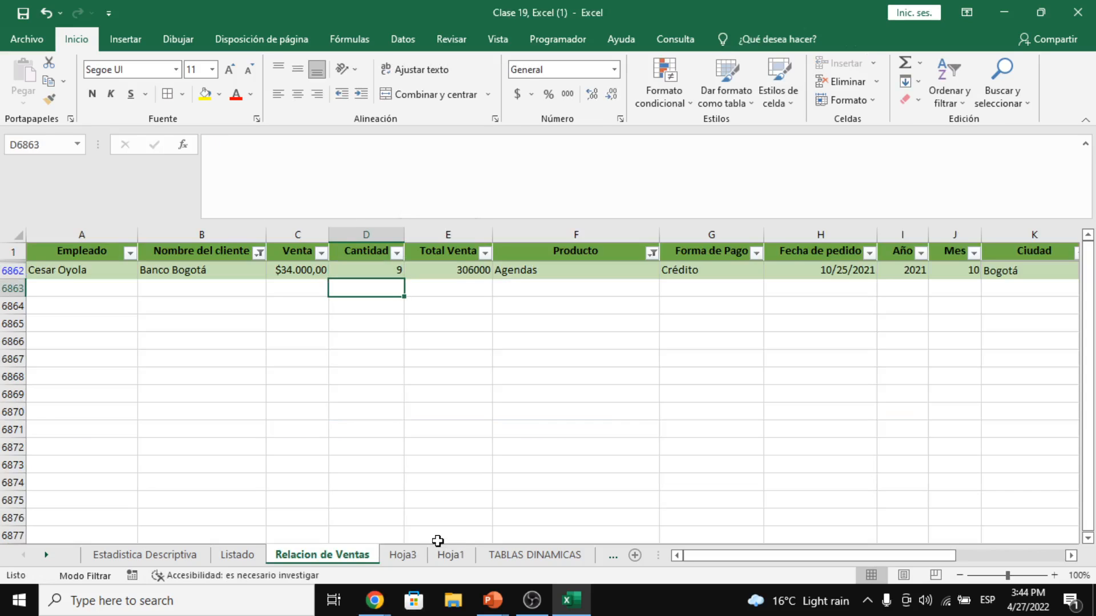
left_click(403, 555)
left_click(189, 315)
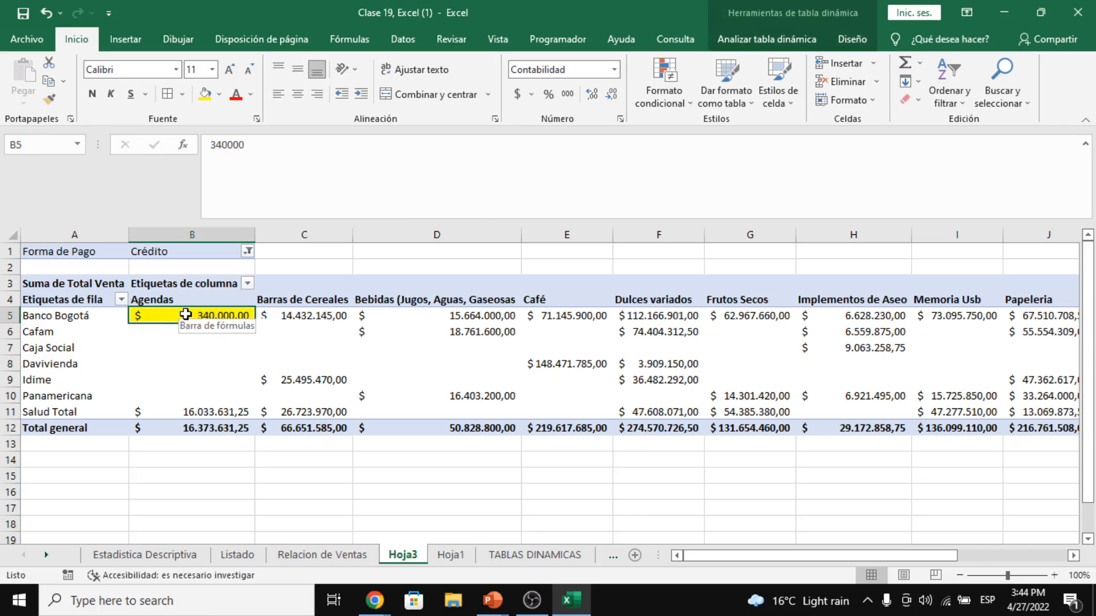
left_click(346, 552)
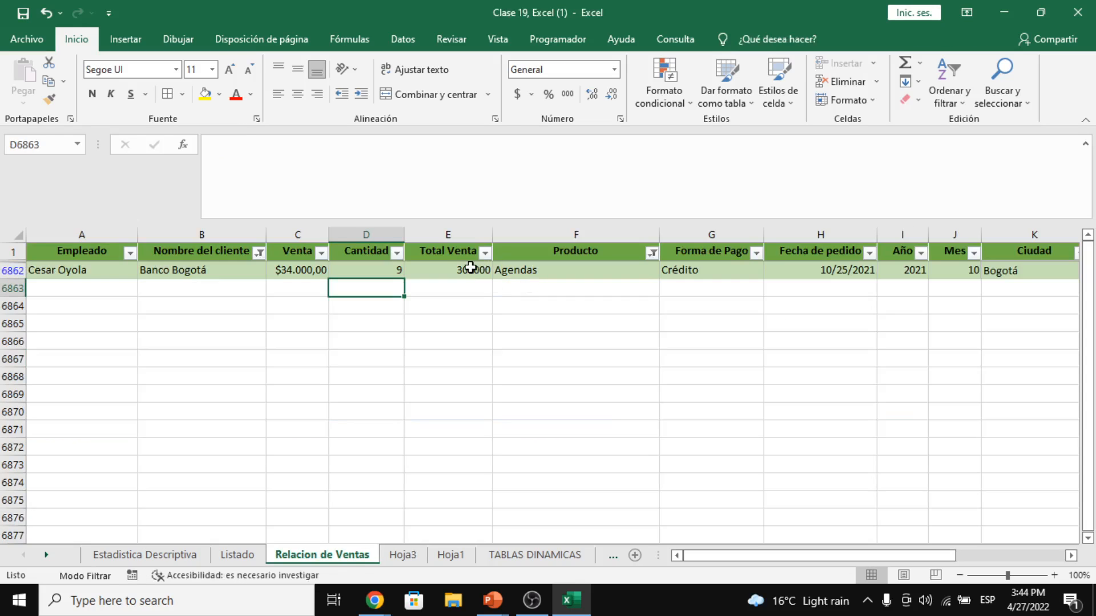
left_click(404, 554)
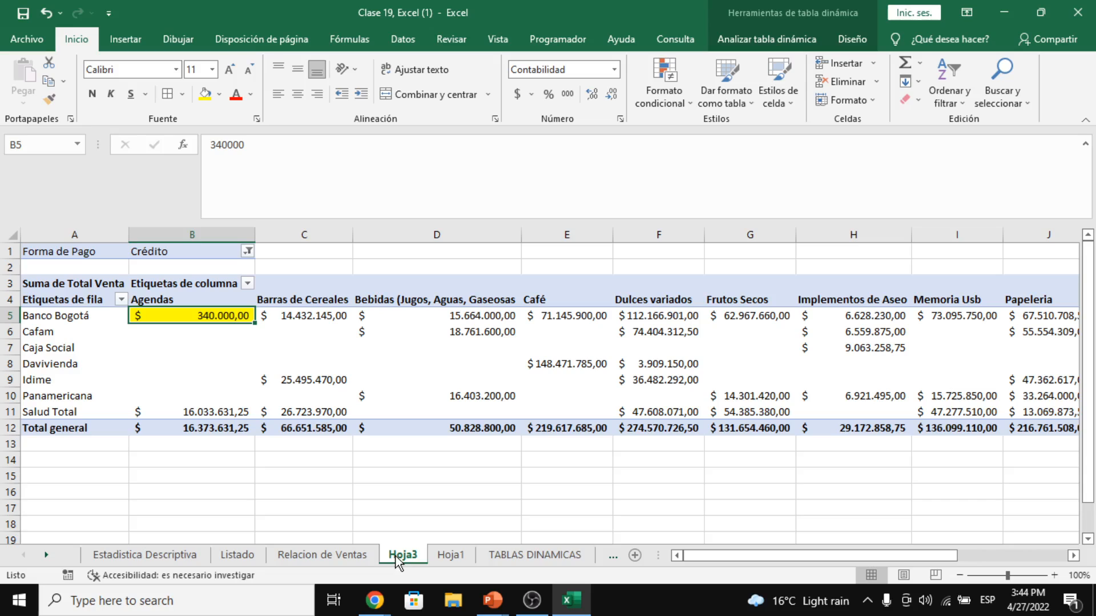
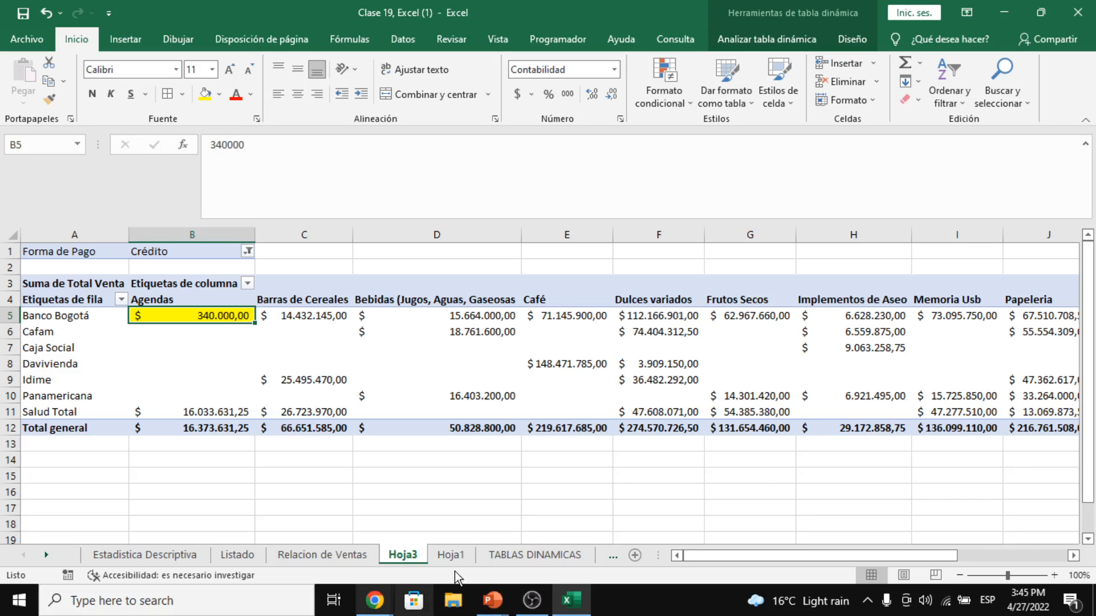
- Check the filtered Banco Bogotá sale row on Relacion de Ventas, then return to Hoja3
left_click(340, 553)
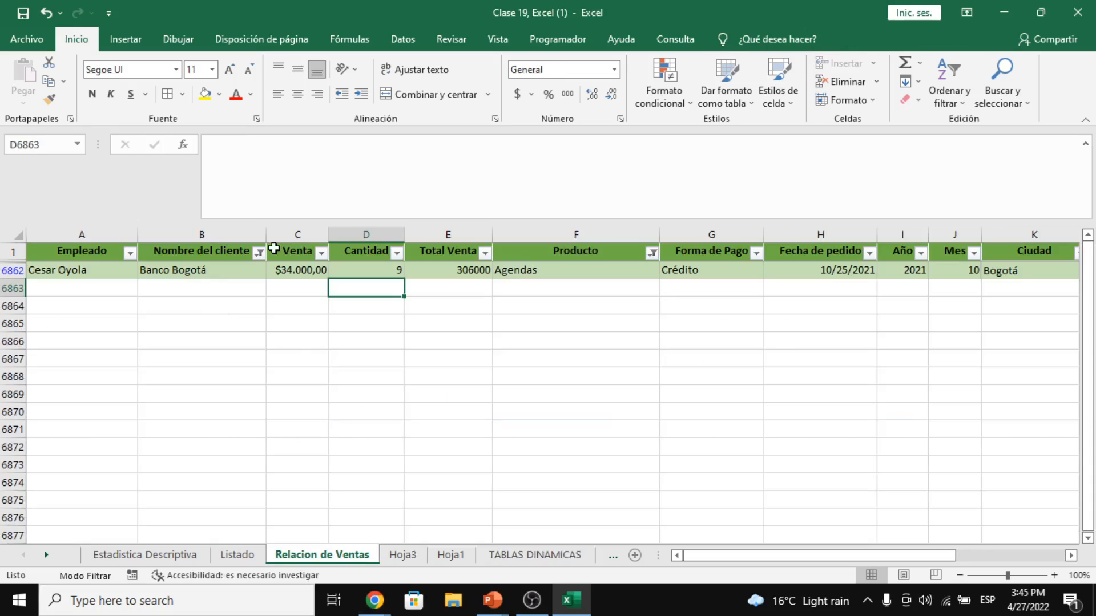
left_click(431, 275)
left_click(414, 538)
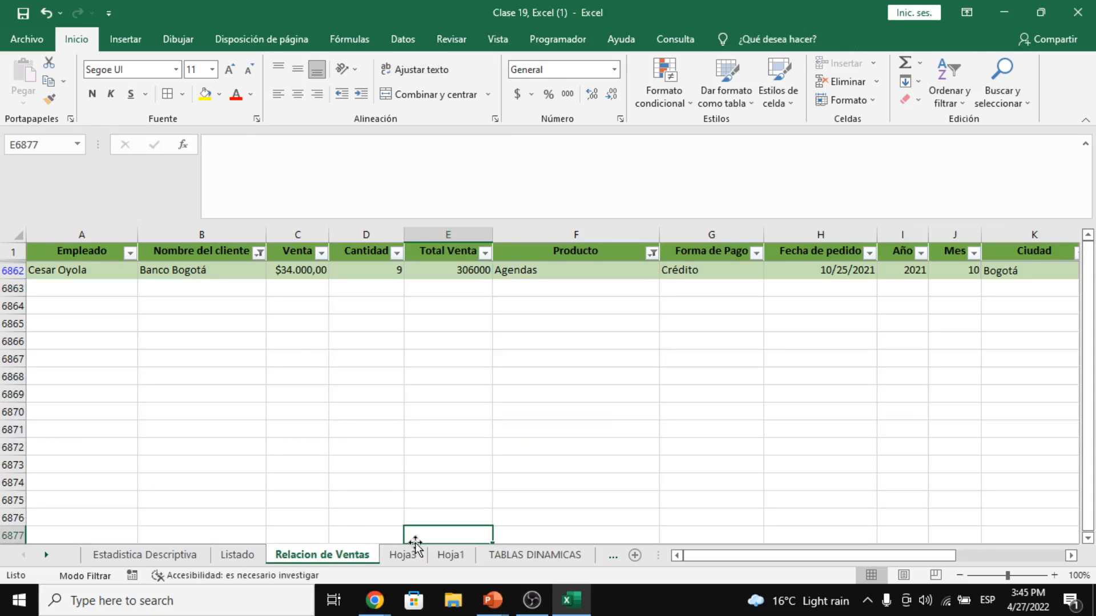
left_click(418, 554)
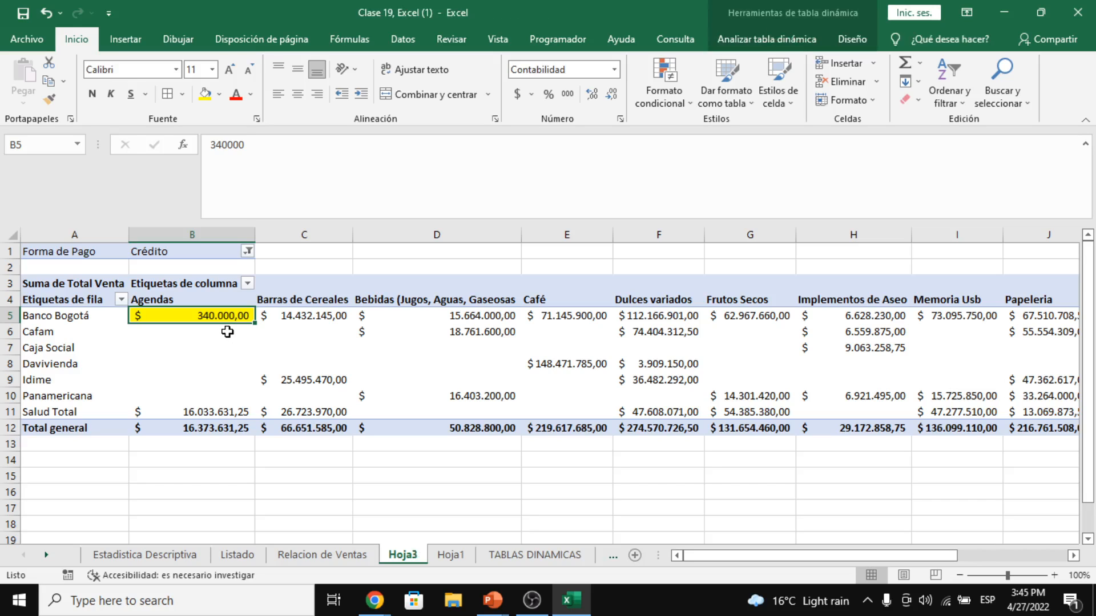
- Refresh the PivotTable and confirm Banco Bogotá's Agendas value now reads 306.000,00
left_click(797, 38)
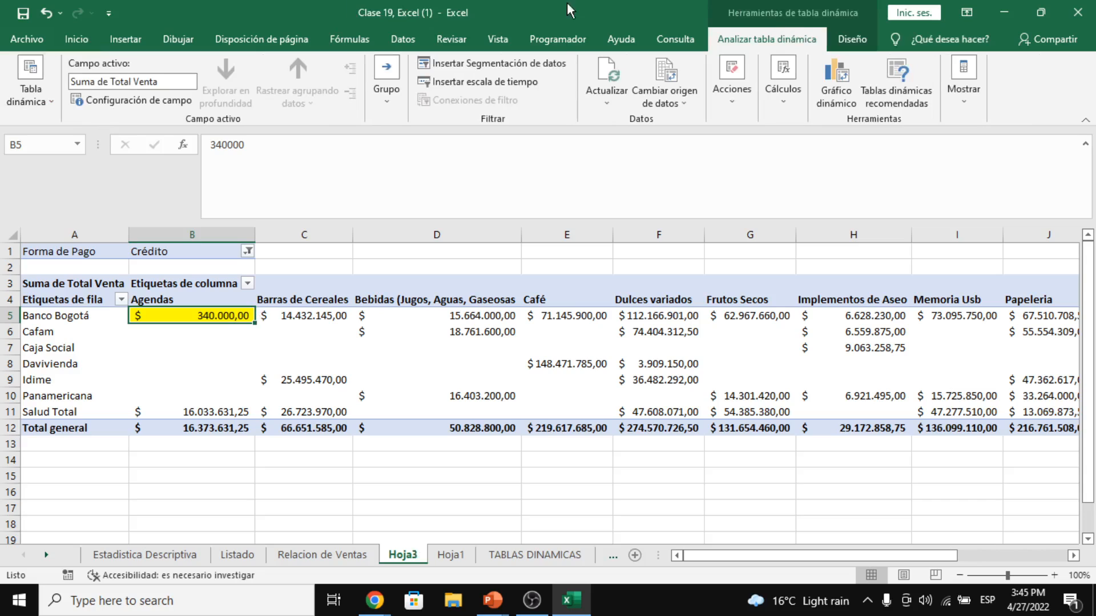
left_click(602, 100)
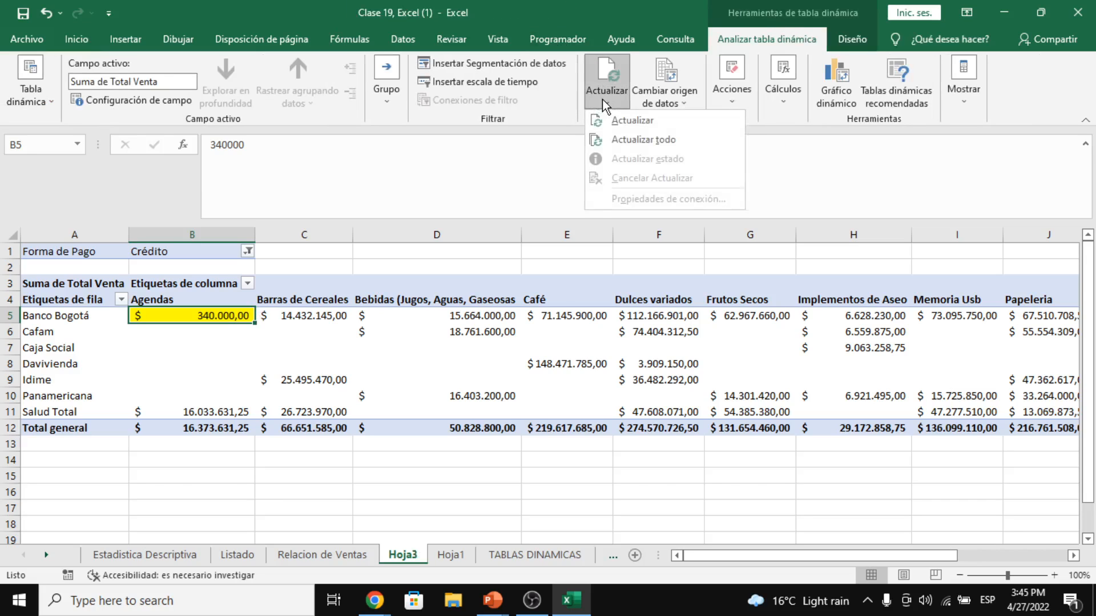
left_click(619, 127)
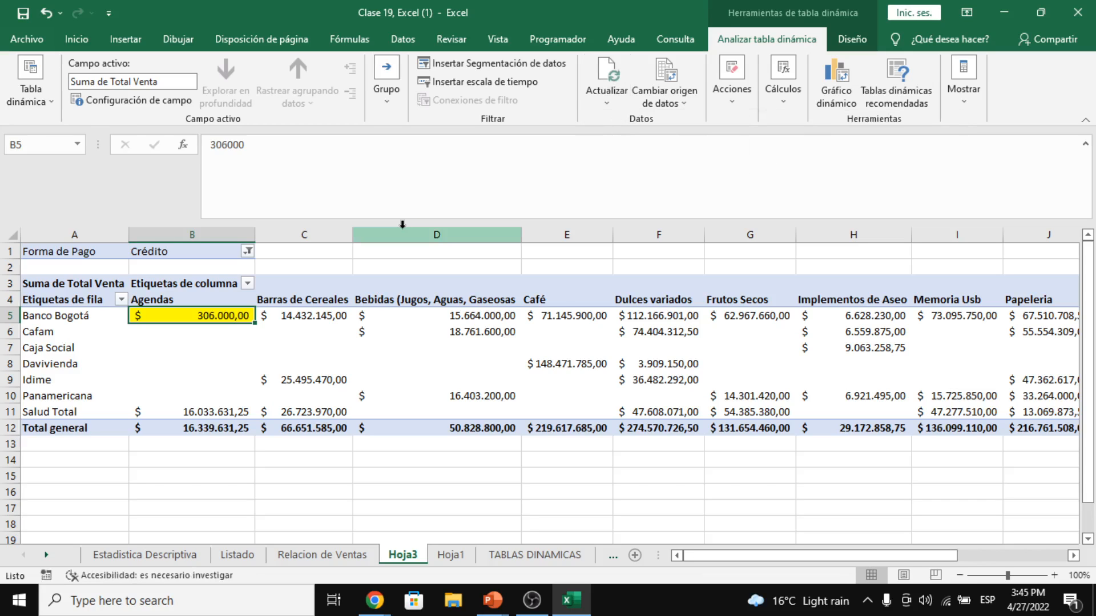
left_click(306, 344)
left_click(234, 327)
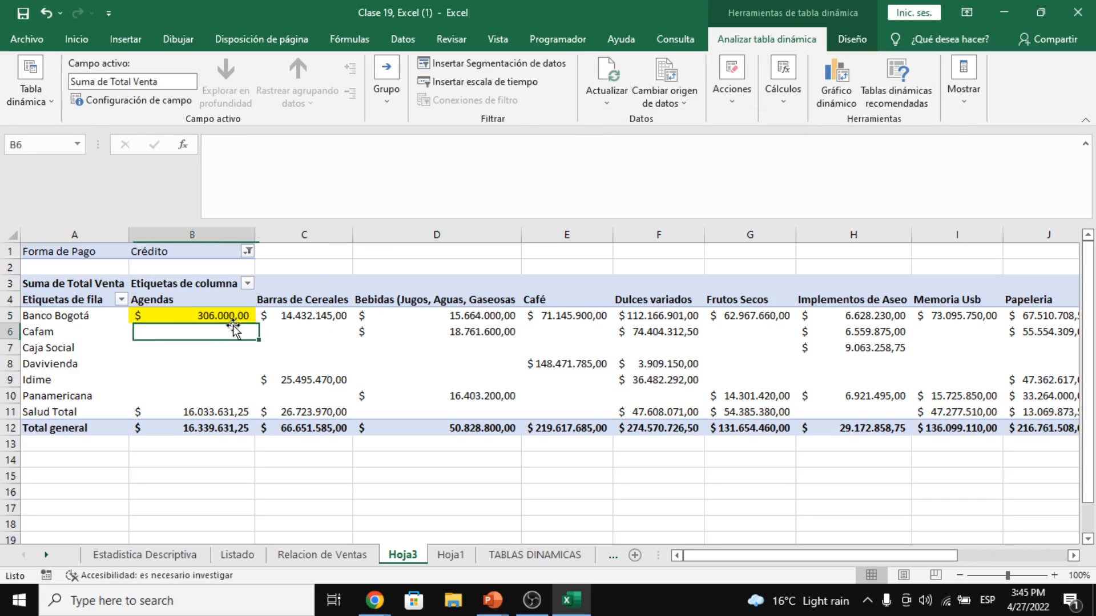
left_click(219, 315)
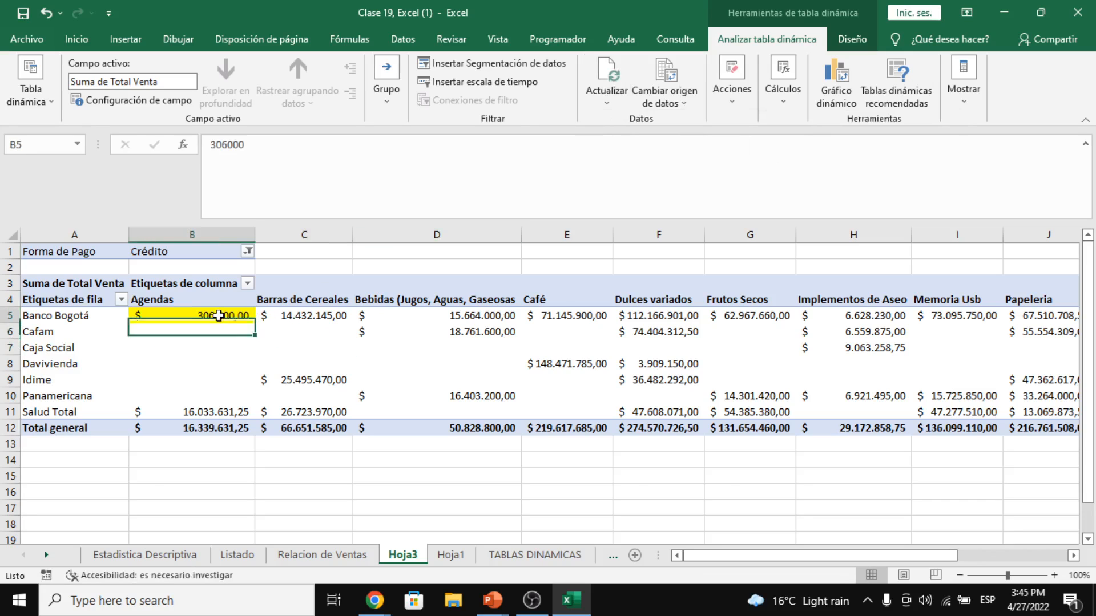
- Verify the Total Venta formula for the 306000 sale in Relacion de Ventas and return to Hoja3
left_click(330, 557)
left_click(456, 272)
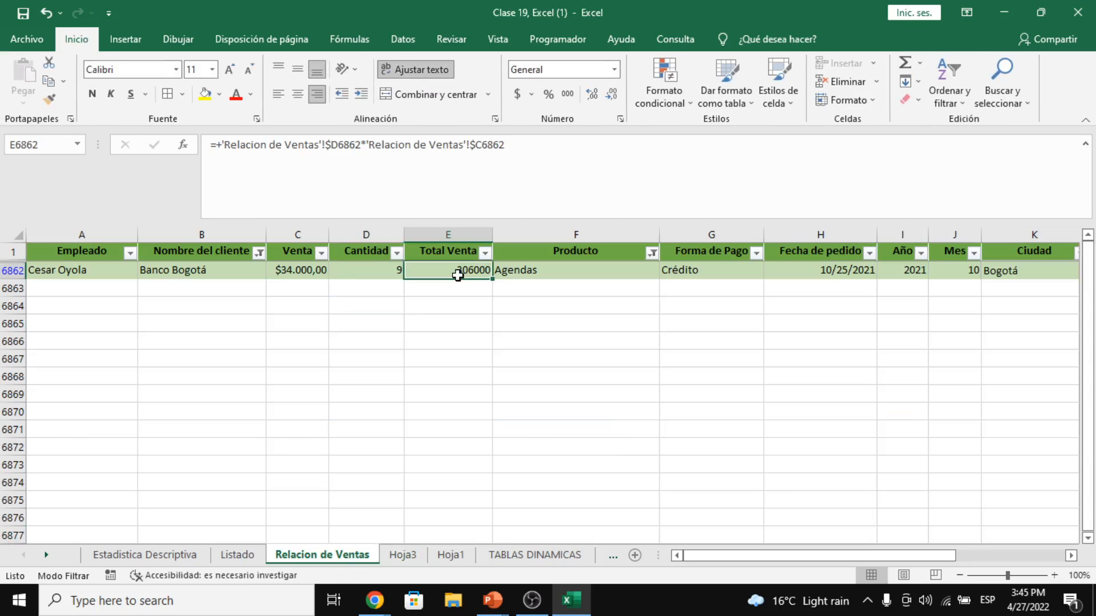
left_click(392, 556)
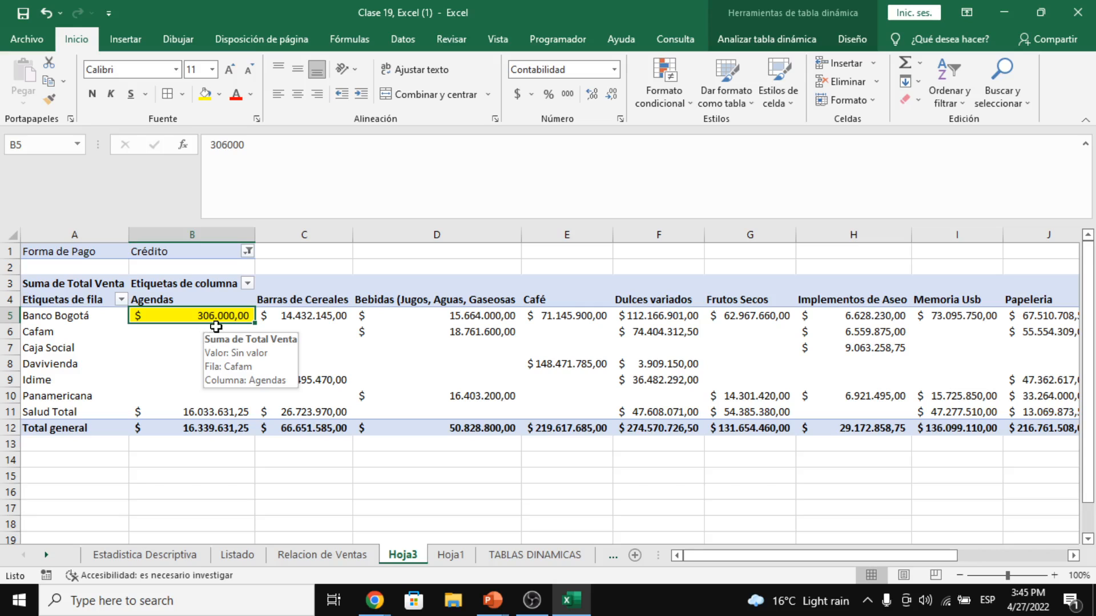
- Select the pivot value cells, dismiss the currency format list, and open the Mostrar display choices
left_click_drag(214, 319, 920, 423)
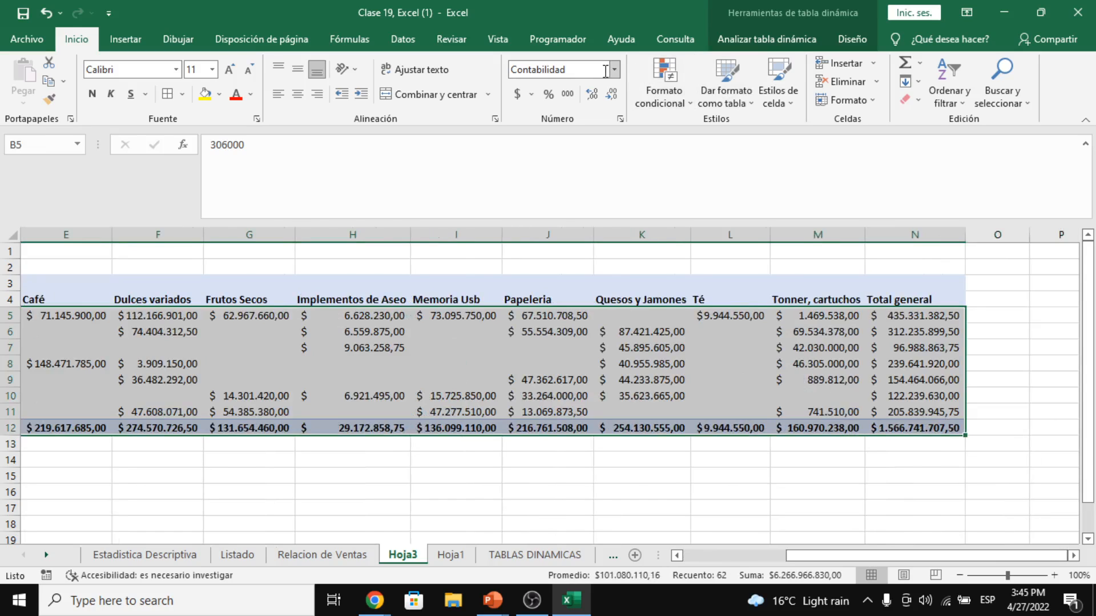
left_click(530, 93)
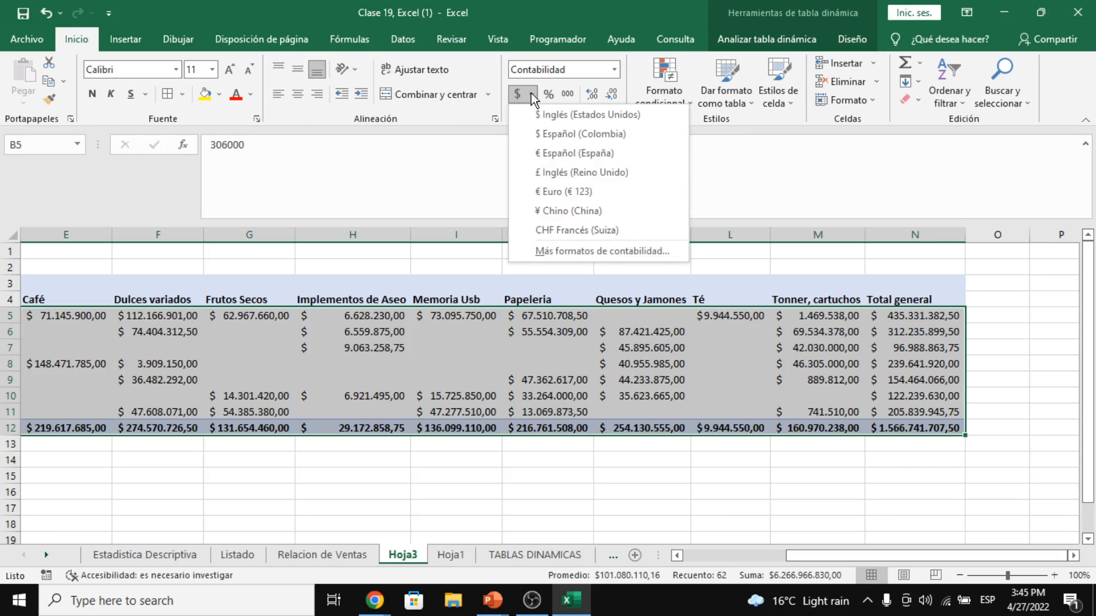
left_click(493, 347)
left_click(485, 344)
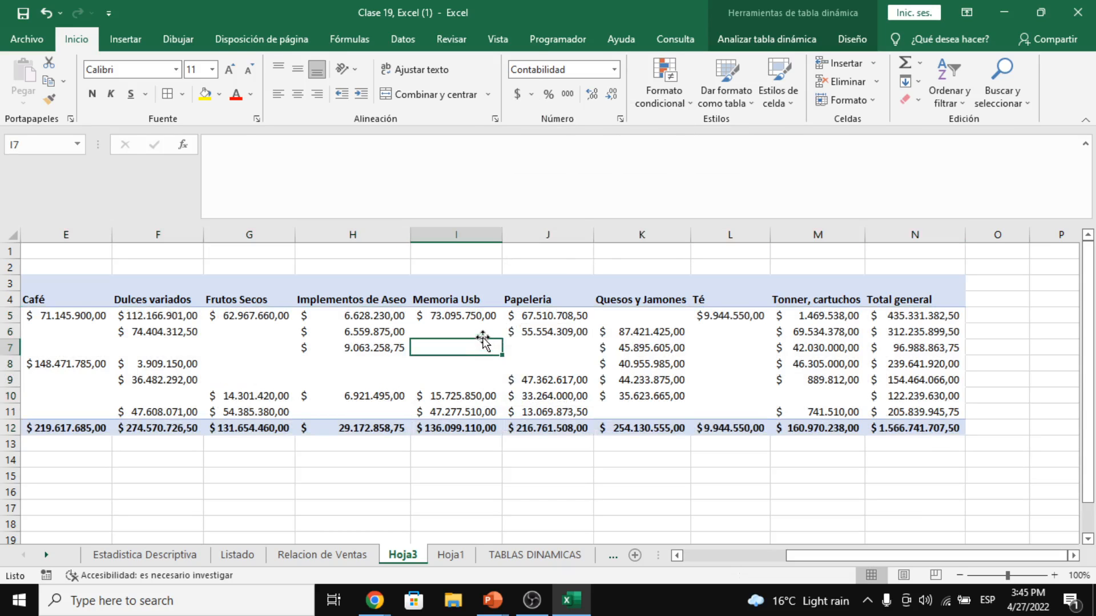
left_click_drag(826, 561, 791, 557)
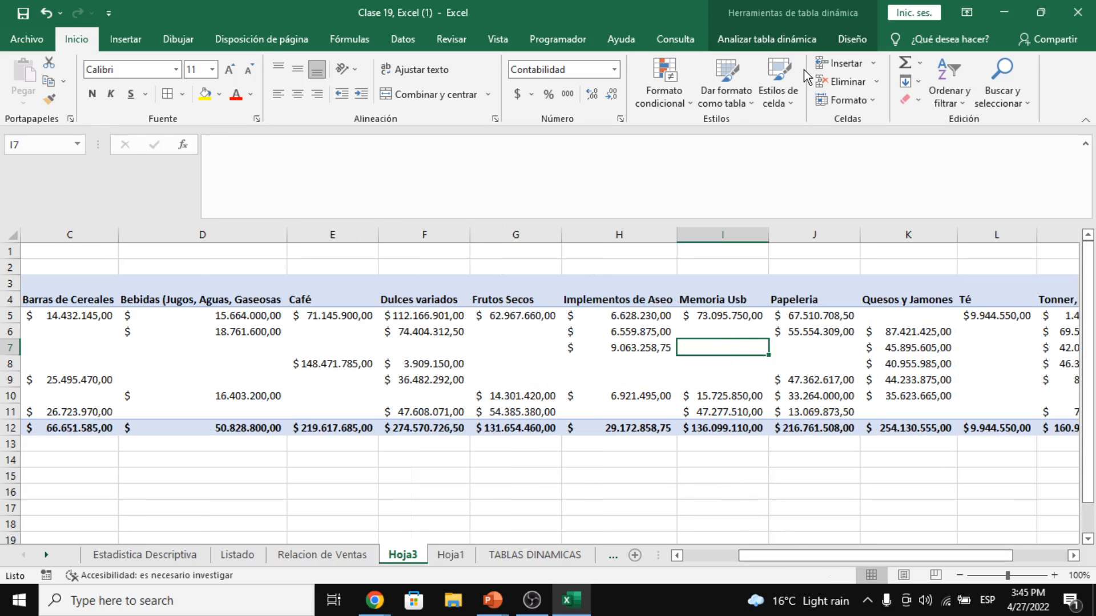
left_click(782, 43)
left_click(971, 98)
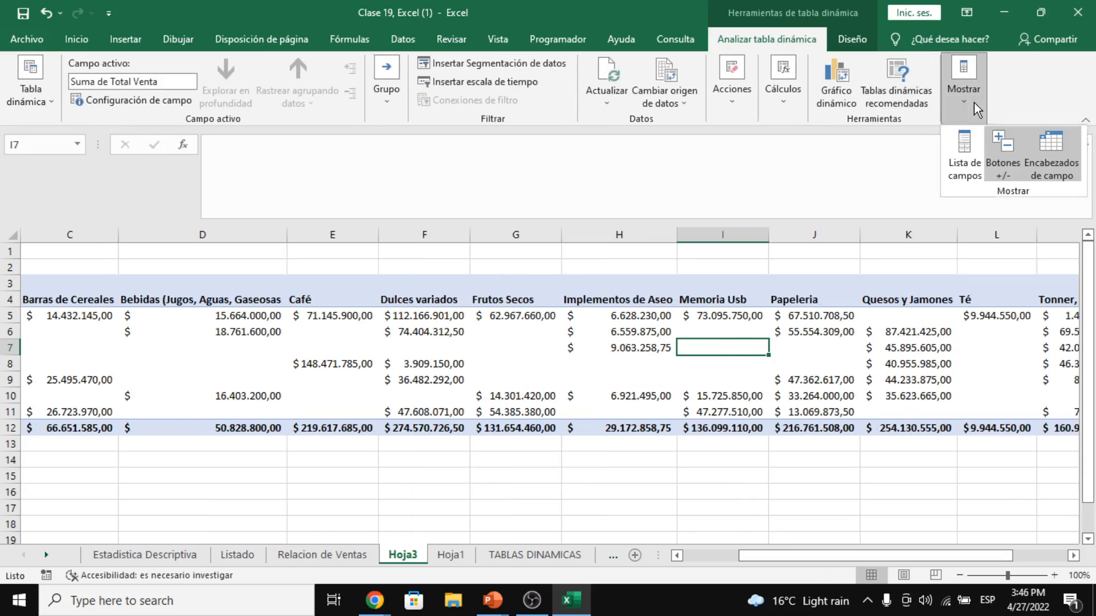
- In the field list, replace Nombre del cliente with Ciudad as the pivot's row field
left_click(965, 151)
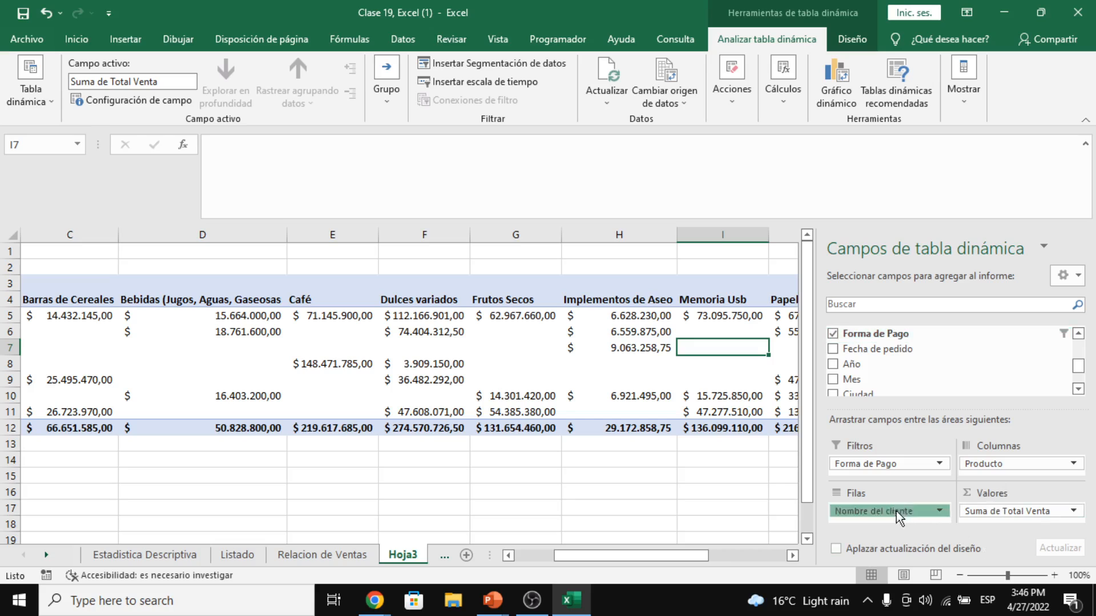
left_click_drag(897, 514, 685, 502)
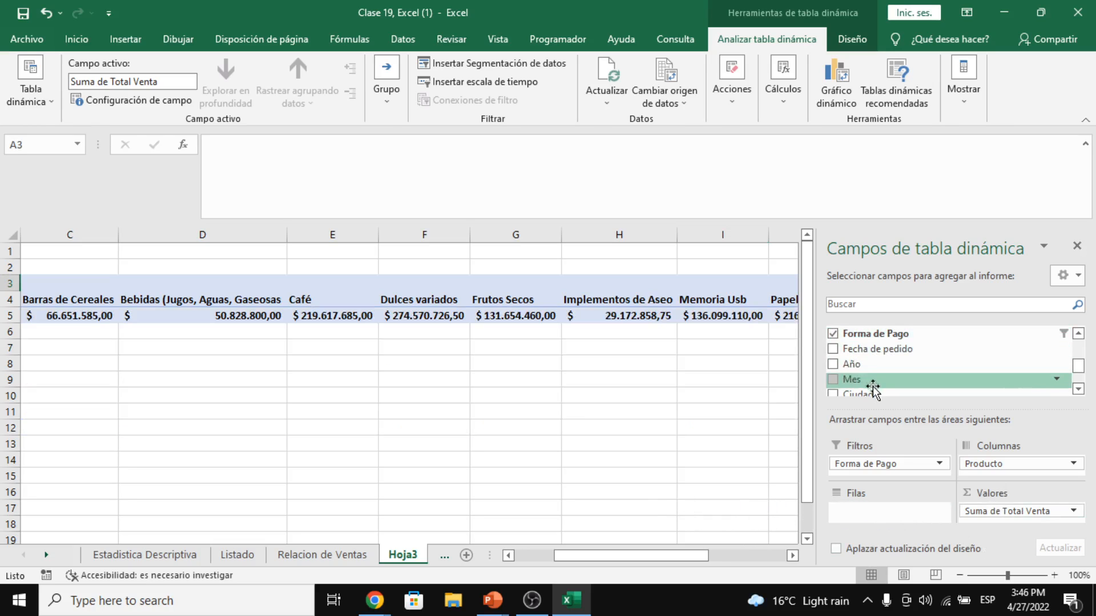
left_click_drag(865, 394, 861, 486)
scroll(884, 382, "down", 2)
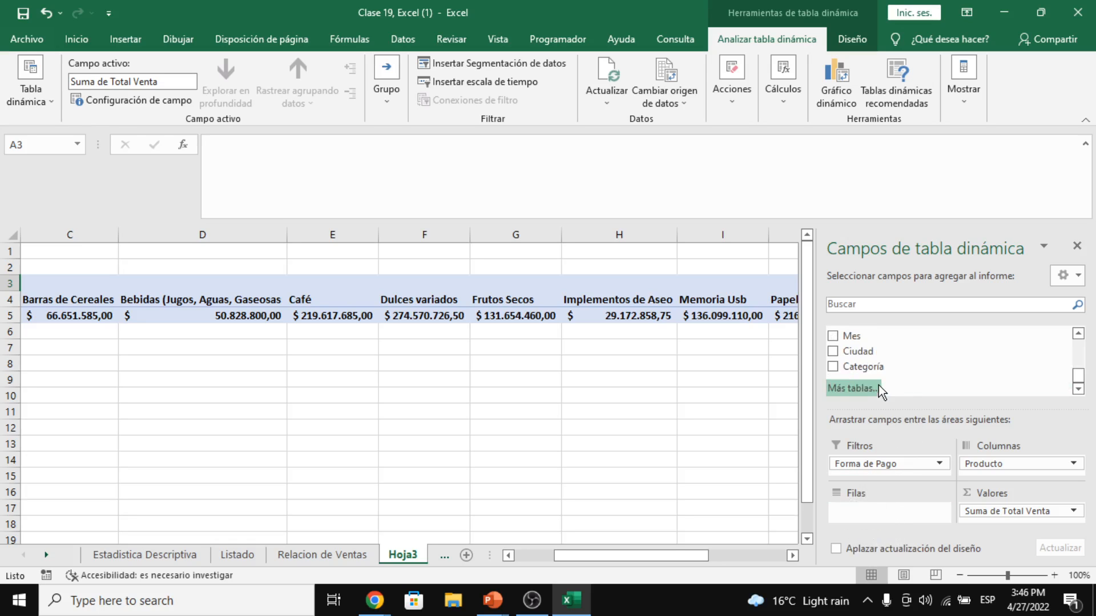
left_click_drag(861, 351, 876, 508)
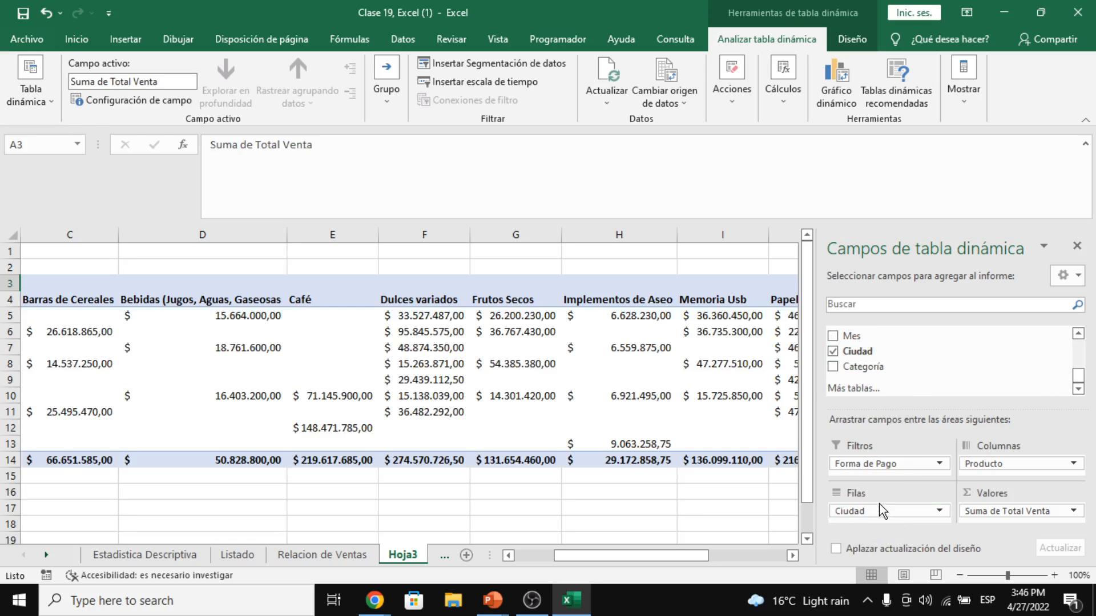
left_click_drag(642, 556, 602, 556)
- Check the city rows, including Bogotá Agendas at 306.000,00, and close the field list
left_click(348, 395)
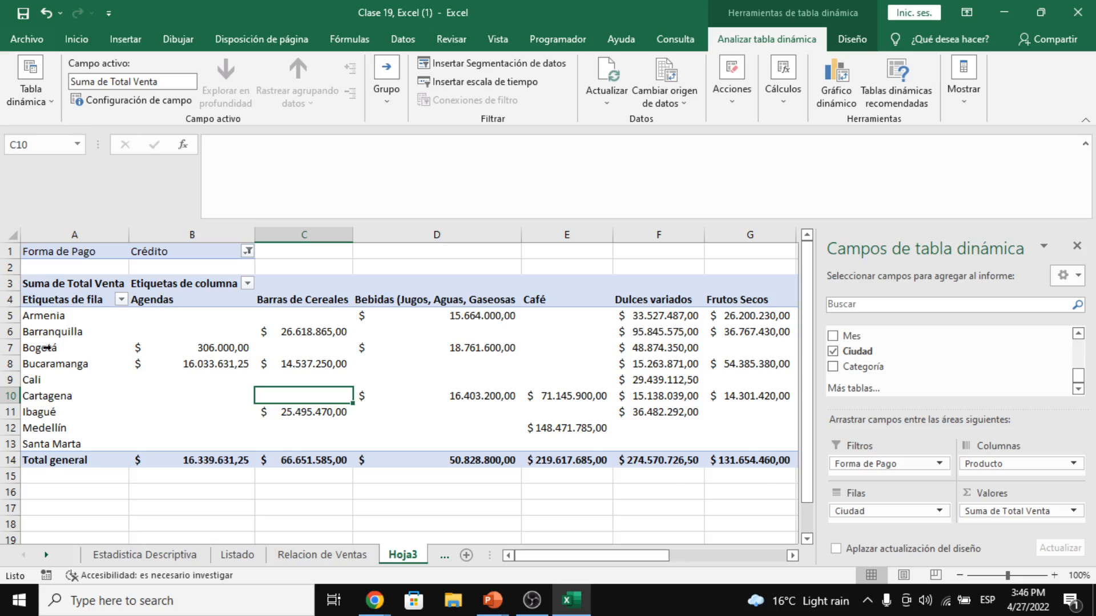
left_click(72, 332)
left_click(171, 349)
left_click(179, 316)
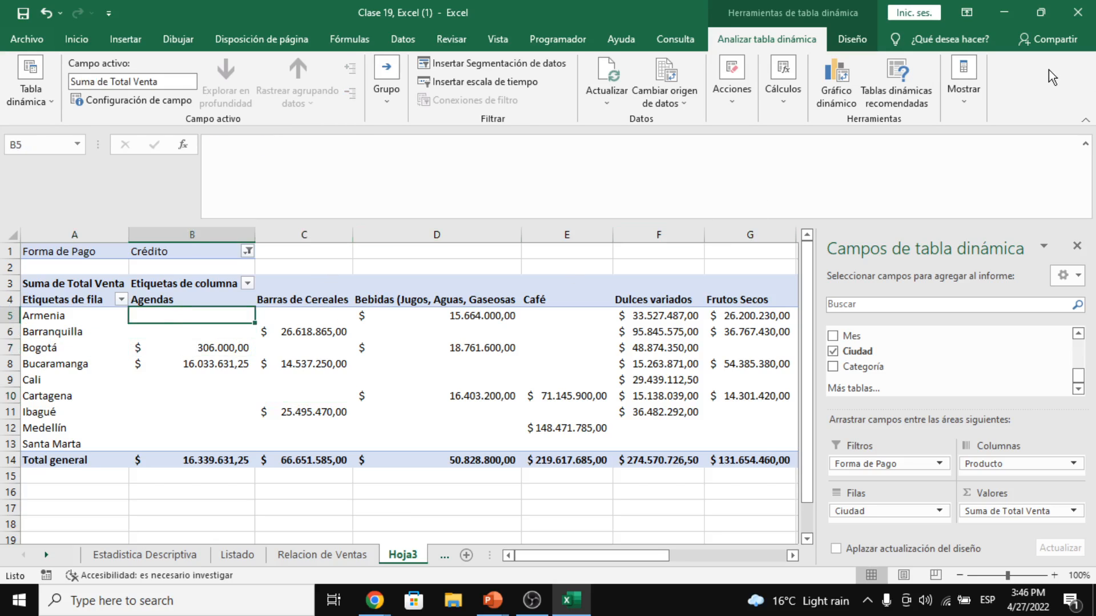
left_click(1076, 247)
- Inspect the city–product cells and select the value range B5 to D13
left_click(228, 380)
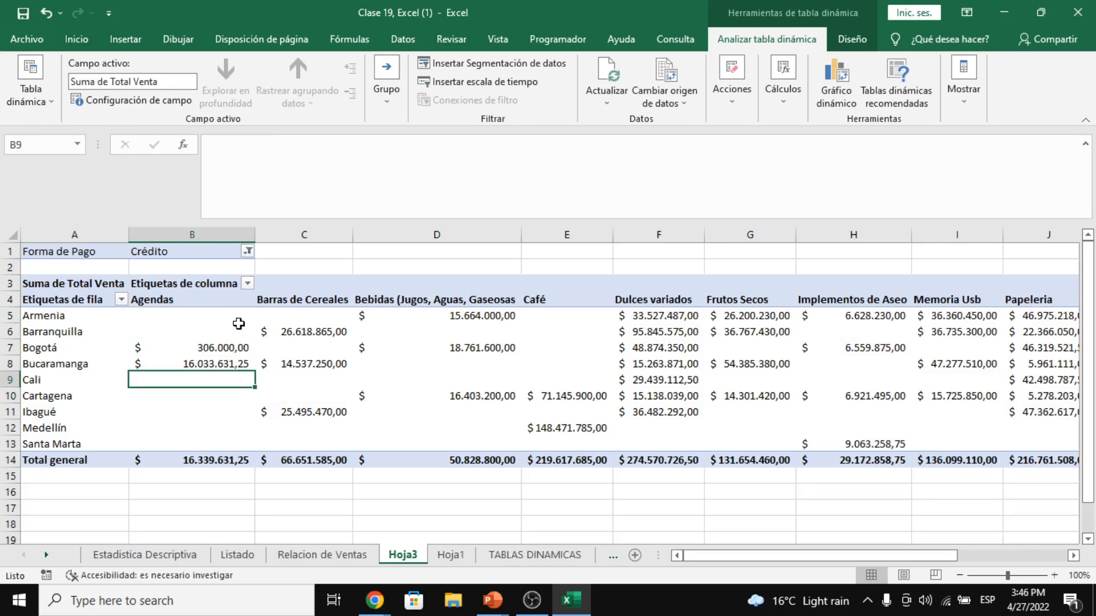
left_click(225, 332)
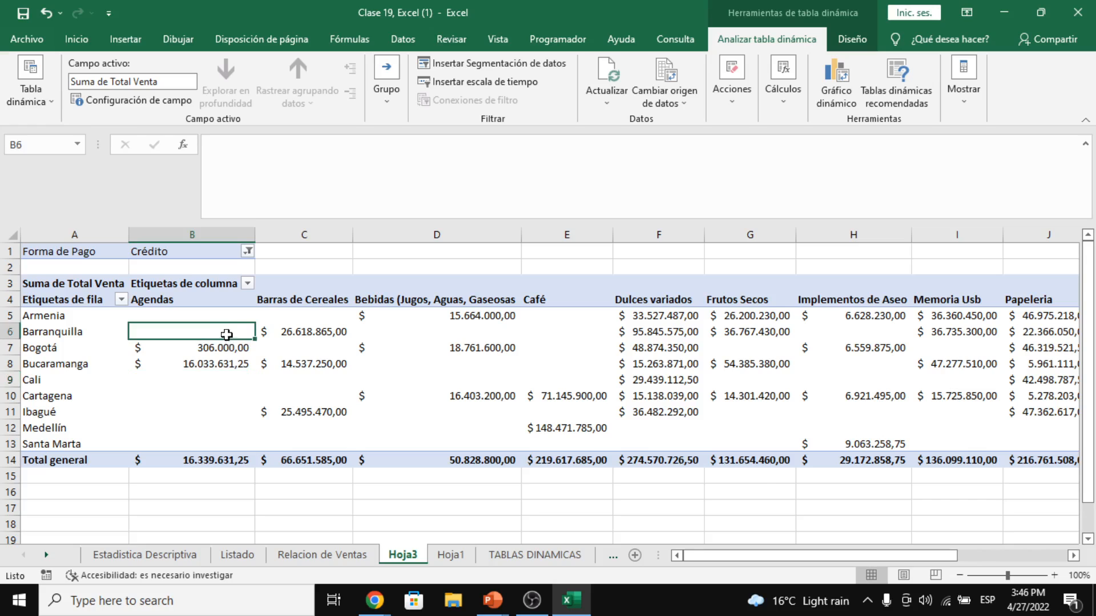
left_click(358, 379)
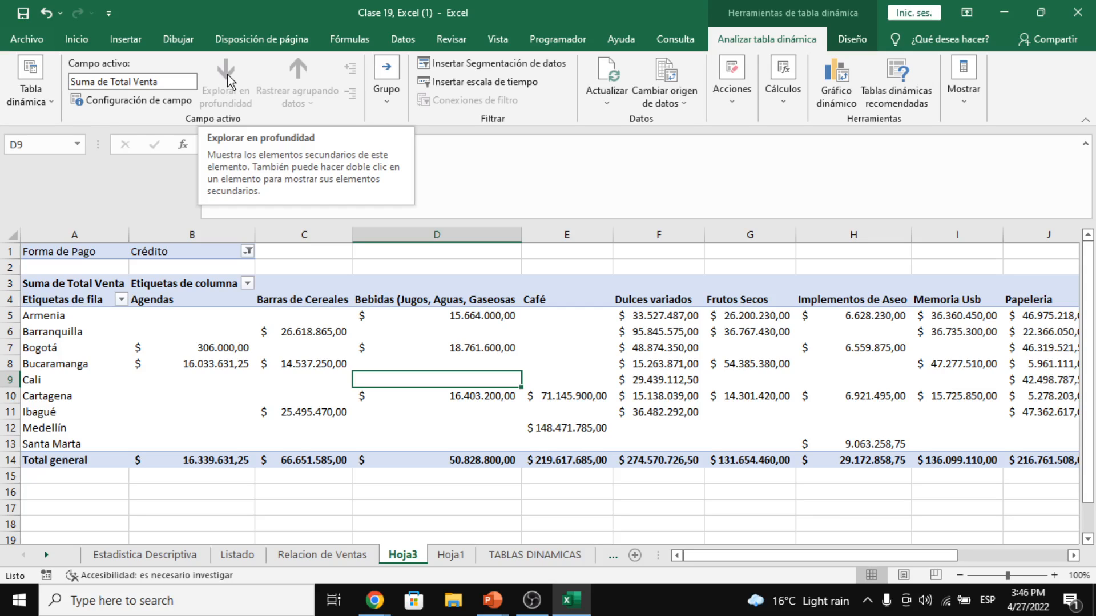
left_click(312, 354)
left_click(416, 385)
left_click_drag(214, 315, 936, 427)
left_click_drag(907, 556, 805, 556)
left_click(394, 364)
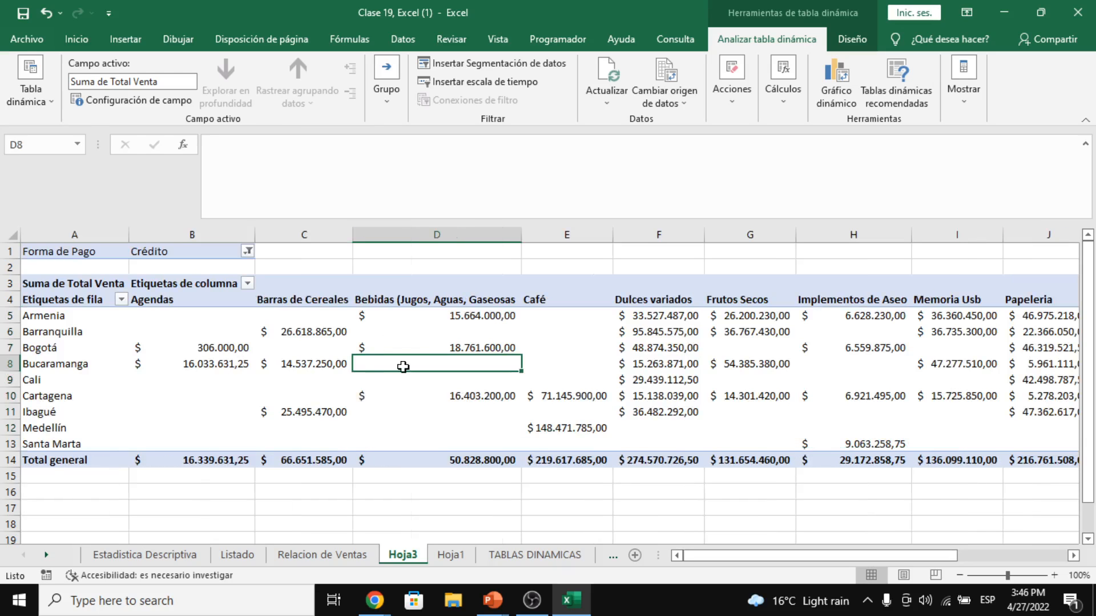
- Format Total Venta values as Contabilidad with 3 decimals and the $ symbol
right_click(402, 368)
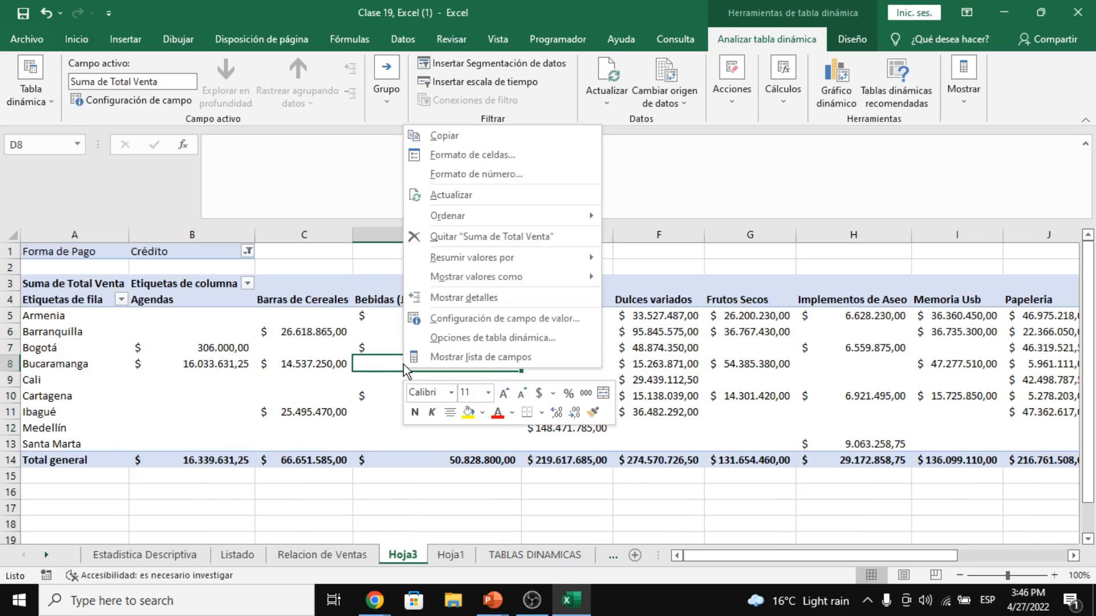
left_click(471, 320)
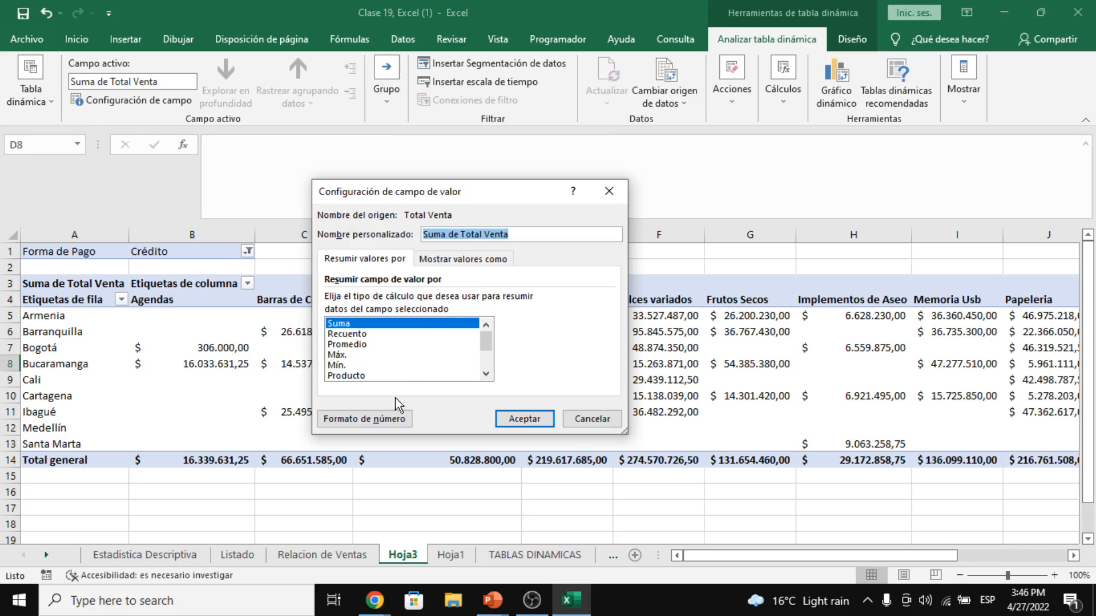
left_click(384, 416)
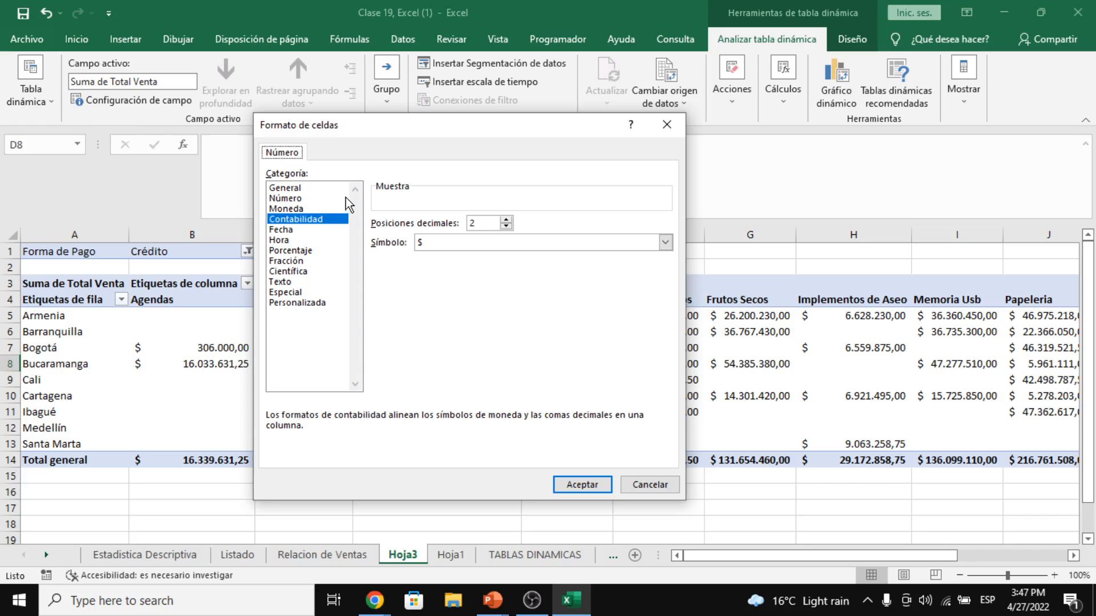
left_click(342, 220)
left_click(306, 186)
left_click(312, 221)
left_click(506, 226)
left_click(507, 226)
left_click(506, 220)
left_click(502, 240)
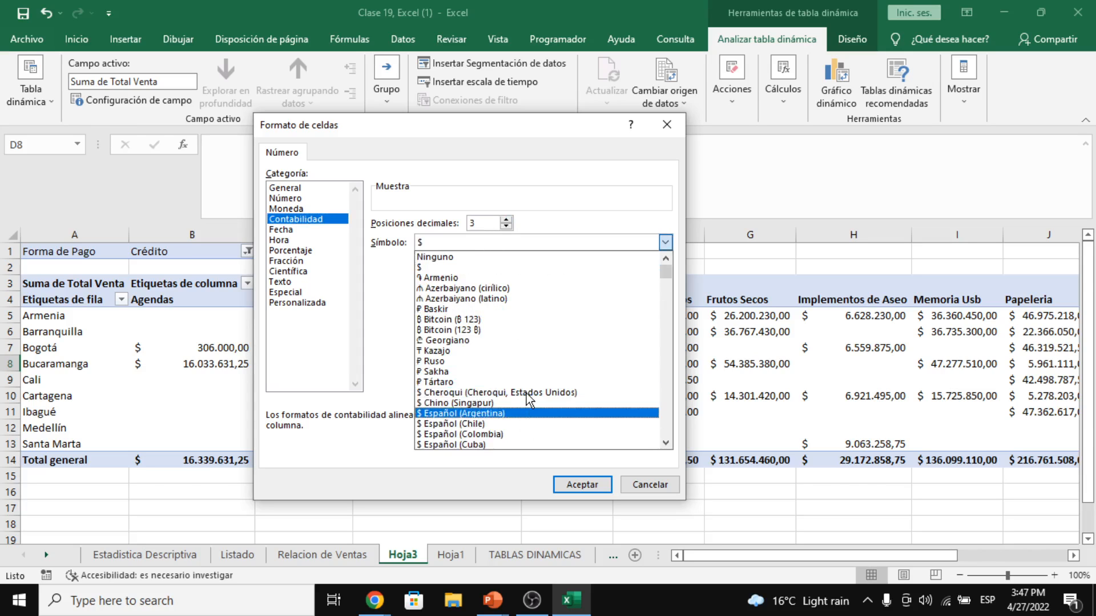
left_click(575, 239)
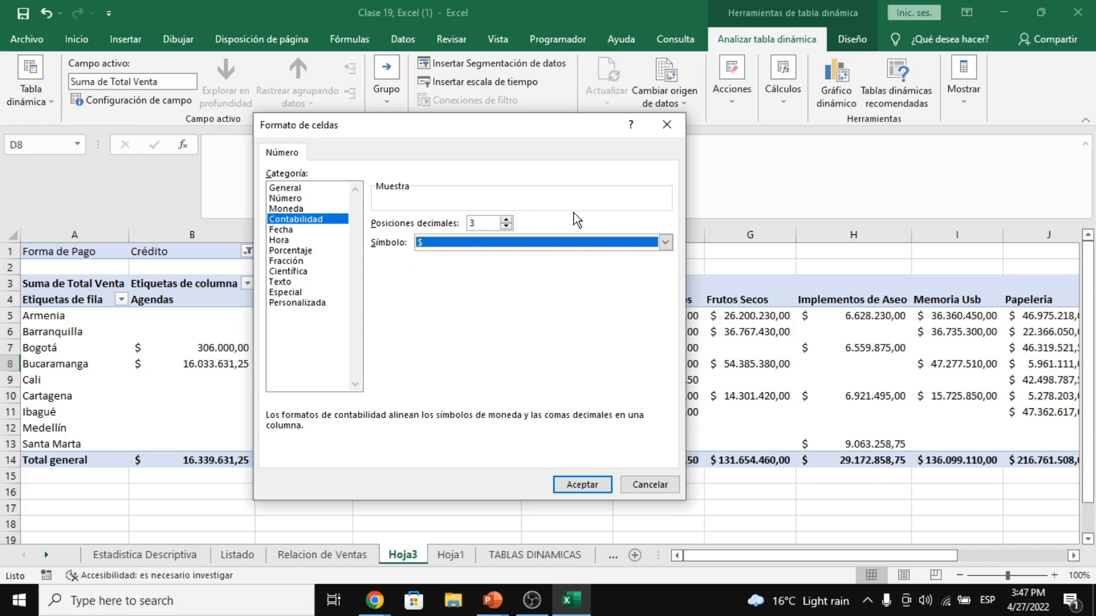
left_click(582, 484)
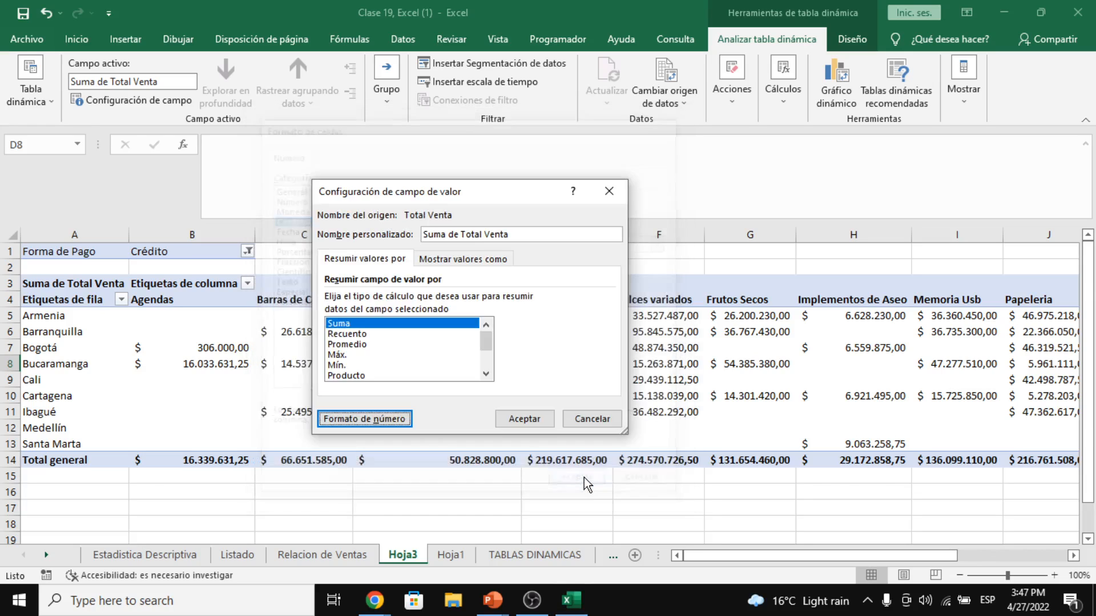
left_click(540, 428)
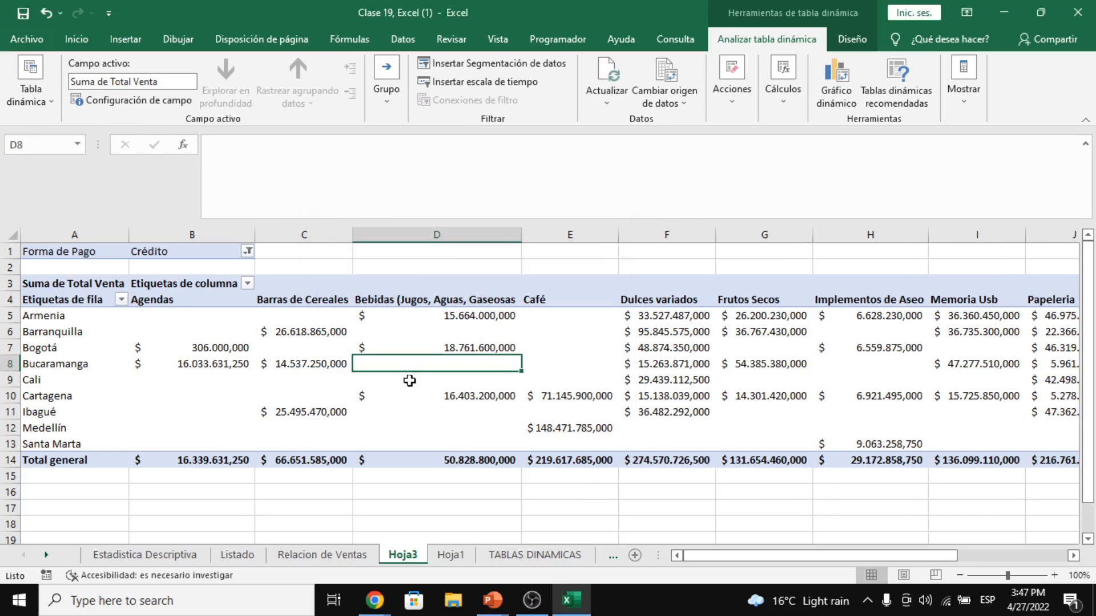
- Select the Agendas and Barras de Cereales value cells
left_click_drag(288, 318, 275, 422)
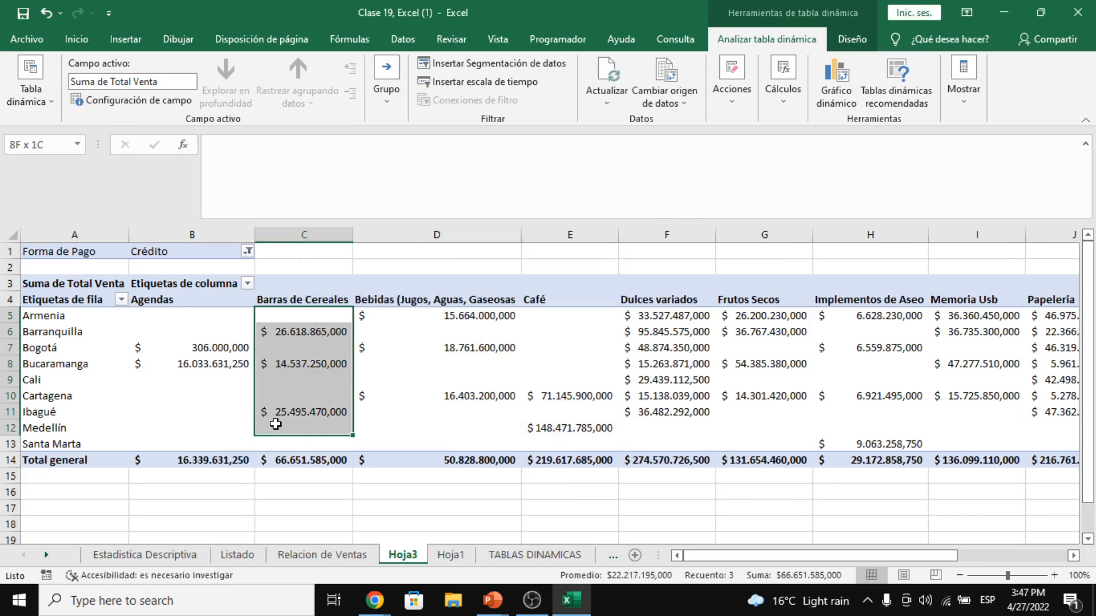
left_click(379, 395)
left_click_drag(243, 317, 1022, 454)
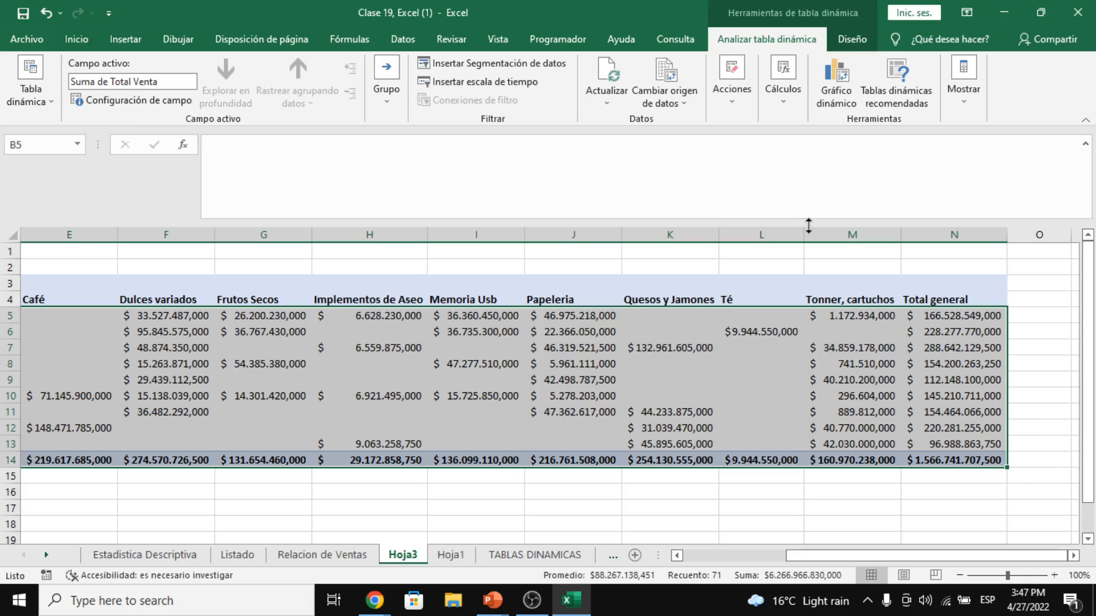
- Decrease decimals on the selected pivot values until none remain
left_click(56, 39)
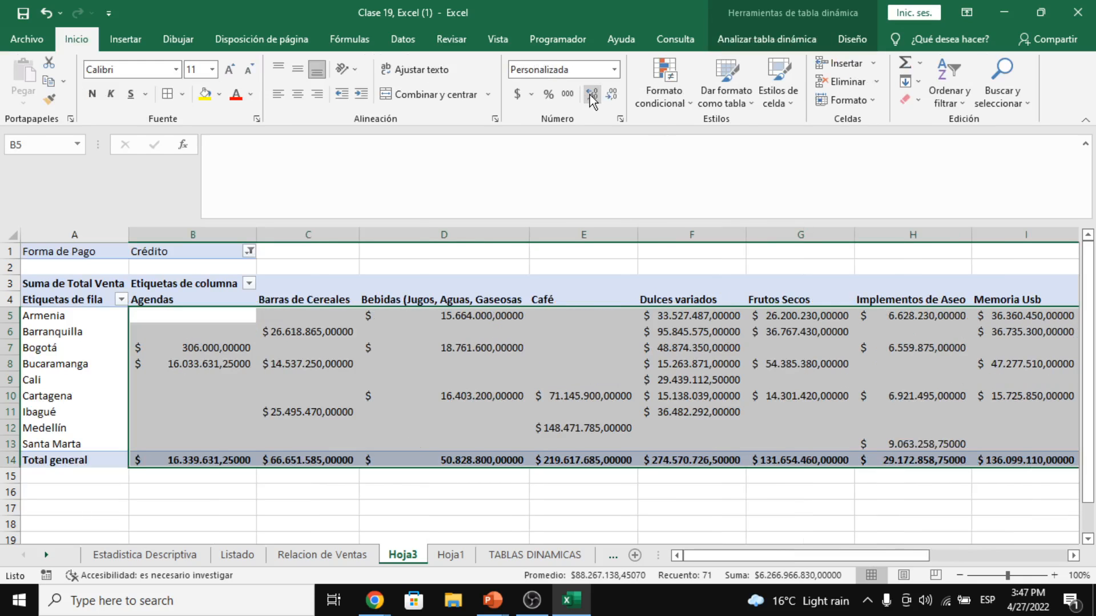
left_click(611, 95)
left_click(612, 95)
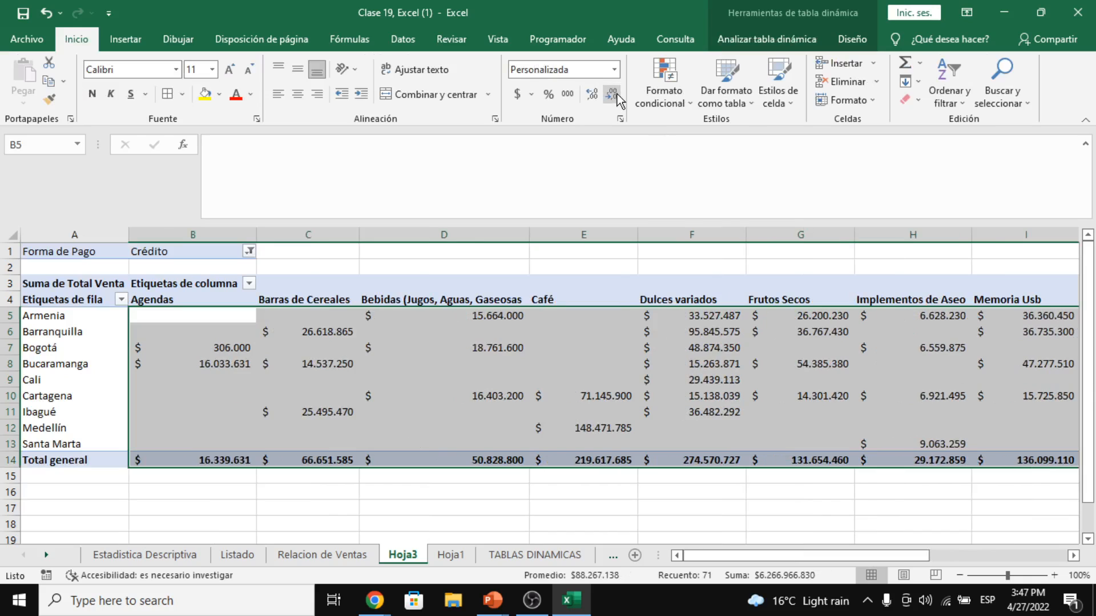
left_click(582, 395)
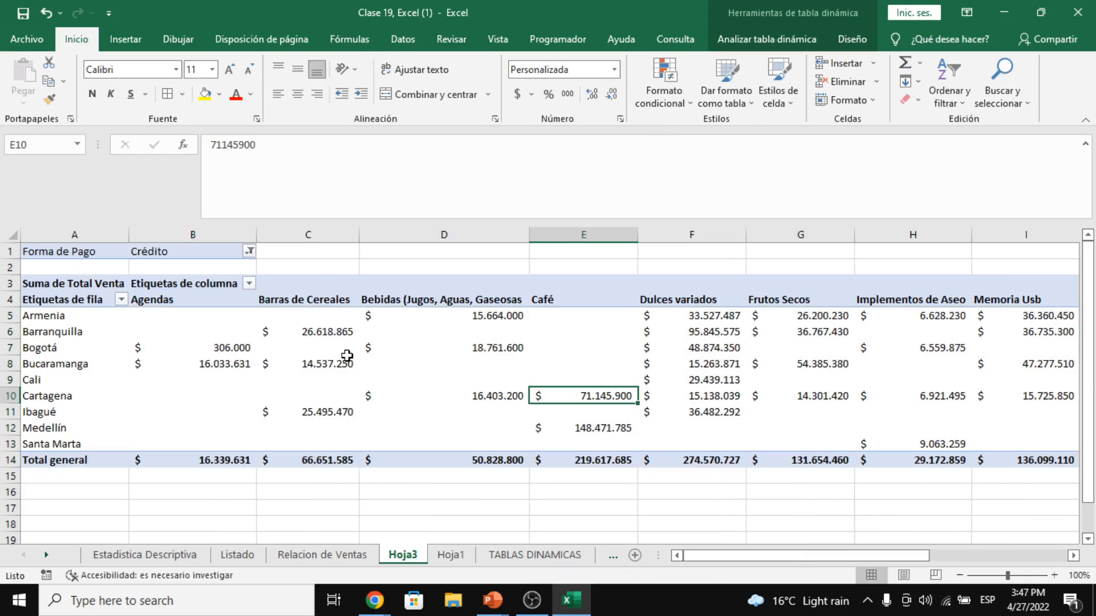
left_click(444, 379)
- Select the value columns from Agendas through Total general to review the whole-number amounts
left_click_drag(193, 315, 308, 445)
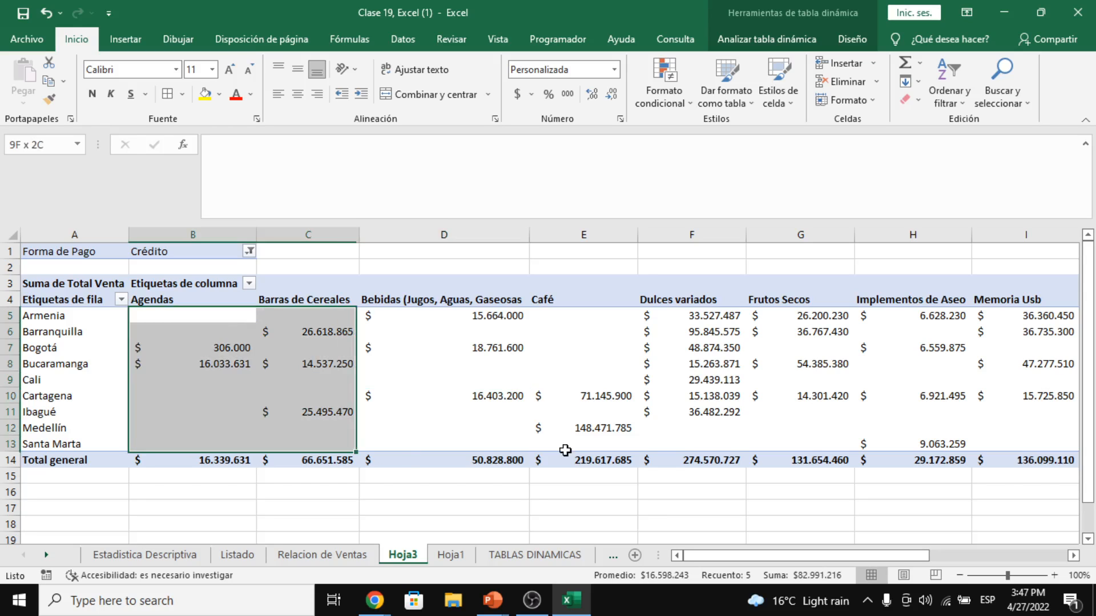
left_click_drag(565, 450, 1025, 461)
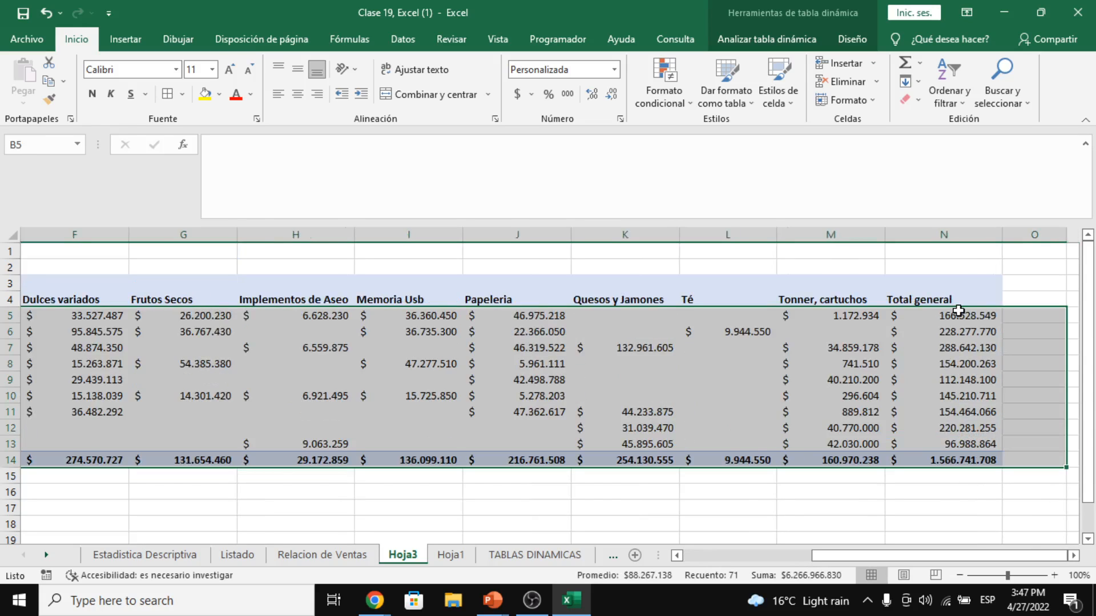
left_click_drag(958, 311, 641, 450)
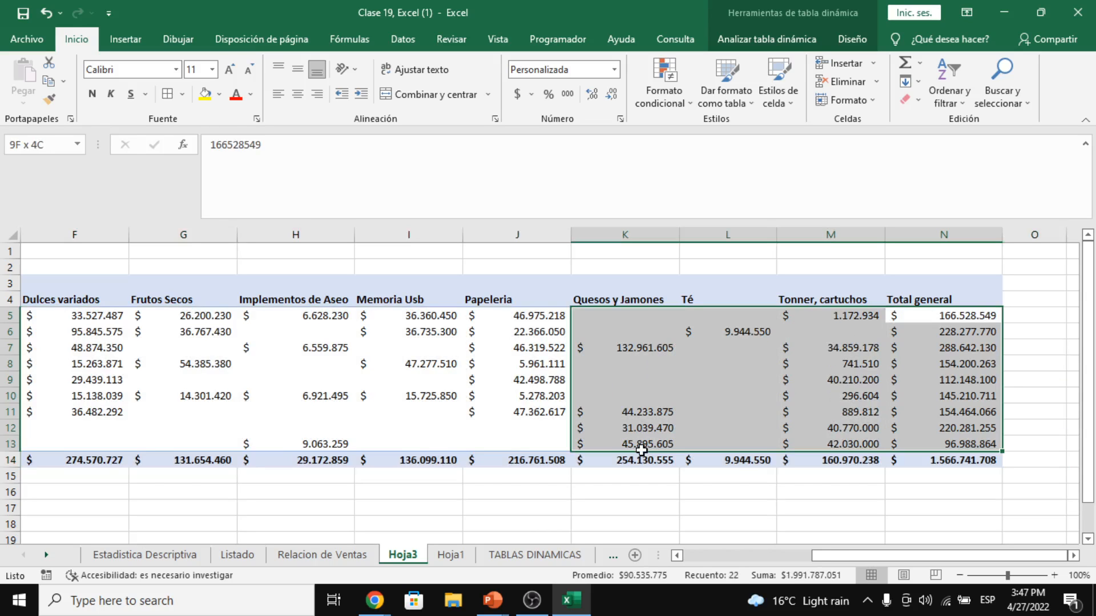
left_click(728, 347)
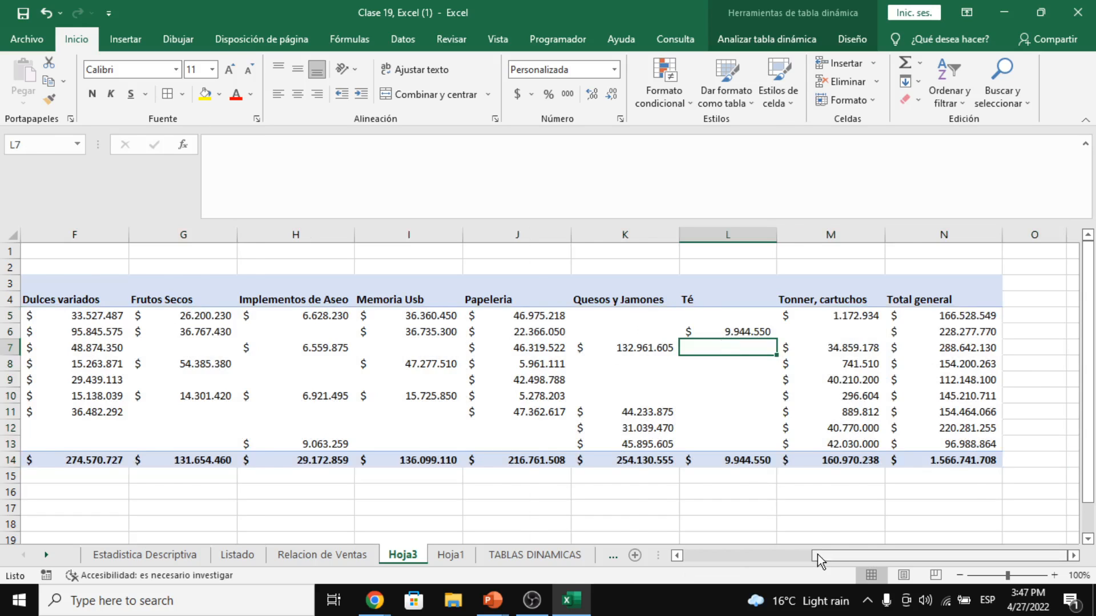
left_click_drag(818, 559, 793, 559)
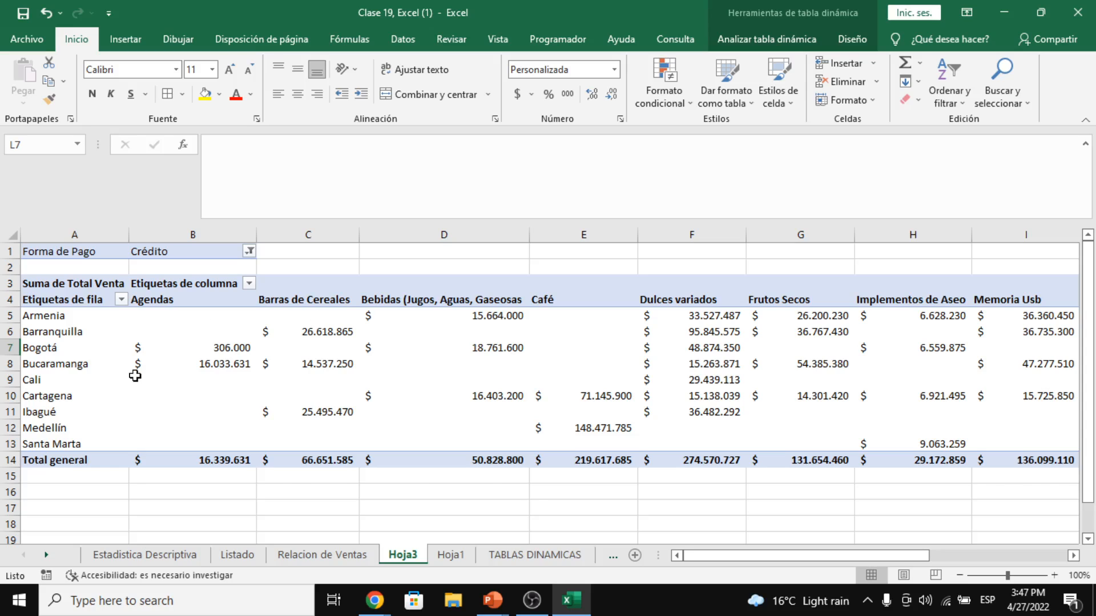
- Set the Forma de Pago filter in B1 to (Todas) instead of Crédito
left_click(296, 332)
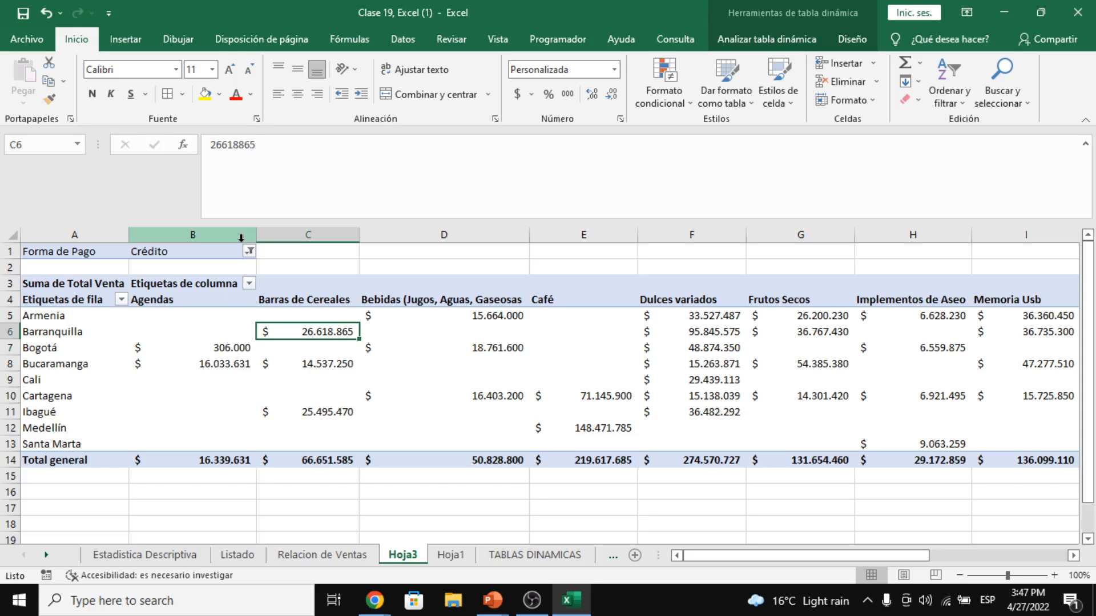
left_click(249, 251)
left_click(108, 288)
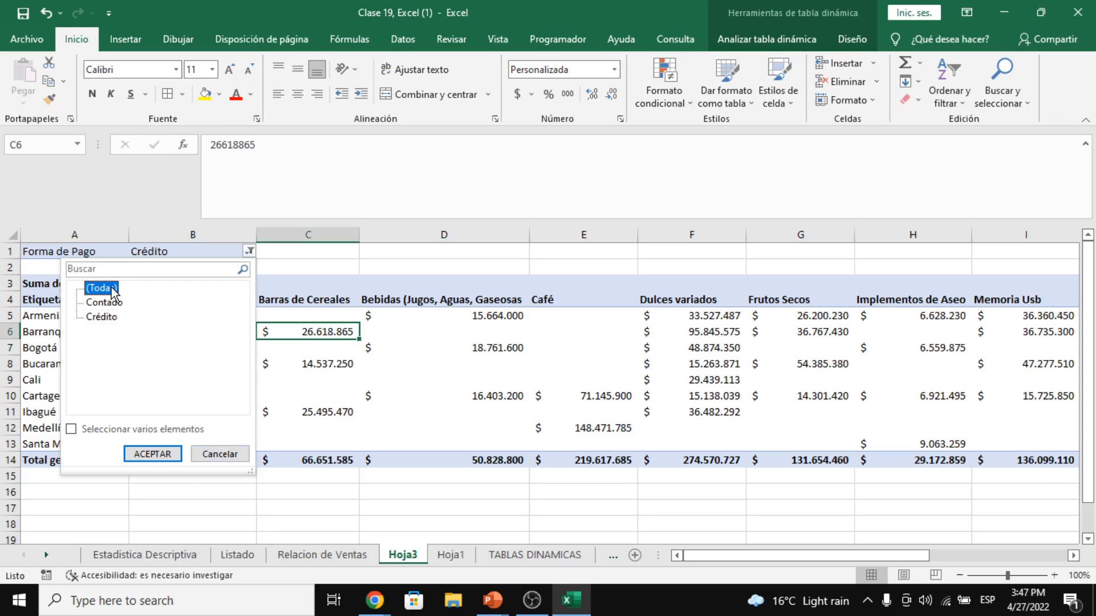
left_click(157, 454)
left_click(196, 382)
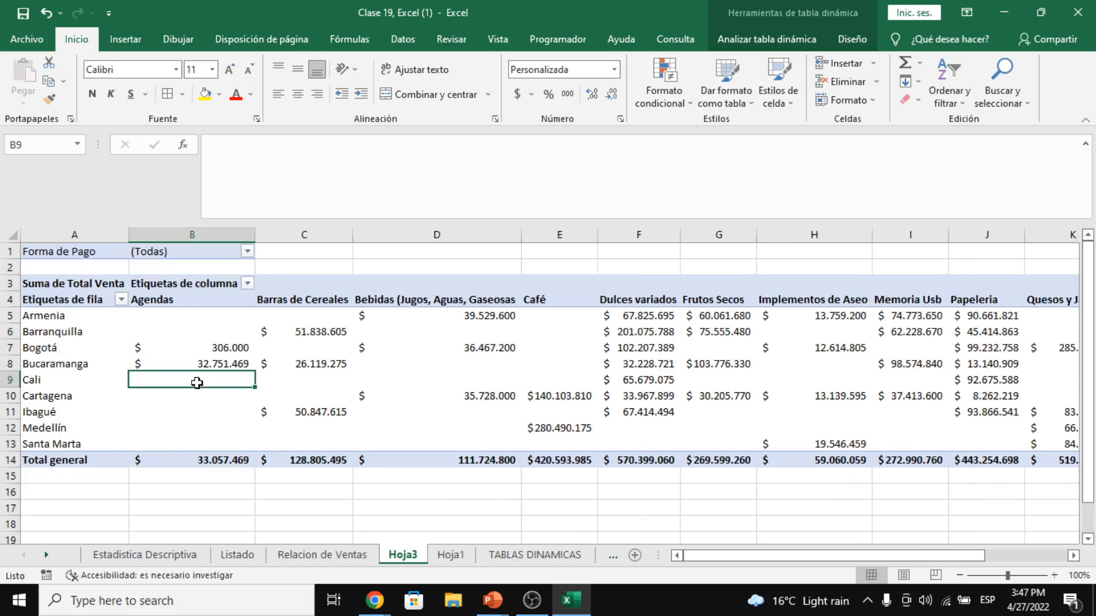
- Open and close the sort and filter options without changing anything
left_click(968, 102)
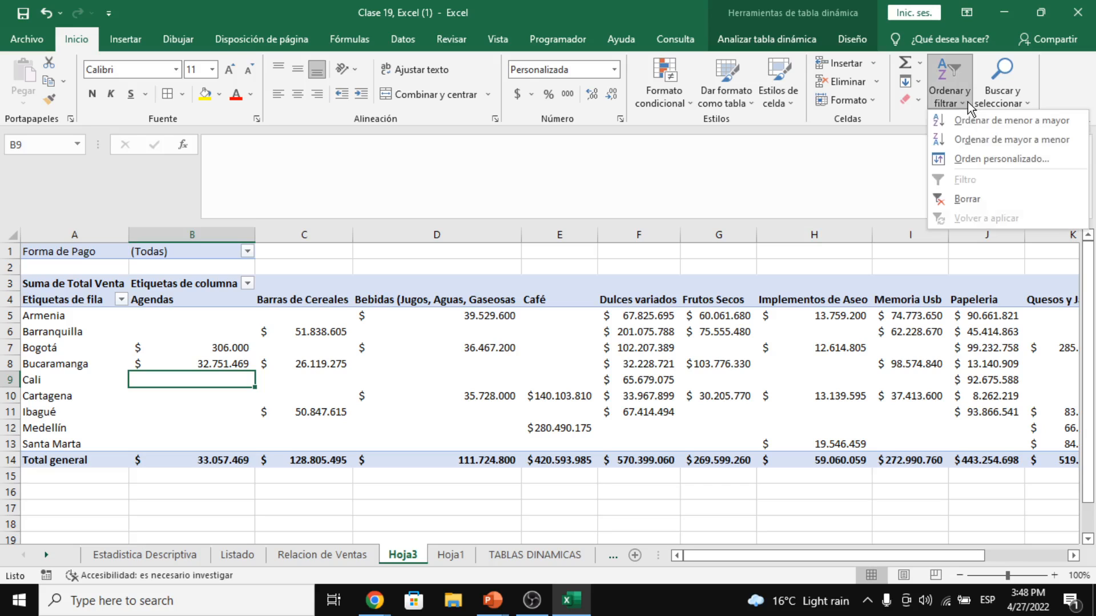
left_click(968, 101)
left_click(832, 365)
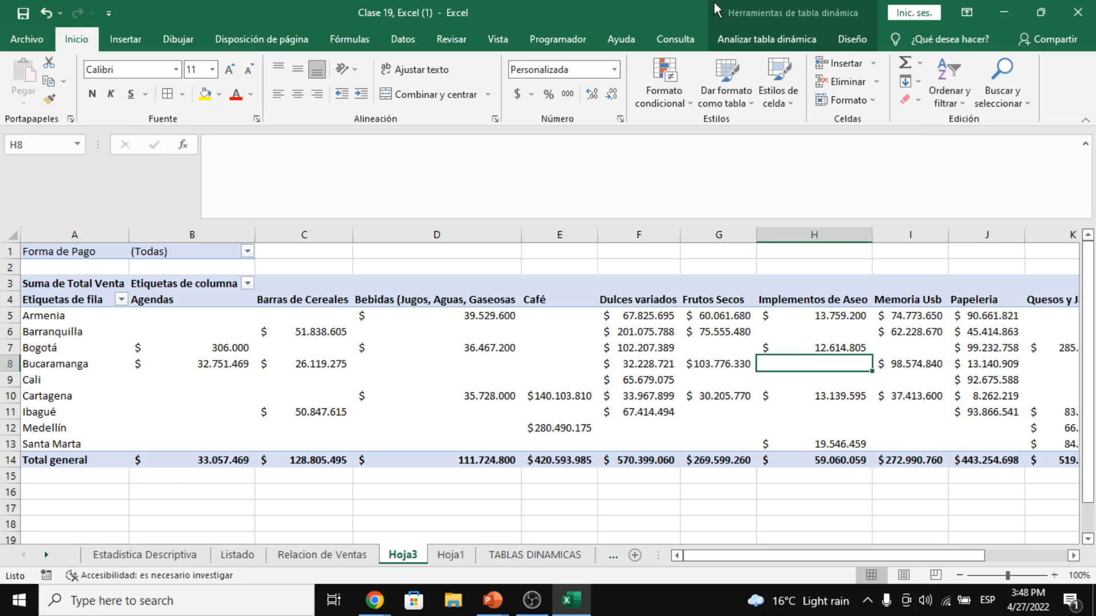
- Show the field list and nest Nombre del cliente under Ciudad in the rows
left_click(754, 35)
left_click(964, 85)
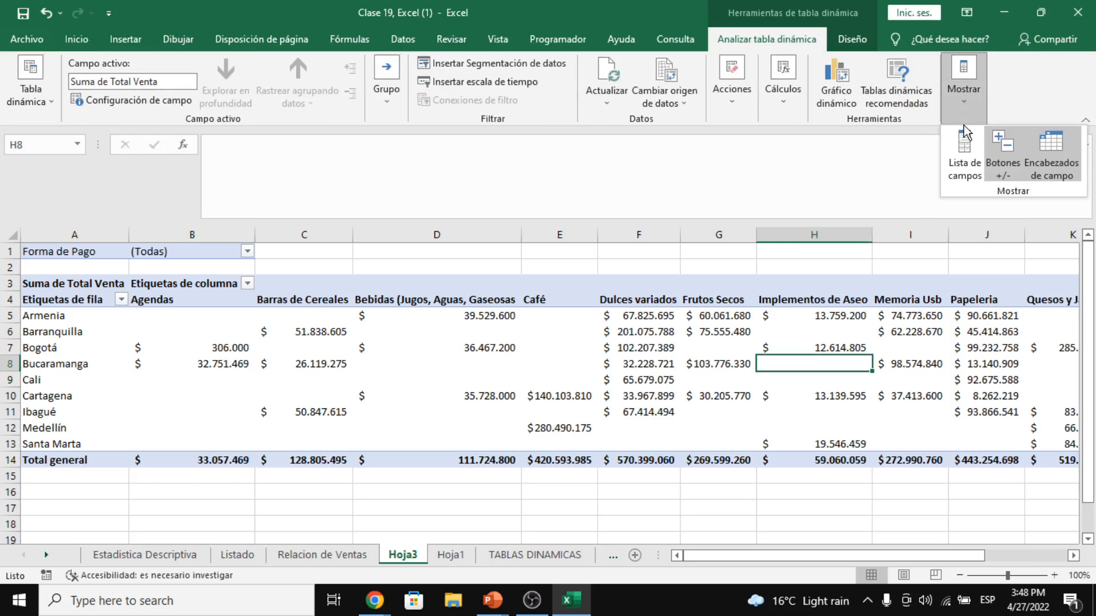
left_click(963, 143)
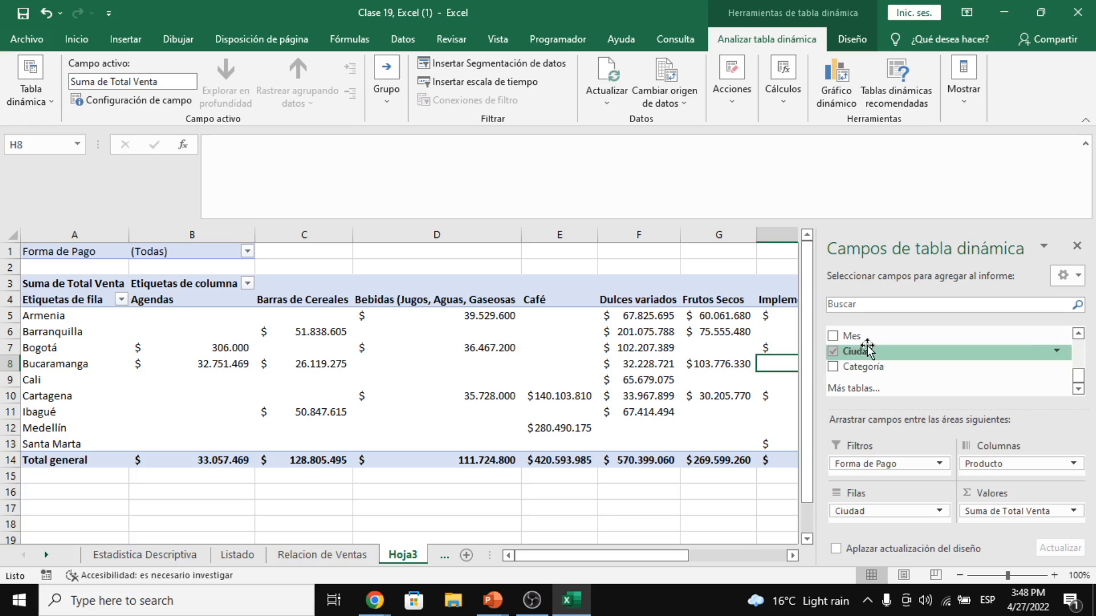
scroll(862, 374, "up", 3)
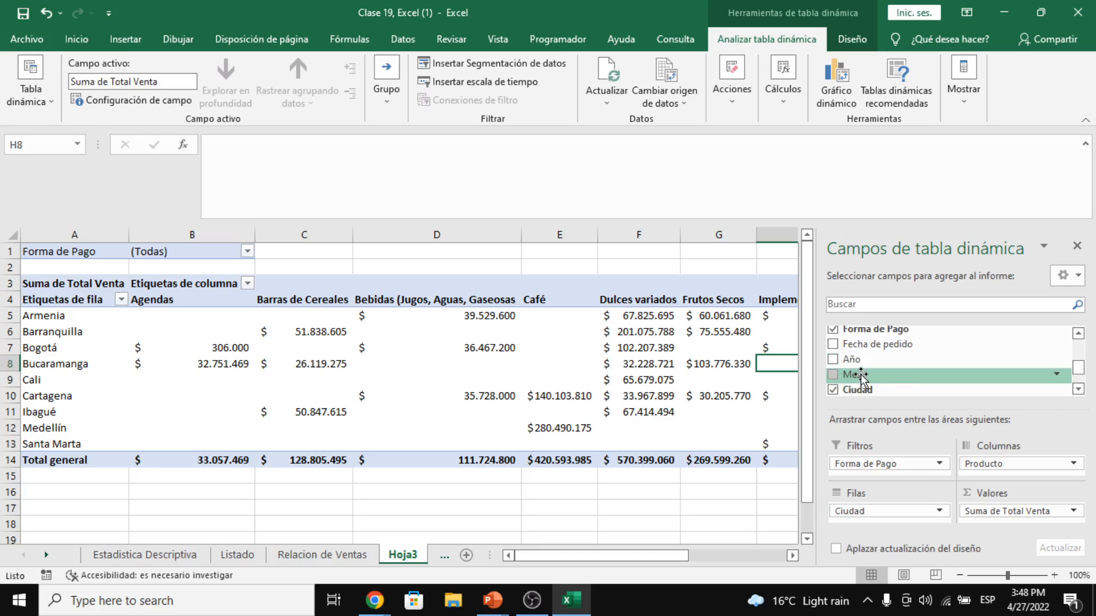
scroll(862, 376, "up", 1)
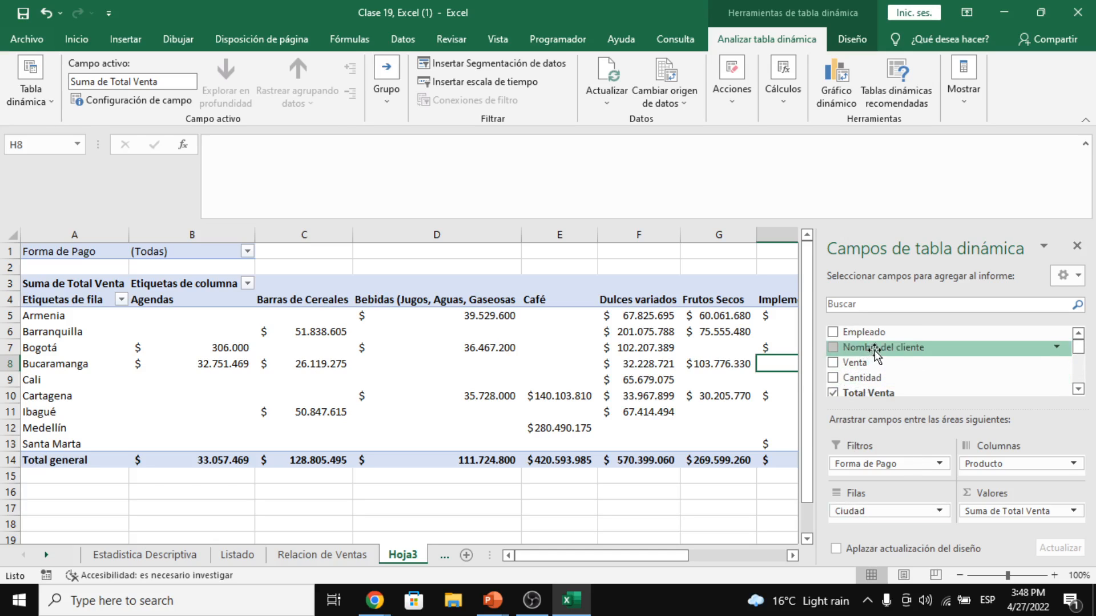
left_click_drag(856, 349, 882, 521)
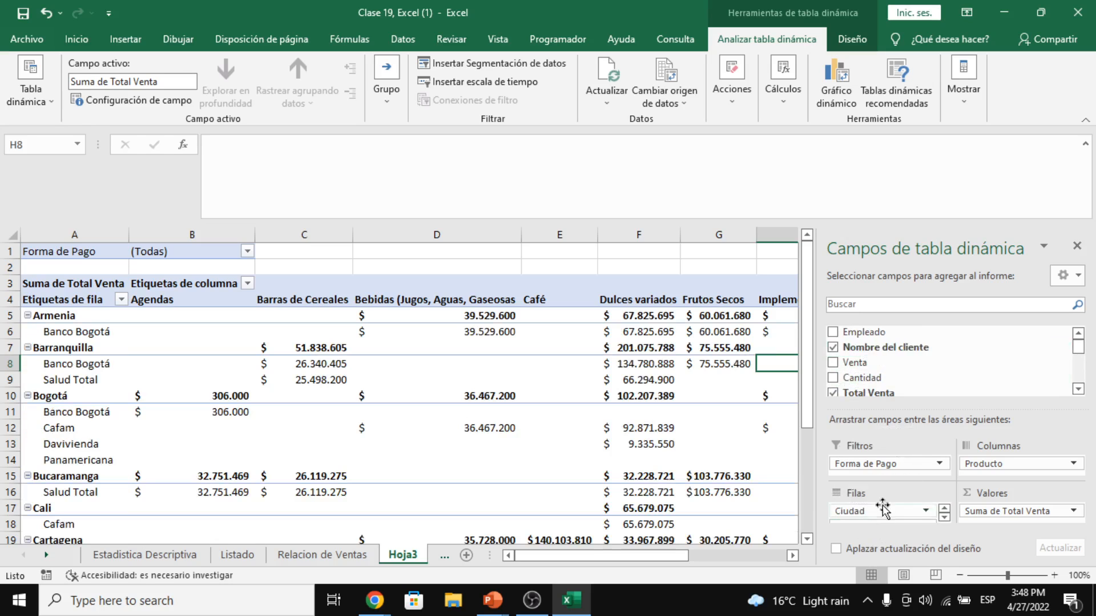
scroll(410, 377, "down", 3)
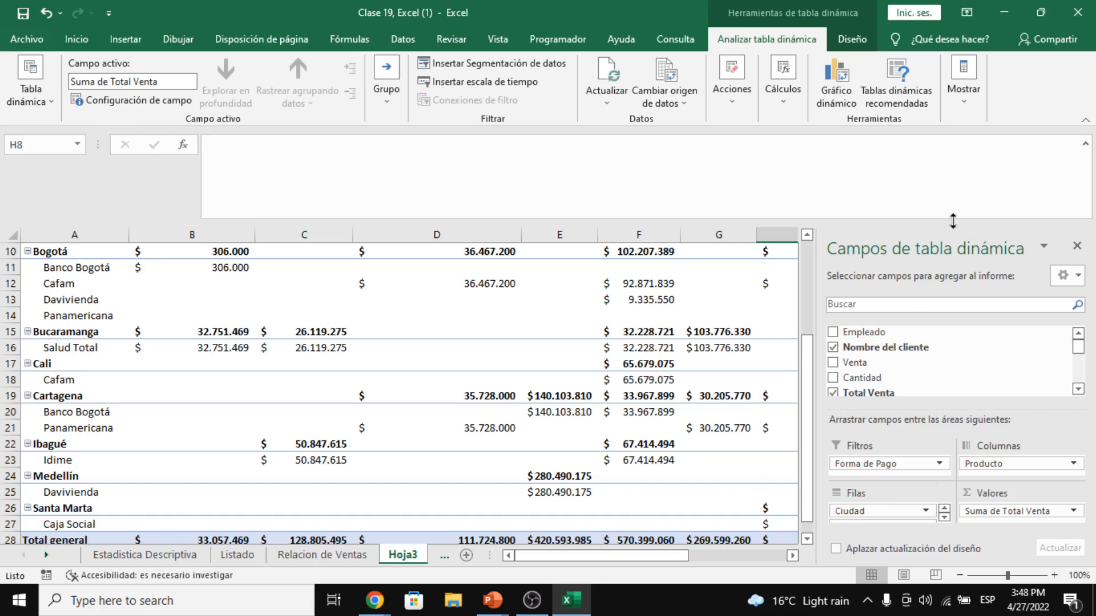
- Scroll back to column A, select the Armenia label, and close the field list
left_click_drag(953, 221, 953, 152)
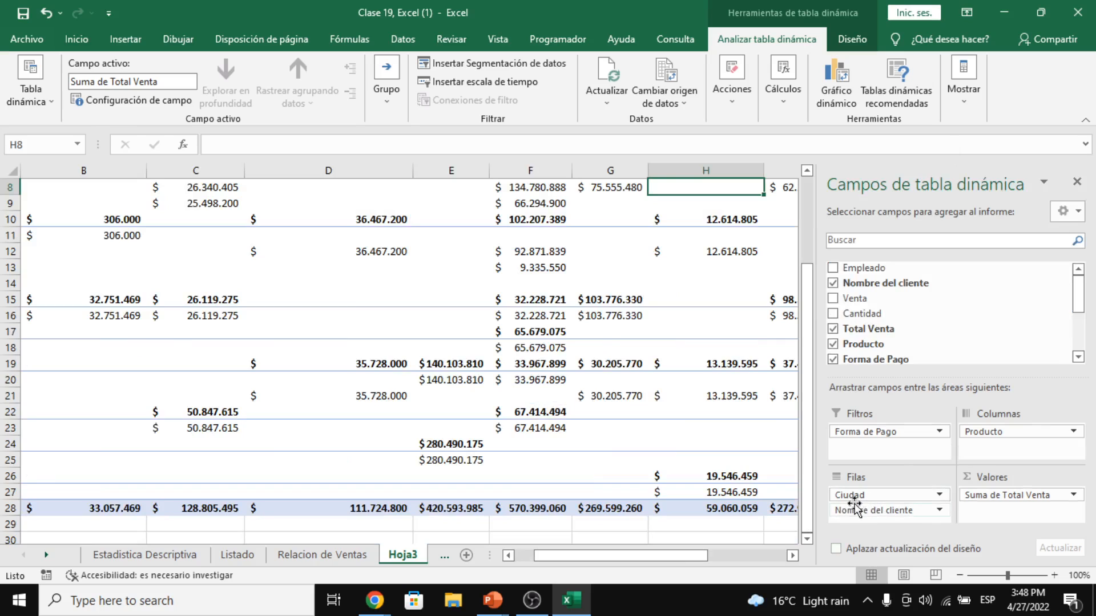
scroll(524, 331, "up", 3)
left_click_drag(551, 556, 531, 557)
left_click(87, 251)
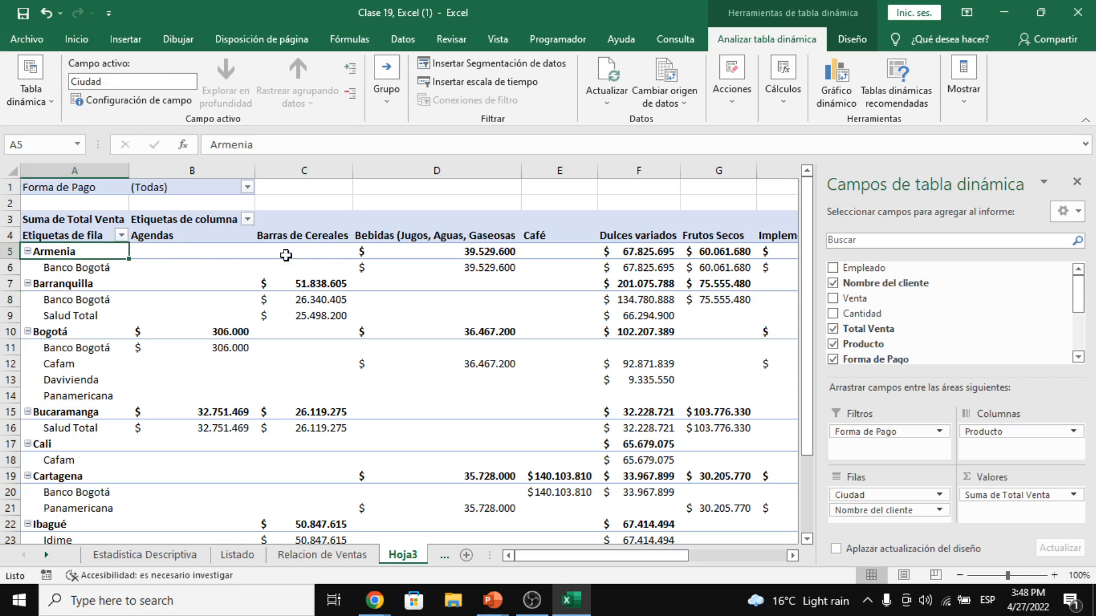
left_click(1077, 182)
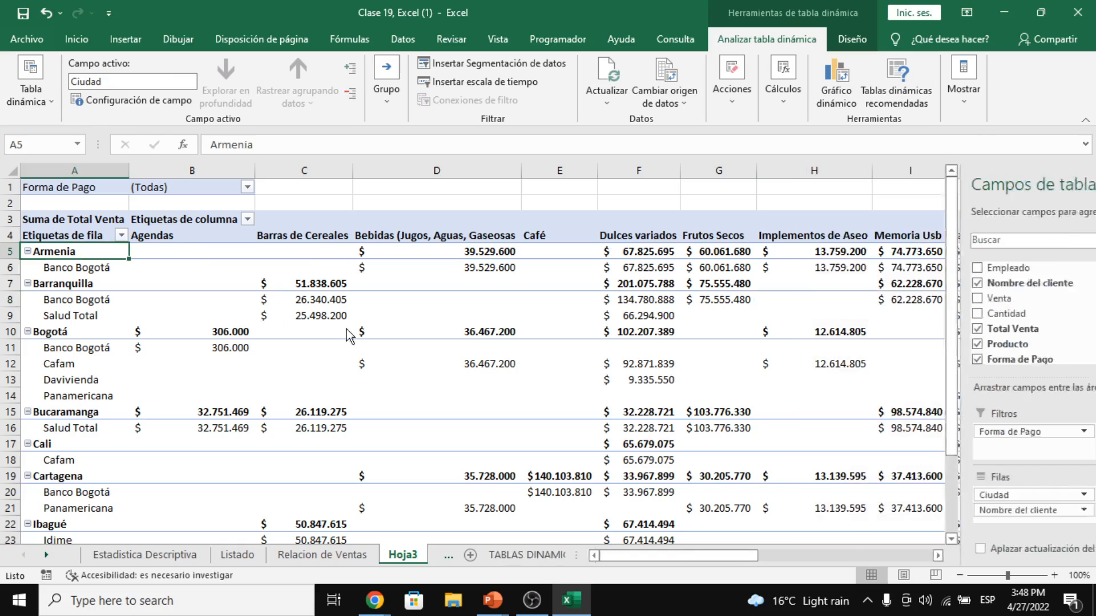
left_click_drag(366, 251, 908, 251)
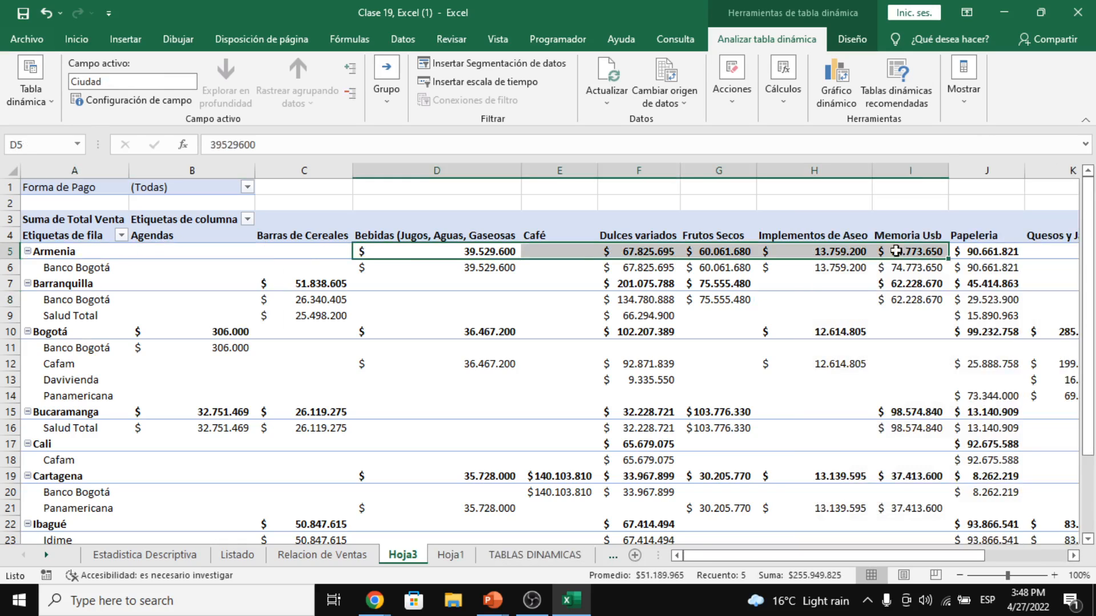
left_click(127, 248)
left_click(424, 236)
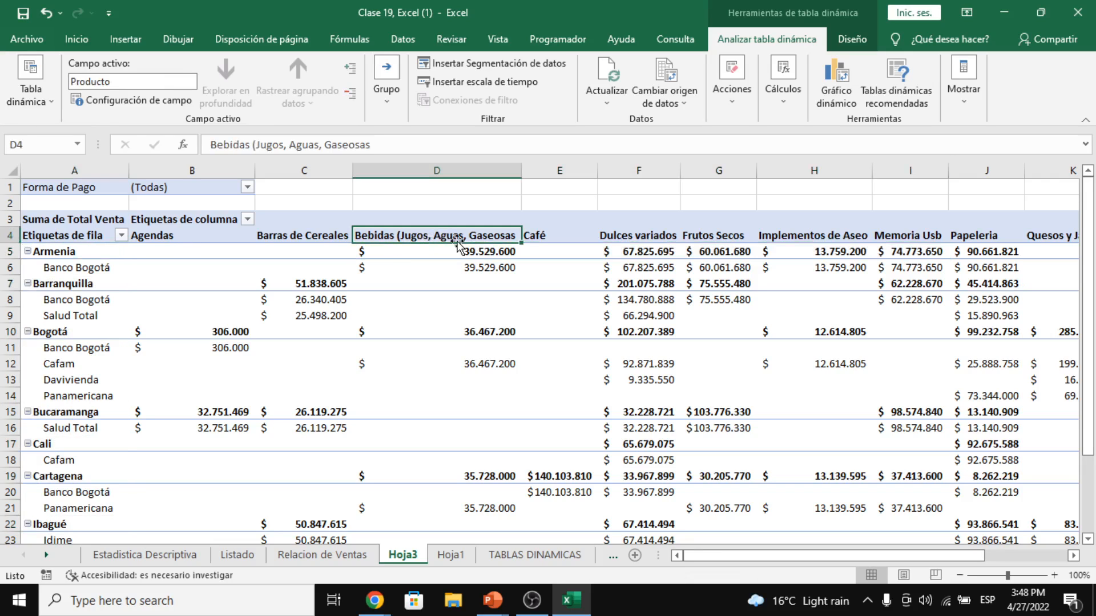
left_click(113, 252)
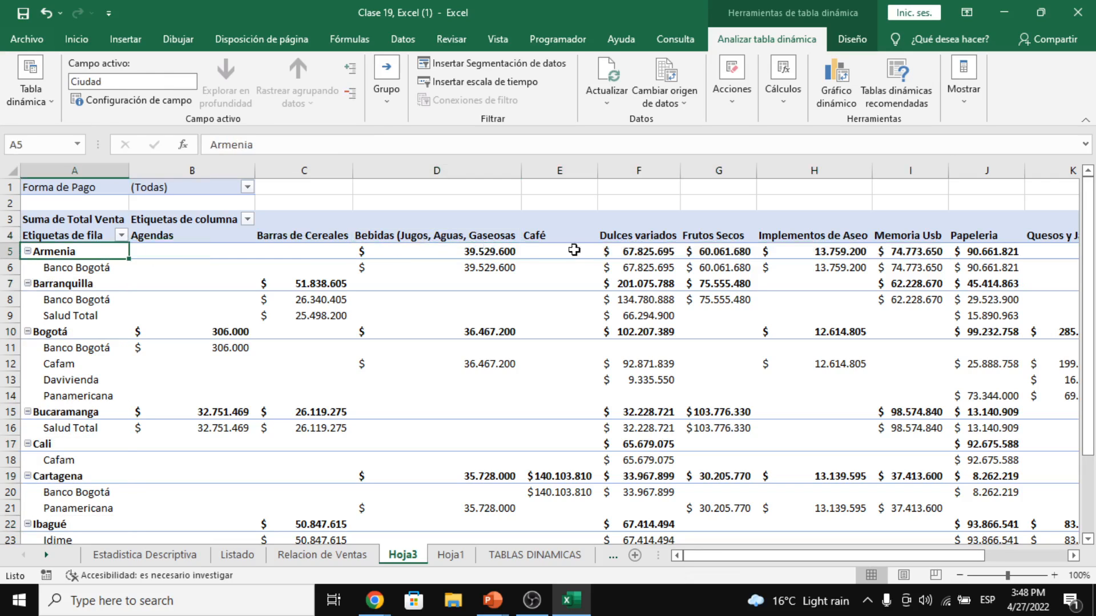
left_click(642, 252)
left_click(716, 239)
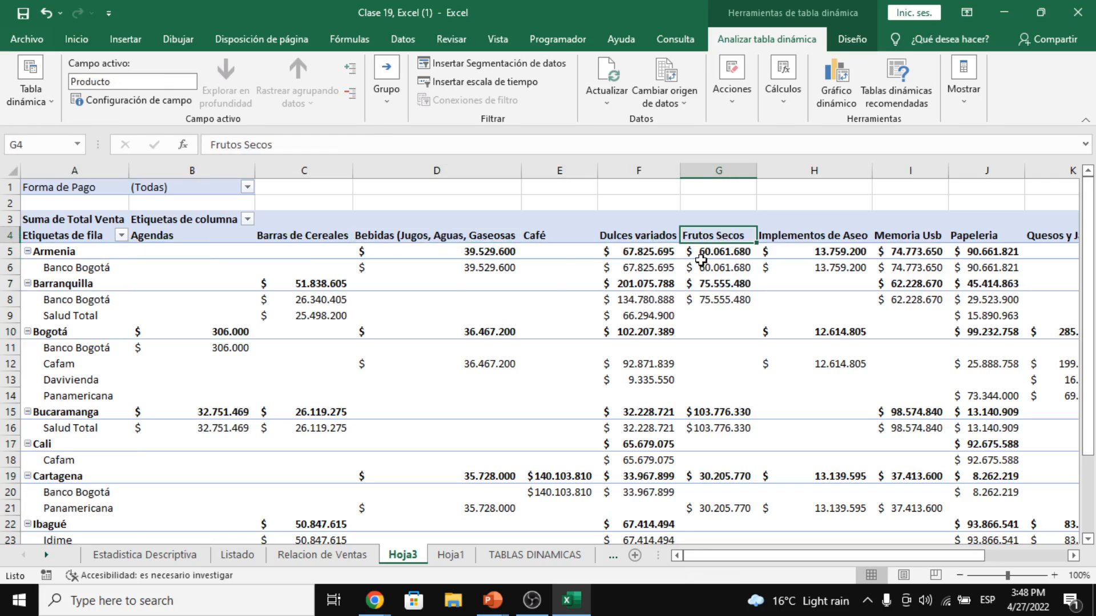
left_click(74, 283)
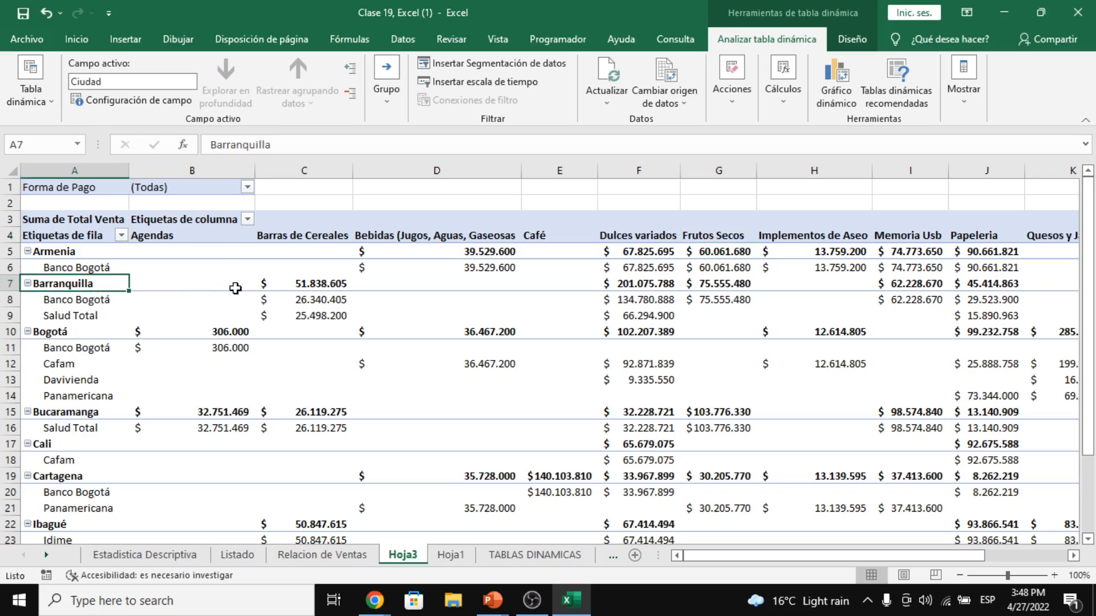
left_click(321, 288)
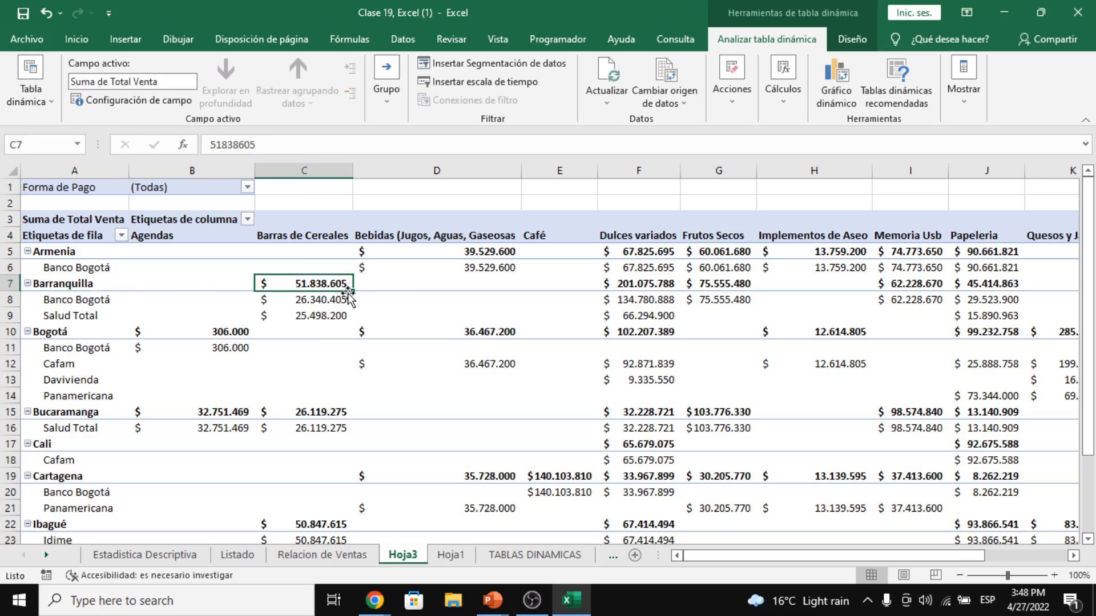
left_click(308, 235)
left_click(308, 281)
left_click(83, 283)
left_click(279, 288)
left_click(101, 299)
left_click_drag(102, 299, 103, 314)
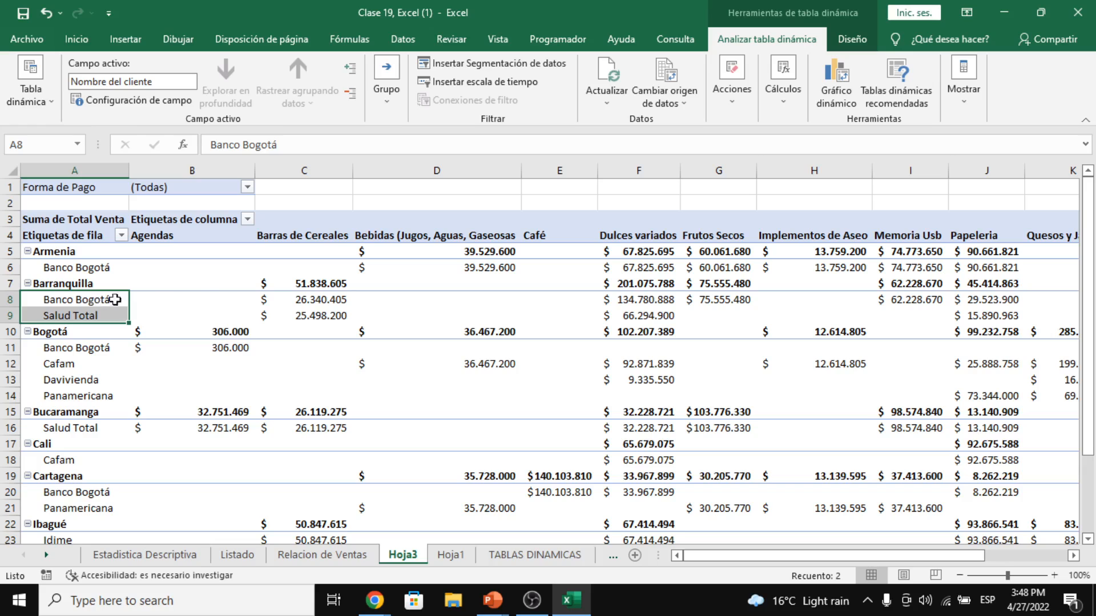
left_click(294, 290)
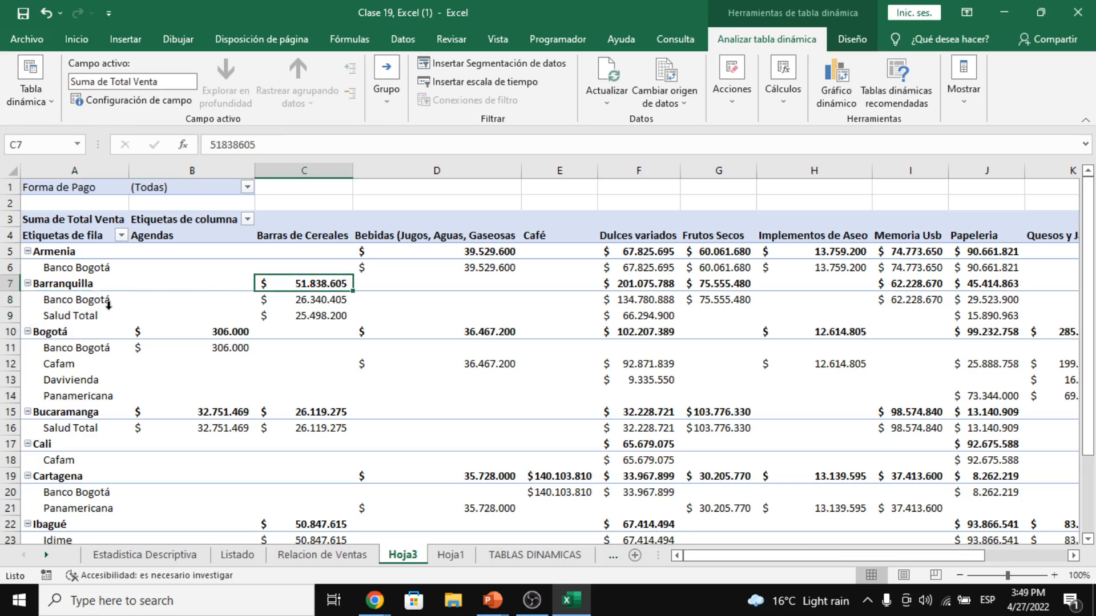
left_click(291, 240)
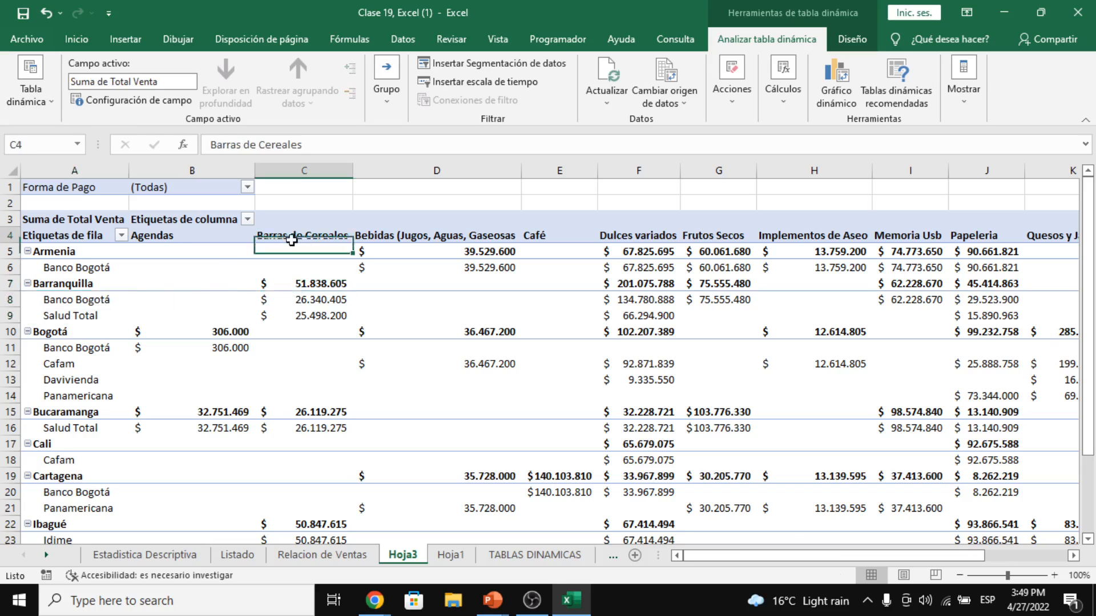
left_click(79, 302)
left_click(76, 278)
left_click(91, 292)
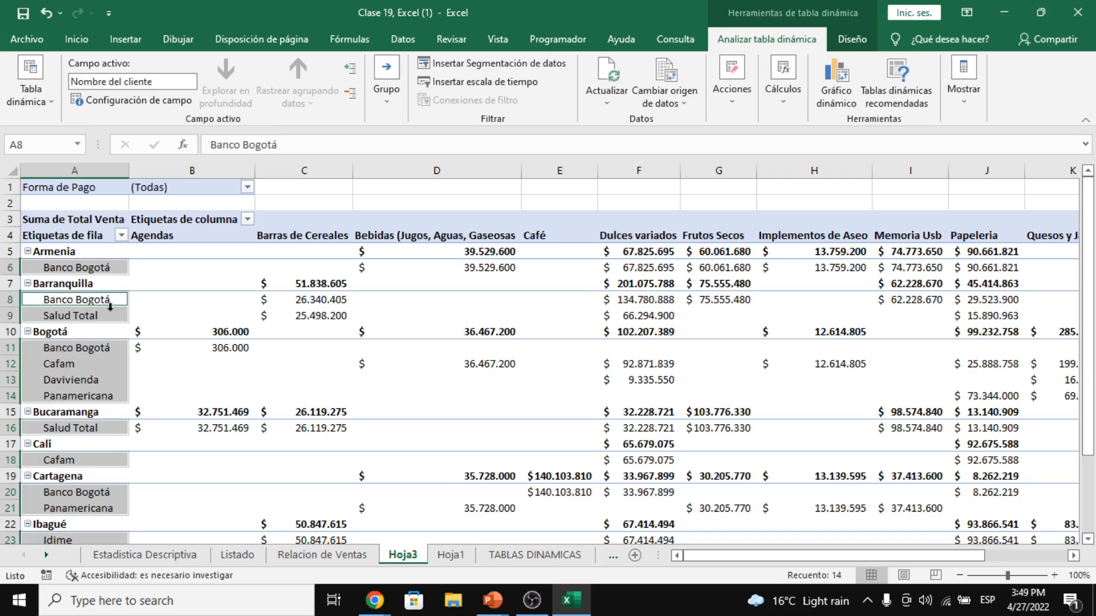
left_click_drag(108, 310, 105, 305)
left_click(107, 306)
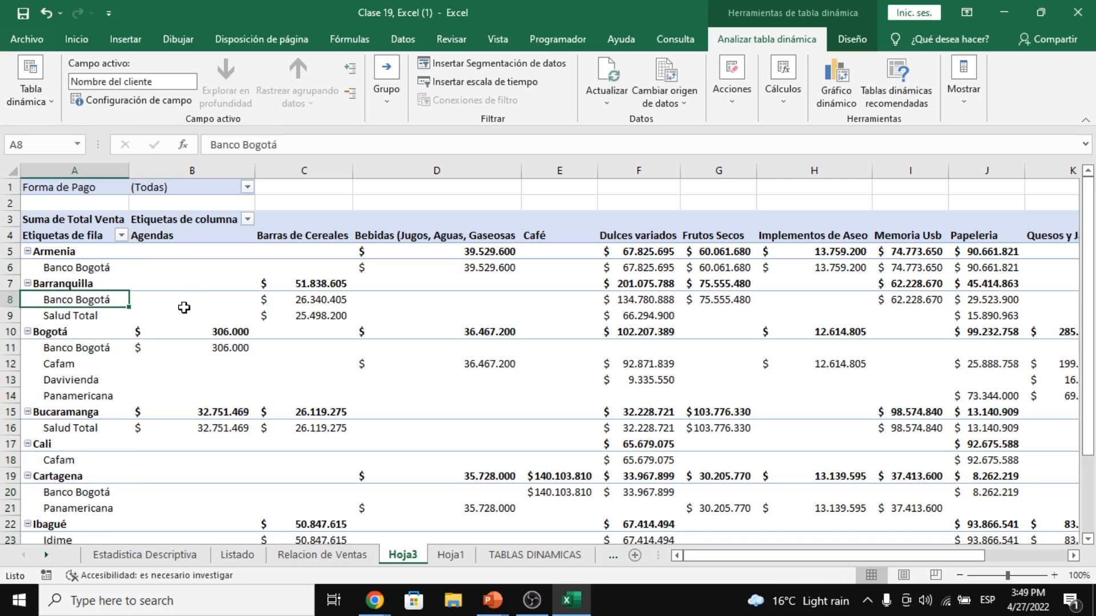
left_click(106, 315)
left_click(114, 315)
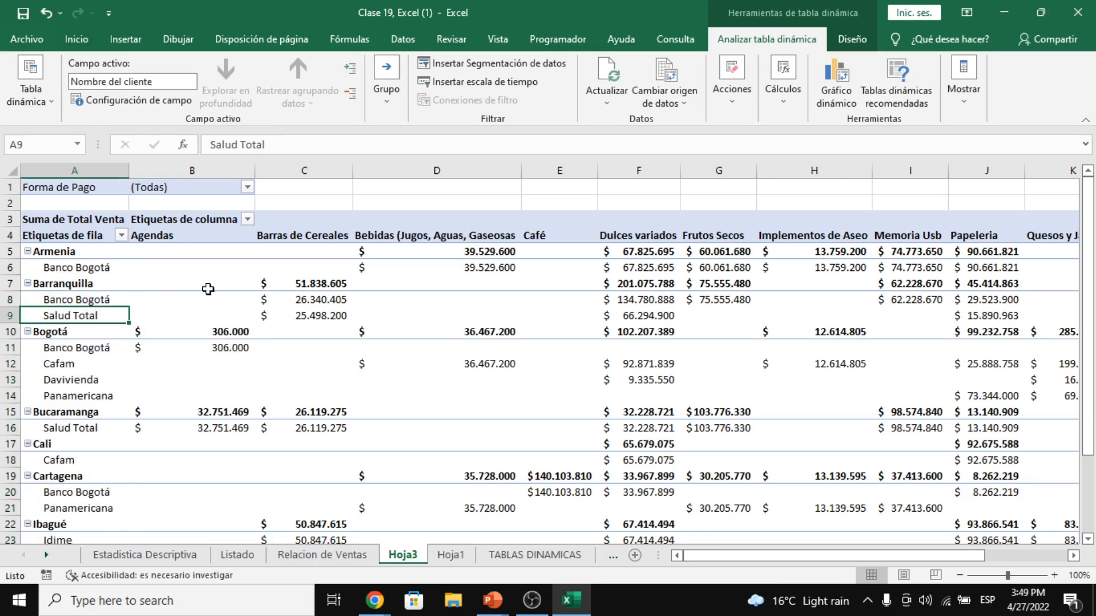
left_click(314, 304)
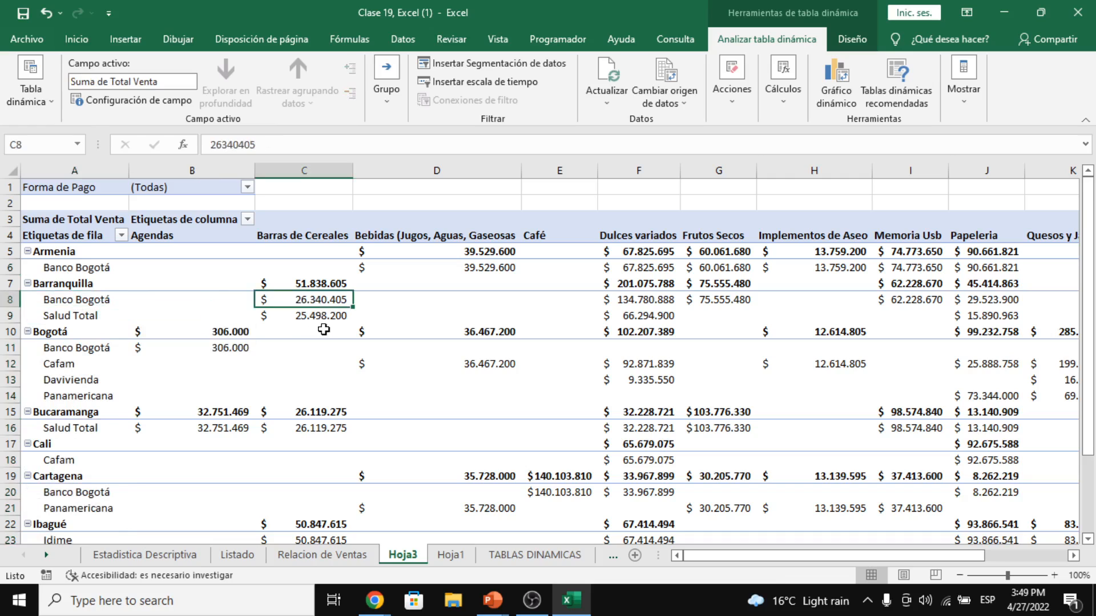
left_click(306, 317)
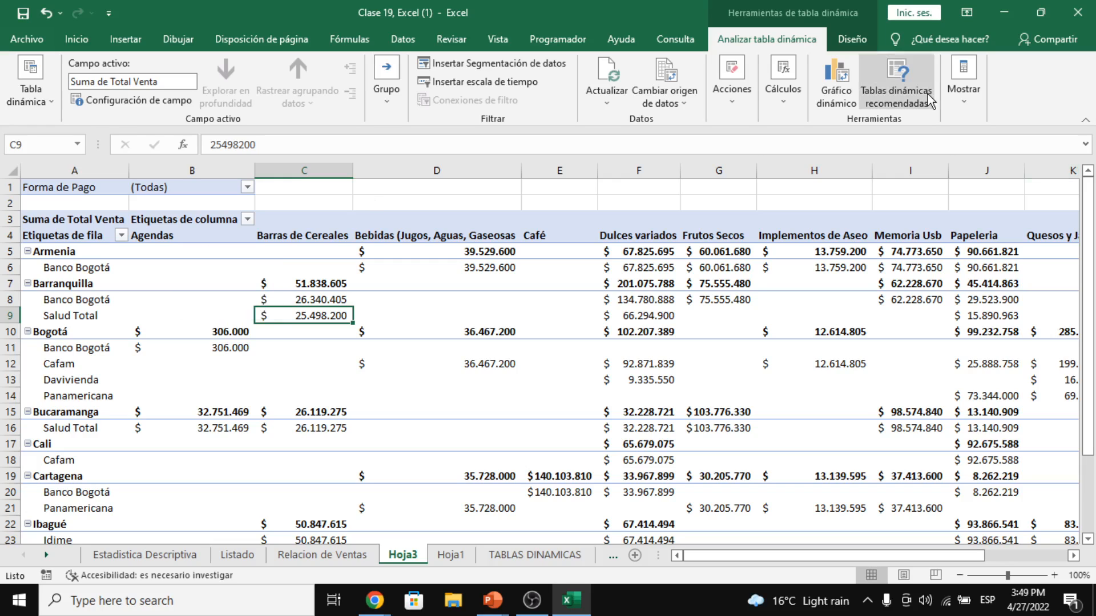
- Show the field list and toggle Nombre del cliente off and back on in the rows
left_click(963, 86)
left_click(964, 151)
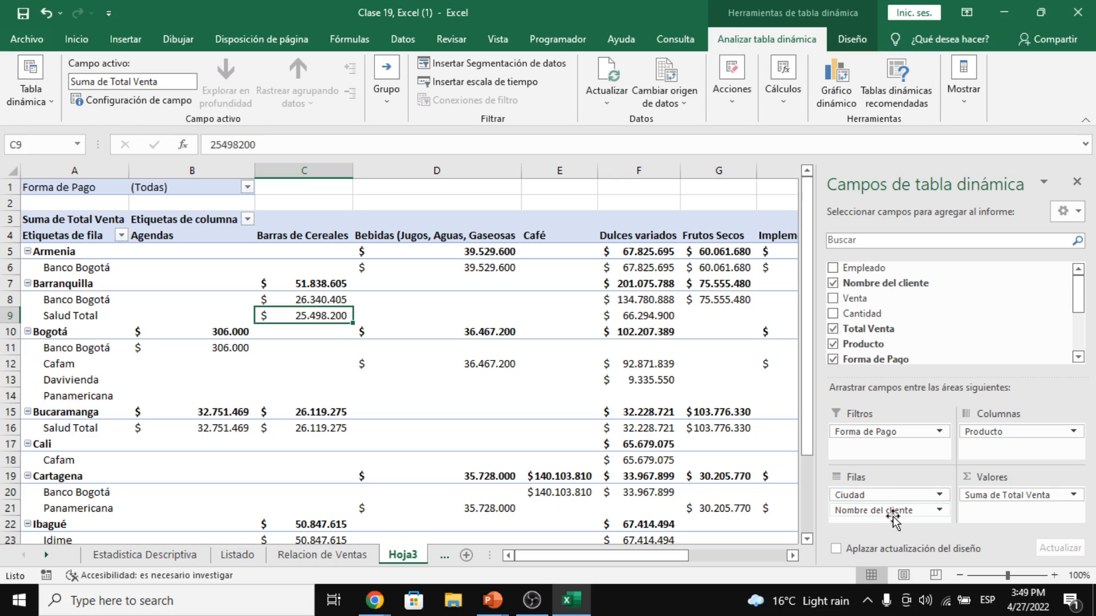
left_click_drag(893, 517, 893, 516)
left_click(877, 537)
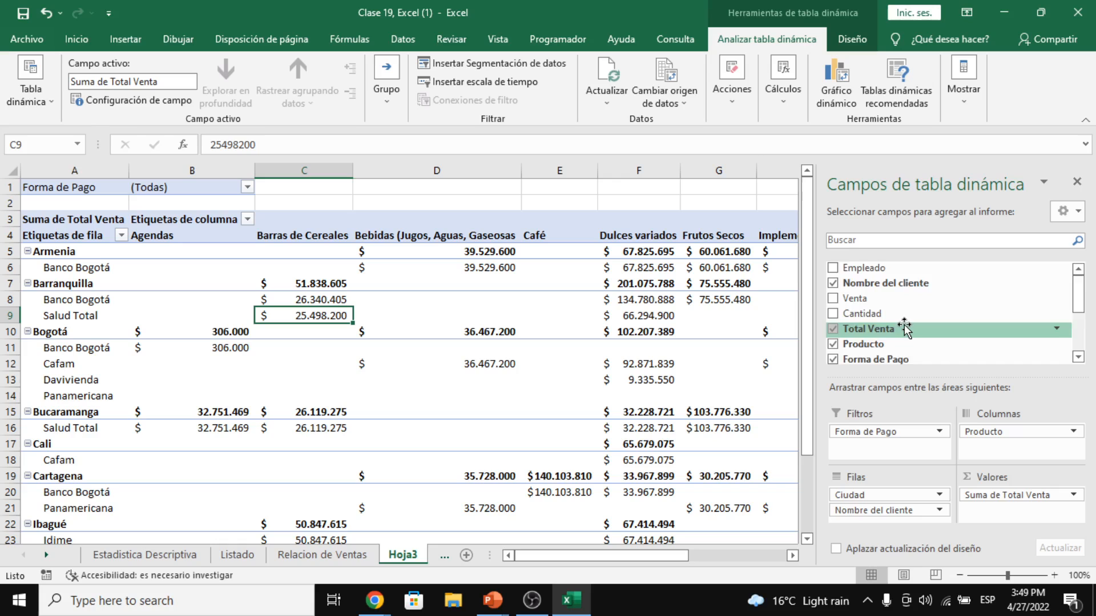
left_click(832, 283)
left_click(832, 284)
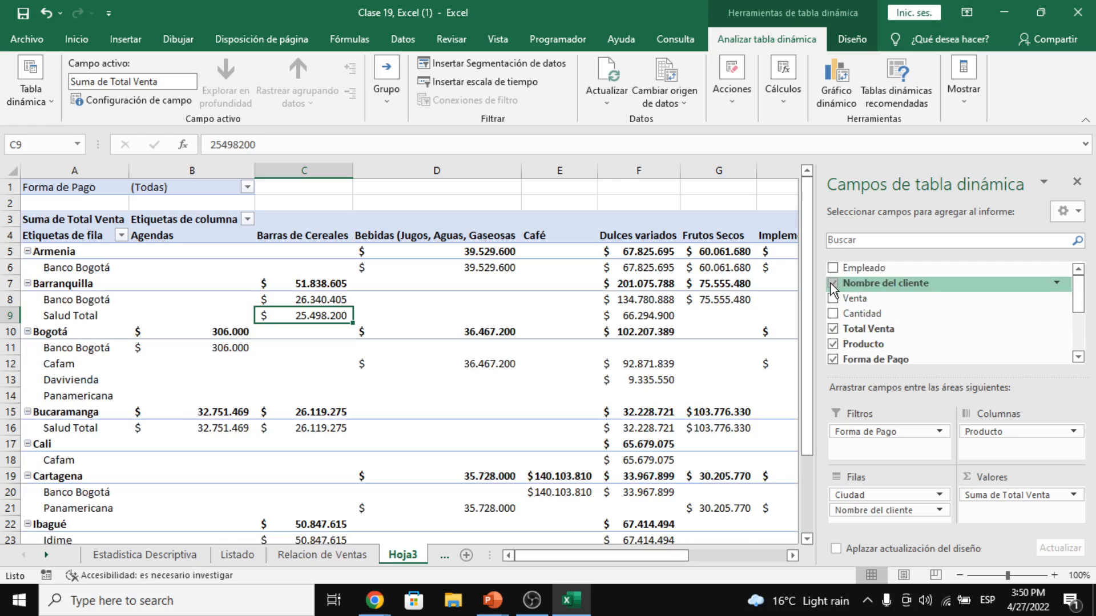
- Drag Nombre del cliente out of Filas for good and close the field list
left_click(832, 284)
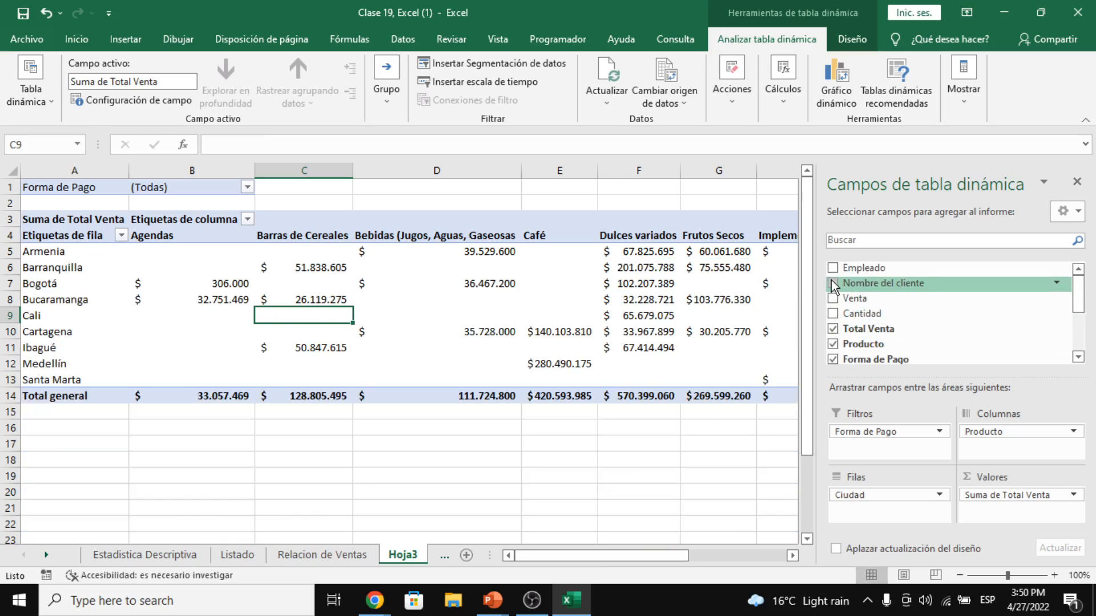
left_click(832, 284)
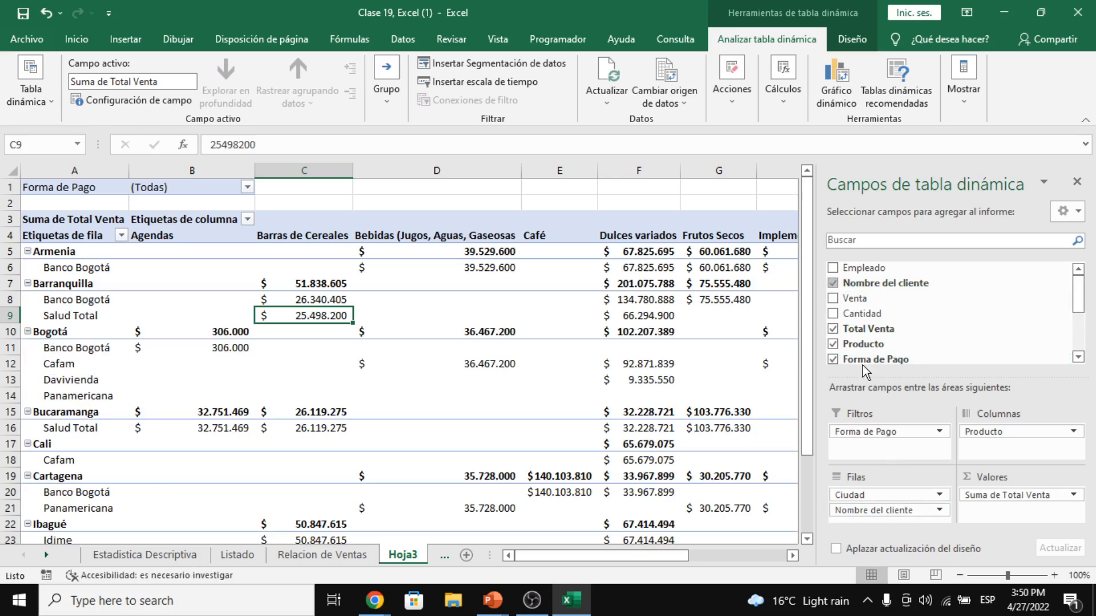
left_click(832, 283)
left_click(832, 284)
left_click_drag(885, 510, 241, 397)
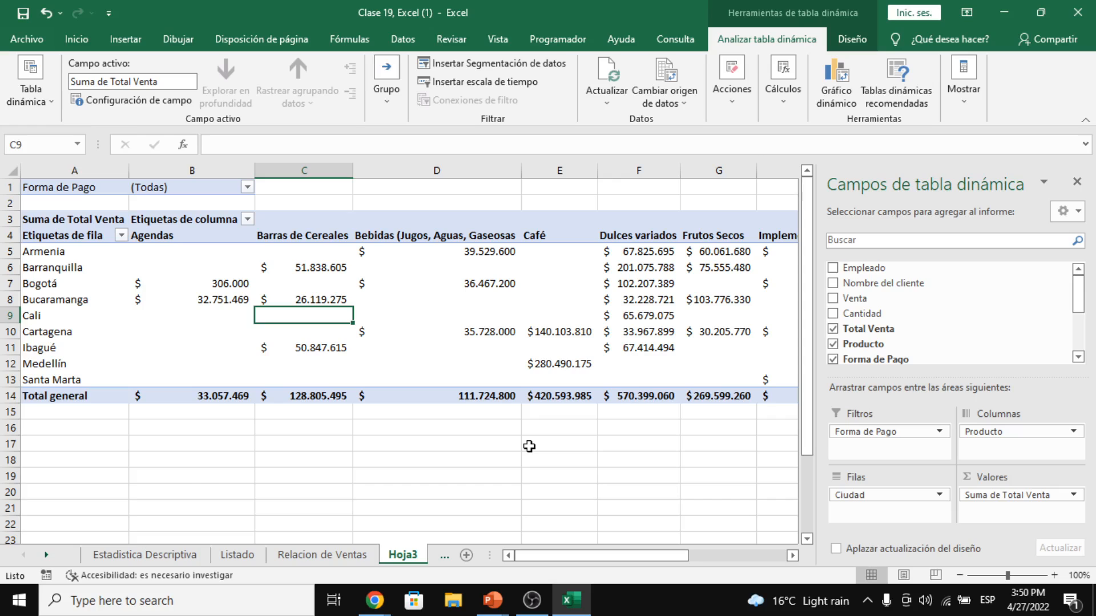
left_click(1076, 183)
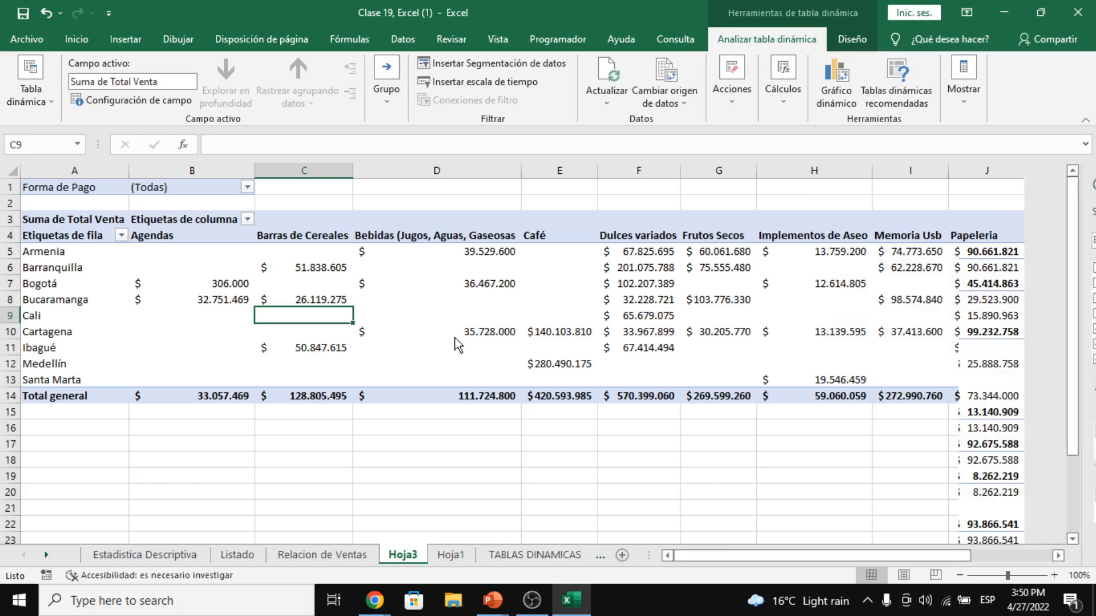
- Change the Total Venta value field to Recuento, giving Cuenta de Total Venta with Café at 420
right_click(334, 316)
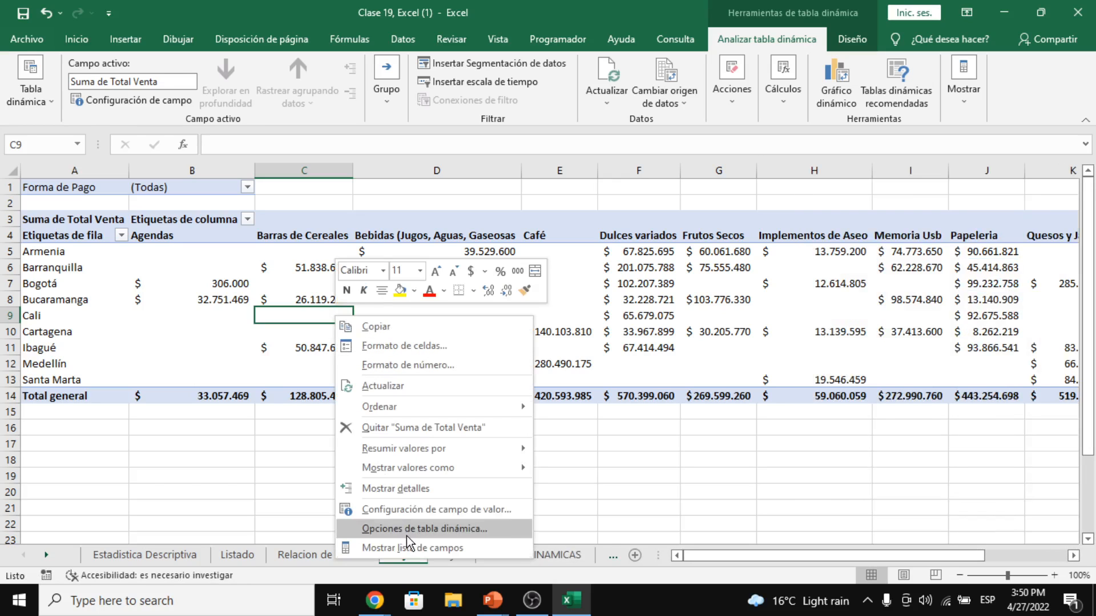
left_click(415, 511)
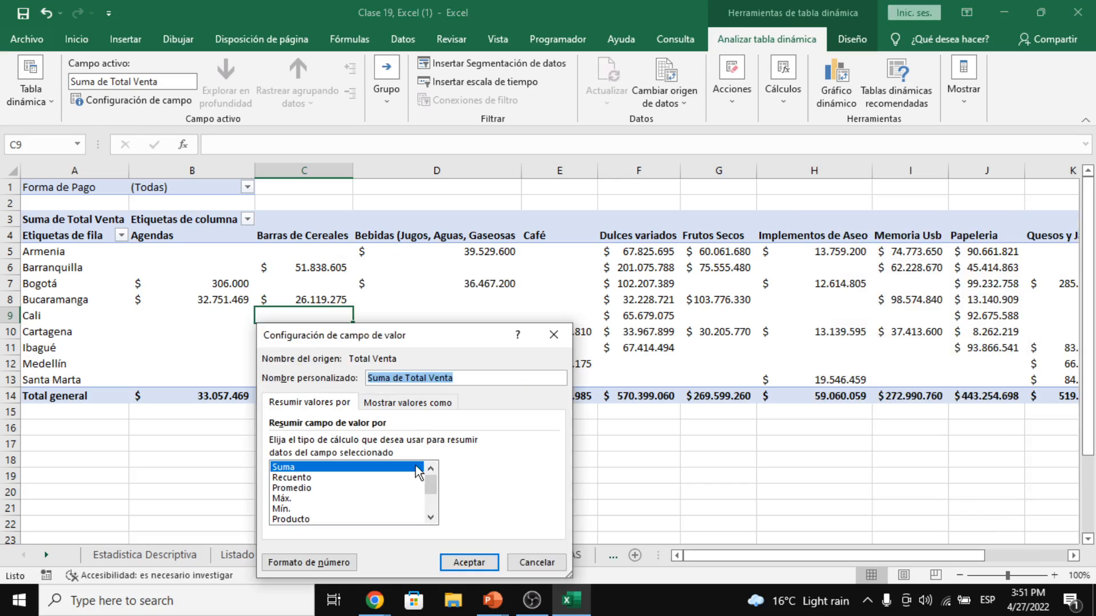
left_click_drag(412, 337, 759, 192)
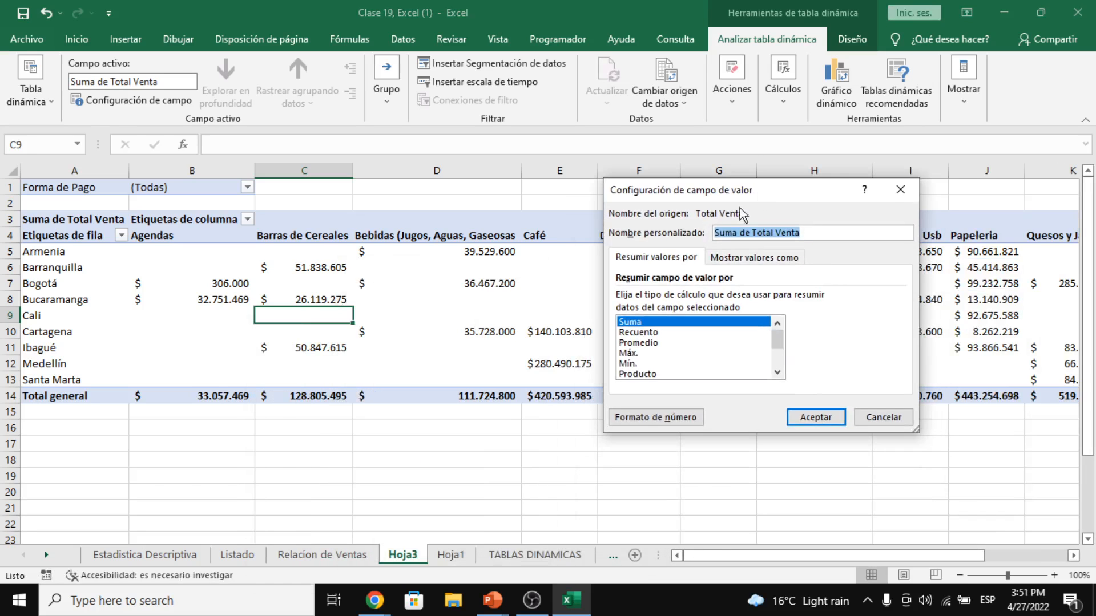
left_click(667, 333)
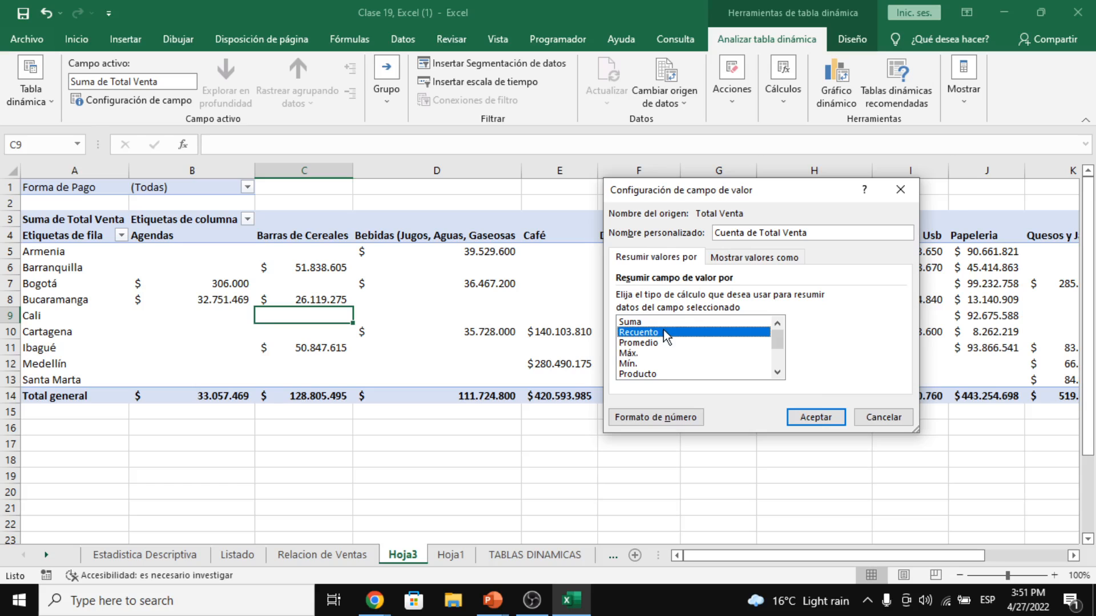
left_click(821, 416)
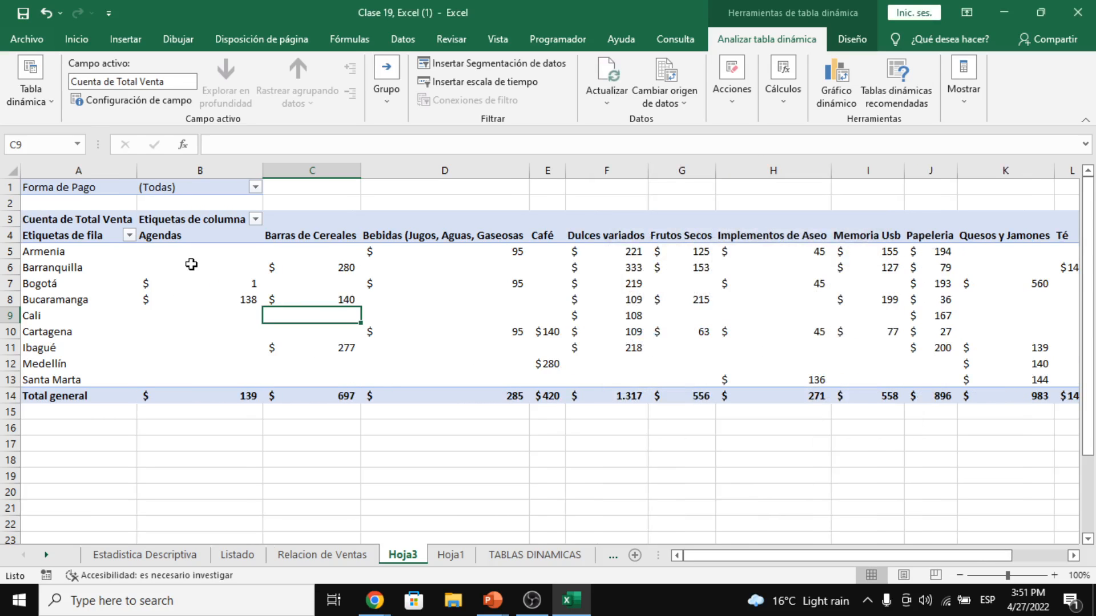
left_click_drag(192, 255, 421, 433)
left_click(323, 330)
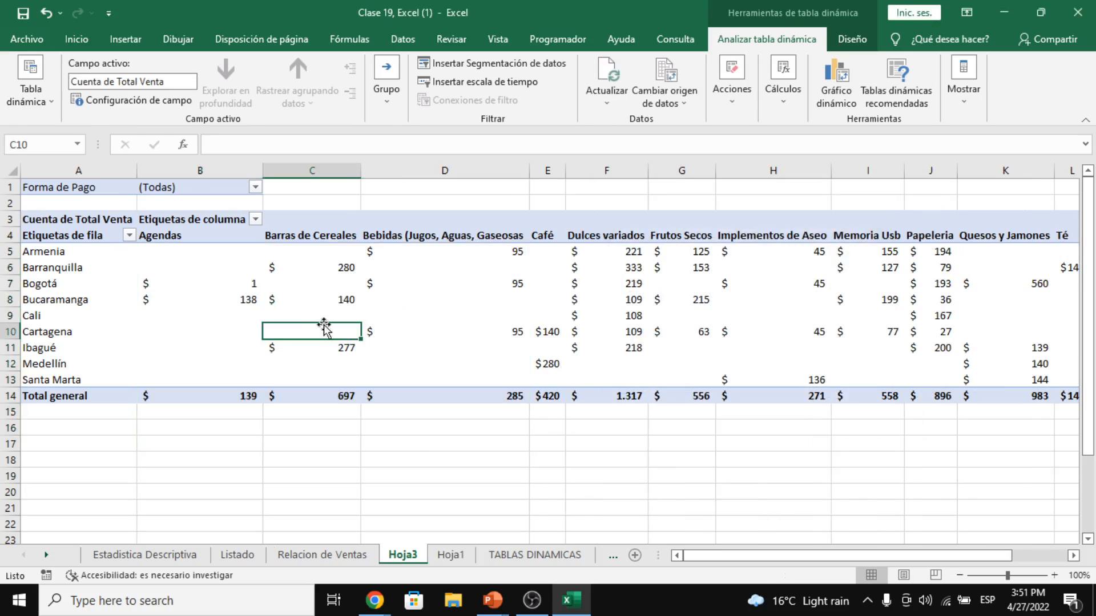
mouse_move(208, 285)
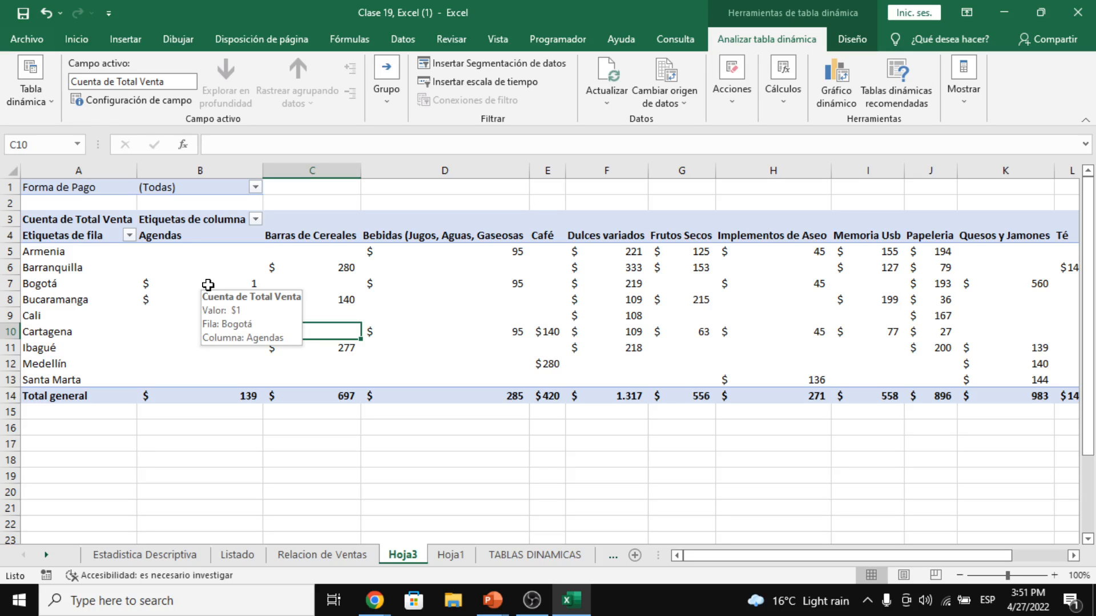
left_click(205, 332)
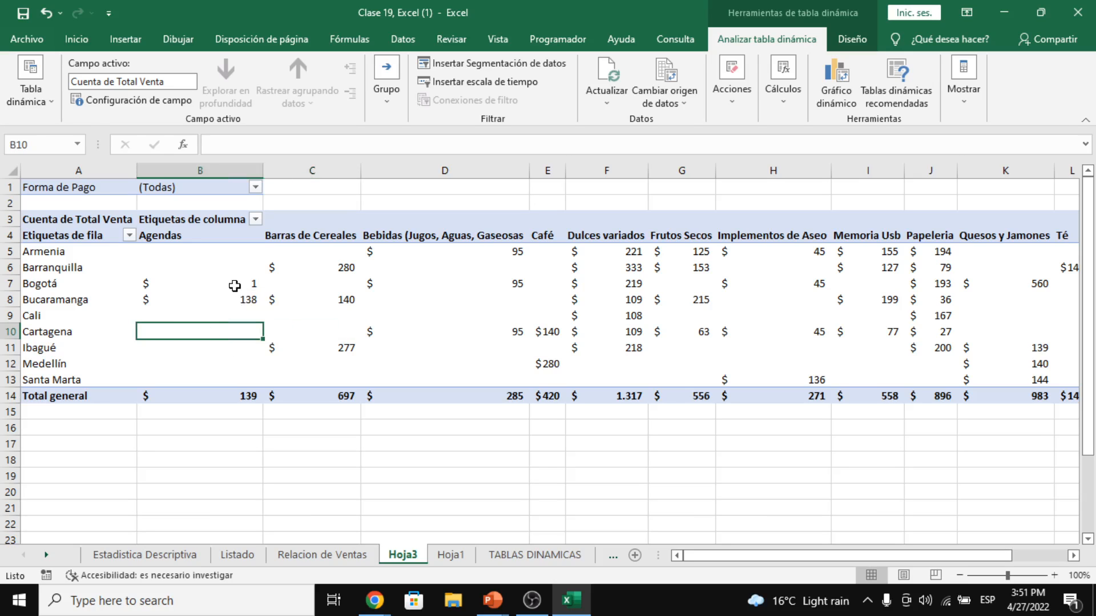
mouse_move(129, 284)
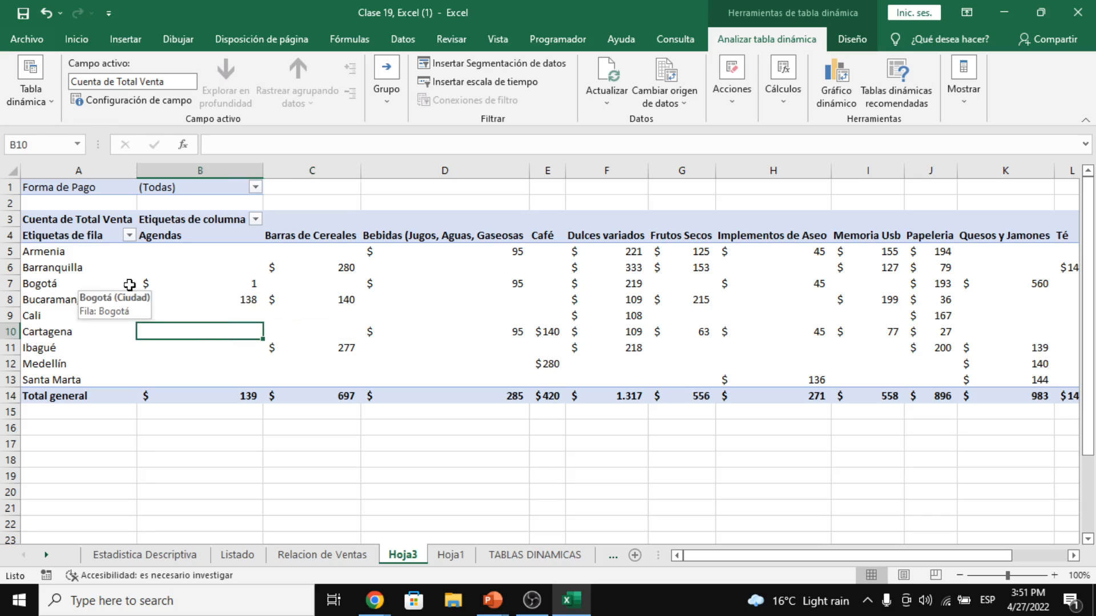
left_click(227, 285)
left_click(201, 235)
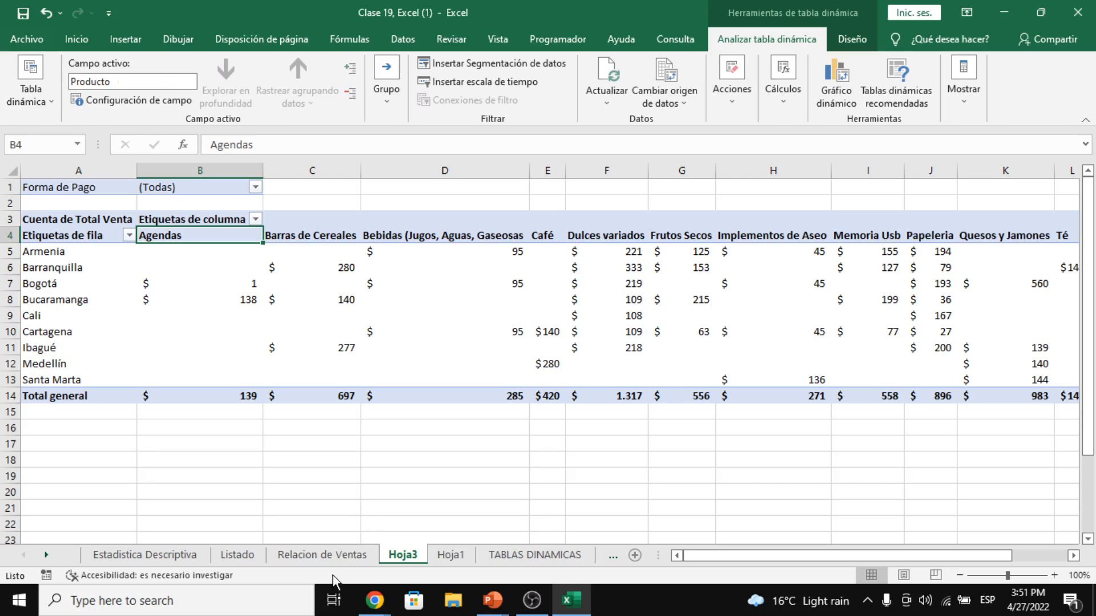
left_click(68, 293)
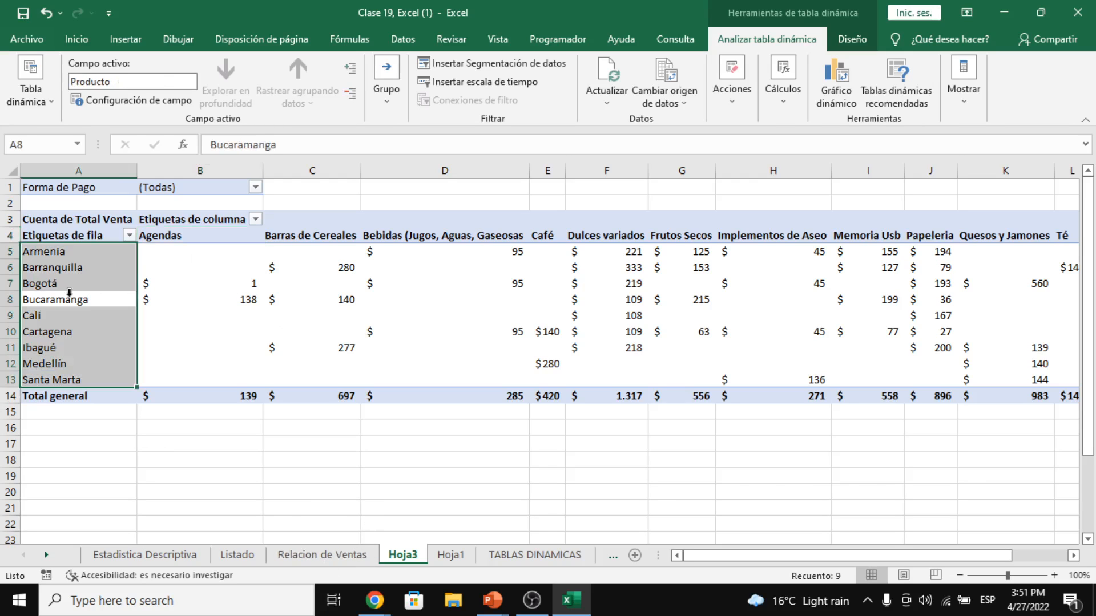
left_click(201, 307)
left_click(196, 239)
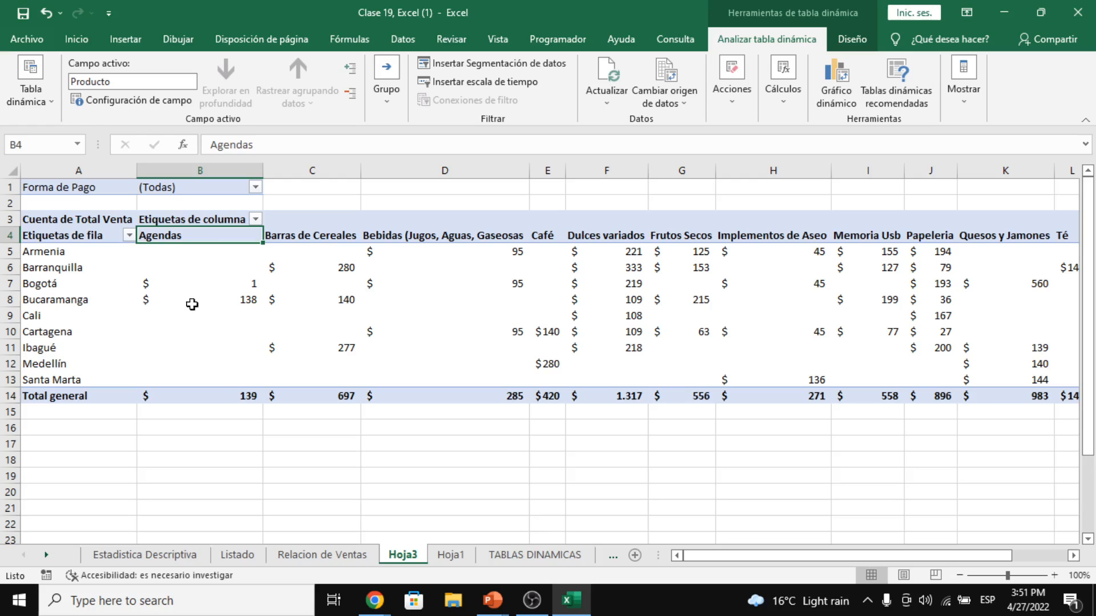
left_click(106, 270)
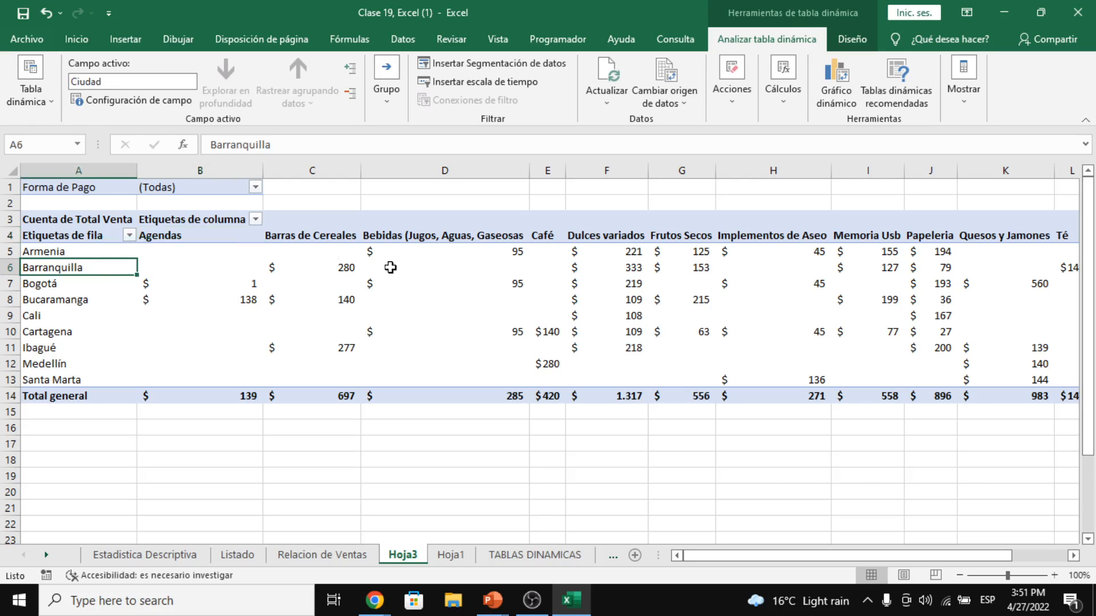
left_click(505, 249)
left_click_drag(674, 250, 671, 221)
left_click(676, 266)
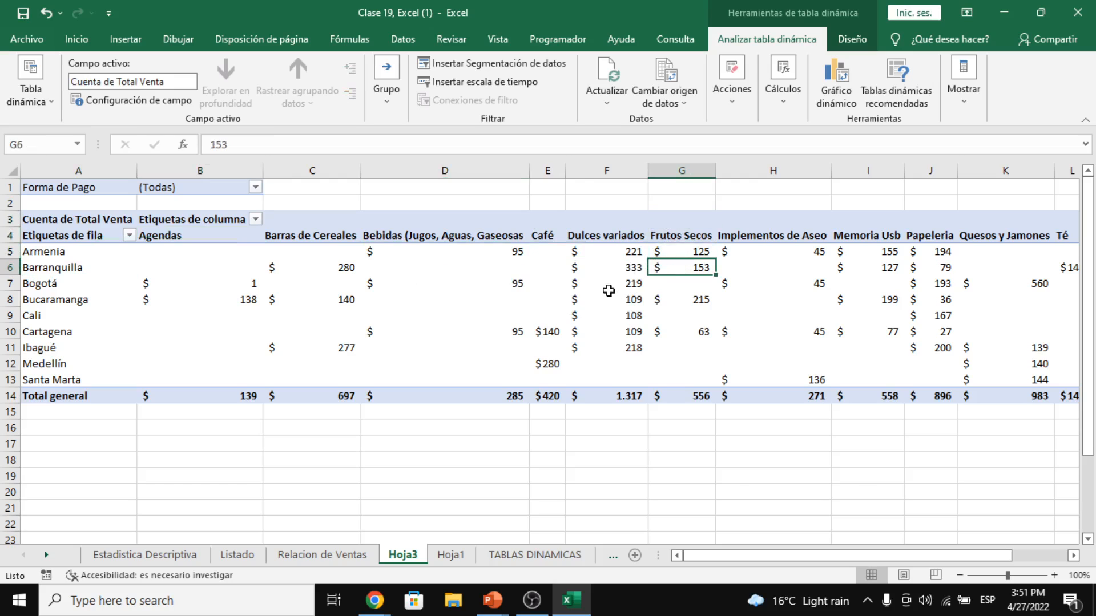
left_click_drag(608, 272, 684, 300)
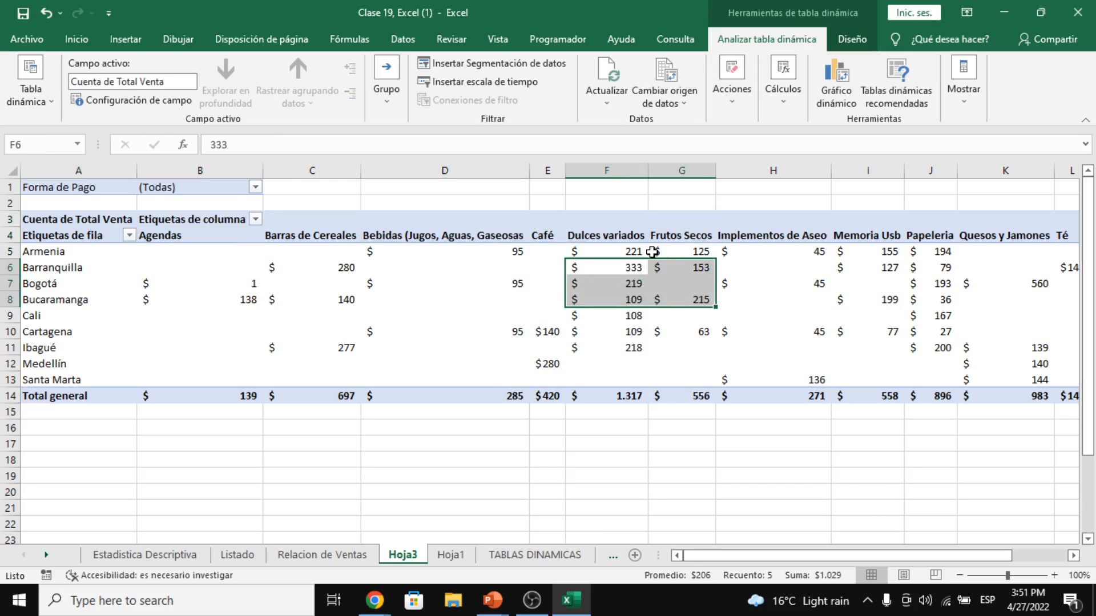
left_click(224, 395)
left_click(314, 396)
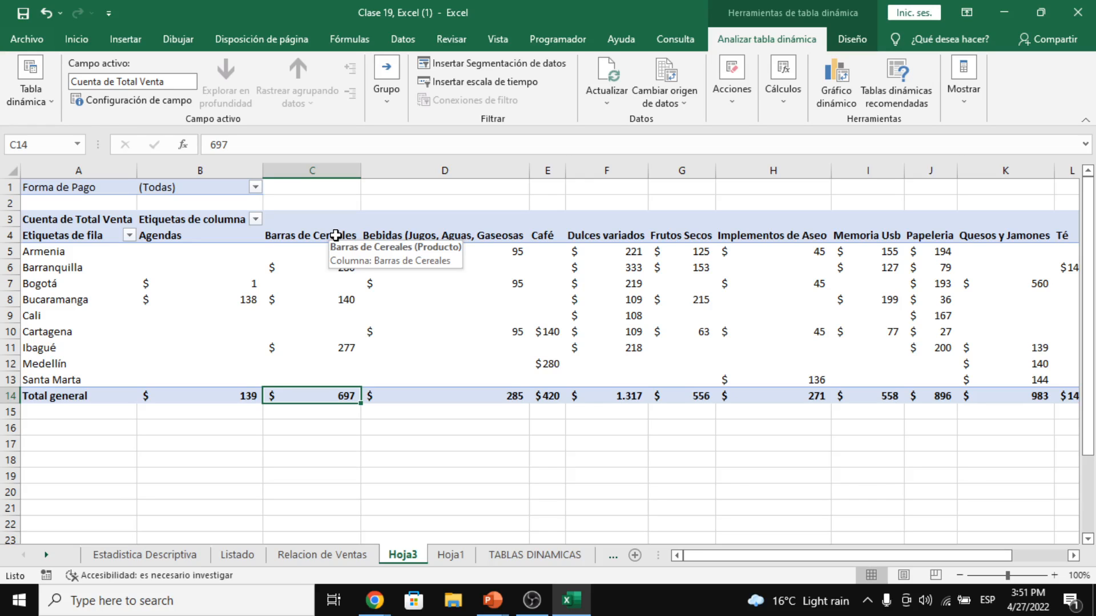
left_click(421, 294)
left_click_drag(190, 249, 965, 379)
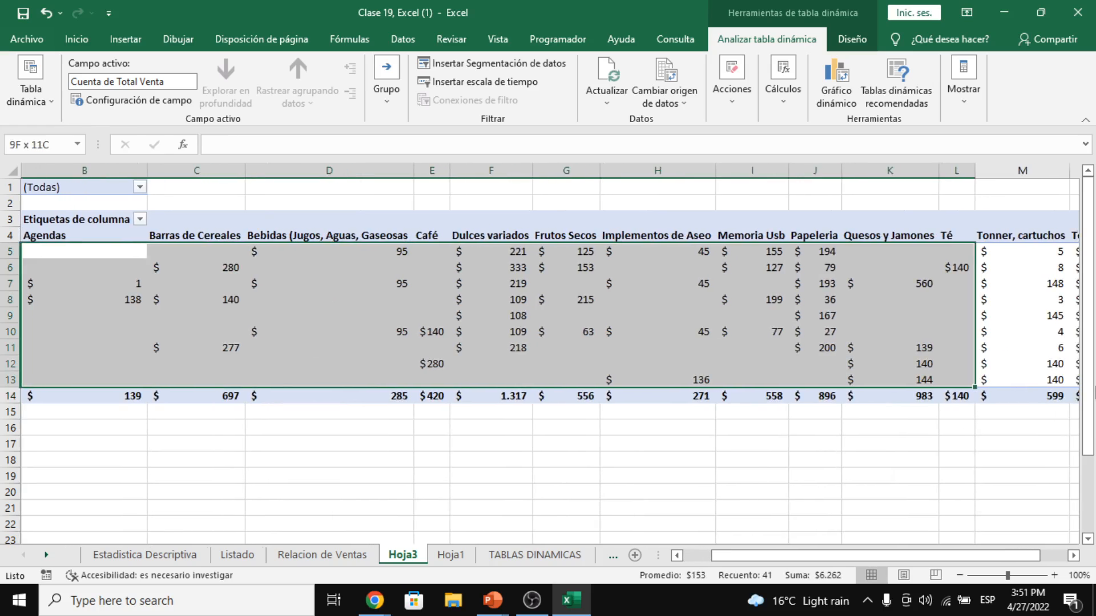
left_click(359, 283)
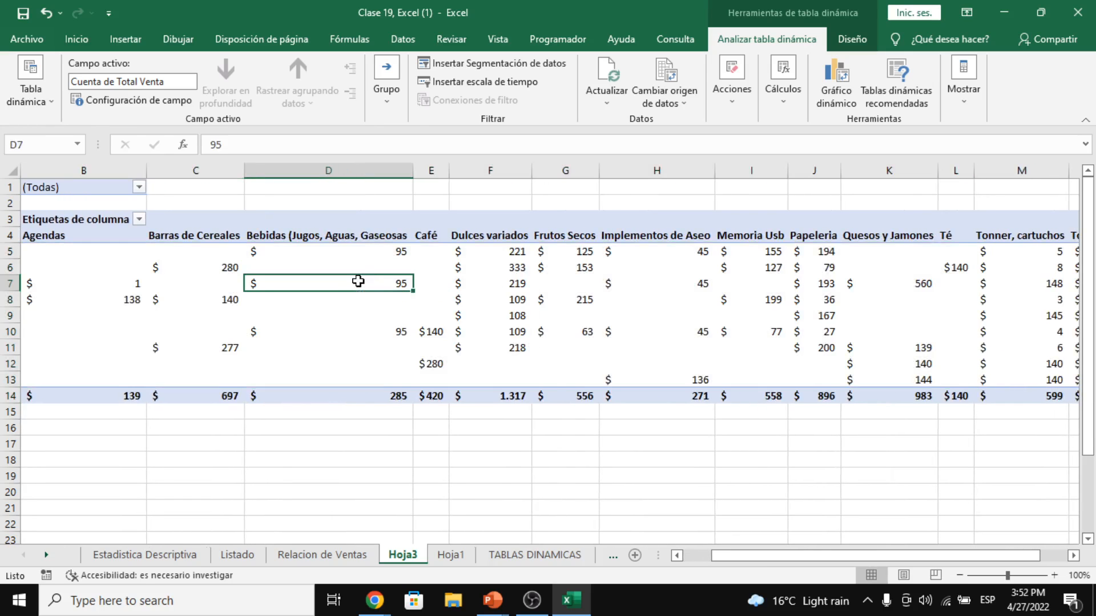
- Switch the Total Venta value field back to Suma, showing Suma de Total Venta
right_click(359, 283)
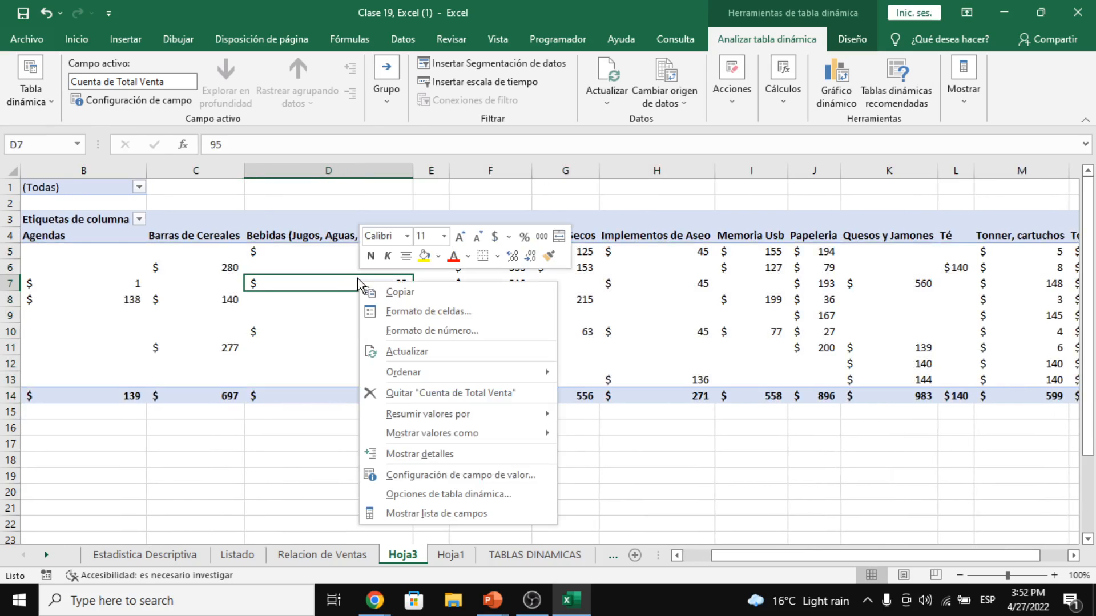
left_click(444, 474)
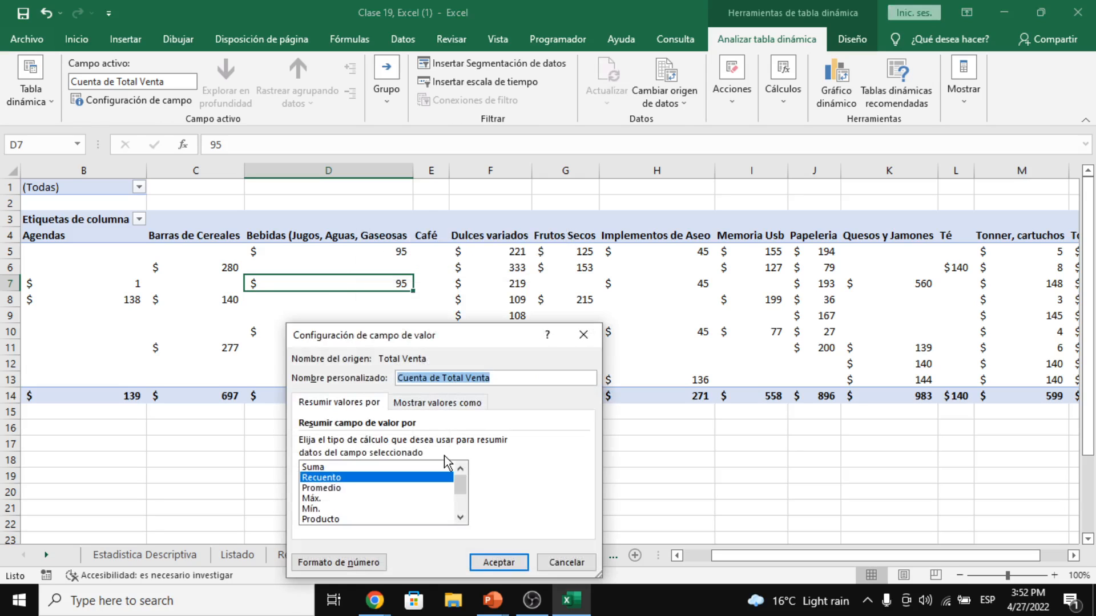
left_click(315, 468)
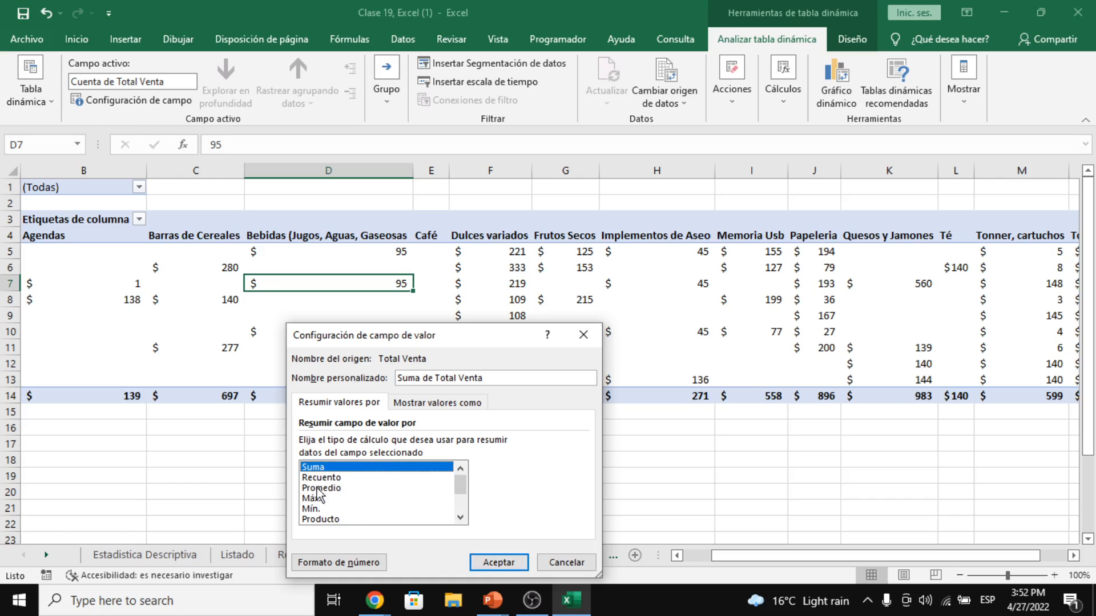
left_click(510, 561)
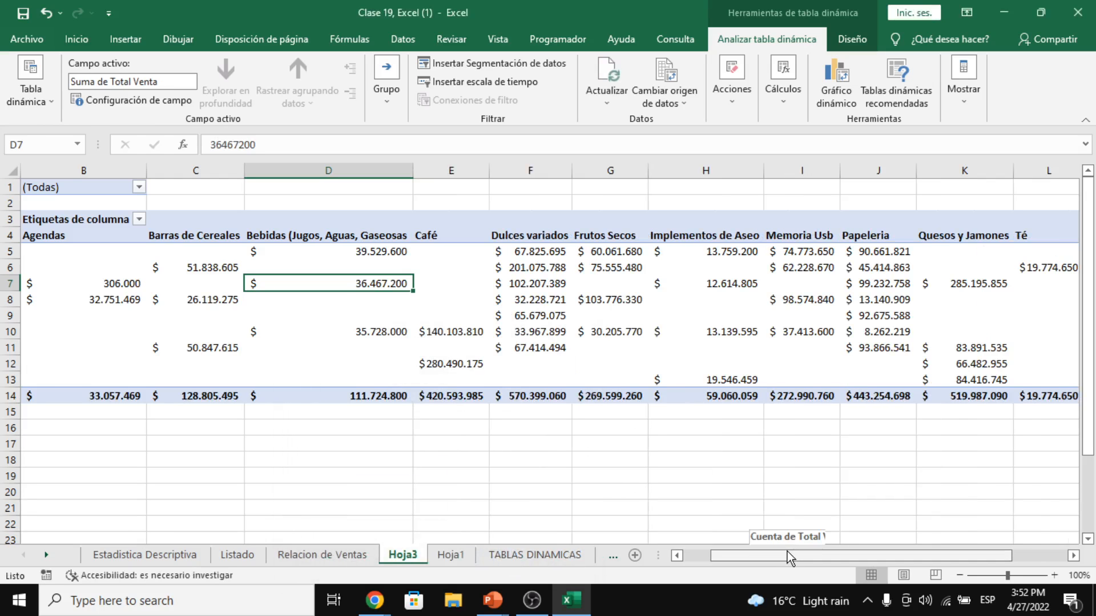
- Highlight the pivot's summed values, Total general column, product headers and city labels to explain them
left_click_drag(786, 552, 742, 551)
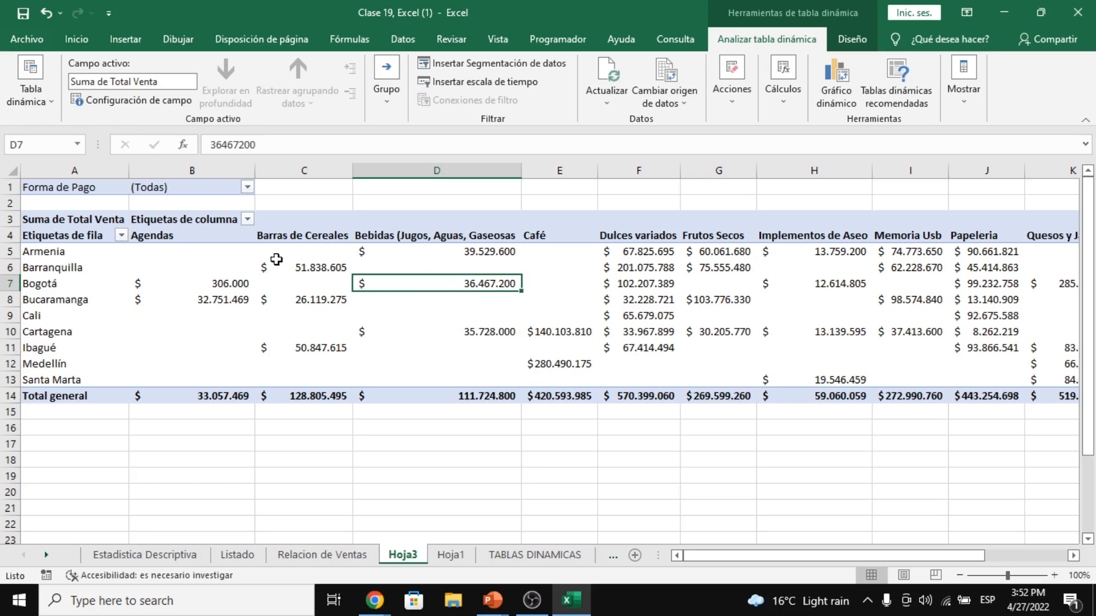
left_click_drag(239, 251, 970, 376)
left_click(996, 236)
left_click_drag(997, 235, 155, 237)
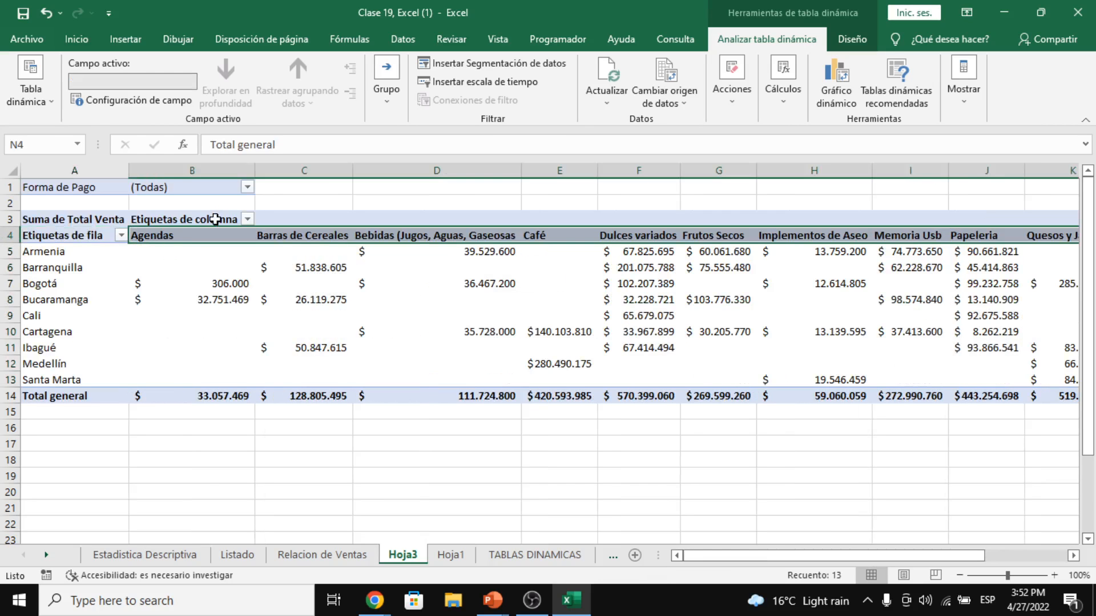
left_click_drag(82, 237, 83, 391)
- Select the Barranquilla cereal-bar total, then bring the Google Meet call window forward
left_click(303, 272)
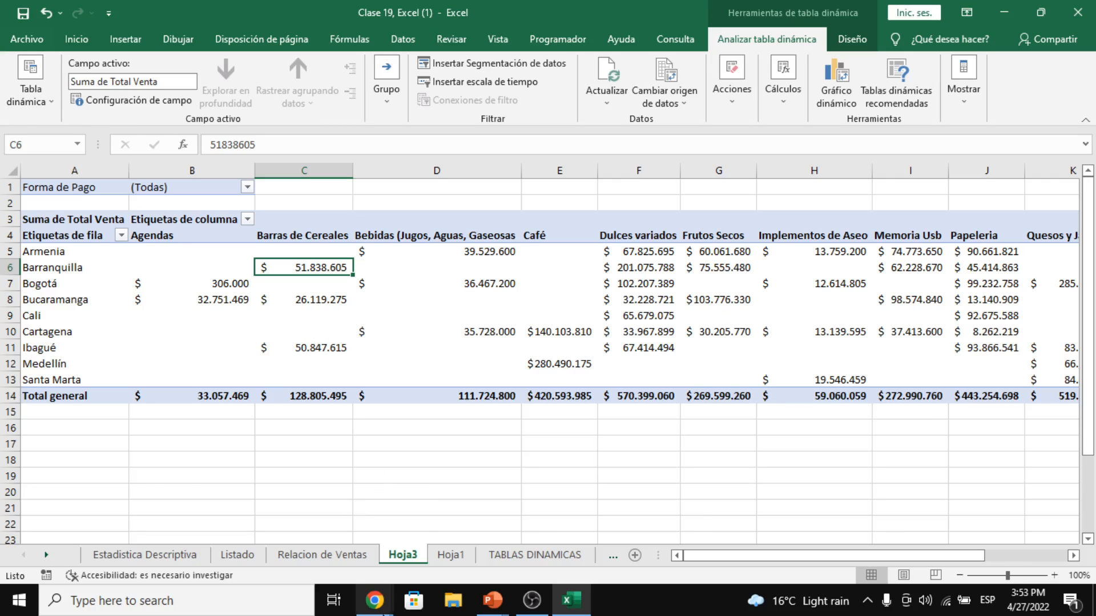
left_click(375, 600)
left_click(282, 573)
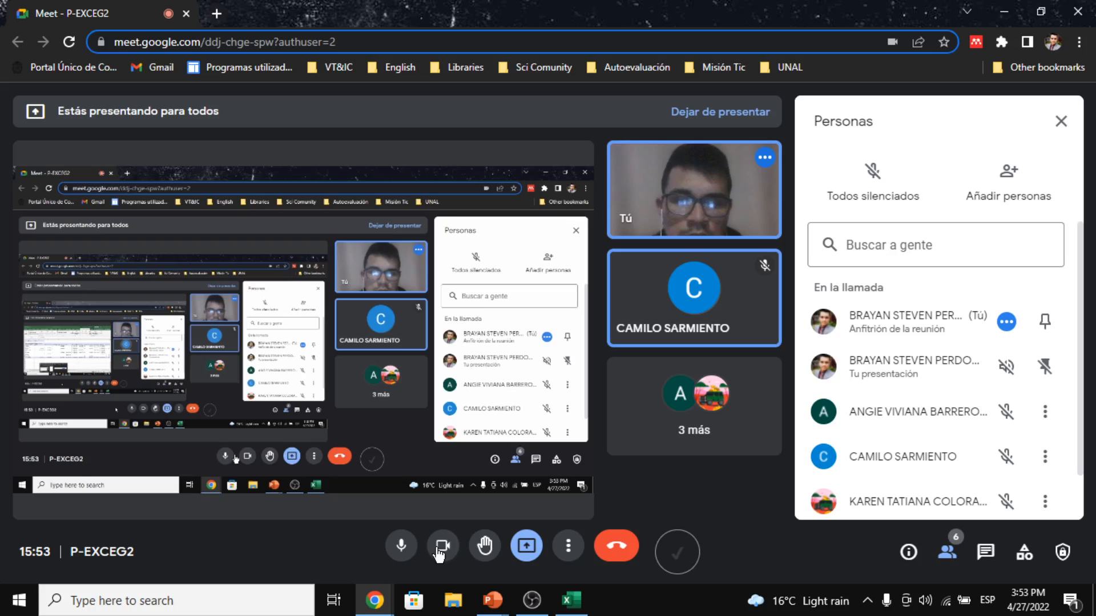
- Turn off the camera and mute the microphone with Ctrl+D, then return to Excel
left_click(442, 546)
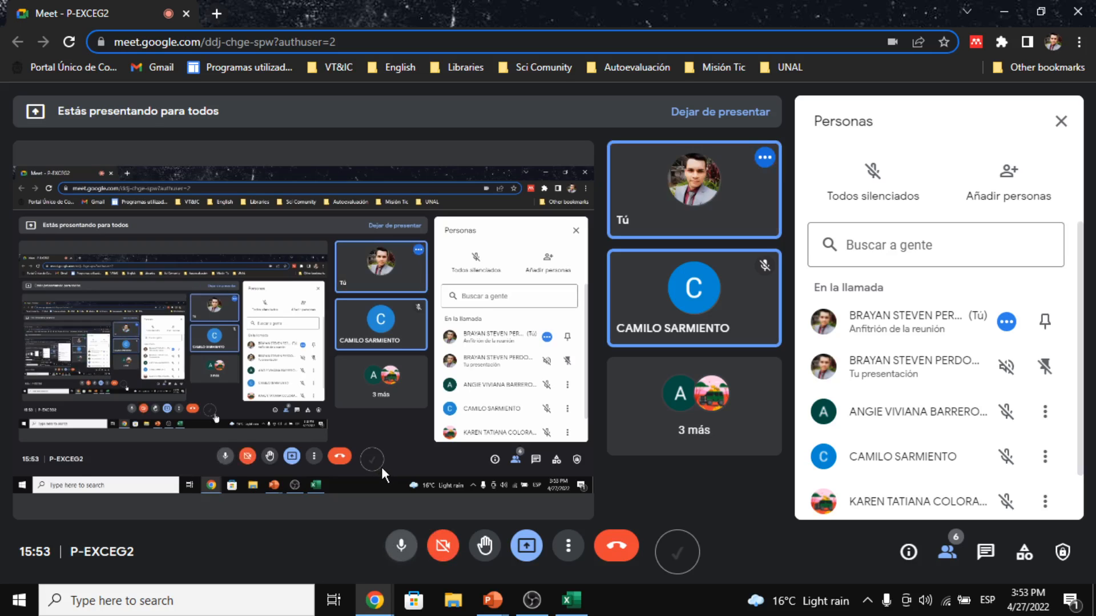
key("ctrl+d")
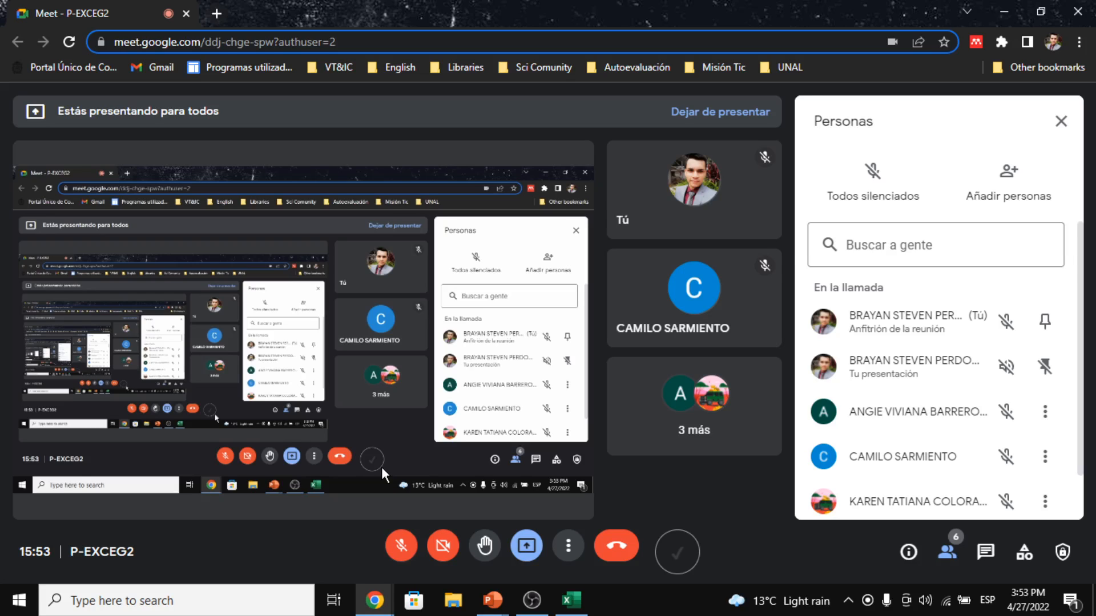
key("alt+Tab")
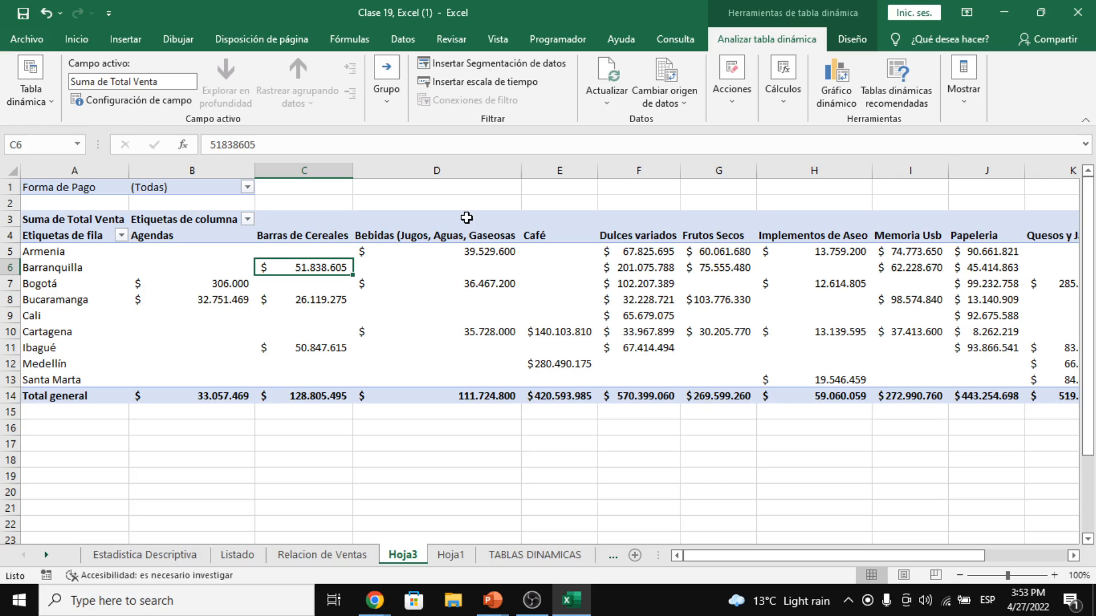
- Show the PivotTable field list for the Hoja3 pivot, then move to the Relacion de Ventas sheet
left_click(639, 316)
left_click(963, 79)
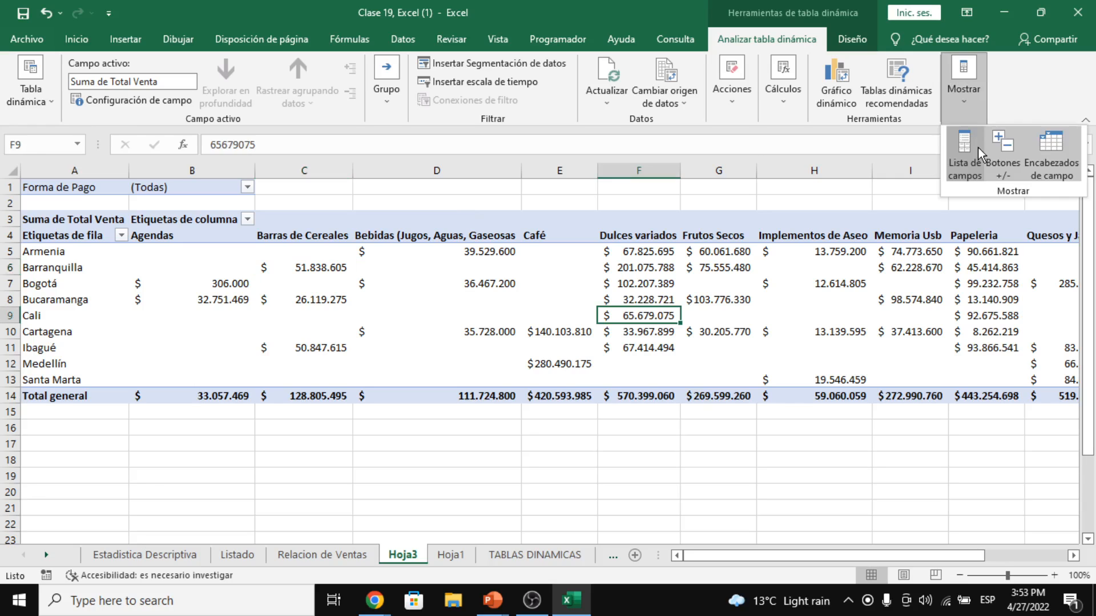
left_click(978, 148)
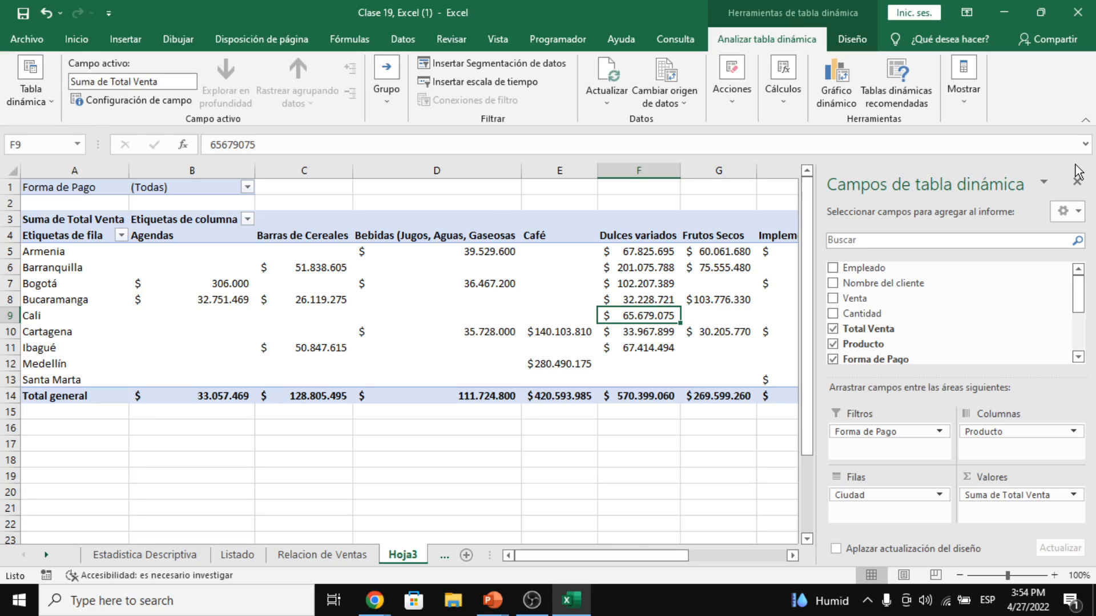
key("ctrl+Page_Up")
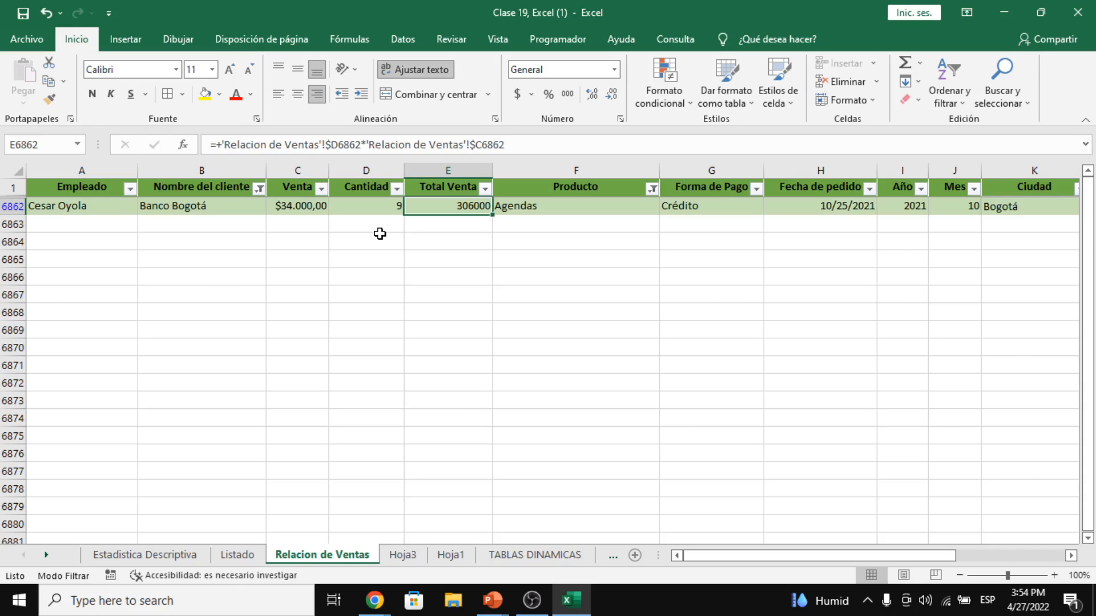
- Compare the source sheet with Hoja3 and select the Agendas heading in the pivot
key("ctrl+Page_Down")
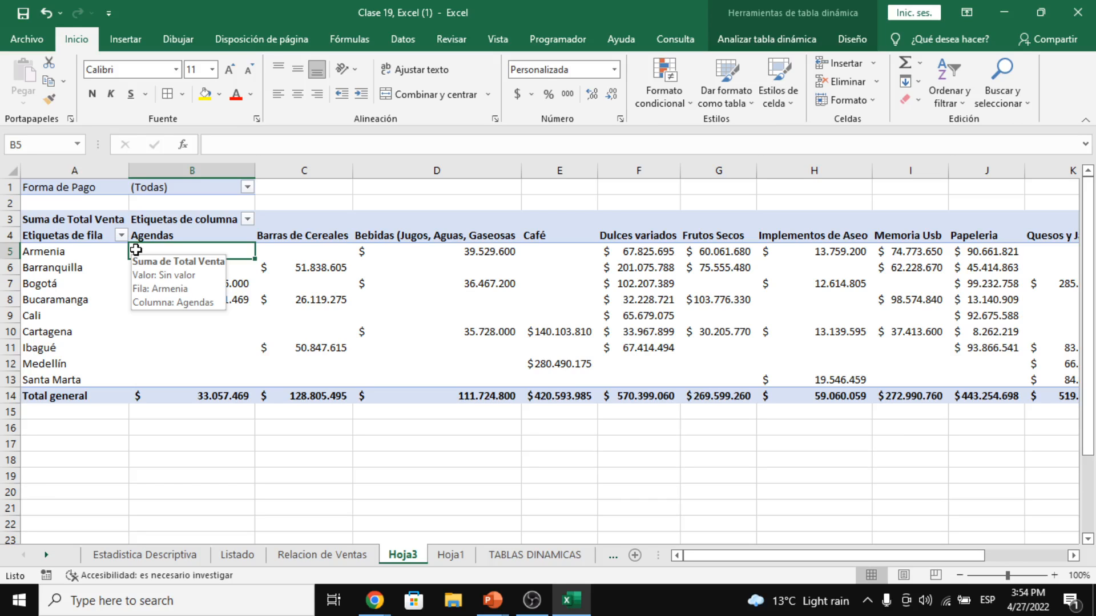
key("ctrl+Page_Up")
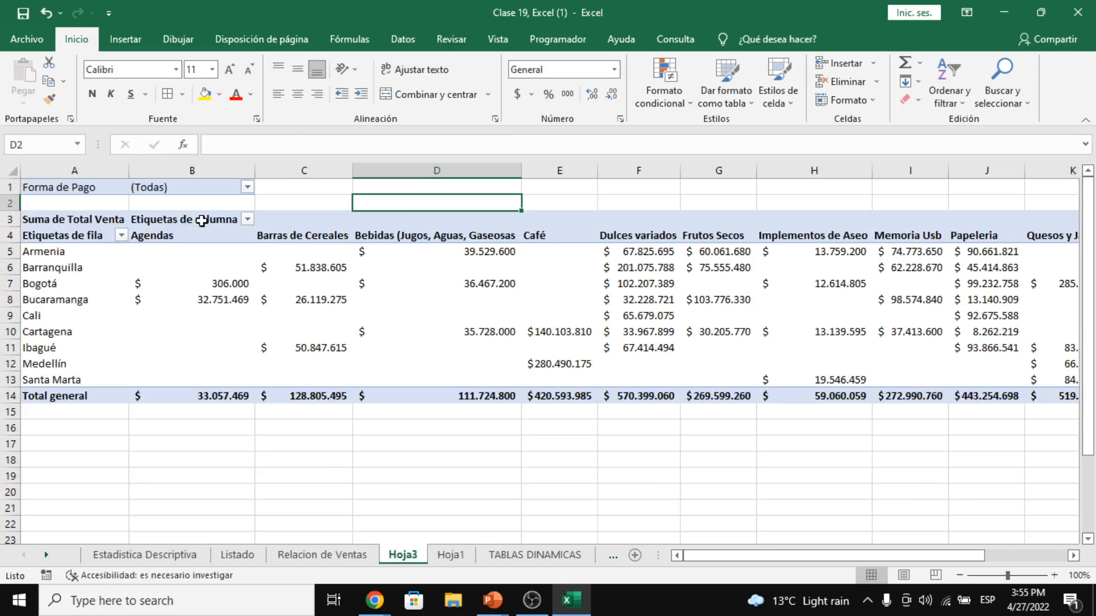
left_click(195, 184)
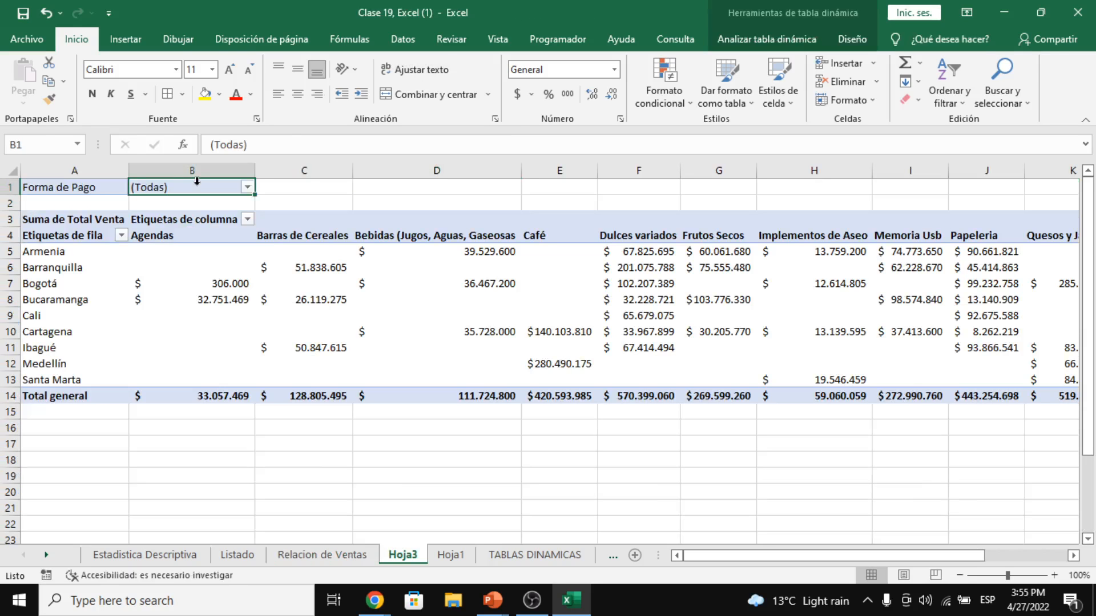
left_click(209, 240)
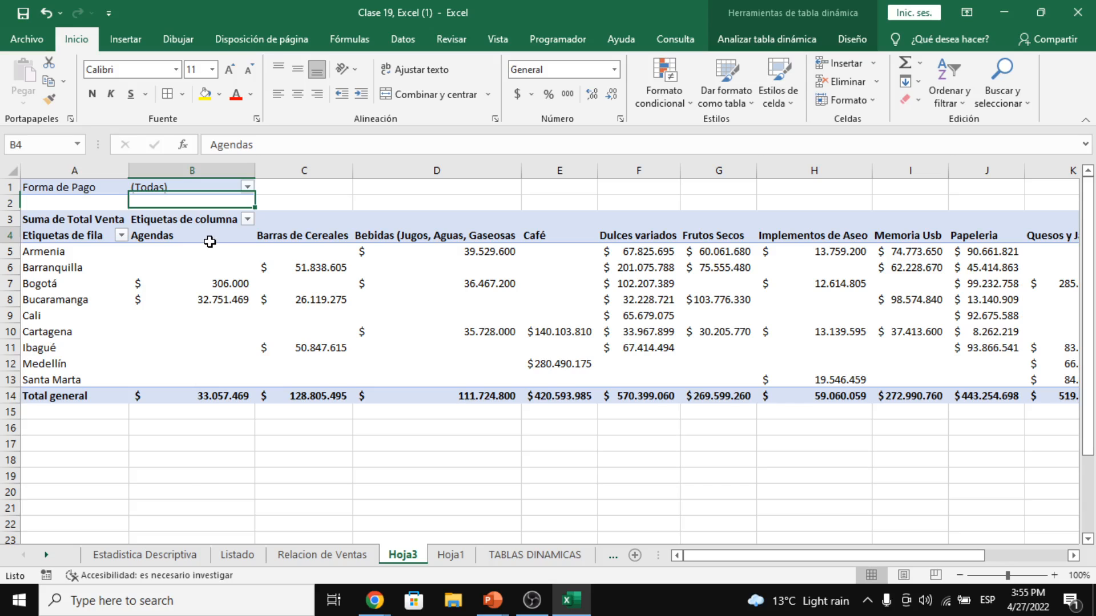
- Create a calculated IVA field with formula ='Total Venta'*0,19 in the Hoja3 pivot
left_click(766, 39)
left_click(783, 92)
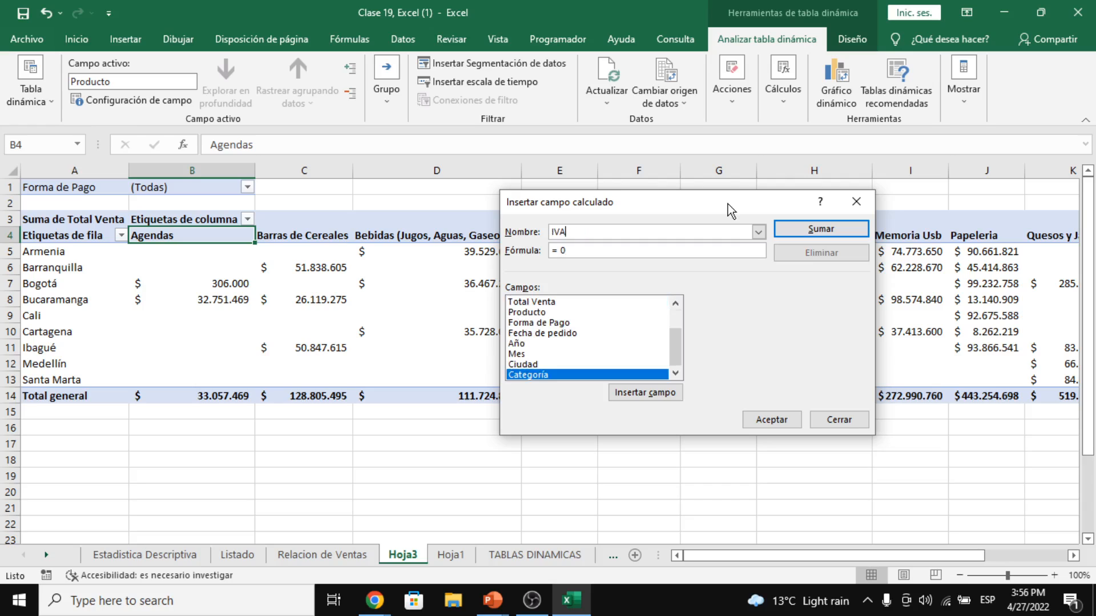
left_click(712, 247)
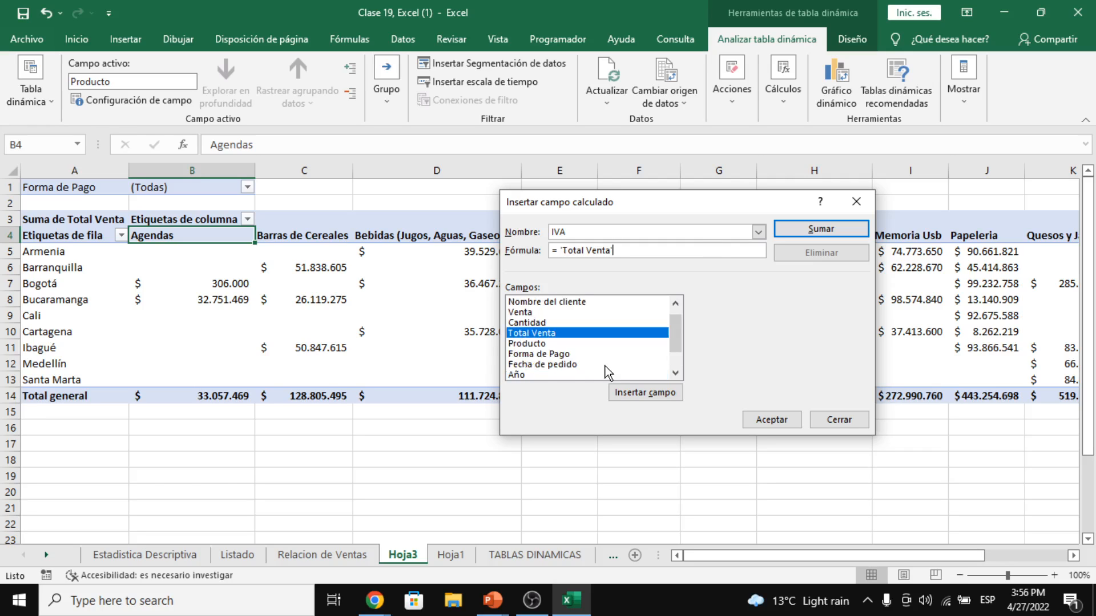
type("*")
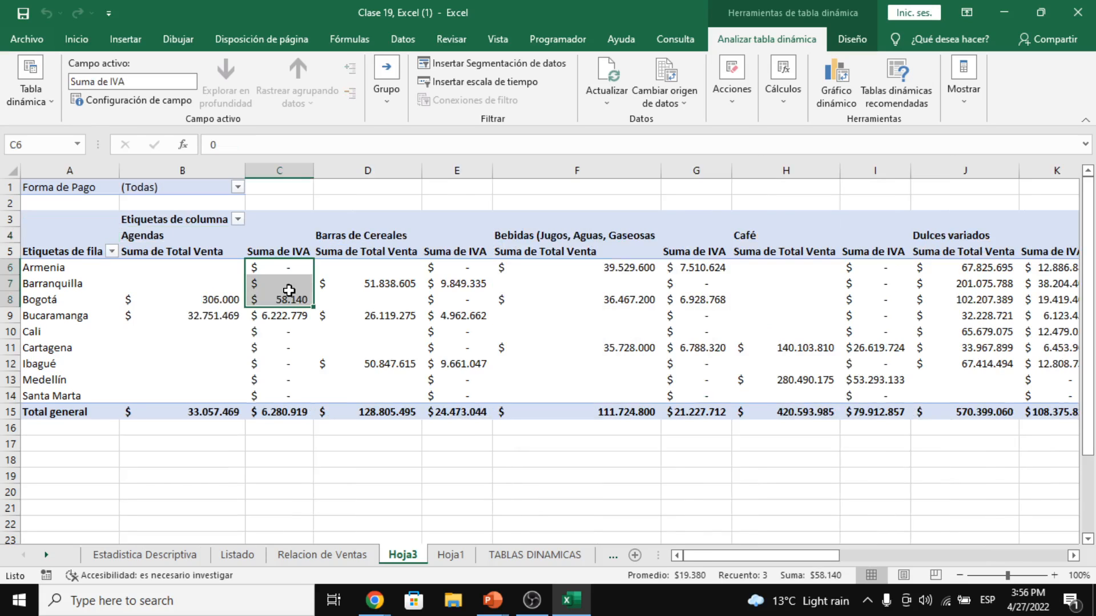
left_click(289, 290)
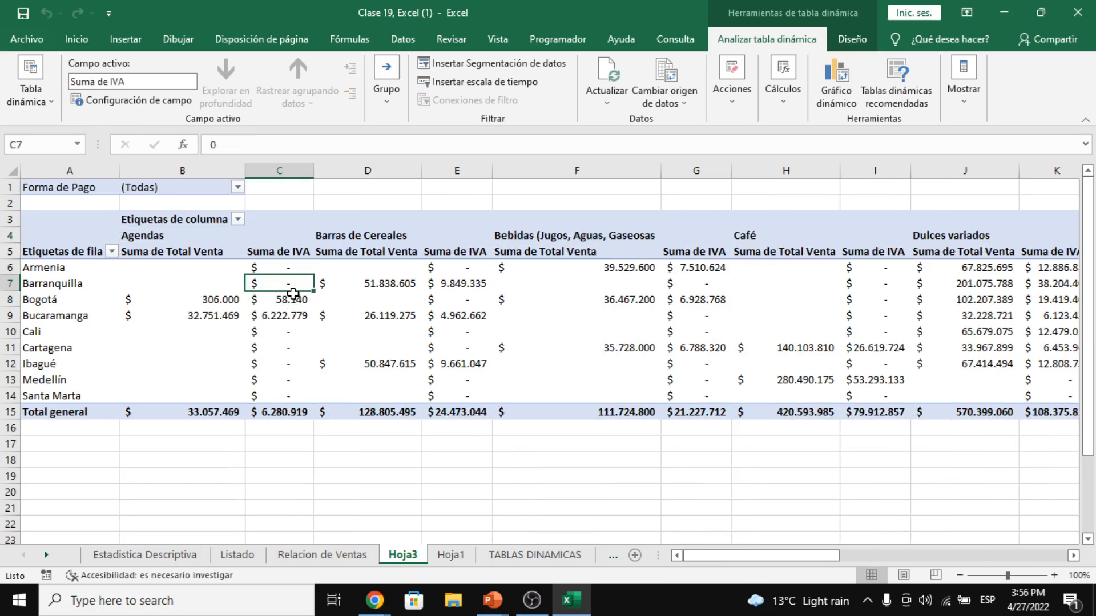
left_click(243, 301)
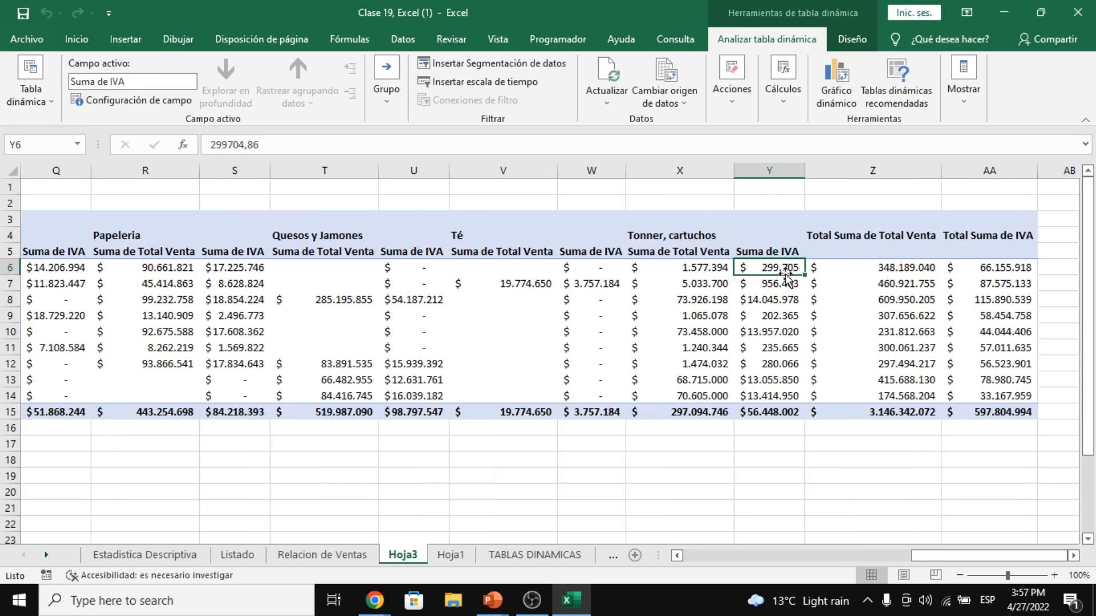
left_click(986, 267)
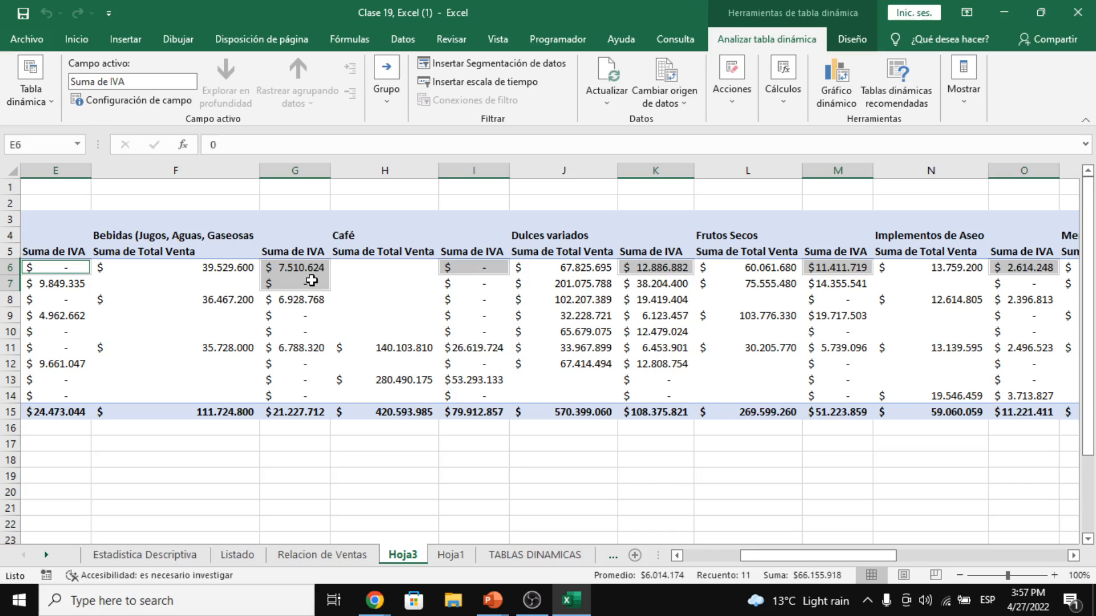
left_click_drag(771, 556, 672, 555)
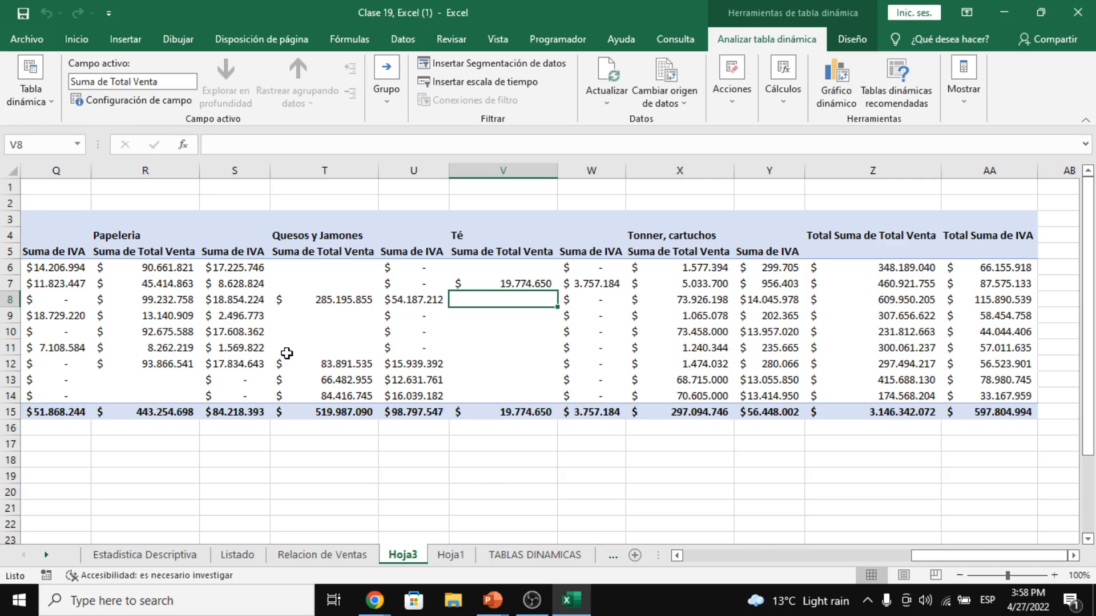
- Check Barranquilla's Tonner, cartuchos value and define the IVA2 calculated field before switching to the call
left_click(687, 283)
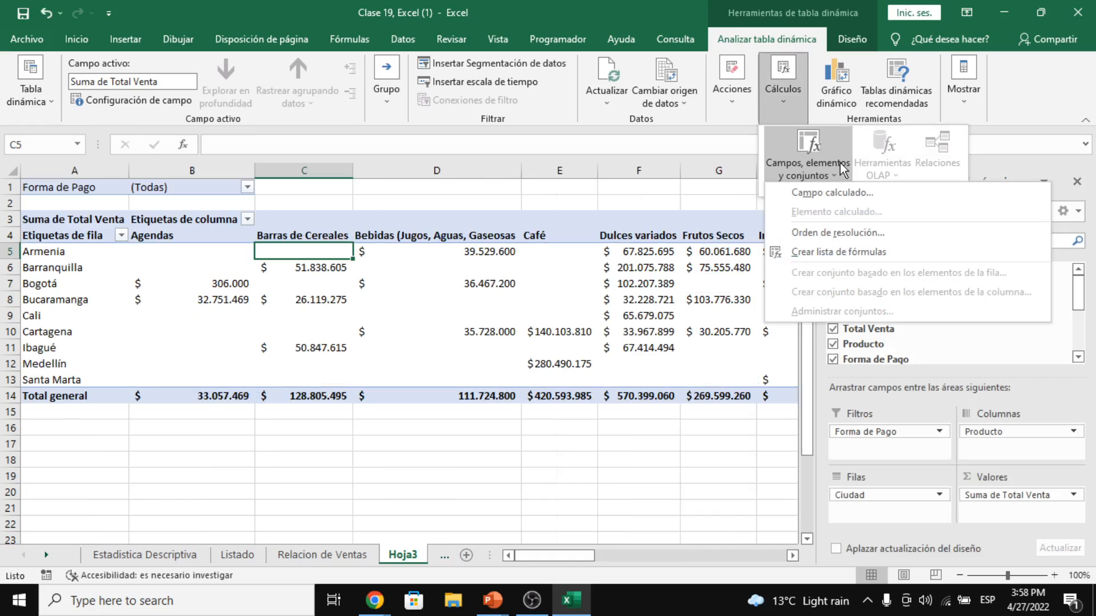
left_click(832, 192)
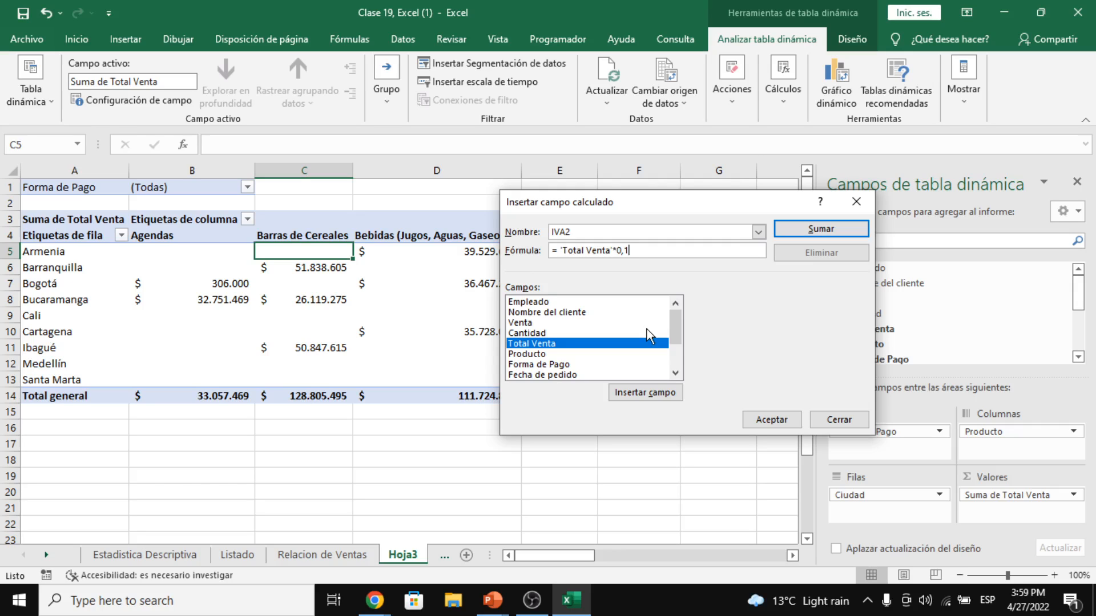
type("9")
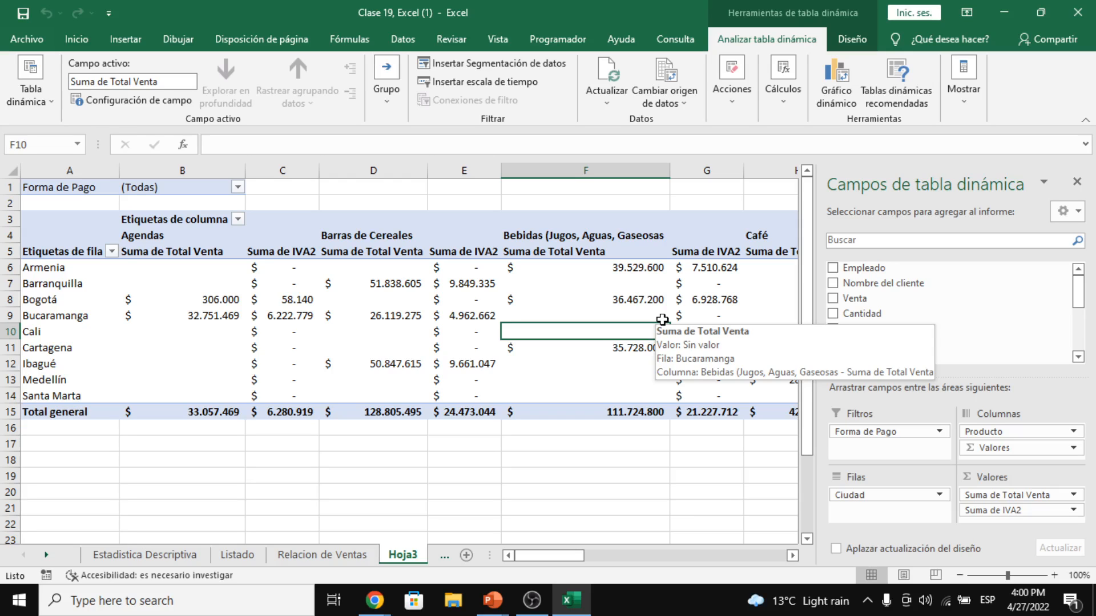
key("alt+Tab")
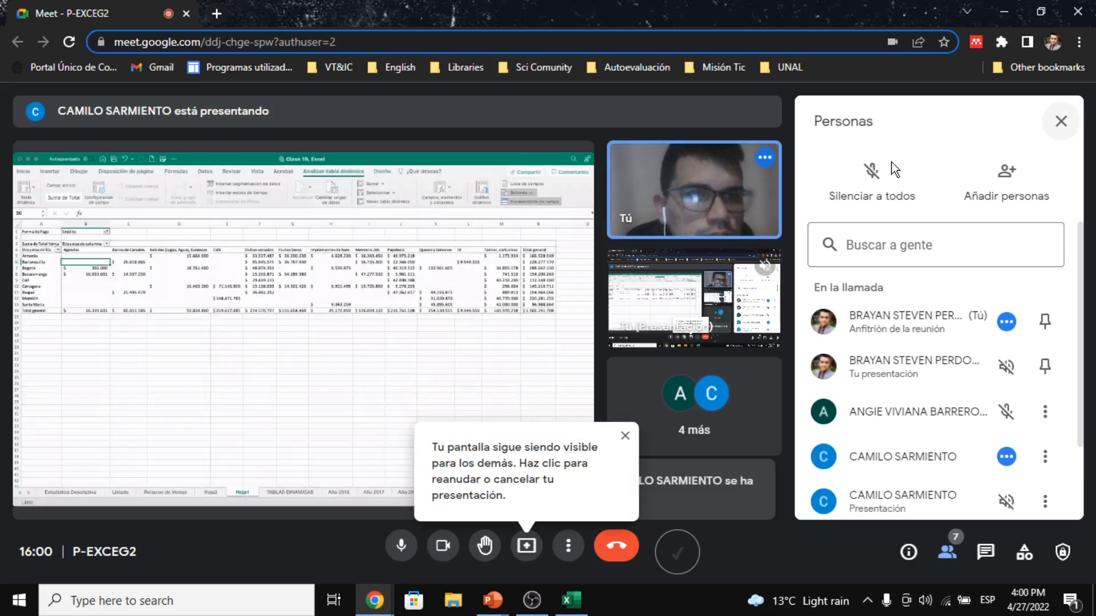
- Close the participant list, view the meeting full screen, and dismiss the presentation options
left_click(1061, 121)
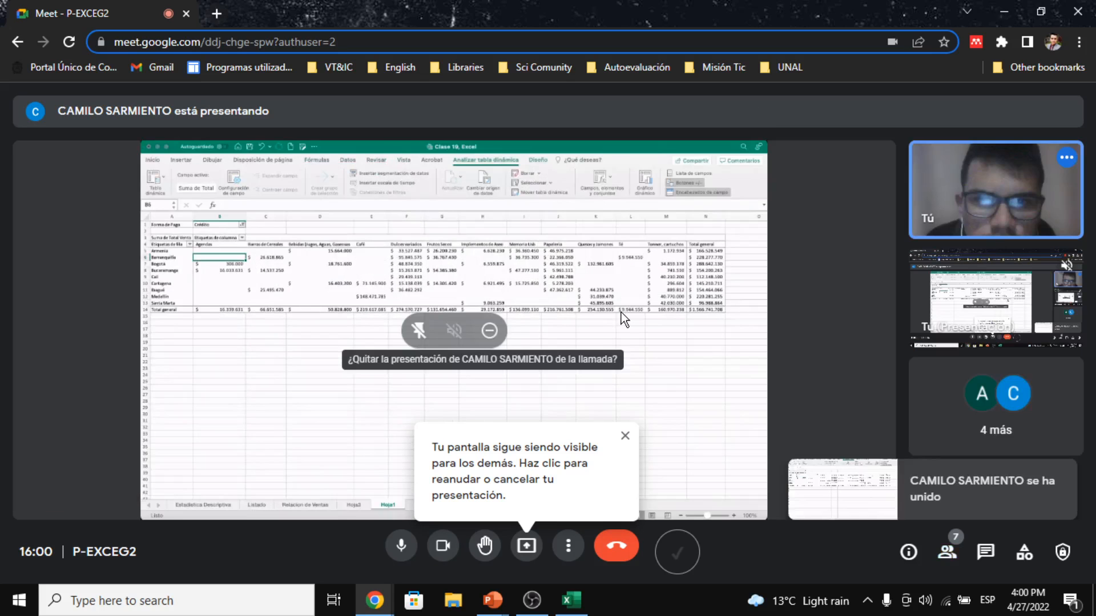
double_click(621, 312)
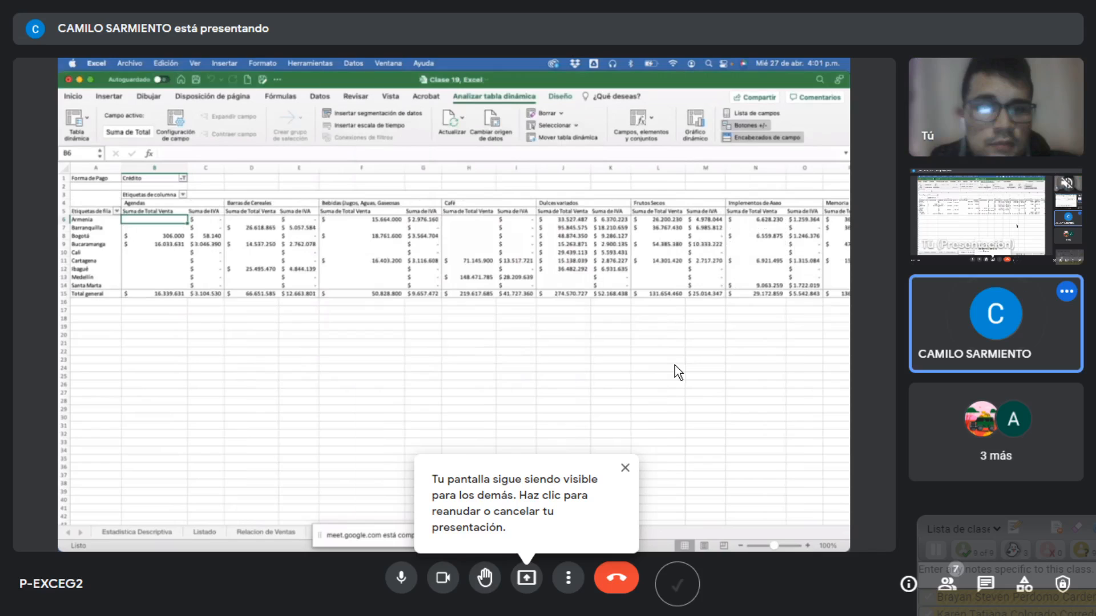
left_click(526, 578)
left_click(626, 526)
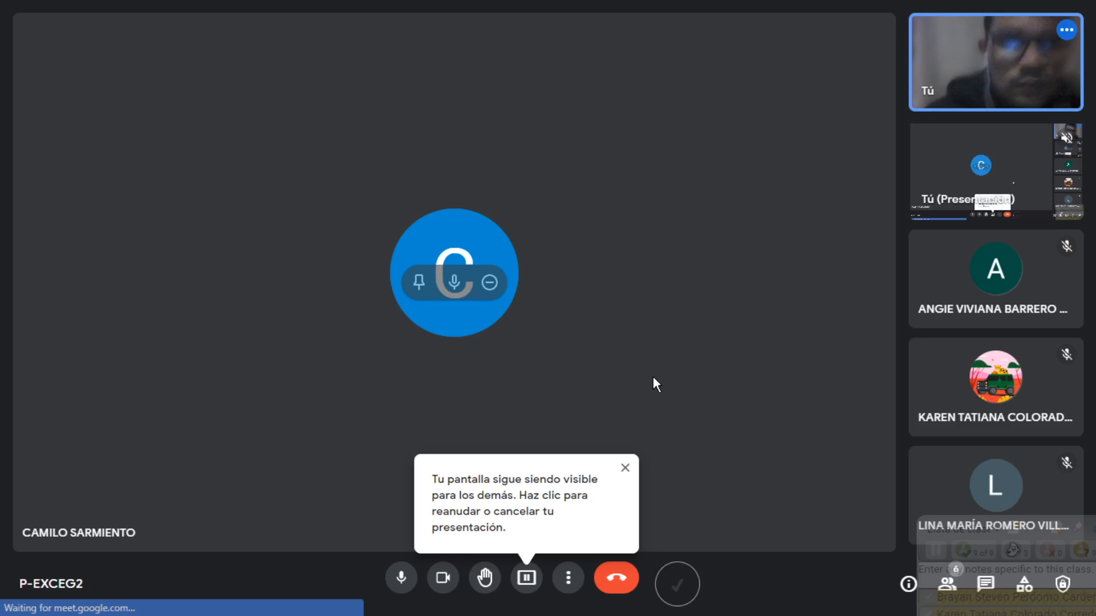
- Back in Excel, hide the field list and insert Producto, Forma de Pago and Ciudad slicers
key("alt+Tab")
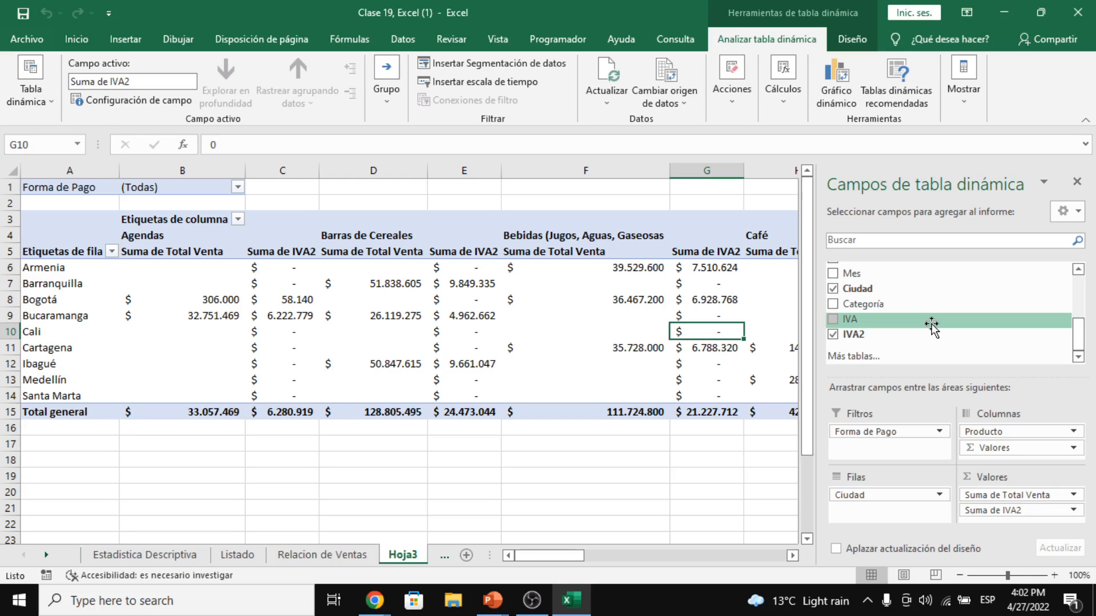
left_click(1077, 182)
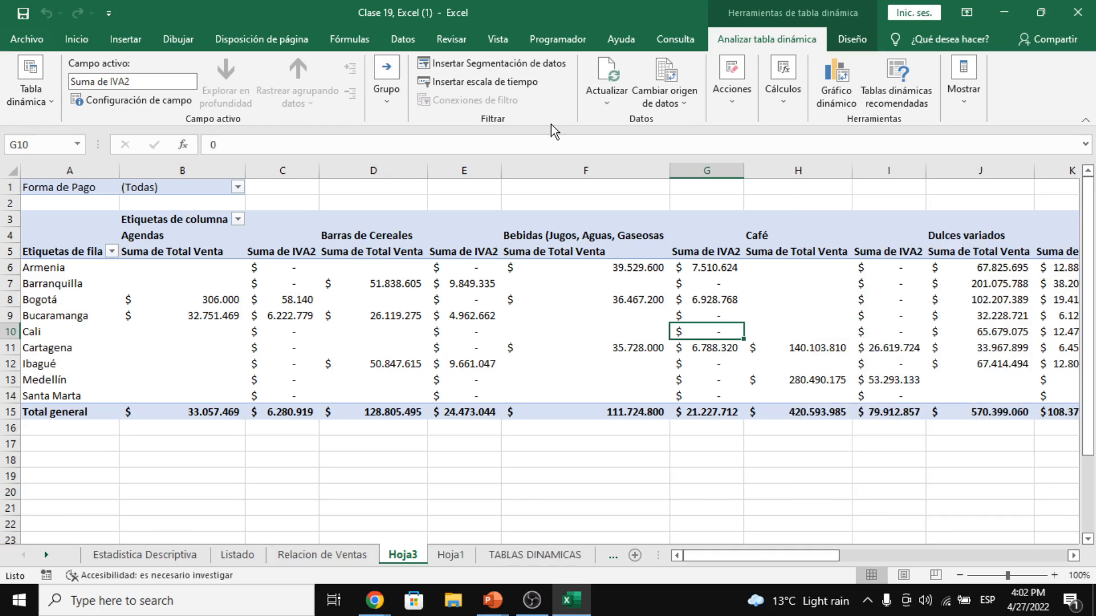
left_click(510, 69)
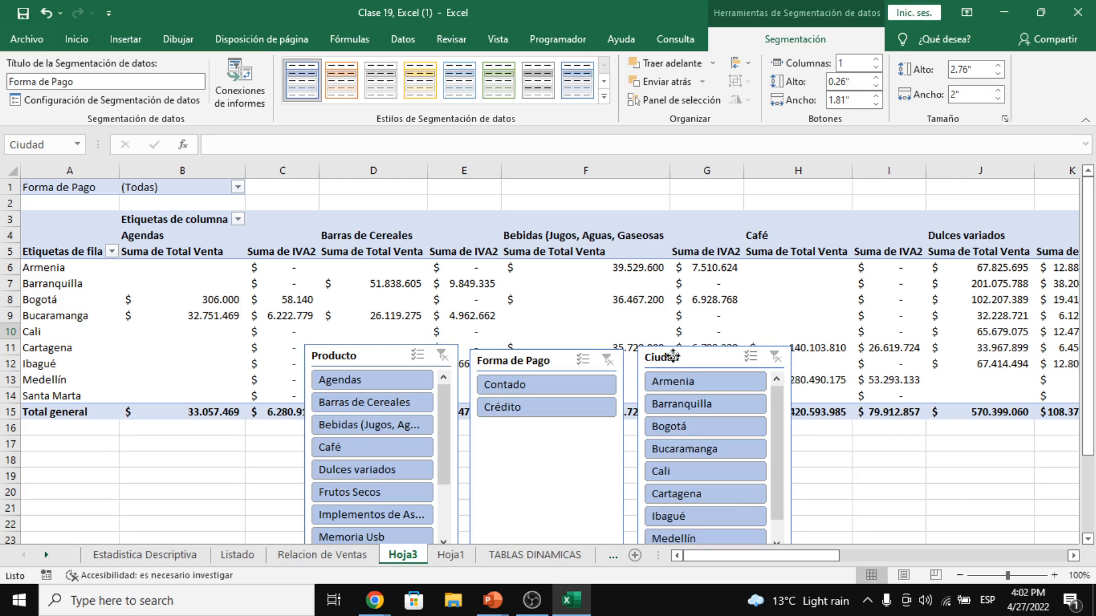
- Filter the pivot to Agendas via the Producto slicer and clear the Ciudad slicer filter
left_click_drag(674, 357, 666, 359)
scroll(447, 536, "down", 2)
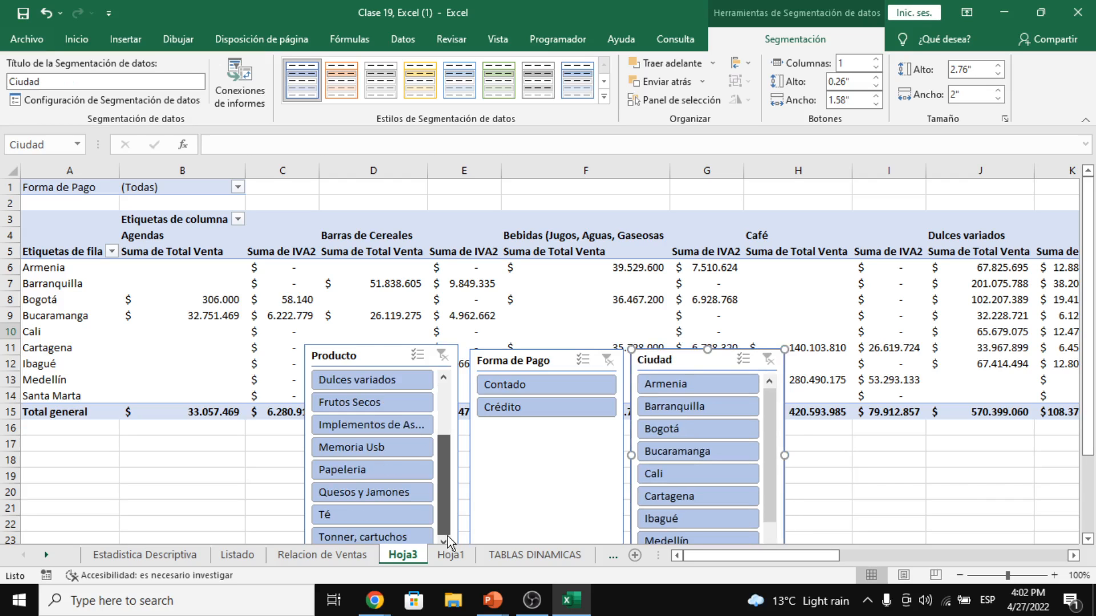
scroll(371, 457, "up", 3)
left_click(371, 379)
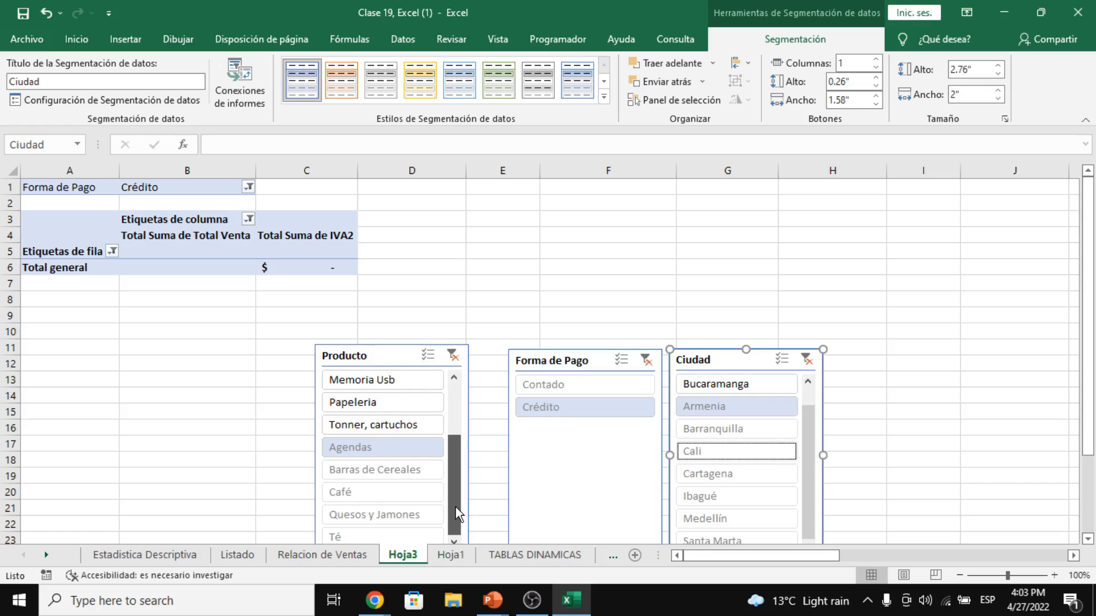
left_click(805, 358)
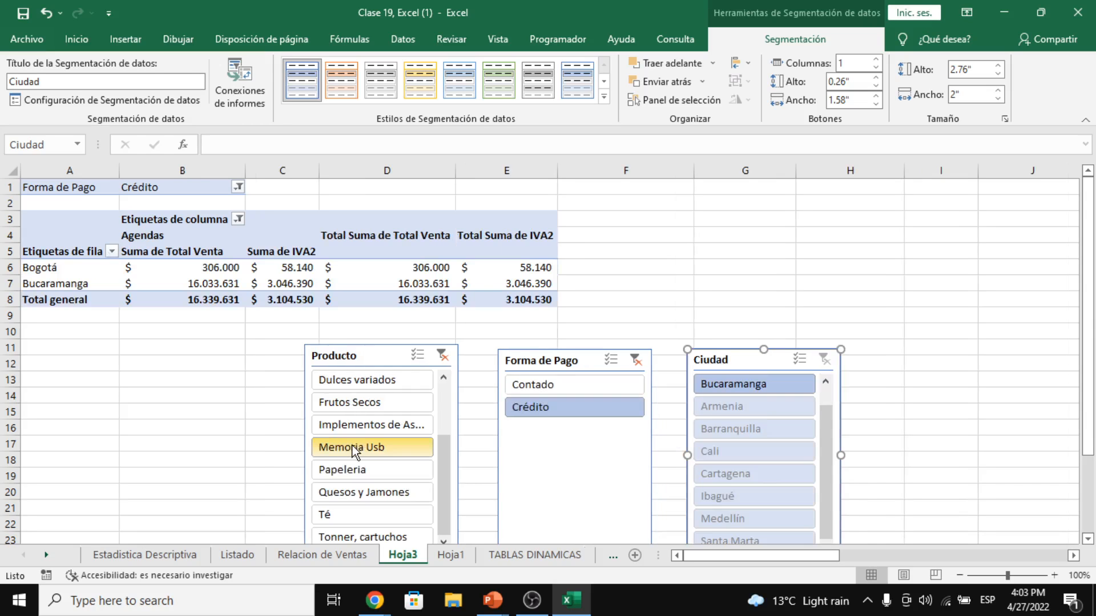
scroll(377, 433, "up", 2)
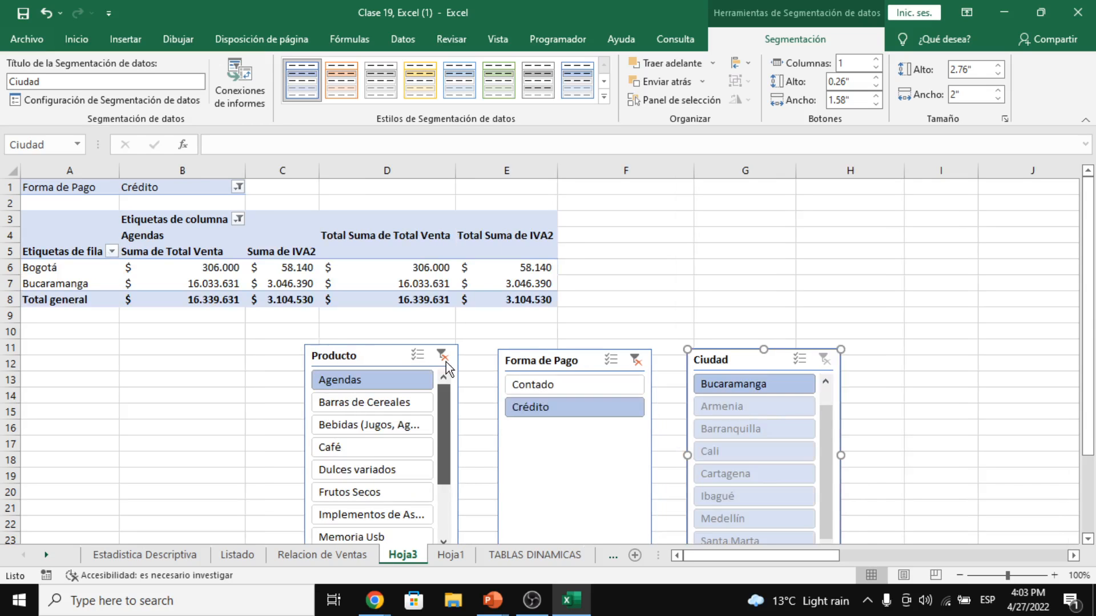
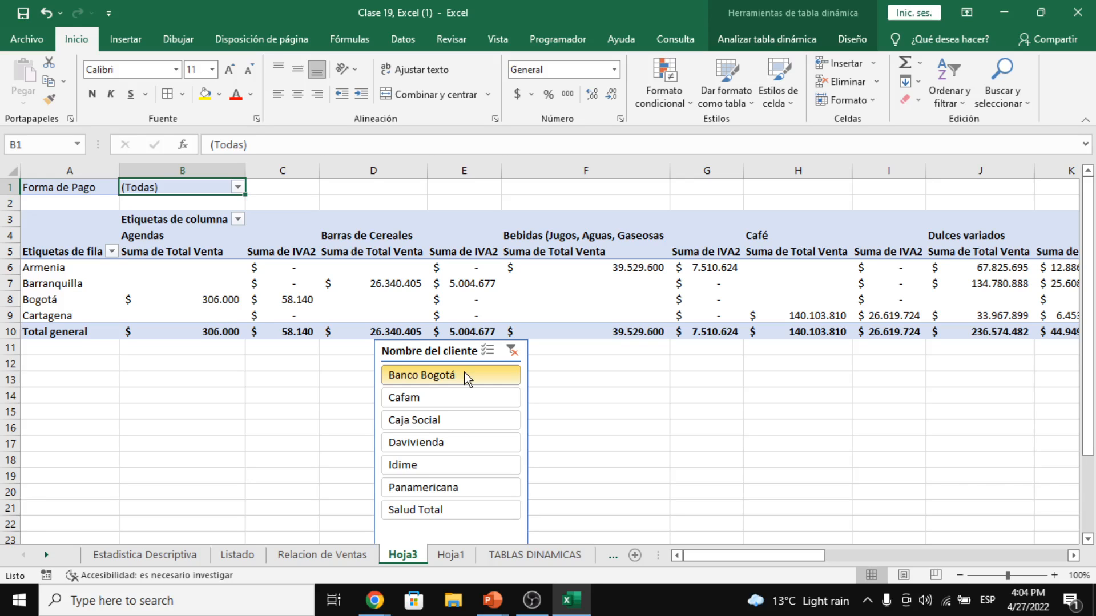
- Filter the Hoja3 pivot to client Banco Bogotá with the Nombre del cliente slicer
left_click(256, 366)
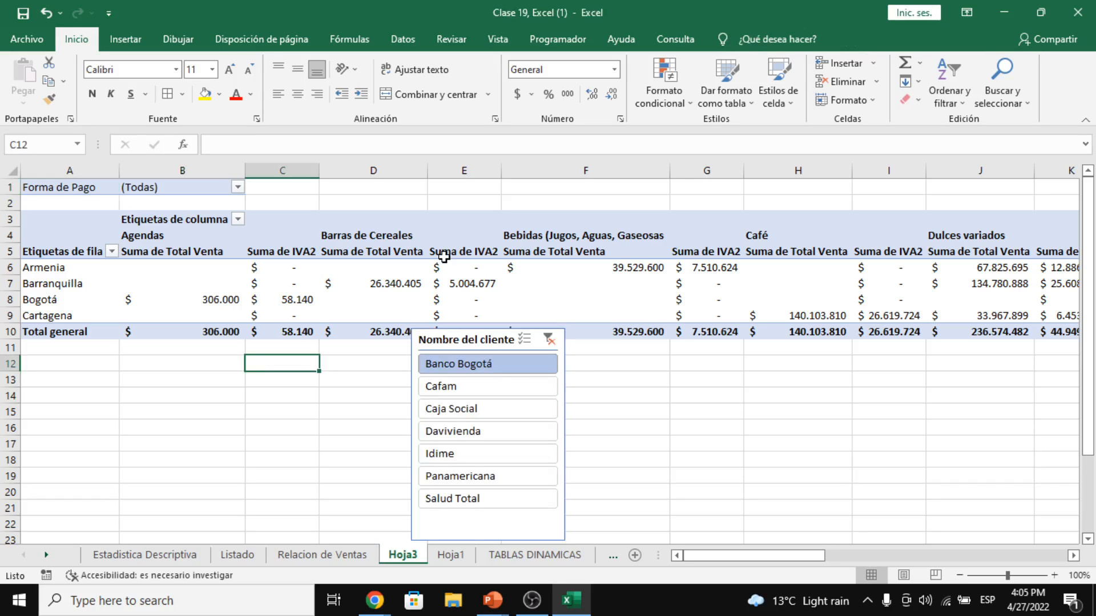
left_click(493, 366)
- Add Nombre del cliente to Filas below Ciudad, then drag it back out of the rows
left_click(280, 267)
left_click(758, 36)
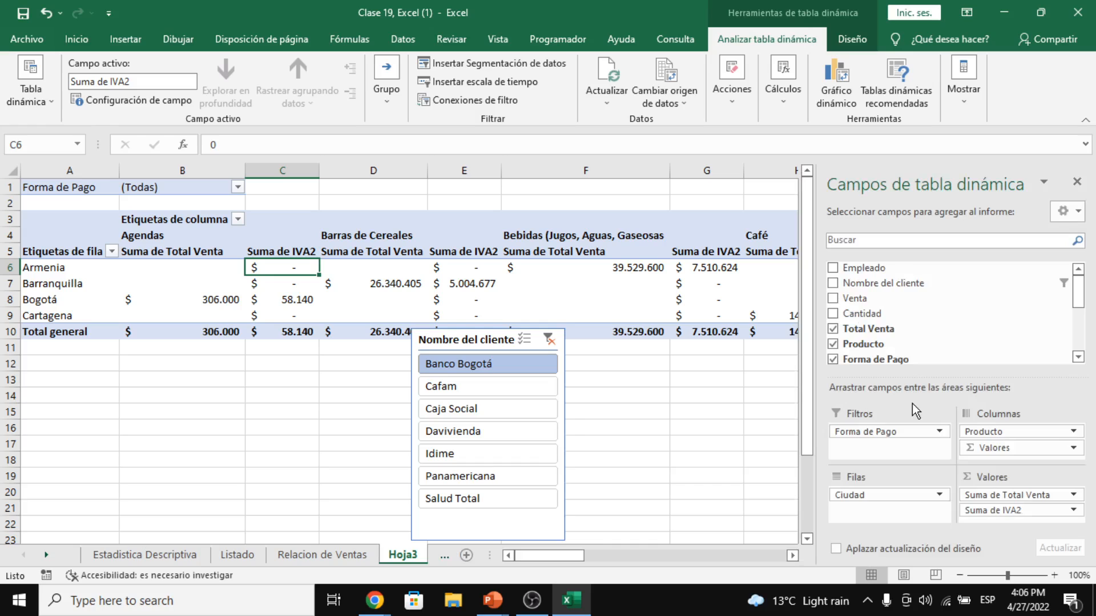
left_click_drag(879, 289, 895, 514)
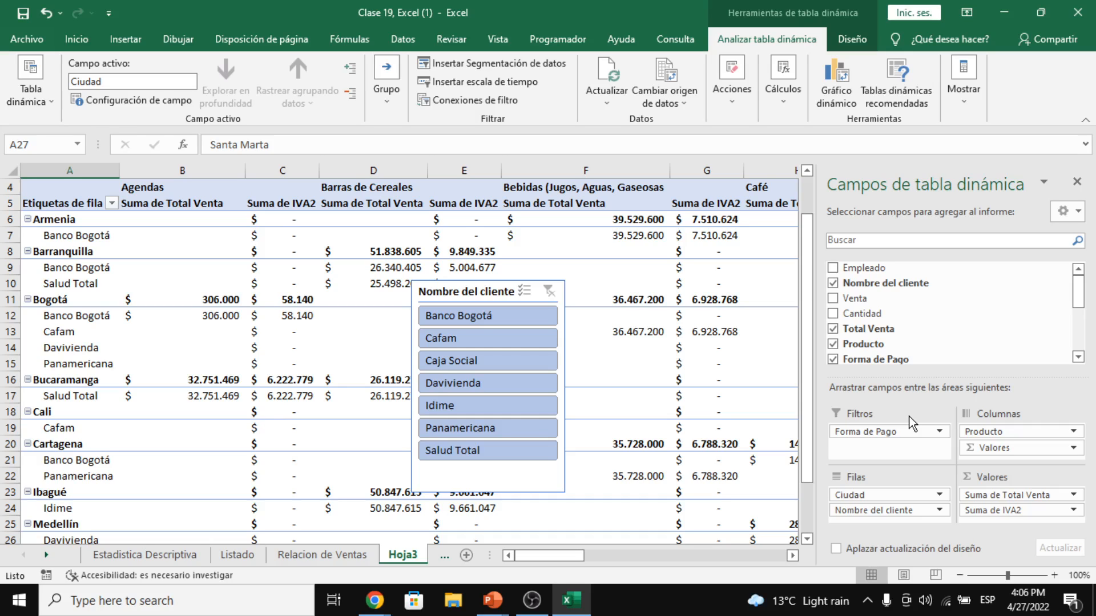
left_click_drag(909, 417, 909, 416)
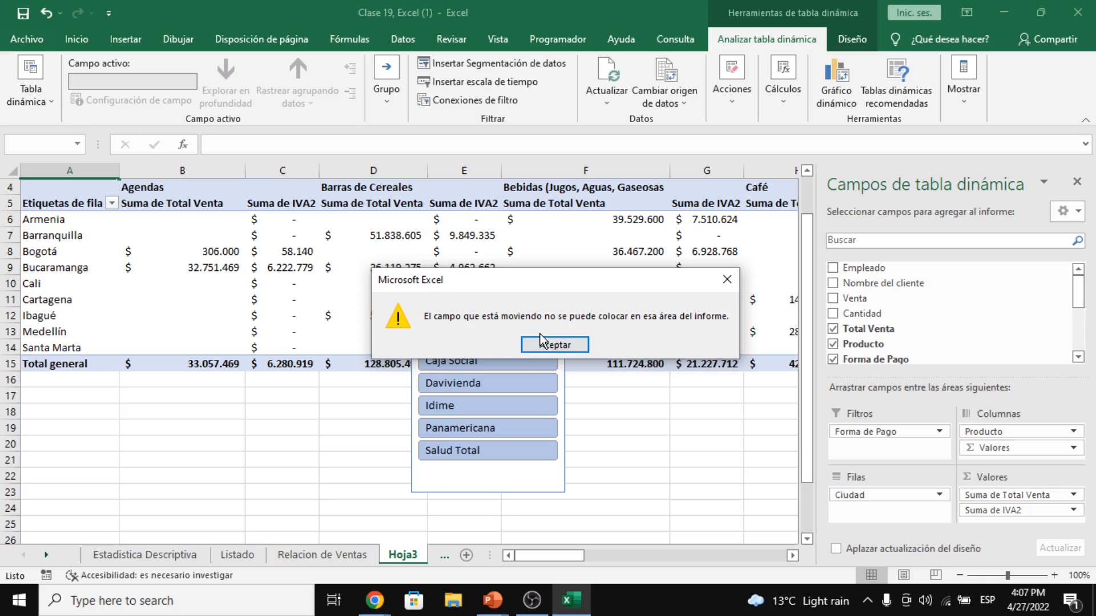
- Dismiss the field-placement error message with Aceptar
left_click(541, 341)
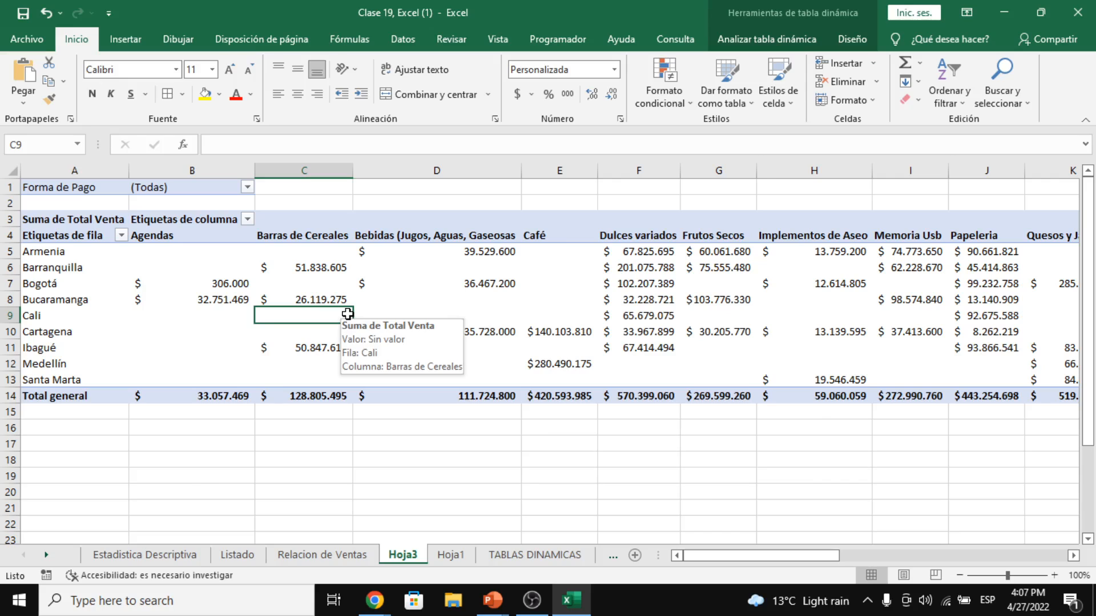
- Open the Suma de Total Venta field settings and show values as % del total general
double_click(347, 314)
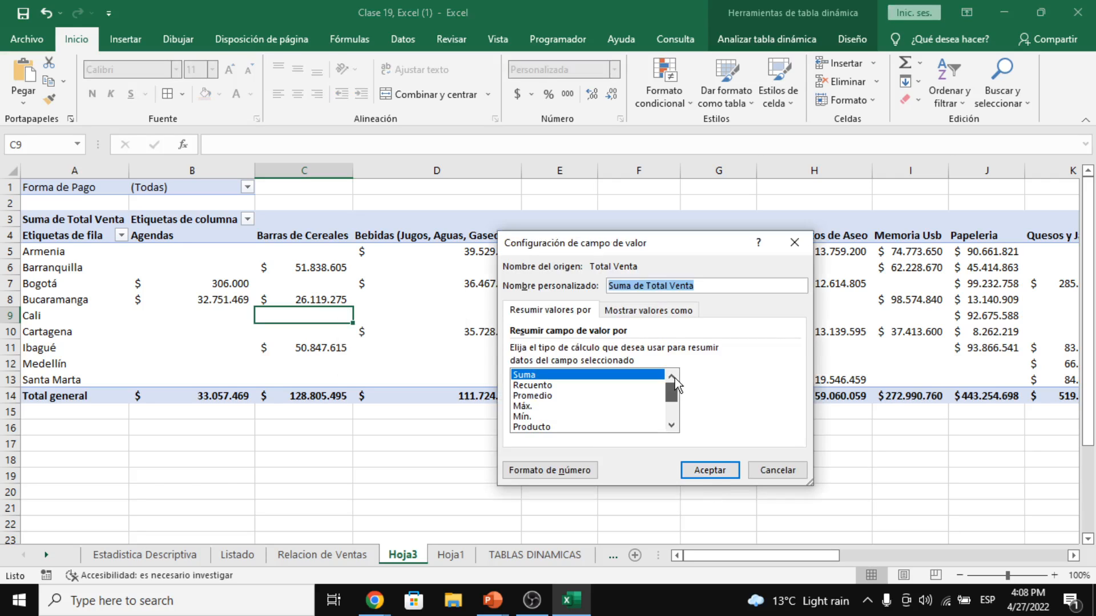
left_click(691, 313)
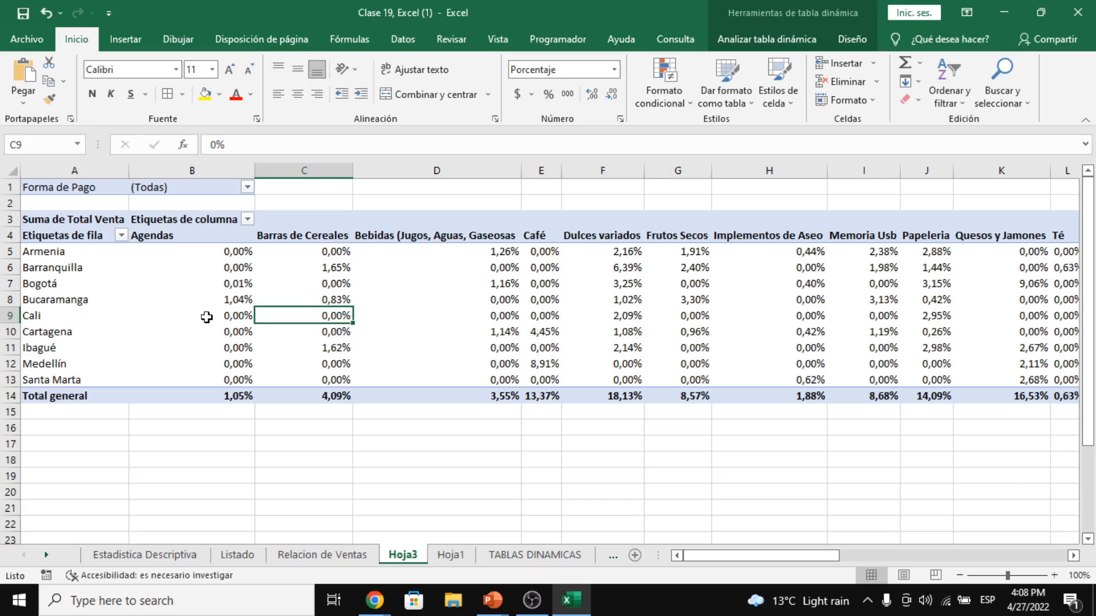
left_click(209, 396)
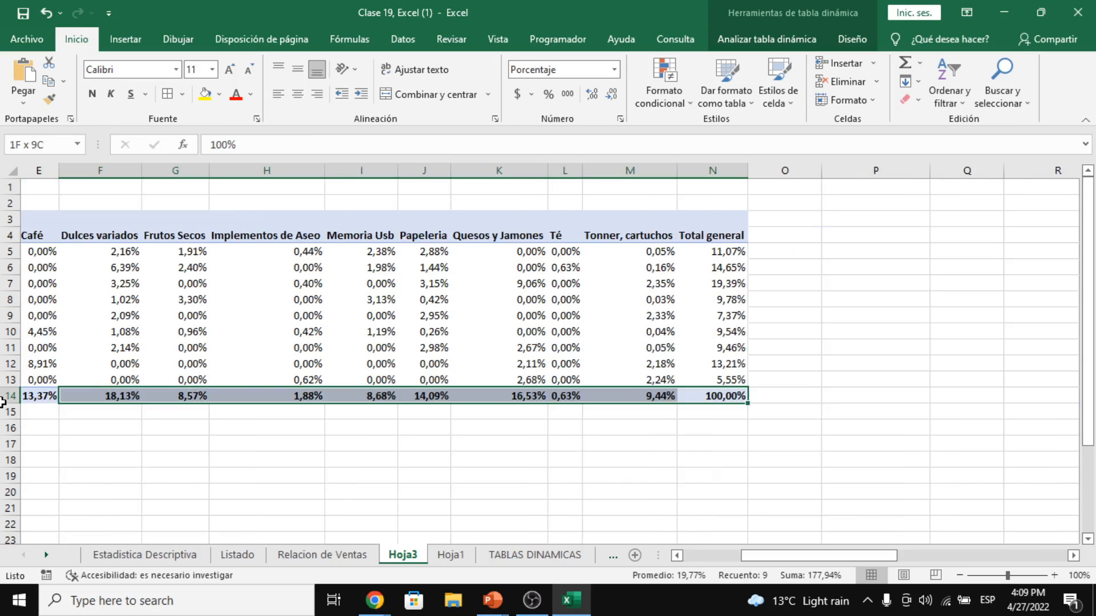
left_click_drag(2, 402, 139, 399)
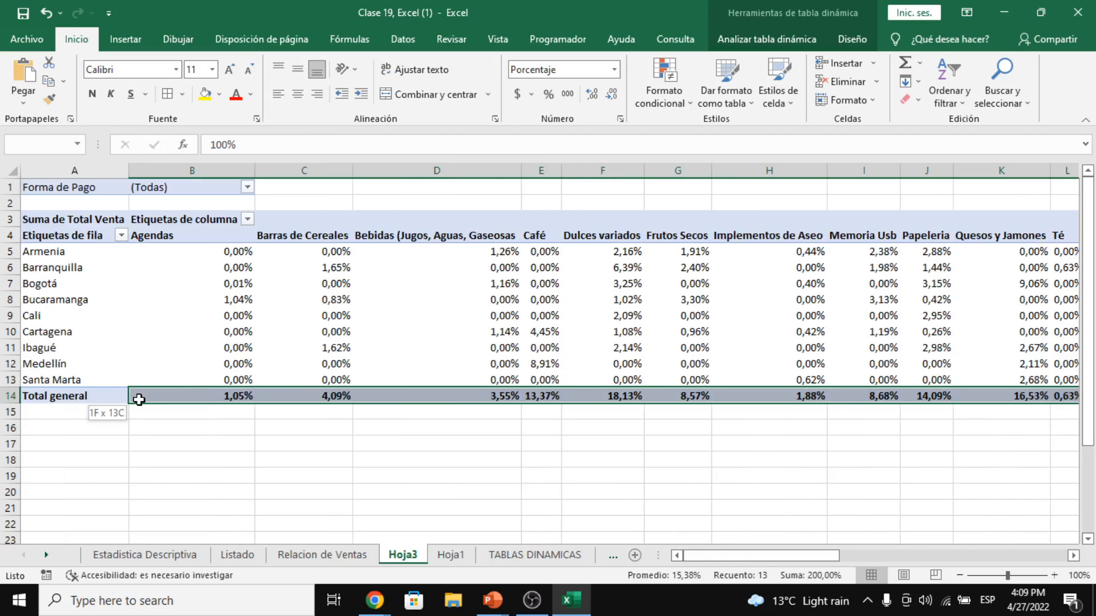
left_click_drag(139, 400, 138, 399)
left_click(336, 409)
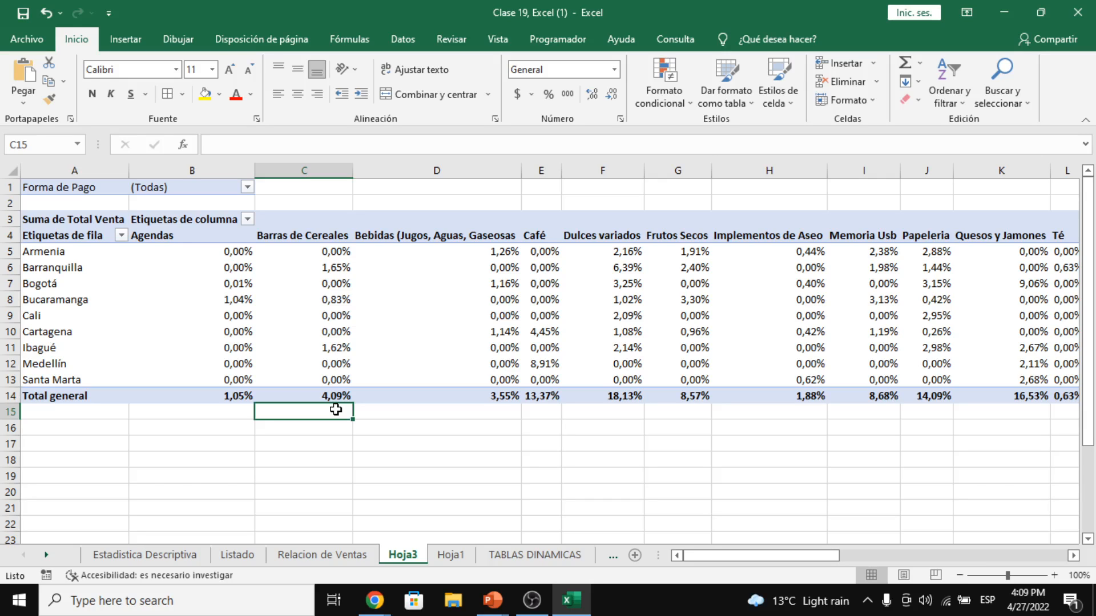
left_click(104, 293)
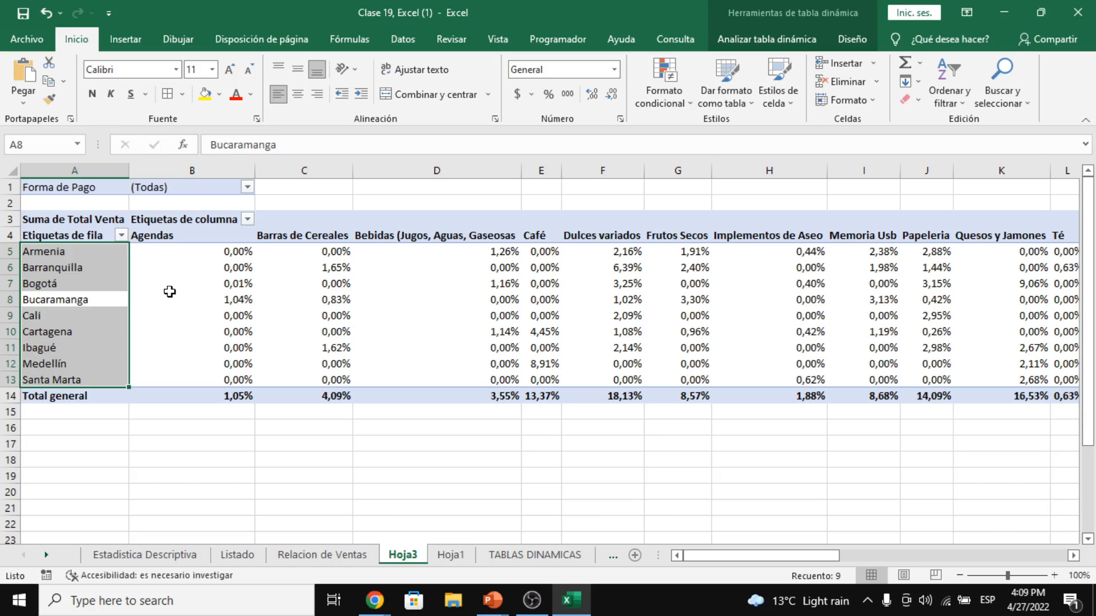
left_click(166, 394)
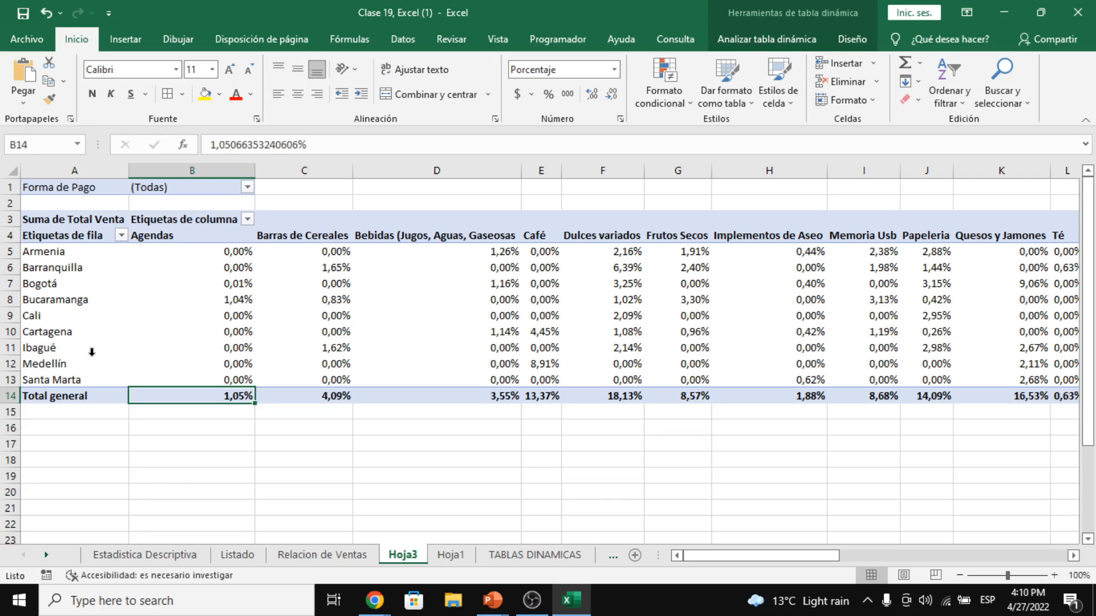
- Select Bucaramanga's Agendas percentage and bring up the menu for that pivot value cell
mouse_move(232, 300)
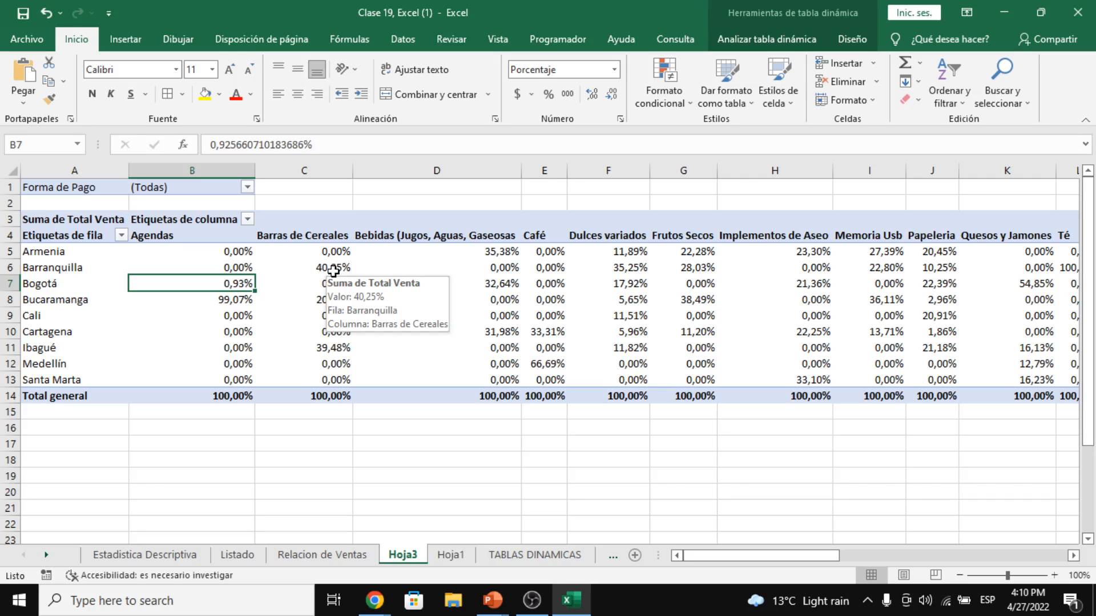
key("Down")
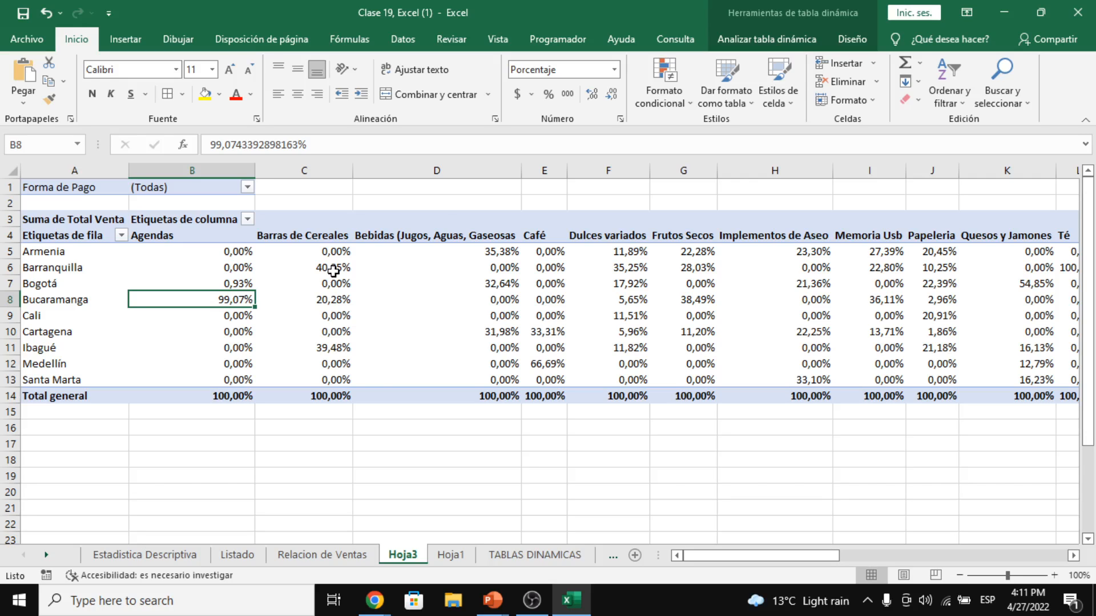
right_click(237, 269)
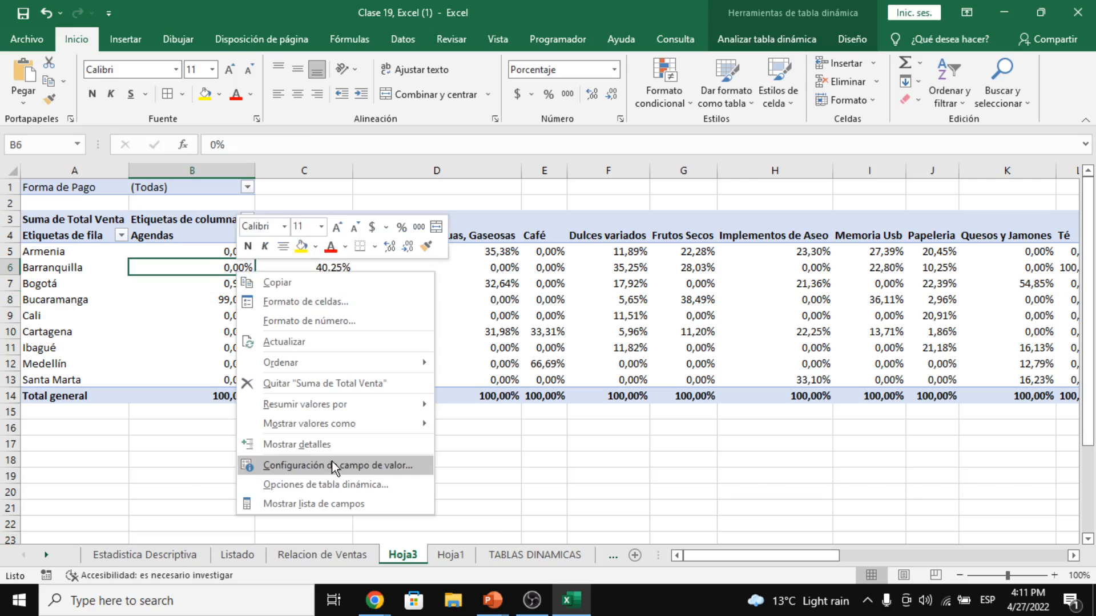
- Open Configuración de campo de valor for Suma de Total Venta on Mostrar valores como
left_click(331, 465)
left_click(292, 401)
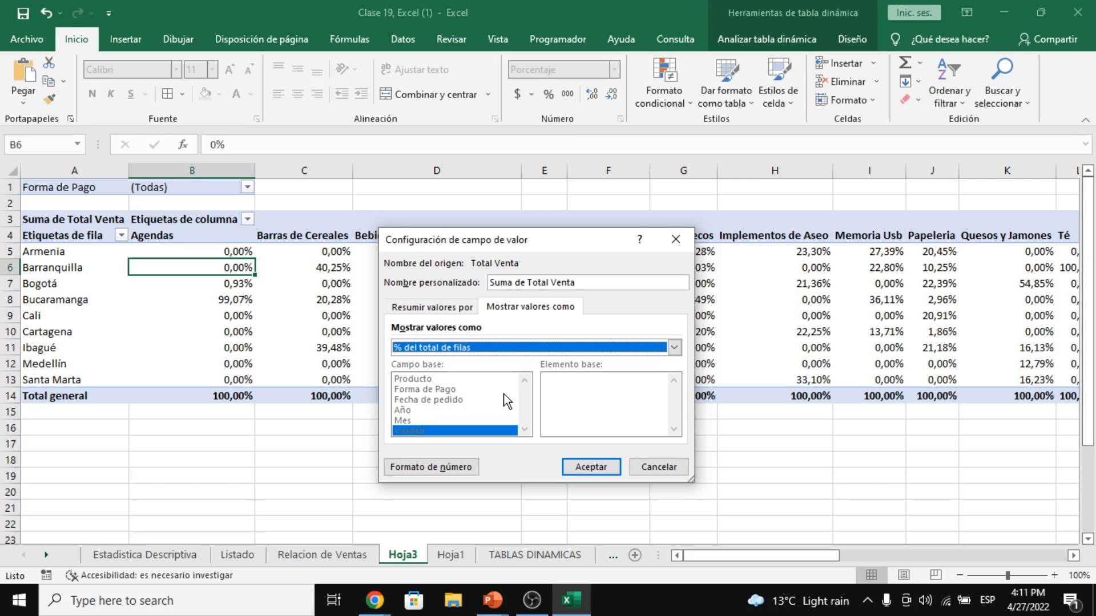
- Apply the percentage display, then choose Clasificar de menor a mayor with Ciudad as base field
key("Return")
left_click(210, 294)
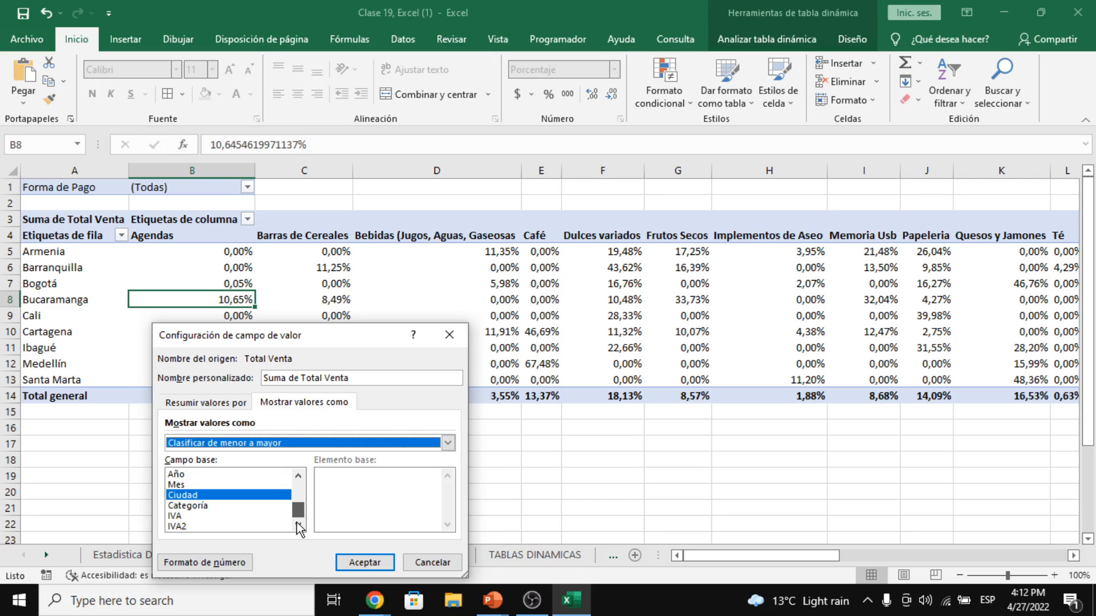
left_click(364, 562)
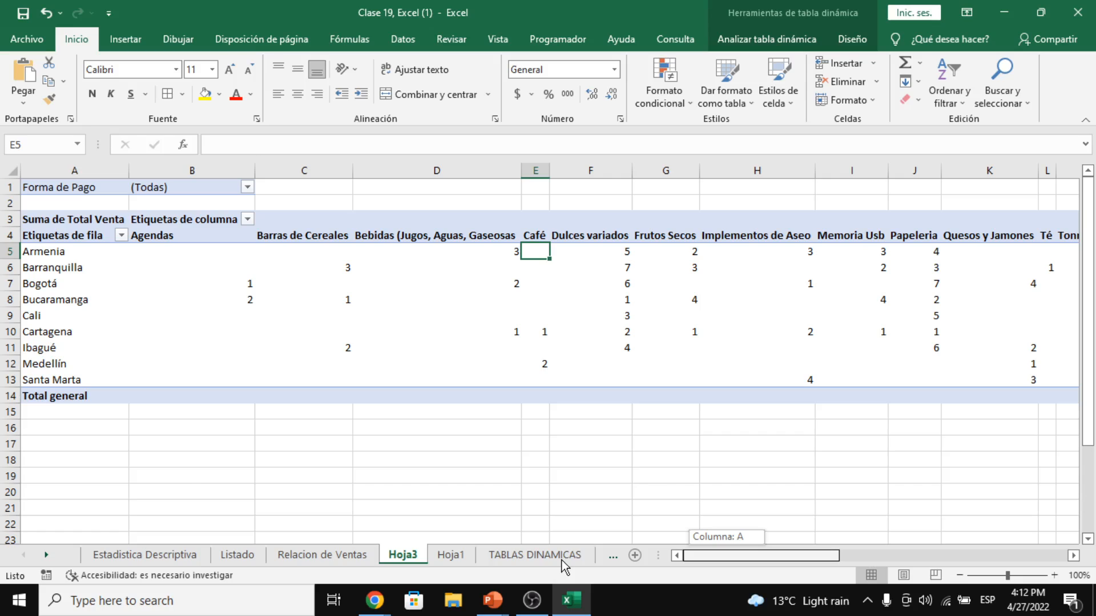
- Select B7:G11 to check the sums and pick Contabilidad as the number format
left_click_drag(615, 283, 647, 283)
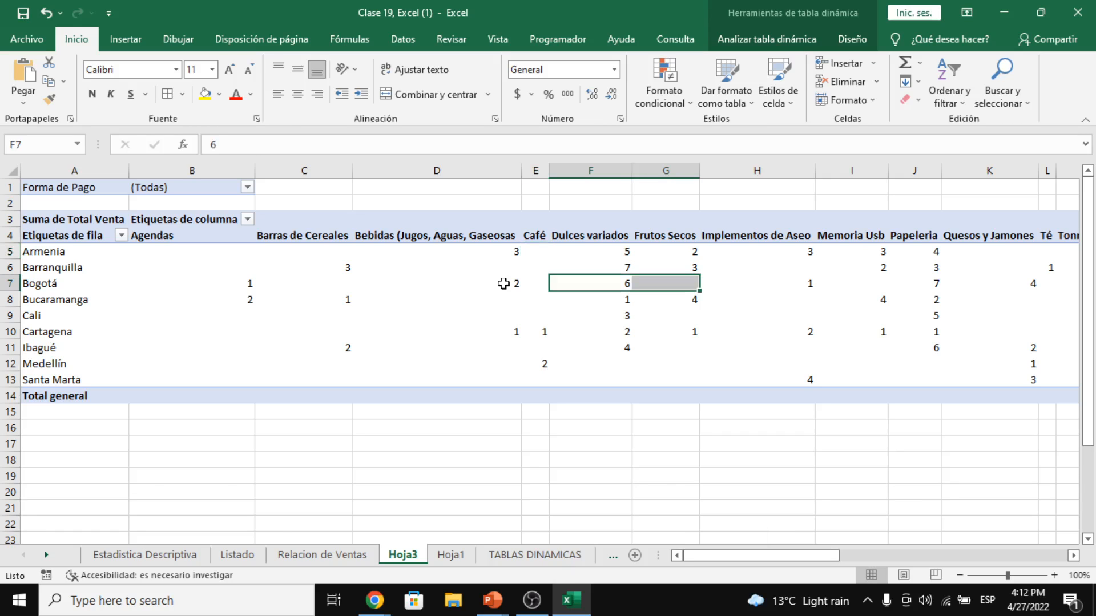
left_click(239, 284)
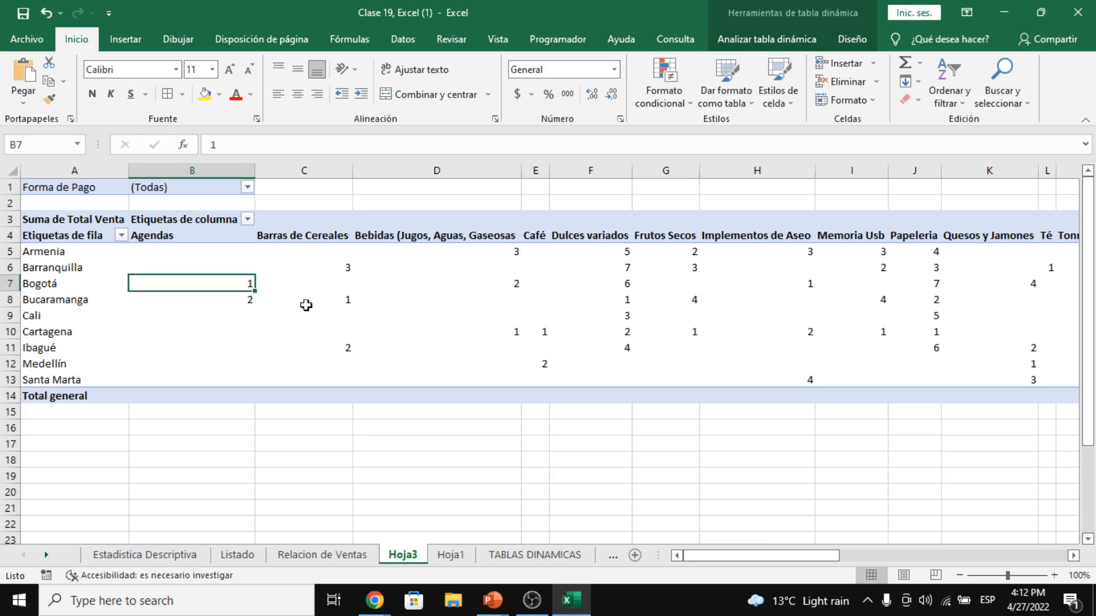
left_click(623, 339, "shift")
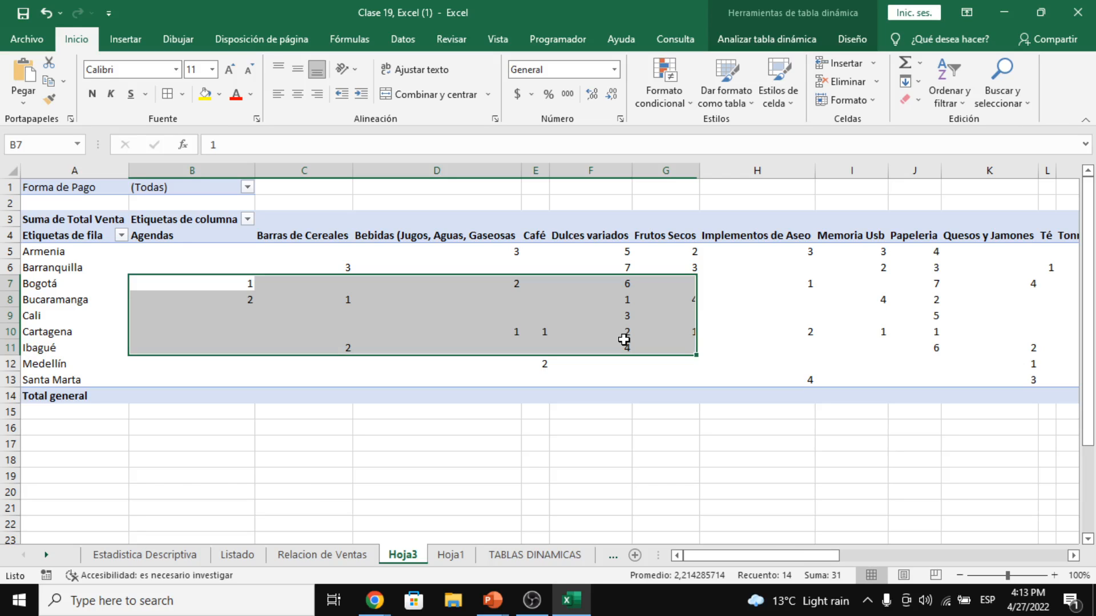
left_click(177, 296)
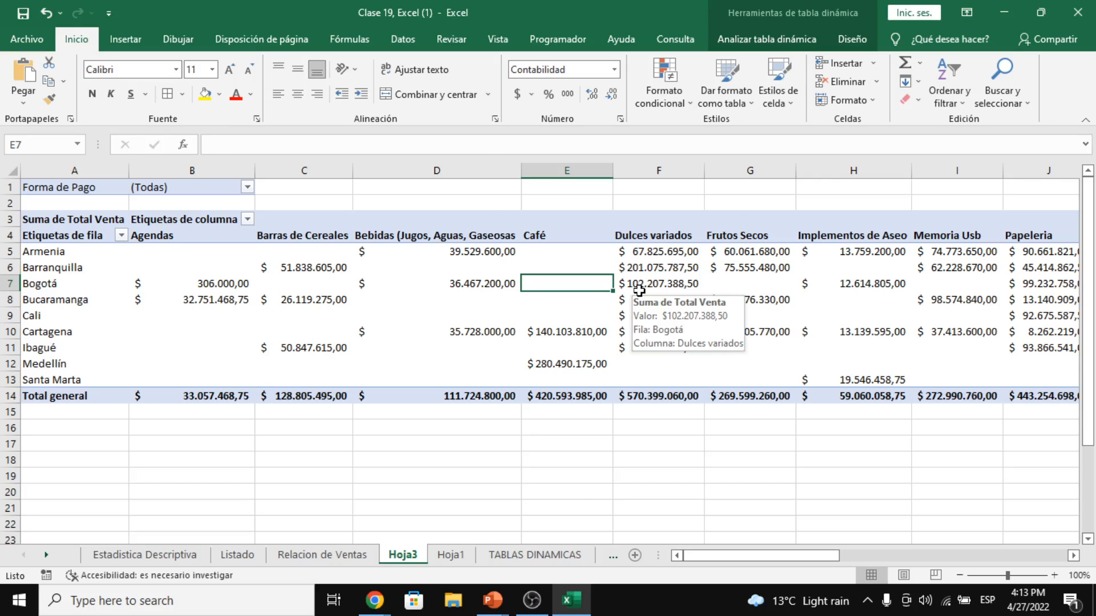
- Switch to the Relacion de Ventas source data sheet
key("ctrl+Page_Up")
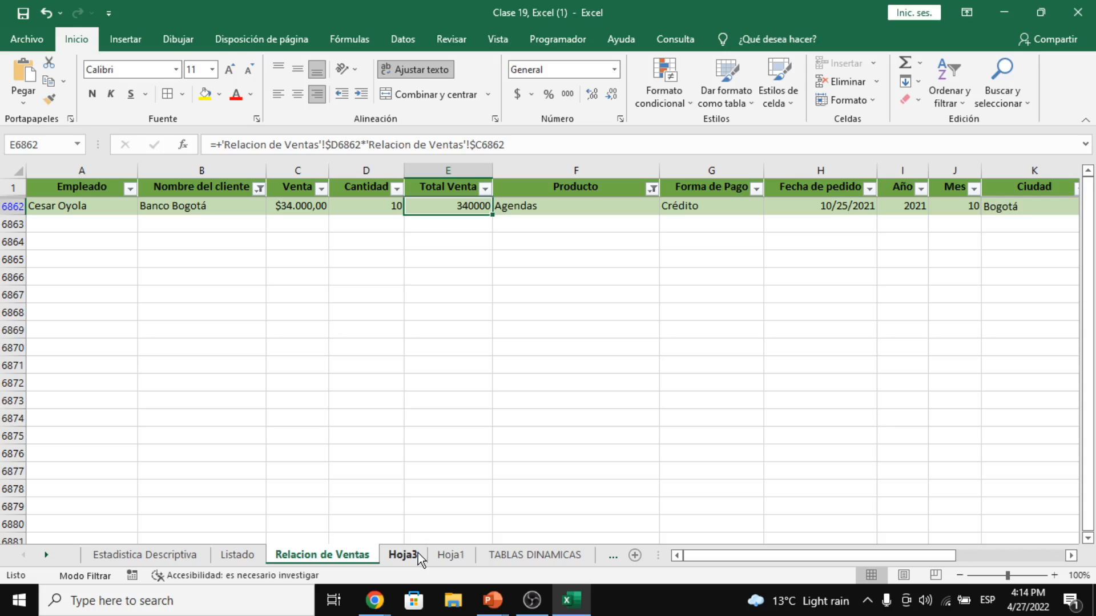
- Switch from Hoja3 to Relacion de Ventas and back, refreshing the pivot to $340.000,00 for Bogotá Agendas
left_click(418, 553)
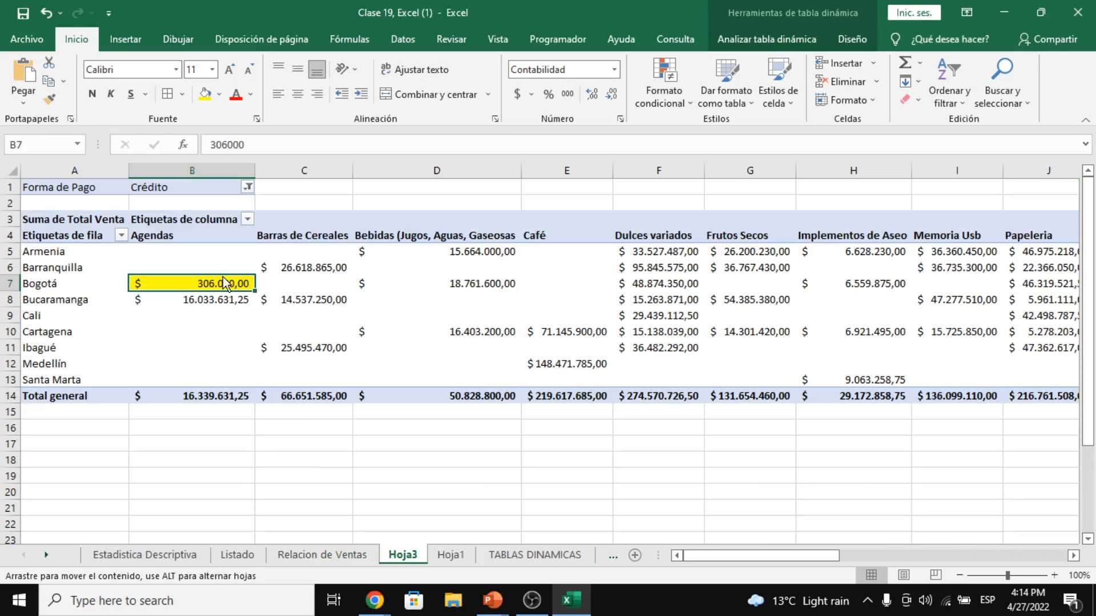
left_click(204, 299)
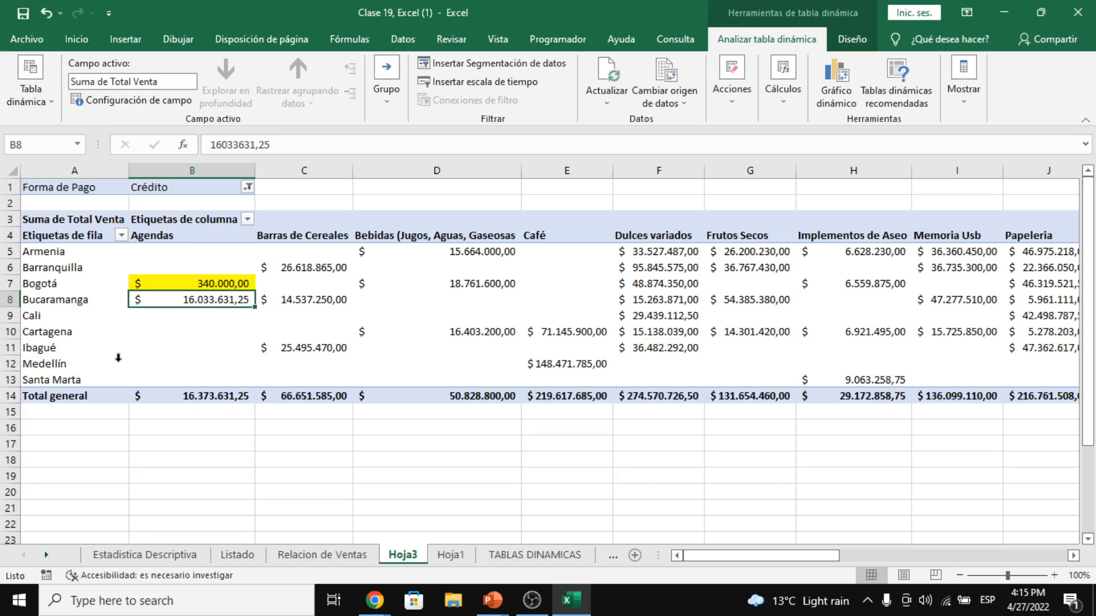
left_click(353, 554)
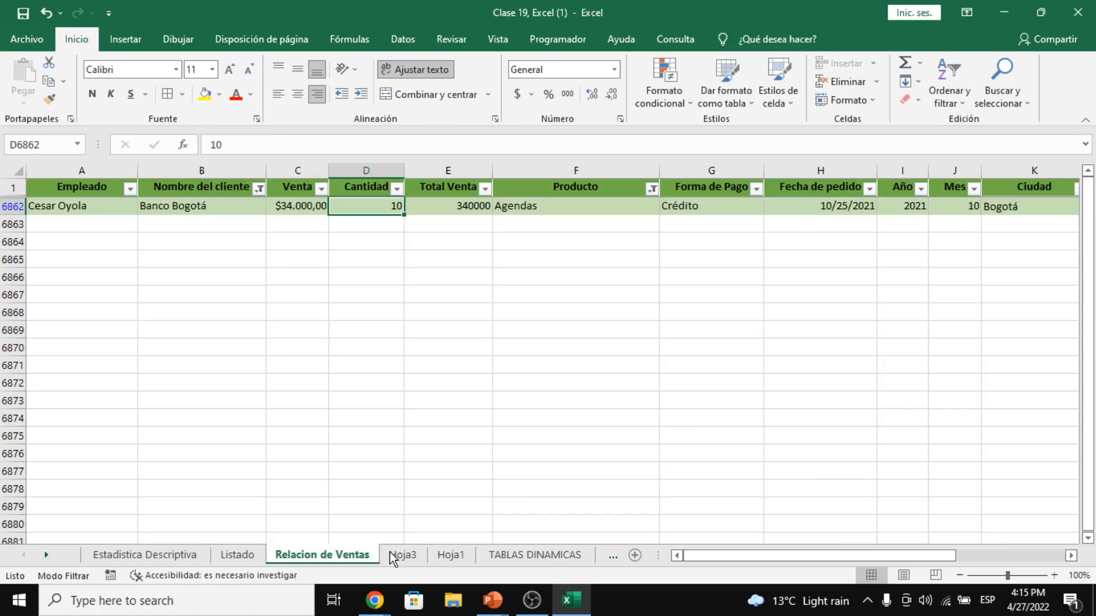
left_click(390, 553)
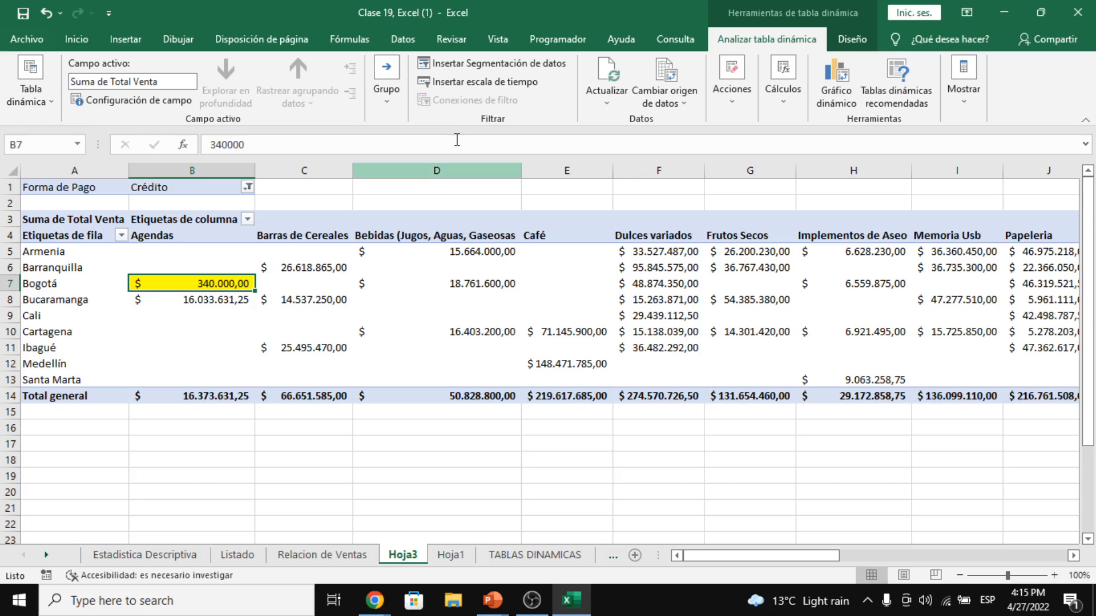
left_click(607, 98)
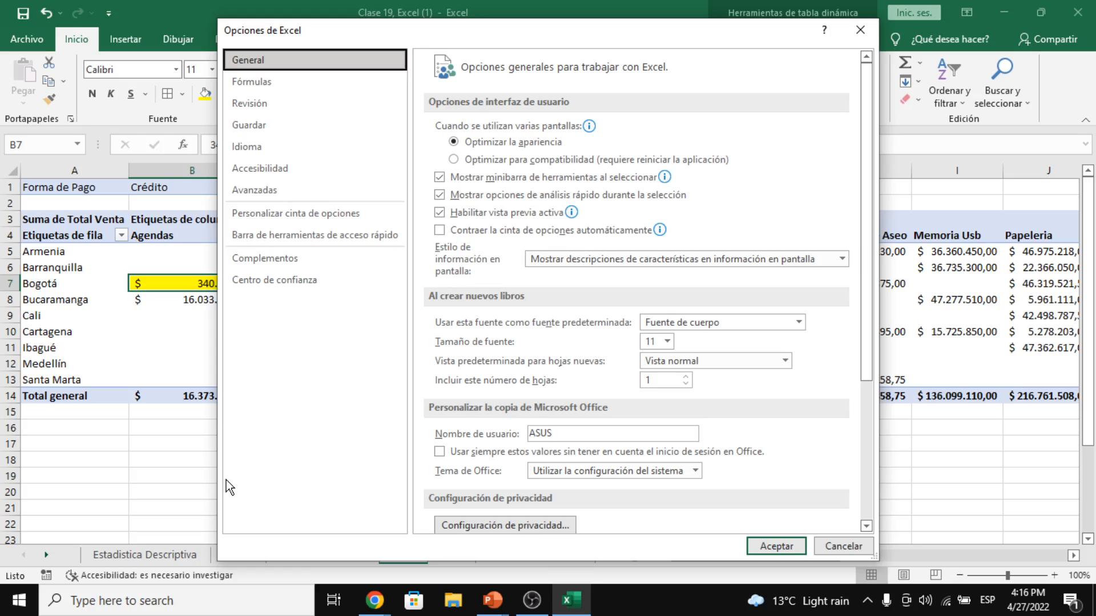
- Open Personalizar cinta de opciones and check the Programador and Complementos main-tab entries
left_click(296, 213)
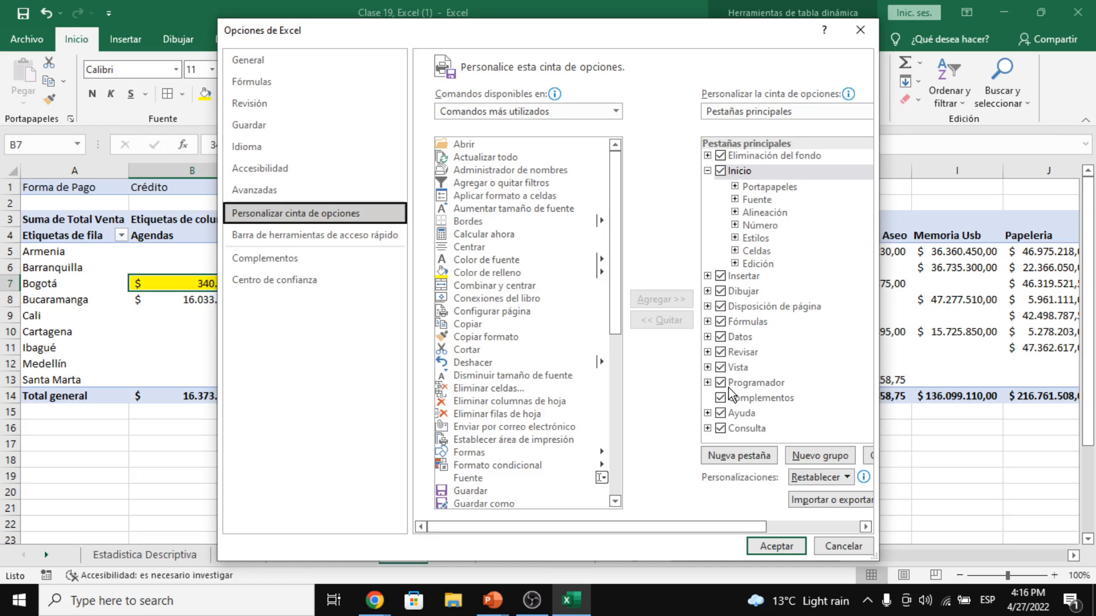
left_click(736, 383)
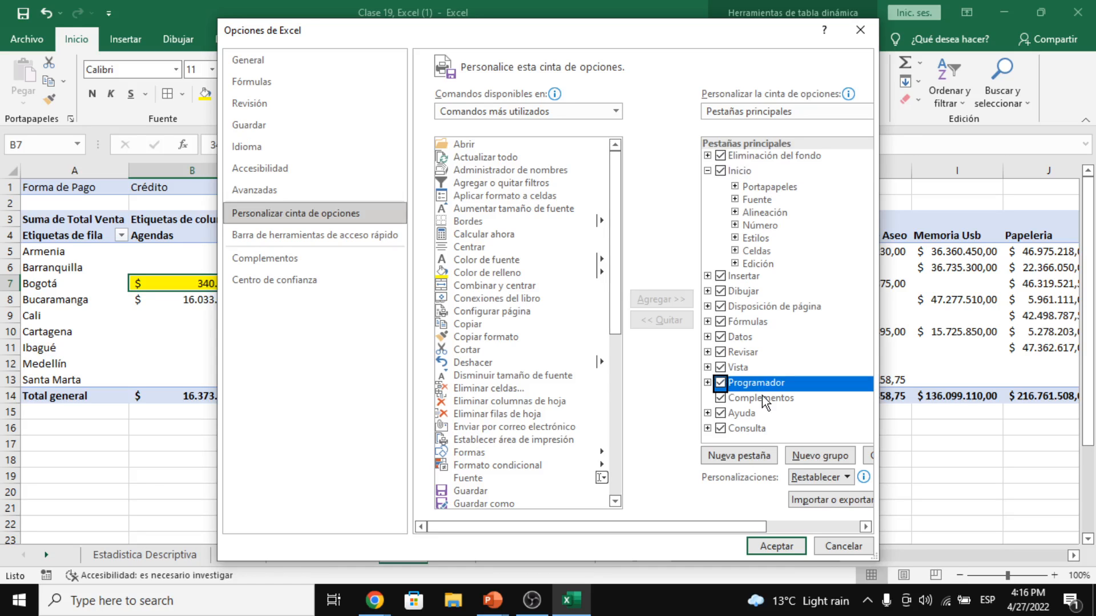
left_click(722, 400)
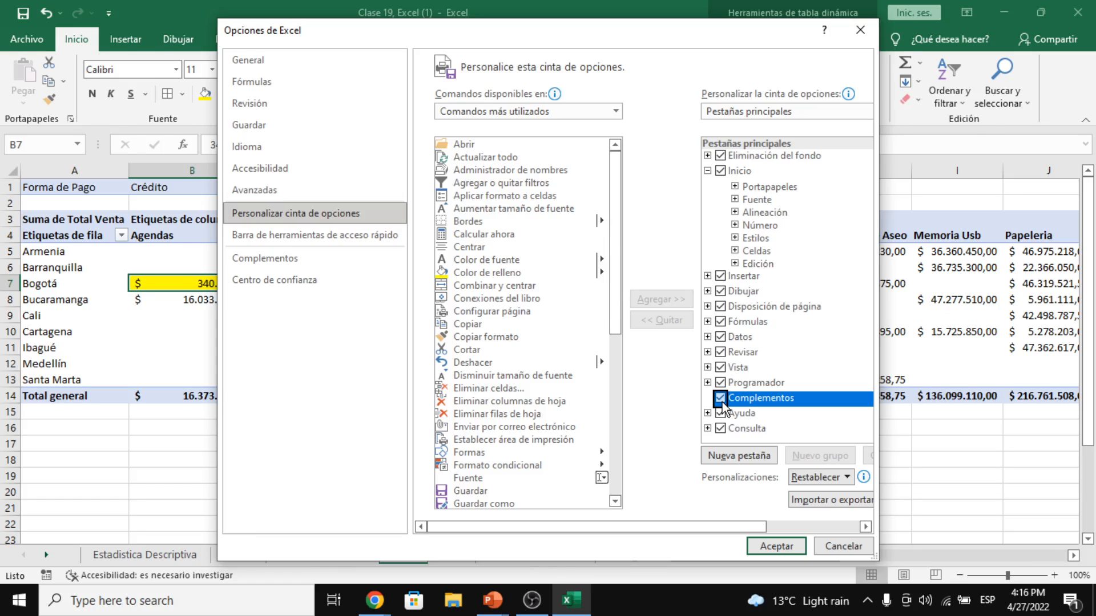
- Confirm Opciones de Excel and switch to the Programador tab above the pivot table
key("Return")
left_click(560, 44)
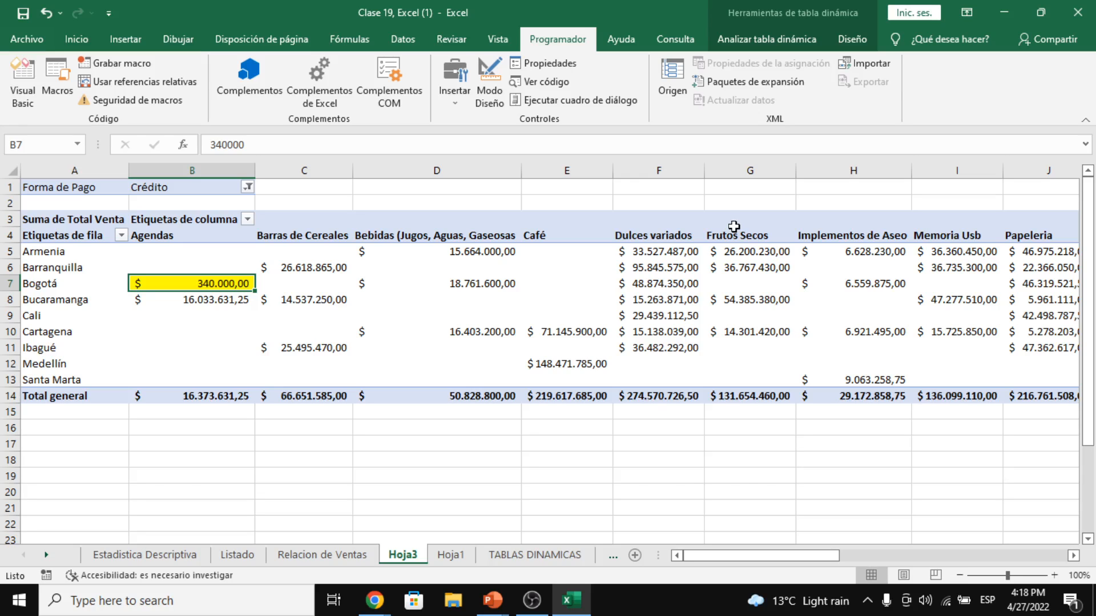
key("alt+Tab")
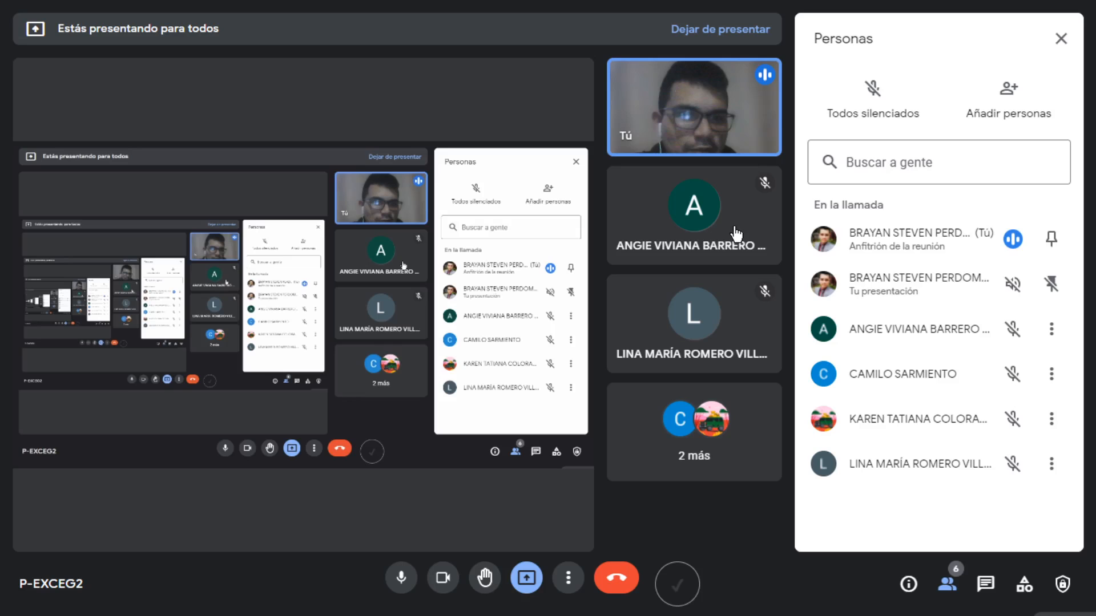
key("alt+Tab")
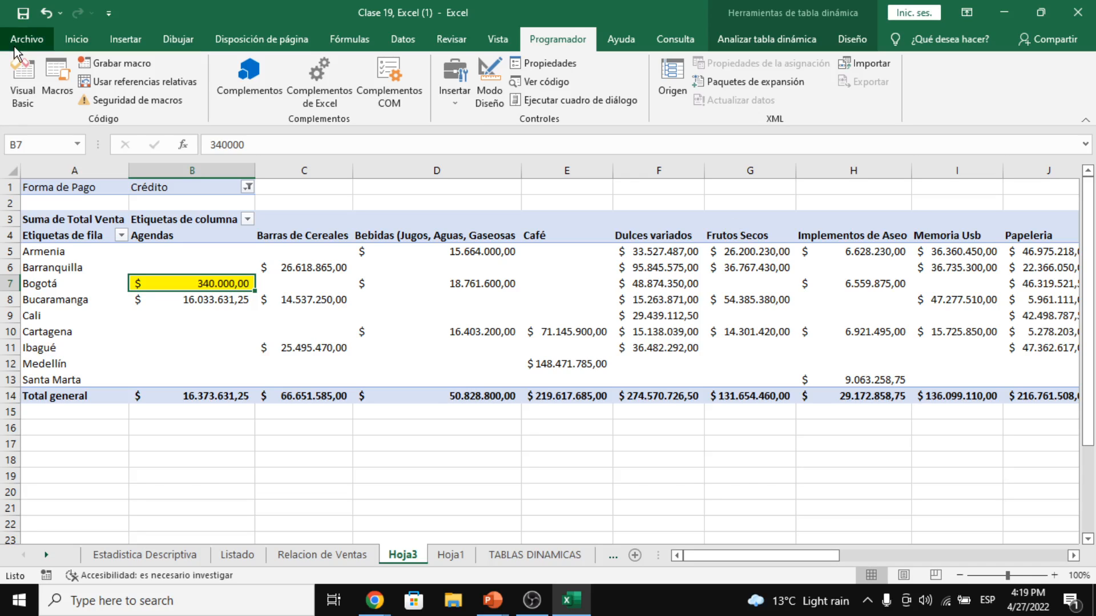
left_click(327, 94)
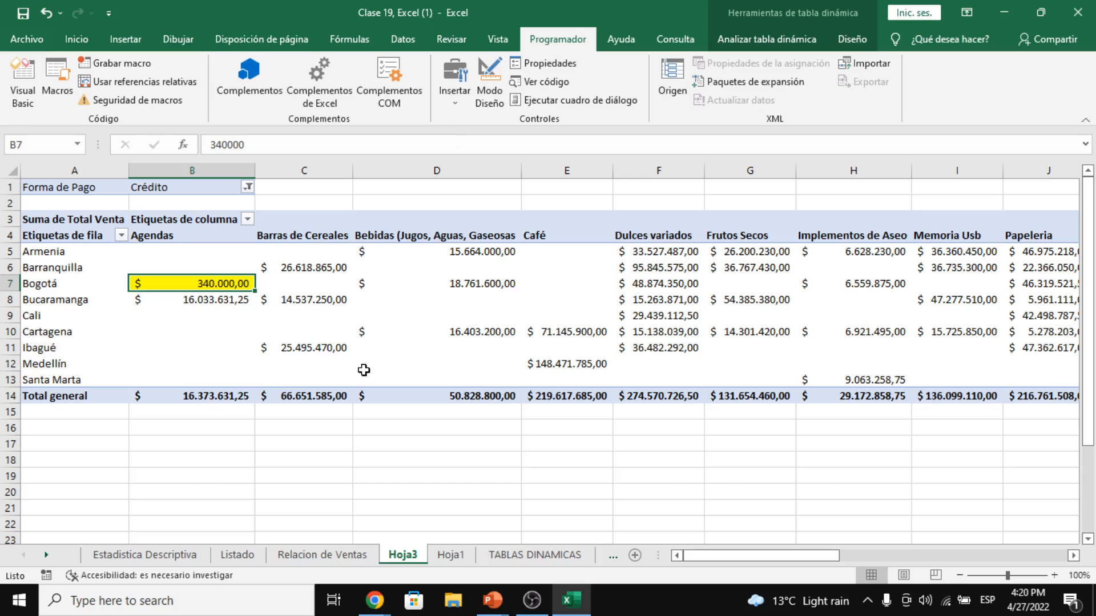
left_click(360, 332)
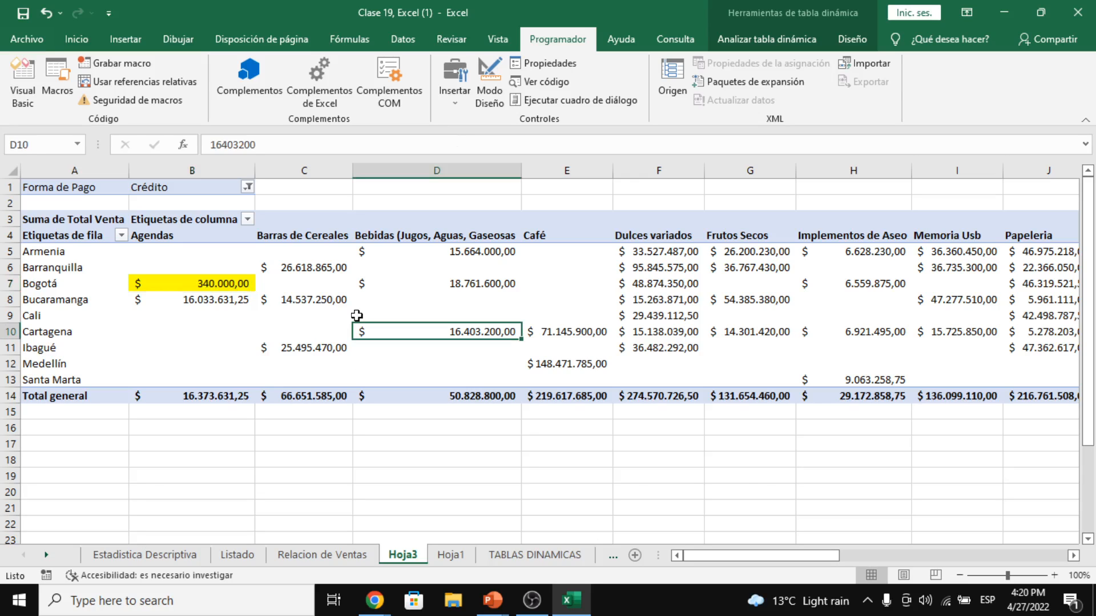
left_click(332, 302)
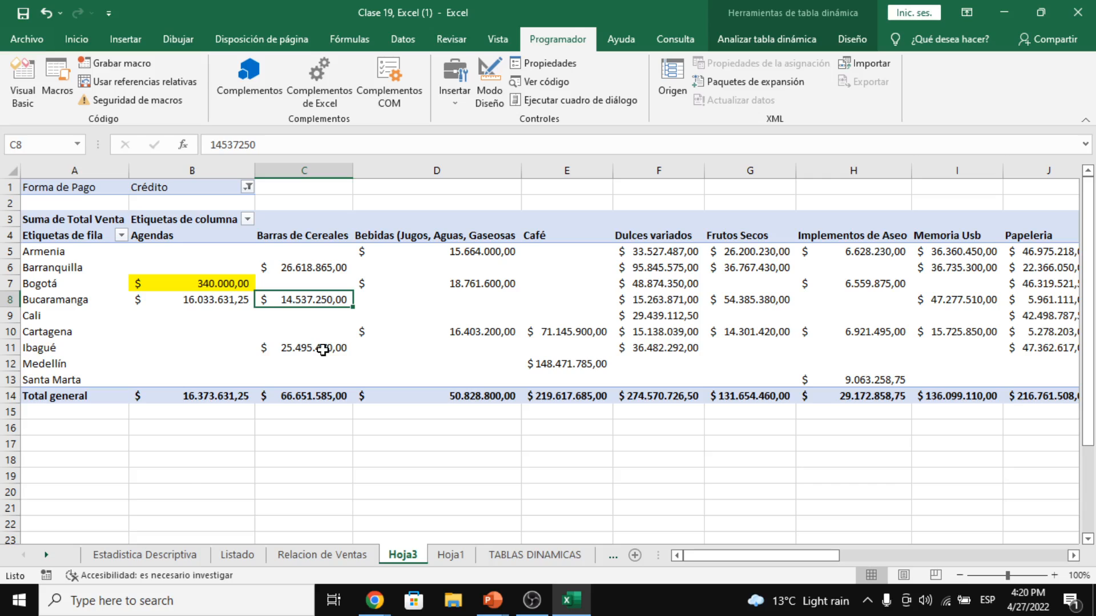
left_click(324, 412)
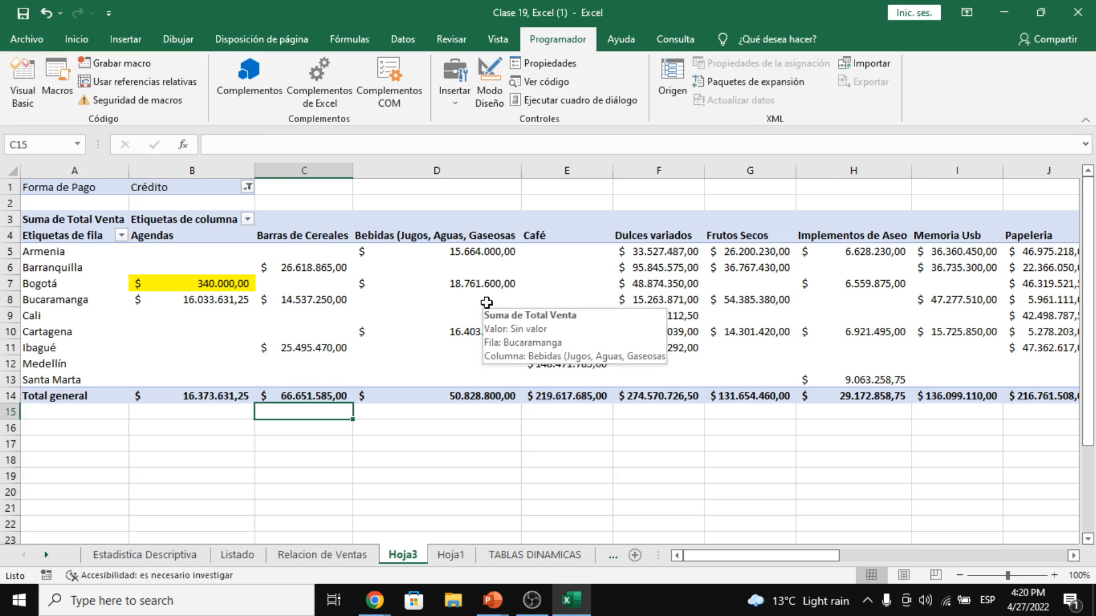
left_click_drag(479, 267, 470, 321)
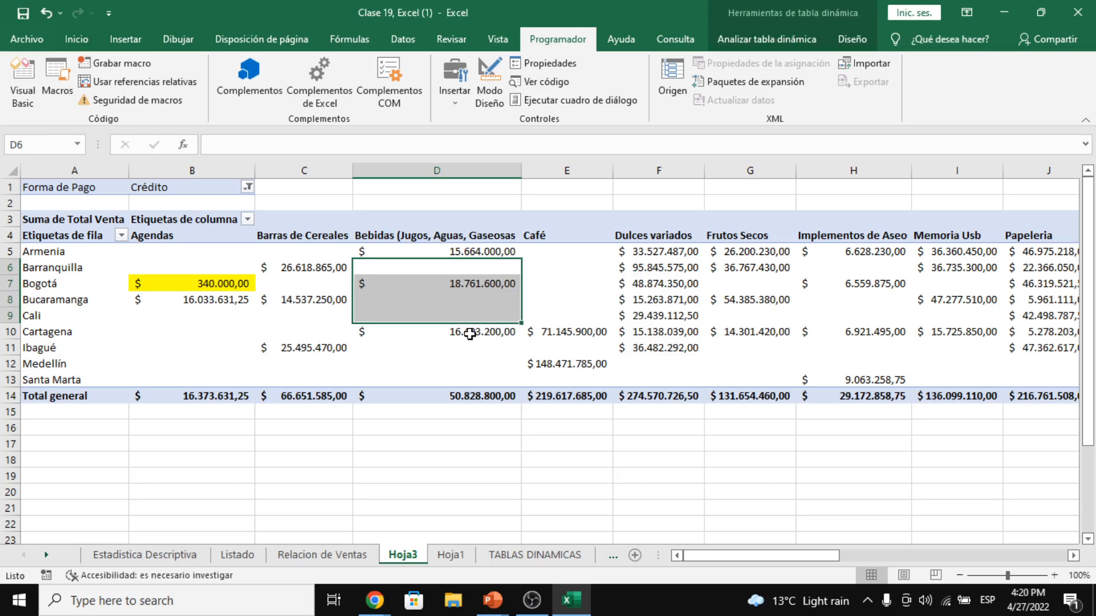
left_click(542, 252)
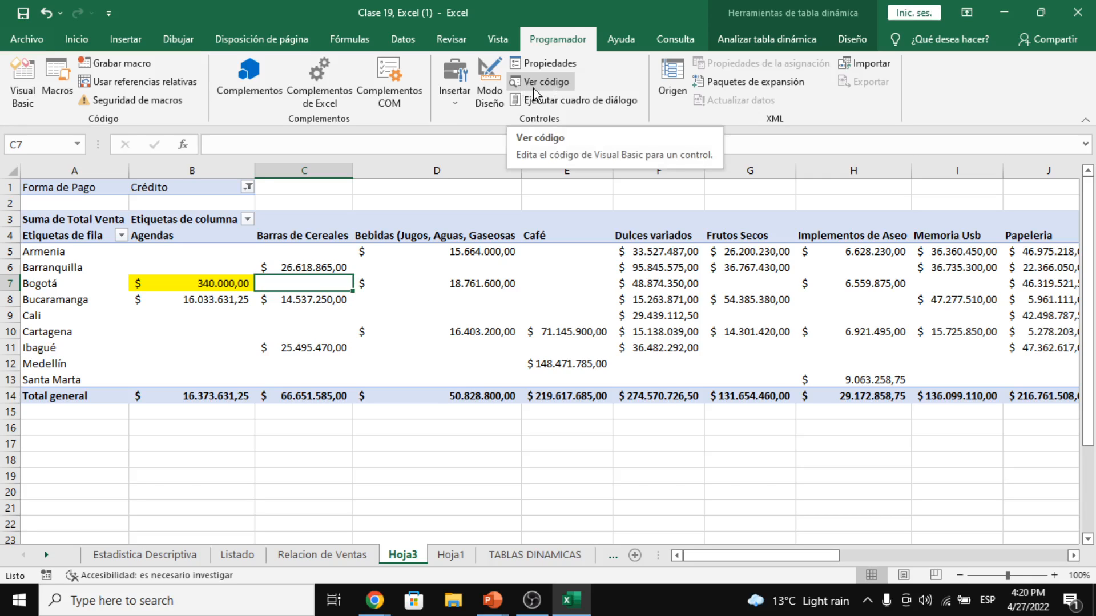
- Move the Hoja3 selection one cell right to D7
key("Right")
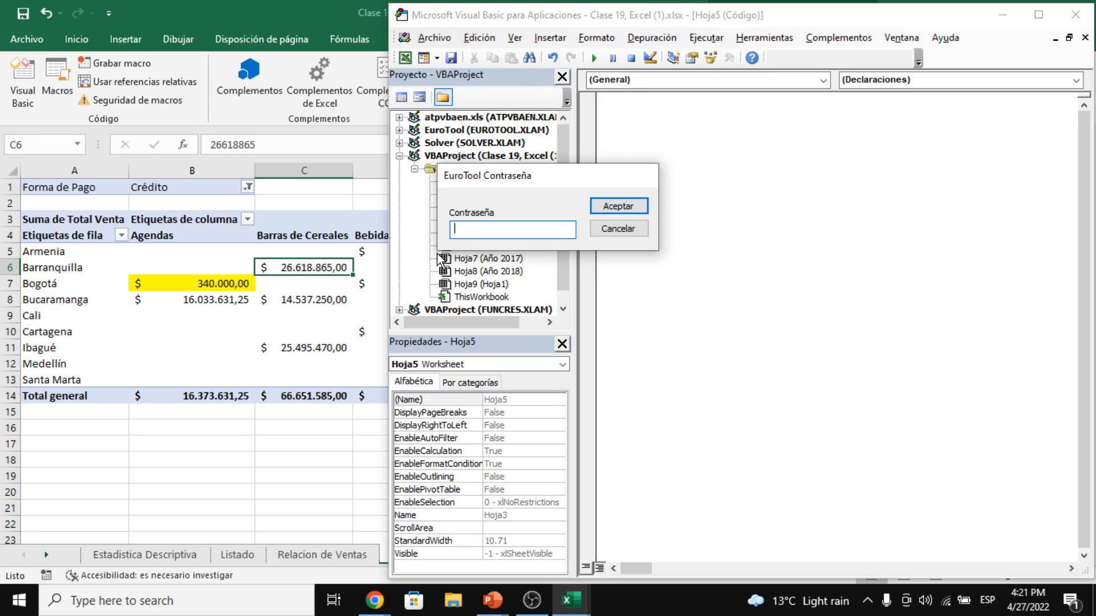
- Cancel the EuroTool password prompt and show the Clase 19 VBAProject sheets Hoja1–Hoja9 in the Project Explorer
key("Escape")
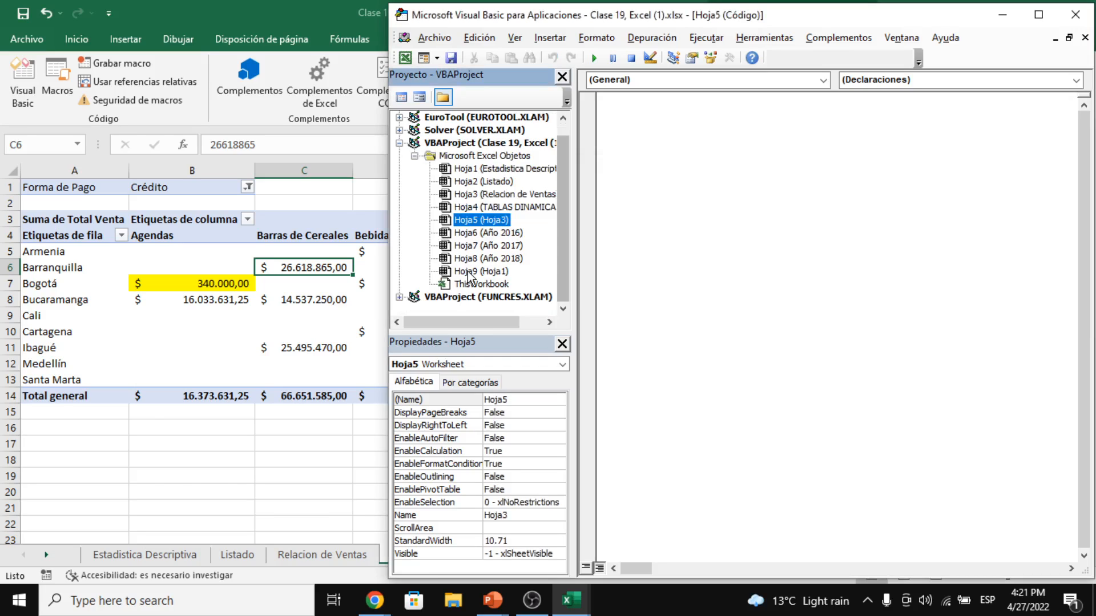
left_click(514, 143)
left_click_drag(484, 323, 506, 324)
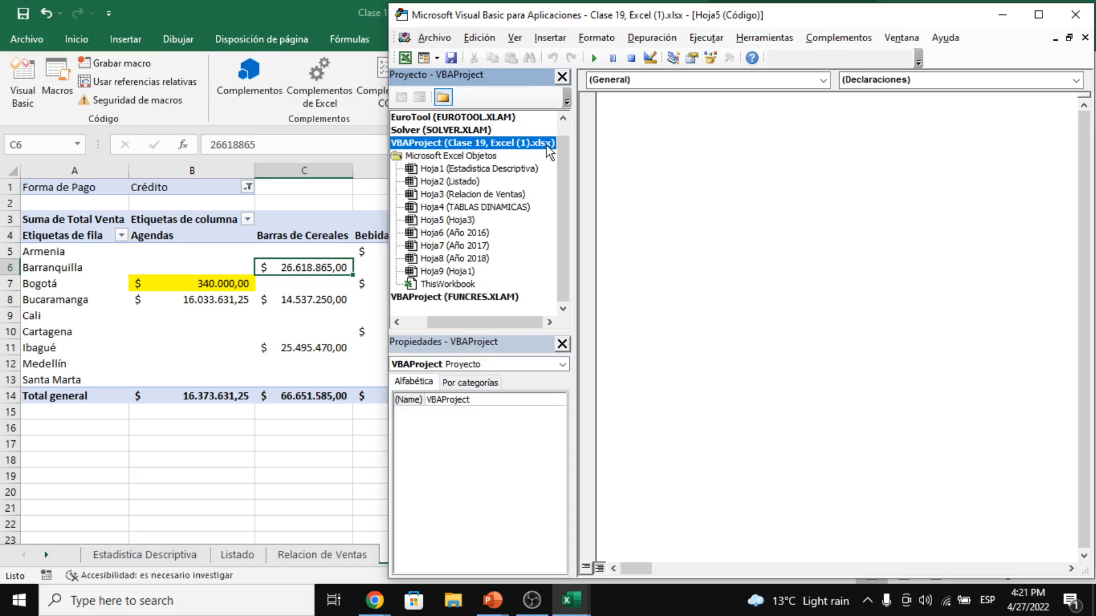
left_click_drag(489, 322, 465, 326)
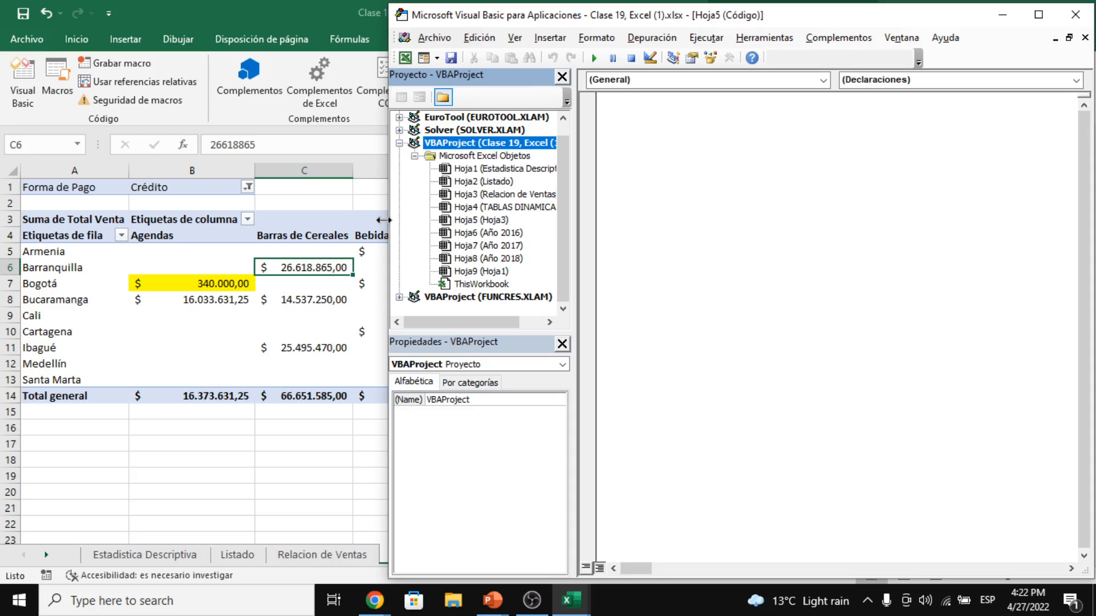
- Open the empty Hoja5 (Hoja3) code module and close the maximized view and stray Hoja6 code
left_click_drag(383, 220, 434, 219)
left_click(542, 194)
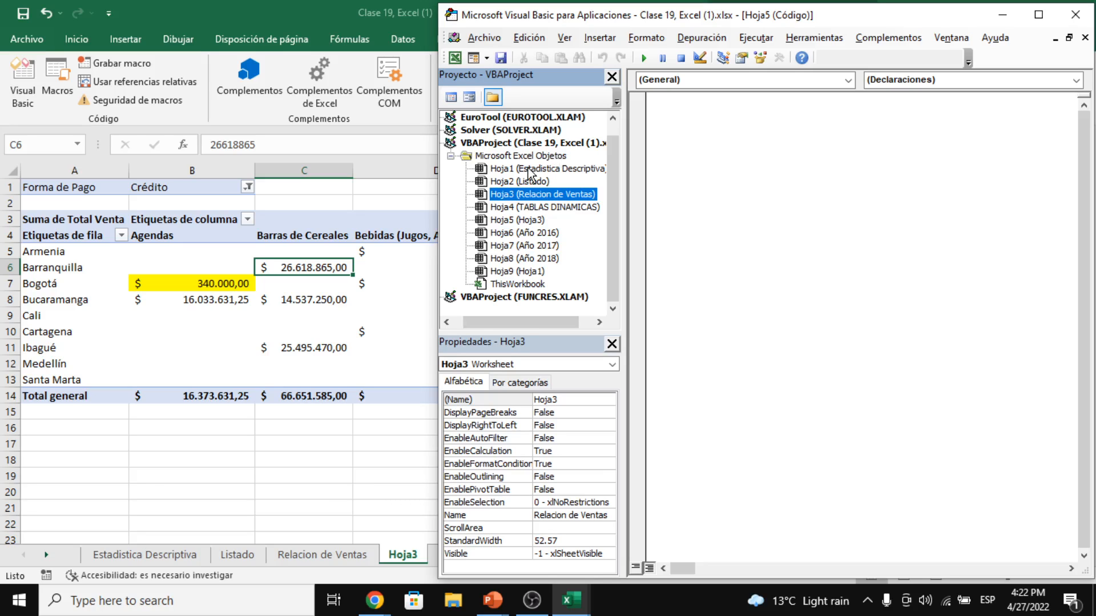
left_click(562, 168)
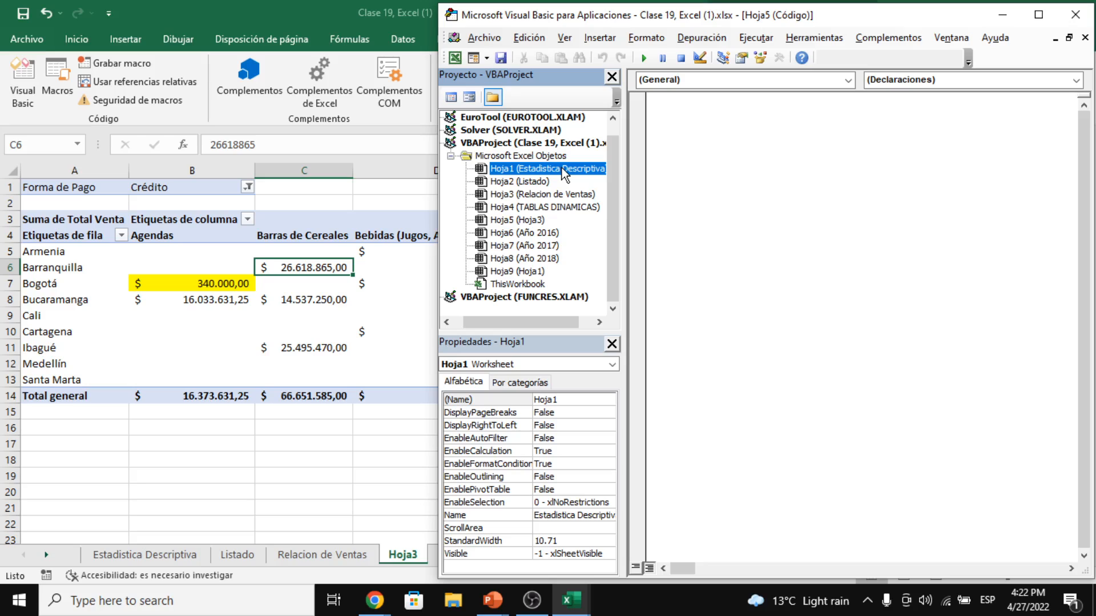
left_click(517, 220)
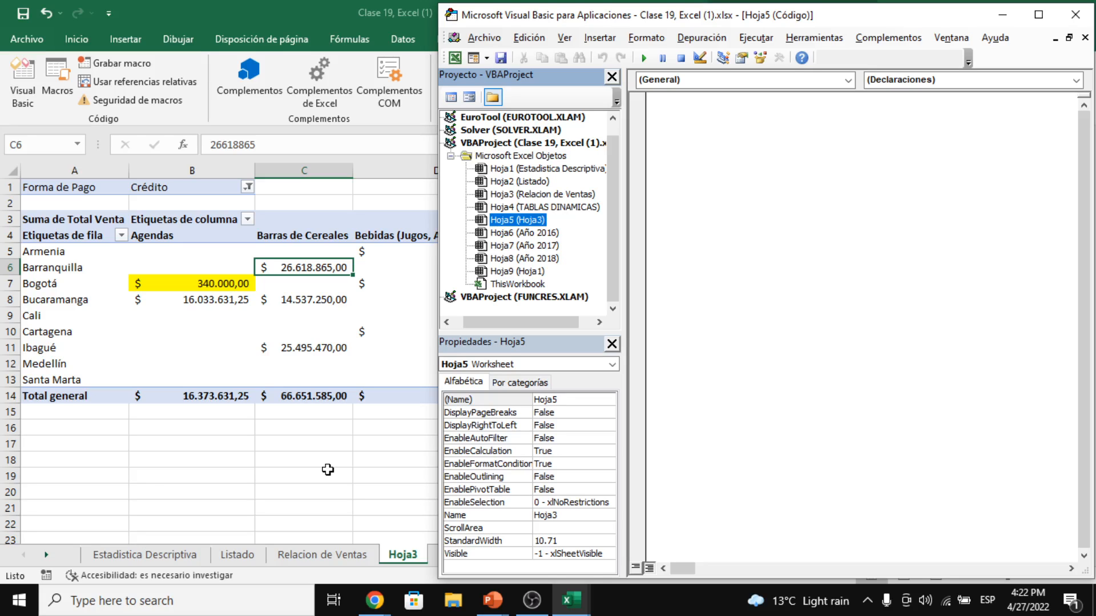
double_click(522, 221)
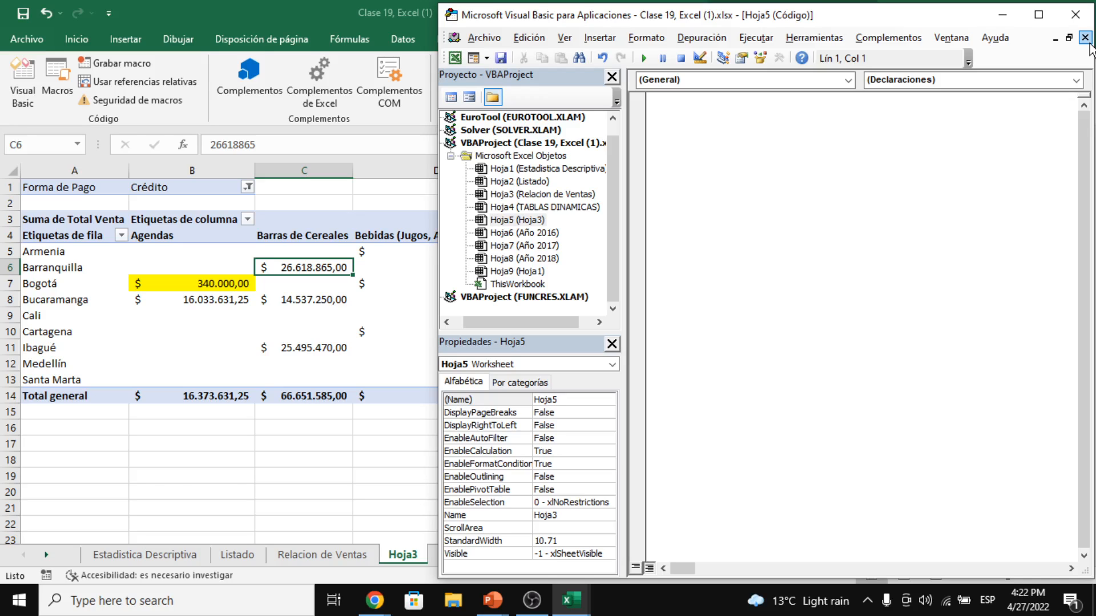
left_click(1085, 38)
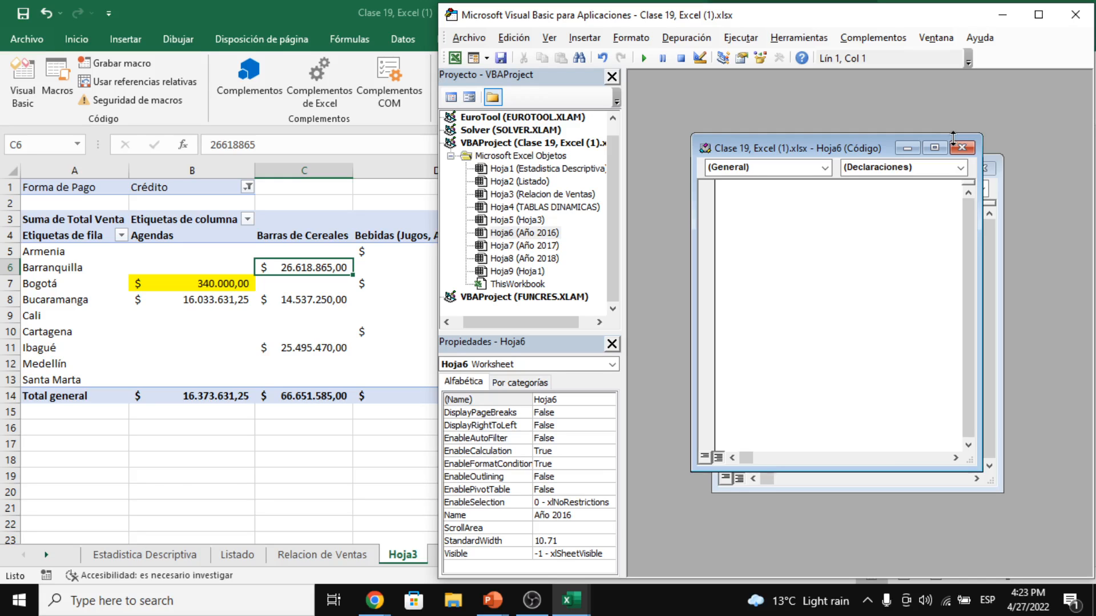
left_click(961, 148)
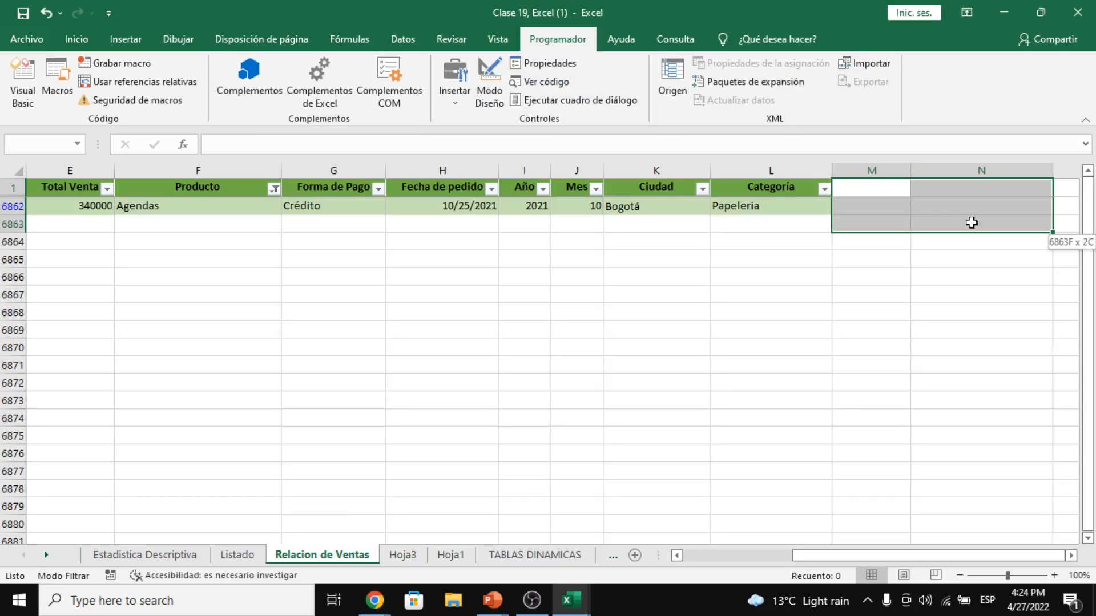
- Go from the Relacion de Ventas sheet back to the empty Hoja5 (Hoja3) code window
left_click_drag(972, 222, 1064, 206)
left_click_drag(835, 557, 720, 555)
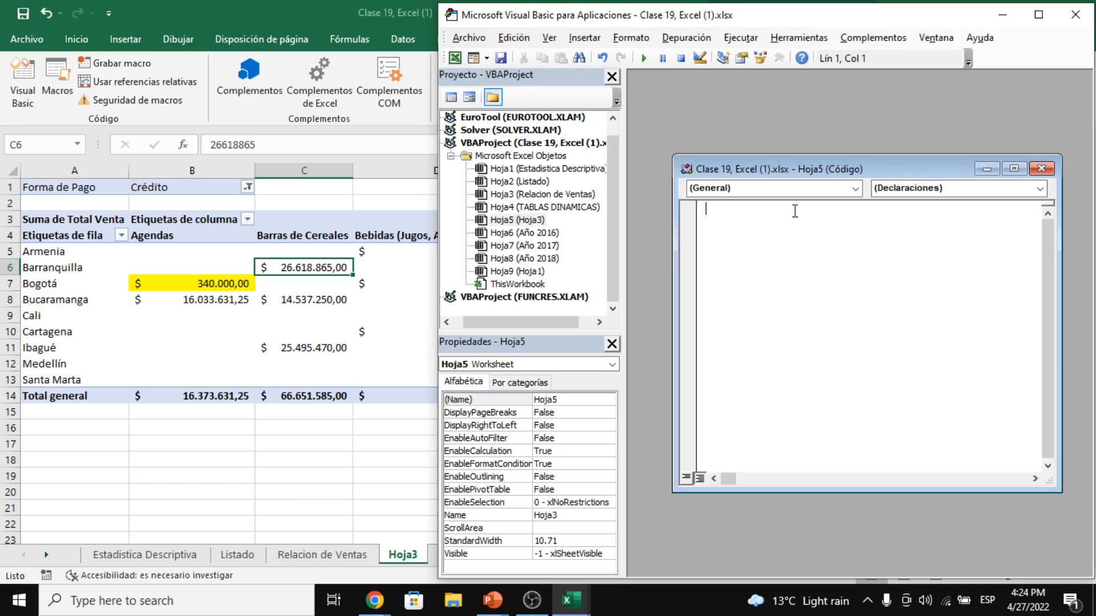
- Pick Worksheet in the Object box, creating a Worksheet_SelectionChange stub, and open the Procedure event list
left_click(855, 188)
left_click(742, 210)
left_click(1040, 188)
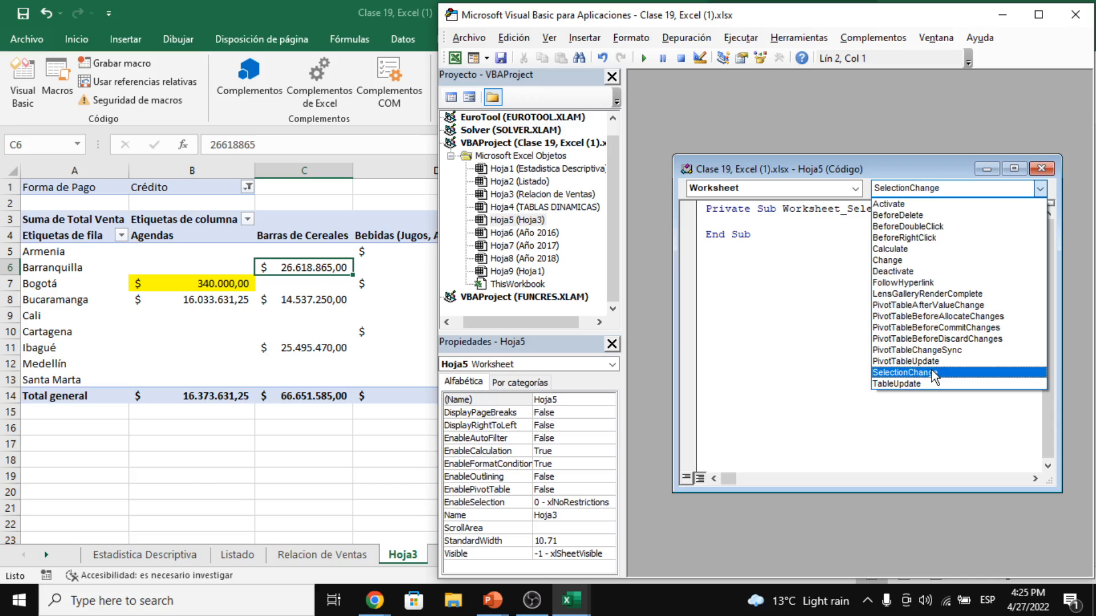
left_click(890, 205)
left_click(688, 236)
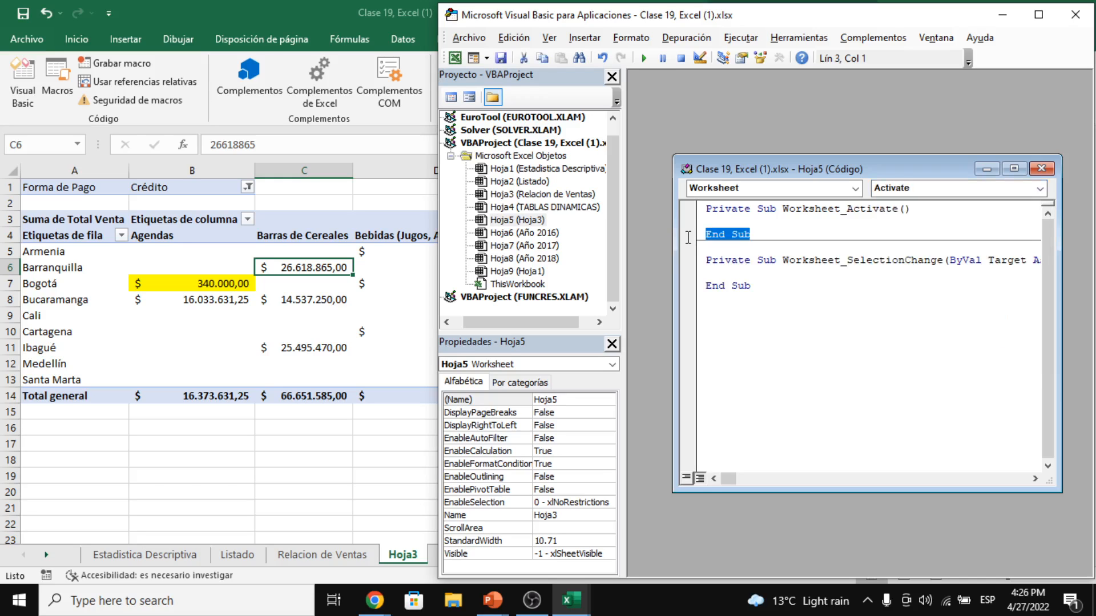
left_click(768, 313)
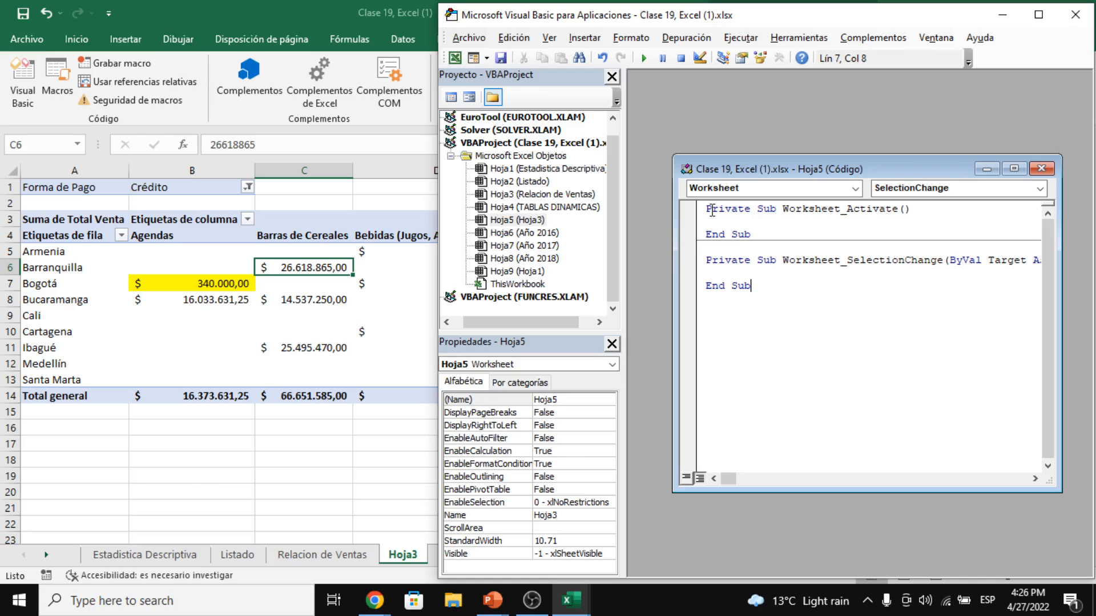
left_click(699, 251, "shift")
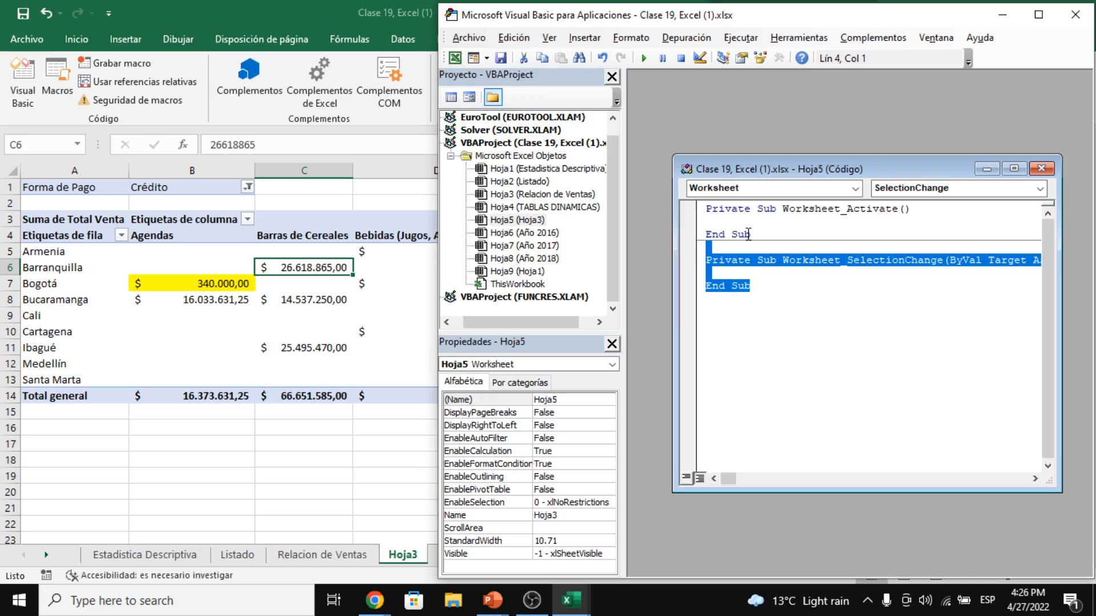
key("Delete")
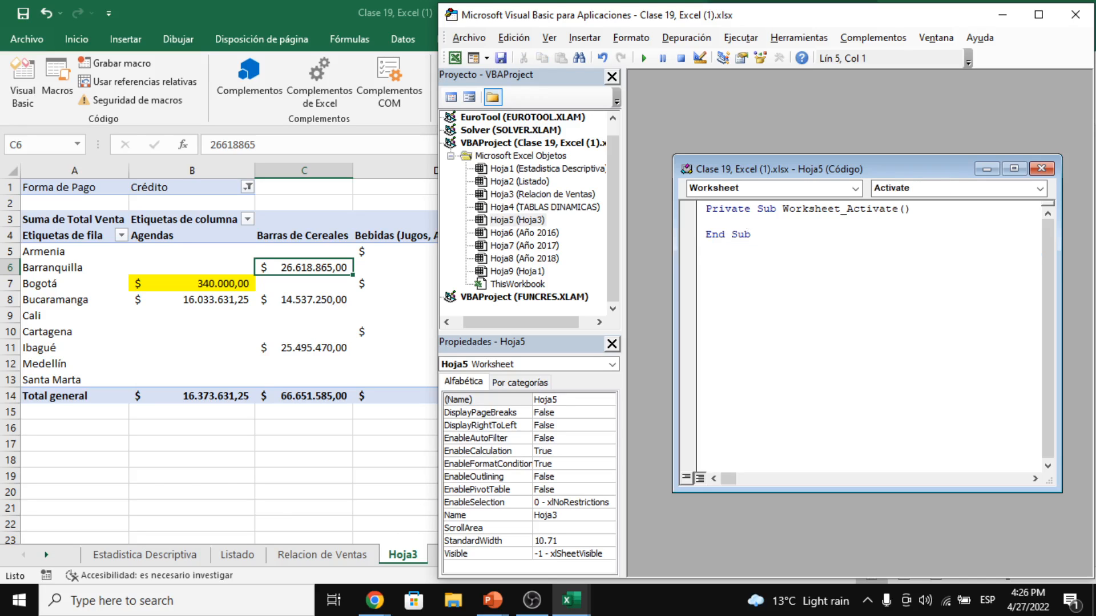
key("BackSpace")
key("BackSpace")
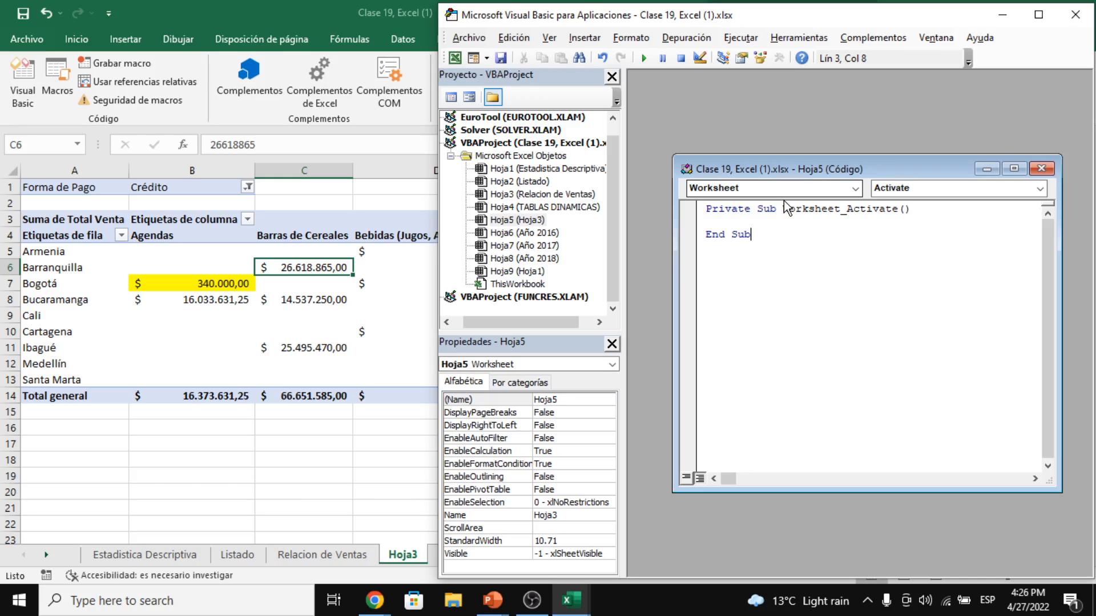
left_click(757, 209)
double_click(711, 210)
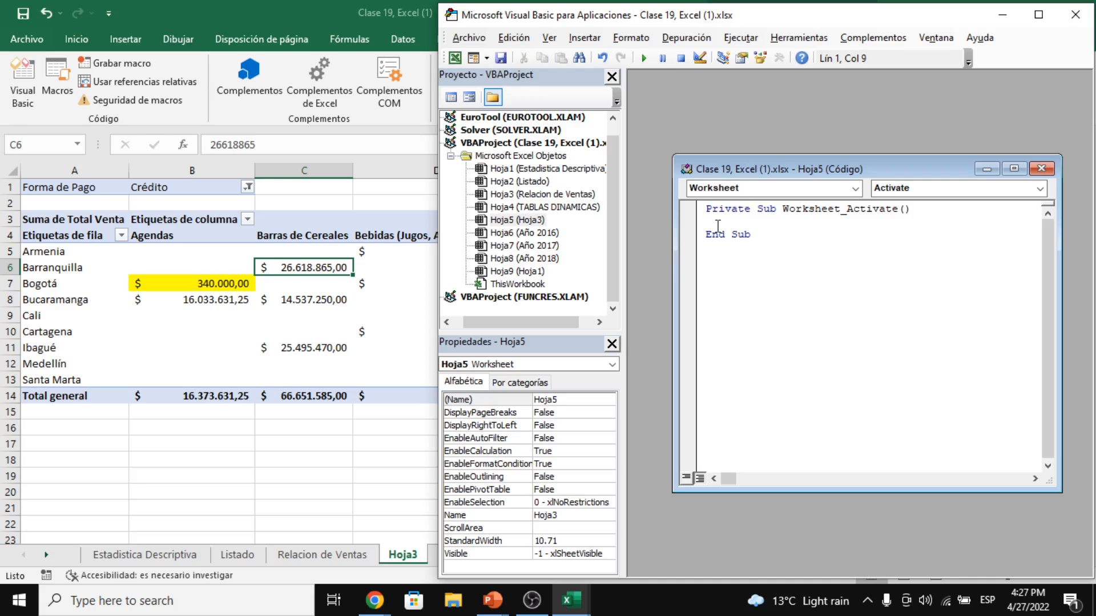
- Write ActiveSheet.PivotTable(" on the macro's second line, then look up the pivot name TablaDinámica2 in Excel
left_click_drag(783, 209, 924, 209)
type("eShee")
type("t.PivotT")
type("able")
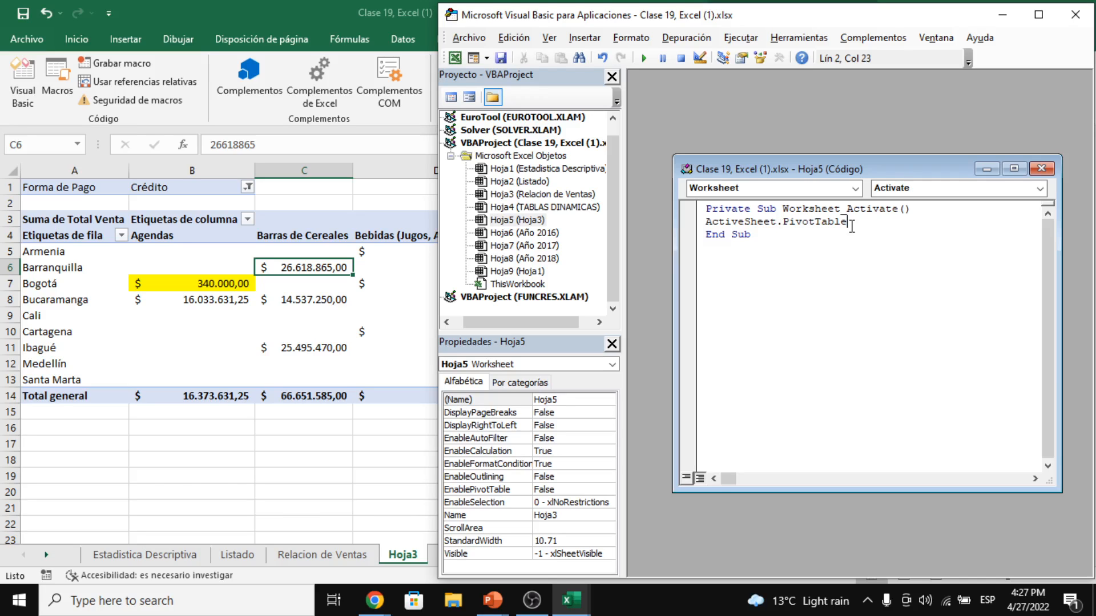
type("(")
type("\"")
left_click(293, 286)
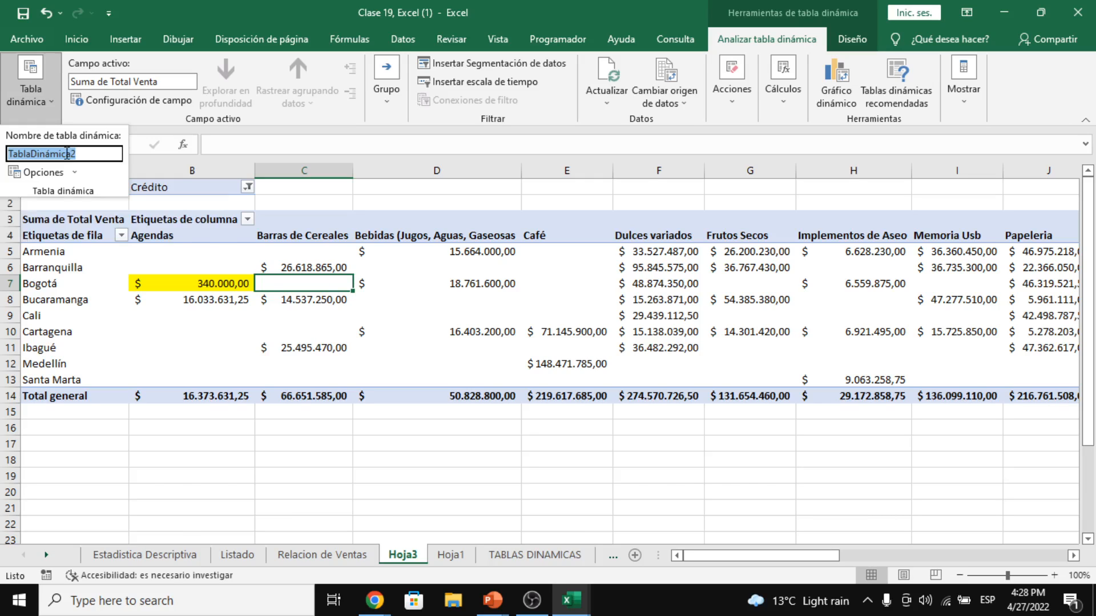
- Paste TablaDinámica2 into ActiveSheet.PivotTable("") and append .PivotCache.Refresh to the line
key("alt+Tab")
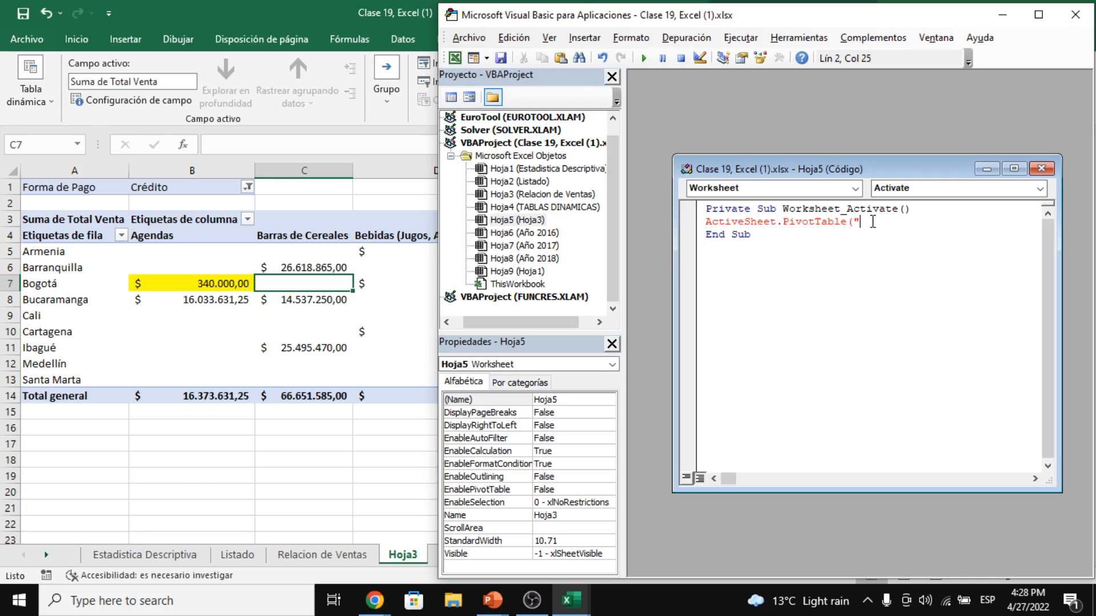
type("TablaDinámica2")
type("\"")
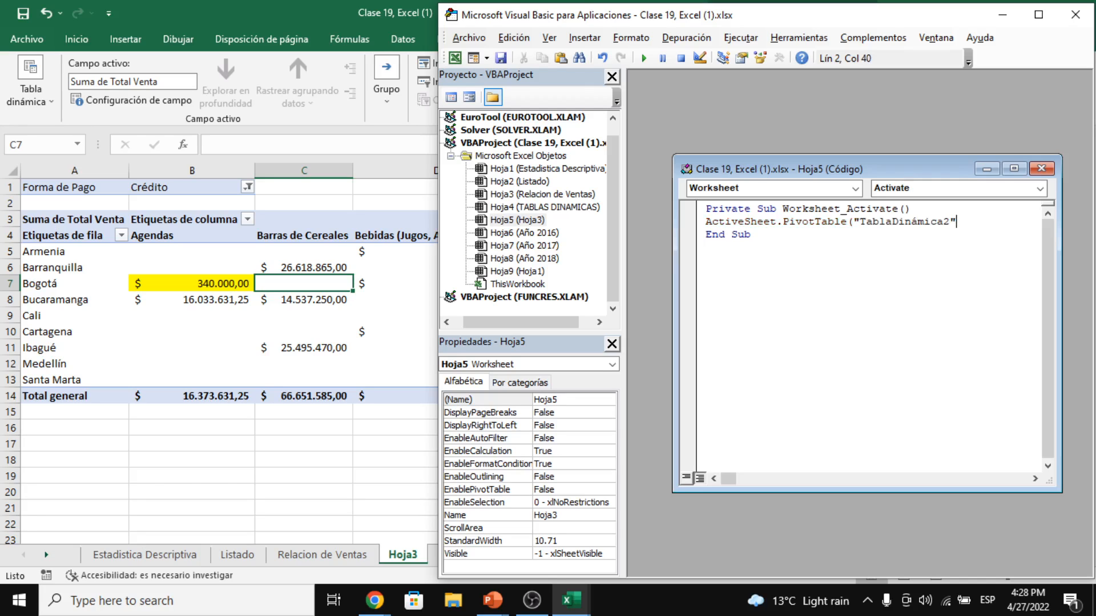
type(").PivotCache")
left_click_drag(705, 221, 1030, 236)
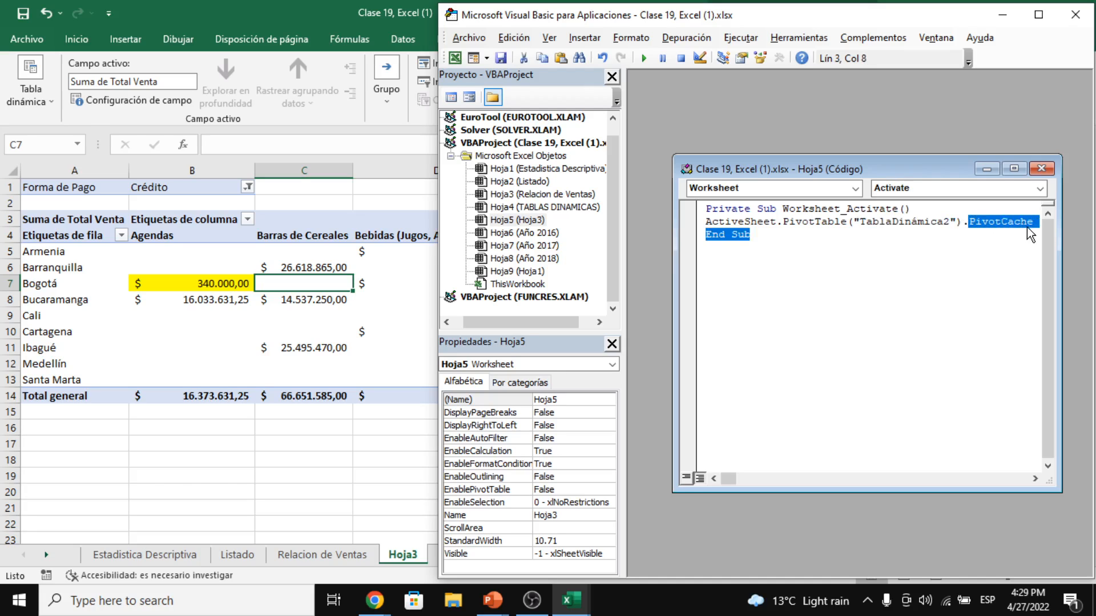
left_click(1037, 227)
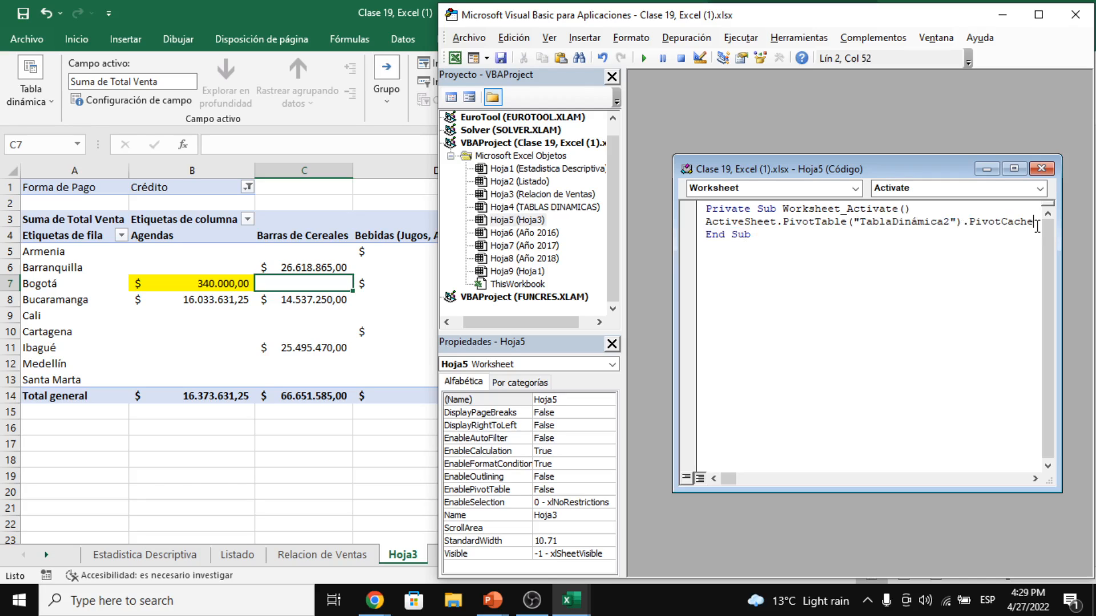
type(".Res")
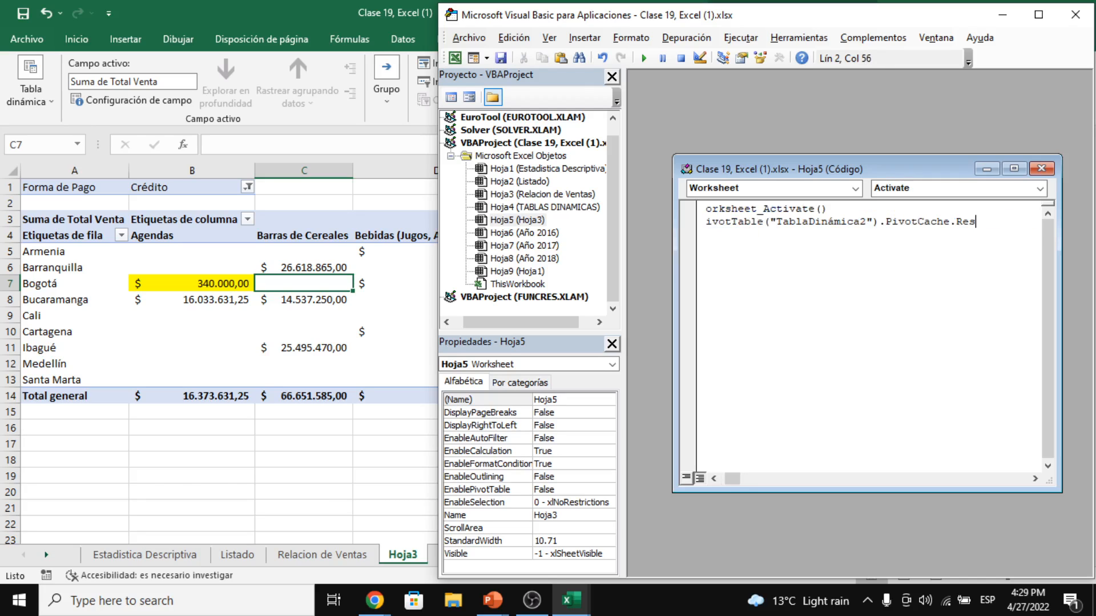
key("BackSpace")
type("fresh")
- Widen the Hoja5 code window so the full Worksheet_Activate lines are visible
left_click_drag(675, 306, 630, 293)
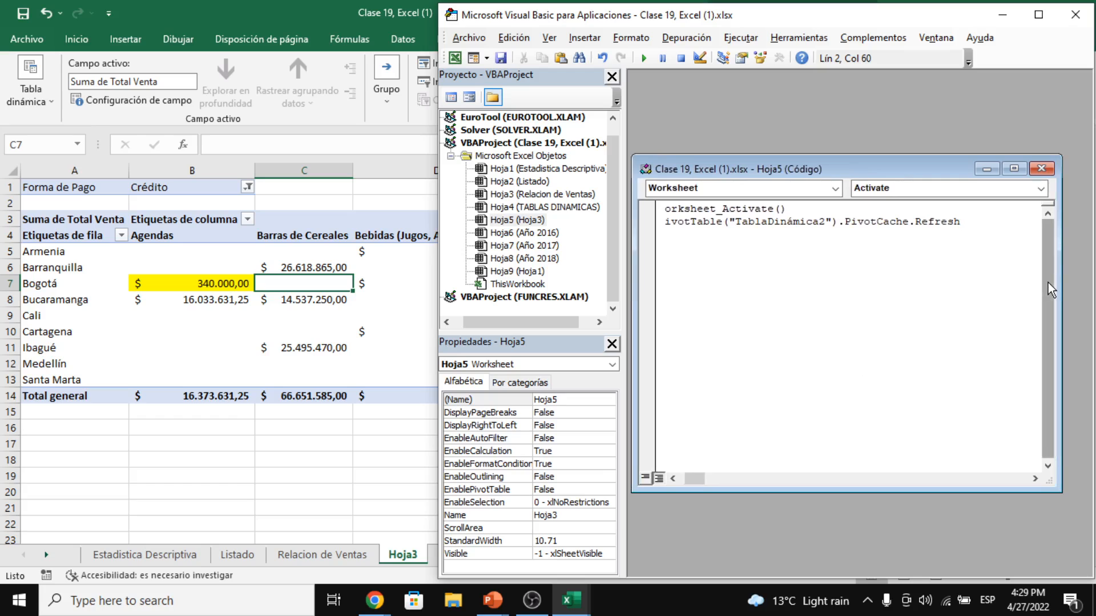
left_click_drag(1062, 280, 1091, 282)
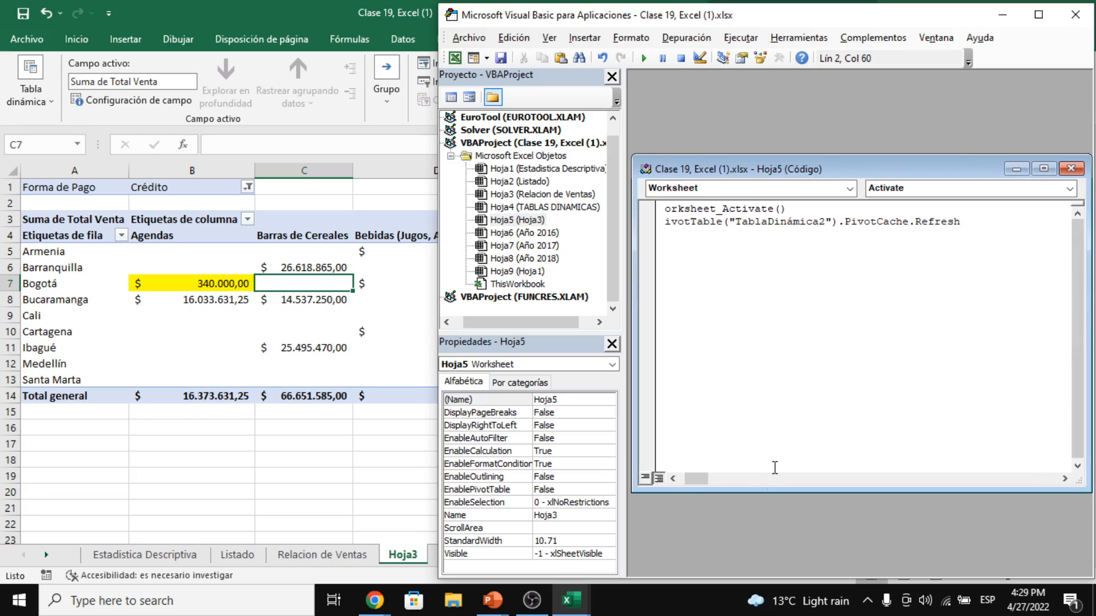
left_click(680, 481)
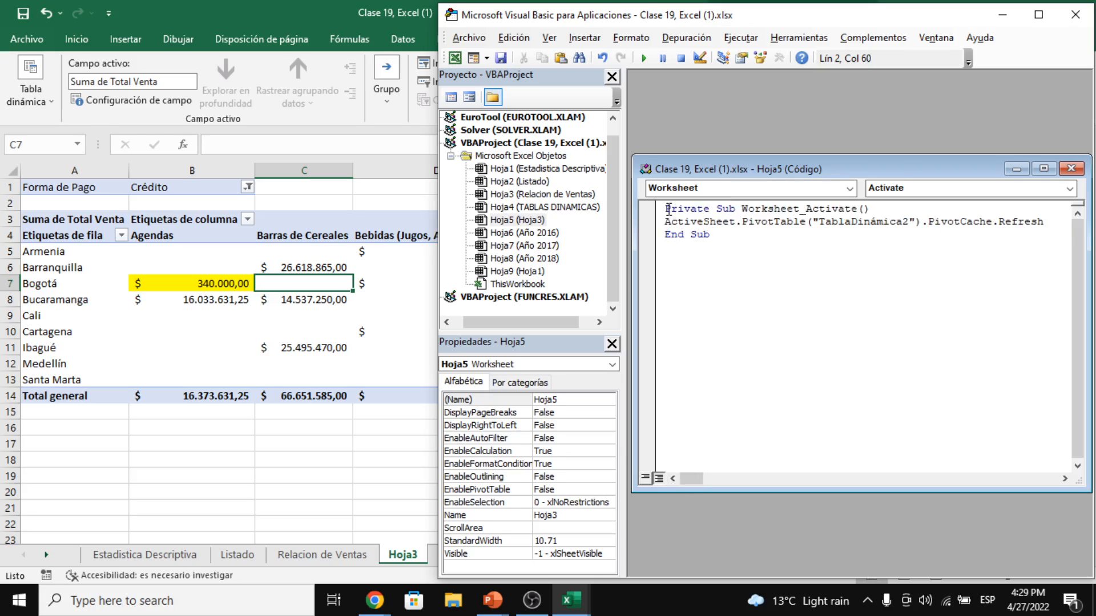
- Review the Private Sub header and End Sub lines, then save the workbook from the VBA toolbar
left_click_drag(665, 208, 700, 210)
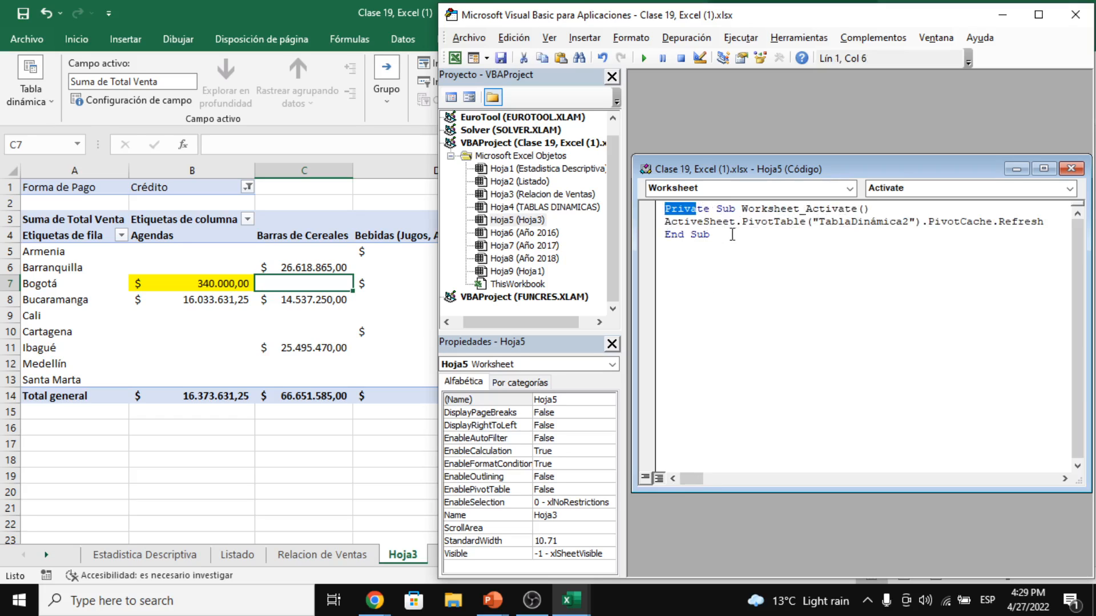
left_click_drag(716, 235, 665, 235)
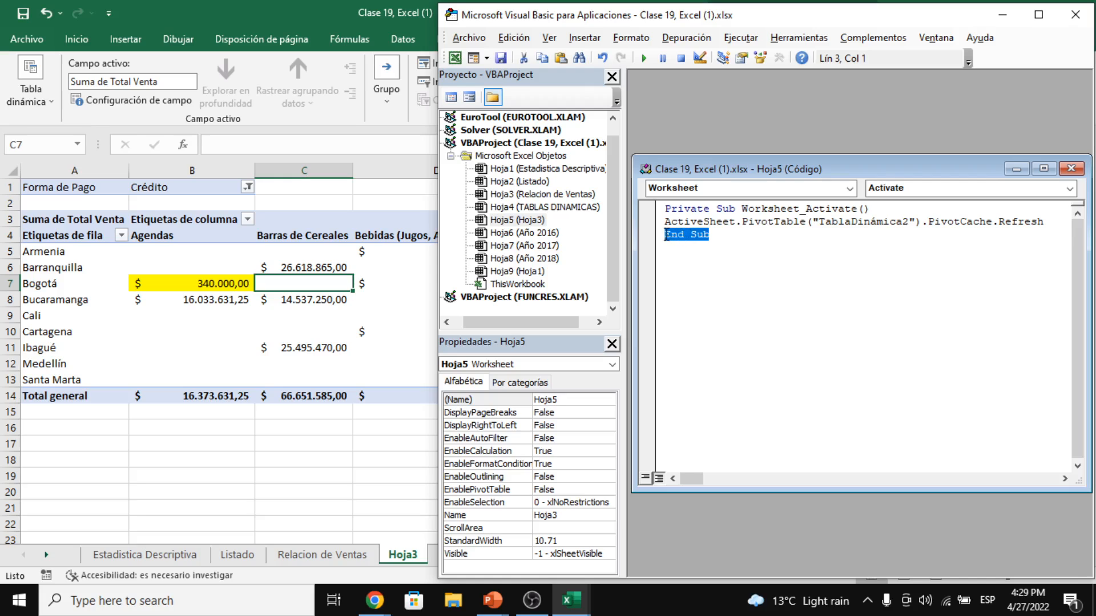
left_click(684, 235)
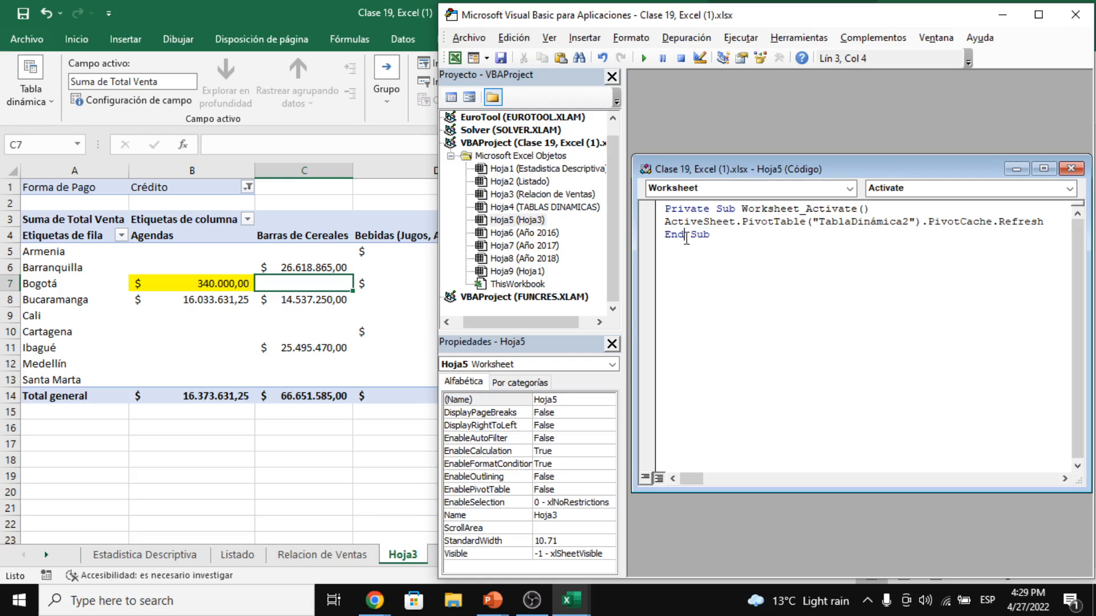
left_click_drag(709, 235, 735, 209)
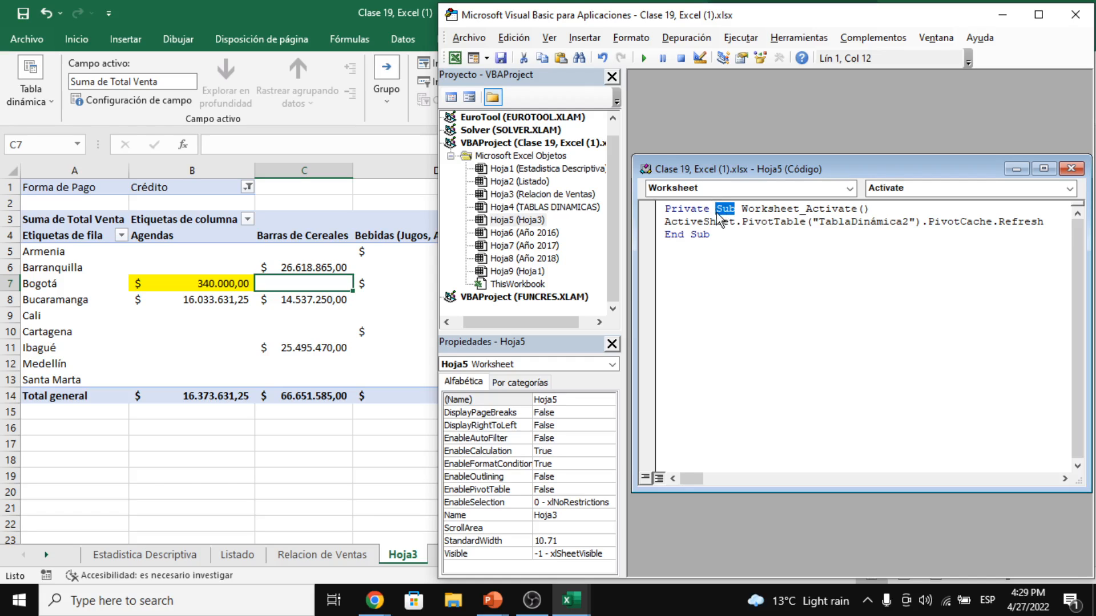
left_click(717, 213)
left_click_drag(709, 234, 1053, 226)
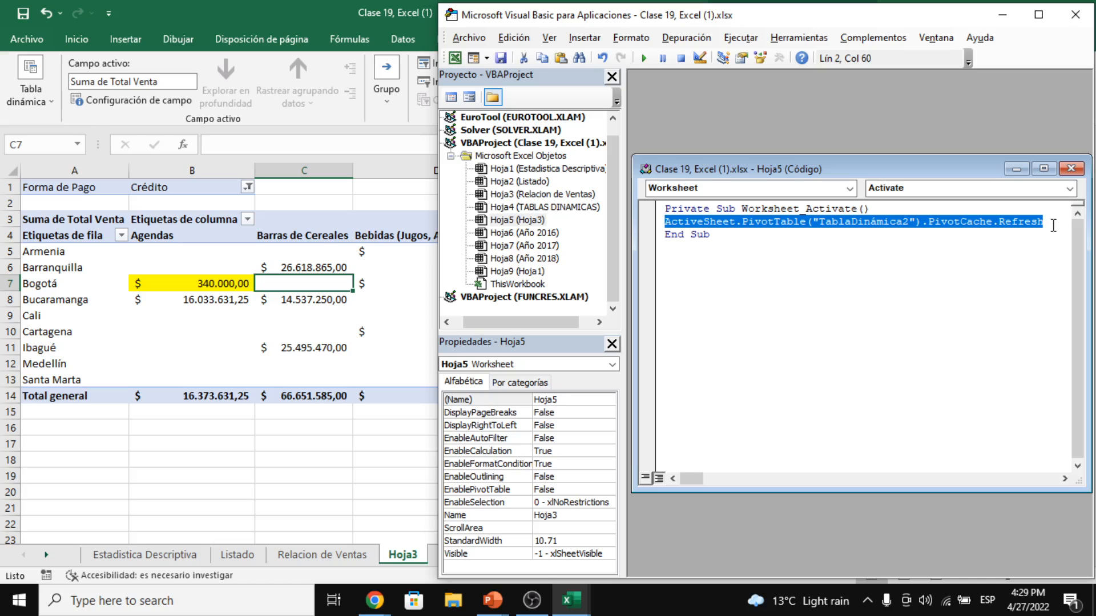
left_click(865, 280)
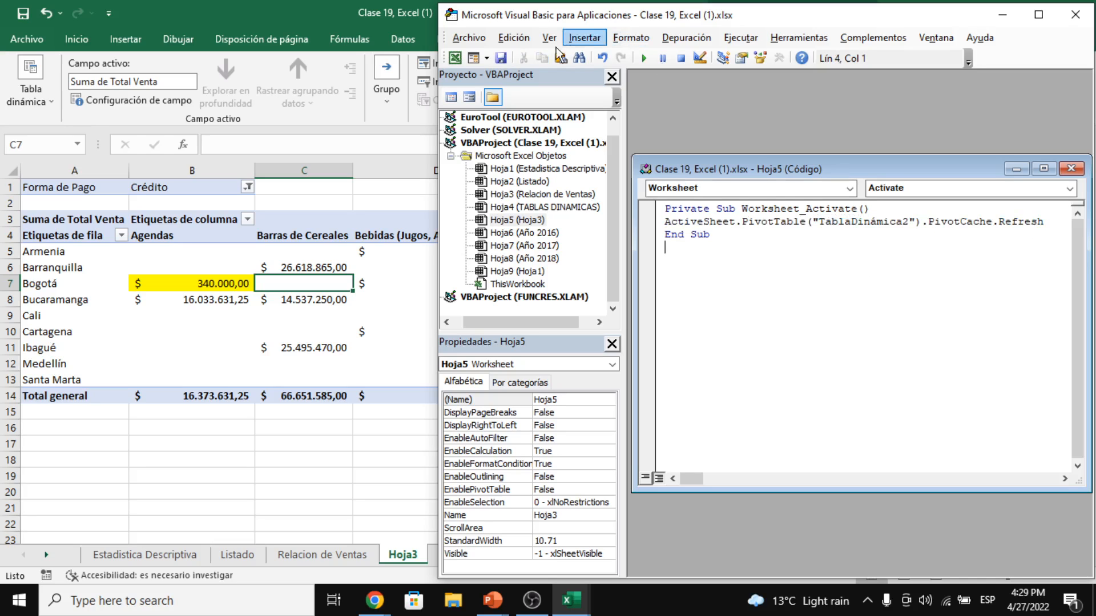
left_click(501, 58)
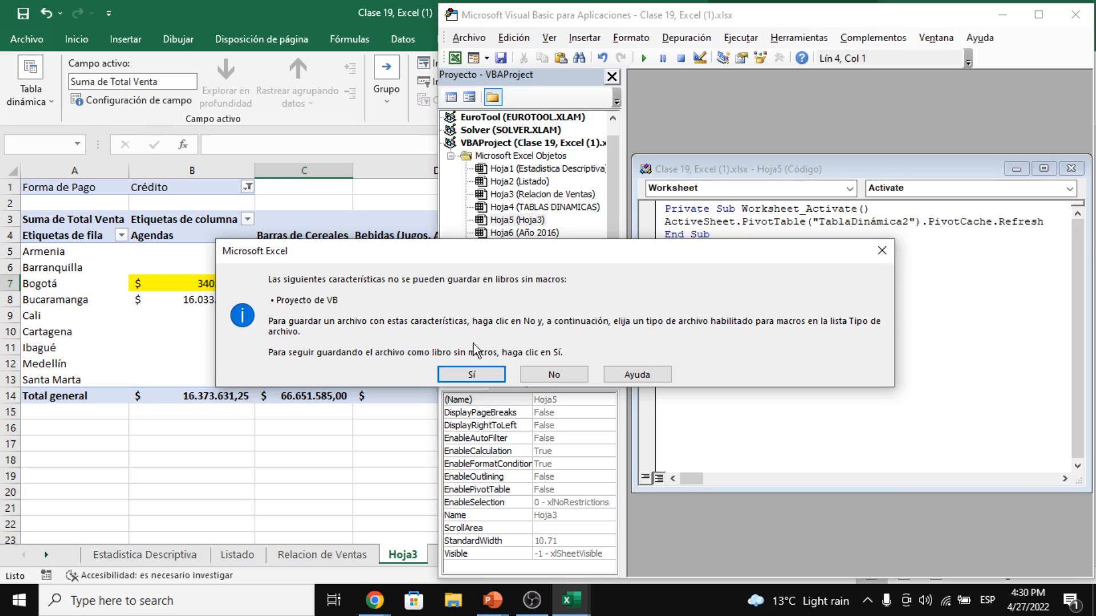
- Decline the macro-free save and save as 'Libro de Excel habilitado para macros' (Clase 19, Excel (1).xlsm)
left_click(541, 376)
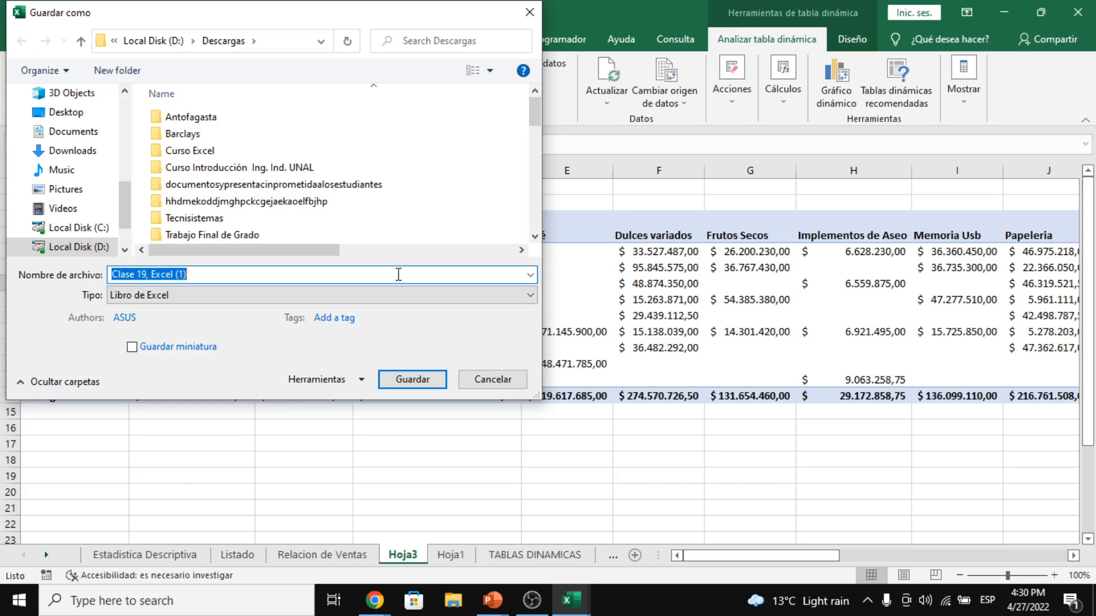
left_click(356, 292)
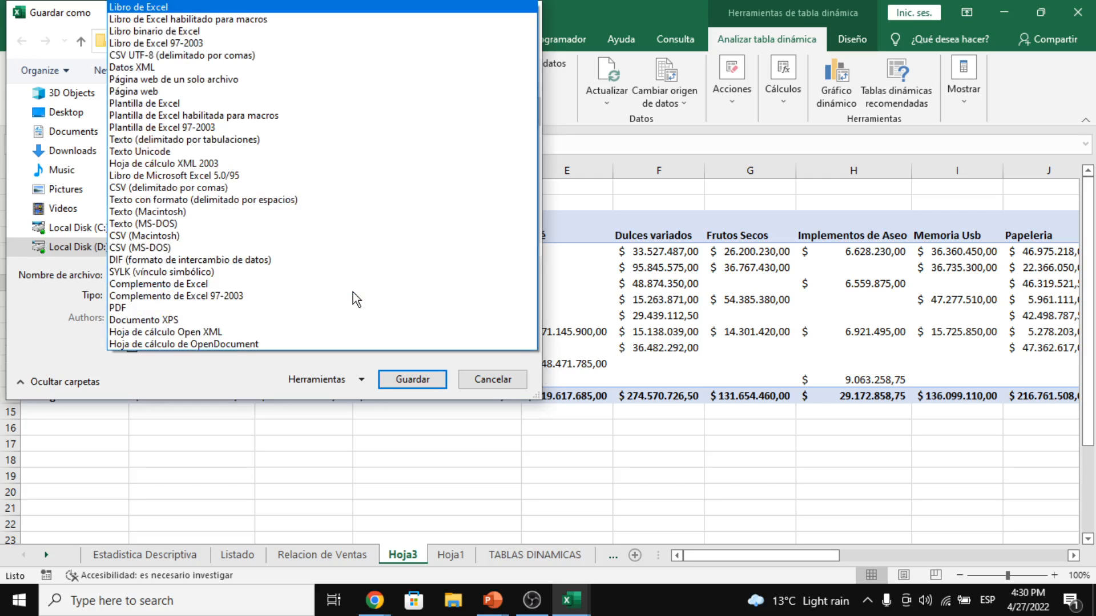
left_click(256, 20)
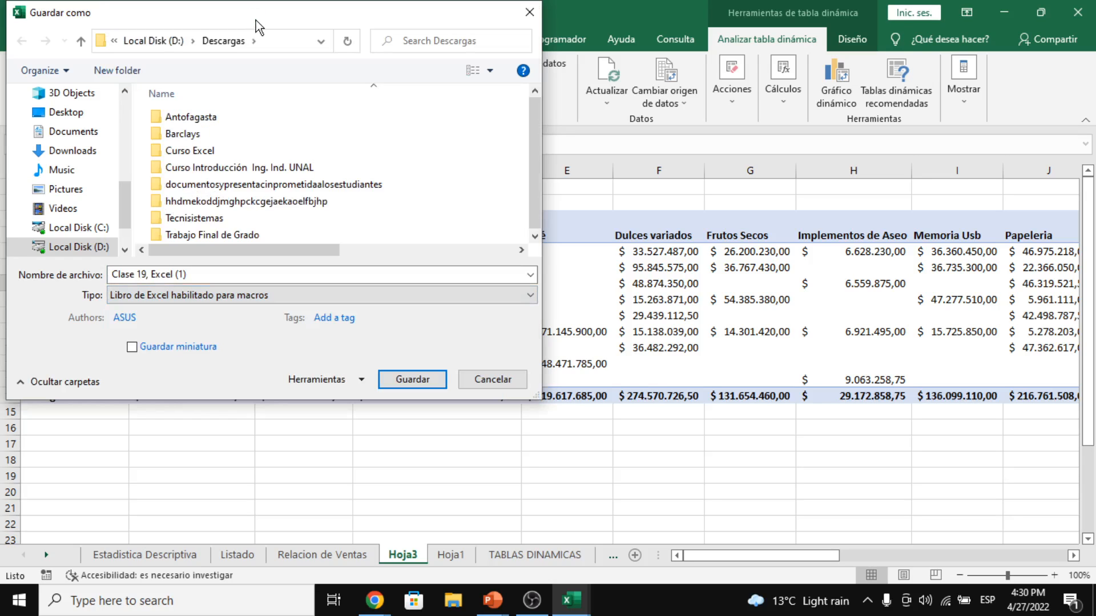
left_click(404, 379)
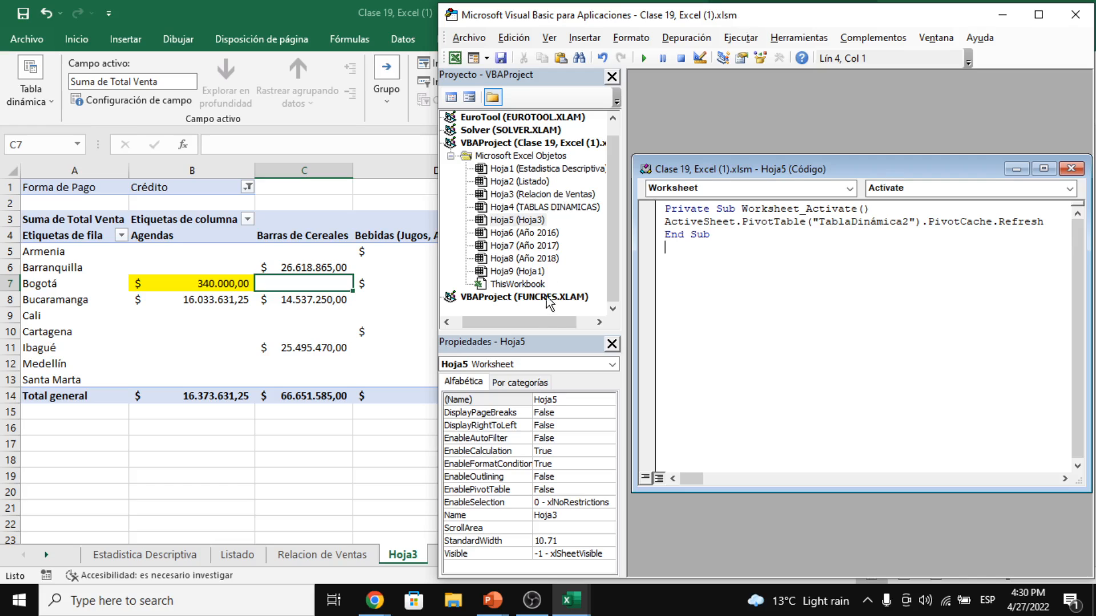
- Save the corrected Worksheet_Activate macro in the VBA editor and close the editor
left_click_drag(536, 320, 556, 314)
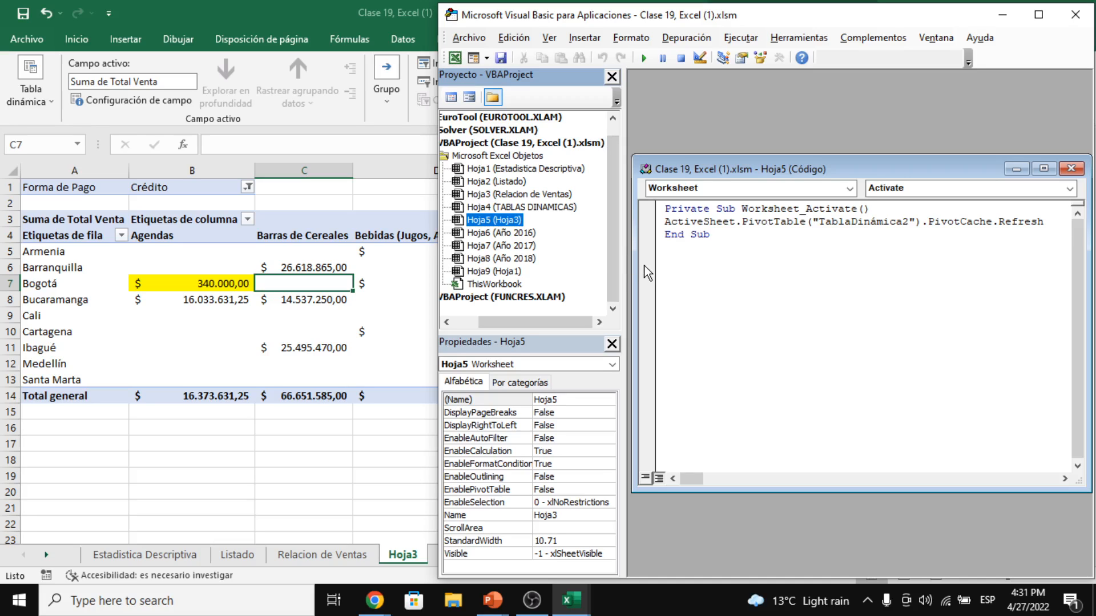
left_click(740, 243)
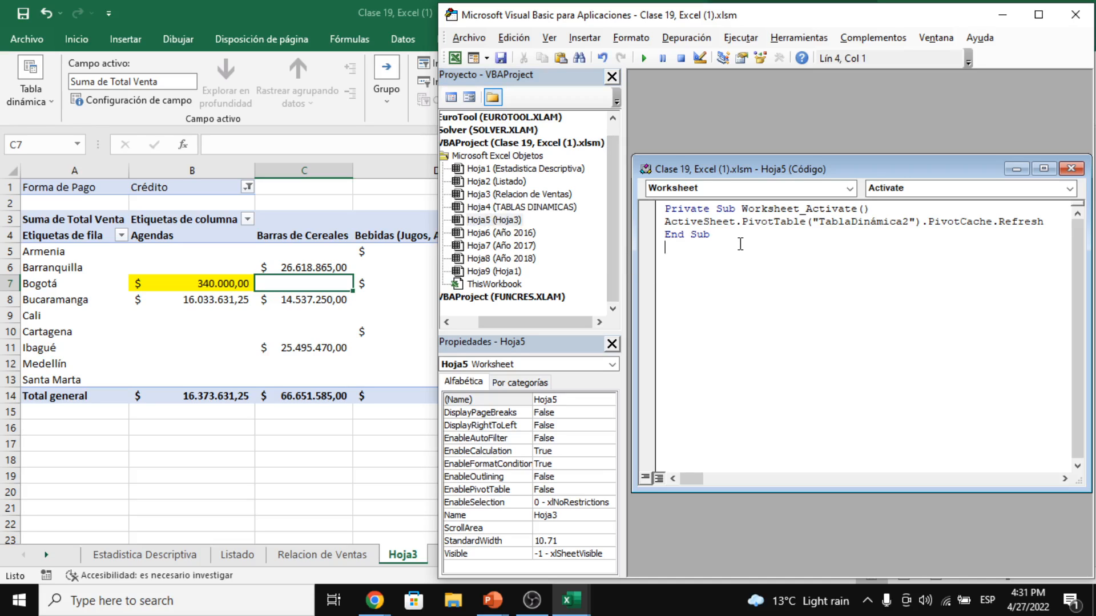
left_click(740, 234)
left_click(501, 59)
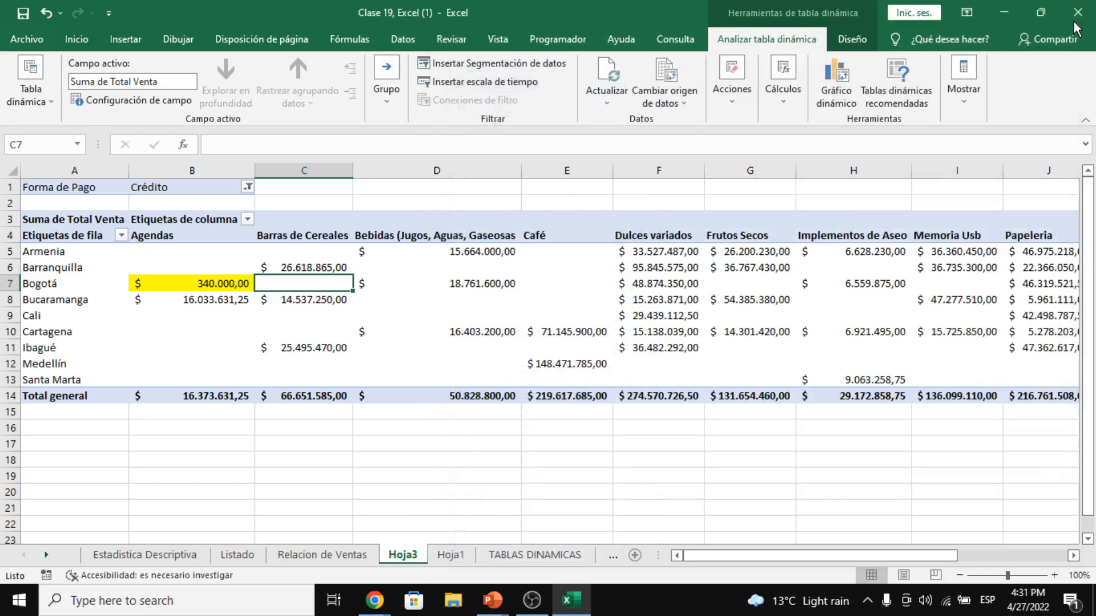
left_click(1075, 16)
- Check the Hoja3 pivot's Bogotá Agendas value of $340.000,00, then switch to Relacion de Ventas
left_click(343, 358)
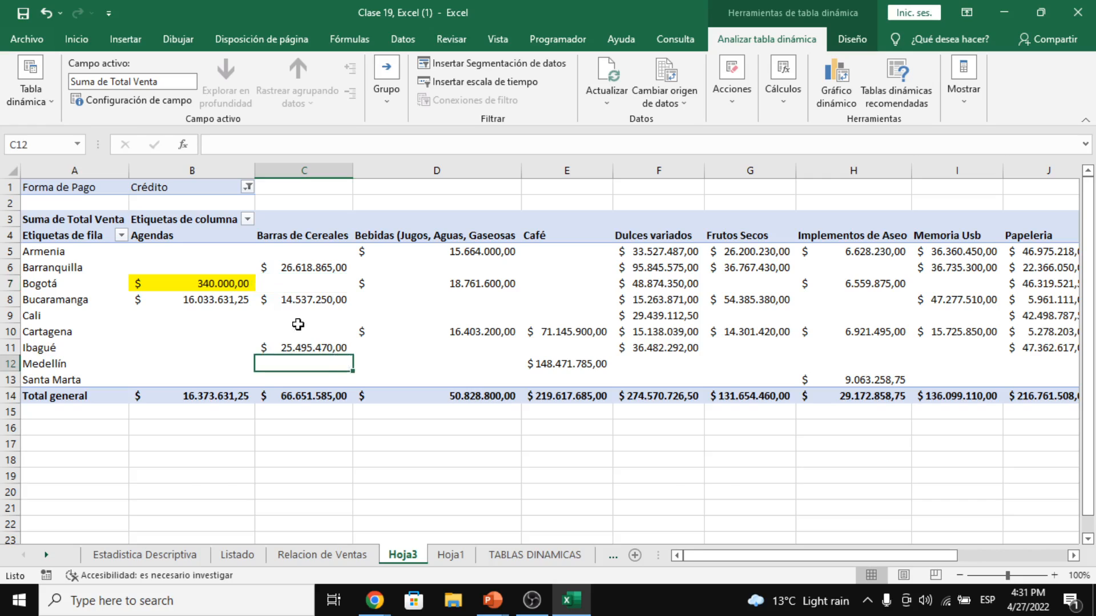
left_click(237, 297)
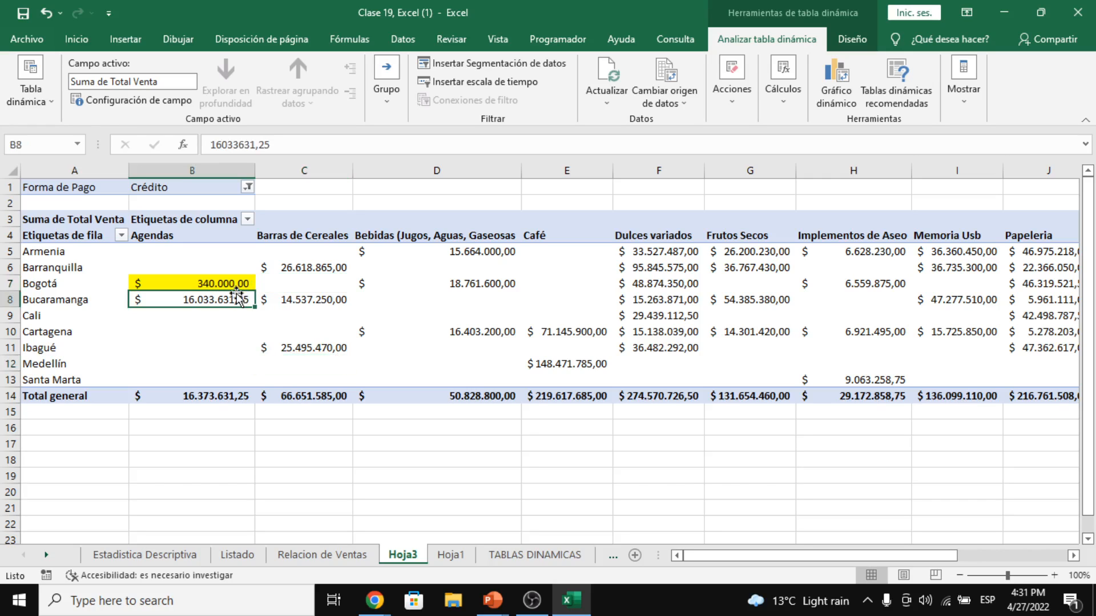
left_click(230, 283)
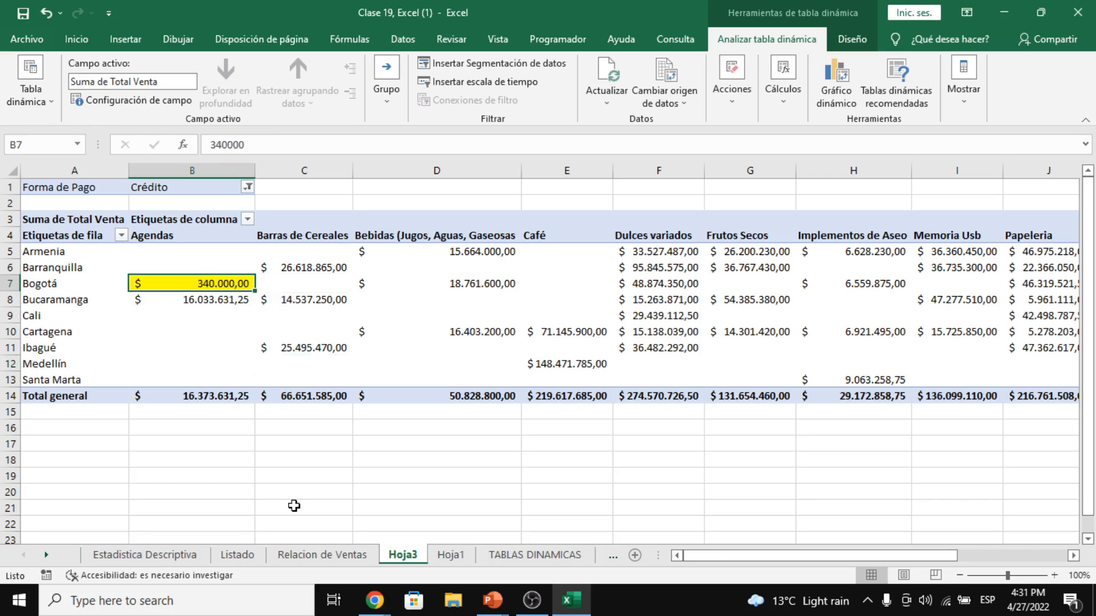
left_click(318, 556)
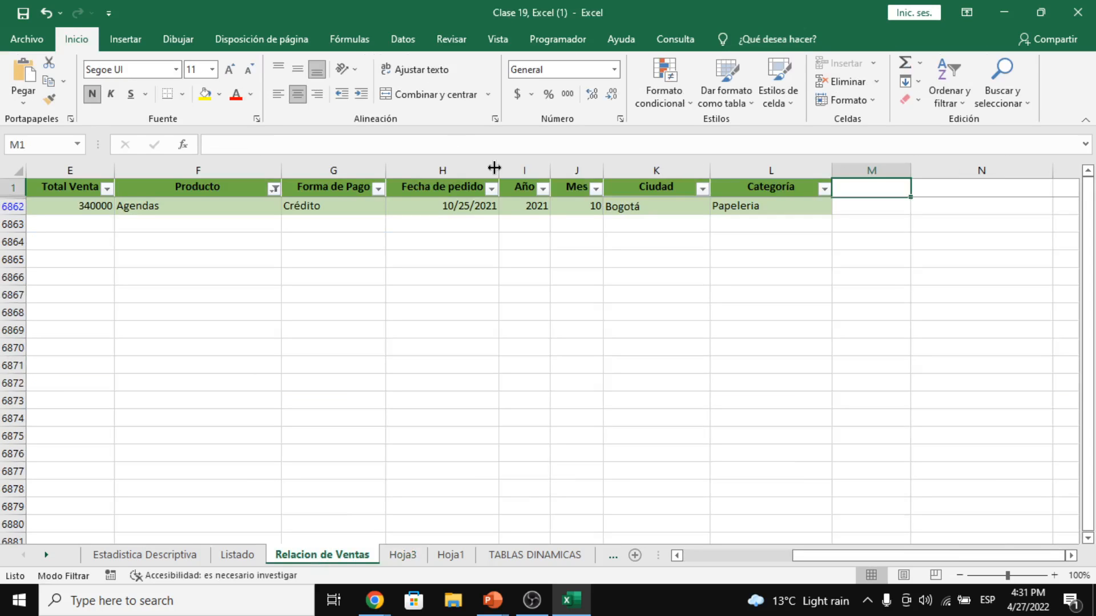
- Change the Bogotá Agendas Cantidad in D6862 to 9, then reactivate Hoja3, raising error 438
left_click(581, 205)
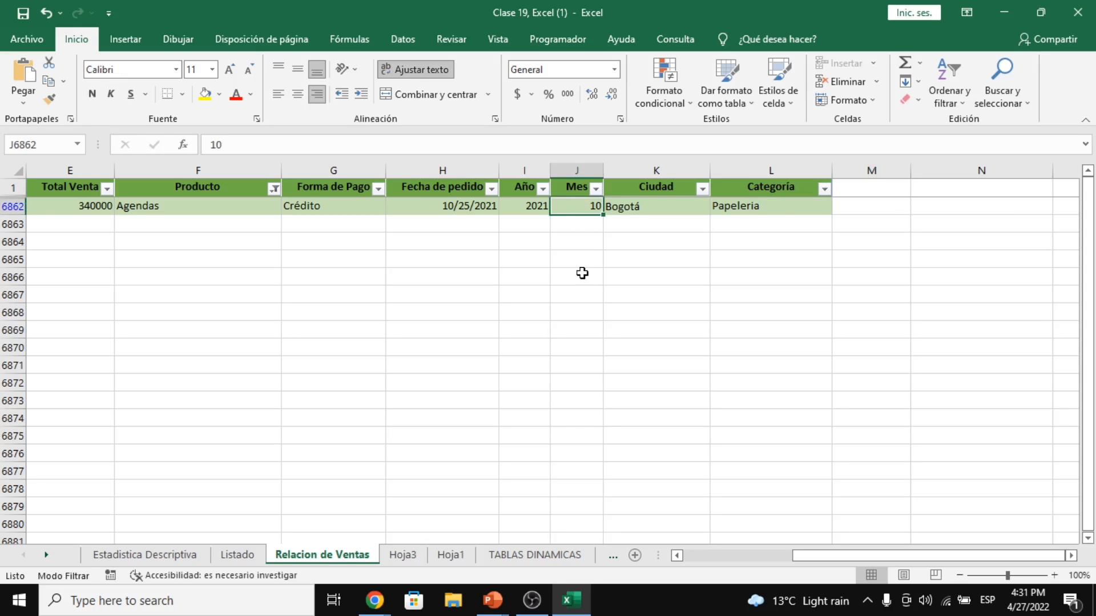
scroll(579, 272, "left", 4)
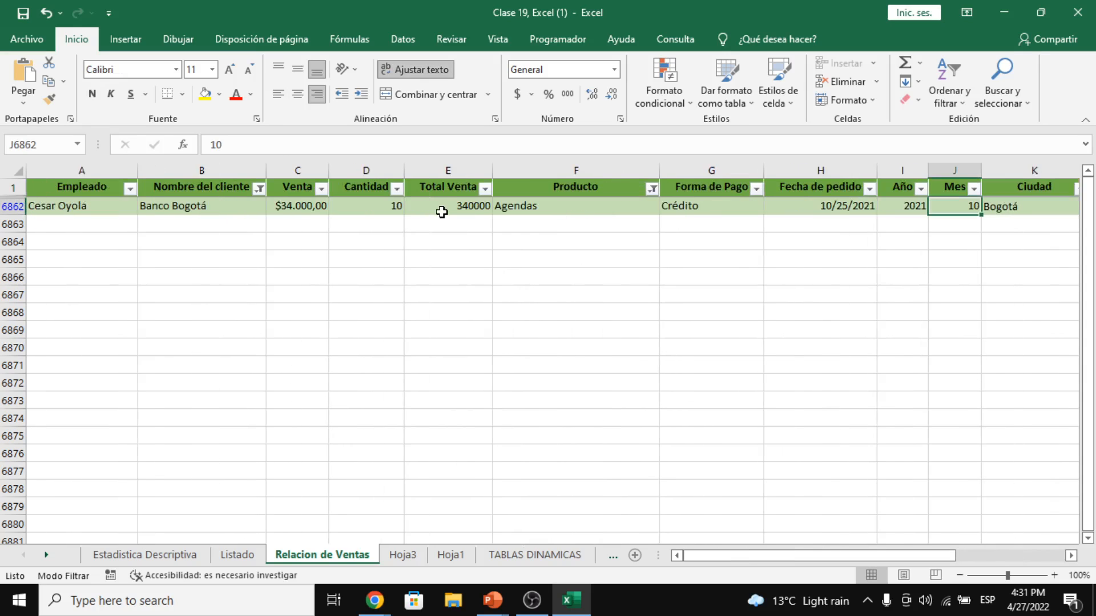
left_click(378, 205)
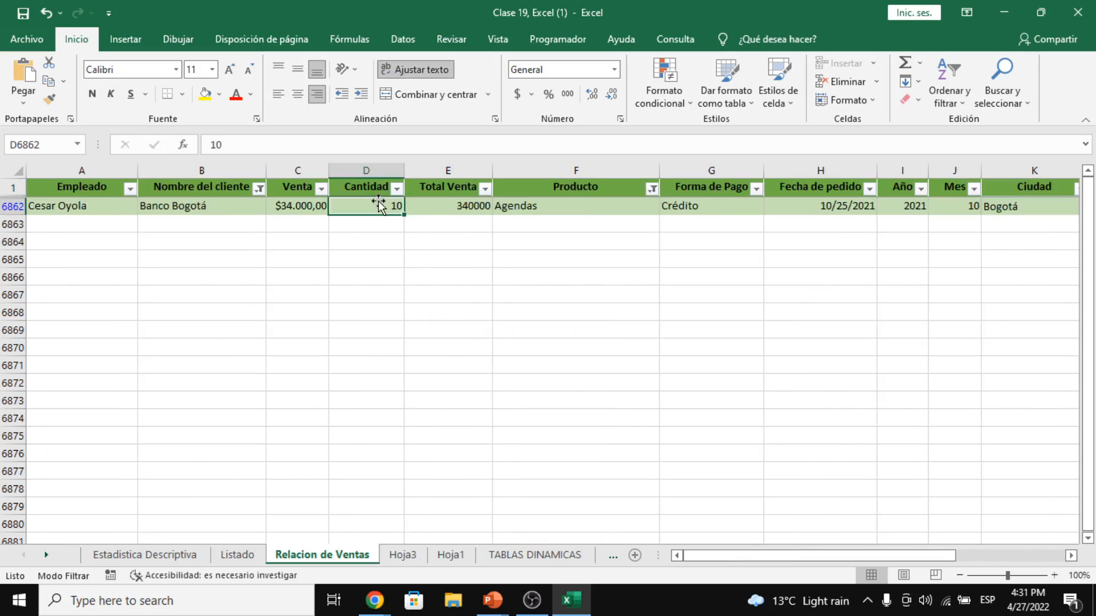
type("9")
key("Return")
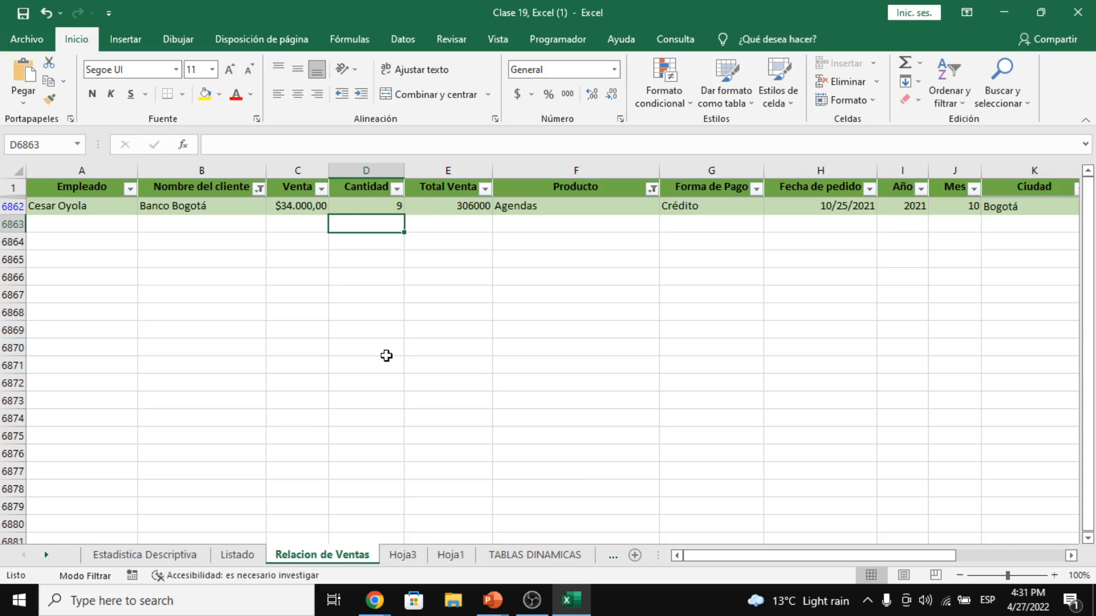
left_click(392, 555)
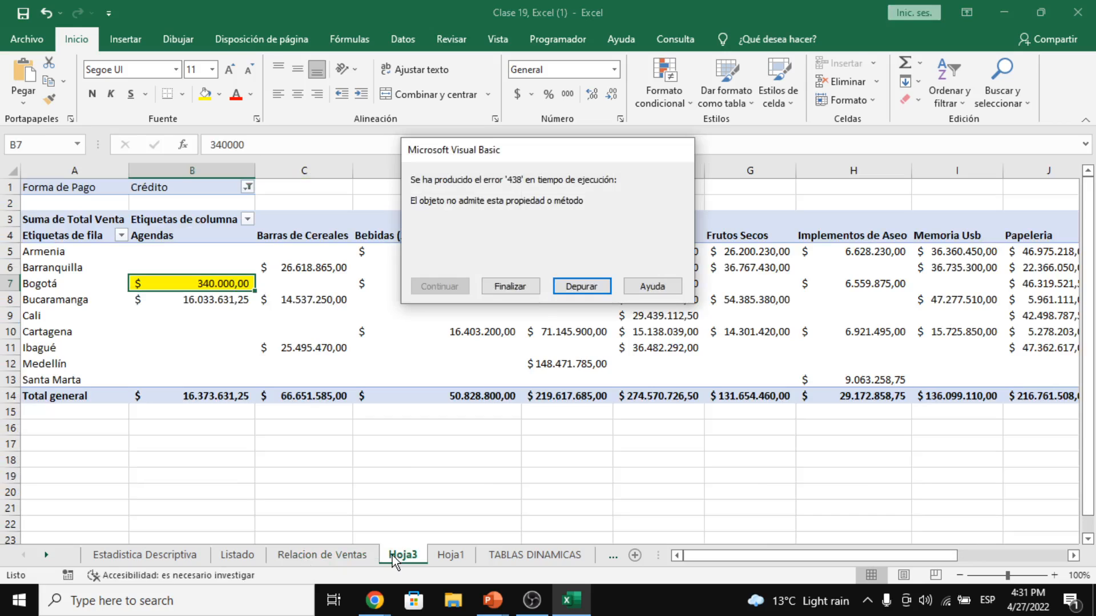
- Debug run-time error 438, go back to Relacion de Ventas and open the Nombre del cliente filter
left_click(568, 287)
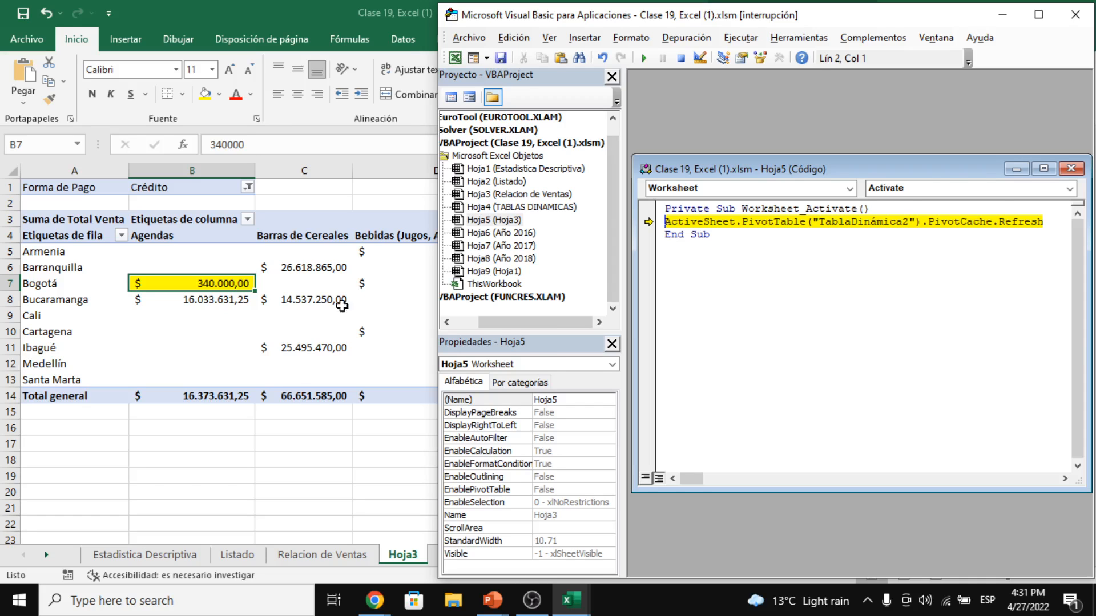
left_click(326, 316)
left_click(325, 562)
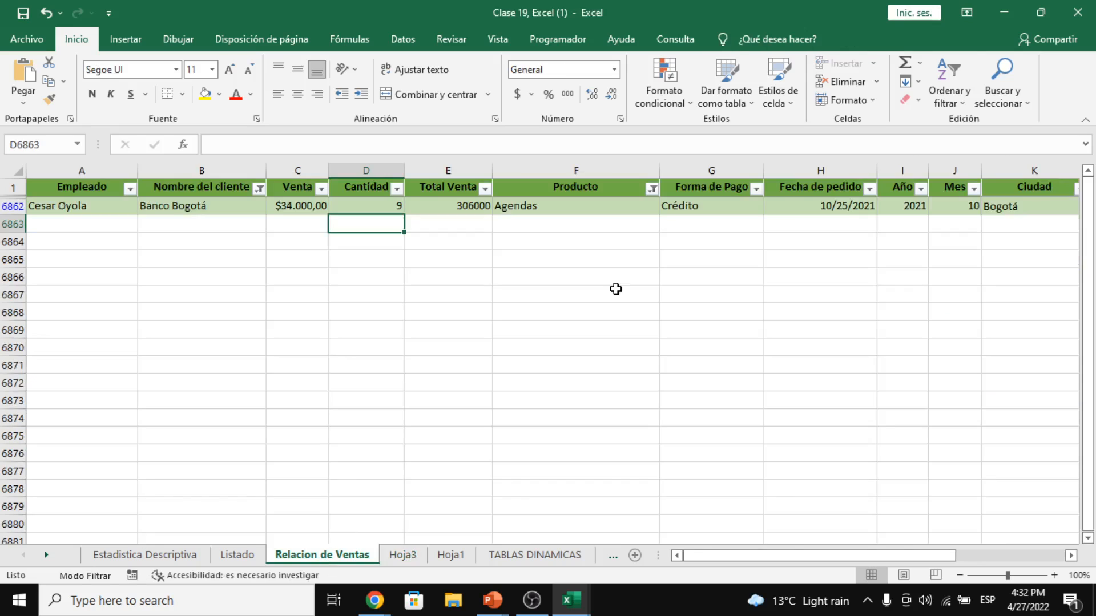
left_click(260, 188)
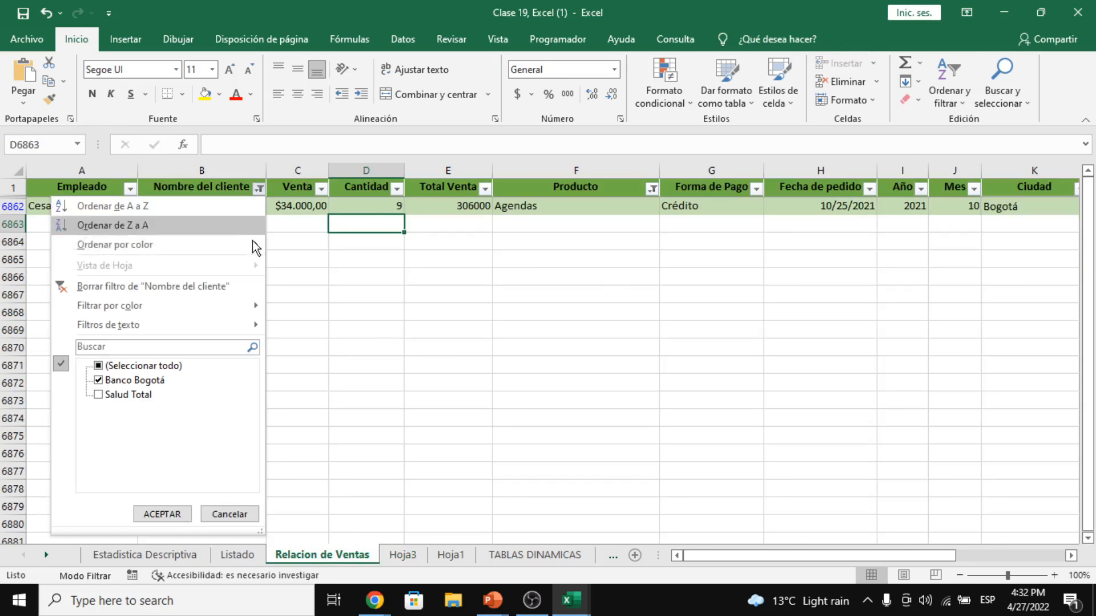
- Select all entries in both the Nombre del cliente and Producto filters to show every row
left_click(147, 367)
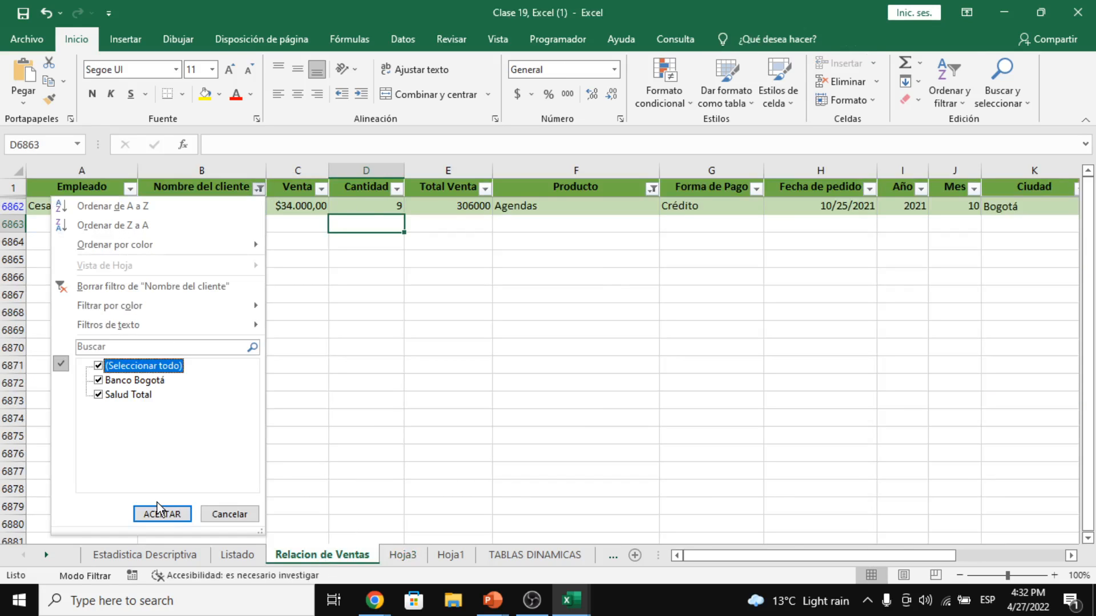
left_click(161, 515)
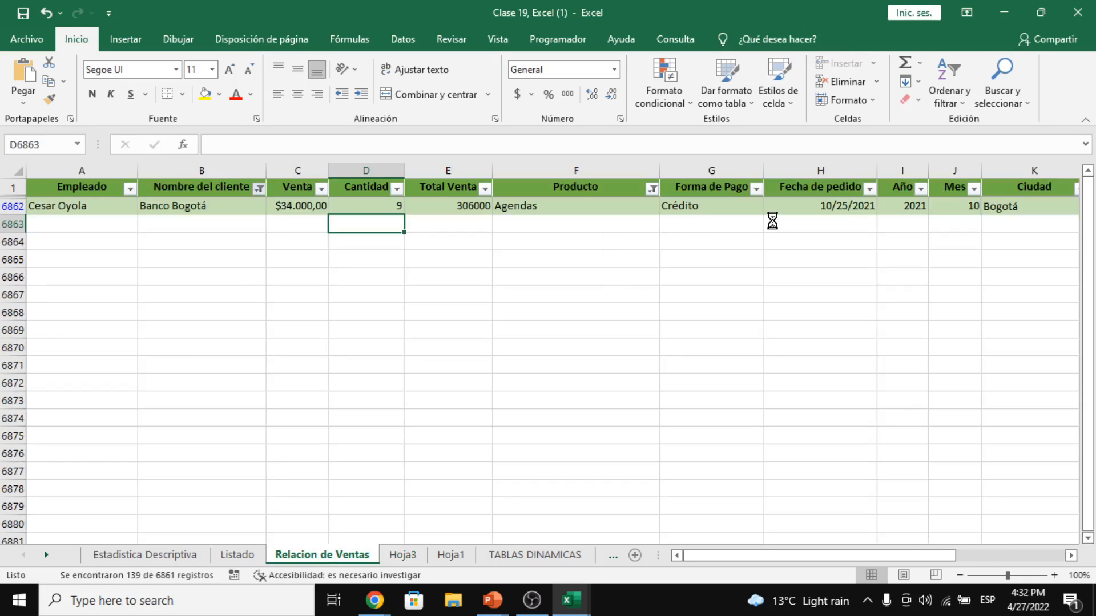
left_click(662, 189)
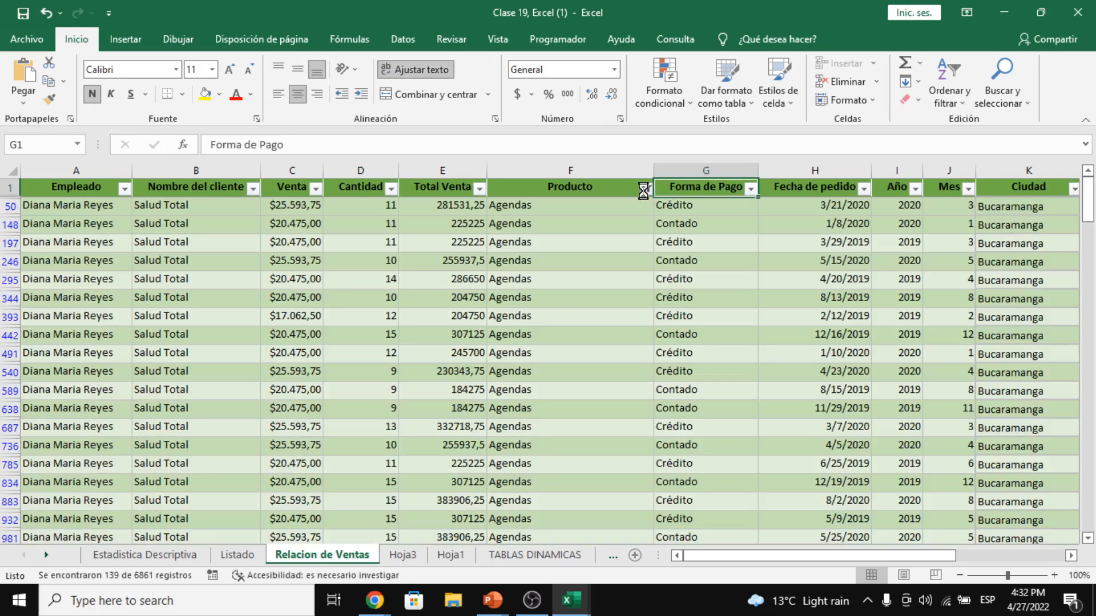
left_click(643, 189)
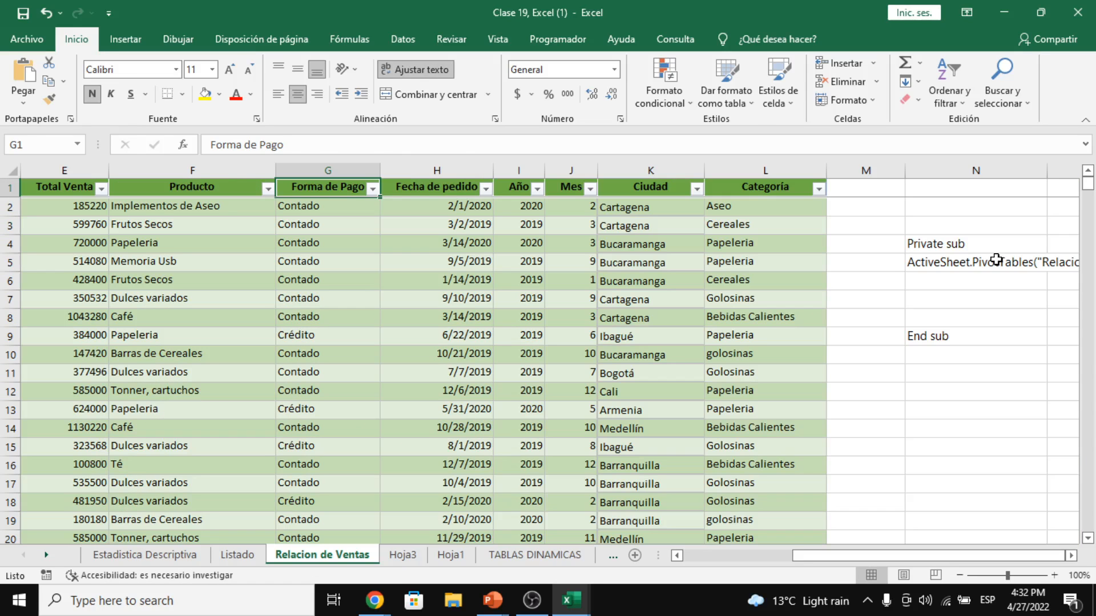
left_click(996, 258)
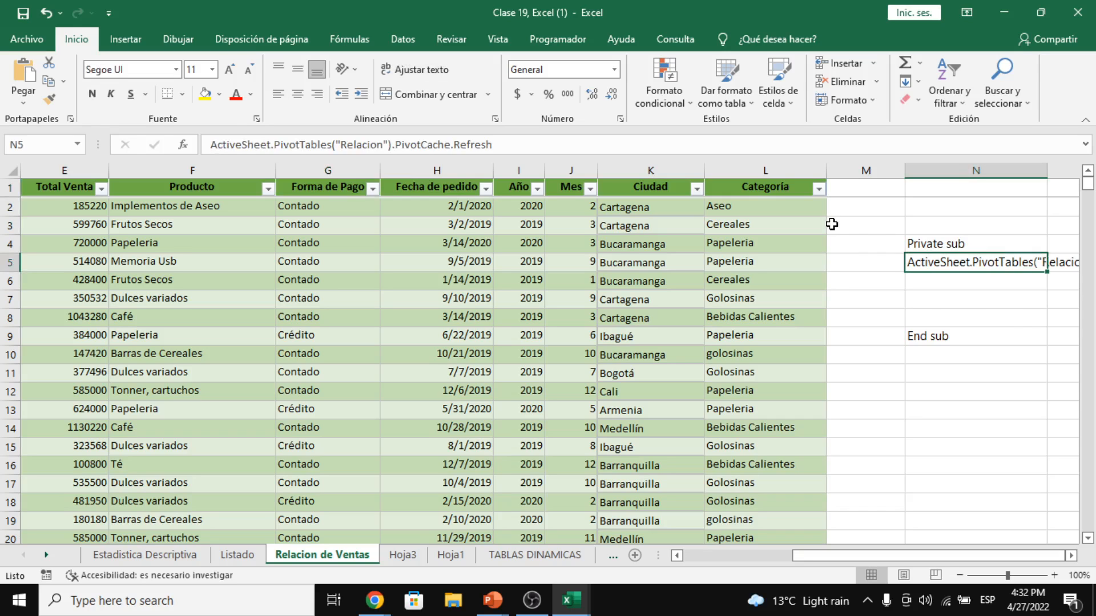
- Correct PivotTable to PivotTables("TablaDinámica2") in the Hoja3 macro, save, and close the VBA editor
left_click(410, 555)
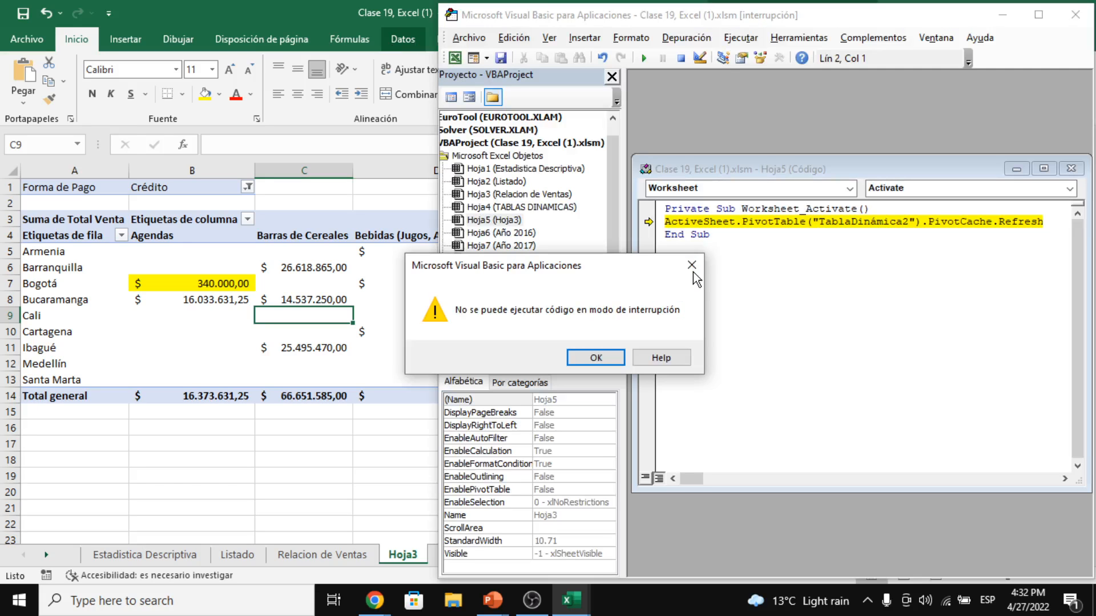
left_click(692, 266)
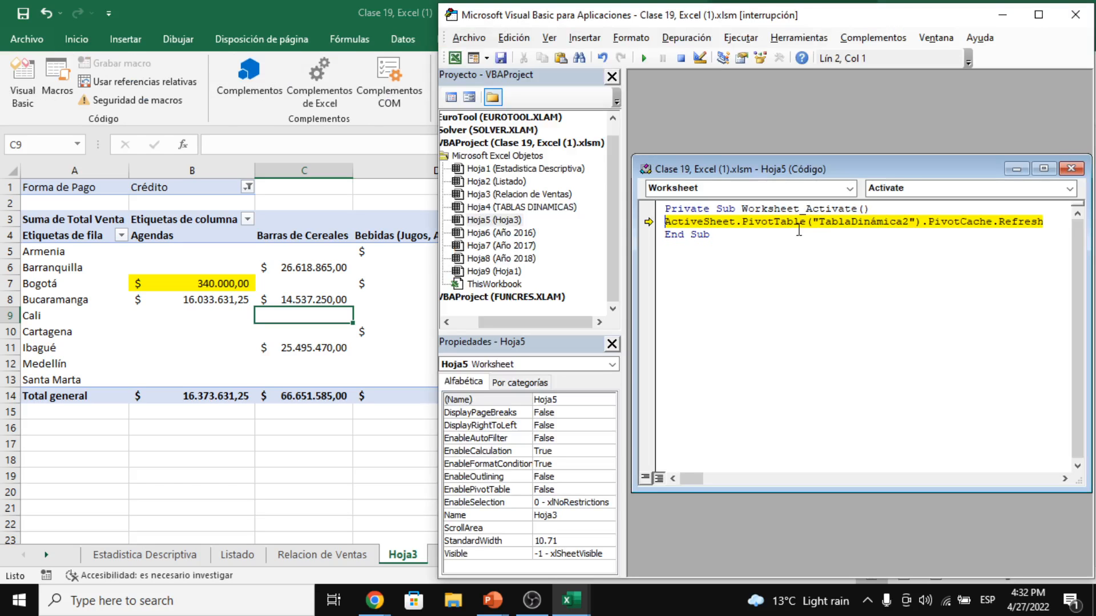
left_click(805, 222)
type("s")
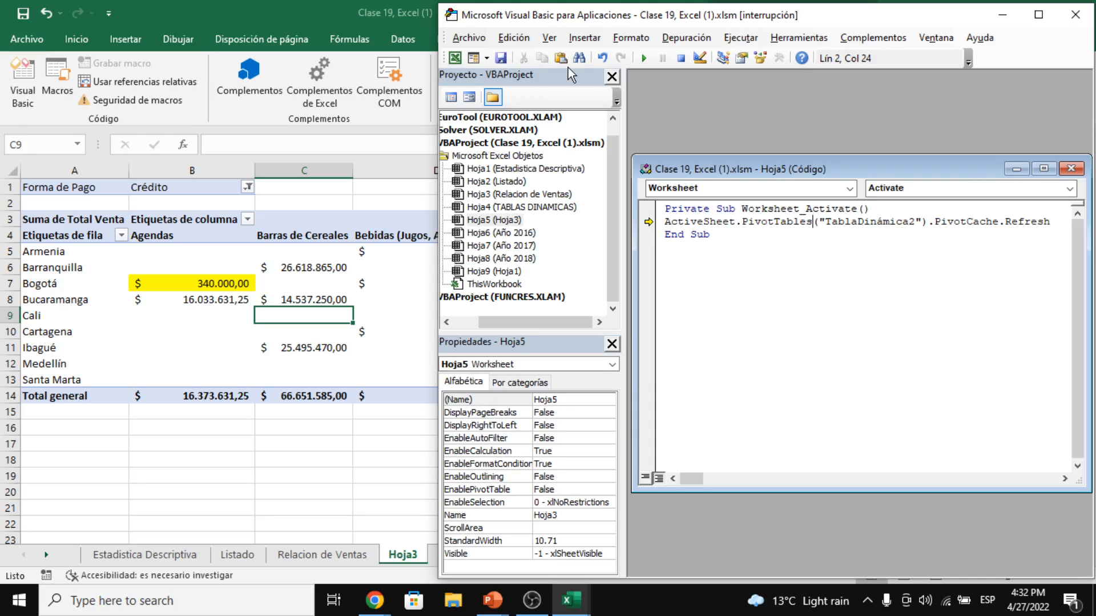
left_click(505, 60)
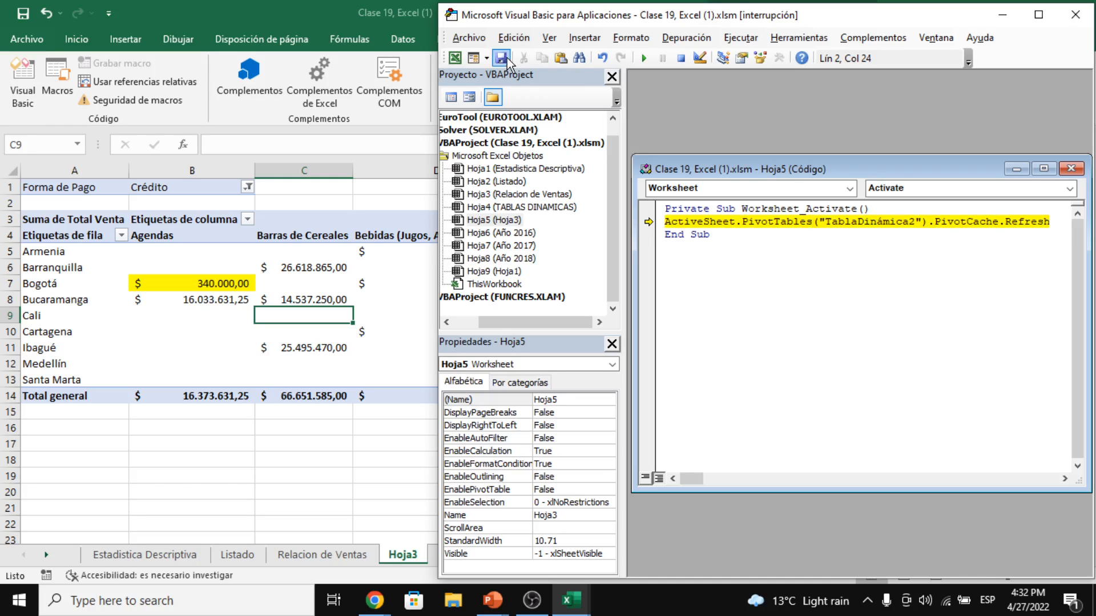
left_click(1075, 21)
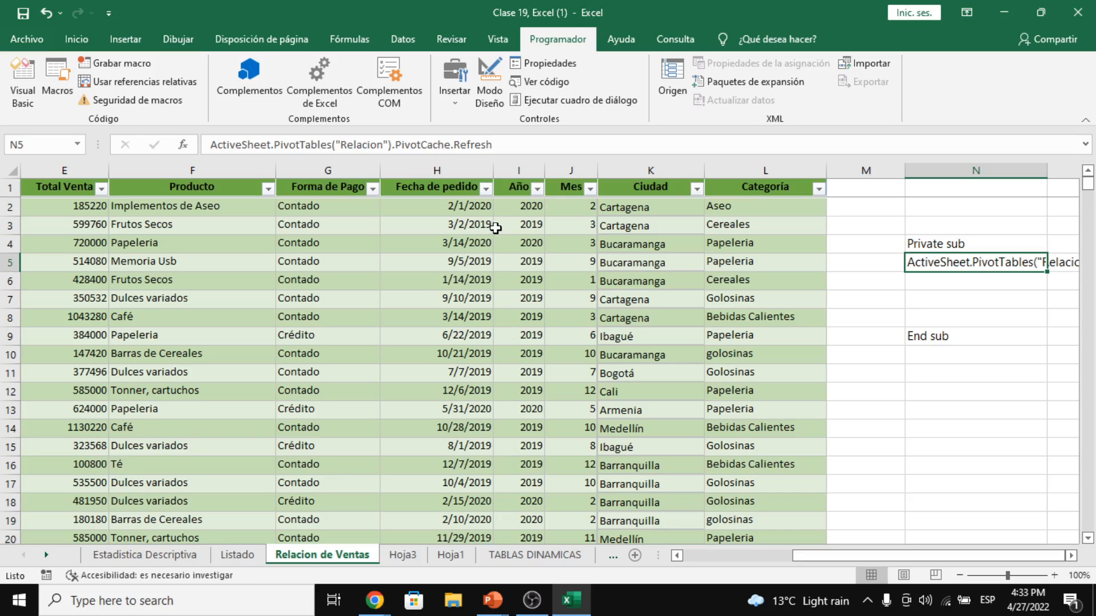
- Filter Relacion de Ventas to client Banco Bogotá and product Agendas
scroll(286, 227, "left", 3)
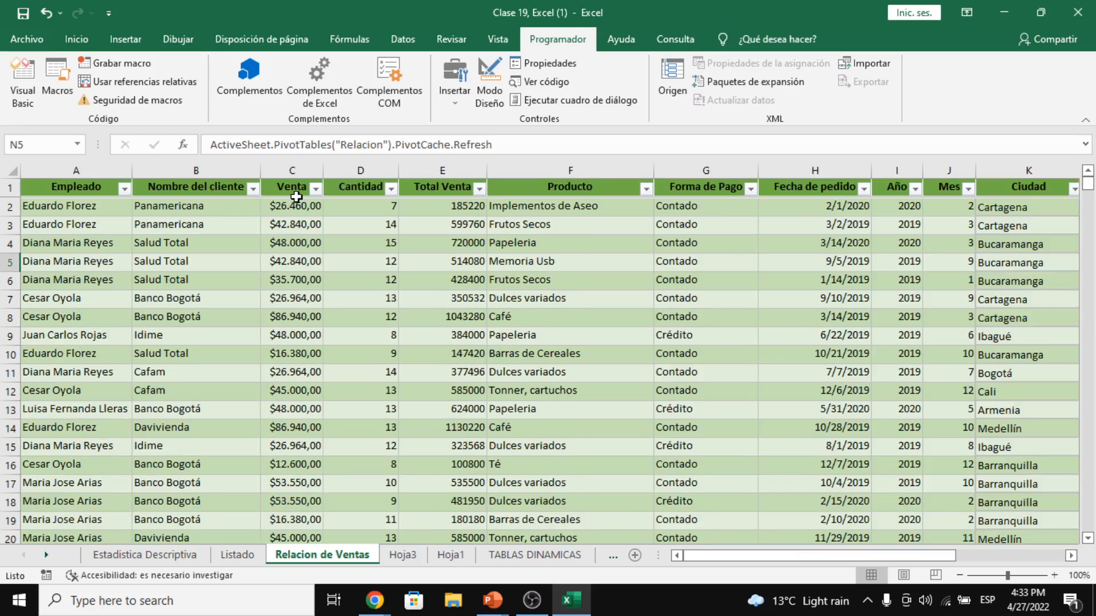
left_click(253, 188)
left_click(139, 366)
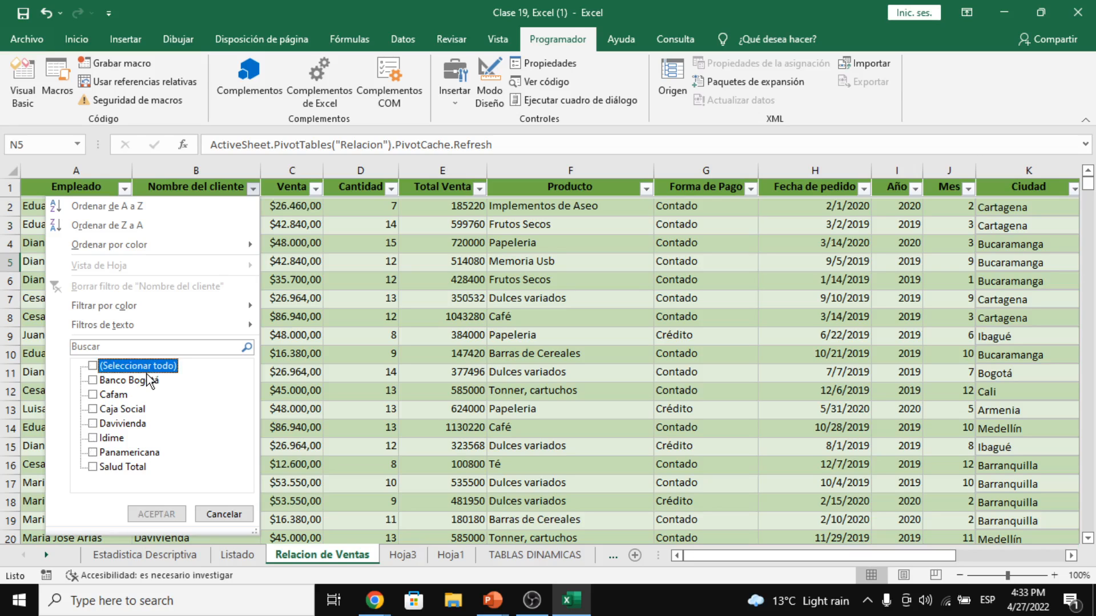
left_click(147, 377)
left_click(149, 513)
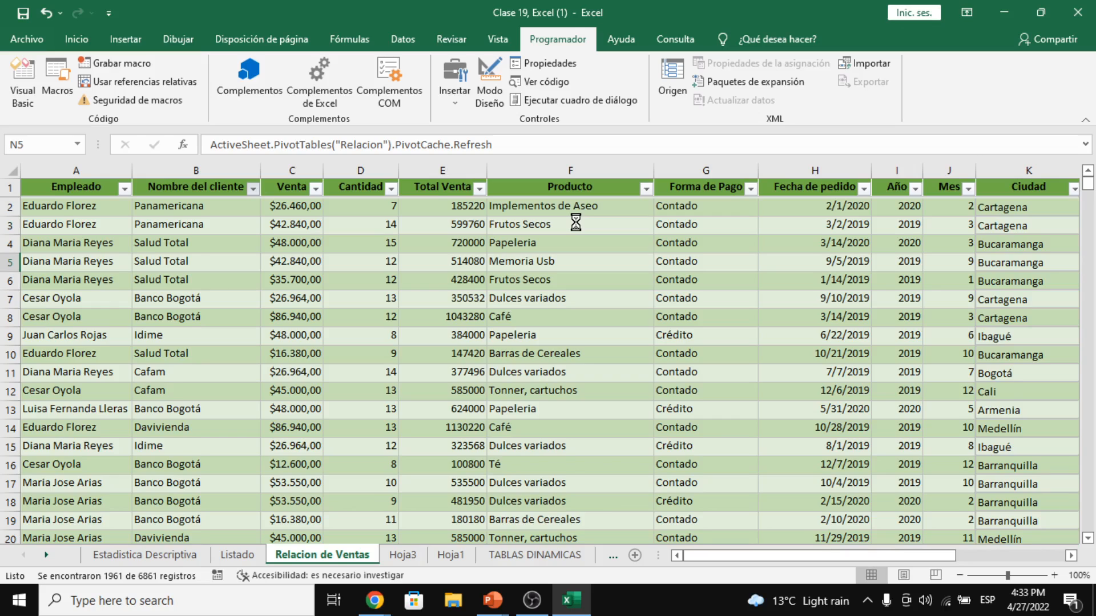
left_click(645, 188)
left_click(485, 366)
left_click(486, 381)
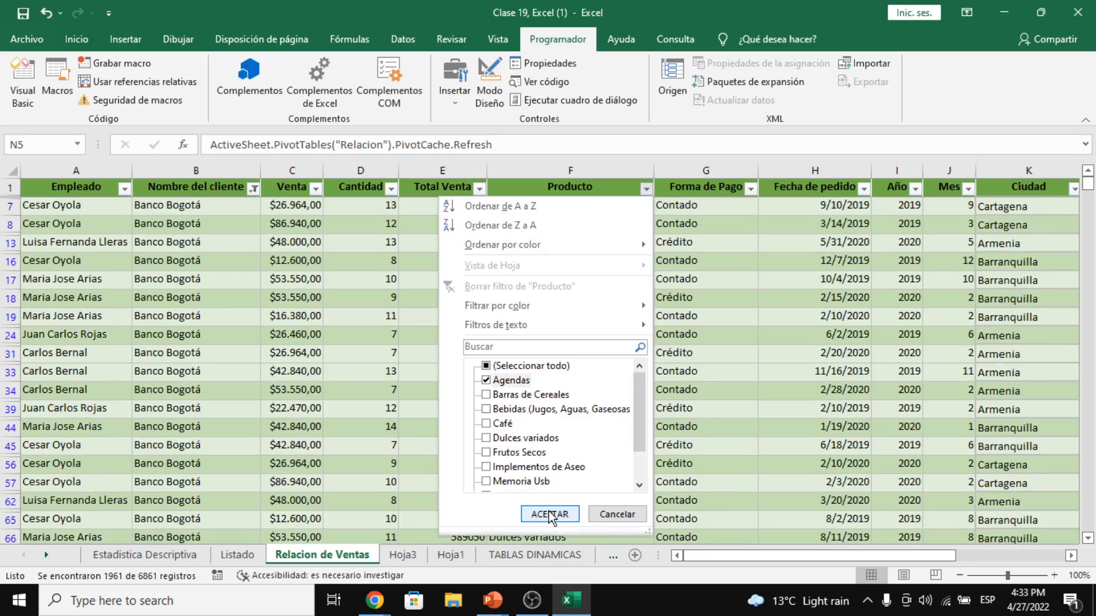
left_click(549, 514)
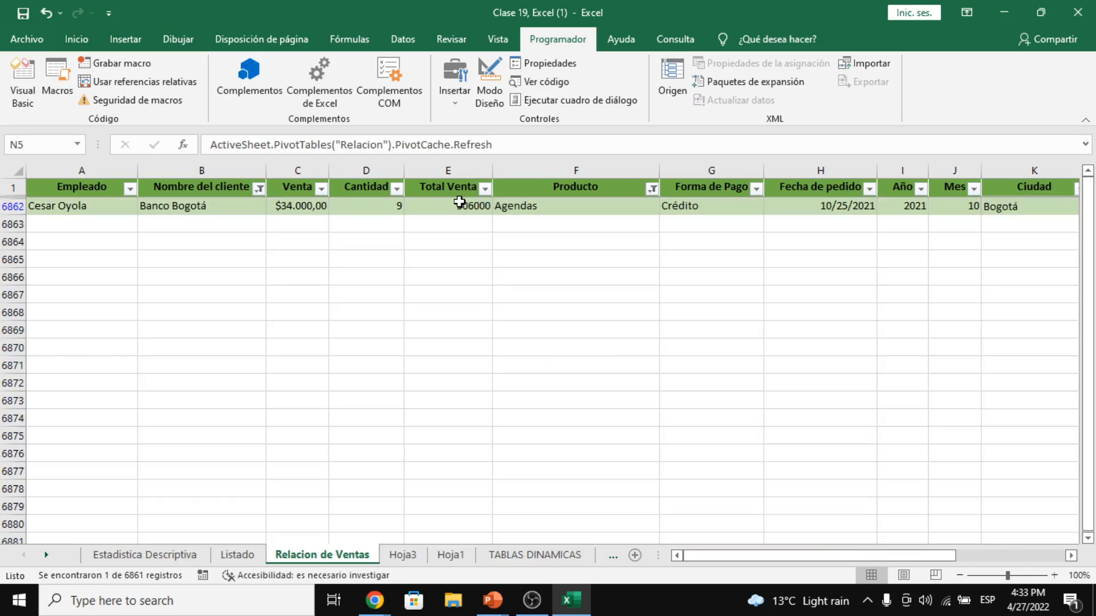
- Change the Agendas sale's Cantidad in D6862 from 9 to 8
left_click(385, 211)
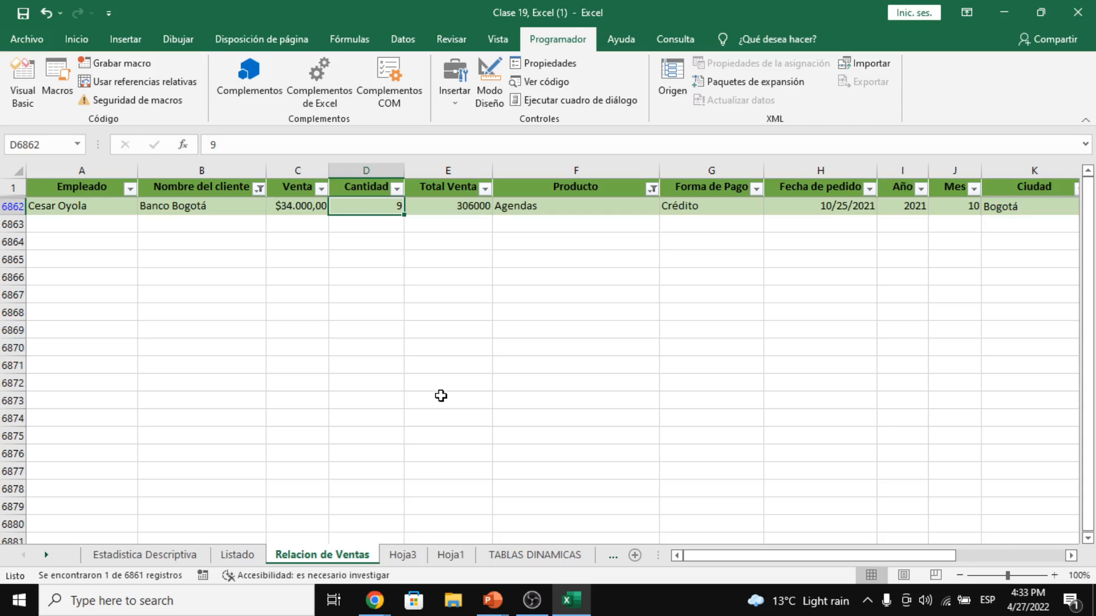
type("8")
key("Return")
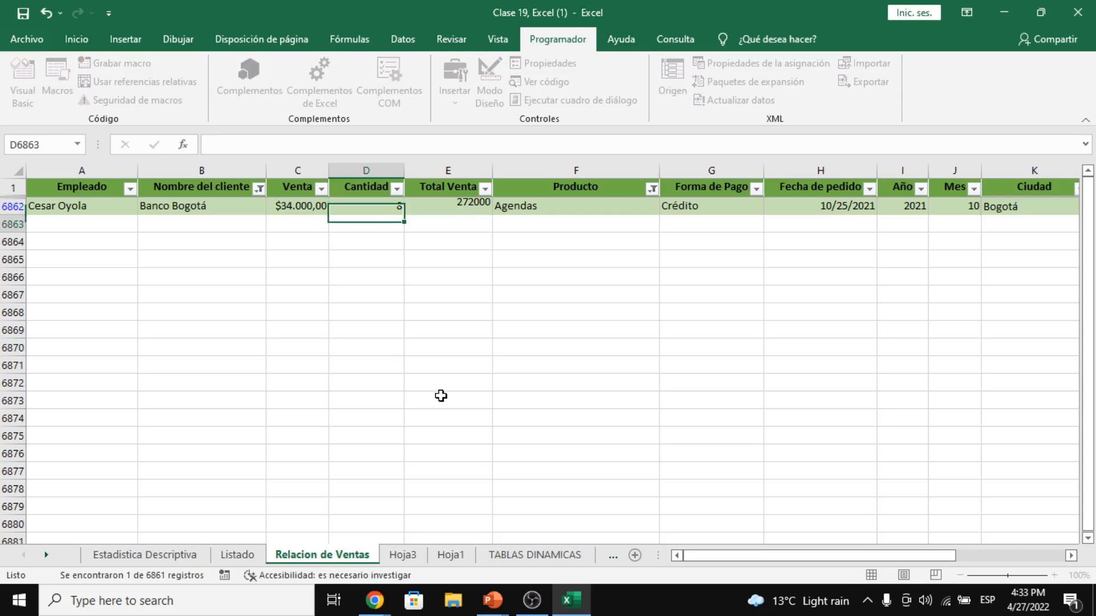
- Check the Bogotá Agendas total on the Hoja3 pivot, then return to the sales data
left_click(403, 556)
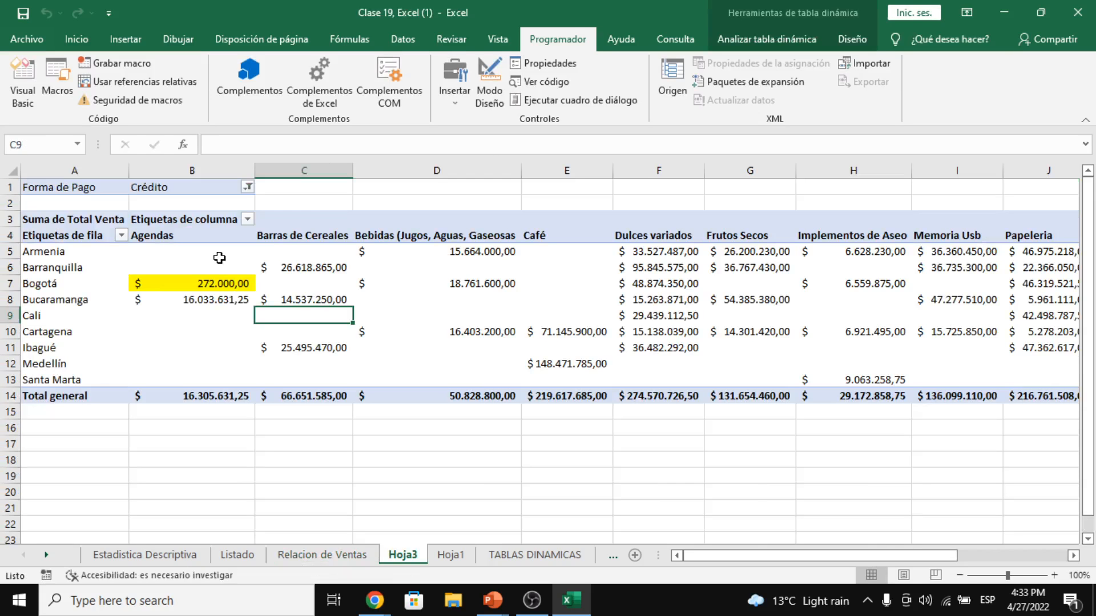
left_click(235, 284)
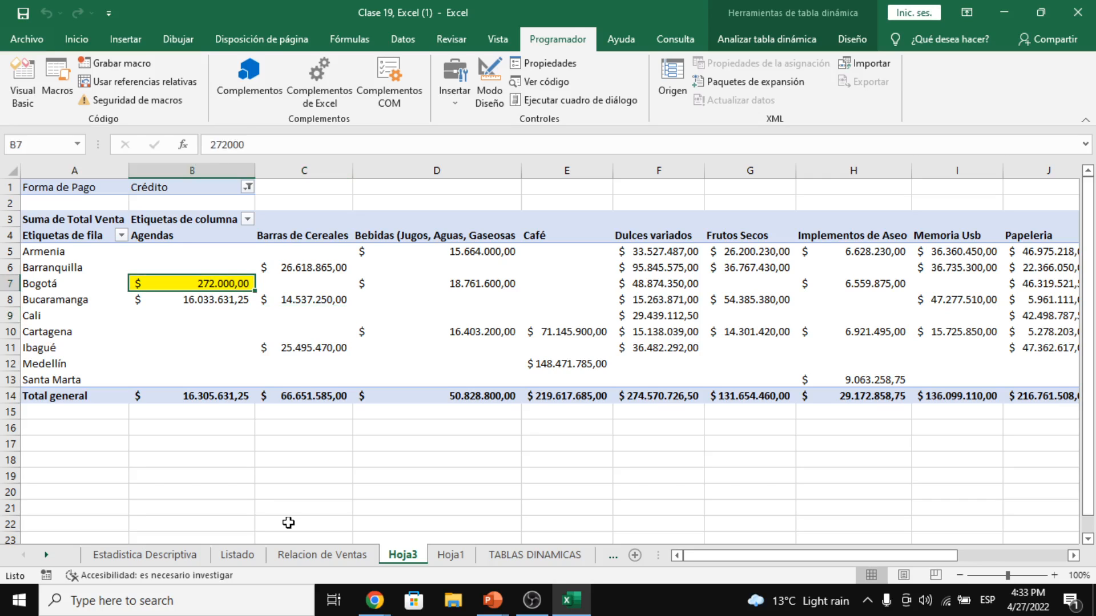
left_click(288, 555)
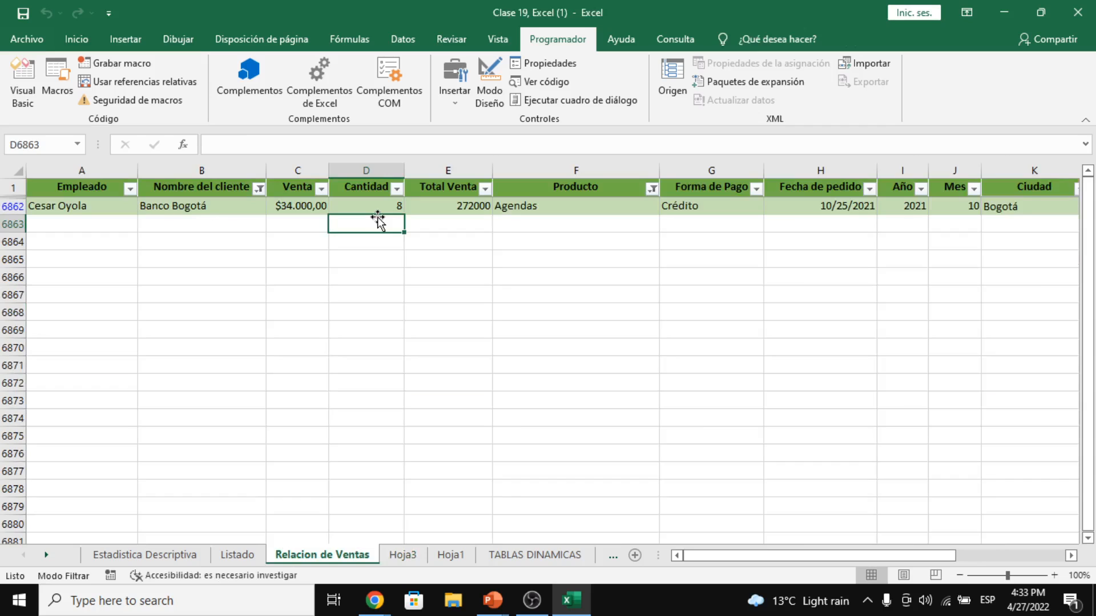
left_click(403, 555)
- Restore the Agendas Cantidad to 9 and confirm Hoja3's pivot refreshes to $306.000,00
left_click(388, 203)
type("9")
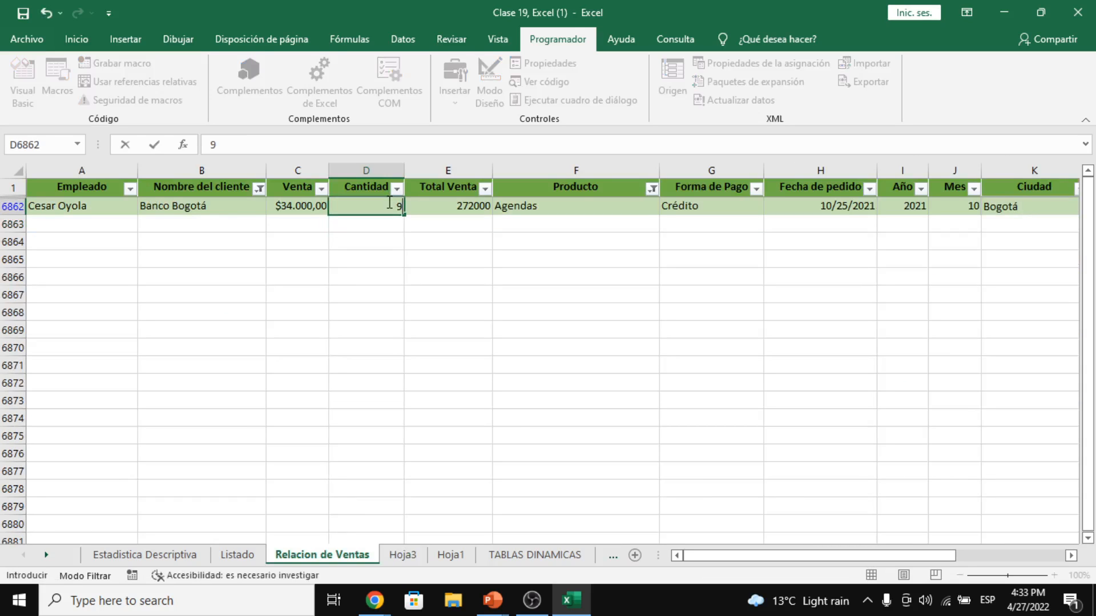
left_click(403, 557)
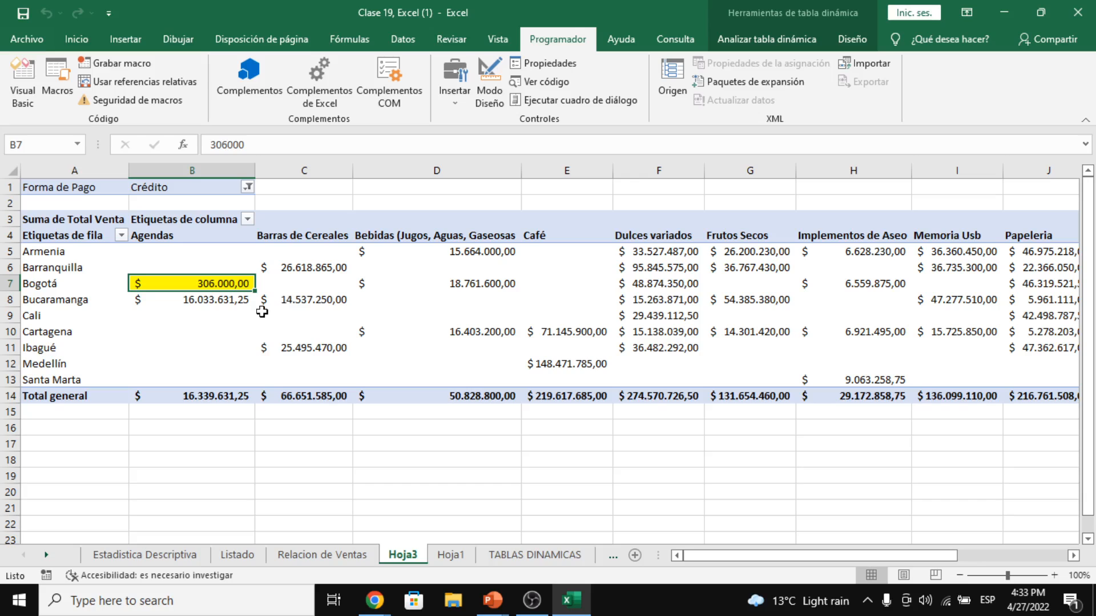
left_click(241, 318)
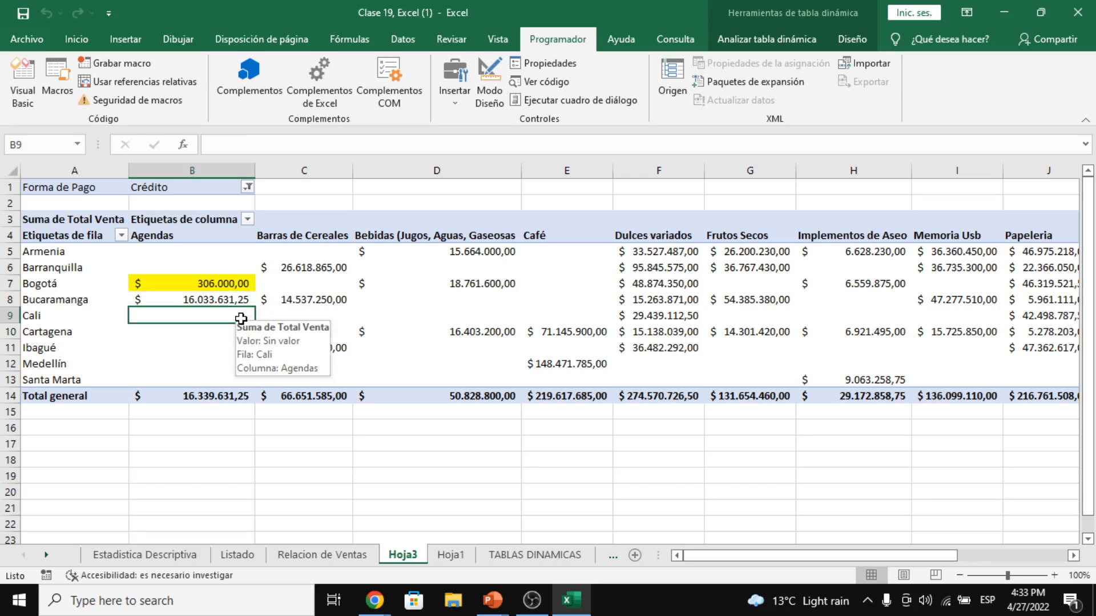